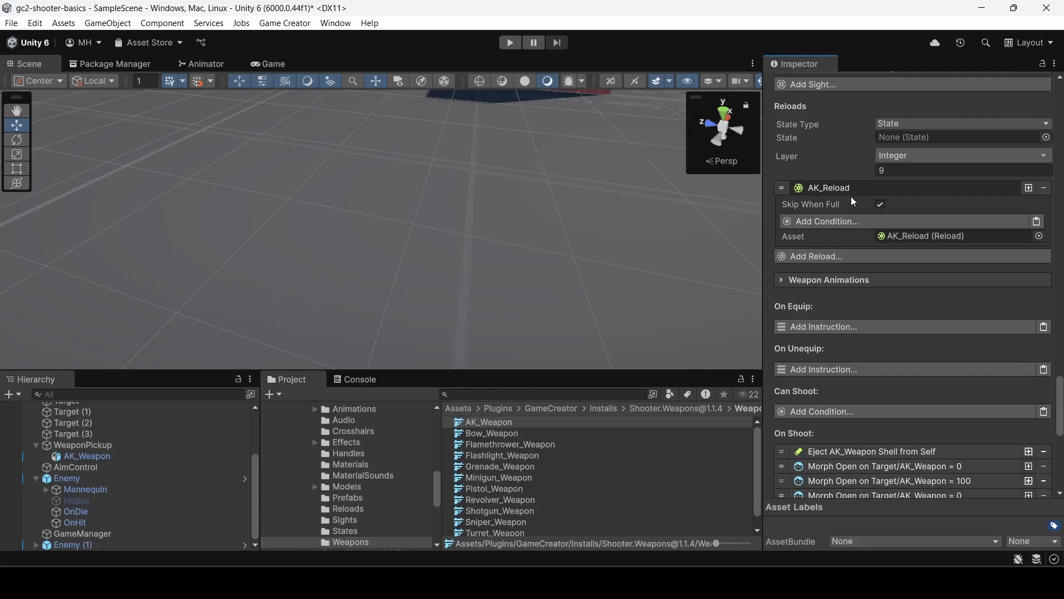
Review the Reloads section of AK_Weapon, including the available State Type options, without changing the selection.
scroll(849, 210, "up", 3)
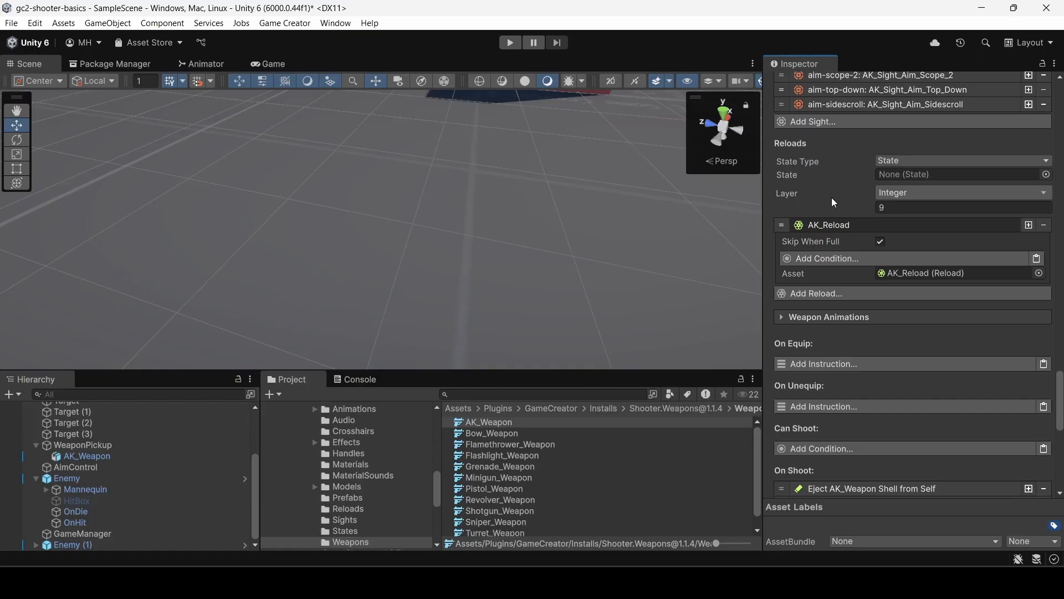
left_click(481, 423)
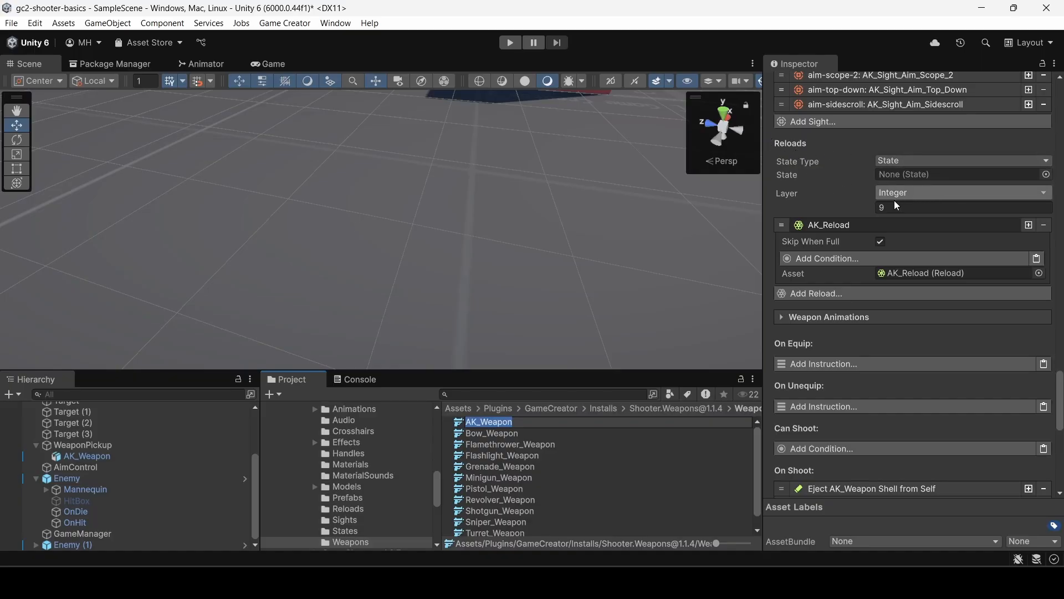
left_click(880, 164)
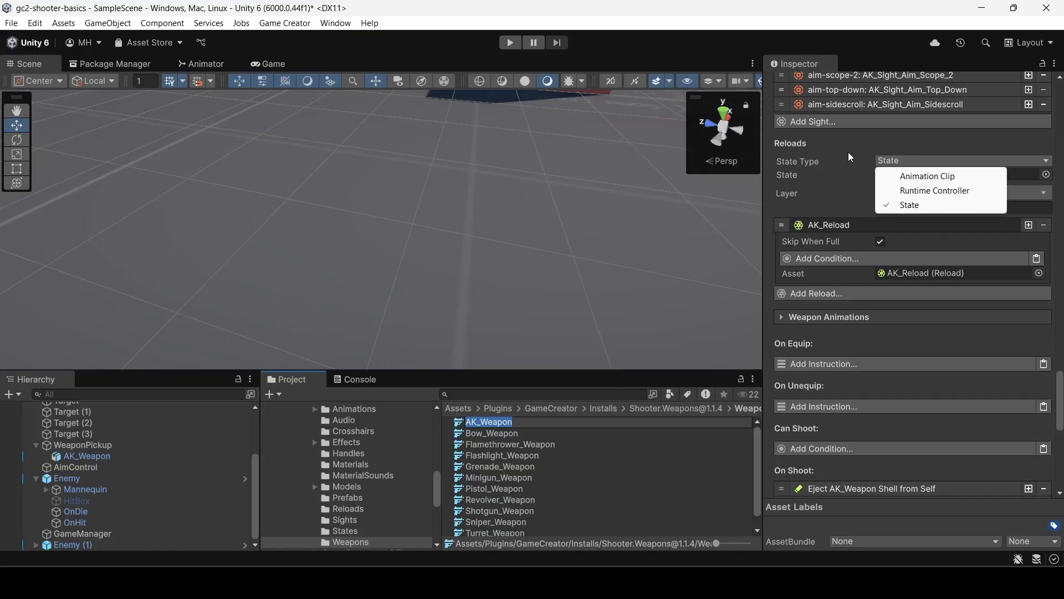
left_click(848, 157)
left_click(887, 160)
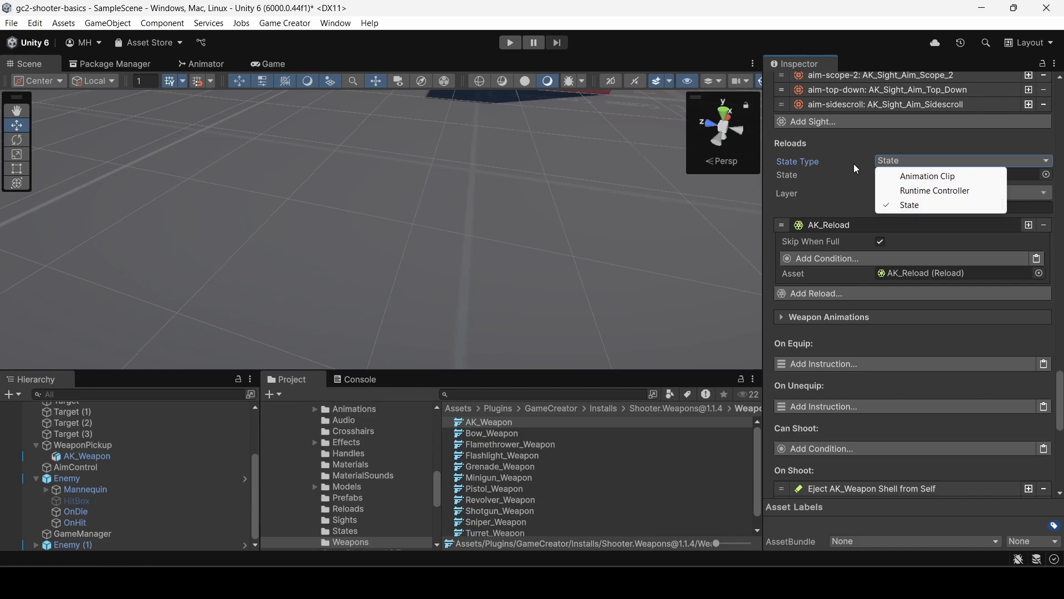
left_click(854, 164)
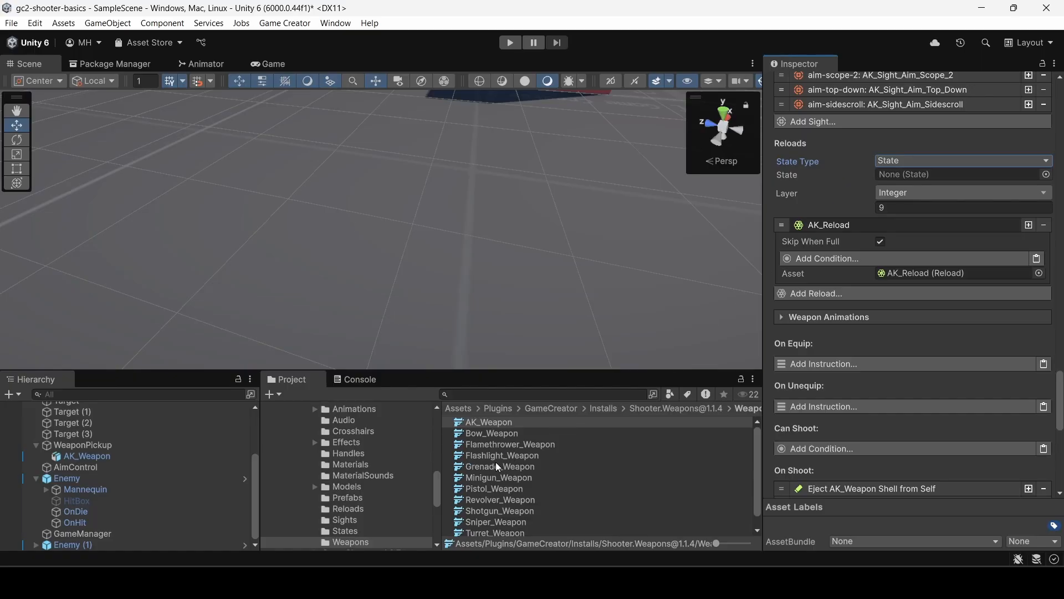
Expand the Revolver_Reload entry in Revolver_Weapon's Reloads section and inspect the Revolver_Reload state animation assigned as its state.
left_click(494, 500)
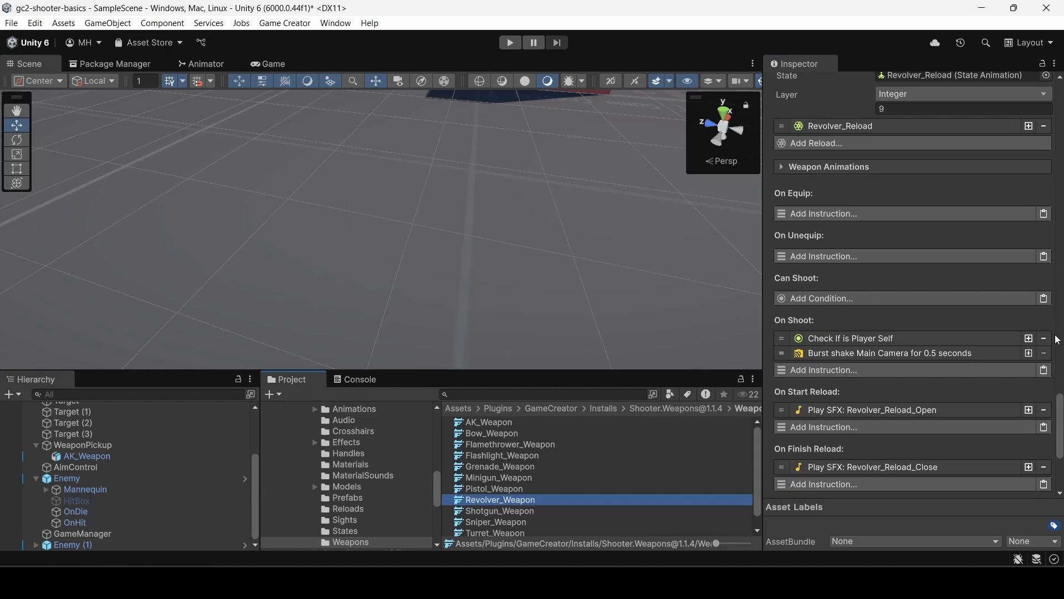
scroll(1061, 397, "up", 4)
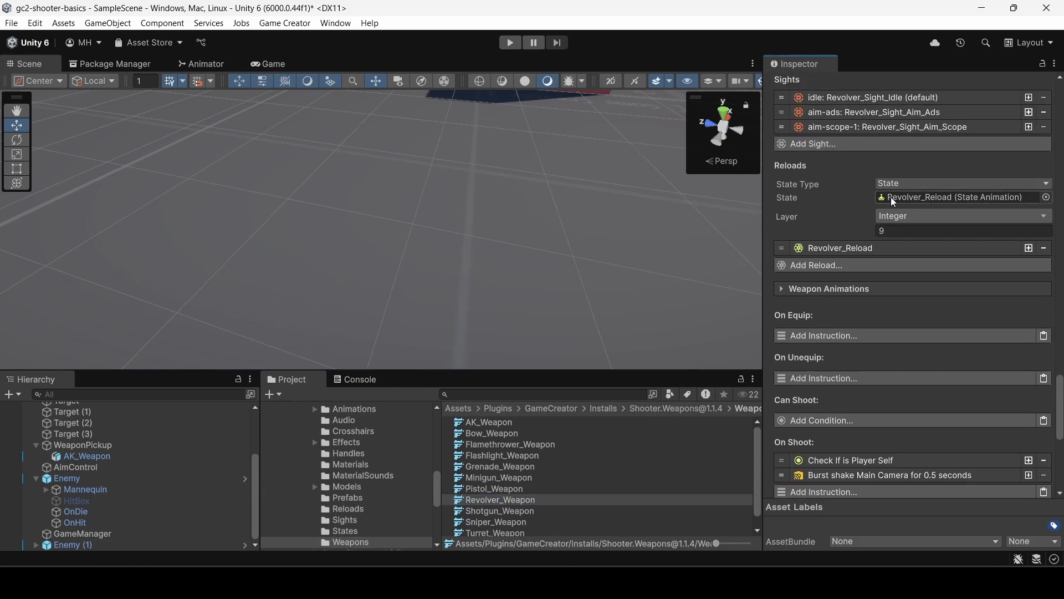
left_click(820, 247)
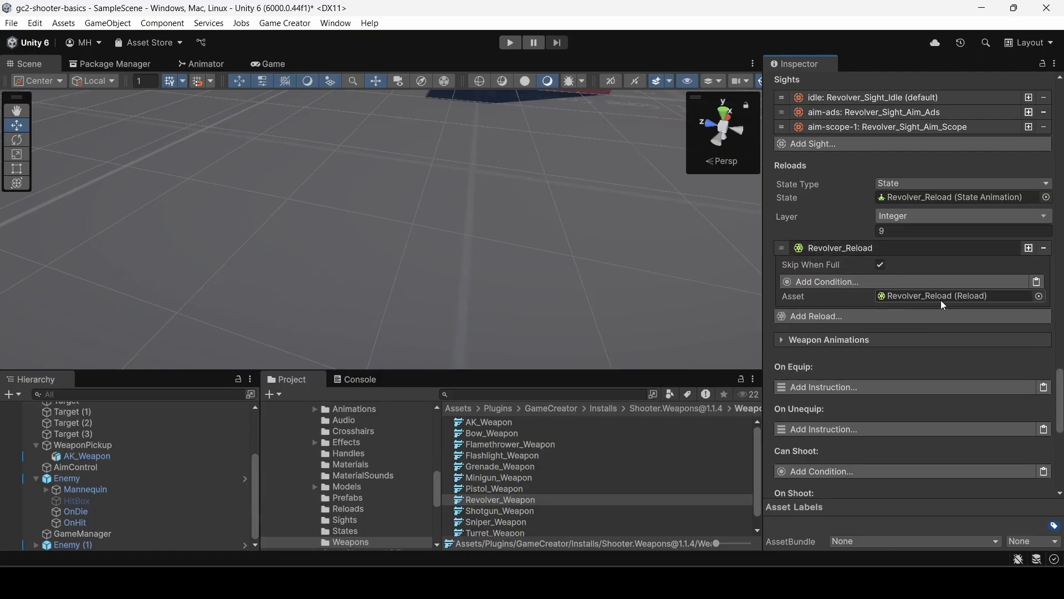
left_click(915, 198)
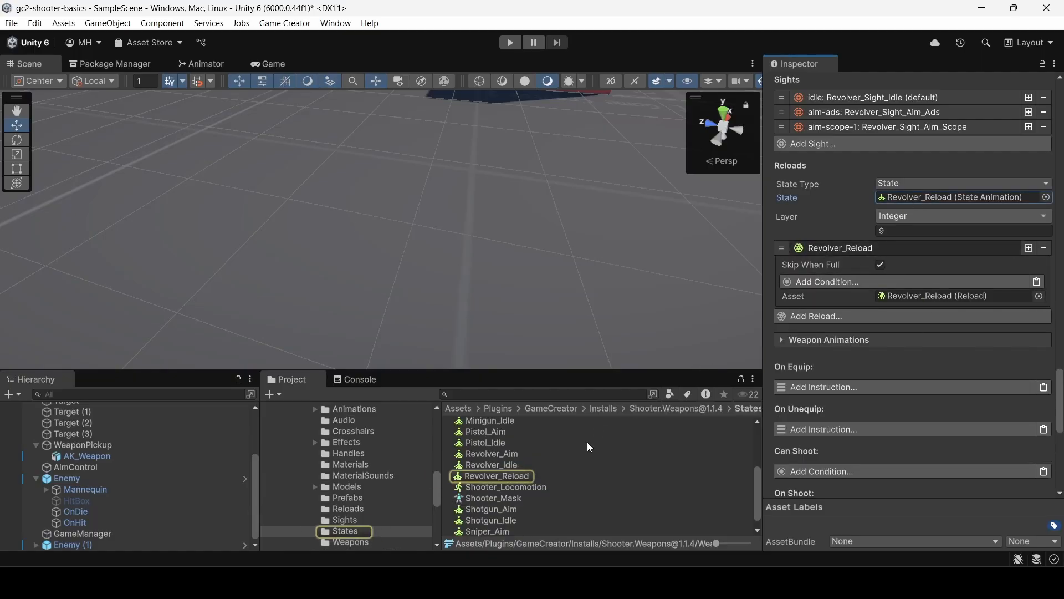
left_click(484, 476)
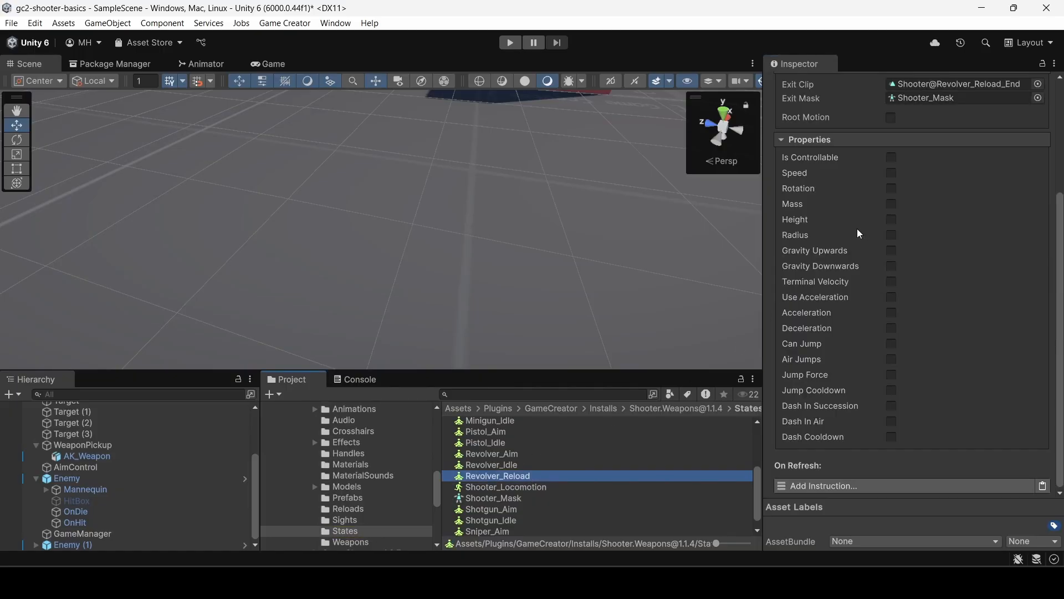
scroll(857, 228, "up", 5)
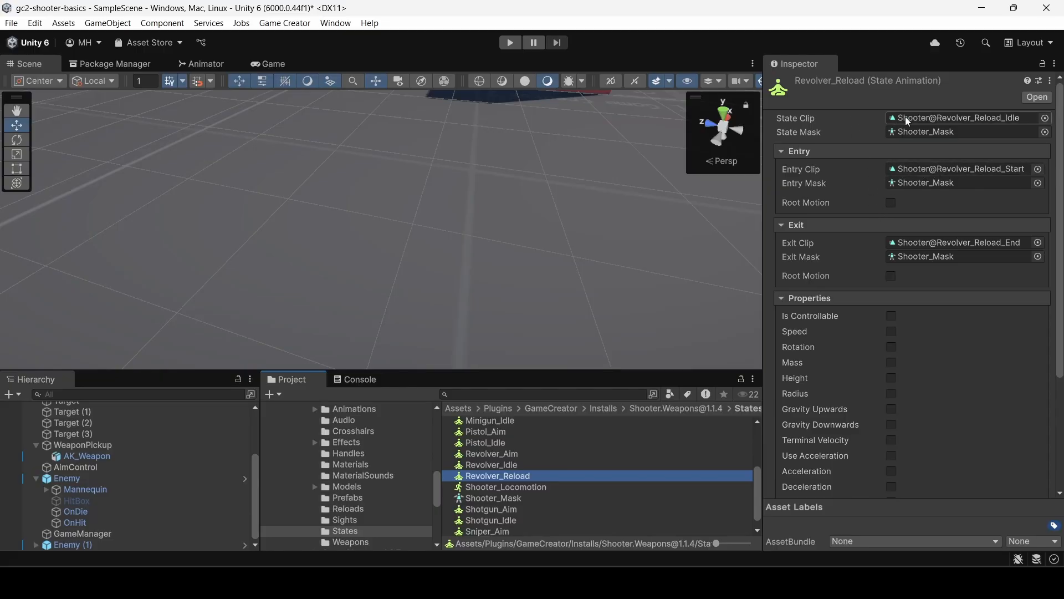
Locate the state's entry clip, Shooter@Revolver_Reload_Start, and scrub through its animation preview from start to end.
left_click(909, 168)
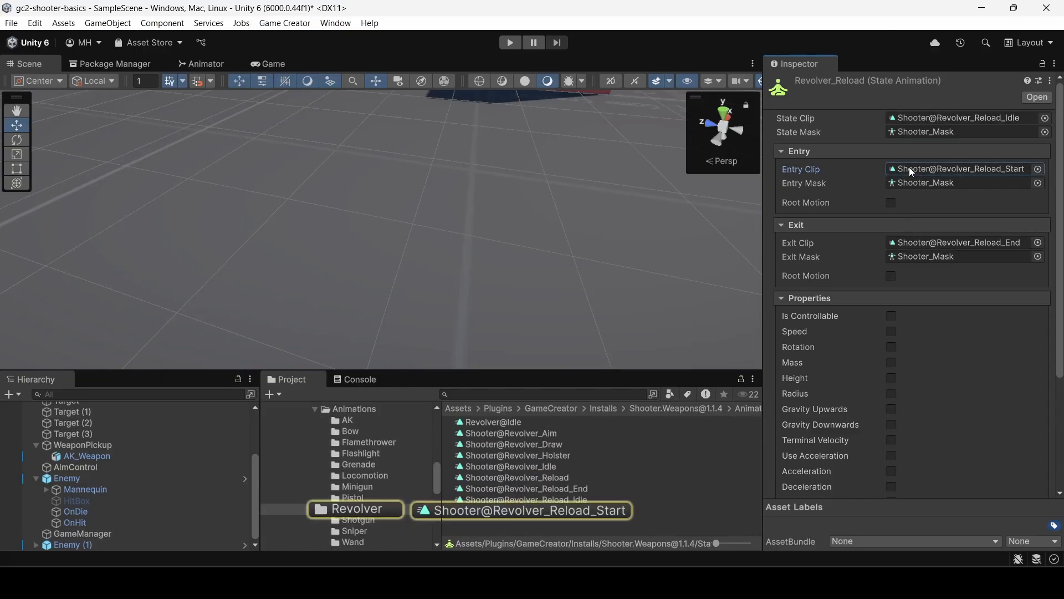
left_click(495, 511)
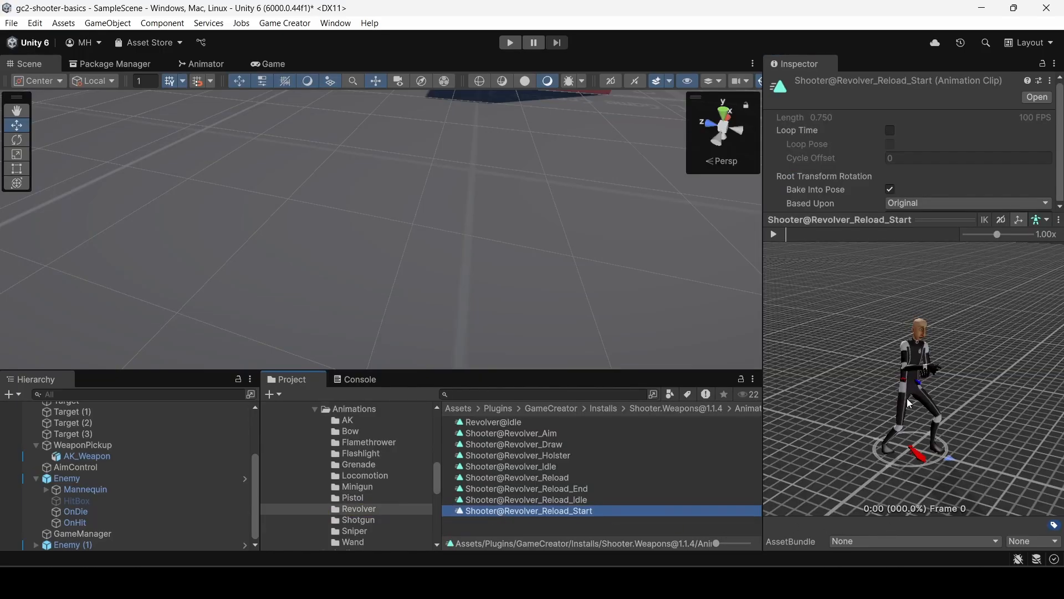
scroll(901, 390, "up", 6)
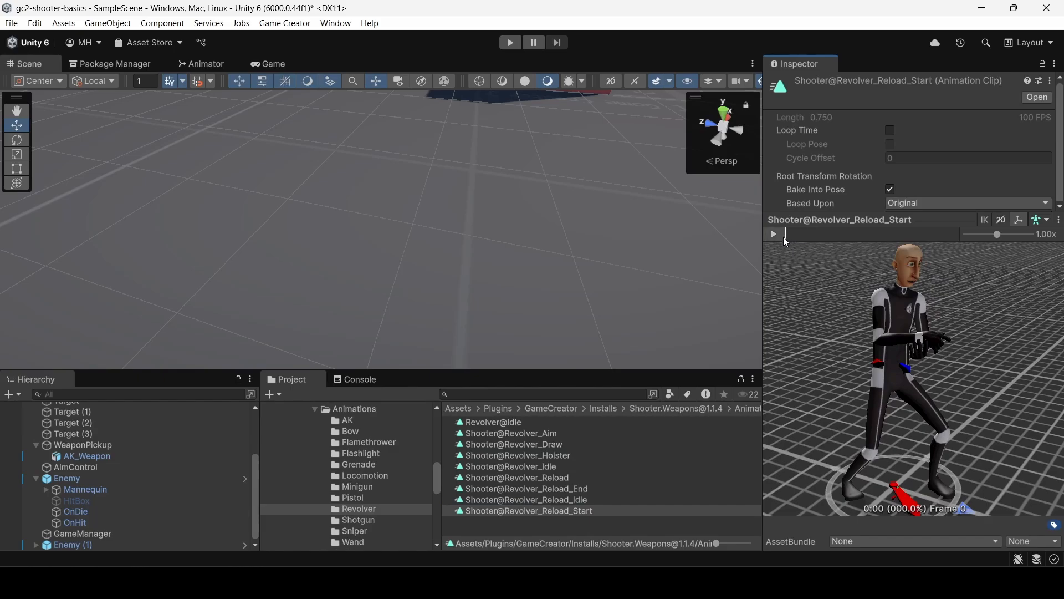
left_click_drag(783, 237, 960, 237)
left_click(781, 237)
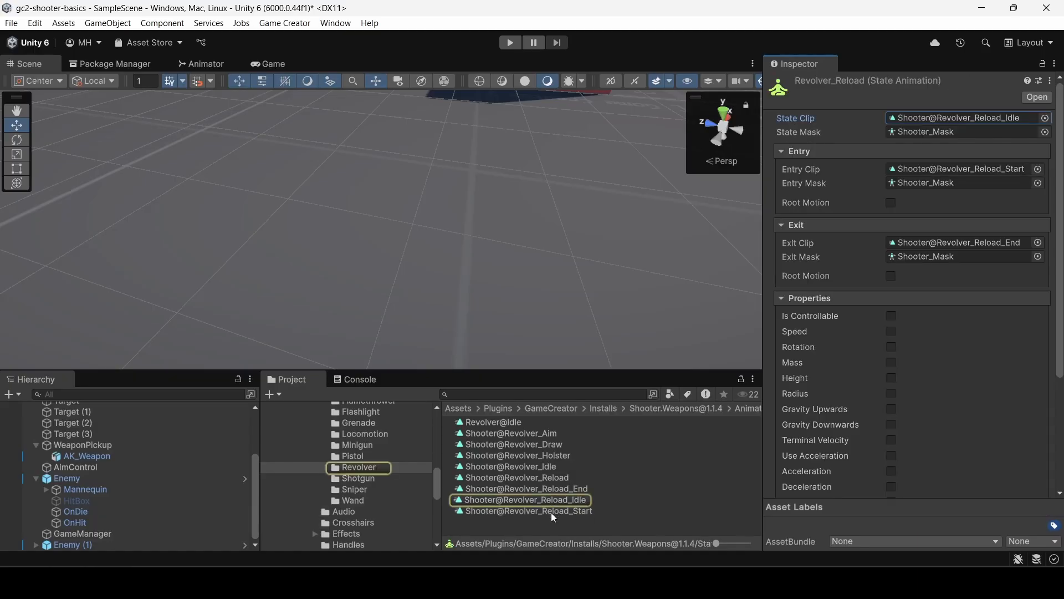
left_click(551, 511)
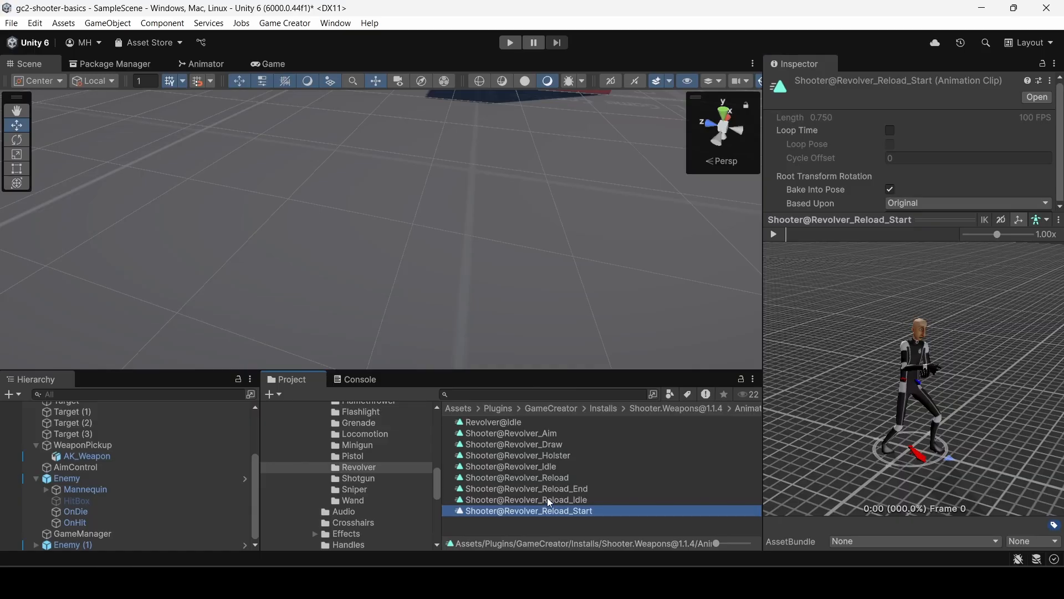
Preview the Shooter@Revolver_Reload_Idle animation clip with a closer view of the character.
left_click(548, 500)
scroll(942, 403, "up", 5)
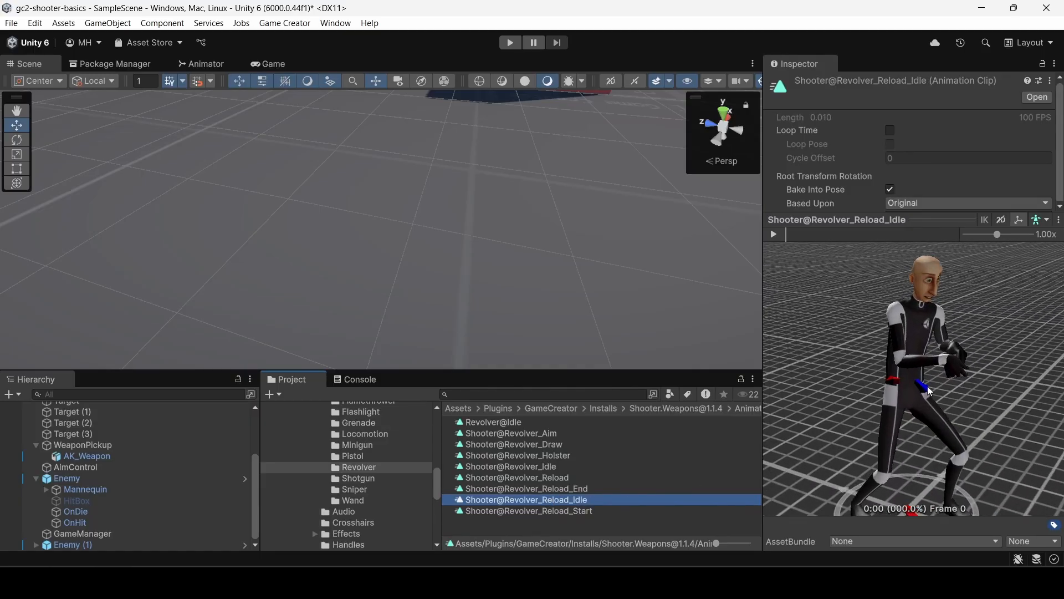
left_click(787, 235)
left_click(774, 235)
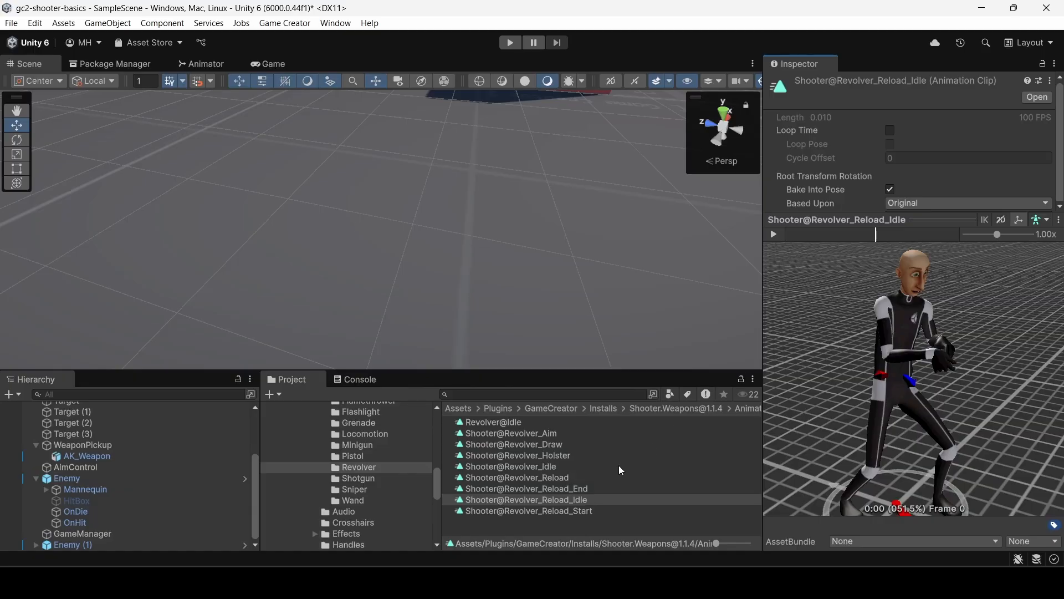
Scrub through the Shooter@Revolver_Reload_End animation clip to its end and back to the first frame.
left_click(570, 488)
scroll(920, 388, "up", 5)
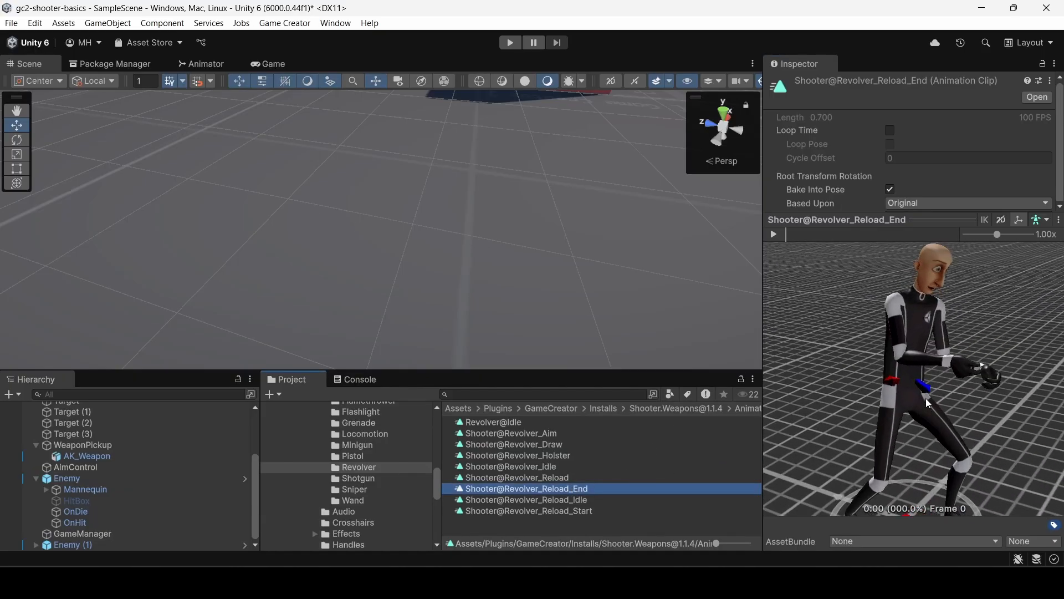
left_click_drag(790, 238, 957, 238)
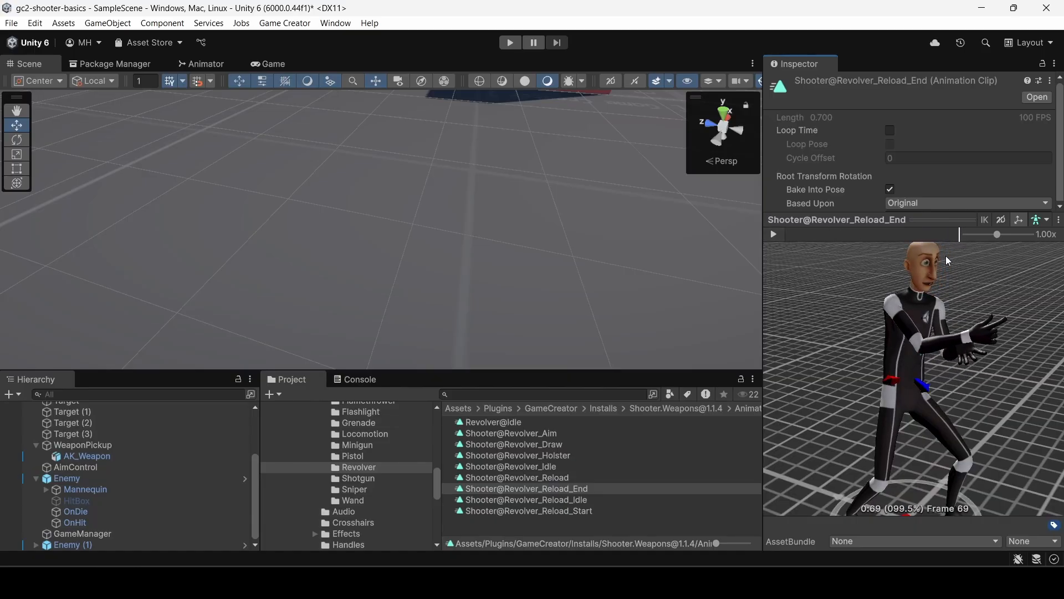
left_click_drag(825, 239, 772, 244)
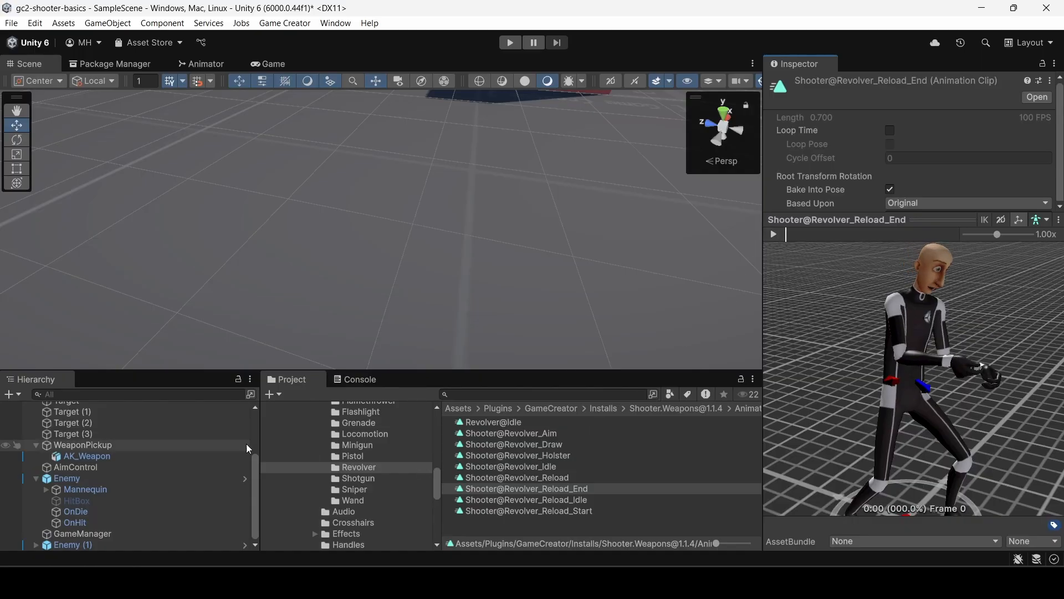
Reopen AK_Weapon from the Weapons folder and examine the state, layer and reload entry in its Reloads section.
scroll(365, 494, "down", 5)
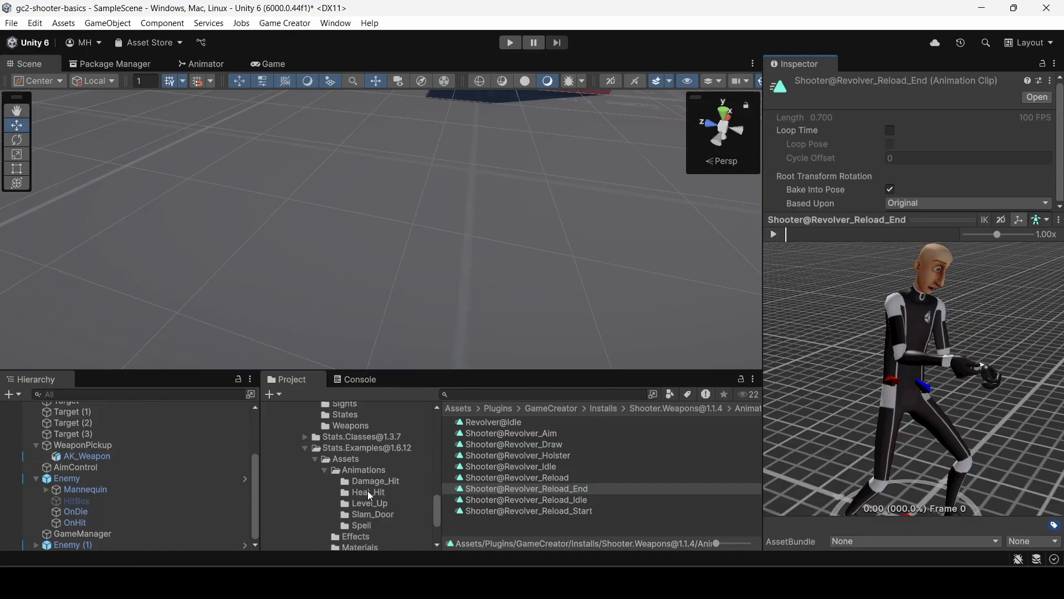
left_click(352, 426)
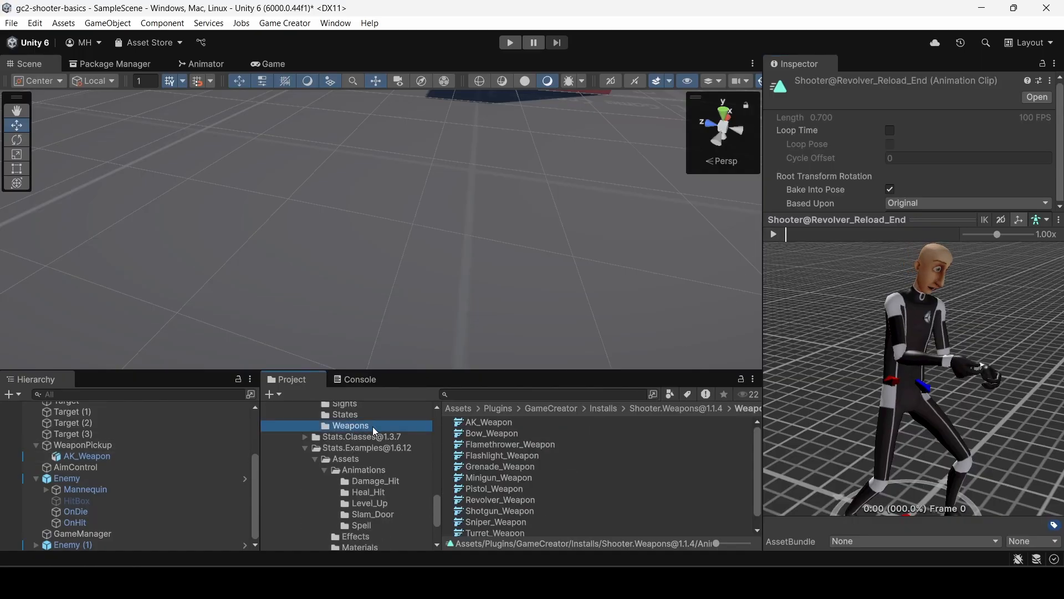
left_click(492, 422)
left_click(1061, 165)
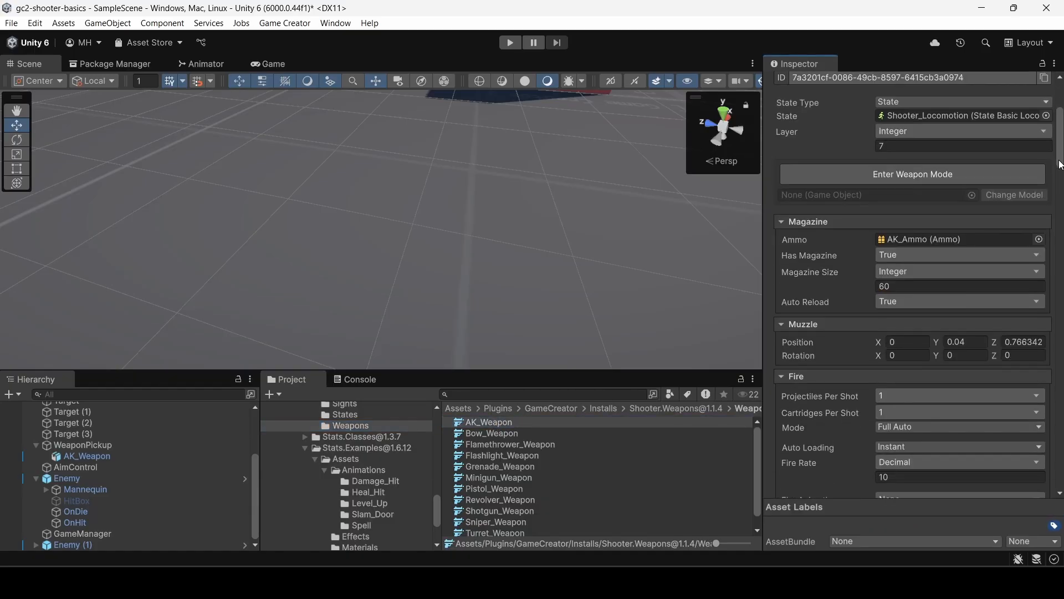
left_click_drag(1060, 165, 1061, 437)
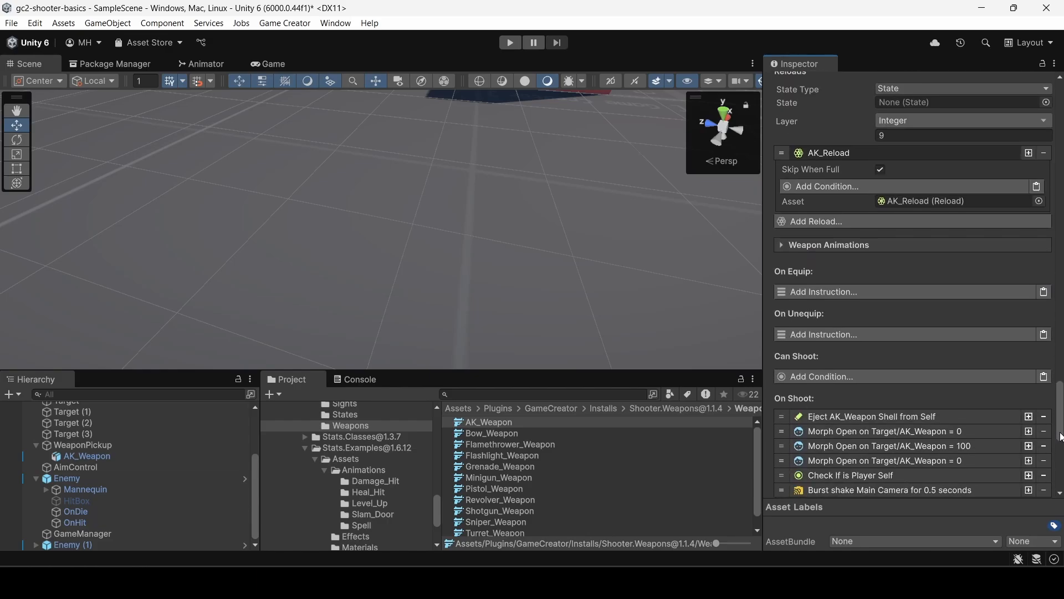
scroll(911, 159, "up", 2)
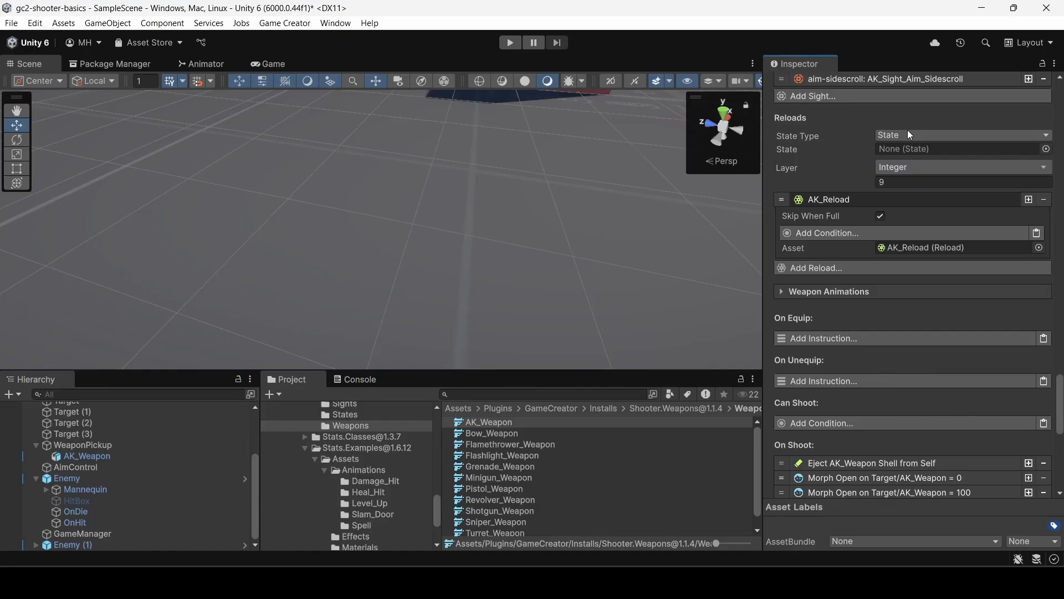
scroll(848, 147, "down", 2)
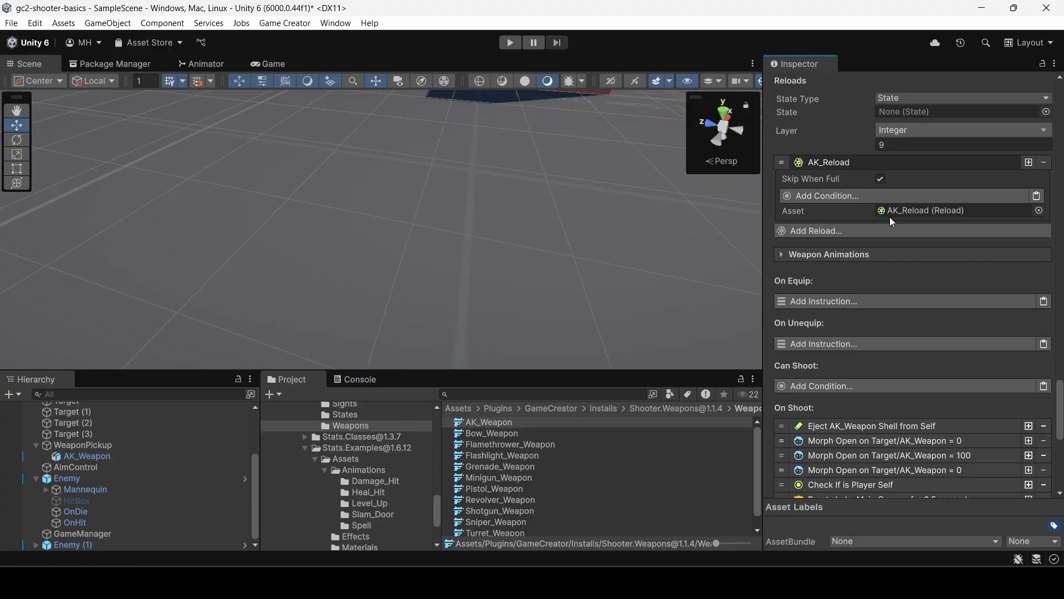
Open the AK_Reload asset used by the weapon and scrub through its Shooter@AK_Reload animation clip.
left_click(908, 210)
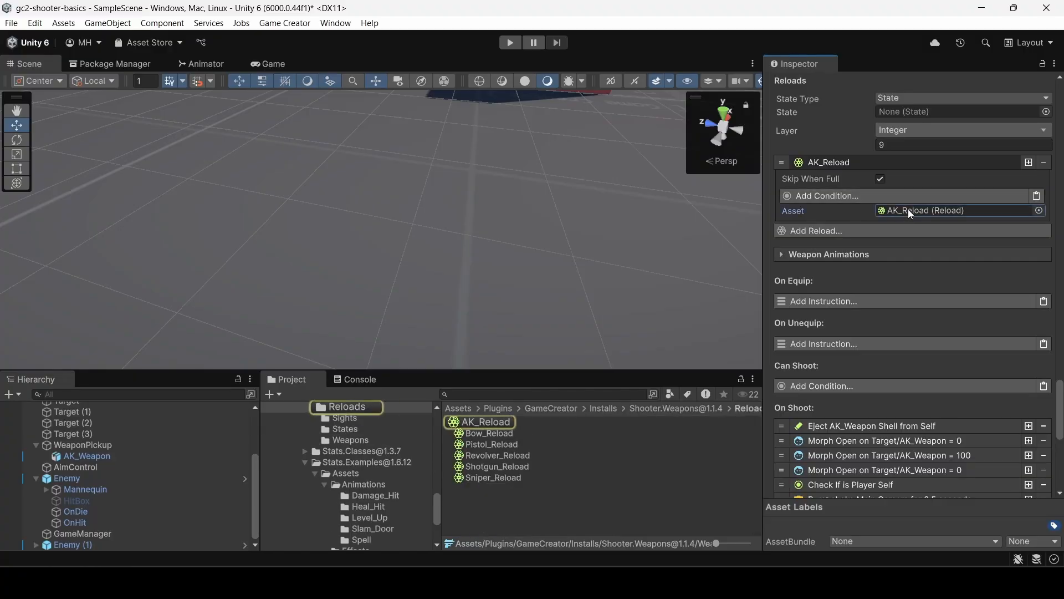
left_click(493, 425)
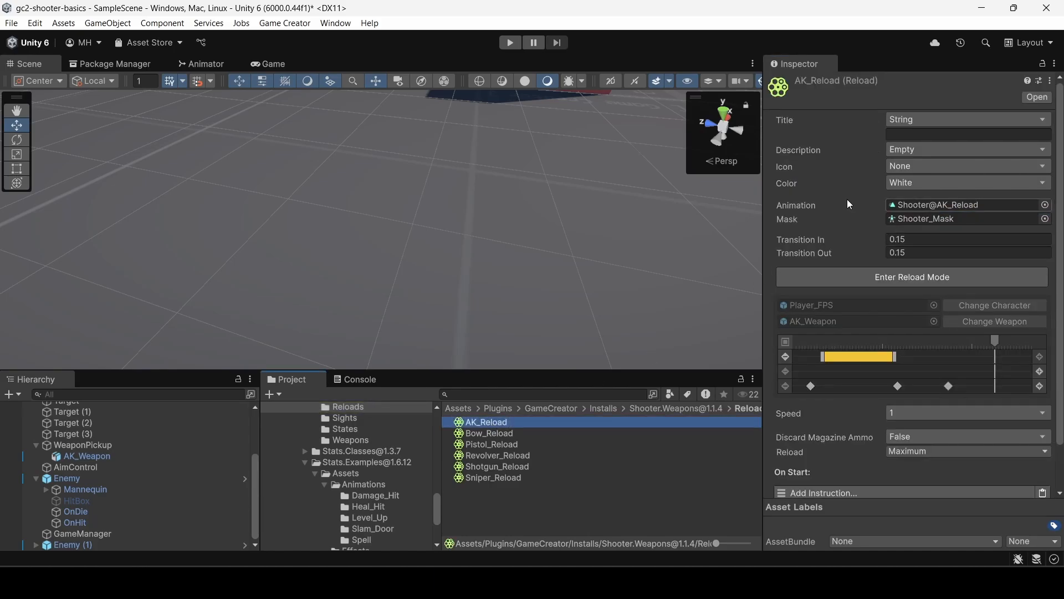
left_click(922, 204)
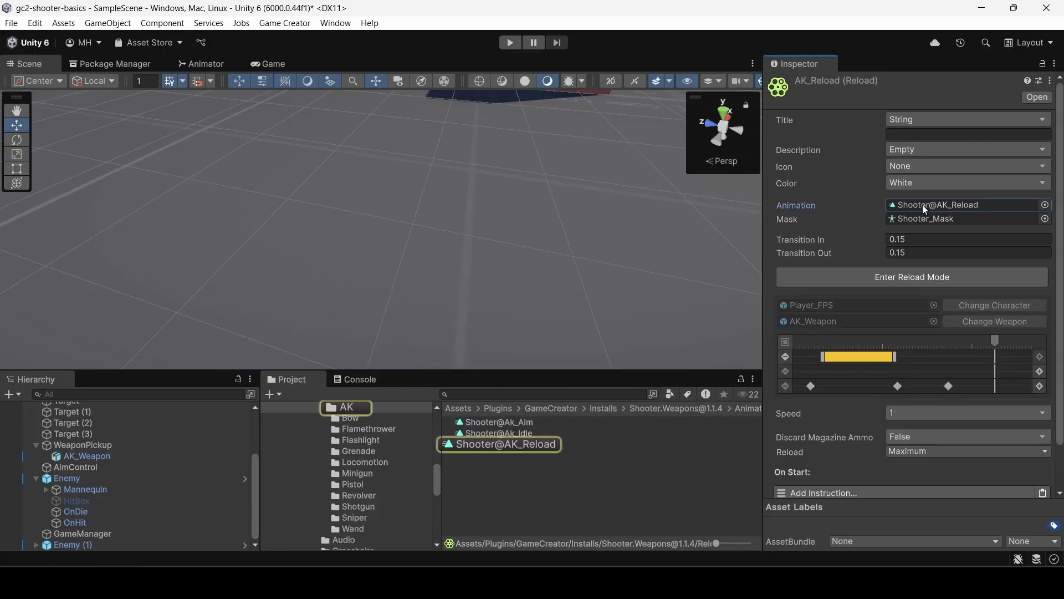
left_click(532, 445)
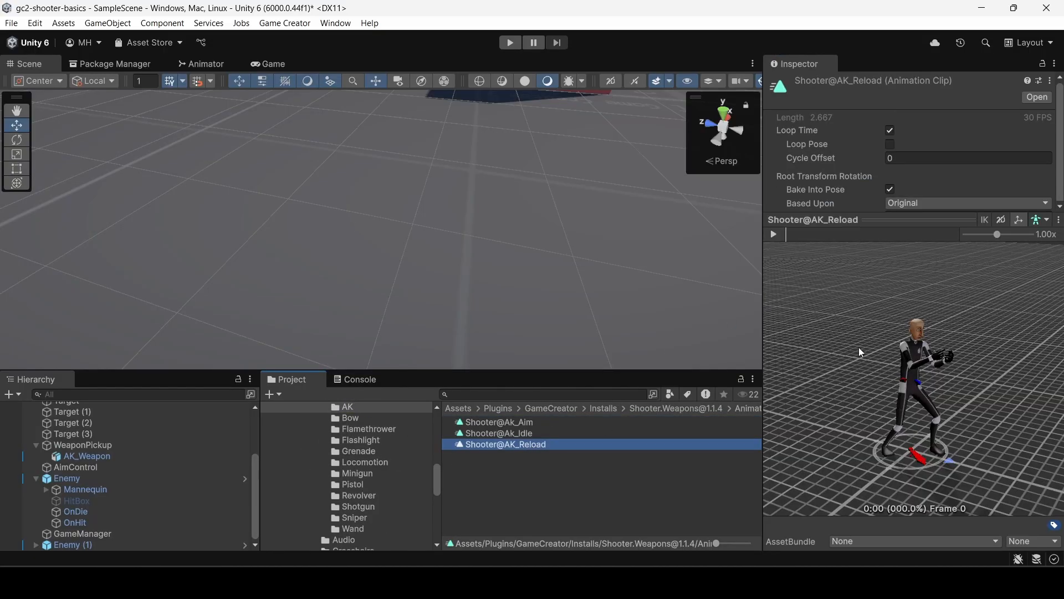
scroll(878, 344, "up", 5)
left_click_drag(790, 235, 845, 238)
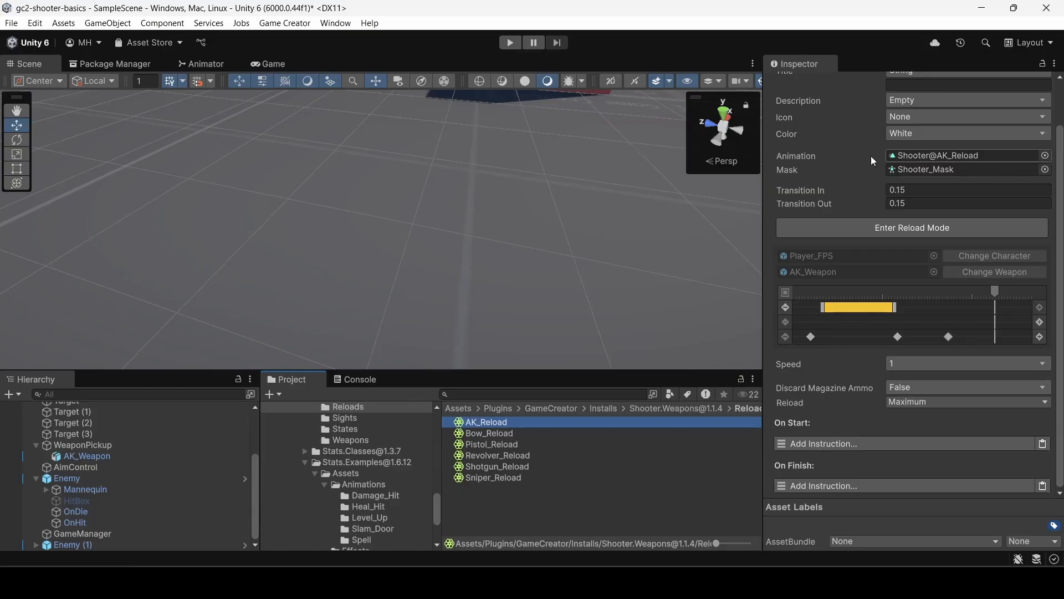
Open the Shooter_Mask avatar mask assigned to AK_Reload and expand its Humanoid section to examine the body parts.
left_click(918, 171)
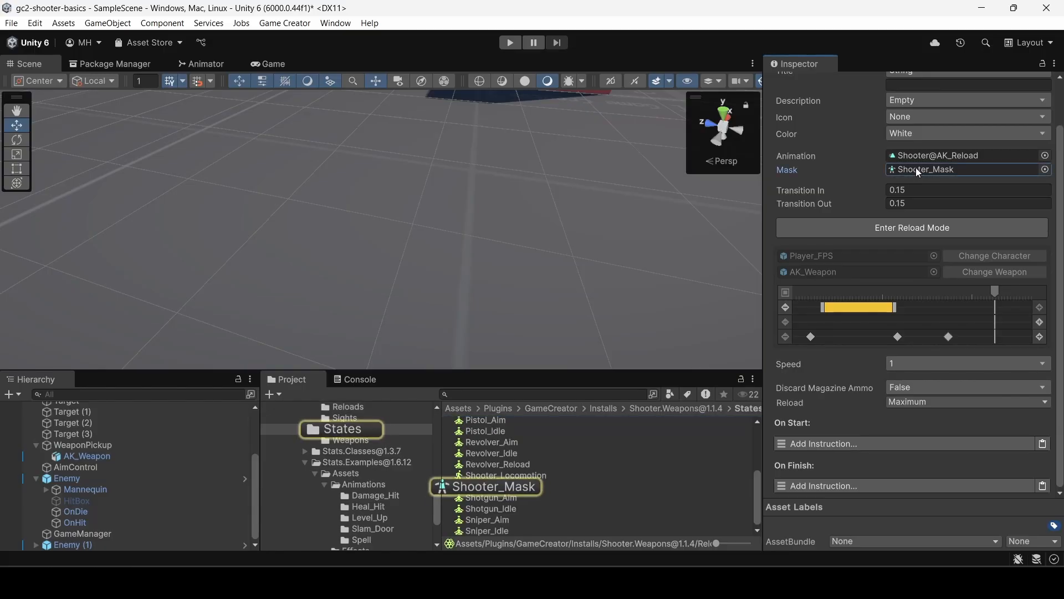
left_click(508, 488)
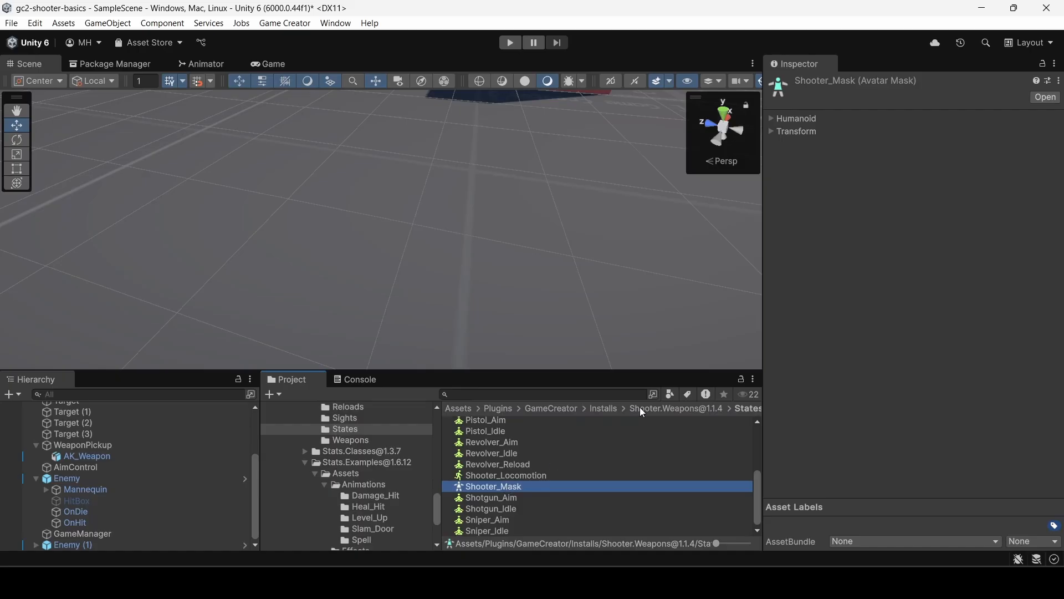
left_click(773, 120)
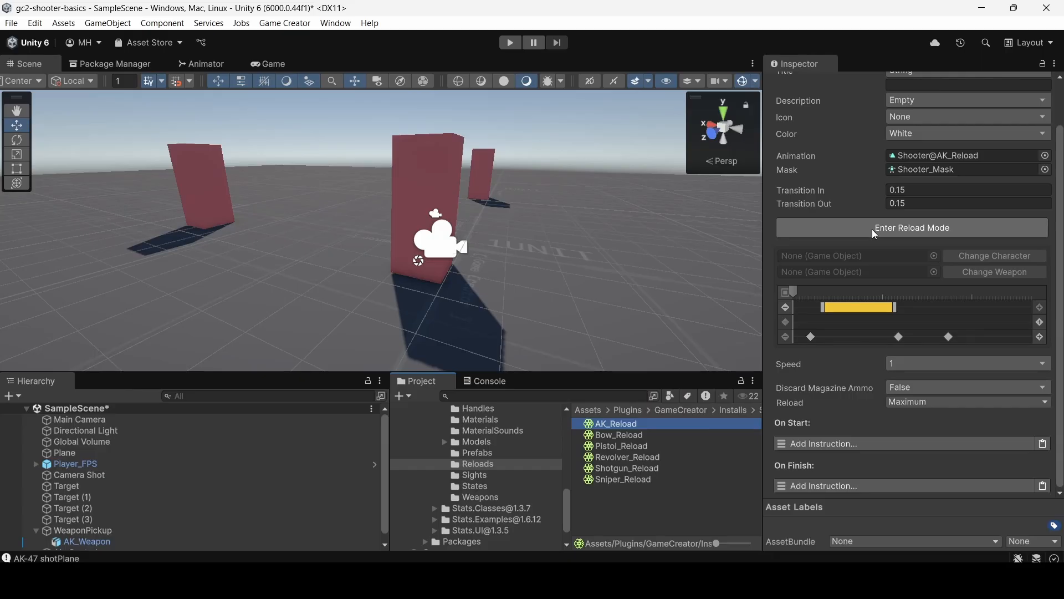
Enter Reload Mode for AK_Reload and frame the mannequin's upper body in the preview scene.
left_click(873, 229)
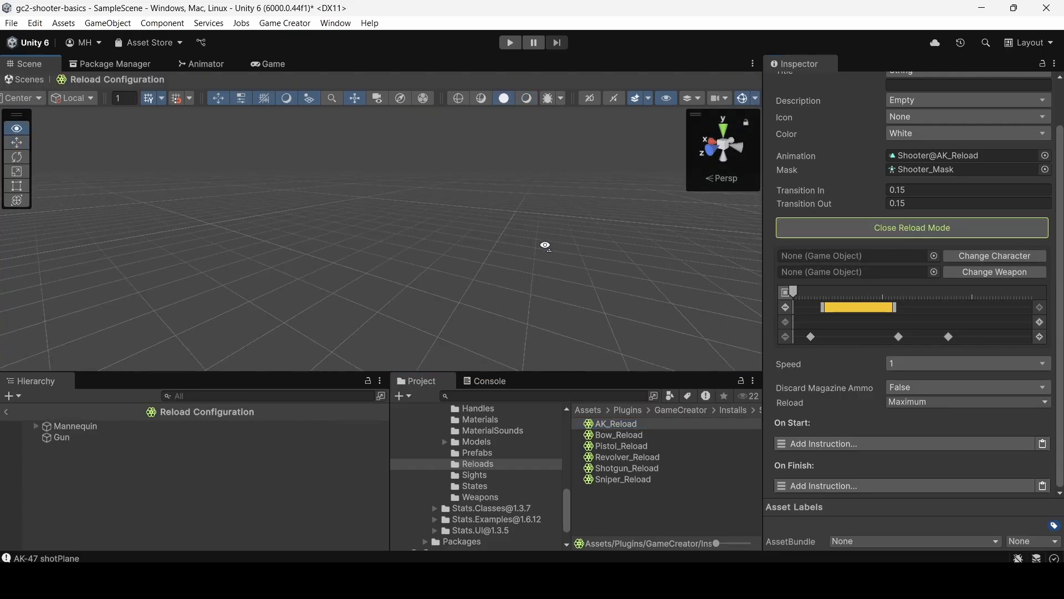
right_click_drag(545, 245, 1034, 240)
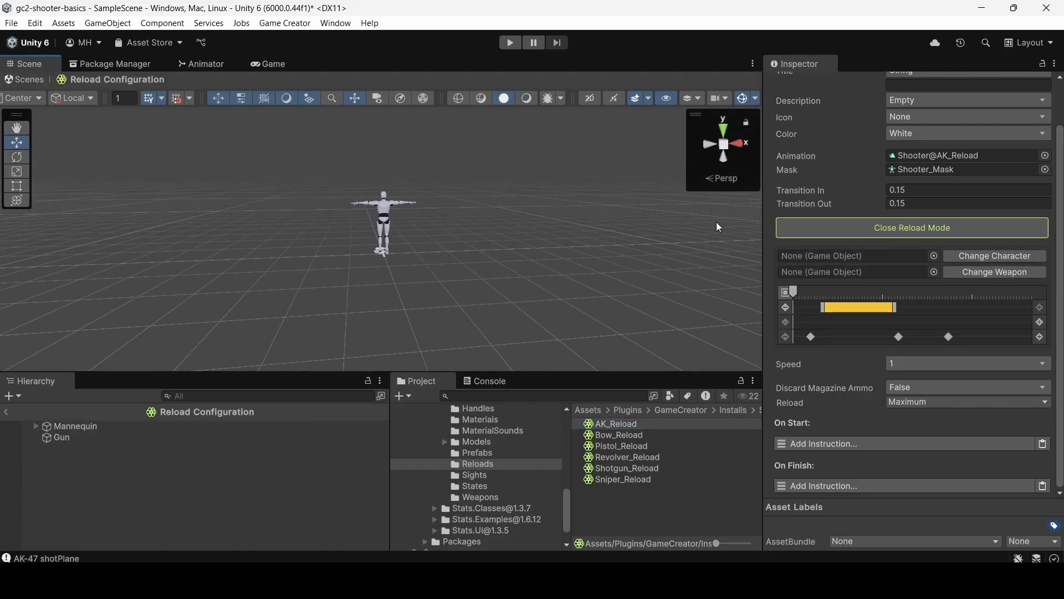
key("w")
right_click_drag(494, 237, 914, 310)
key("a")
key("w")
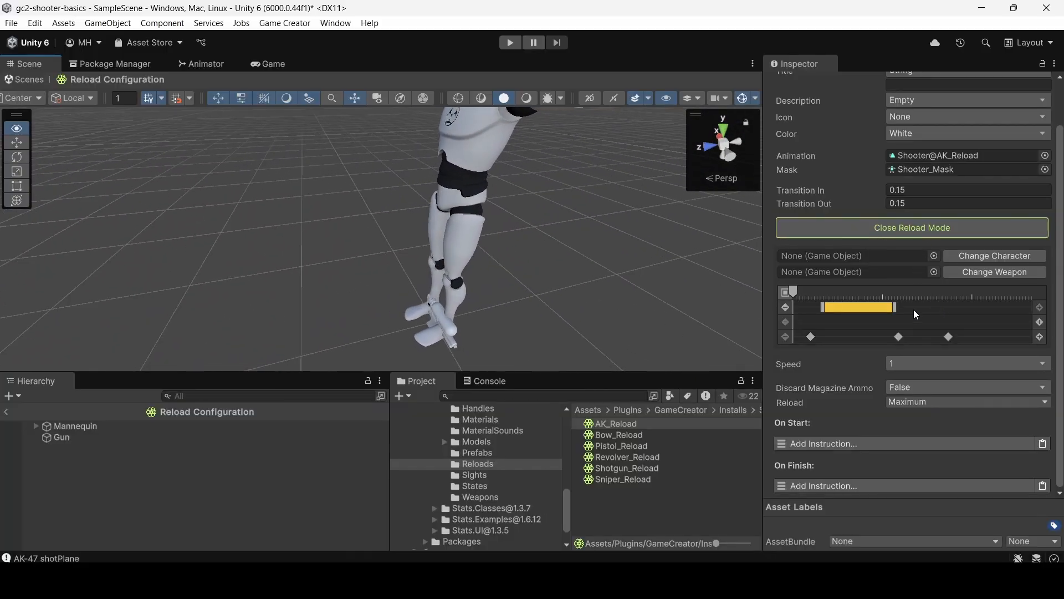
right_click_drag(514, 315, 587, 256)
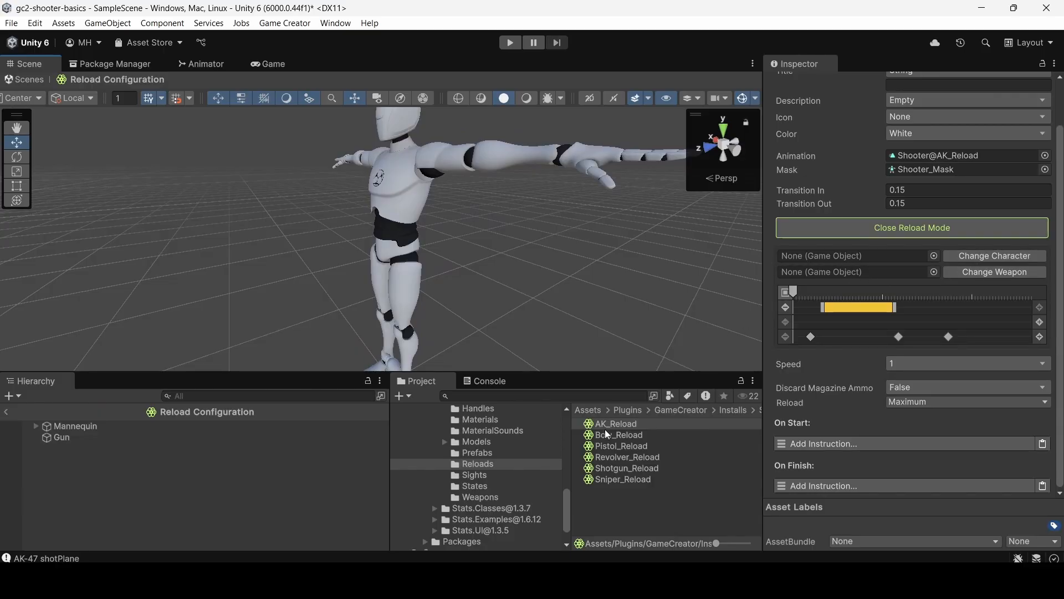
Assign the AK_Weapon prefab from the Prefabs folder as the reload preview's weapon.
left_click(476, 453)
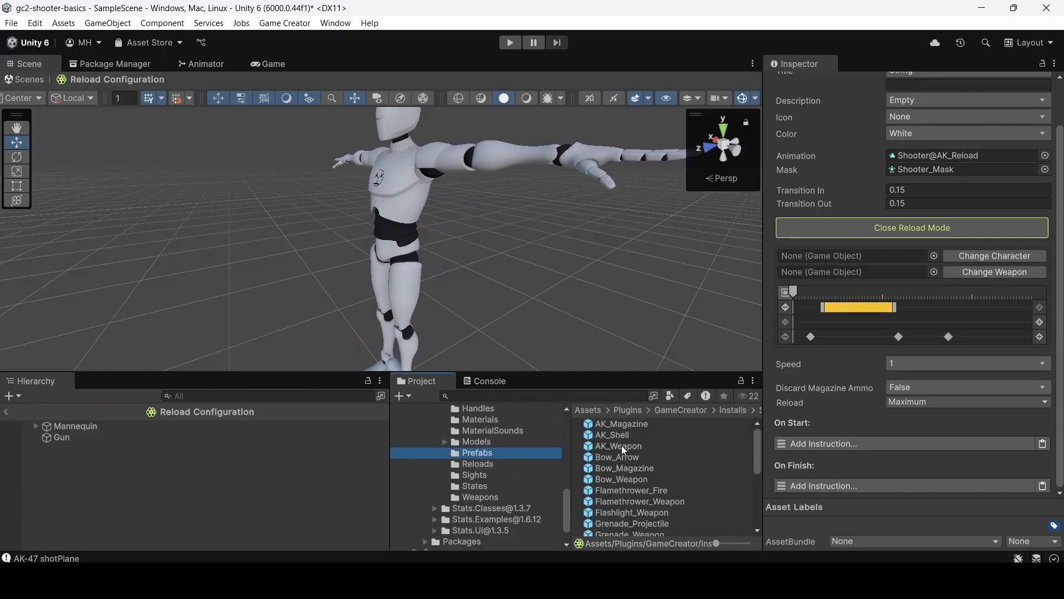
left_click_drag(621, 445, 888, 271)
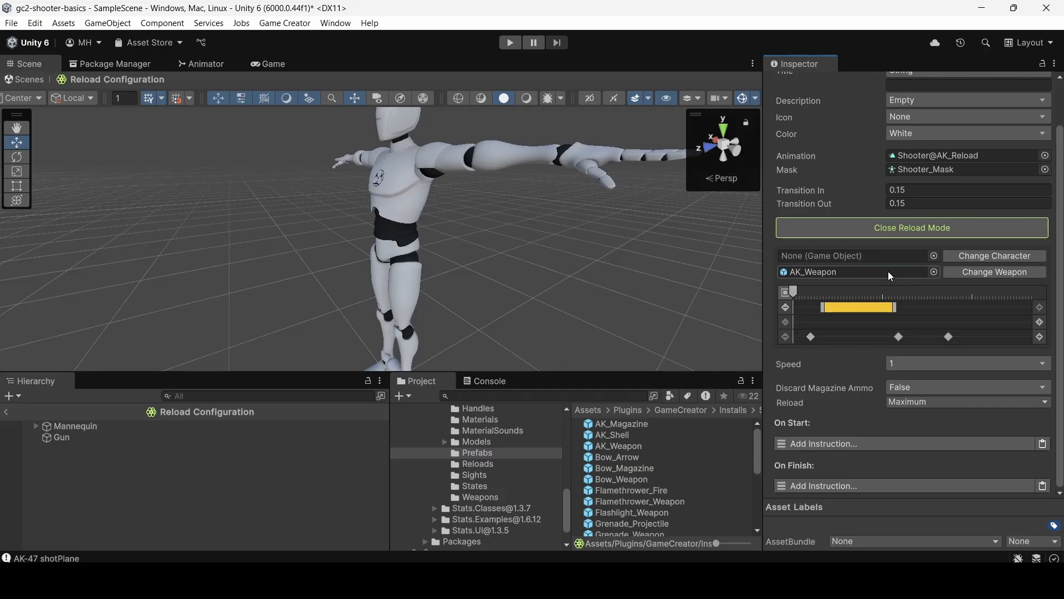
left_click(978, 272)
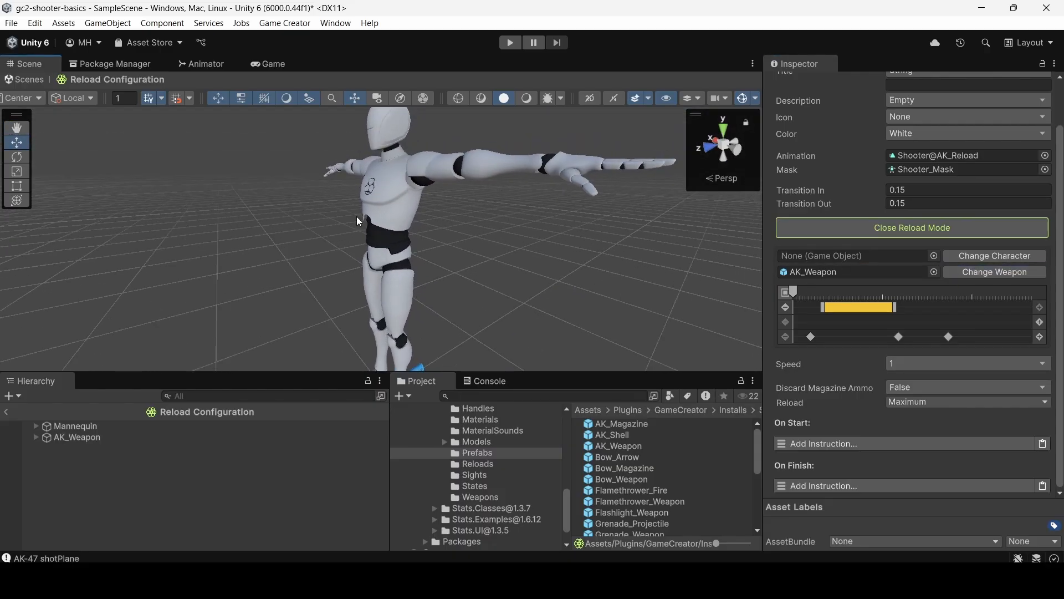
Scrub the reload timeline from its start through the yellow magazine range and examine that range's prefab, handle and completion settings.
left_click(793, 292)
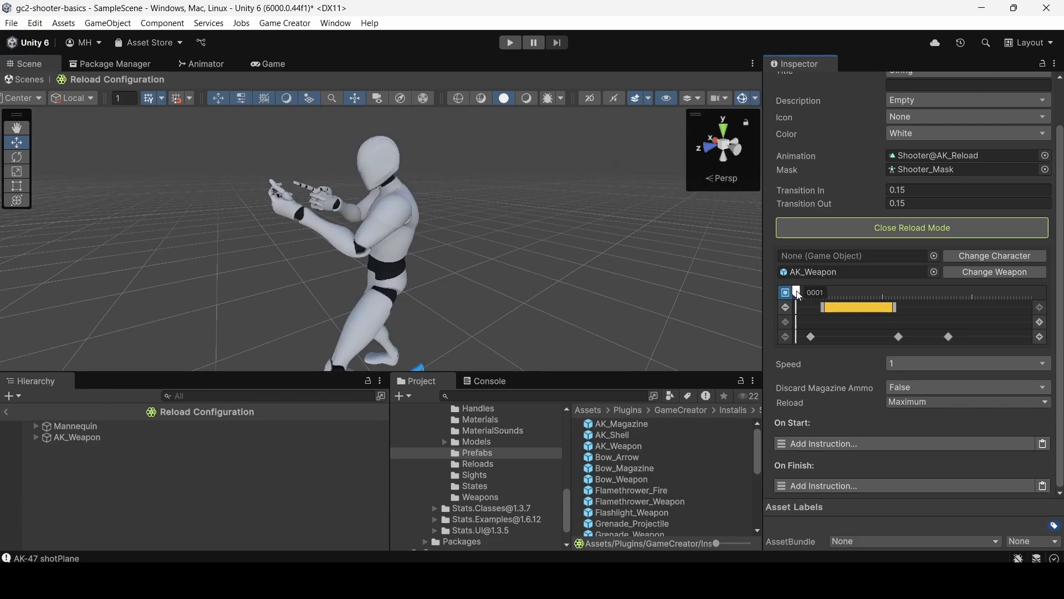
left_click_drag(793, 295, 825, 302)
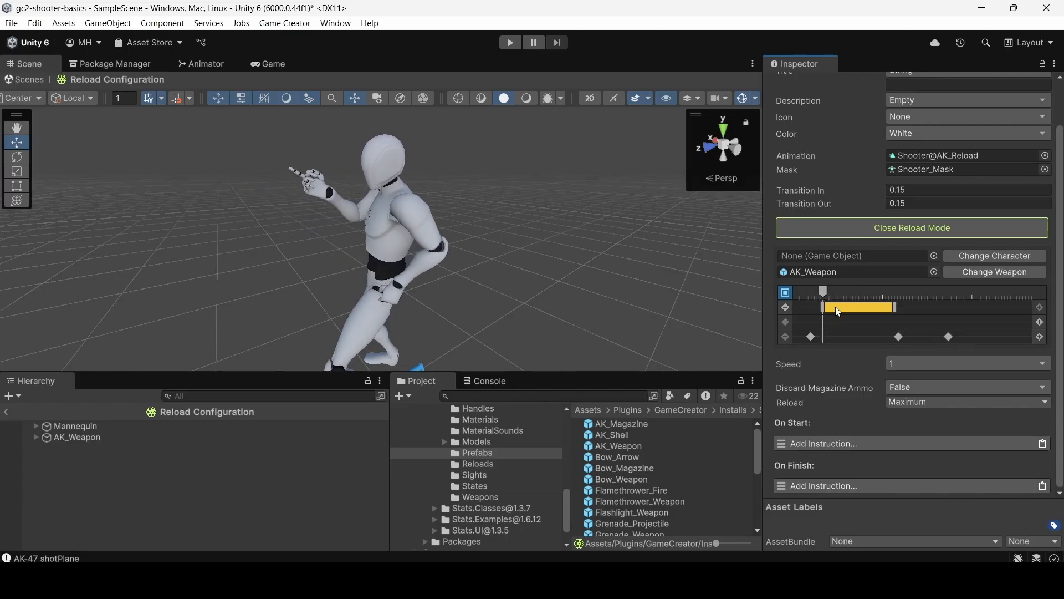
left_click(836, 307)
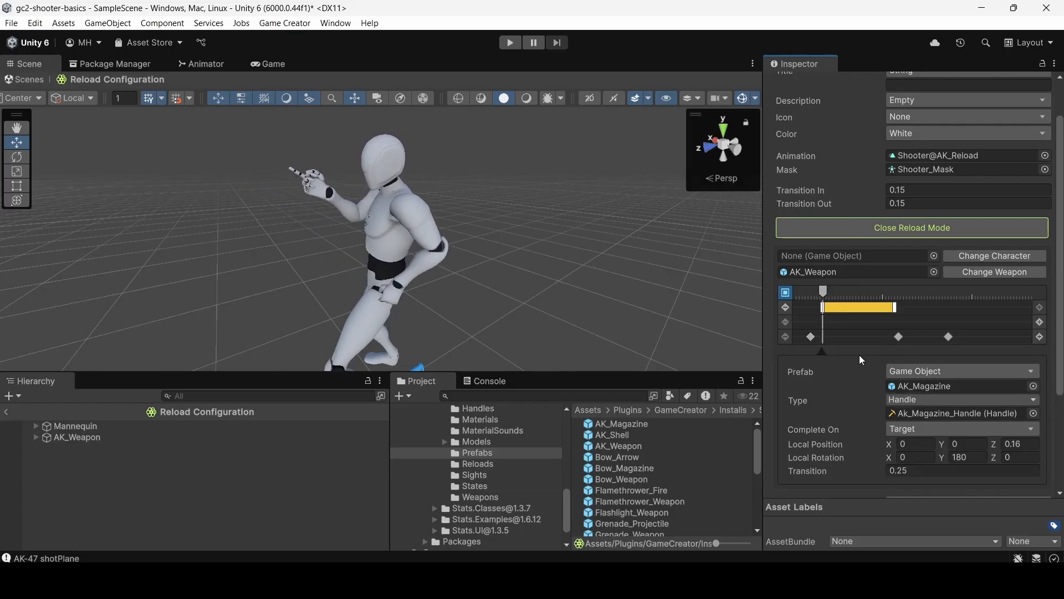
left_click_drag(823, 290, 899, 297)
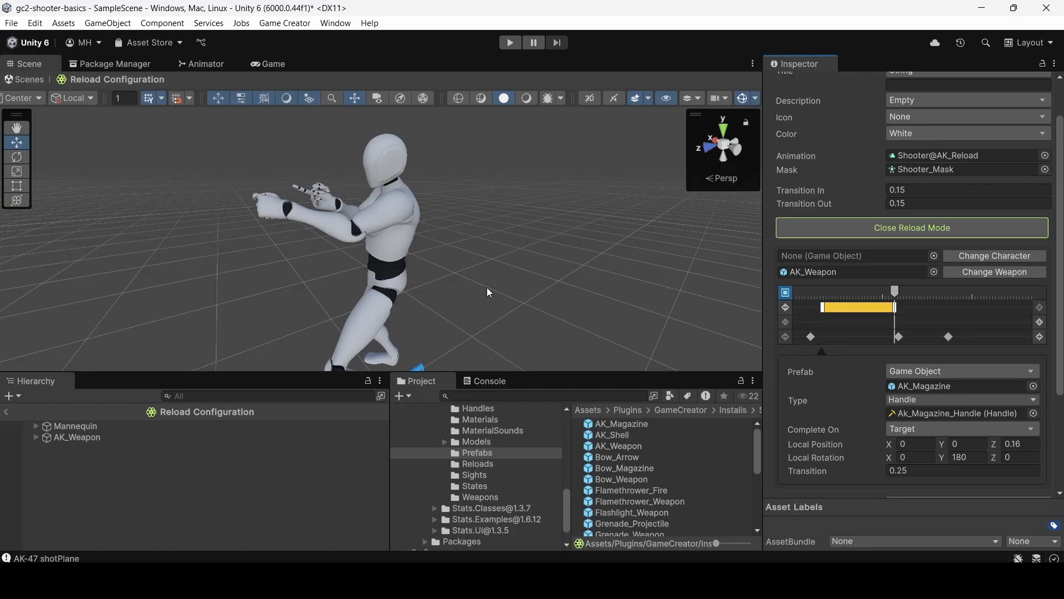
mouse_move(892, 294)
left_mouse_down()
mouse_move(829, 294)
mouse_move(906, 295)
mouse_move(836, 294)
mouse_move(883, 293)
left_mouse_up()
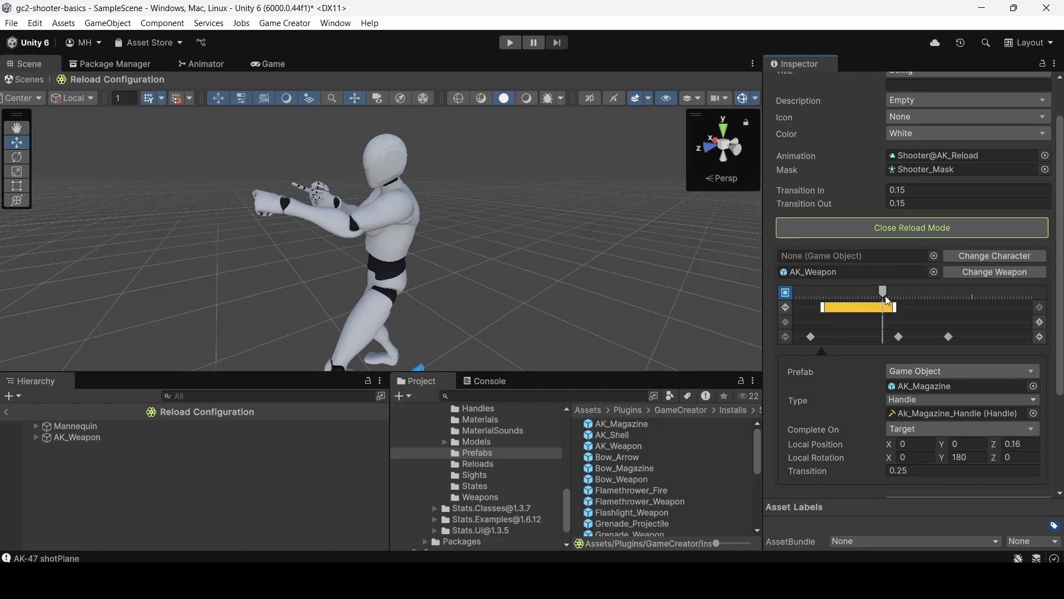
left_click_drag(886, 295, 898, 296)
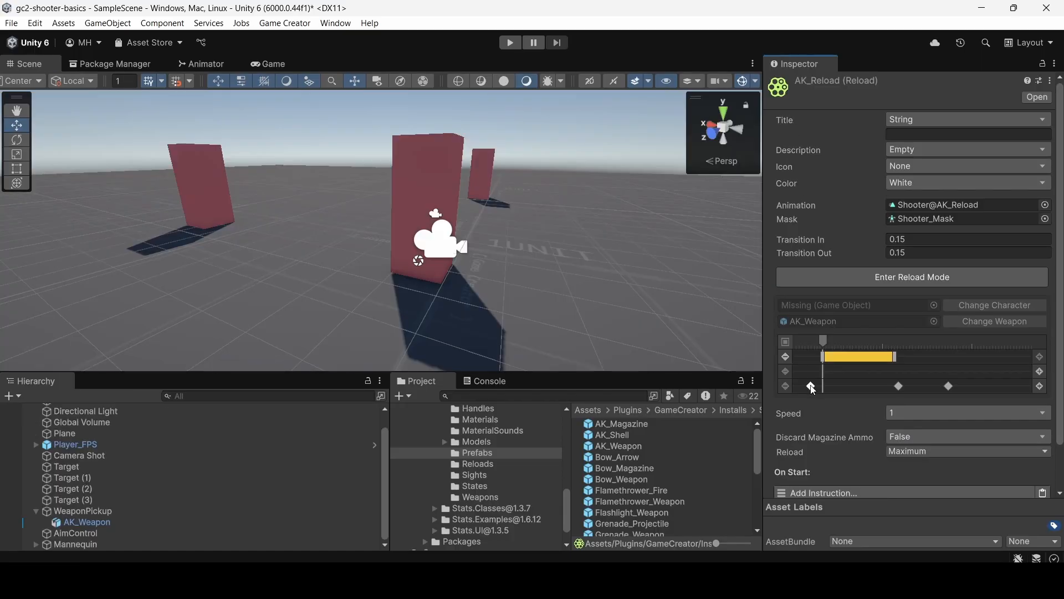
Open the first instruction marker on the reload timeline, re-enter Reload Mode and preview the pose at that marker.
left_click(811, 386)
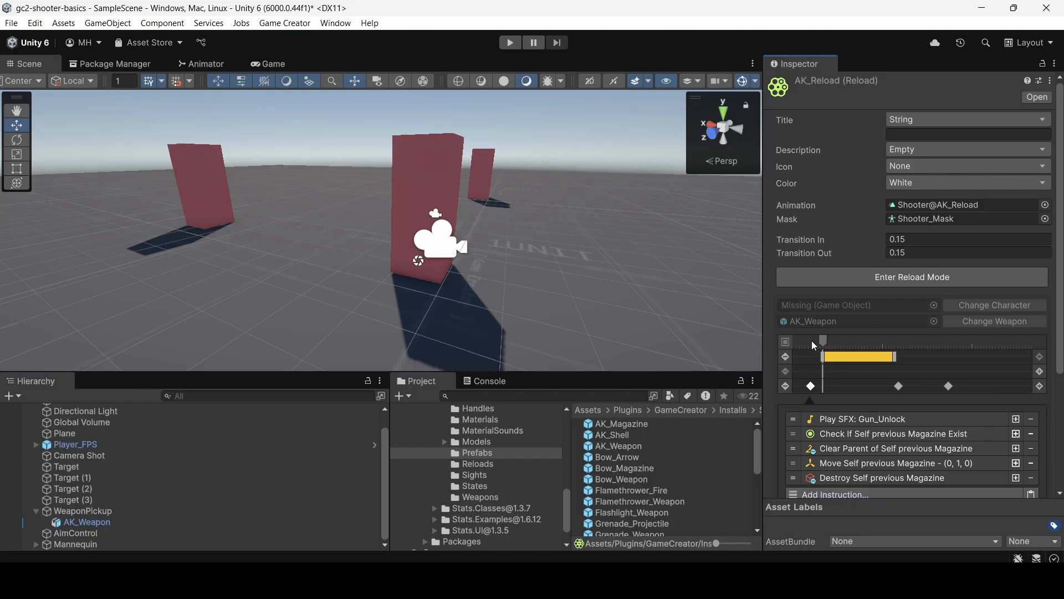
left_click(872, 278)
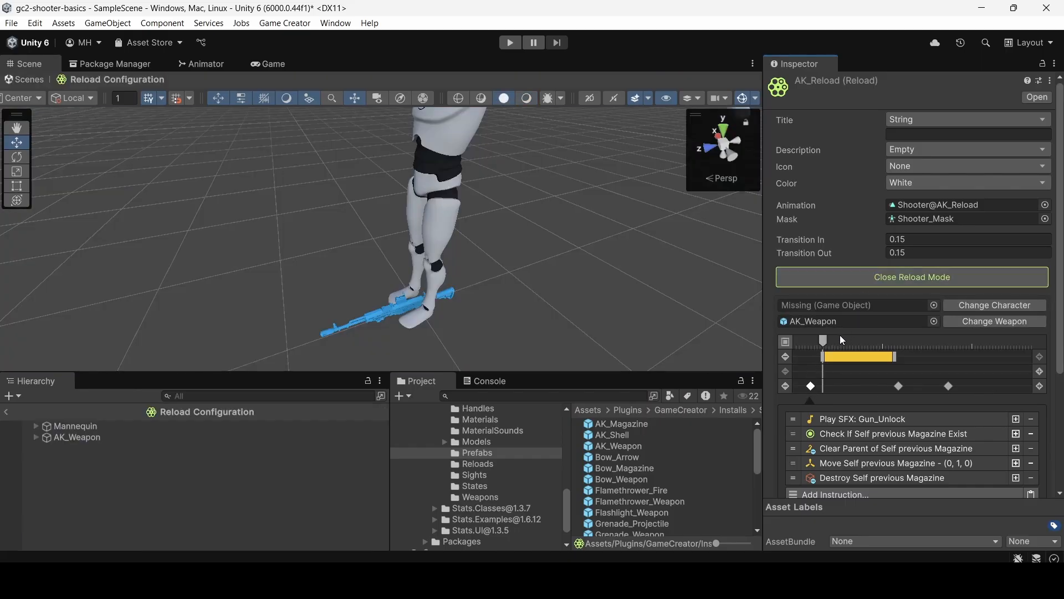
left_click(810, 341)
left_click_drag(811, 345, 812, 346)
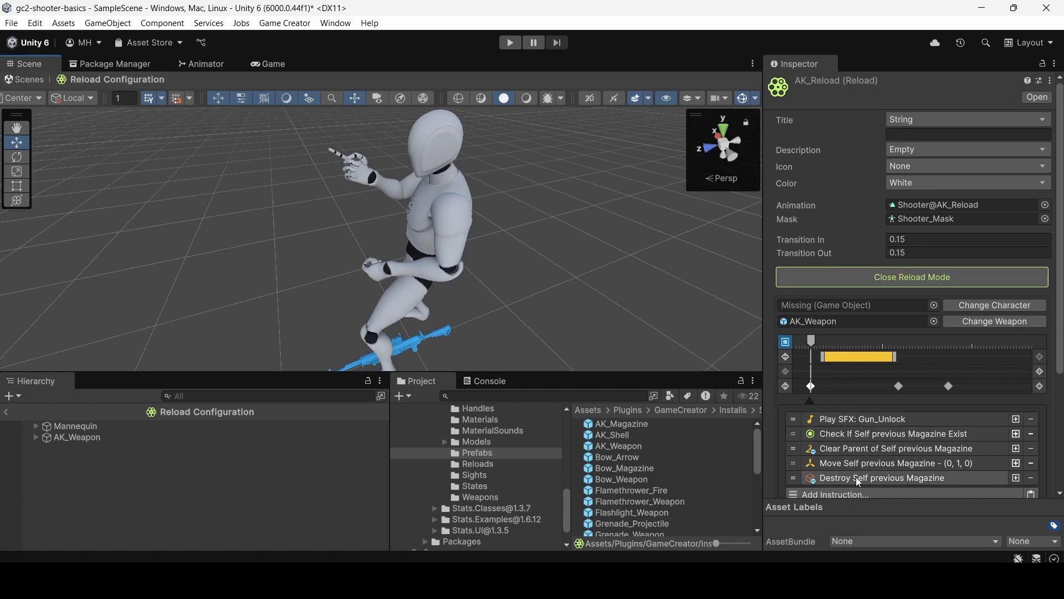
scroll(865, 426, "down", 3)
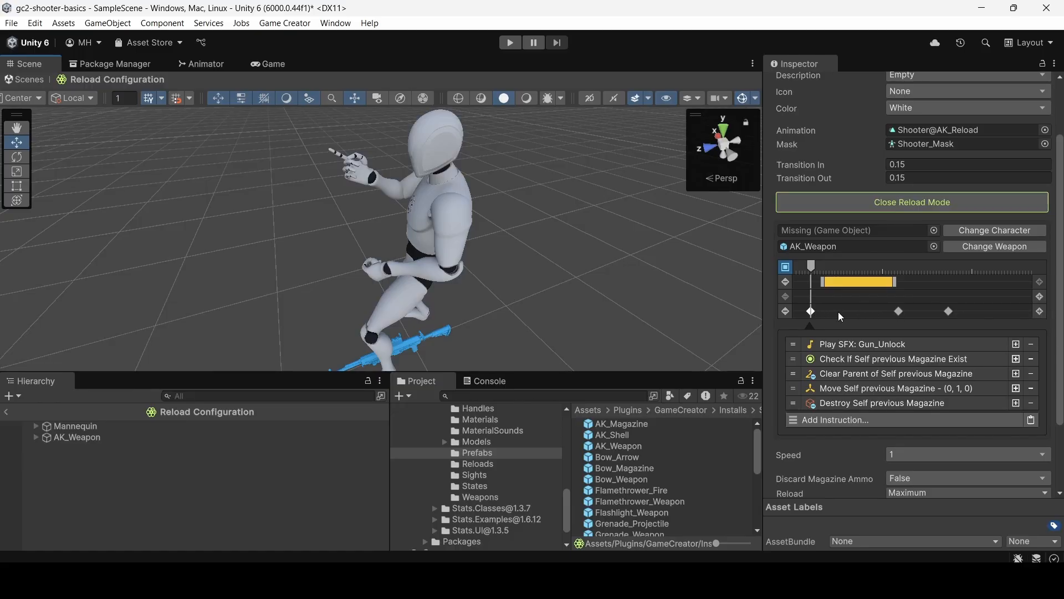
Examine the first marker's instructions for the unlock sound, the previous magazine check and the magazine movement.
left_click(841, 348)
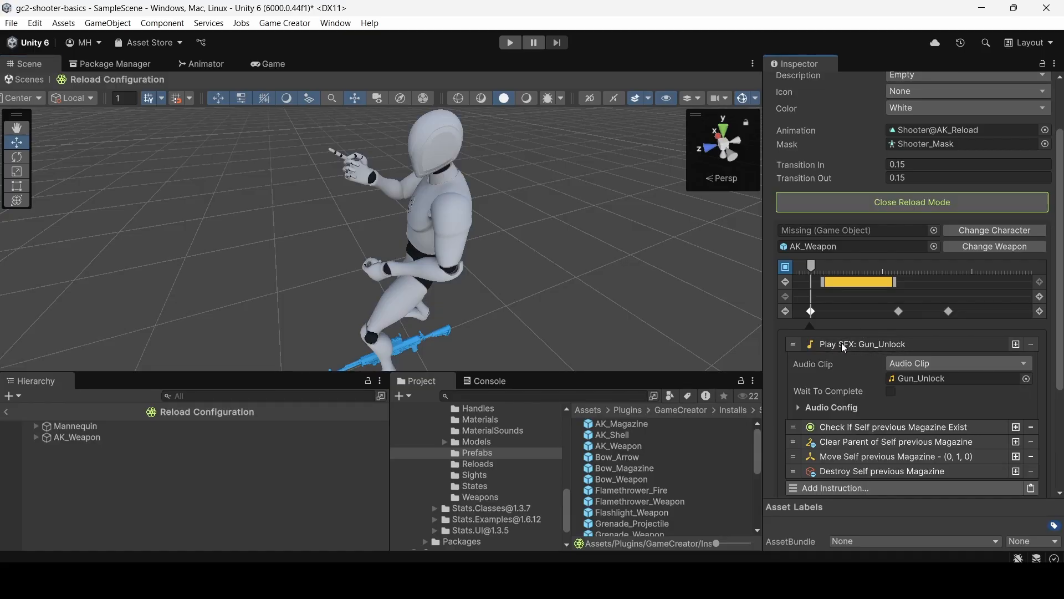
left_click(841, 344)
left_click(845, 363)
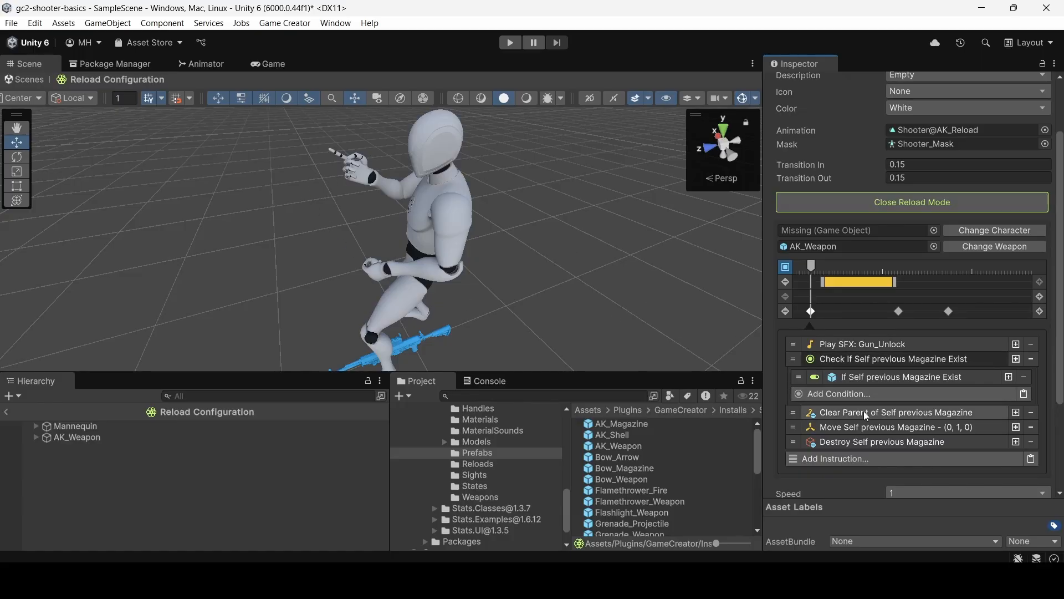
scroll(864, 410, "down", 2)
left_click(863, 390)
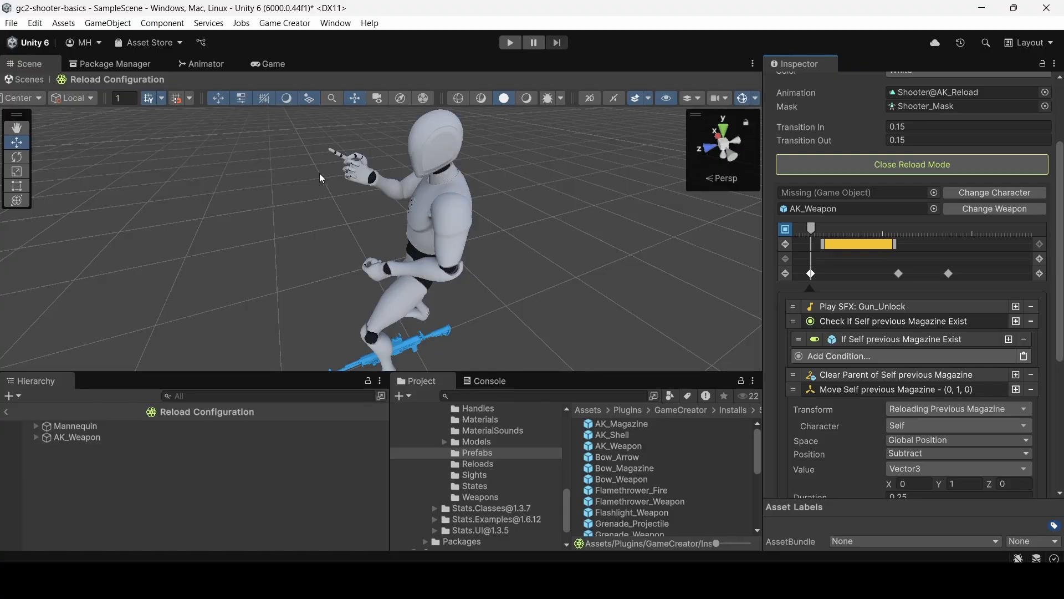
left_click(853, 389)
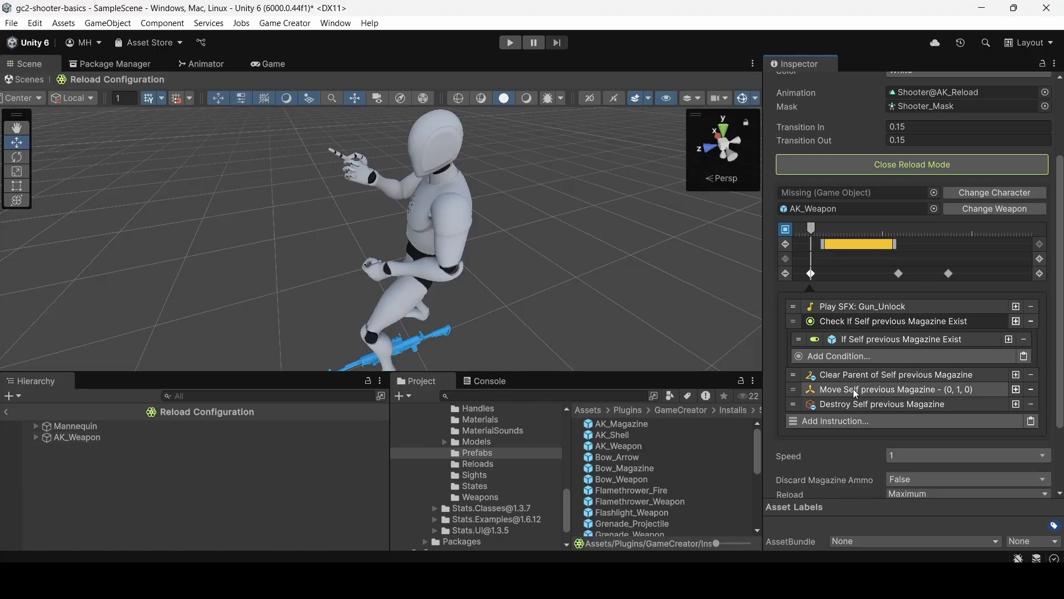
scroll(854, 391, "down", 4)
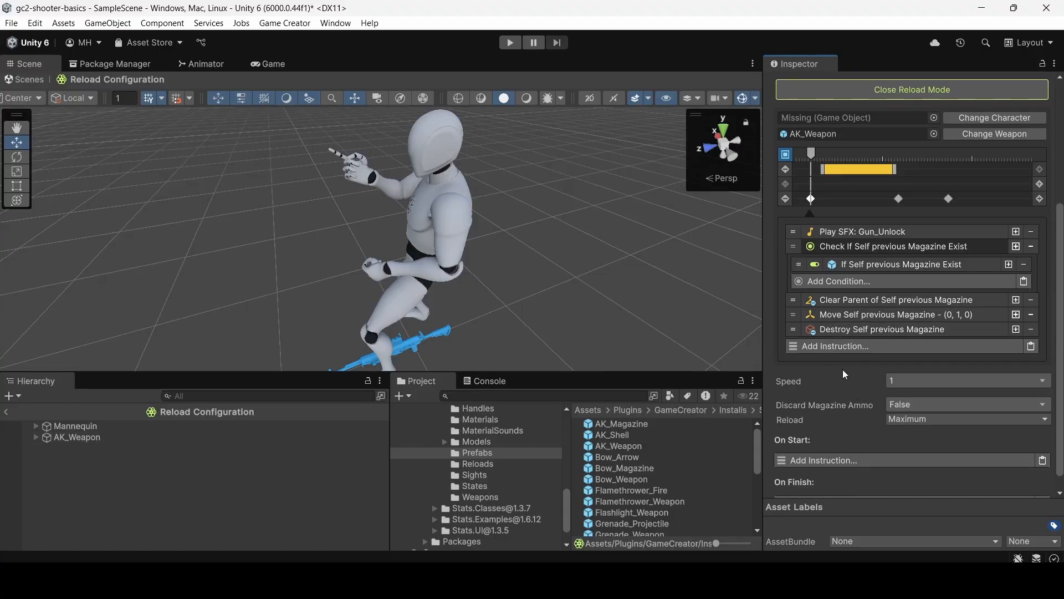
scroll(844, 366, "up", 6)
Scrub the preview through the yellow magazine range to frame 35, reviewing the range's prefab and handle settings on the way.
left_click_drag(811, 272, 847, 266)
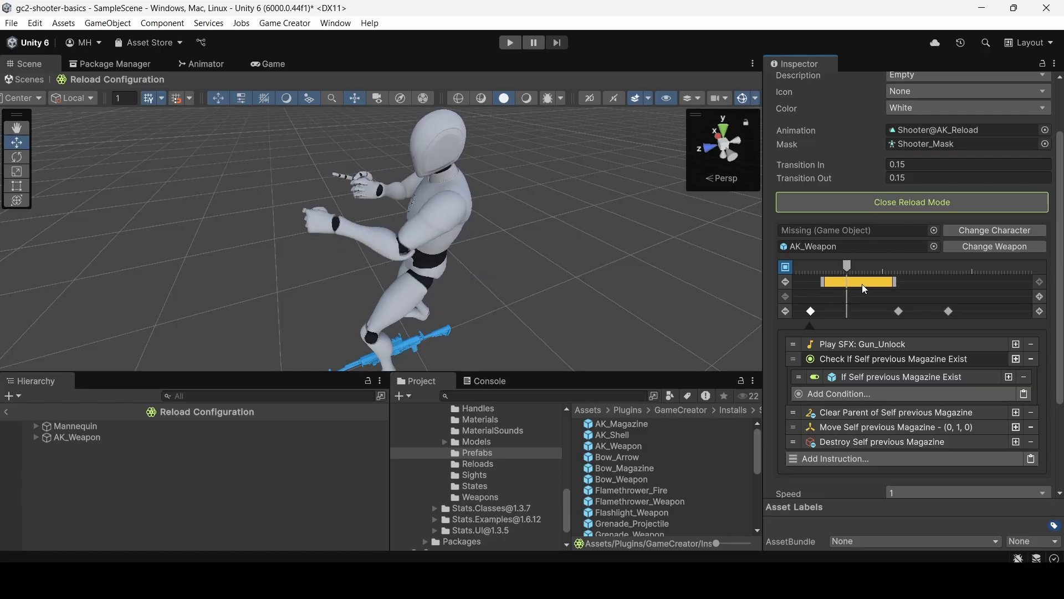
left_click(862, 284)
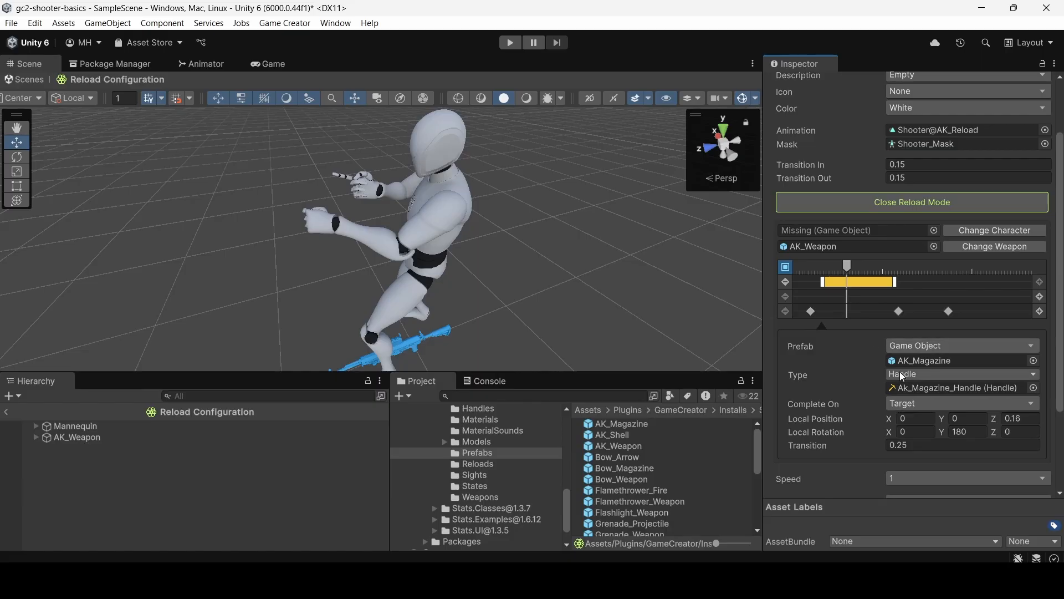
left_click_drag(846, 266, 898, 267)
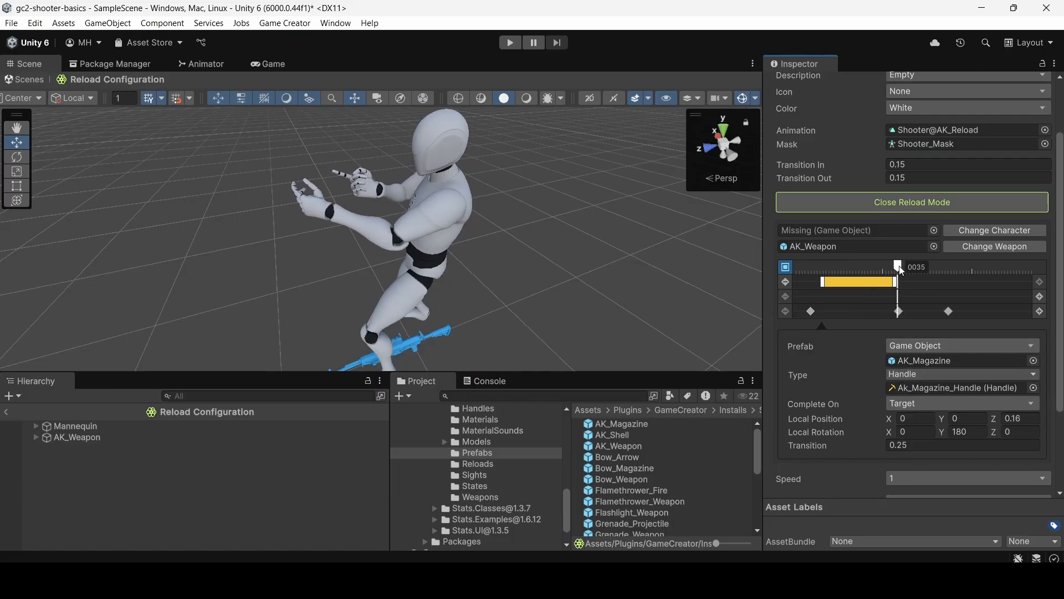
Examine the sound instruction on the second timeline marker, then move the preview to the third marker and open its instruction list.
left_click(898, 312)
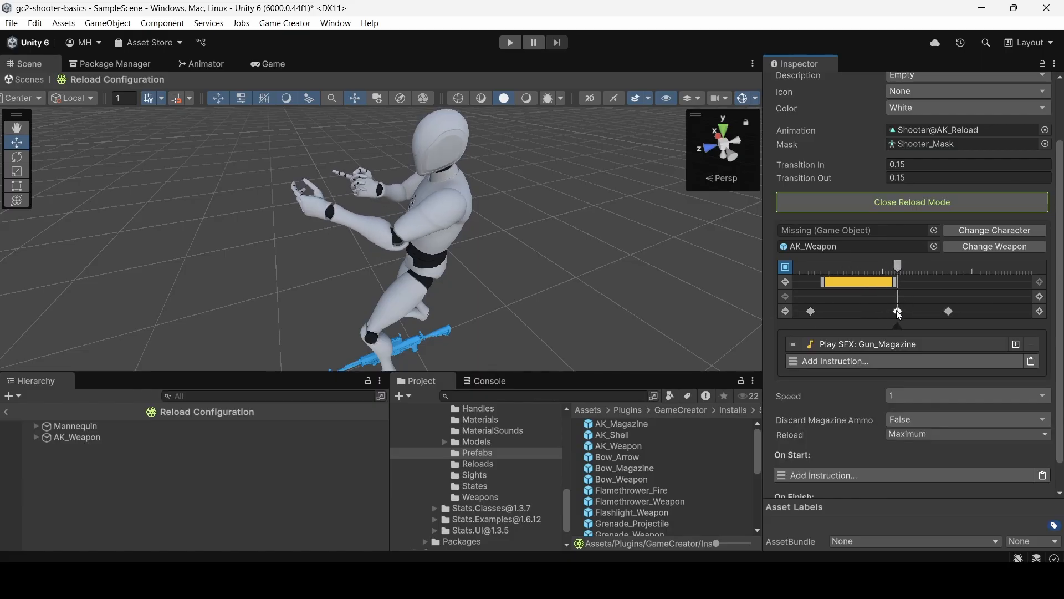
left_click(848, 344)
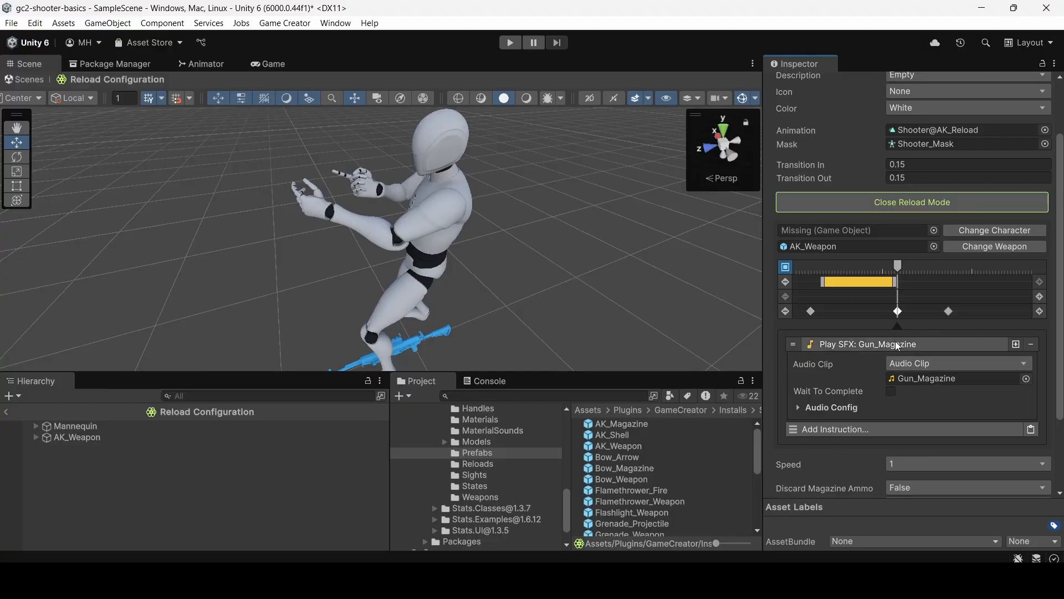
left_click_drag(899, 267, 946, 267)
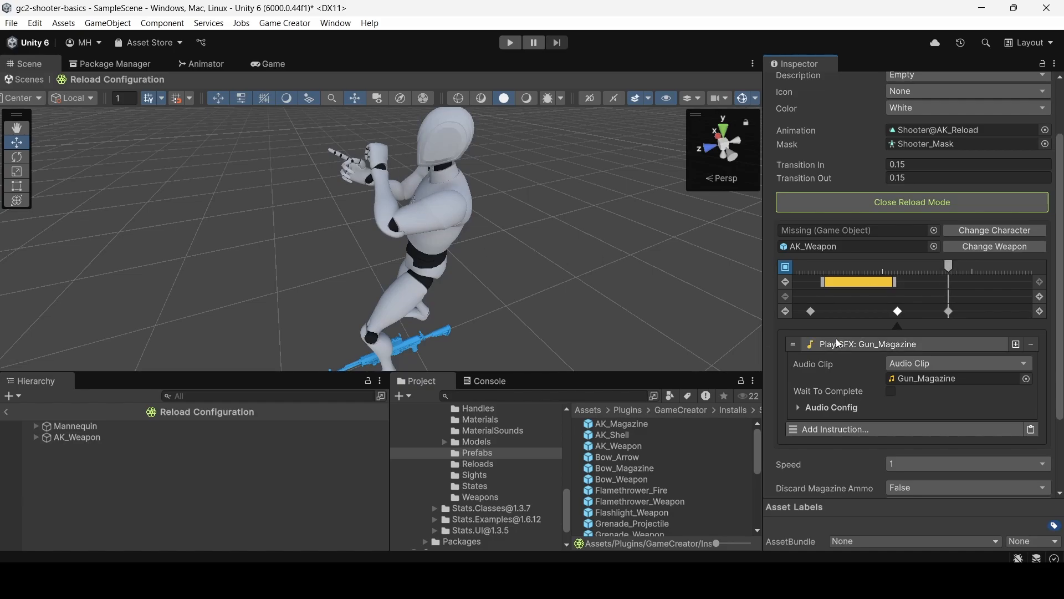
left_click(950, 312)
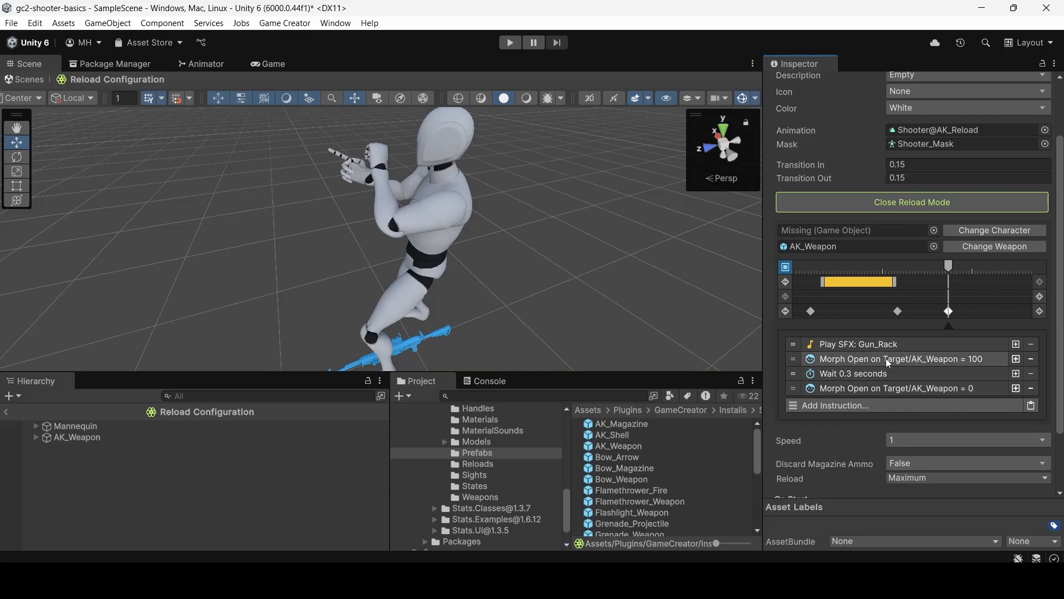
Open the AK_Weapon prefab and inspect the BlendShapes of its child mesh's Skinned Mesh Renderer with the rifle in view.
double_click(616, 445)
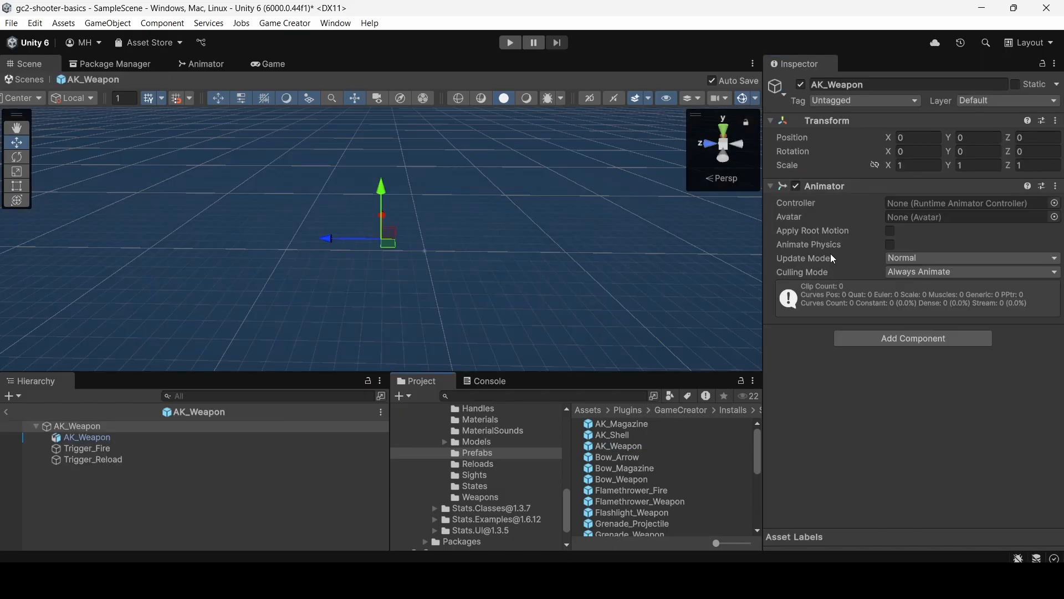
left_click(82, 438)
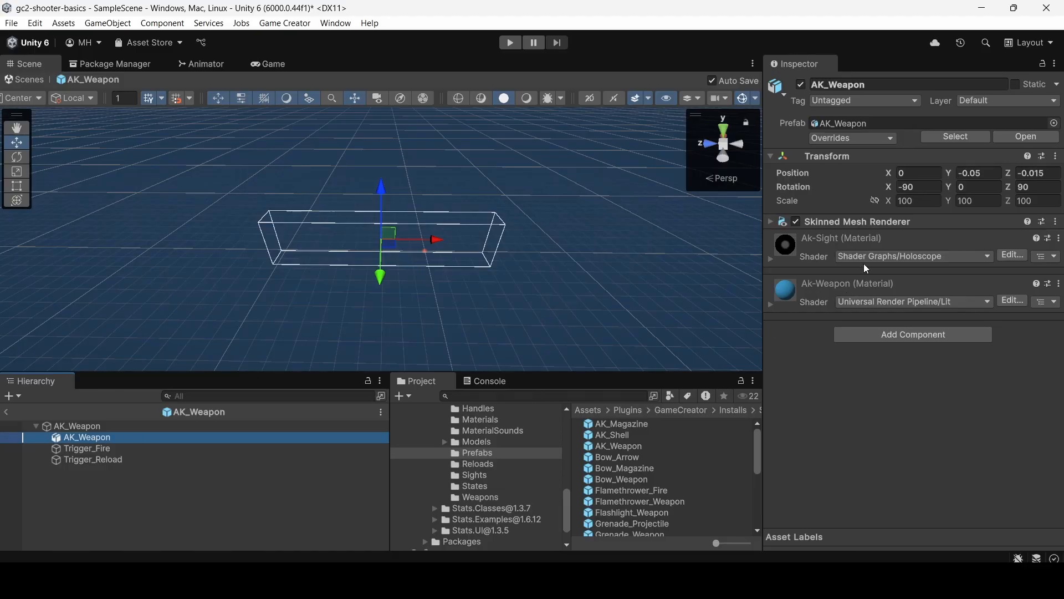
left_click(773, 222)
scroll(831, 290, "down", 2)
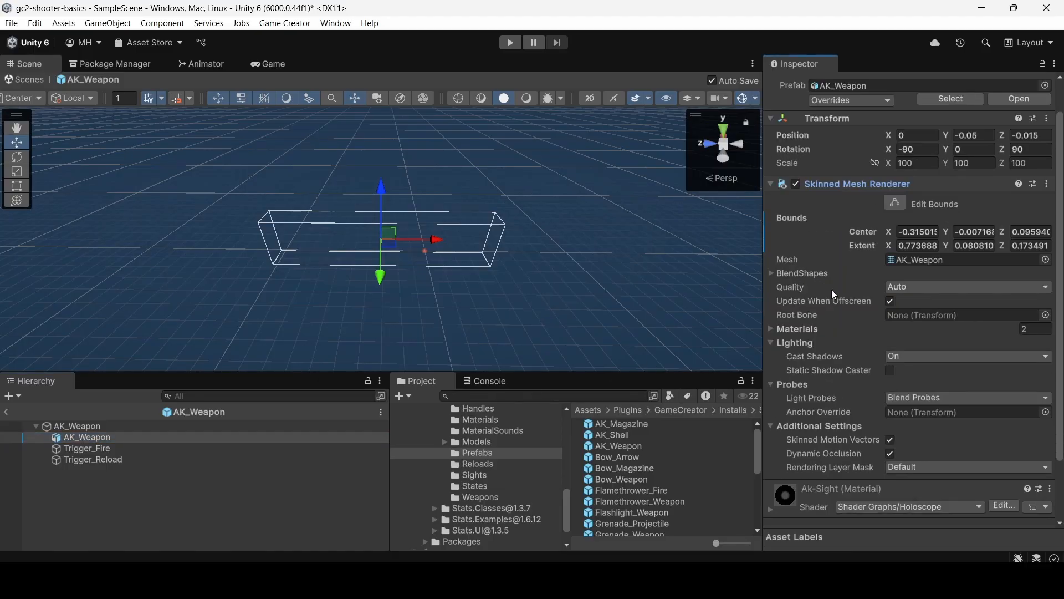
left_click(770, 274)
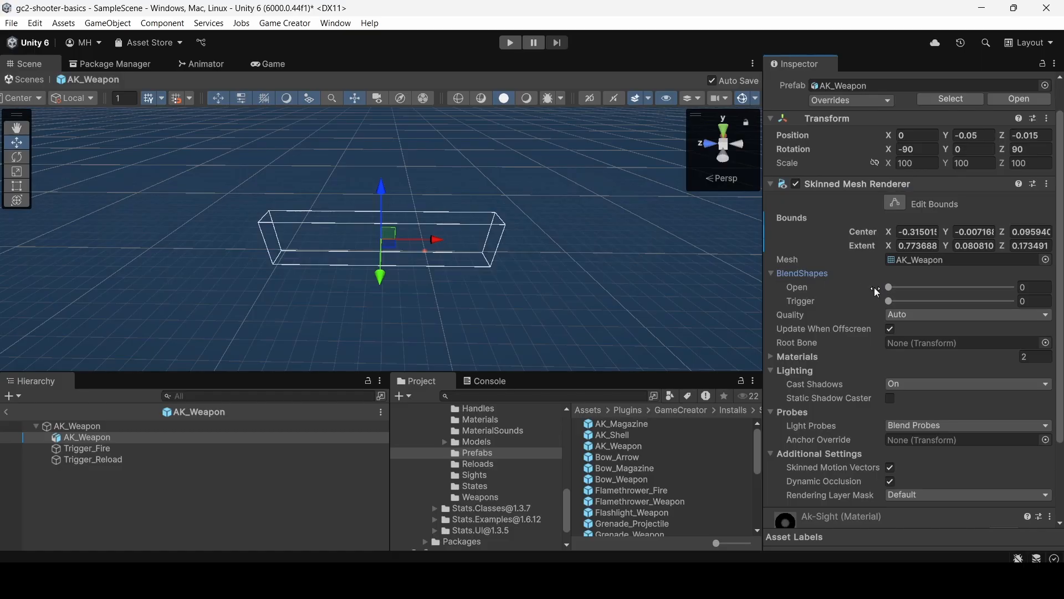
right_click_drag(360, 251, 1019, 118)
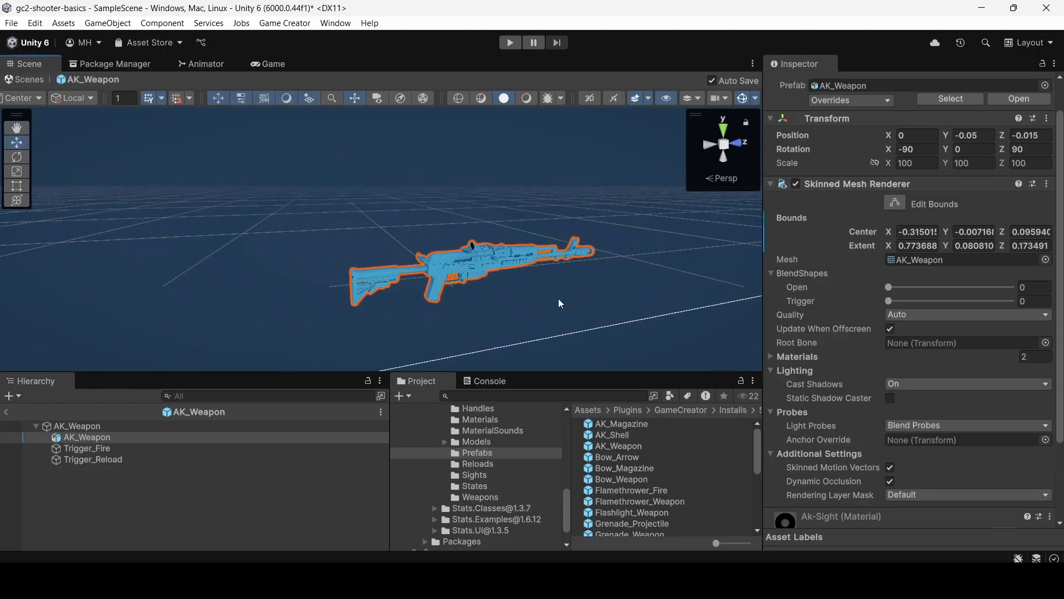
right_click_drag(559, 303, 499, 295)
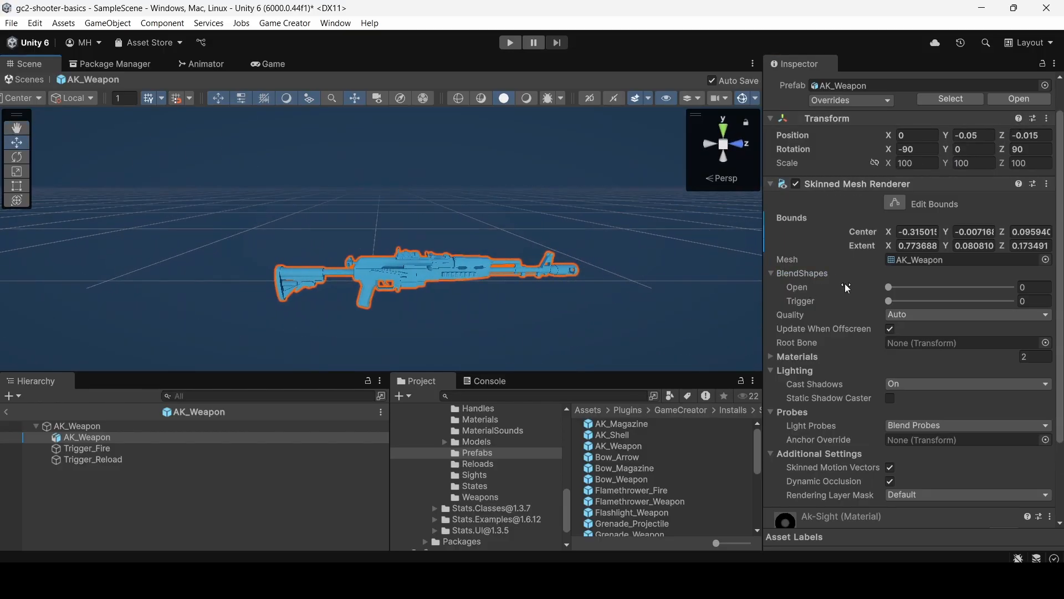
Preview the Open blend shape at 100, return it to 0, and check the Trigger blend shape beside it.
left_click_drag(793, 287, 1010, 287)
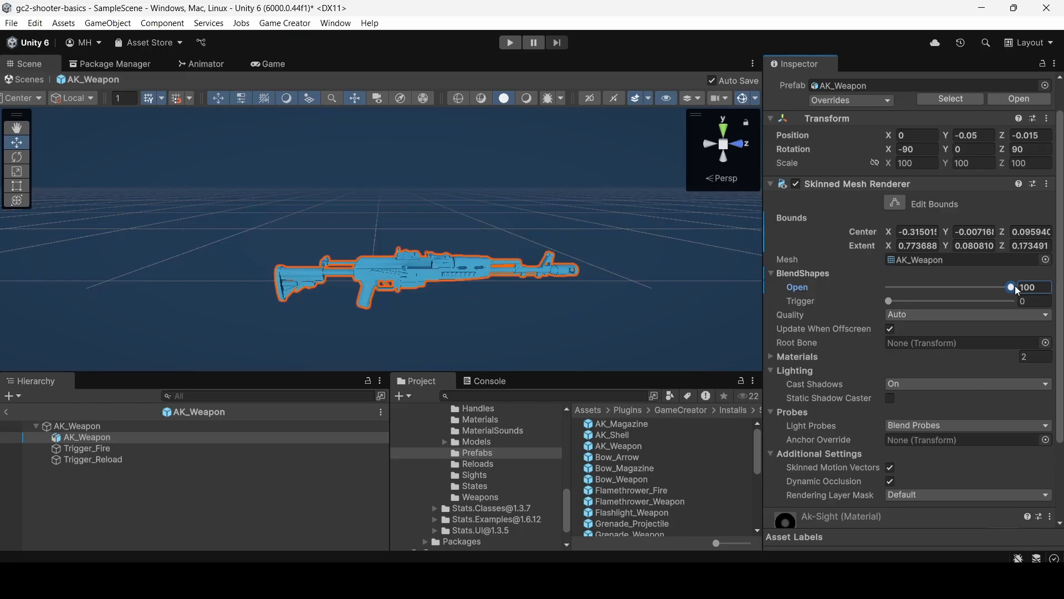
left_click_drag(1015, 285, 831, 285)
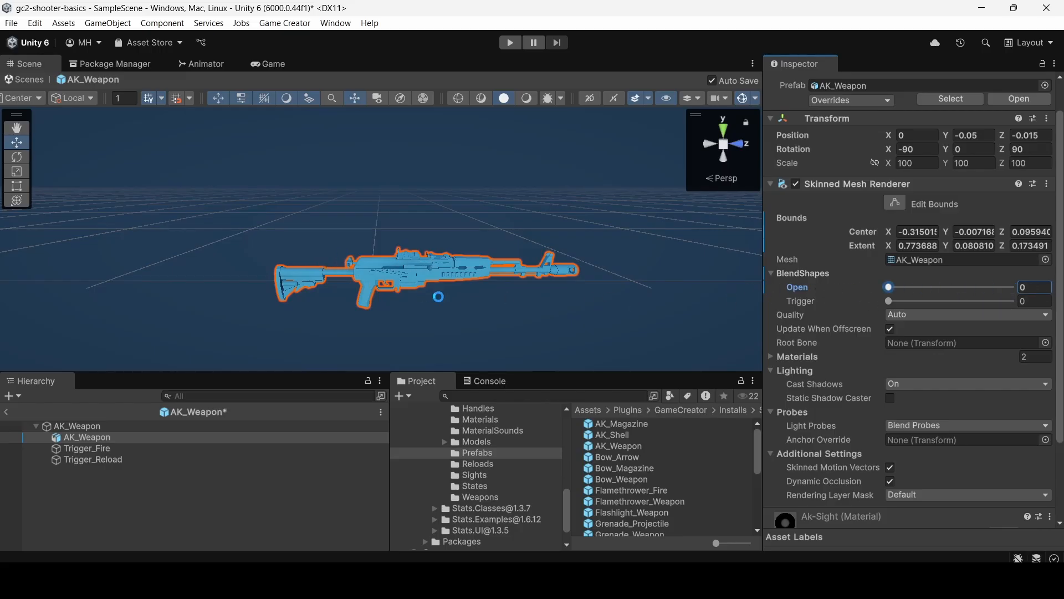
left_click(890, 302)
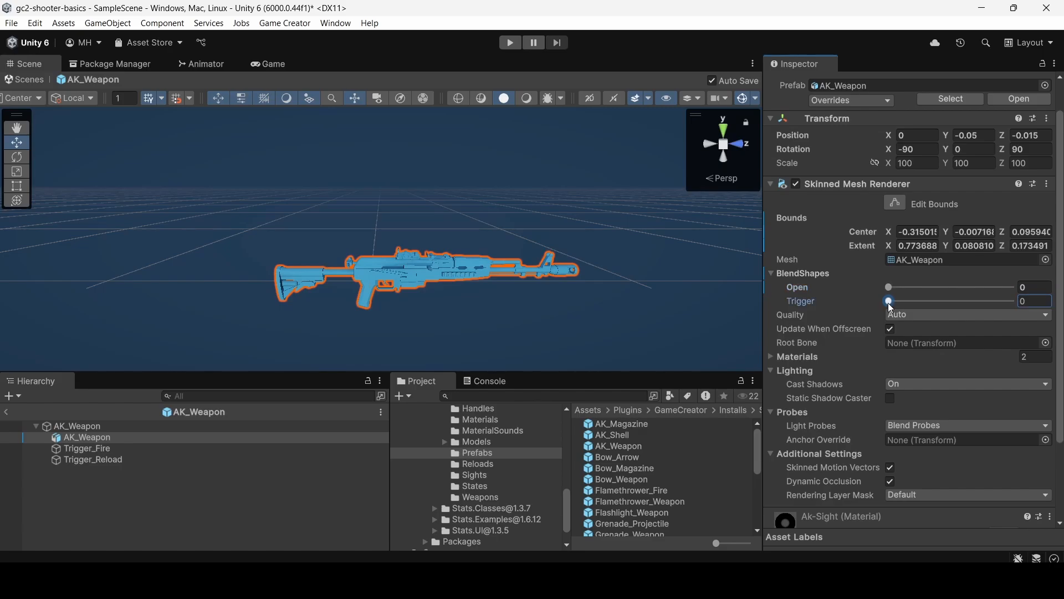
left_click_drag(891, 306, 568, 310)
left_click(774, 275)
left_click(770, 272)
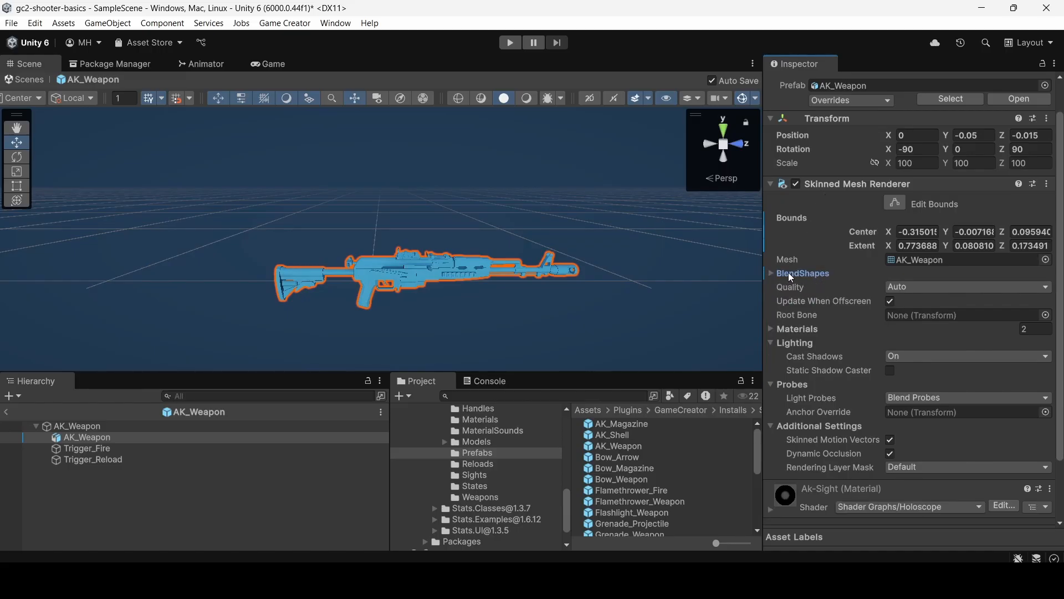
left_click(789, 275)
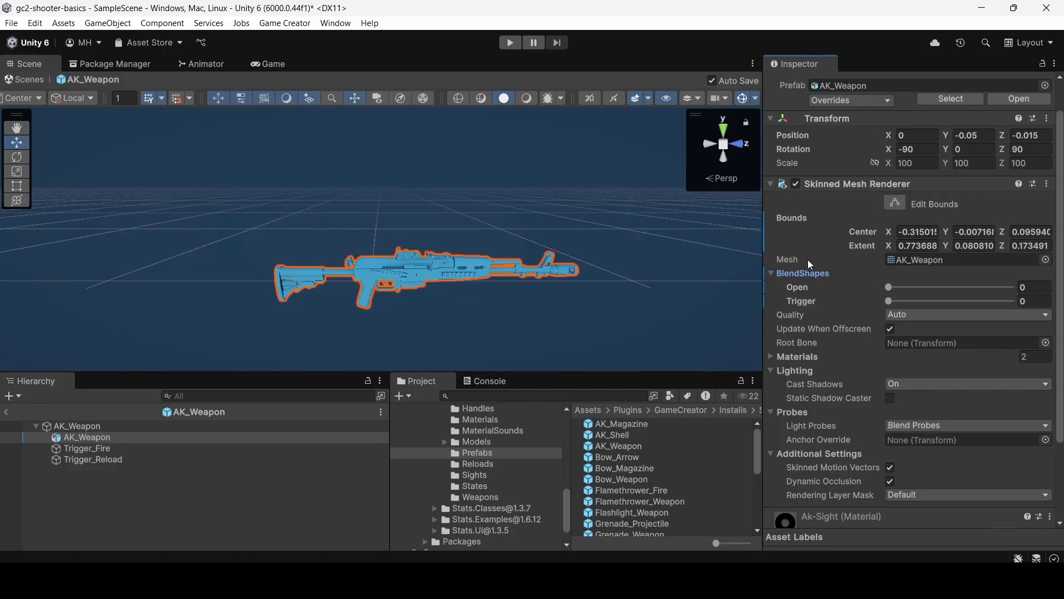
left_click(799, 273)
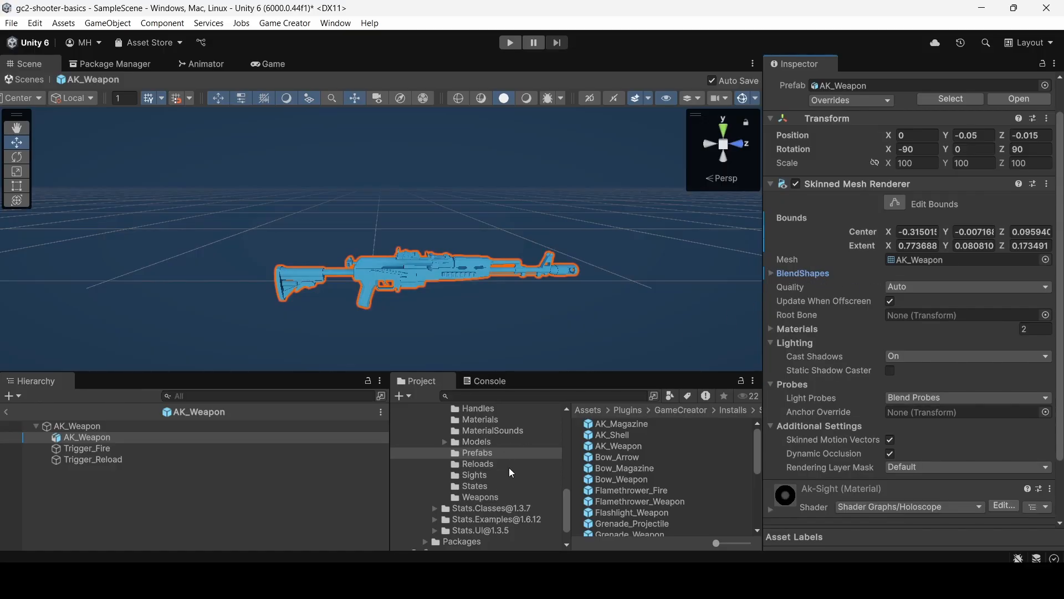
Return to the Reloads folder and reopen the AK_Reload asset for inspection.
left_click(621, 423)
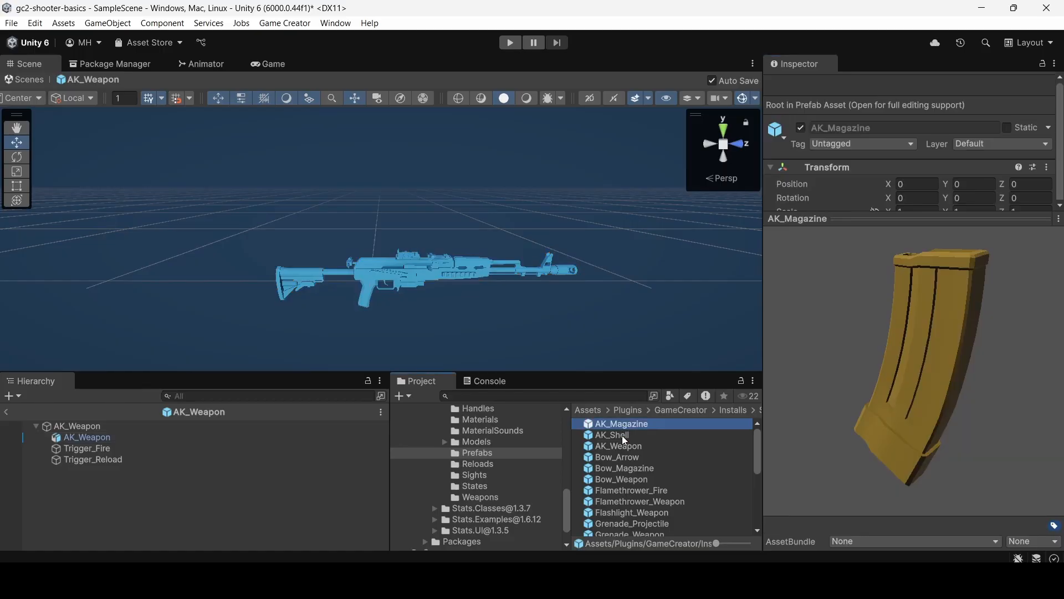
left_click(623, 446)
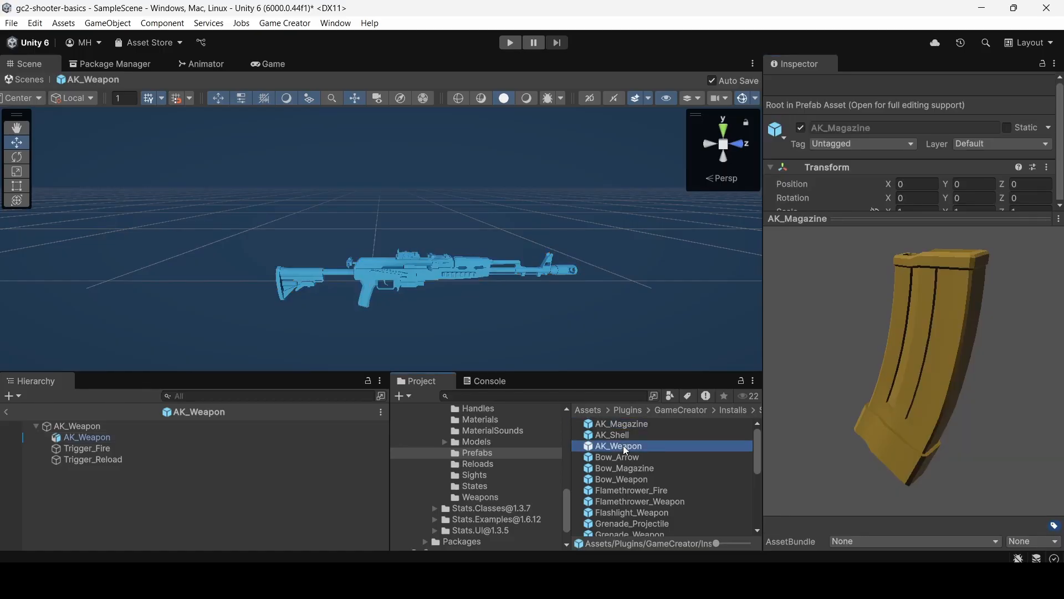
left_click(487, 498)
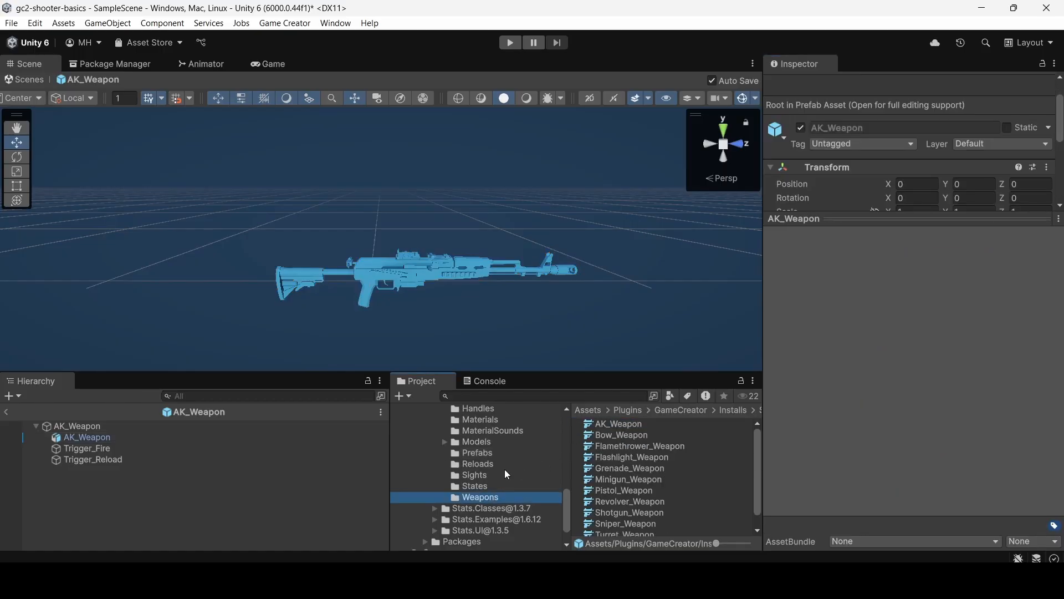
left_click(535, 464)
left_click(612, 425)
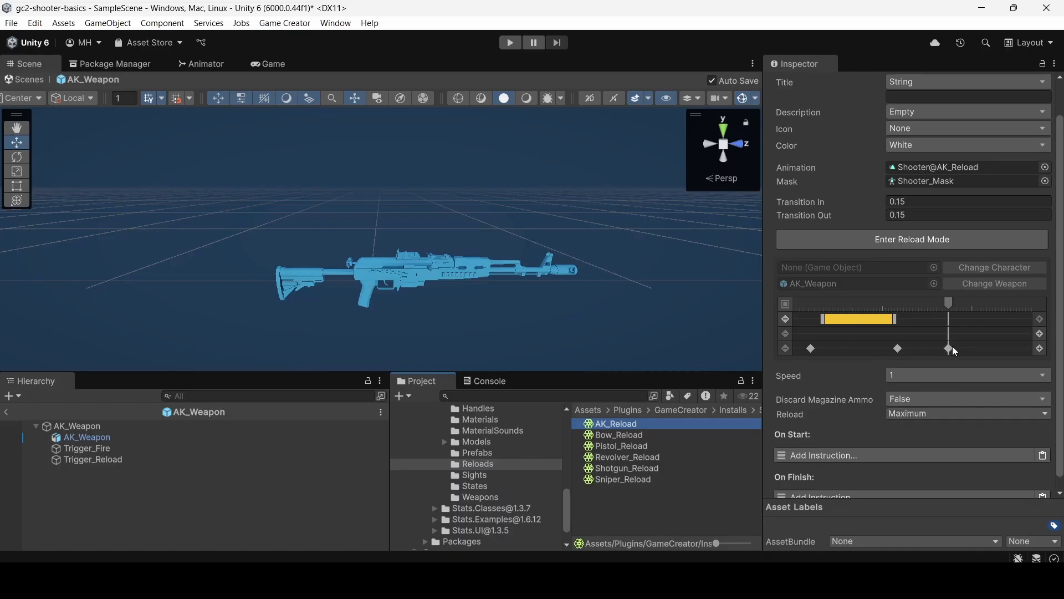
Review the first marker's instructions, the yellow range's magazine and handle settings, and the second marker on the AK_Reload timeline.
left_click(811, 348)
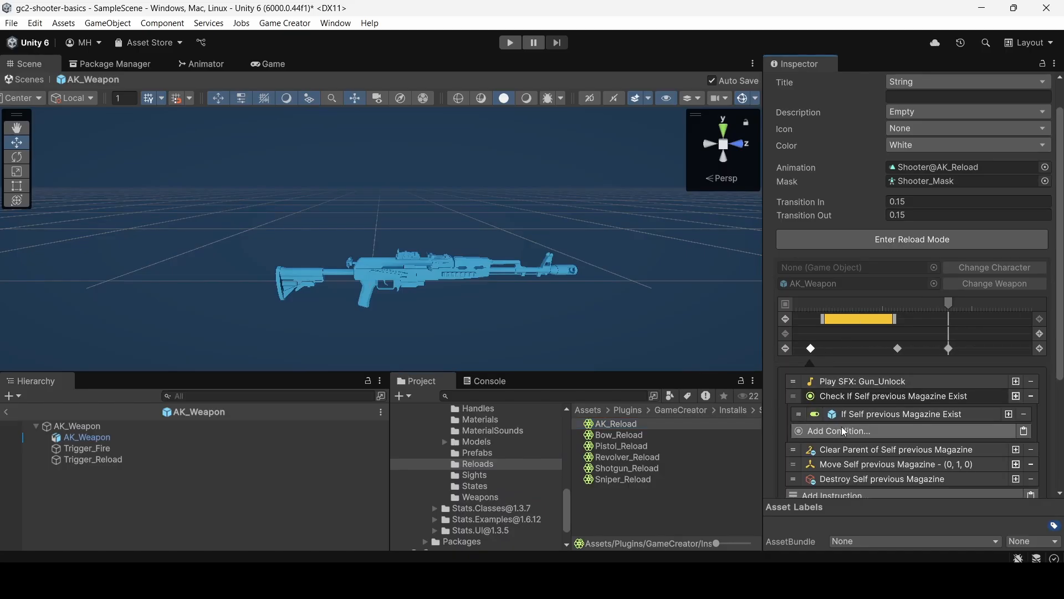
left_click(830, 397)
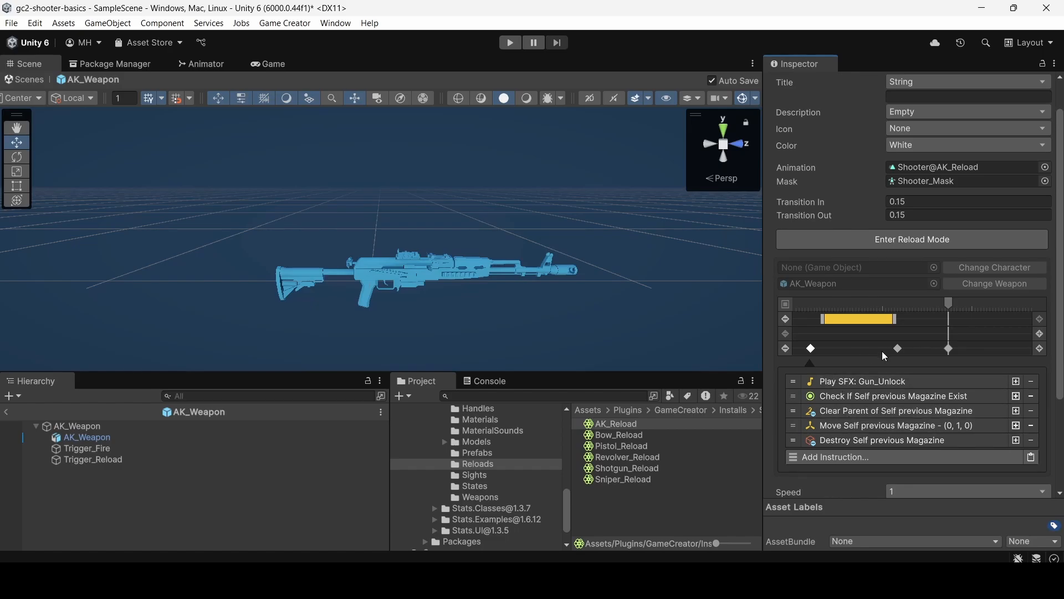
left_click(866, 318)
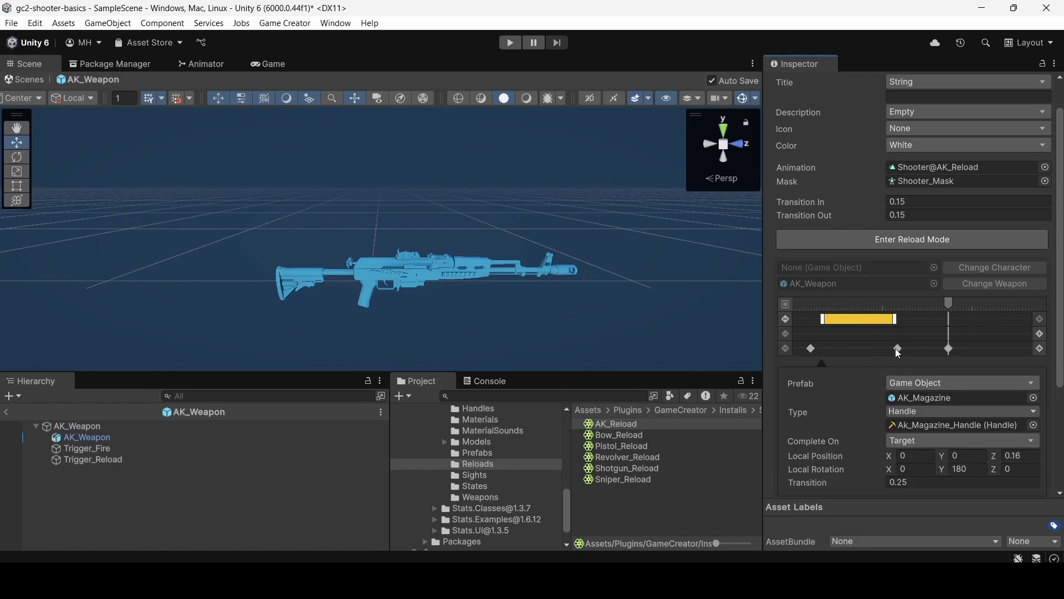
left_click(898, 348)
Examine the settings of the third marker's instruction that morphs the Open blend shape to 100.
left_click(949, 348)
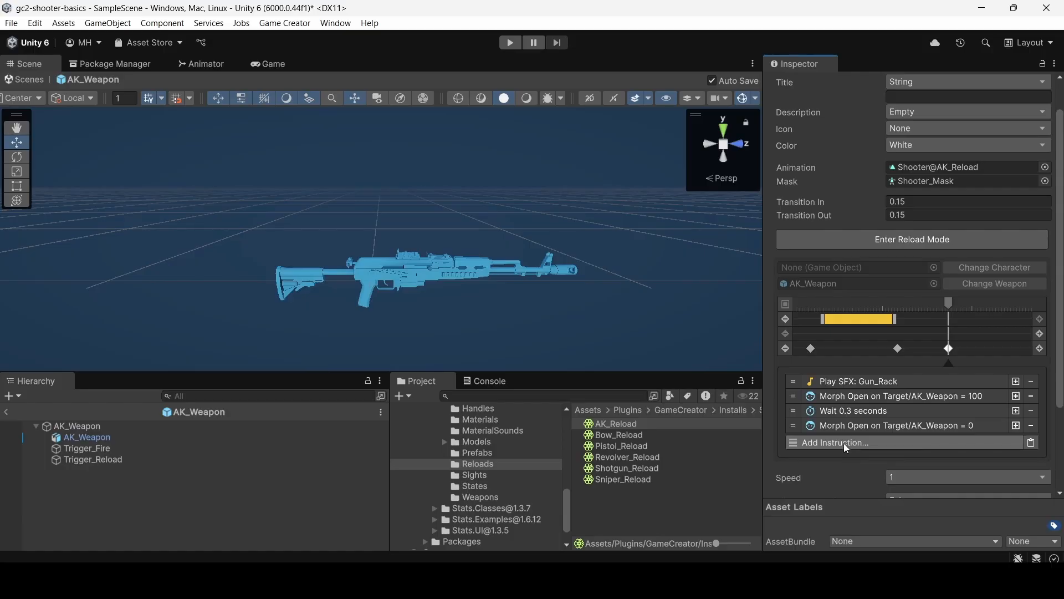
left_click(843, 397)
scroll(865, 410, "down", 3)
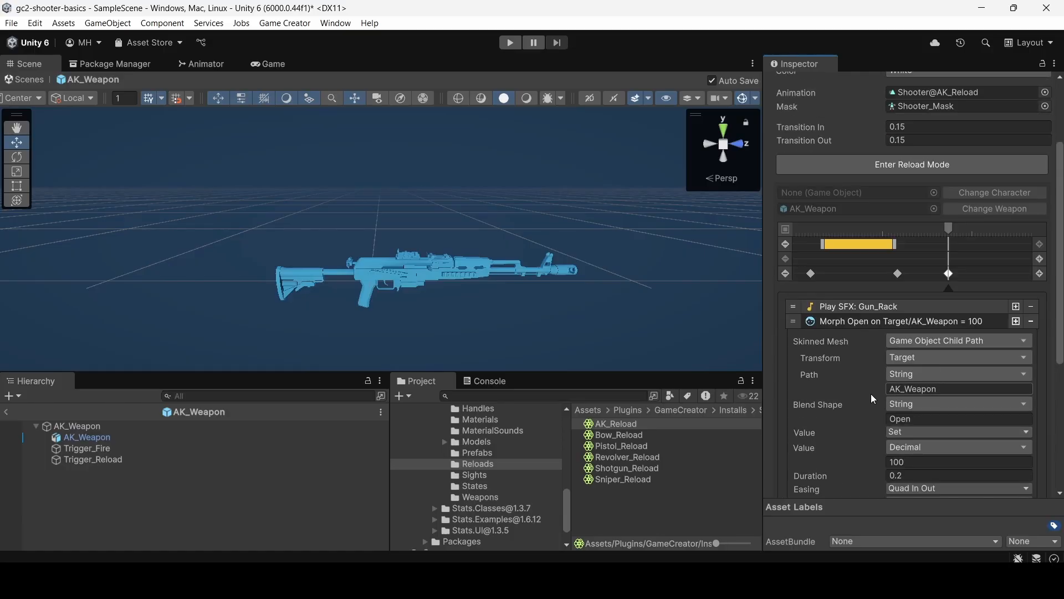
scroll(870, 393, "down", 4)
scroll(868, 393, "up", 4)
left_click(850, 321)
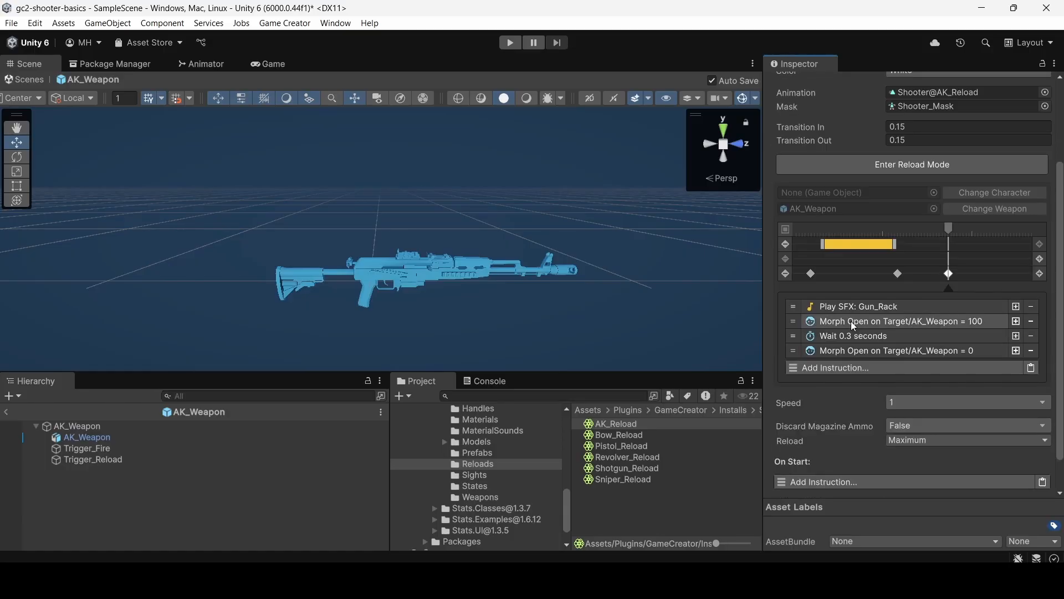
Add a Change Blend Shape instruction to the third marker's list and examine its default blend shape name.
left_click(843, 365)
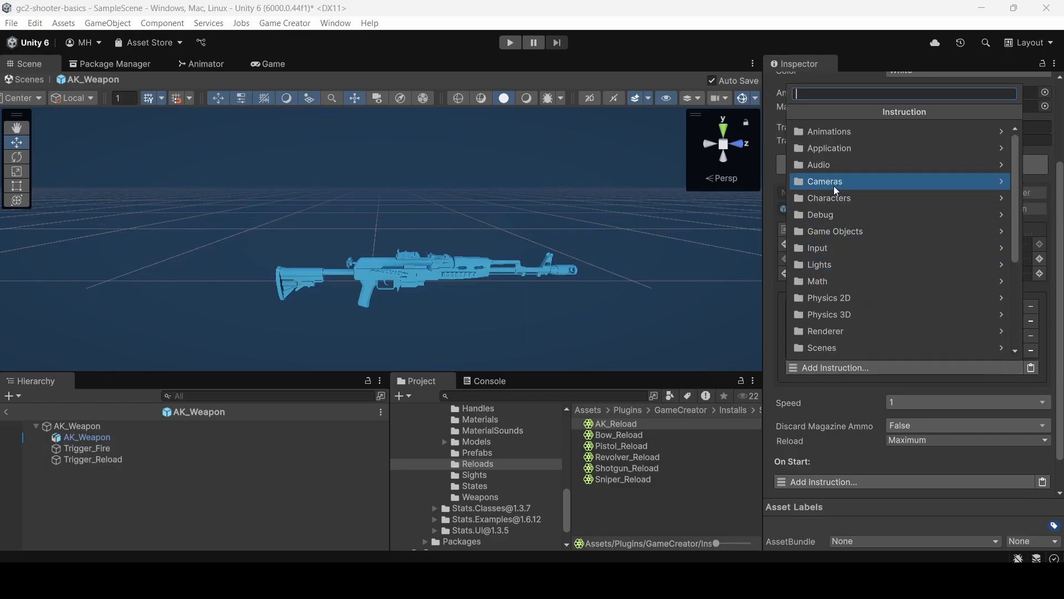
left_click(829, 132)
left_click(793, 111)
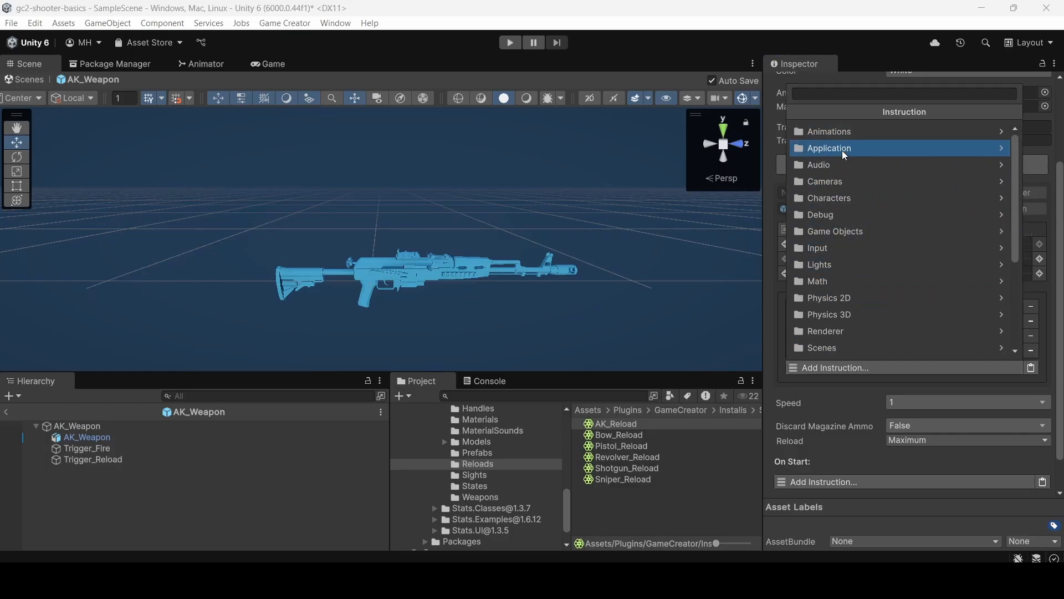
left_click(821, 132)
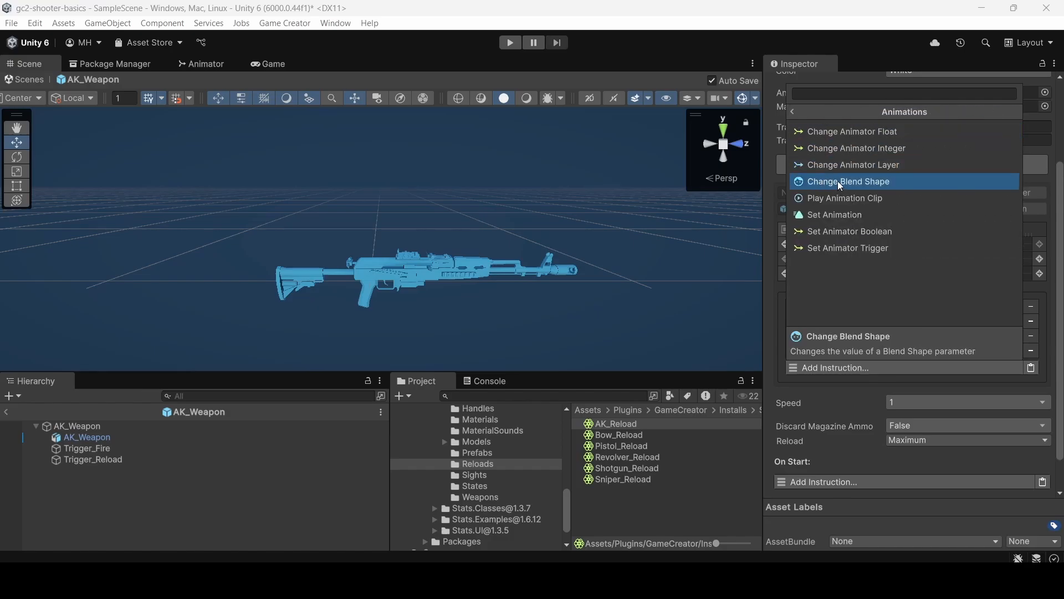
left_click(839, 181)
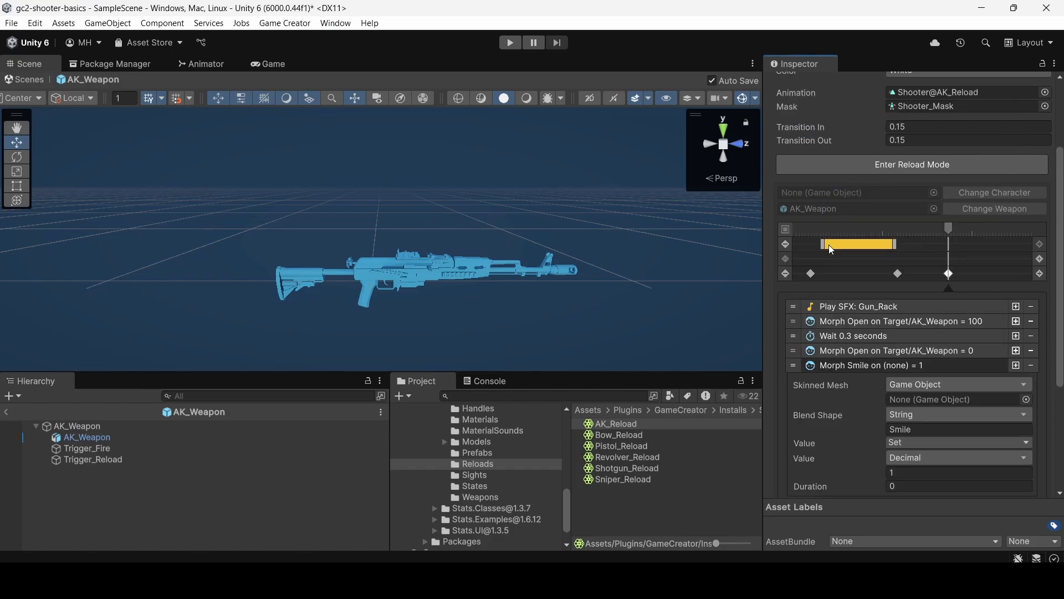
scroll(853, 368, "down", 3)
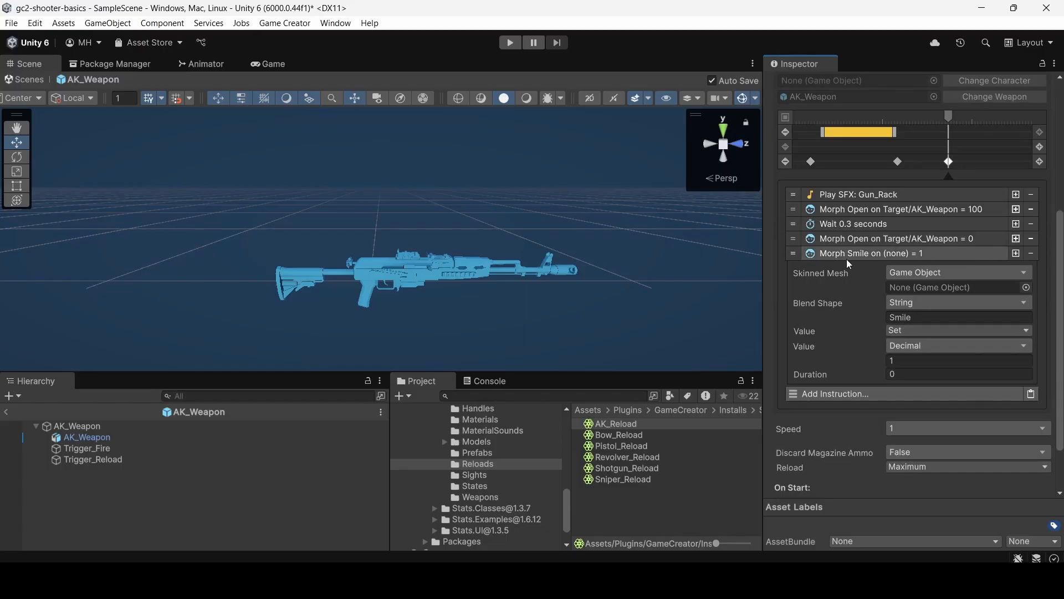
left_click_drag(914, 317, 881, 316)
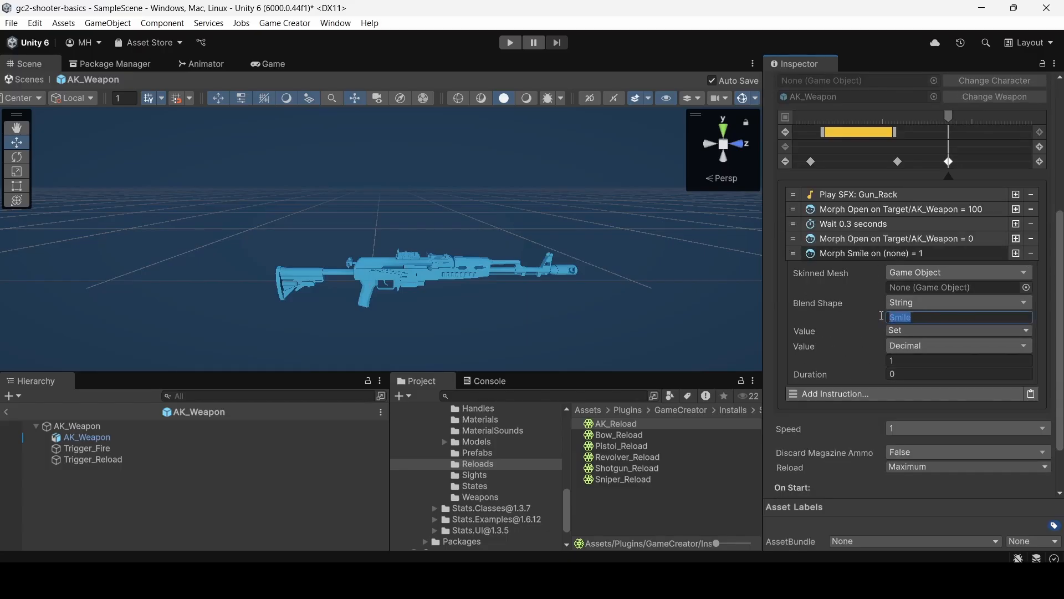
left_click(864, 314)
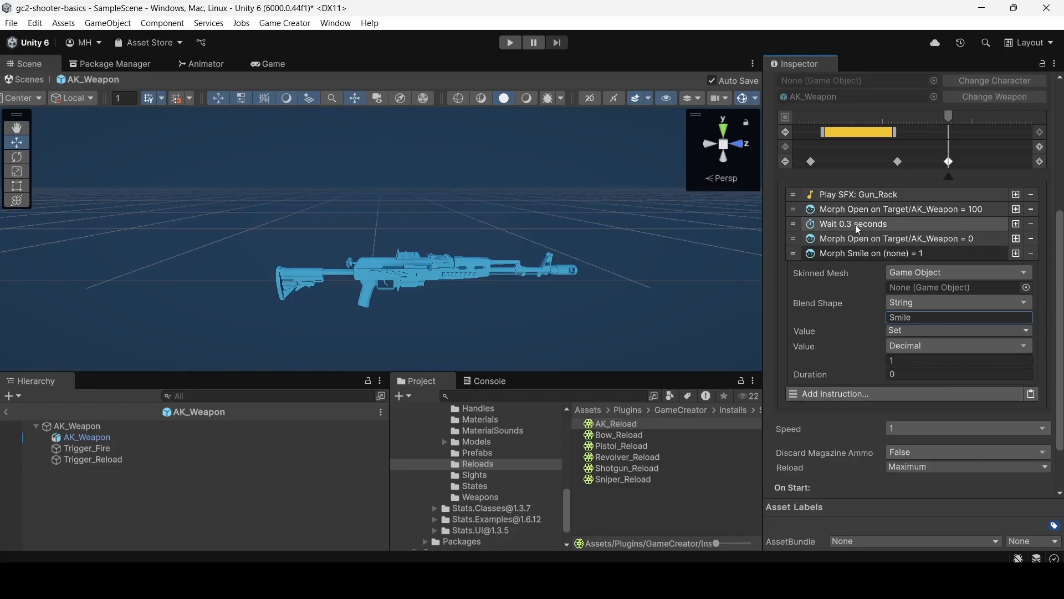
Compare with the existing Morph Open = 100 instruction, then remove the added Morph Smile instruction from the third marker.
left_click(850, 209)
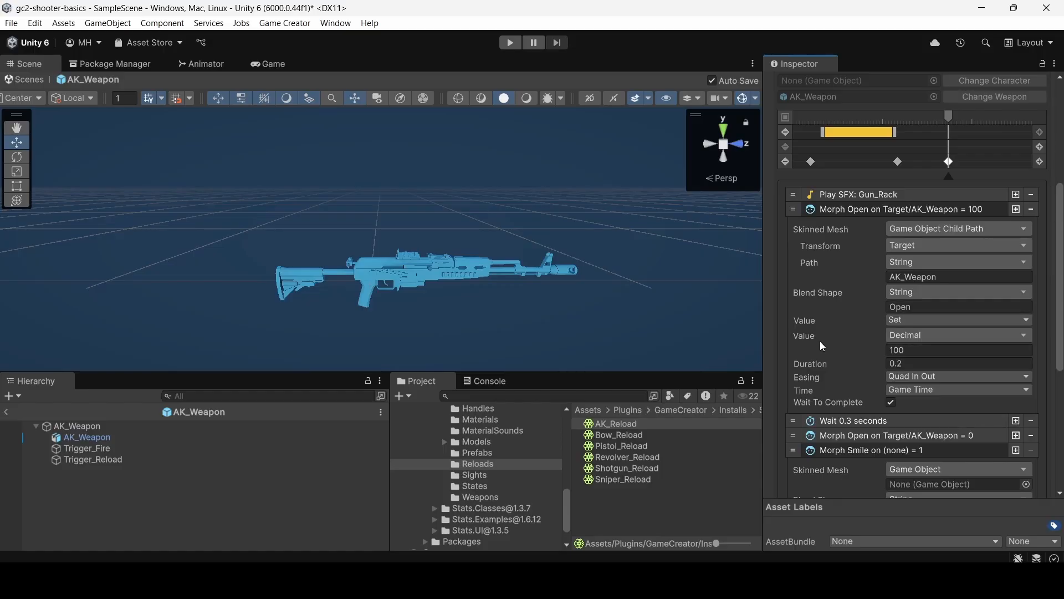
left_click(853, 209)
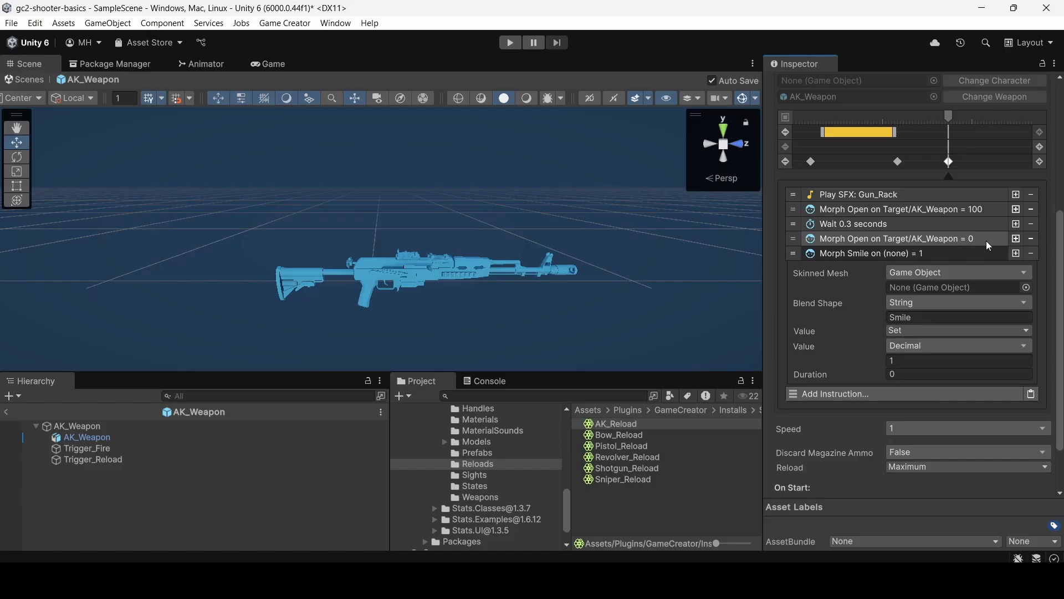
left_click(1031, 254)
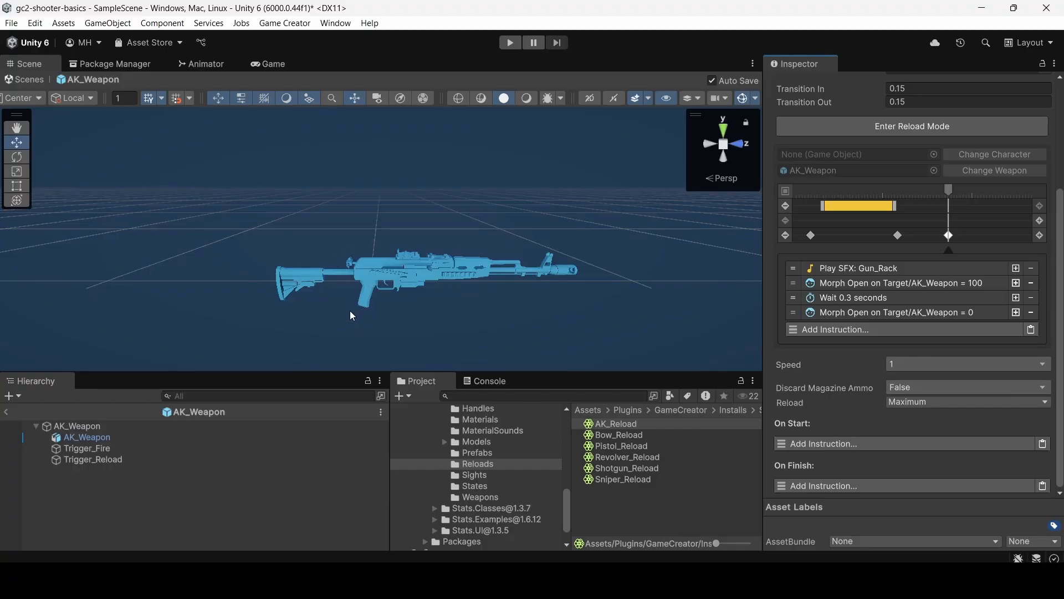
Check the Discard Magazine Ammo options, and switch the Reload mode to Value and back to Maximum.
left_click(908, 388)
left_click(915, 344)
left_click(920, 403)
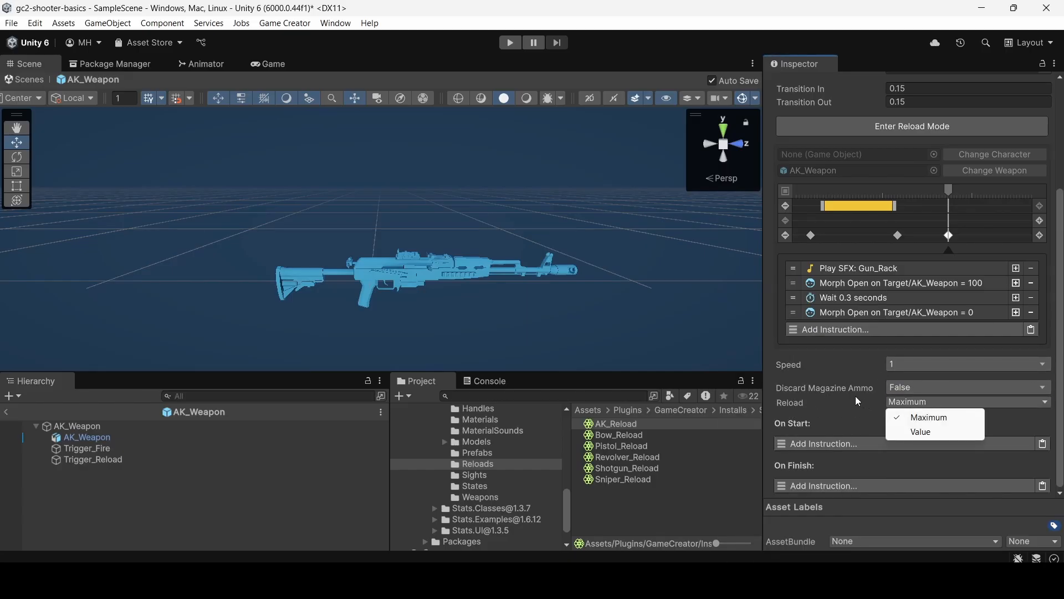
left_click(920, 432)
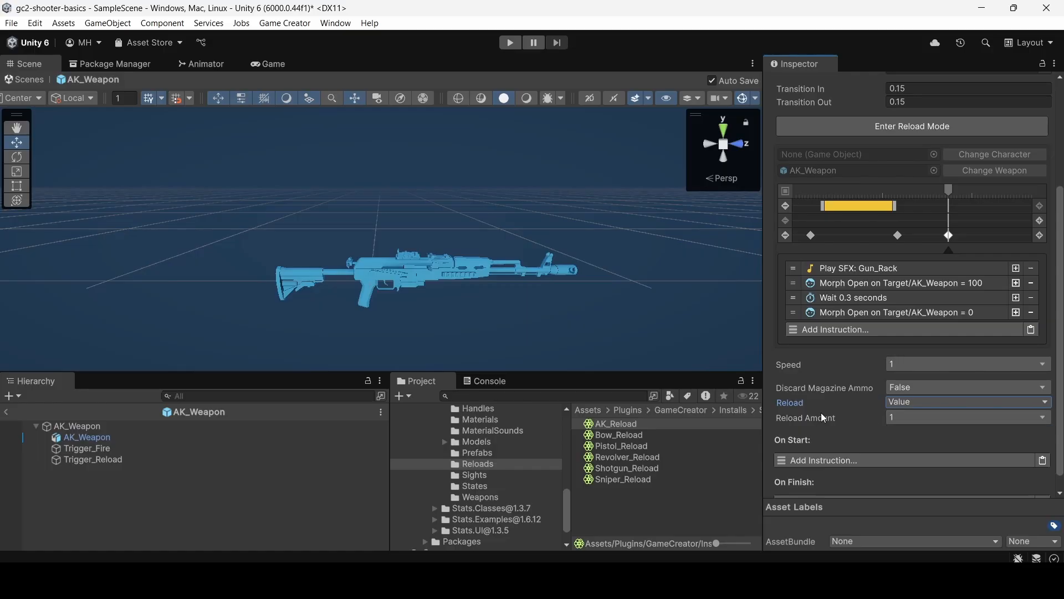
left_click(903, 403)
left_click(903, 414)
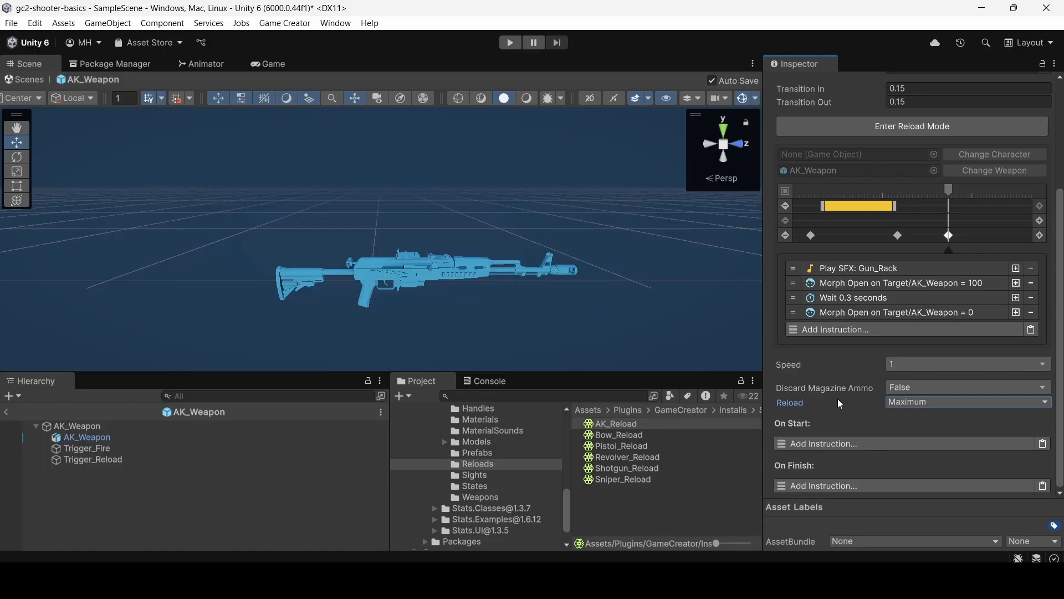
scroll(817, 327, "up", 5)
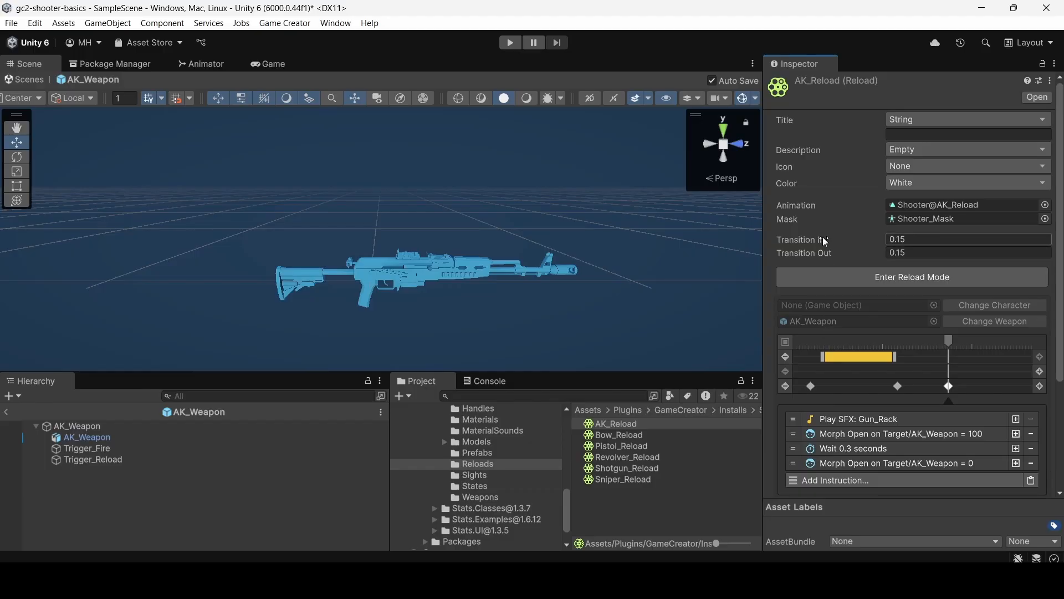
Bring the pickup rifle into view in the sample scene and show the Weapons FREE - Low Poly 3D Models Pack in the Package Manager.
left_click(483, 495)
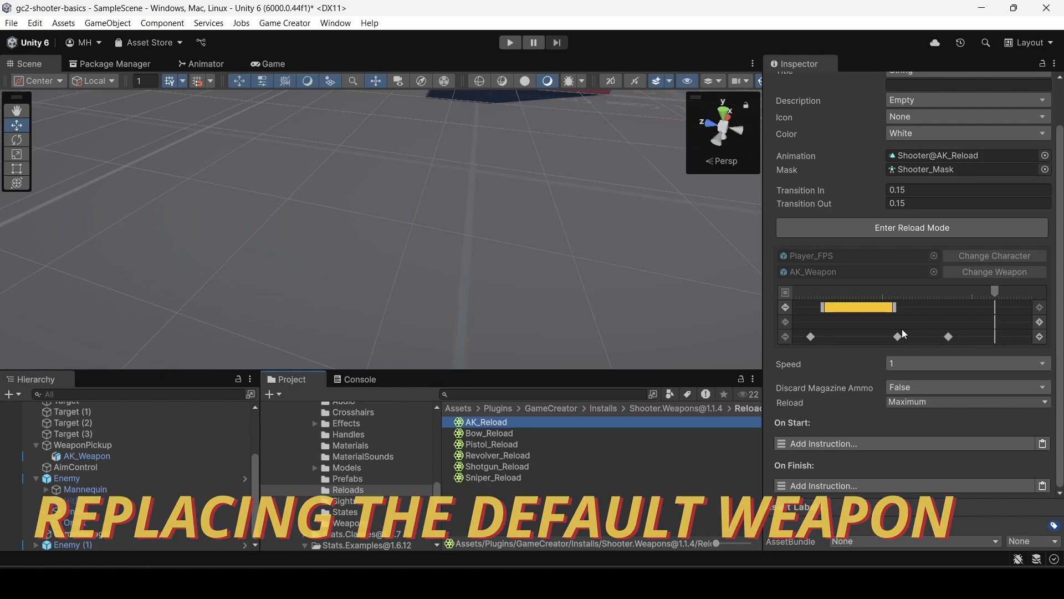
right_click_drag(394, 307, 456, 169)
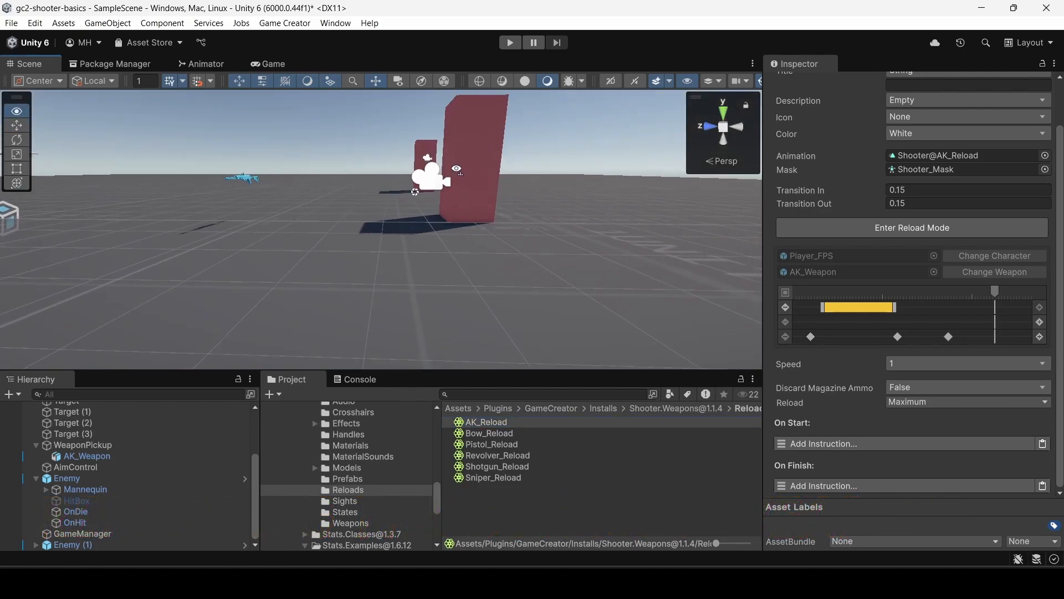
right_click_drag(393, 209, 307, 221)
right_click_drag(372, 205, 344, 220)
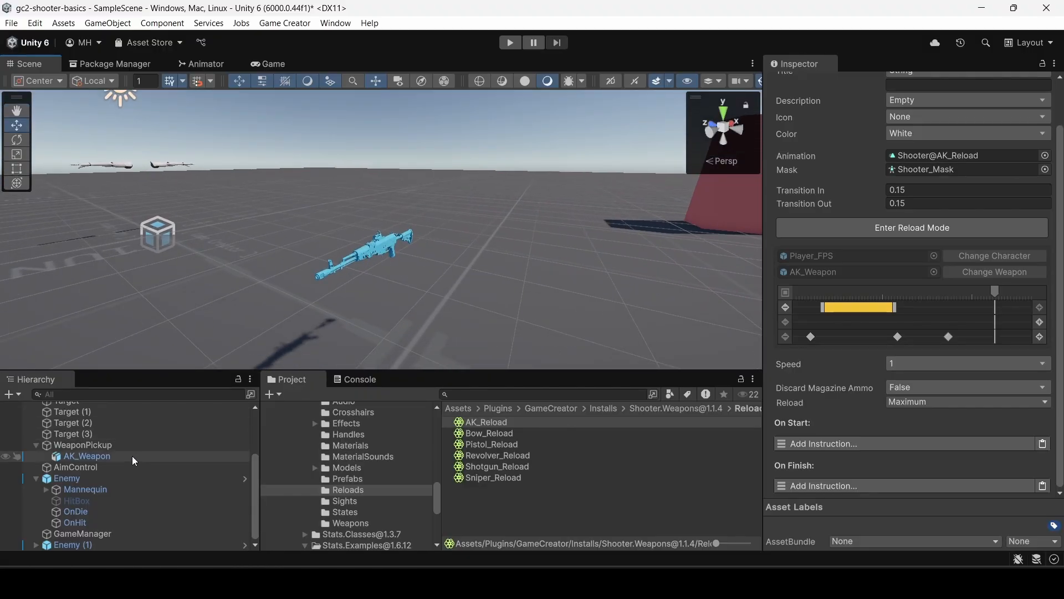
scroll(401, 495, "up", 3)
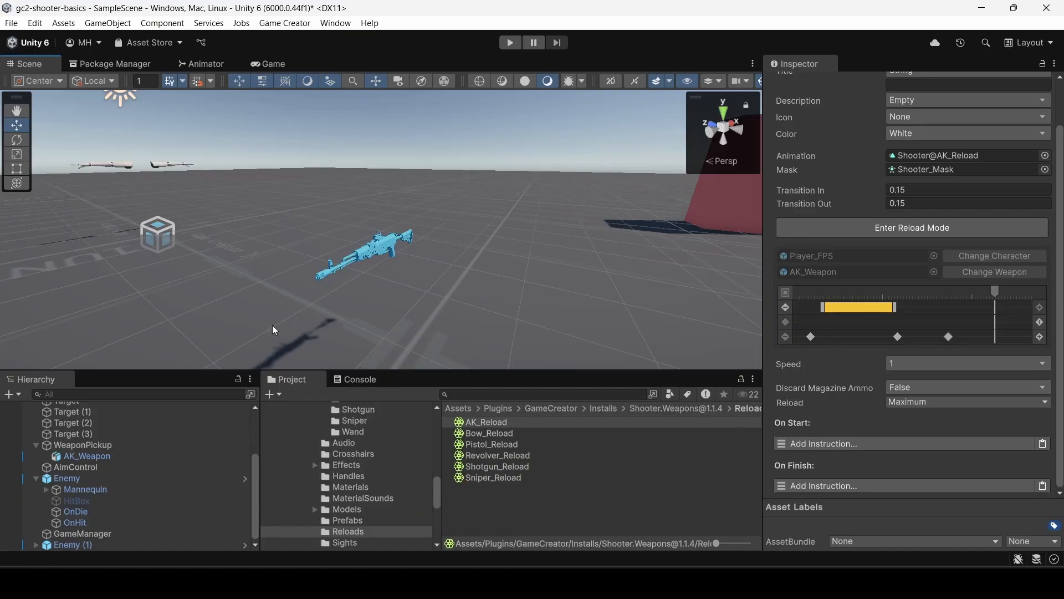
left_click(118, 64)
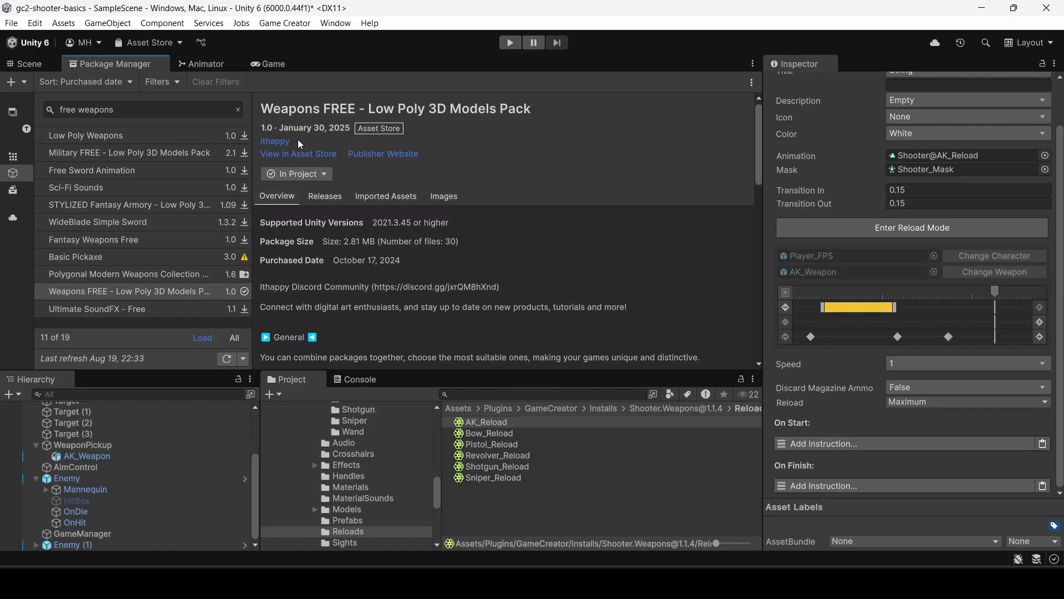
Examine the free pack's preview images, then look through its Prefabs and Meshes folders under ithappy/Weapons_FREE.
left_click(440, 196)
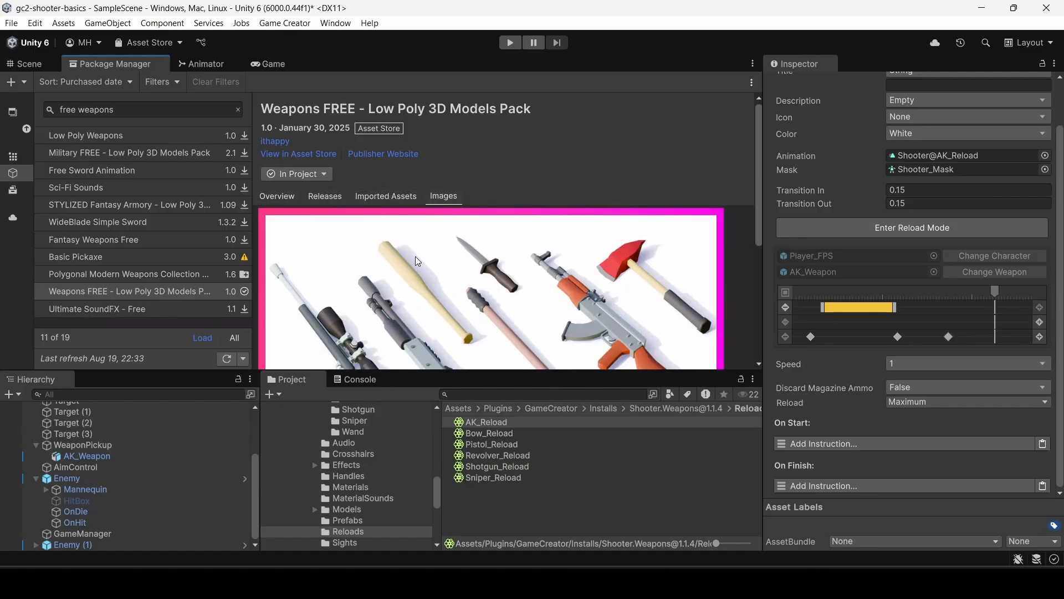
scroll(415, 256, "down", 3)
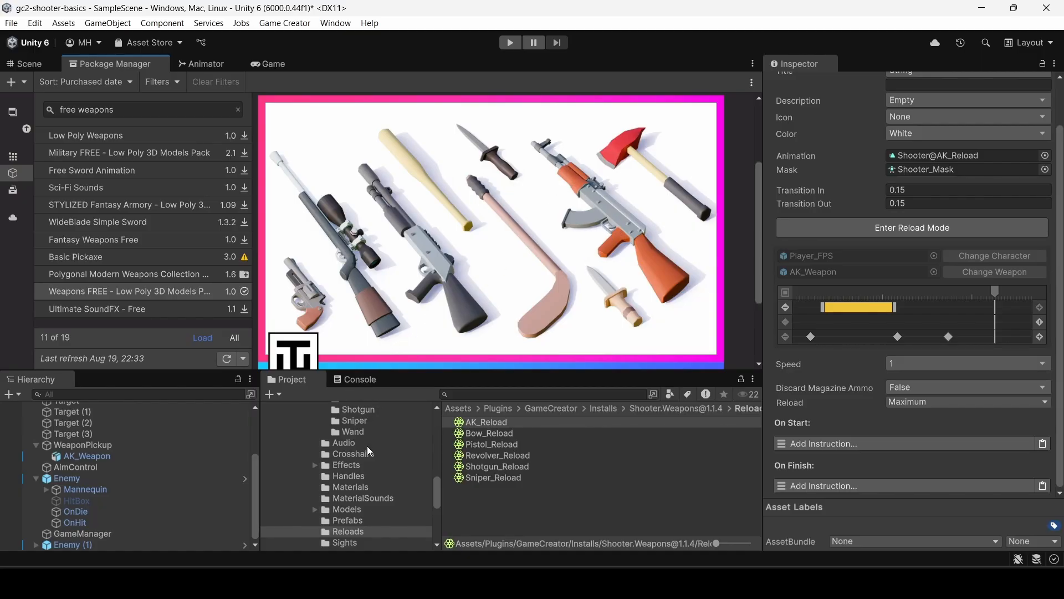
left_click_drag(437, 499, 430, 427)
scroll(374, 467, "down", 3)
scroll(317, 470, "up", 3)
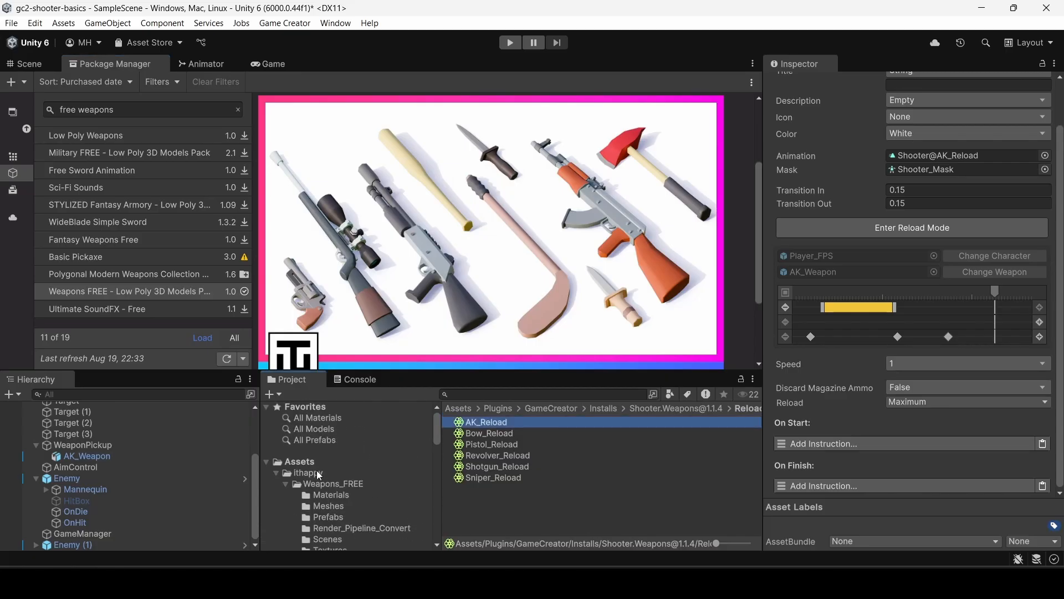
scroll(342, 488, "down", 2)
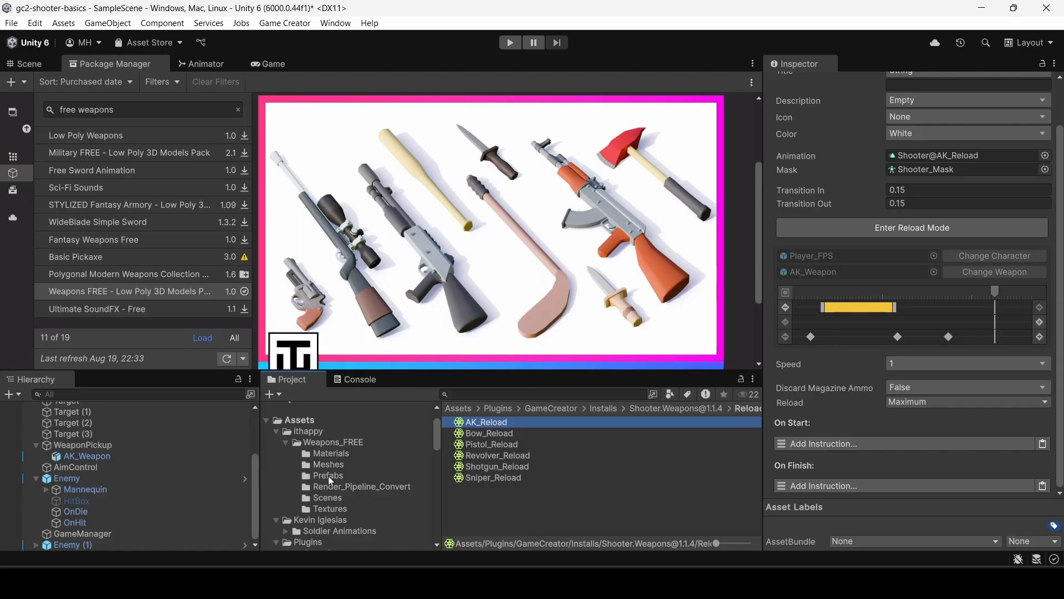
left_click(329, 476)
scroll(507, 480, "down", 1)
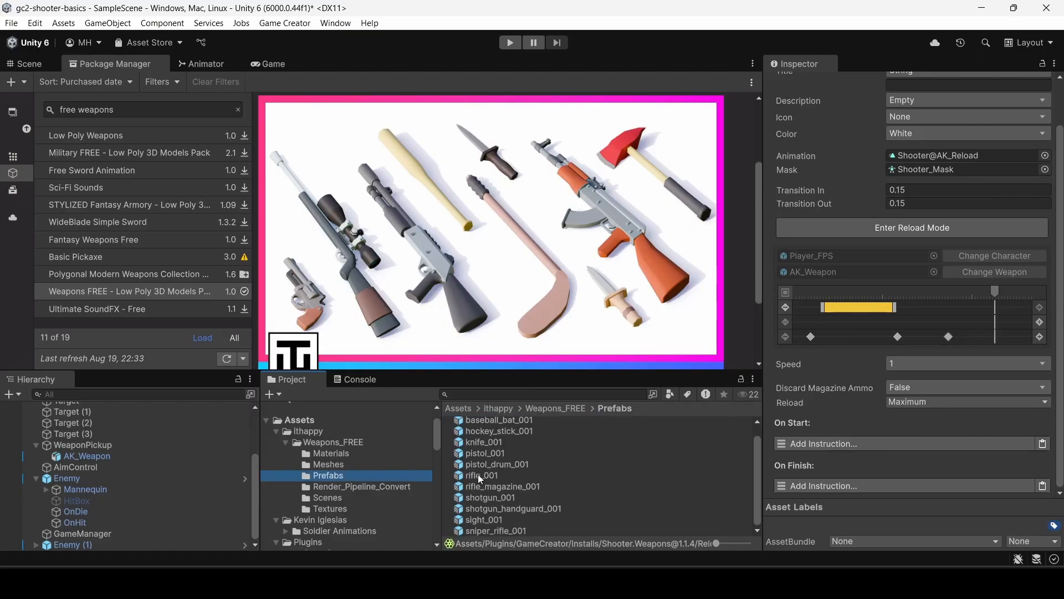
left_click(331, 463)
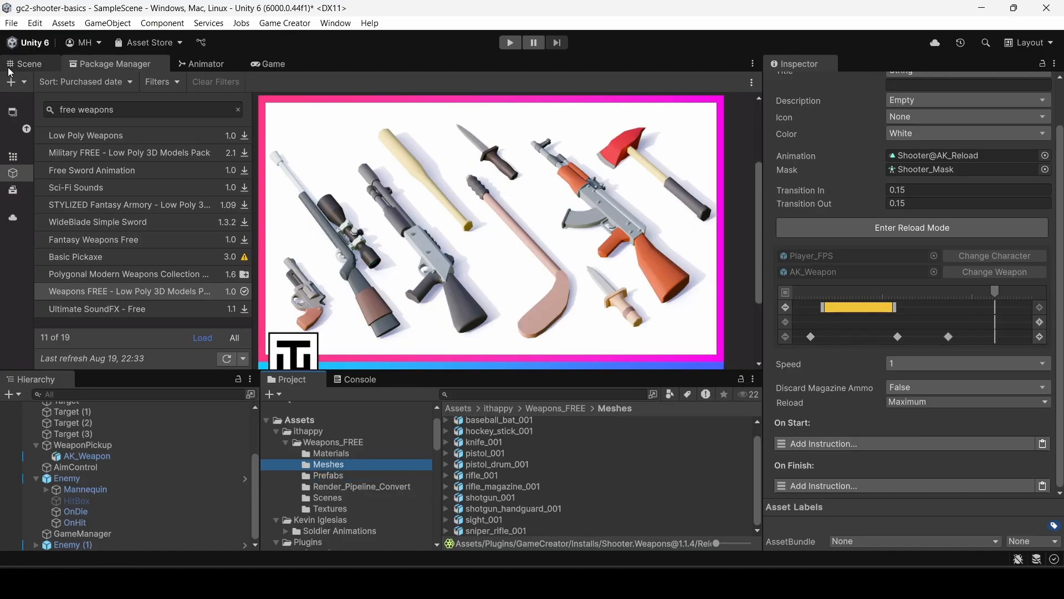
Place the rifle_001 model from the Meshes folder in the sample scene and bring it into side view.
left_click(25, 64)
right_click_drag(458, 273, 249, 294)
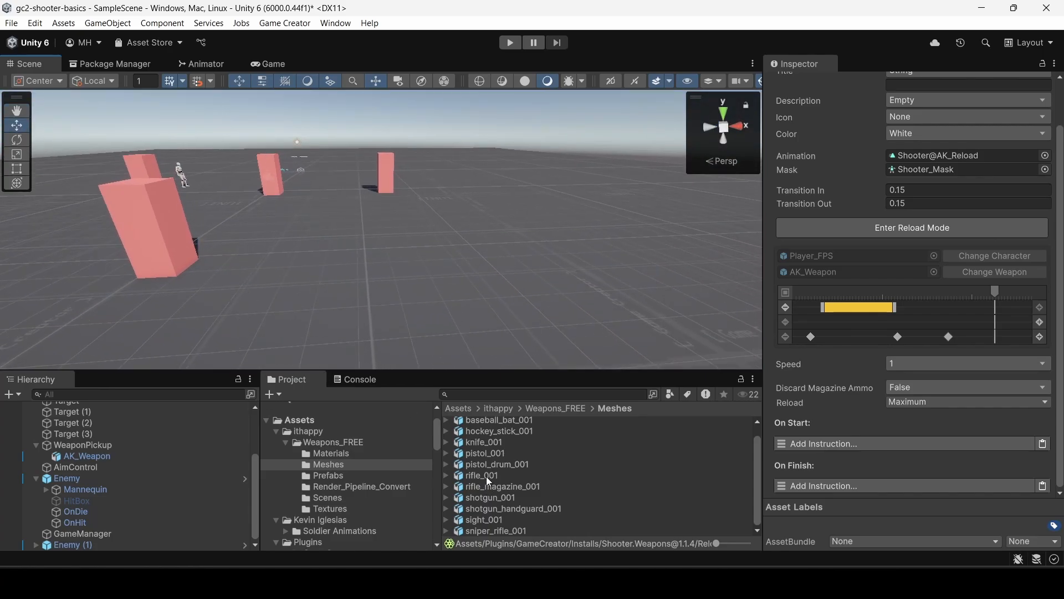
left_click_drag(486, 477, 384, 287)
right_click_drag(384, 287, 751, 207)
key("w")
key("w")
key("s")
key("d")
key("a")
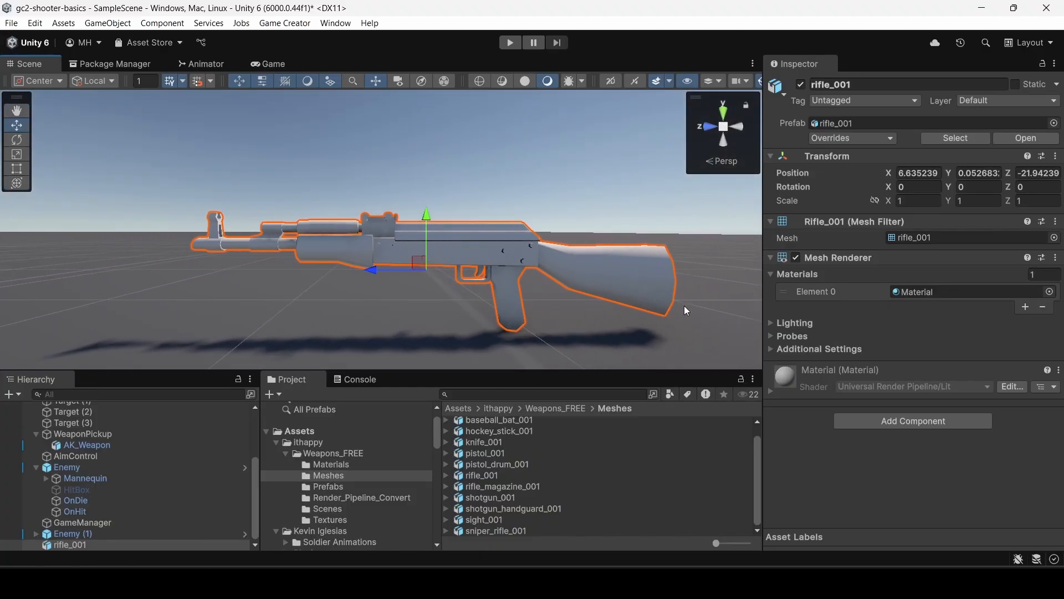
Place the rifle_001 prefab behind the plain rifle, check the pack's Material asset, and select the prefab's magazine.
left_click(340, 487)
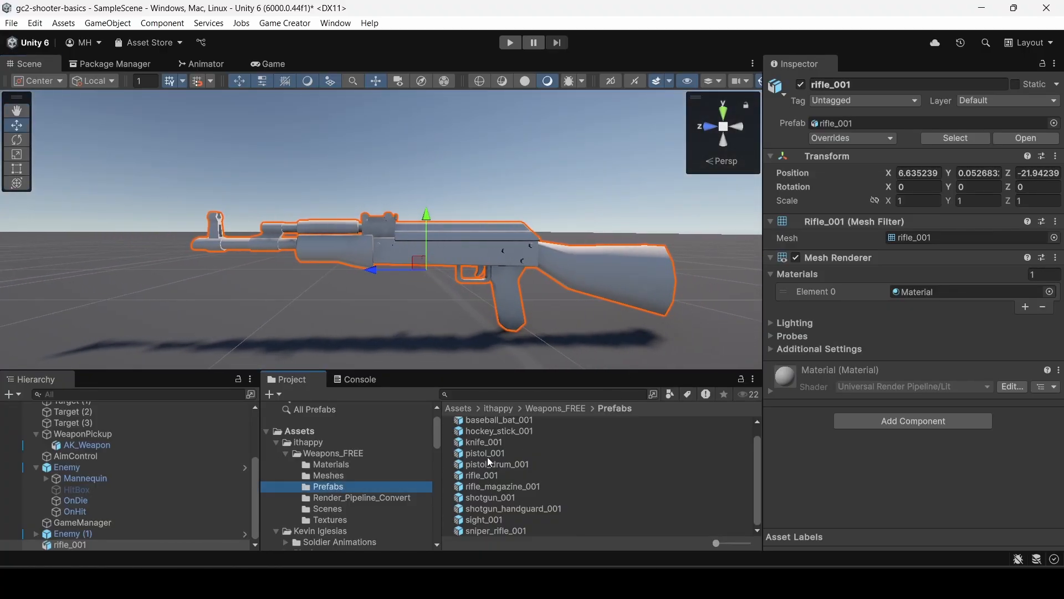
left_click_drag(488, 475, 453, 281)
left_click(909, 292)
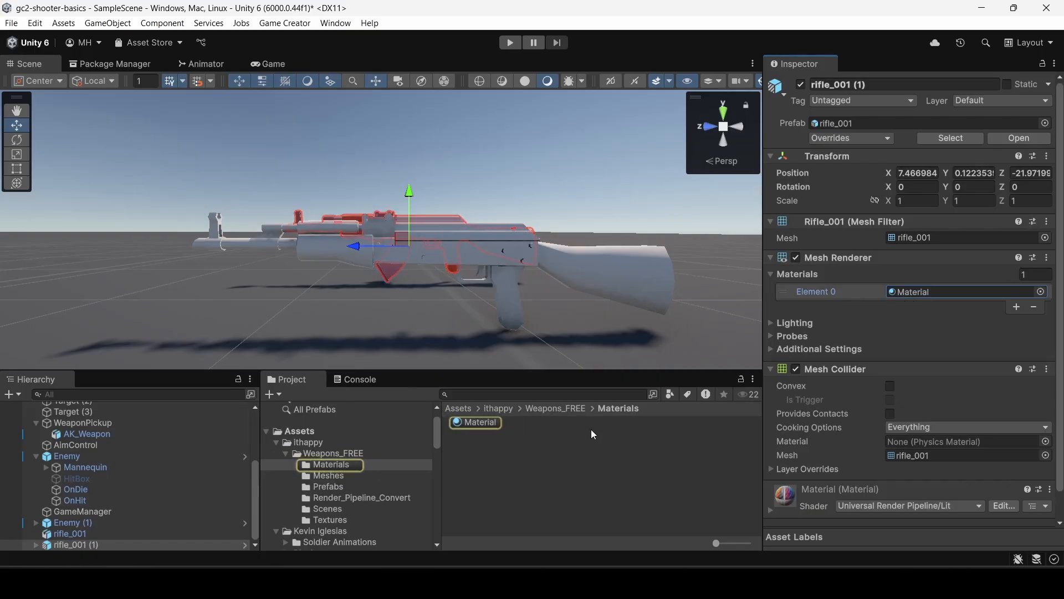
left_click(322, 463)
left_click(471, 426)
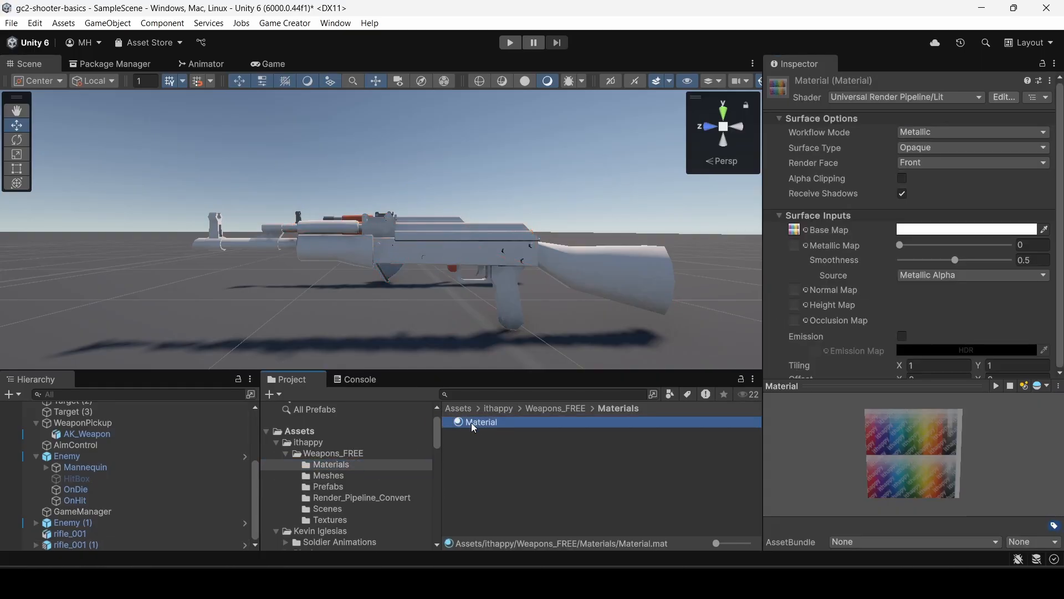
right_click_drag(458, 265, 435, 284)
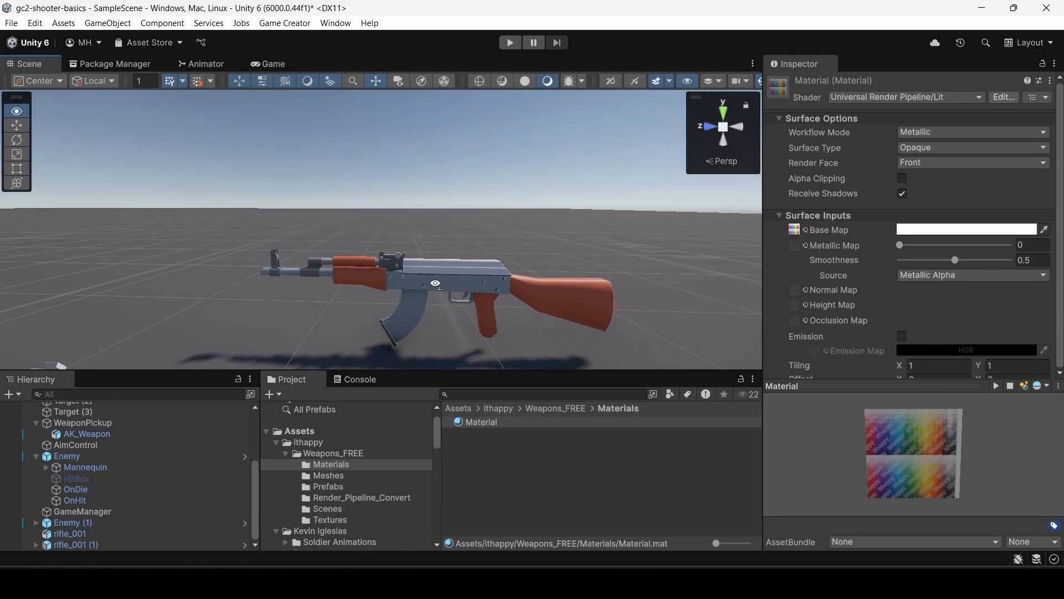
left_click(411, 308)
left_click(411, 308)
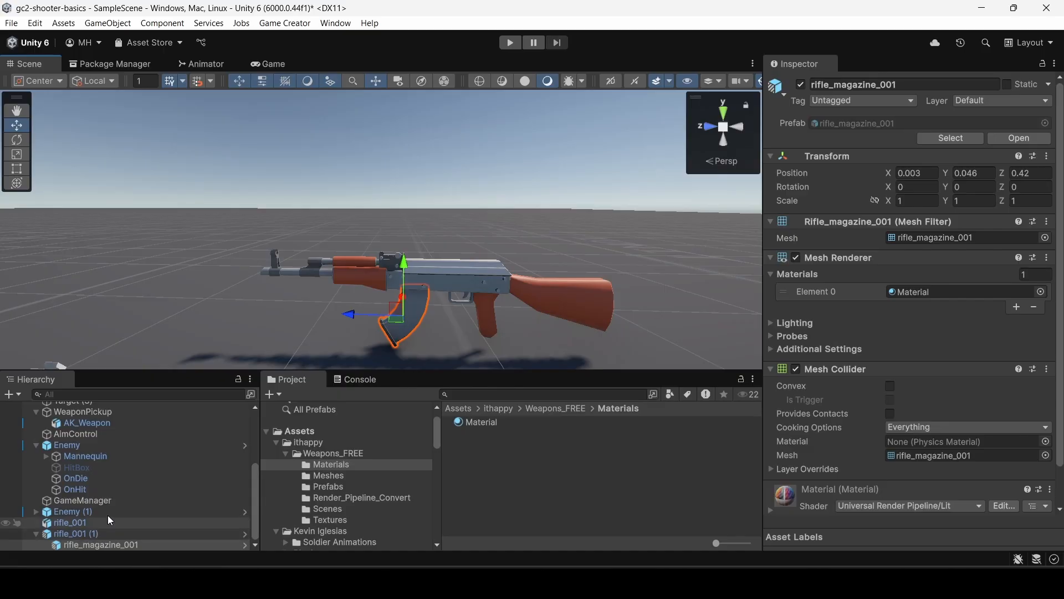
Delete the untextured rifle_001 mesh model from the scene.
scroll(333, 309, "down", 4)
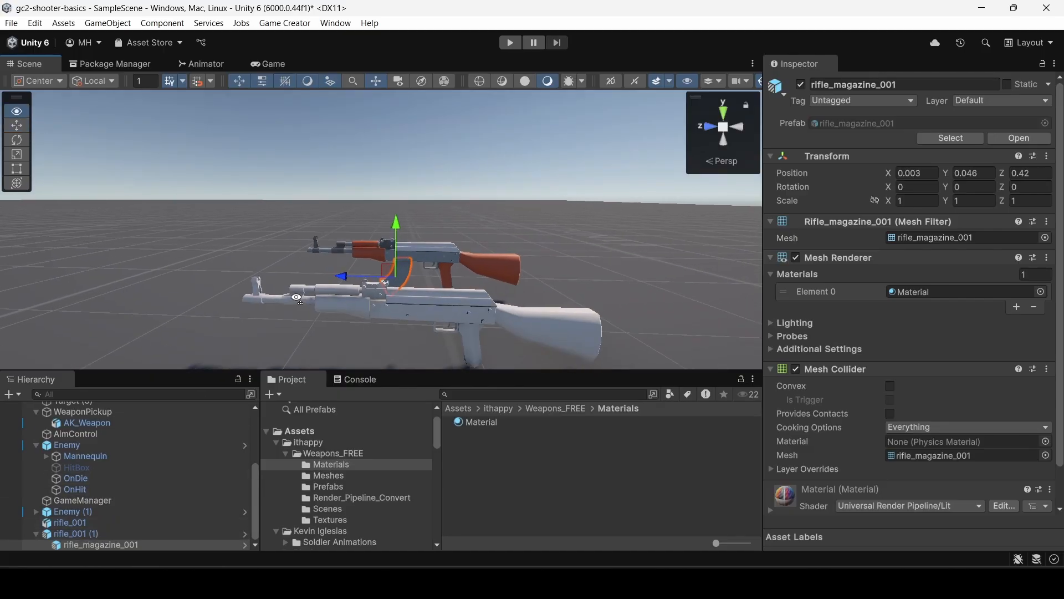
left_click(368, 305)
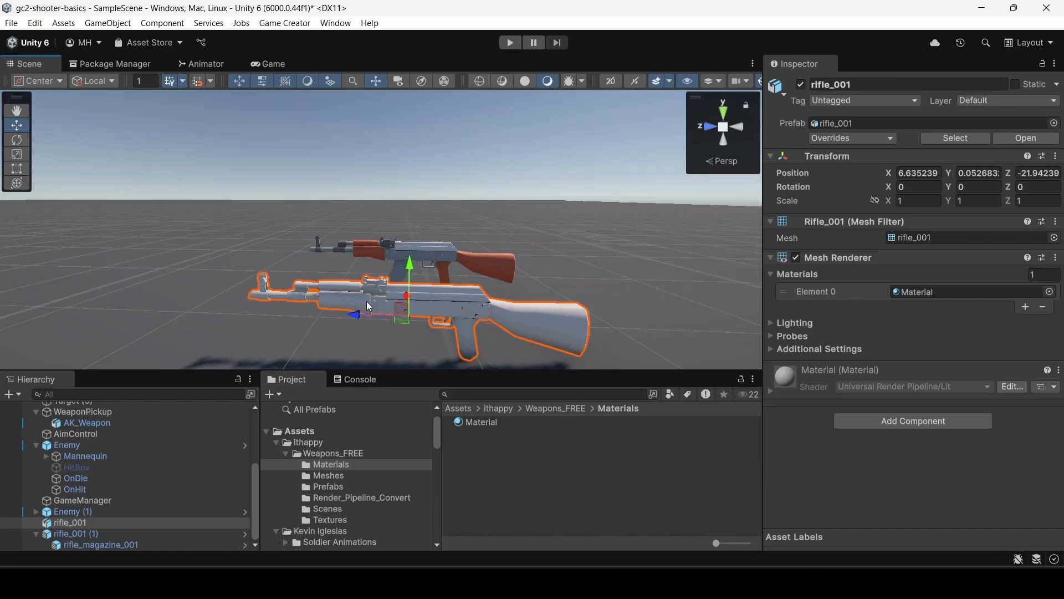
right_click(77, 524)
left_click(118, 117)
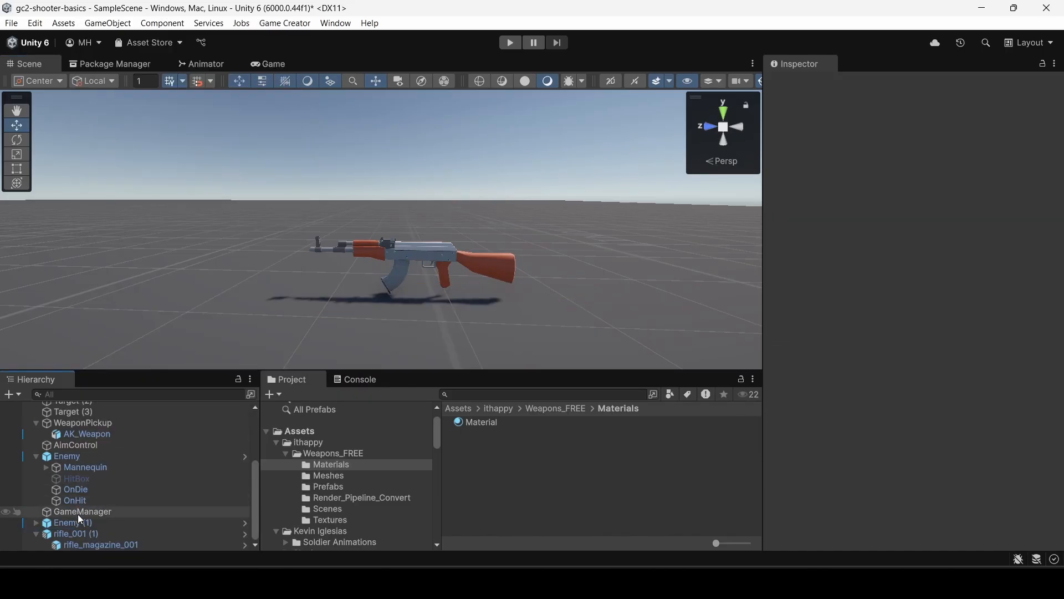
Unpack the rifle_001 (1) prefab completely and move rifle_magazine_001 out of it to the scene root.
right_click(80, 533)
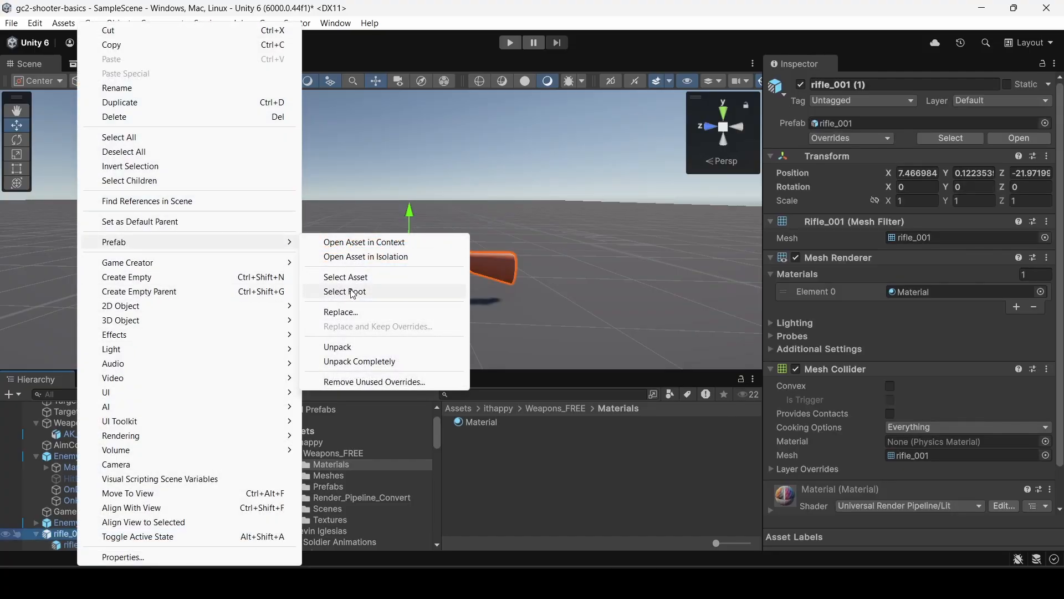
left_click(333, 360)
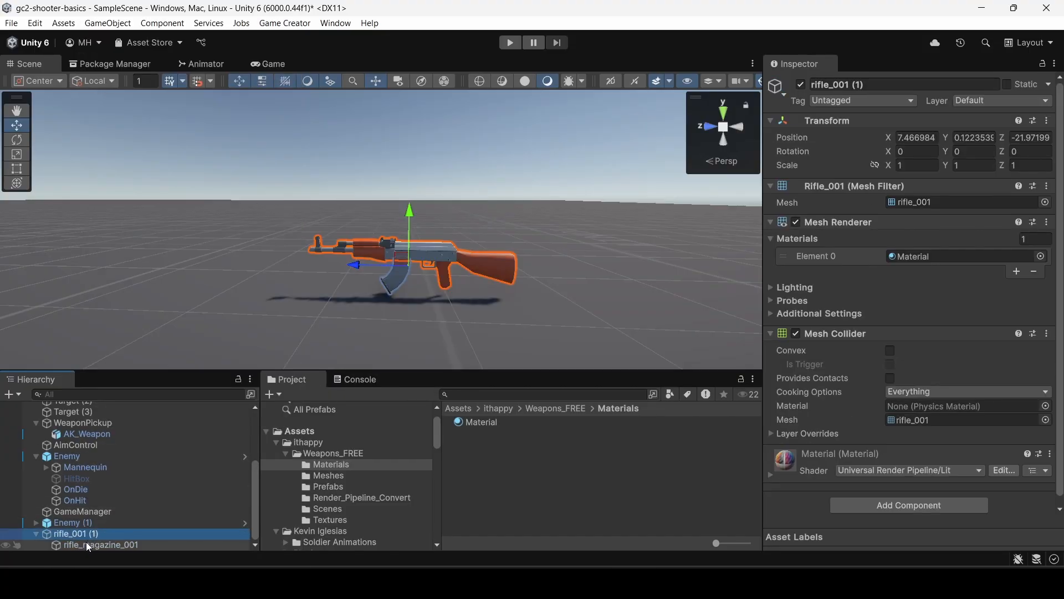
mouse_move(87, 545)
left_mouse_down()
mouse_move(81, 531)
mouse_move(76, 550)
left_mouse_up()
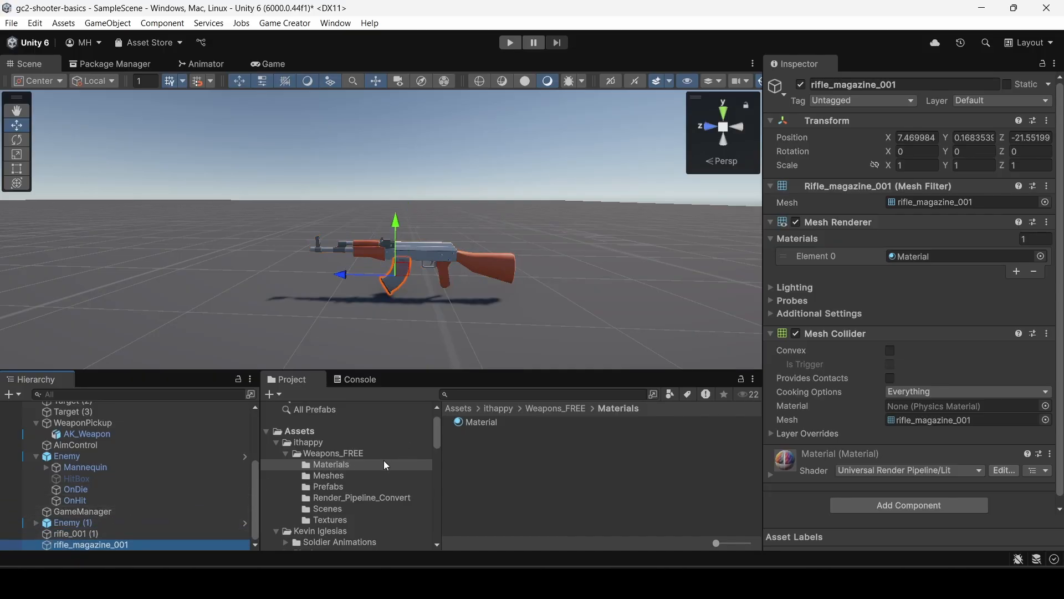
scroll(343, 480, "down", 3)
scroll(343, 480, "down", 4)
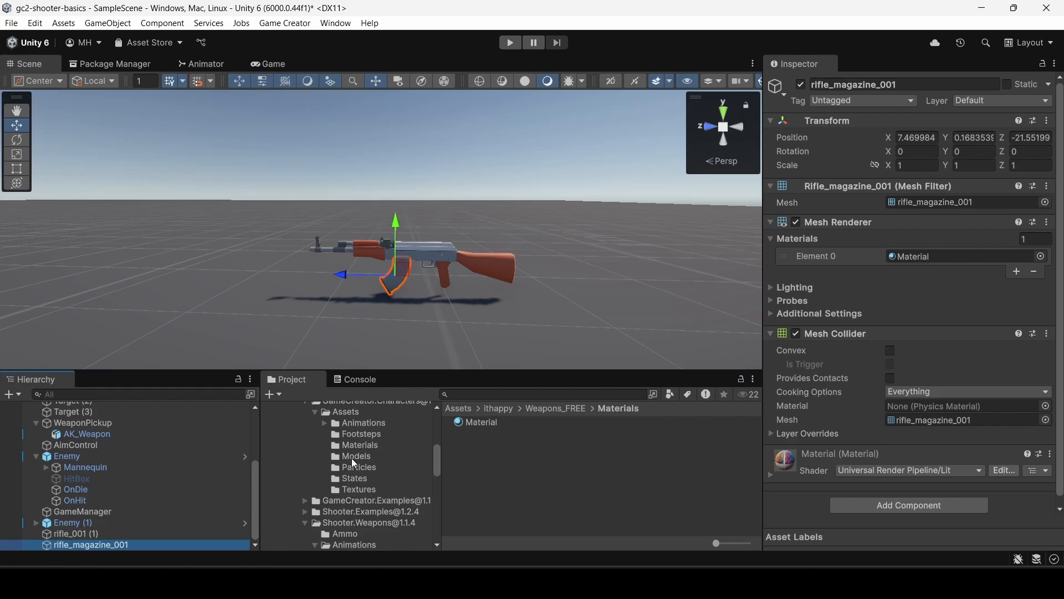
scroll(357, 453, "down", 8)
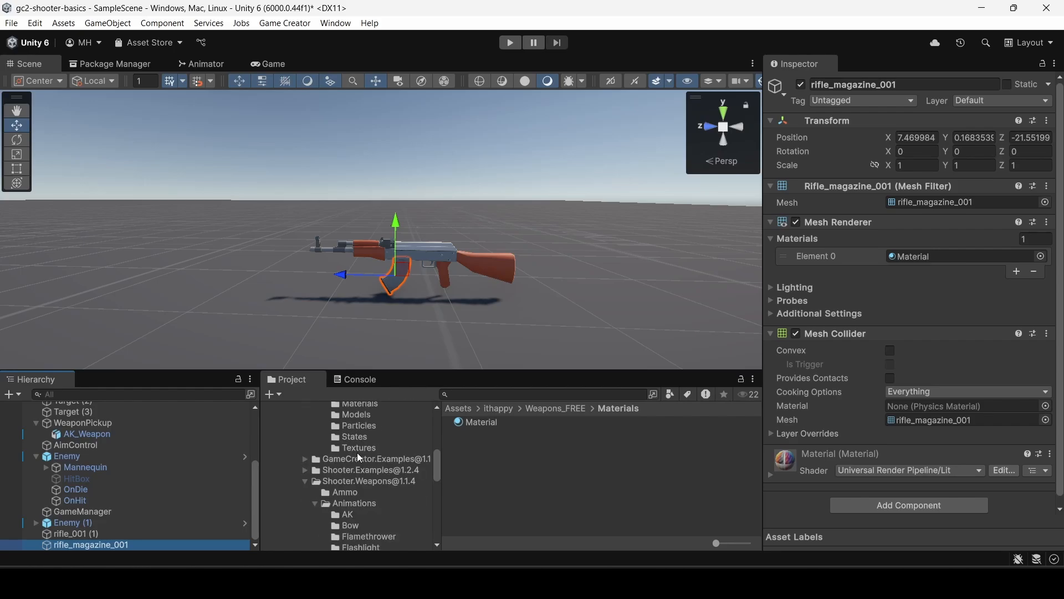
scroll(357, 454, "down", 4)
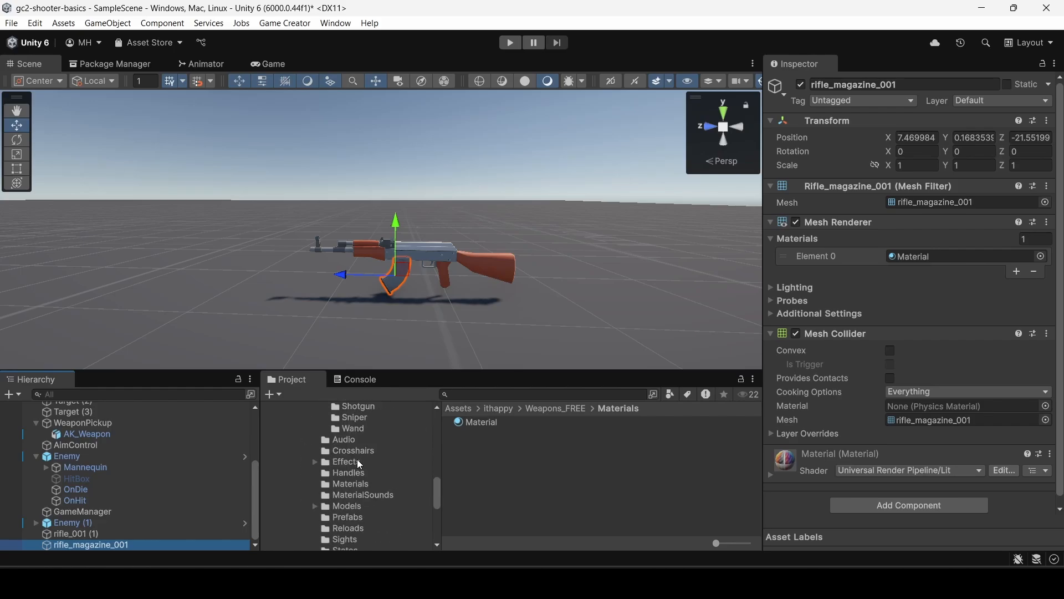
left_click(349, 475)
left_click(482, 444)
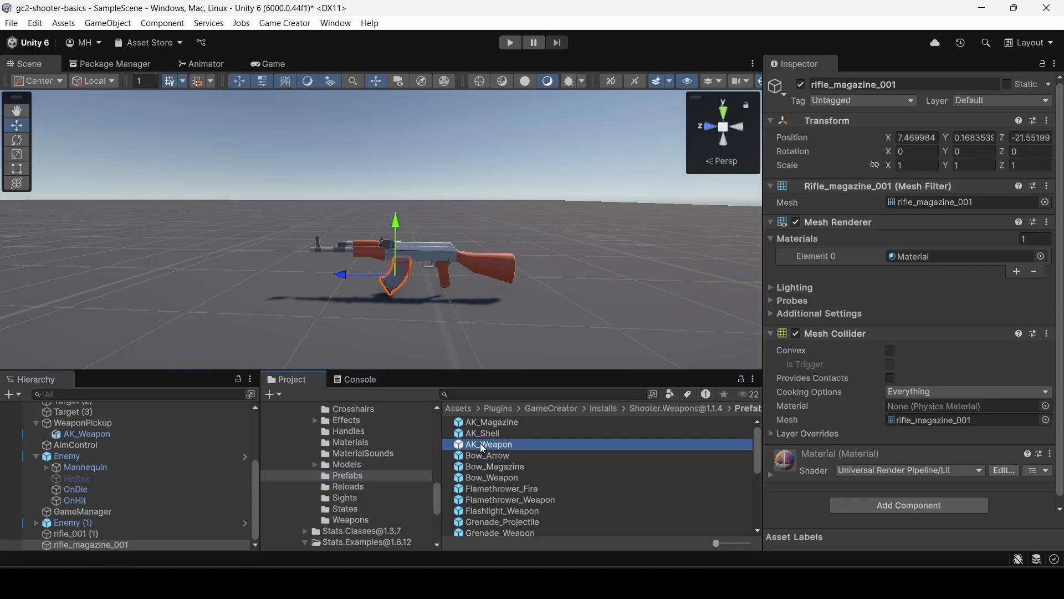
left_click(853, 544)
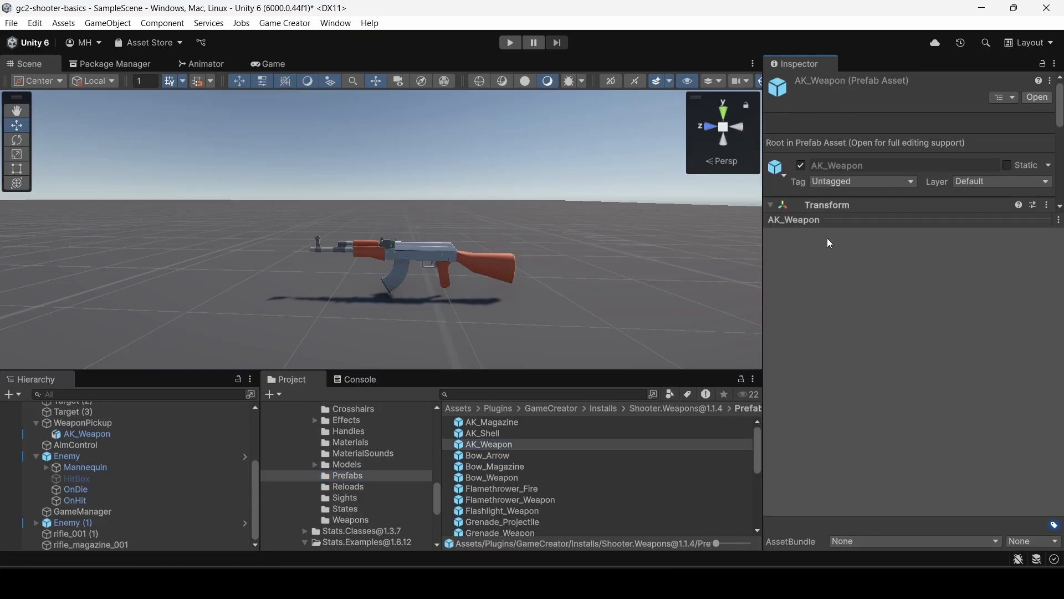
left_click_drag(826, 219, 801, 339)
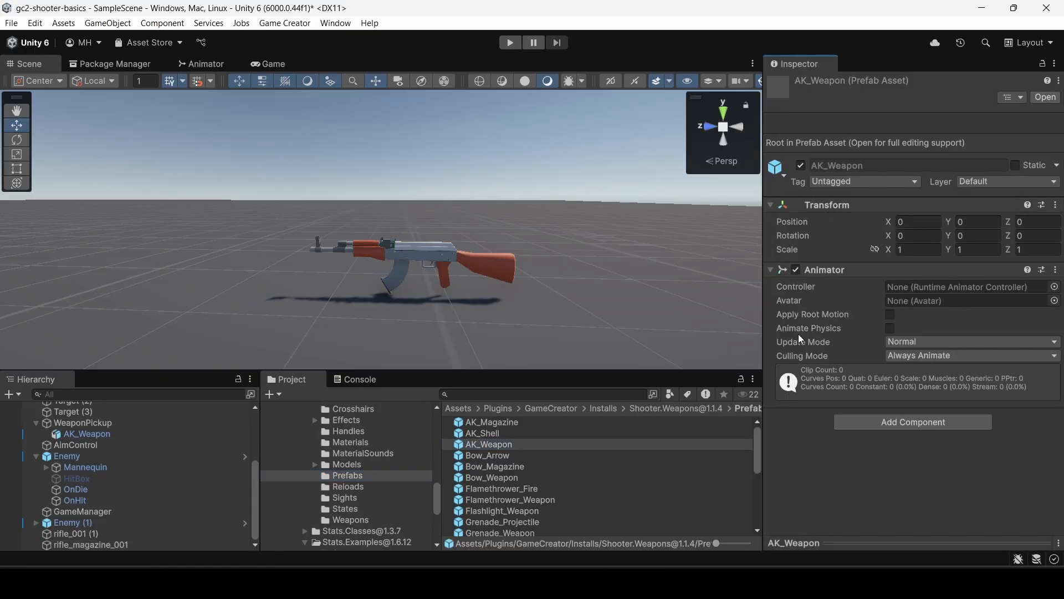
double_click(473, 444)
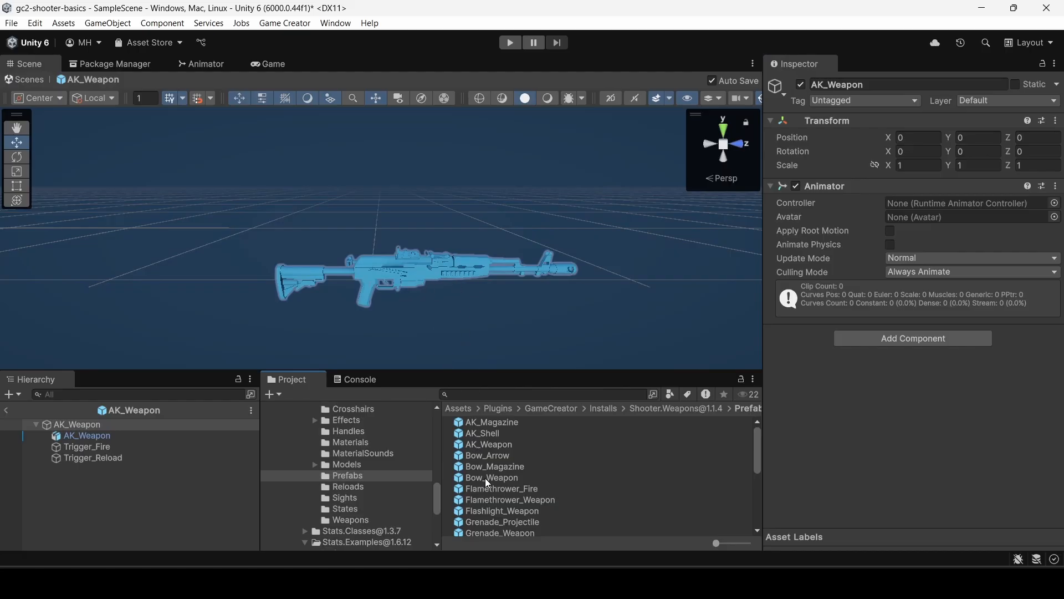
double_click(479, 421)
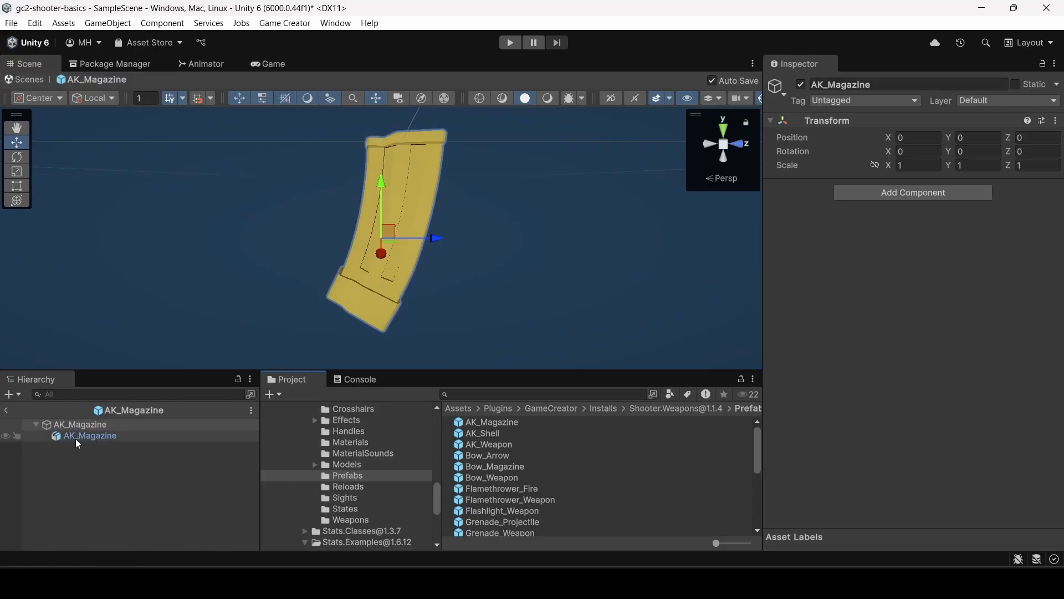
left_click(6, 414)
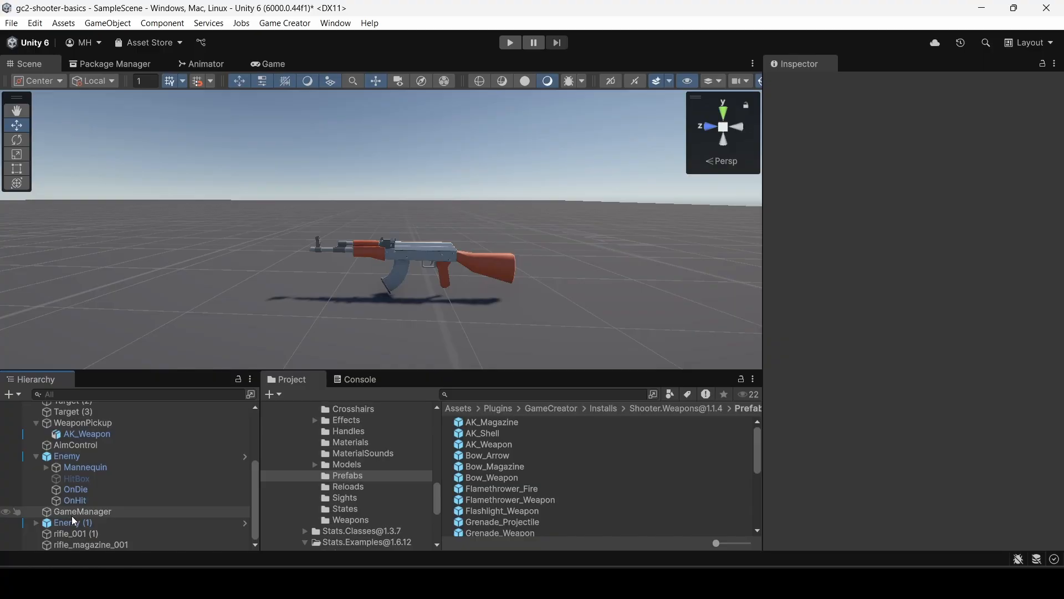
Check the rifle body and the magazine as separate objects by selecting each in turn.
left_click(74, 532)
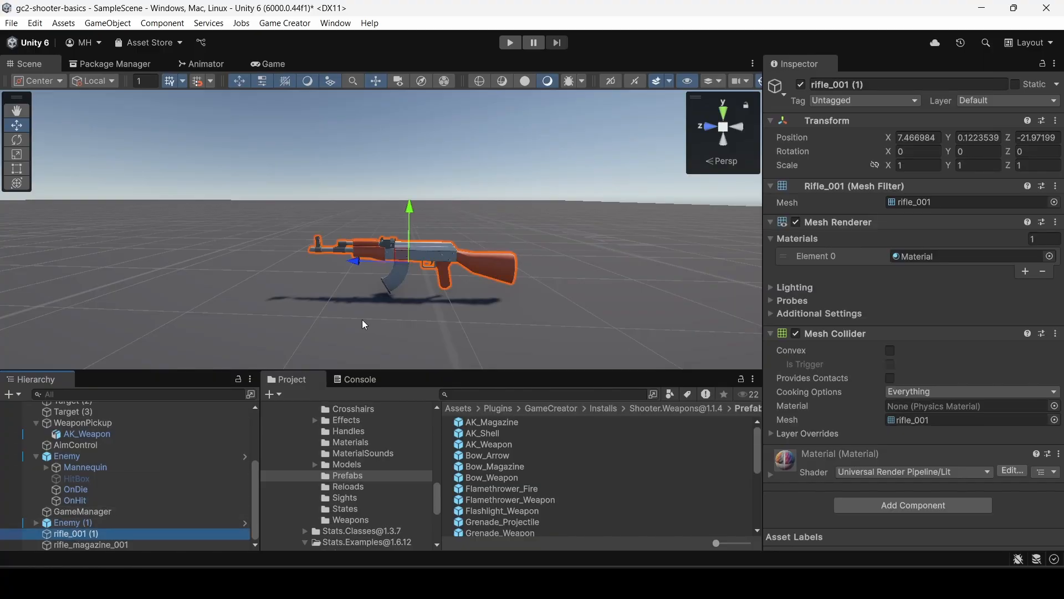
left_click(410, 309)
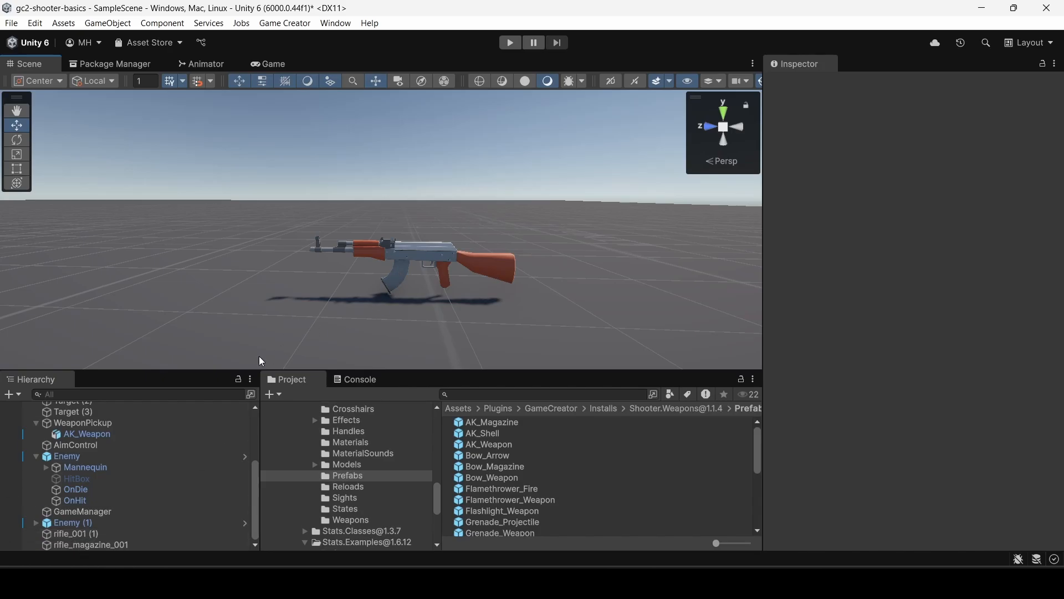
left_click(120, 545)
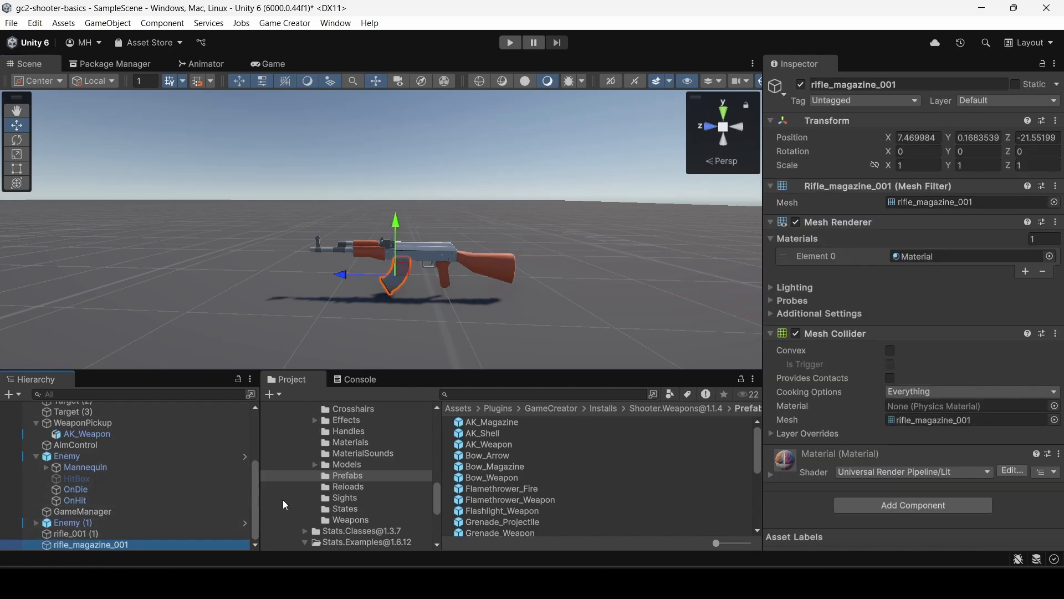
Place the AK_Weapon prefab beside the new rifle and raise its mesh to a Y position of about 0.29 for comparison.
left_click_drag(496, 447, 193, 190)
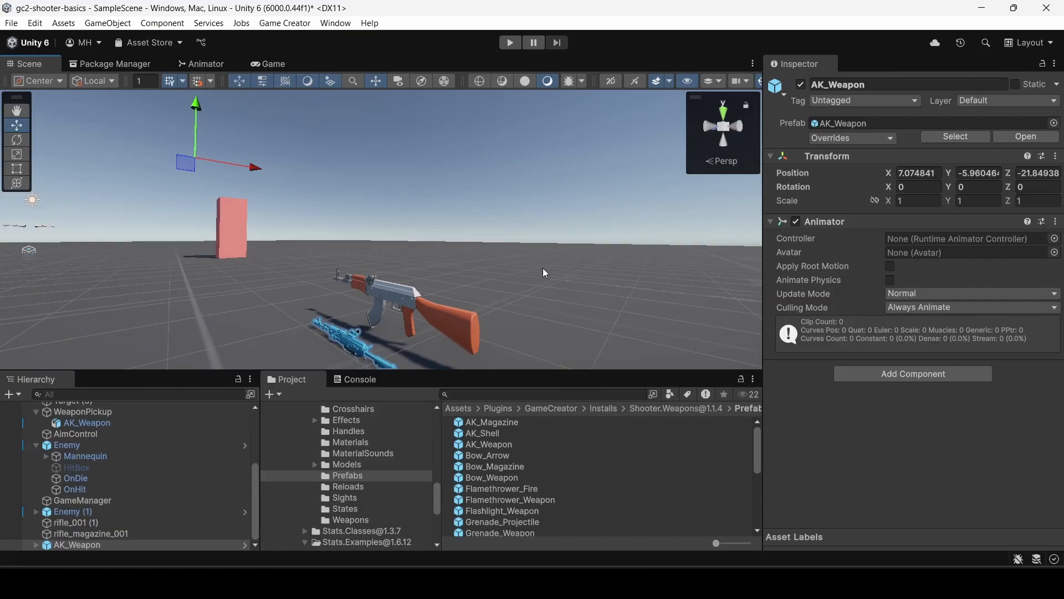
left_click(355, 350)
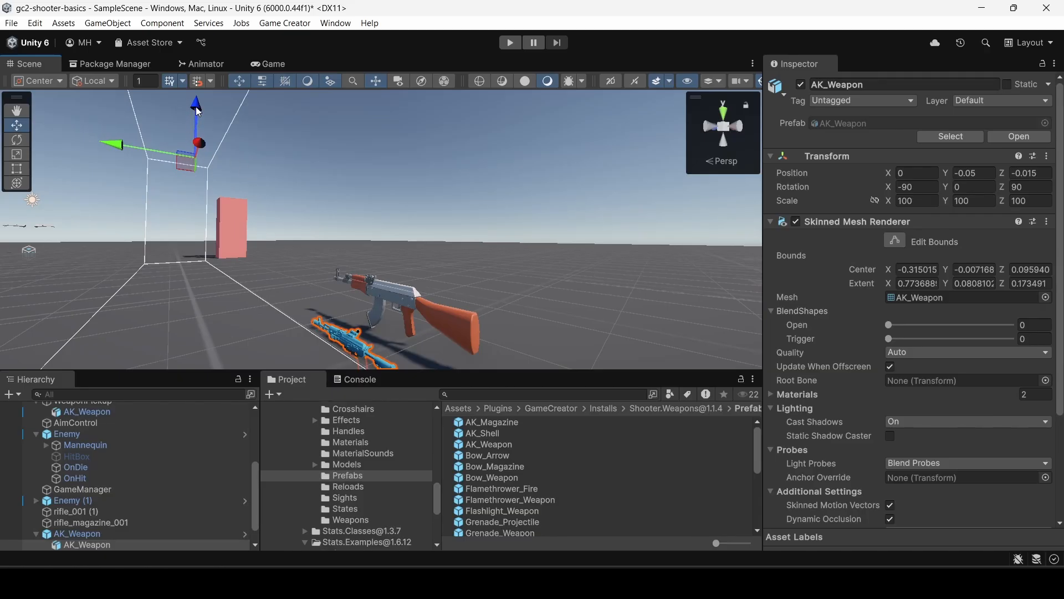
left_click_drag(198, 112, 211, 125)
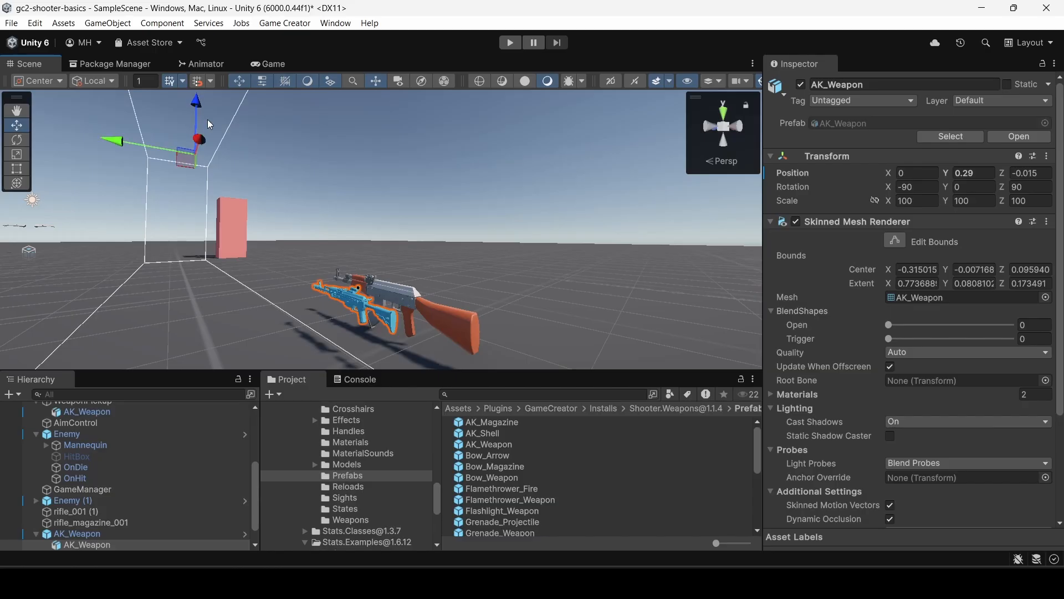
key("a")
right_click_drag(333, 182, 527, 235)
key("w")
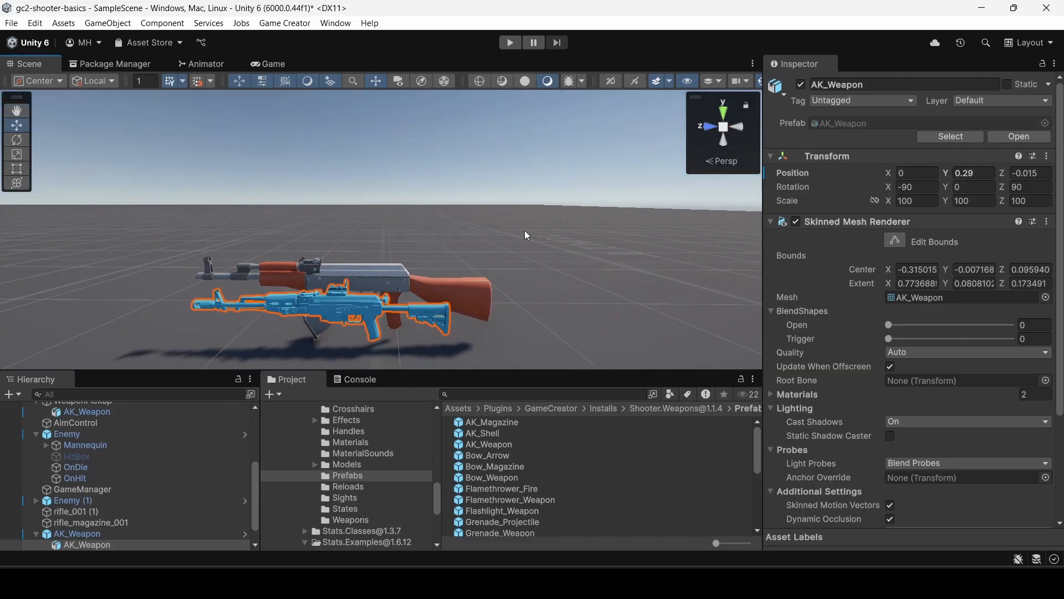
Parent rifle_magazine_001 under the rifle_001 (1) object and select the parent rifle.
left_click(385, 281)
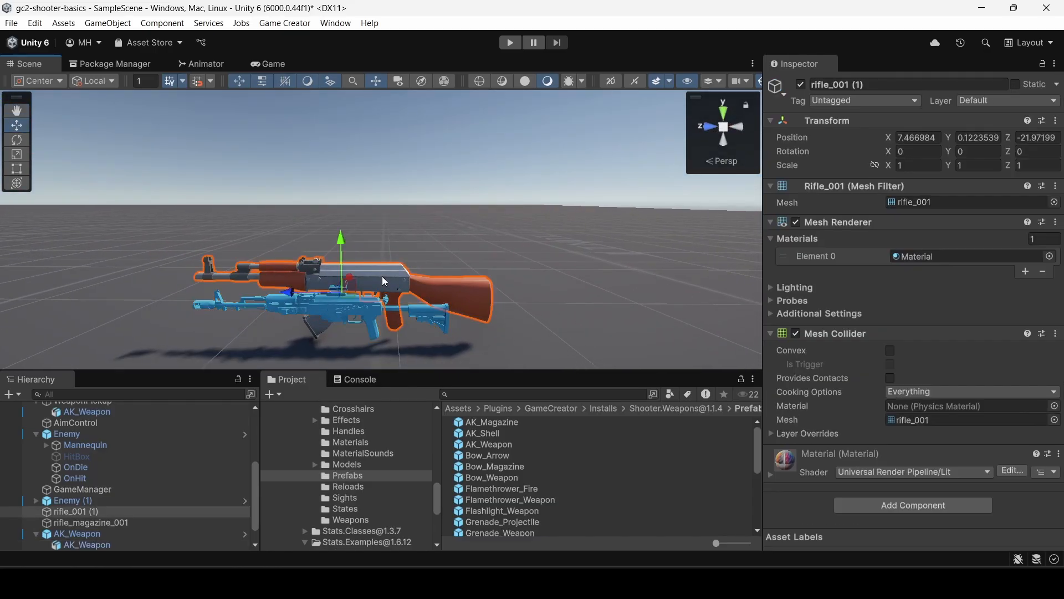
left_click_drag(81, 521, 77, 511)
left_click(77, 510)
Link the scale axes of rifle_001 (1) and scale it down uniformly to 0.66.
right_click_drag(334, 217, 338, 230)
key("w")
key("s")
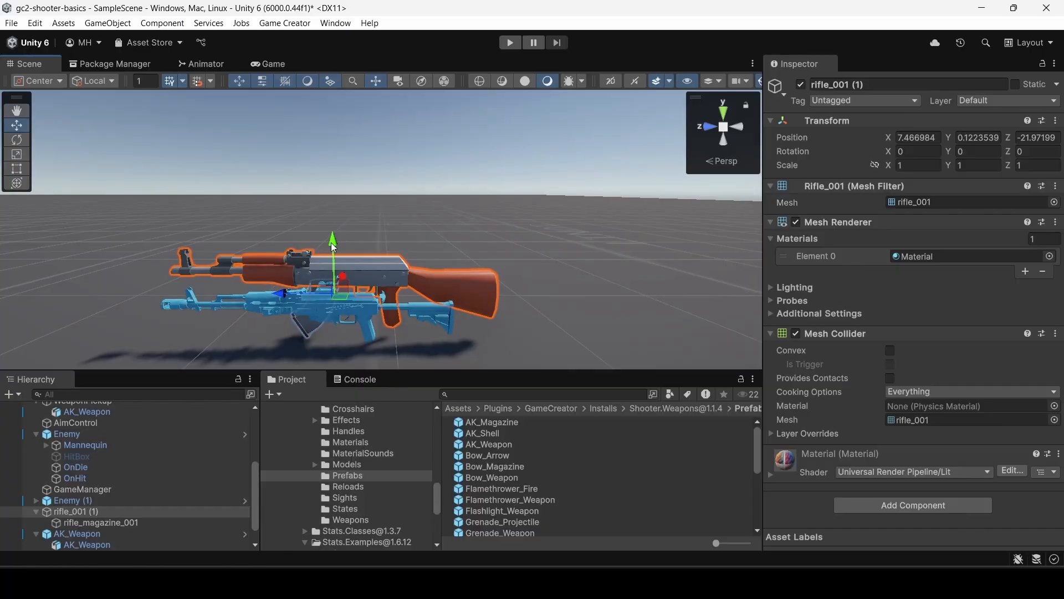
left_click(874, 165)
left_click_drag(887, 164, 877, 165)
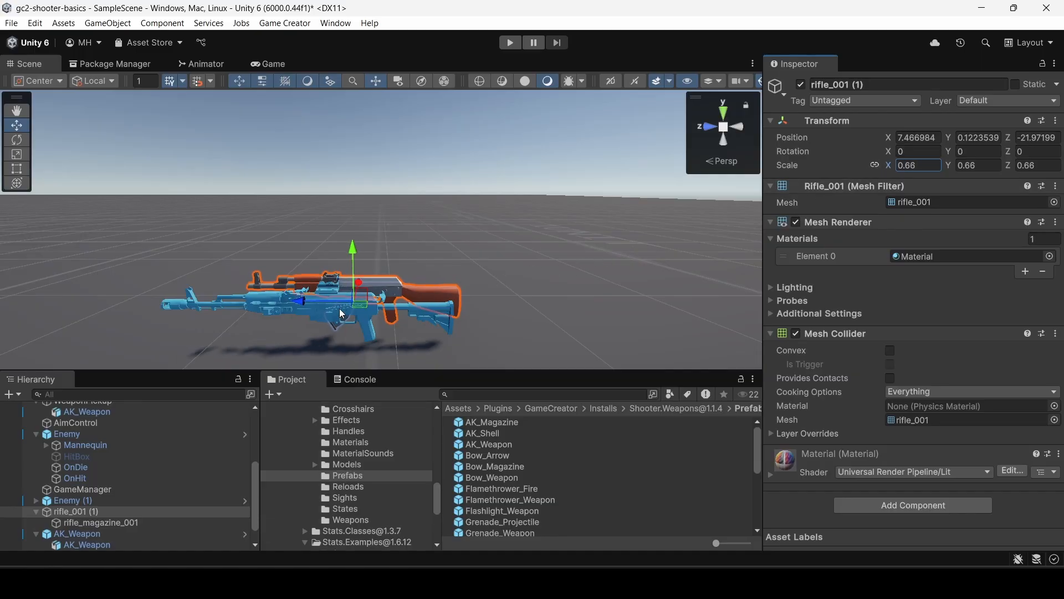
Move rifle_001 (1) over the AK_Weapon in an orthographic side view, to about Y 0.222 and Z -21.817.
left_click_drag(299, 302, 268, 306)
right_click_drag(335, 268, 337, 202)
key("q")
key("e")
left_click(700, 124)
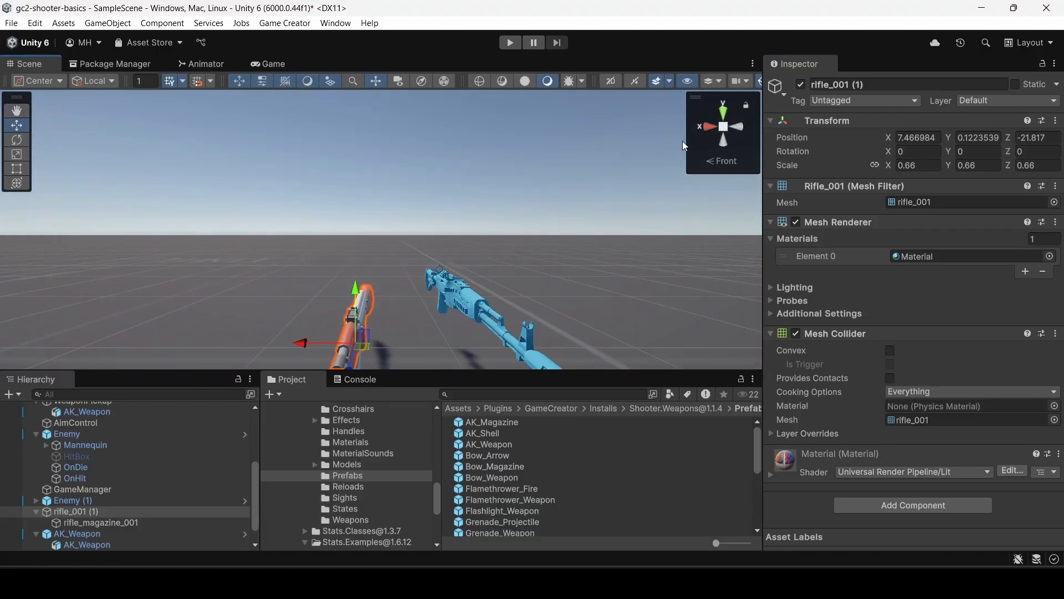
left_click(737, 128)
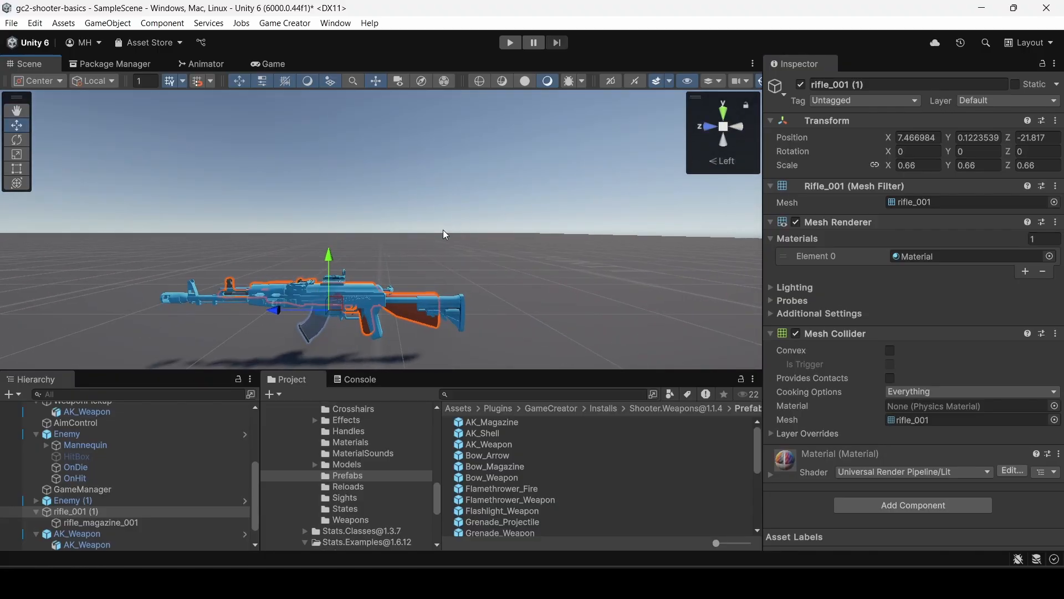
left_click(720, 160)
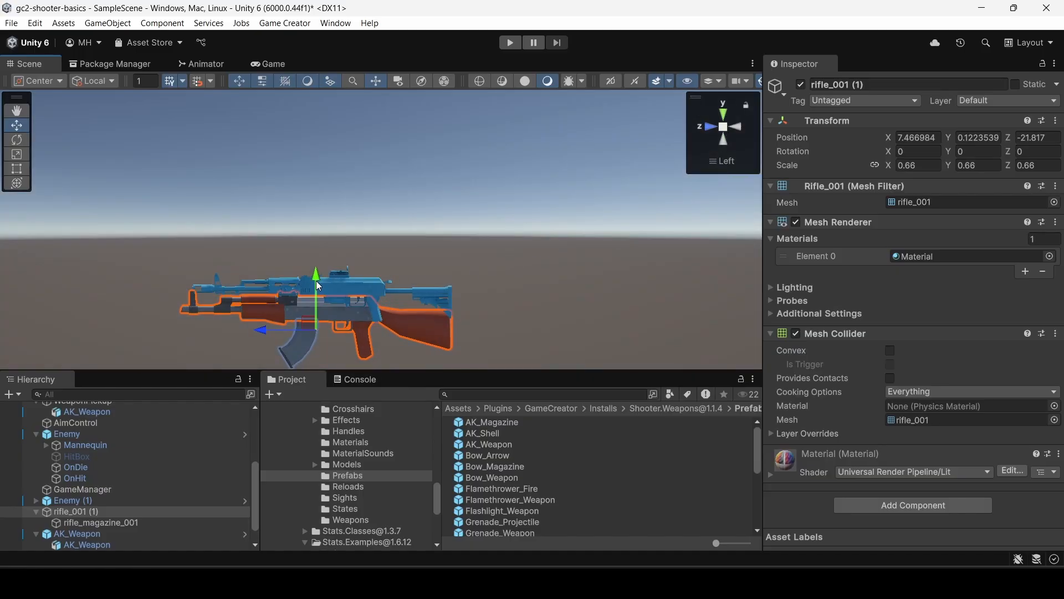
left_click_drag(316, 280, 315, 256)
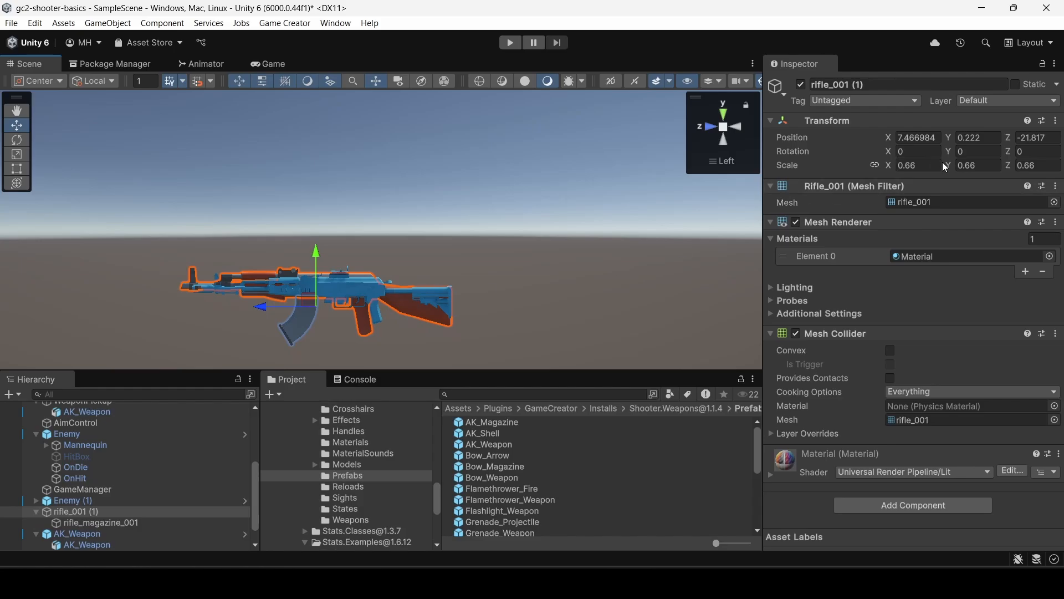
Set the rifle's uniform scale to 0.5 and align it with the AK_Weapon at about Y 0.265, Z -21.869.
left_click_drag(889, 165, 881, 165)
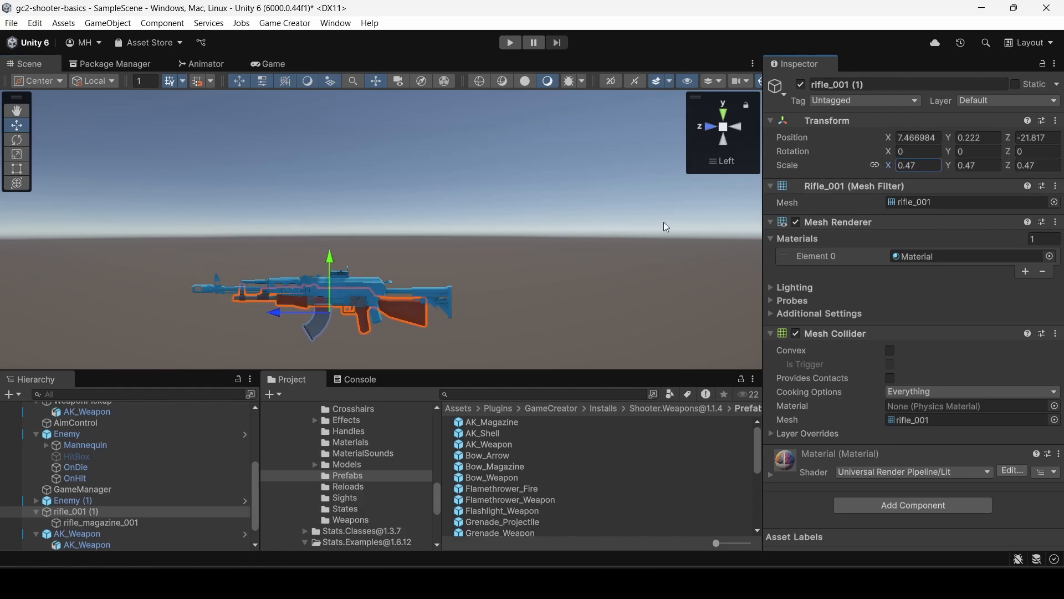
mouse_move(323, 308)
left_mouse_down()
mouse_move(335, 298)
mouse_move(361, 328)
mouse_move(338, 300)
left_mouse_up()
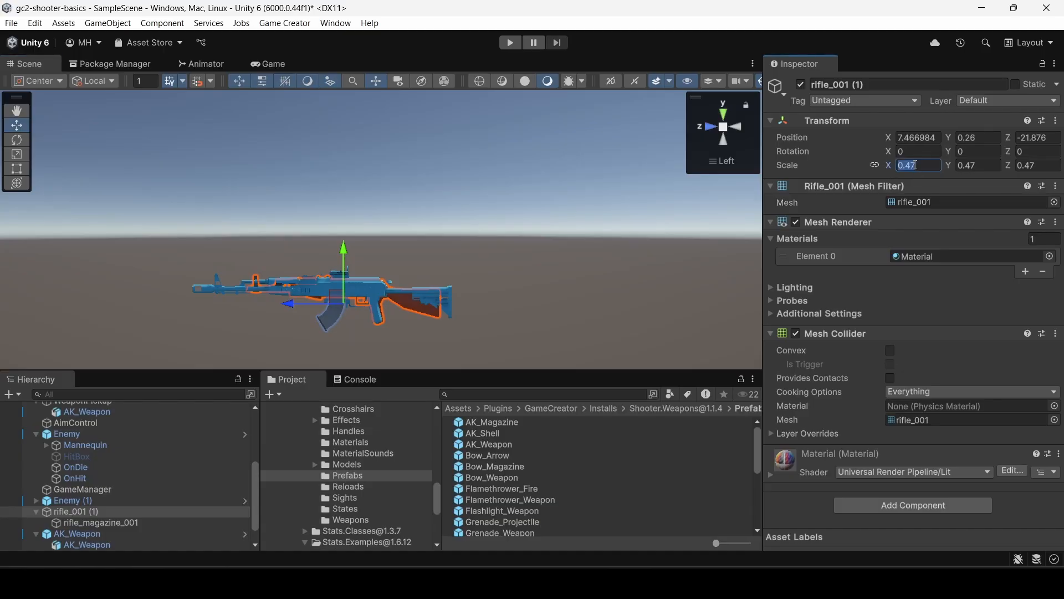
type(".5")
key("Tab")
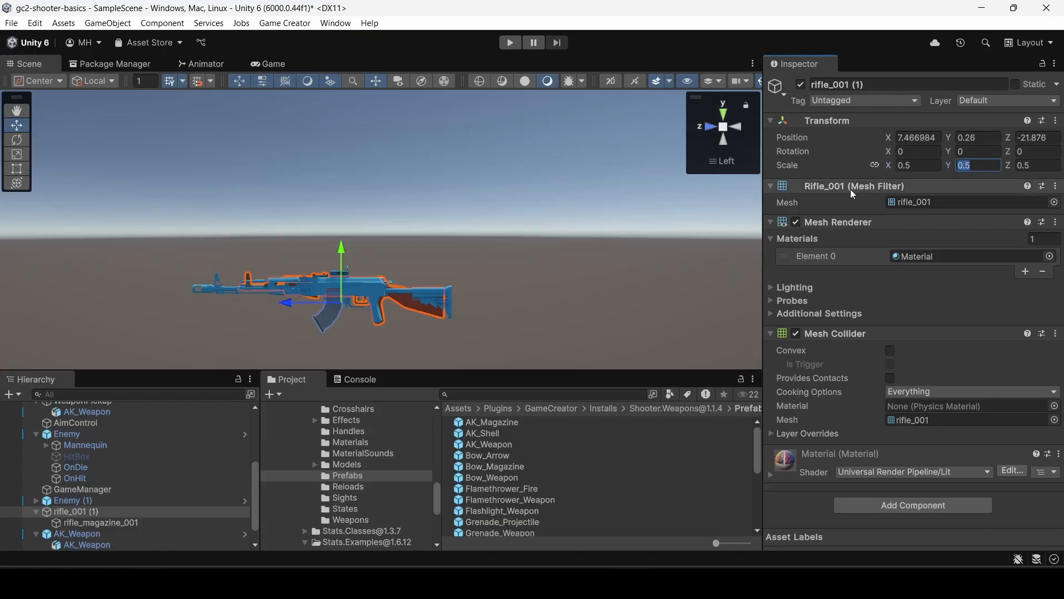
left_click_drag(328, 295, 327, 293)
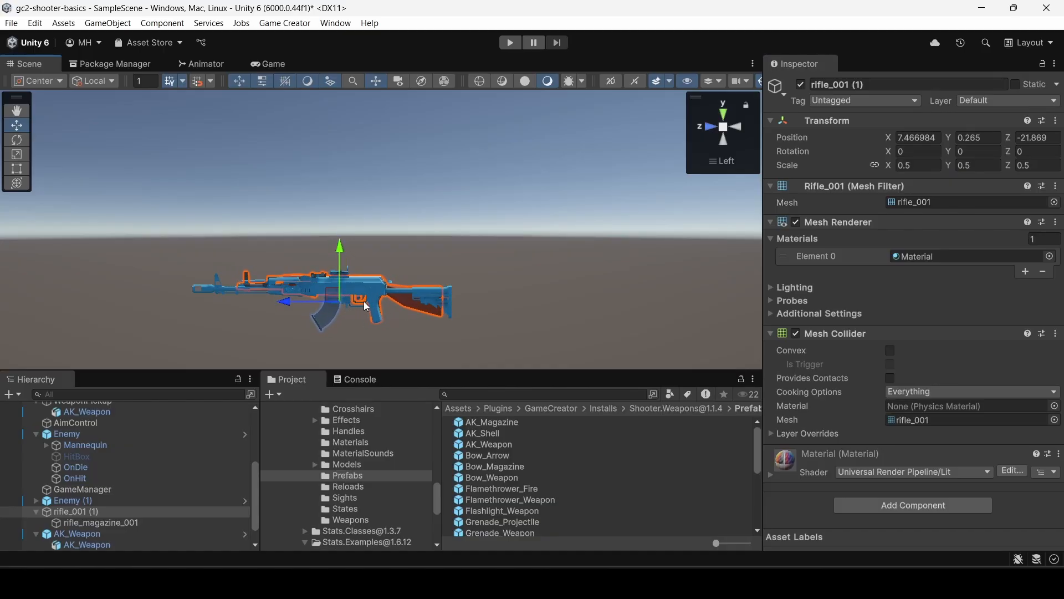
Compare the resized rifle's size and alignment with the AK_Weapon from the opposite side, then return to perspective.
left_click_drag(362, 323, 416, 265, "alt")
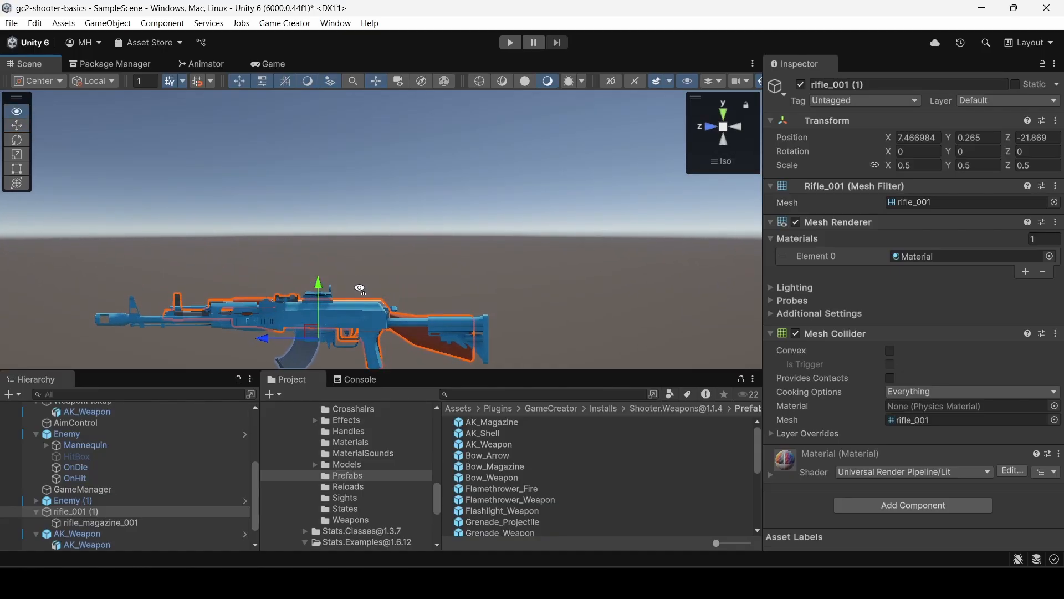
left_click(723, 138)
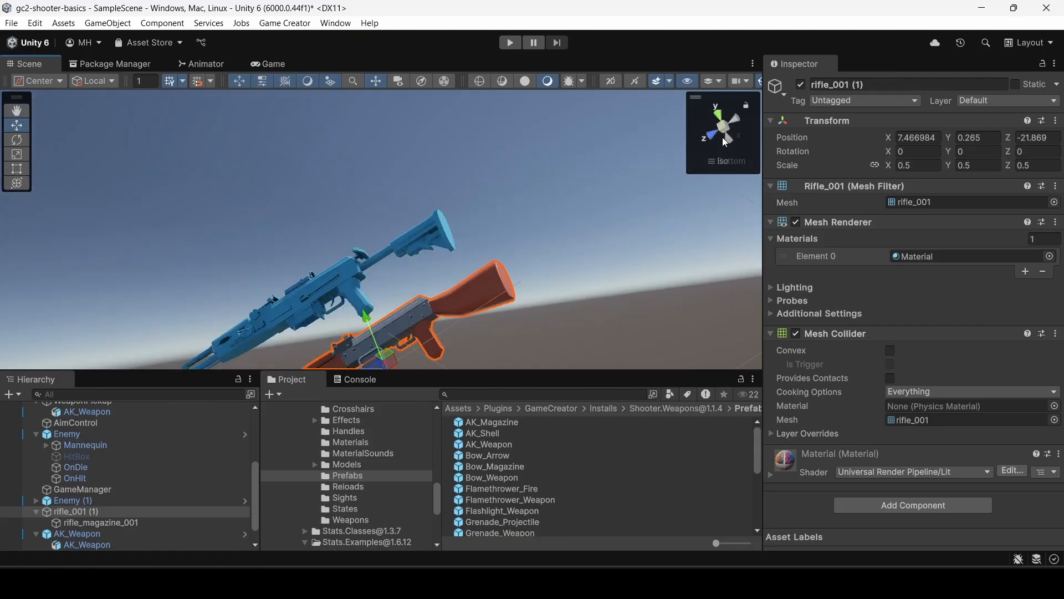
left_click(739, 130)
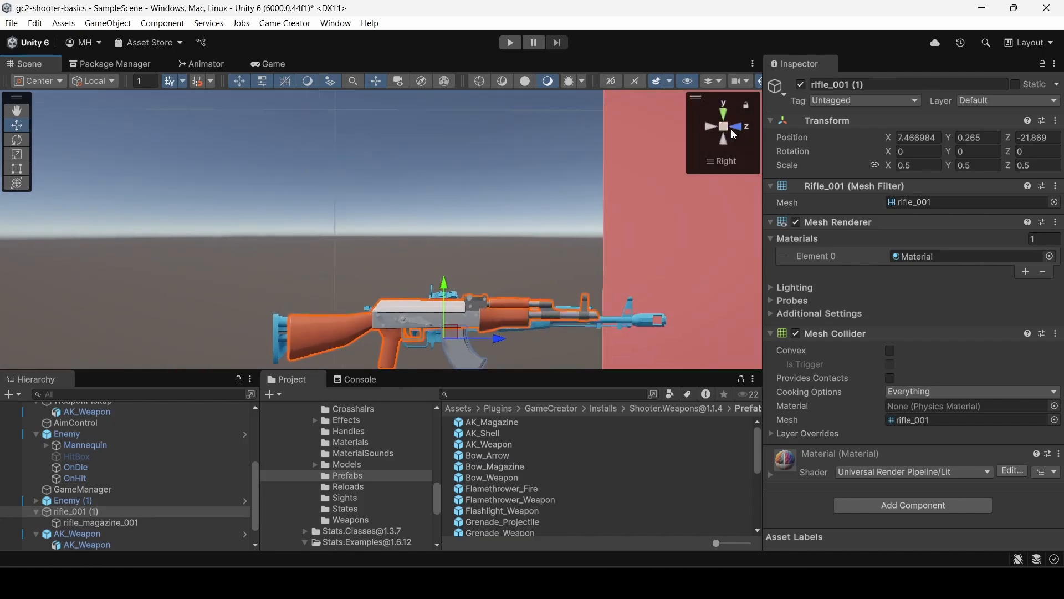
left_click_drag(490, 222, 473, 220, "alt")
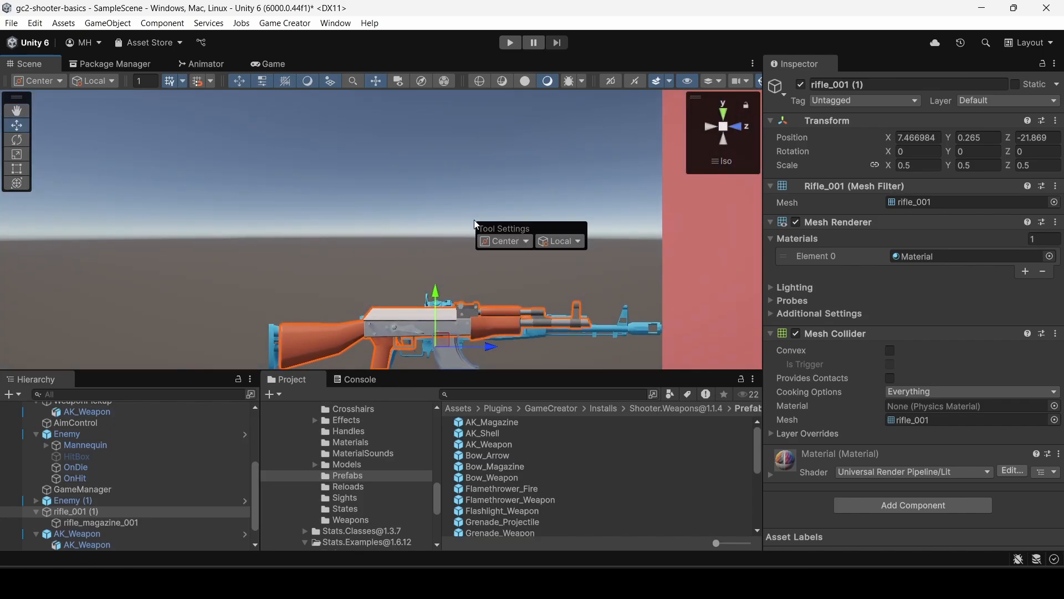
left_click_drag(493, 218, 529, 181, "alt")
left_click(725, 162)
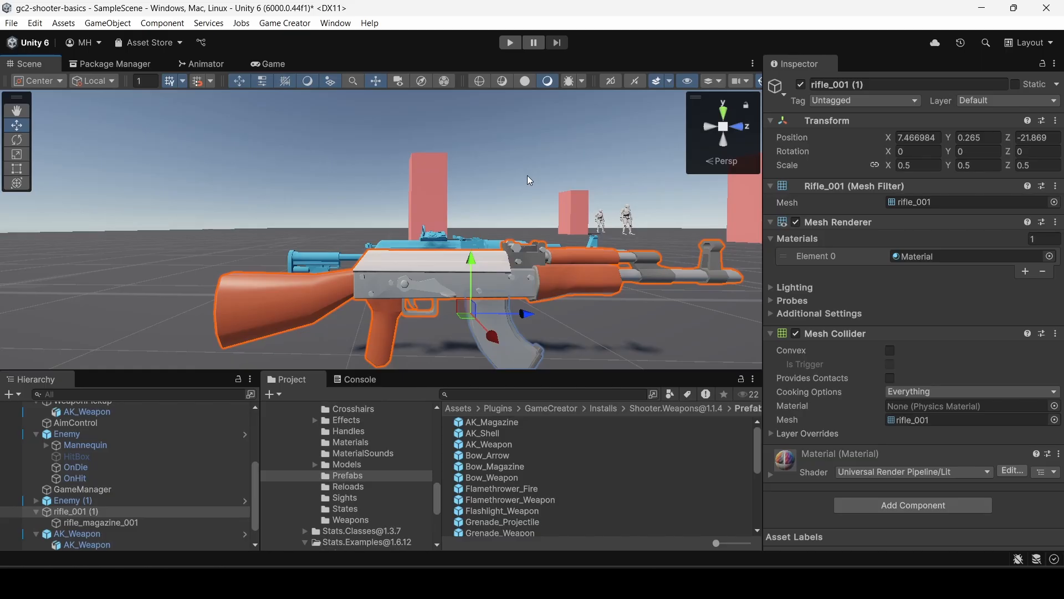
left_click(346, 519)
left_click(490, 422)
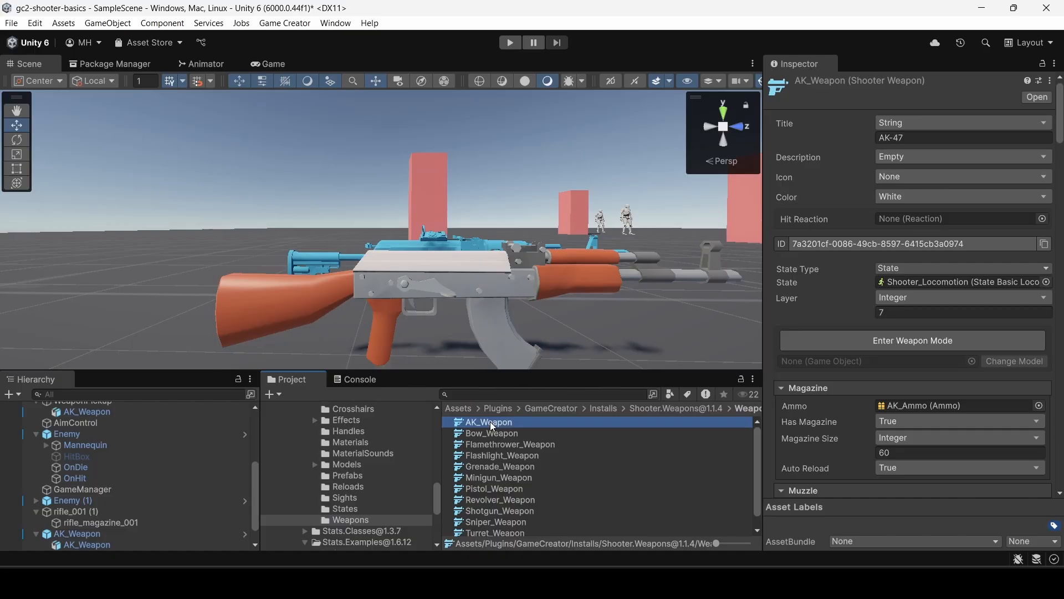
key("ctrl+d")
left_click(493, 434)
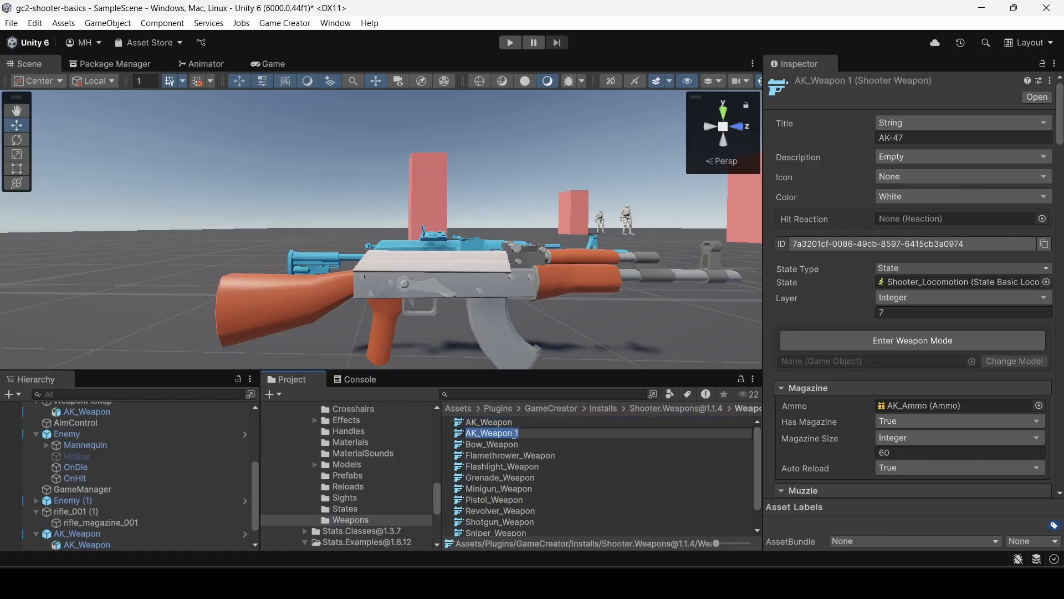
left_click(535, 432)
key("BackSpace")
key("BackSpace")
key("BackSpace")
key("BackSpace")
key("BackSpace")
key("BackSpace")
key("BackSpace")
type("Rifle_Weapon")
key("Return")
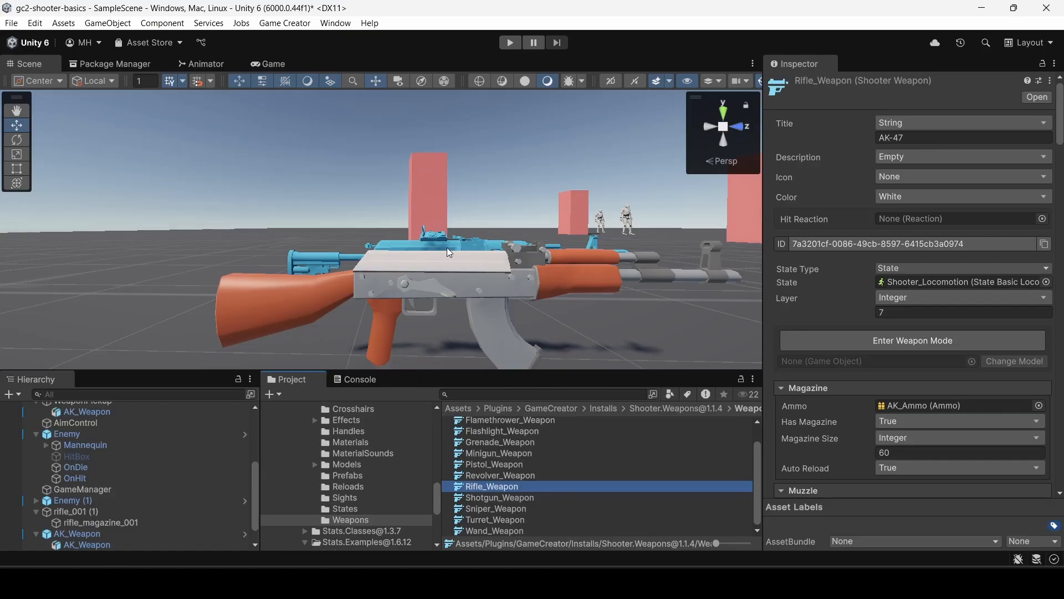
Set the title of the Rifle_Weapon asset to Rifle.
left_click(901, 137)
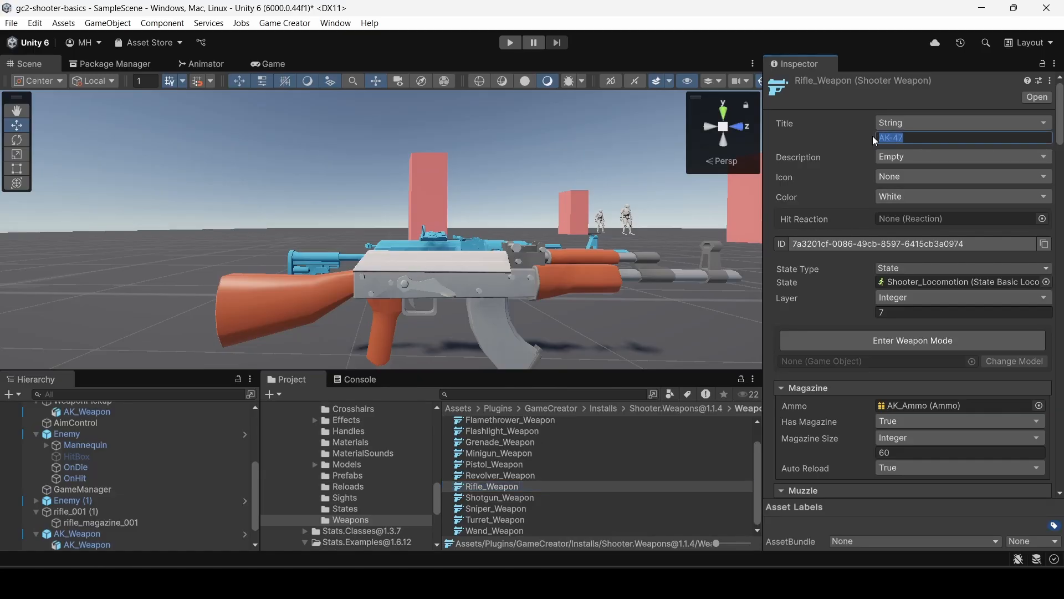
type("Rifle")
key("Tab")
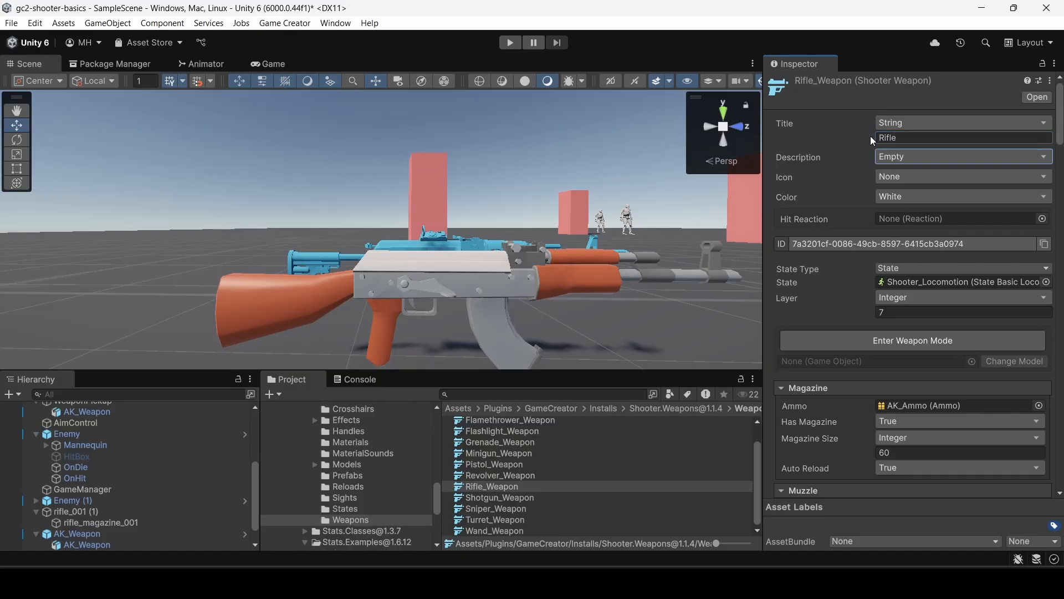
Review the Rifle_Weapon asset's magazine, muzzle, fire, projectile, recoil, shell, sight, reload and On Shoot settings.
scroll(879, 230, "down", 2)
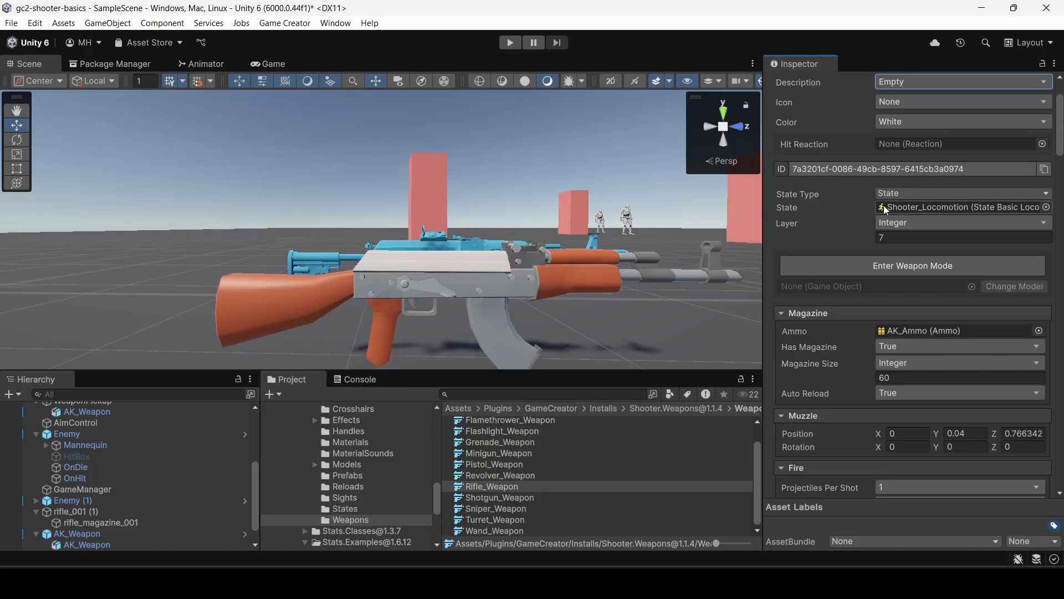
scroll(906, 213, "down", 2)
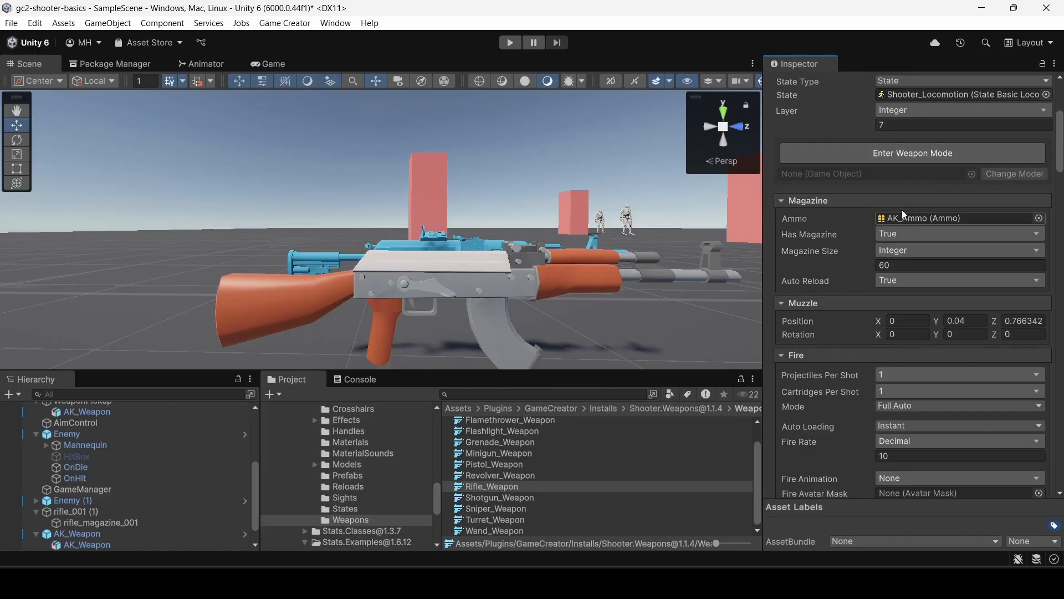
scroll(814, 232, "down", 3)
scroll(815, 232, "down", 7)
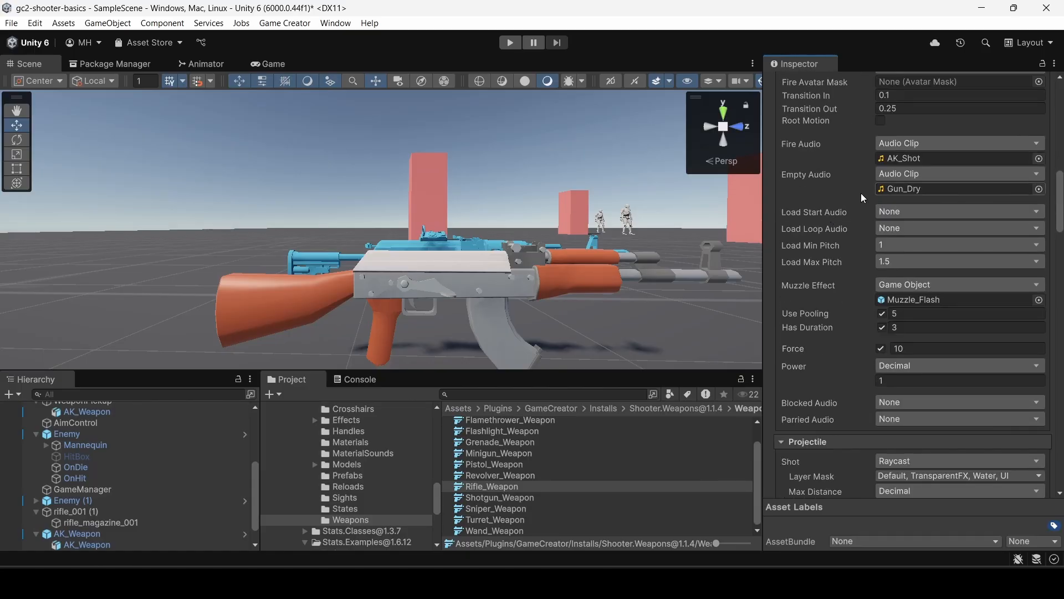
scroll(855, 201, "down", 4)
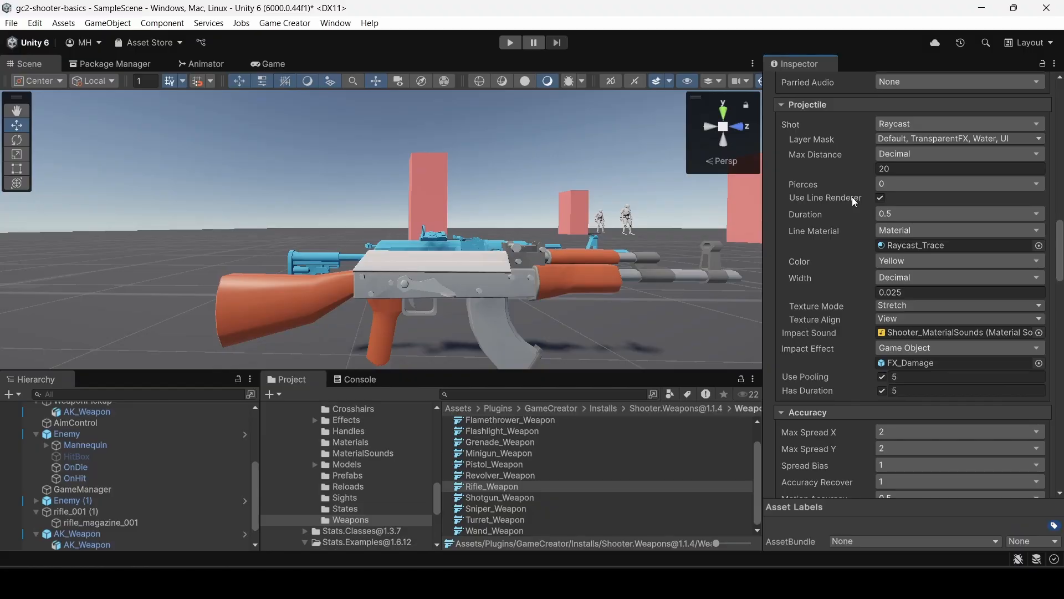
scroll(852, 198, "down", 7)
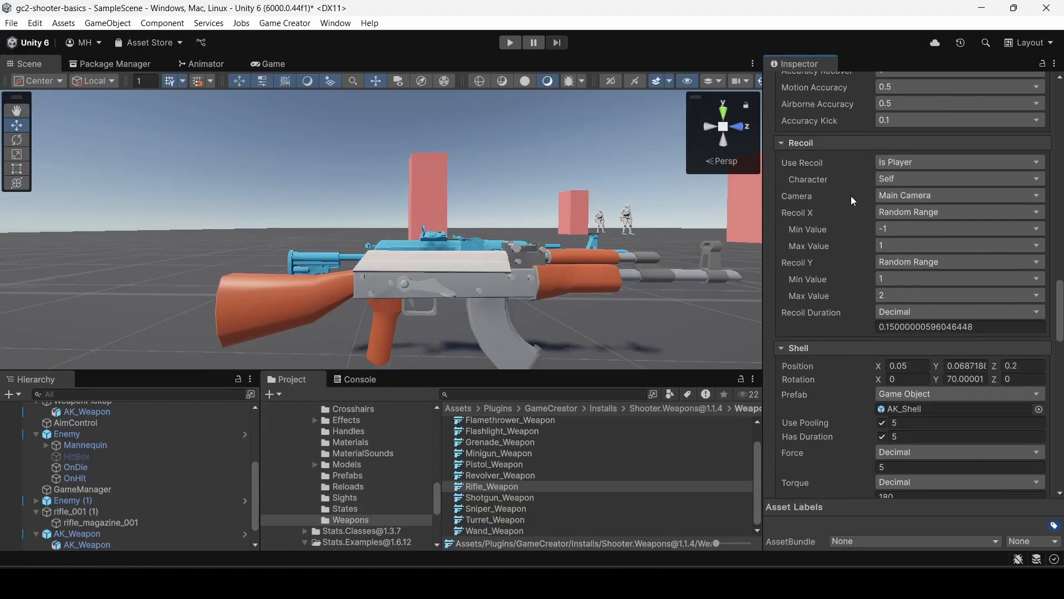
scroll(850, 195, "down", 7)
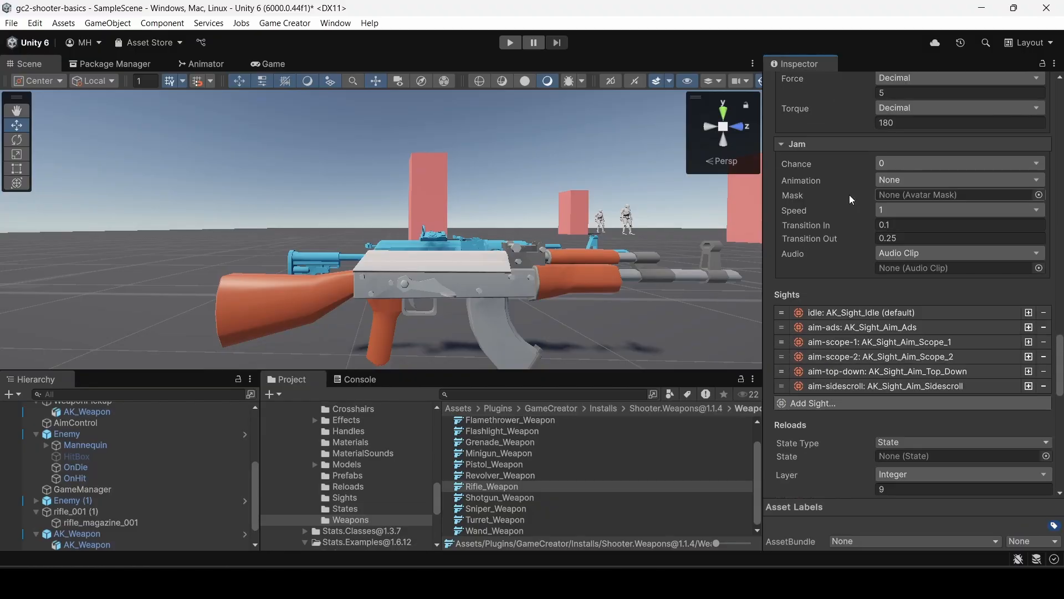
scroll(849, 195, "down", 3)
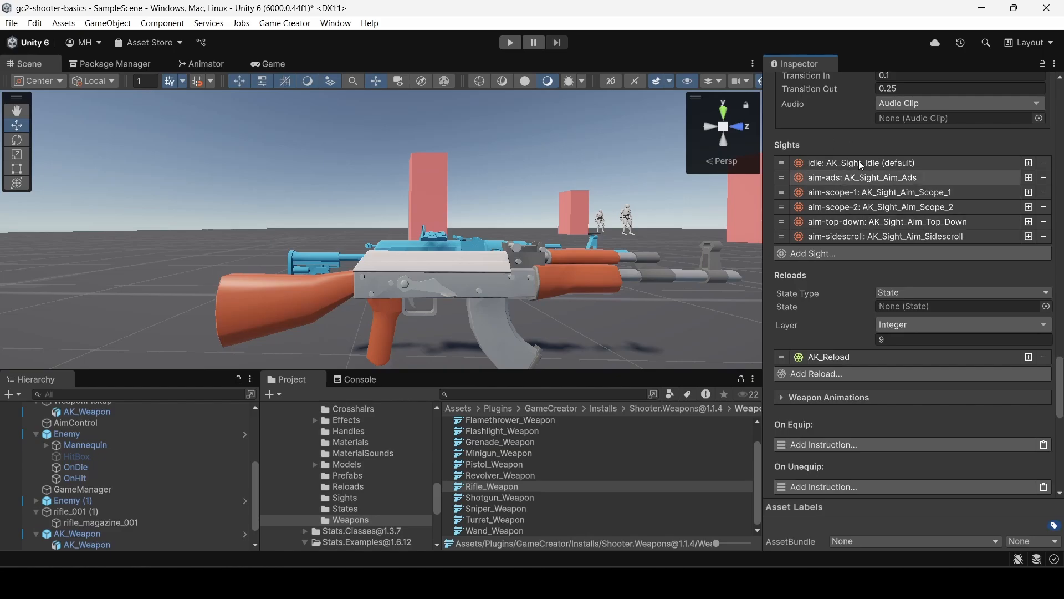
scroll(847, 200, "down", 4)
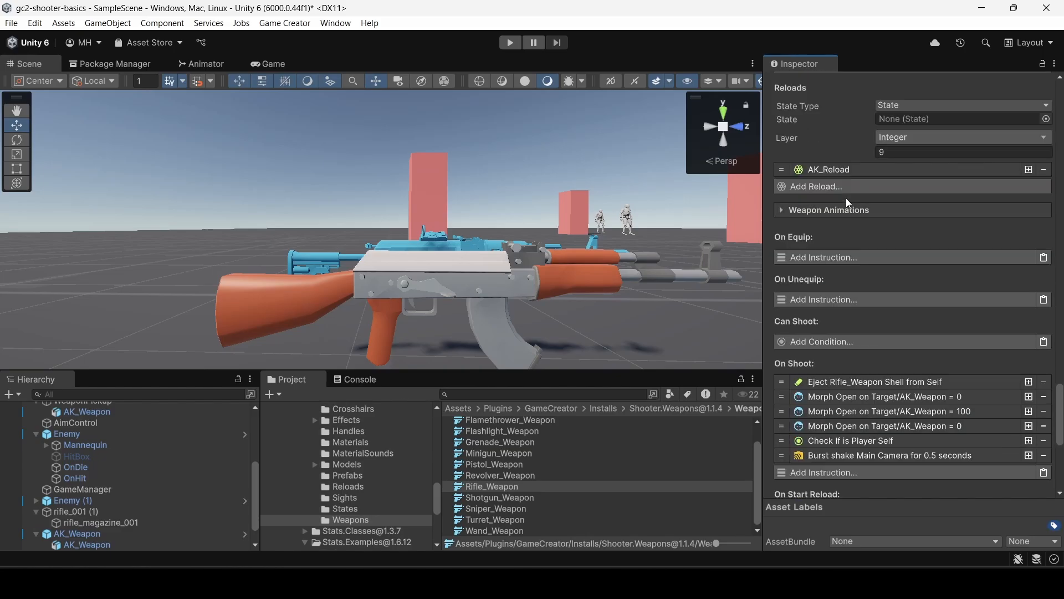
scroll(846, 198, "down", 2)
scroll(846, 197, "up", 4)
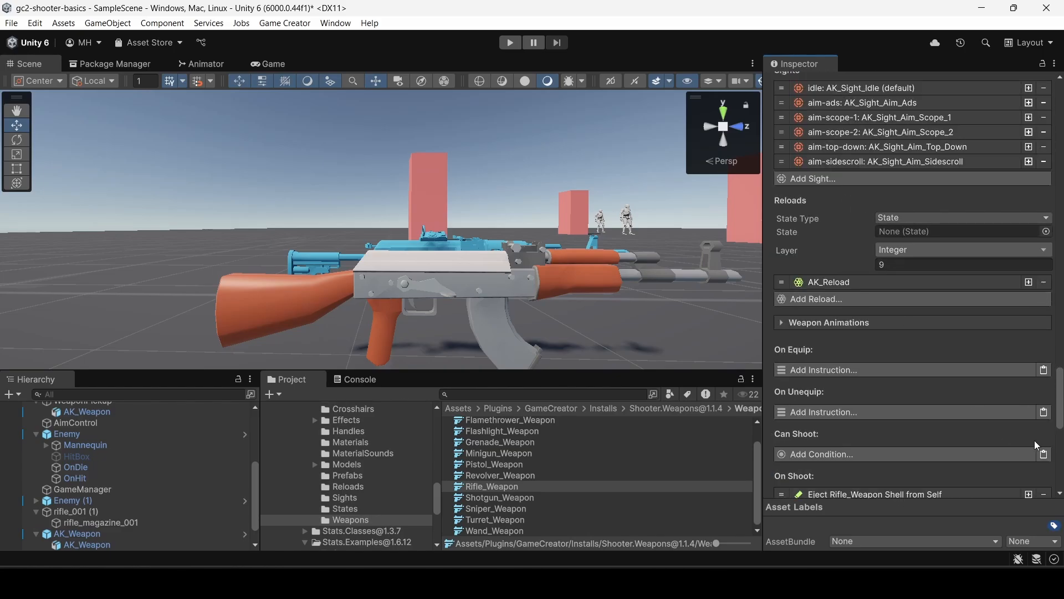
left_click_drag(1060, 409, 1059, 202)
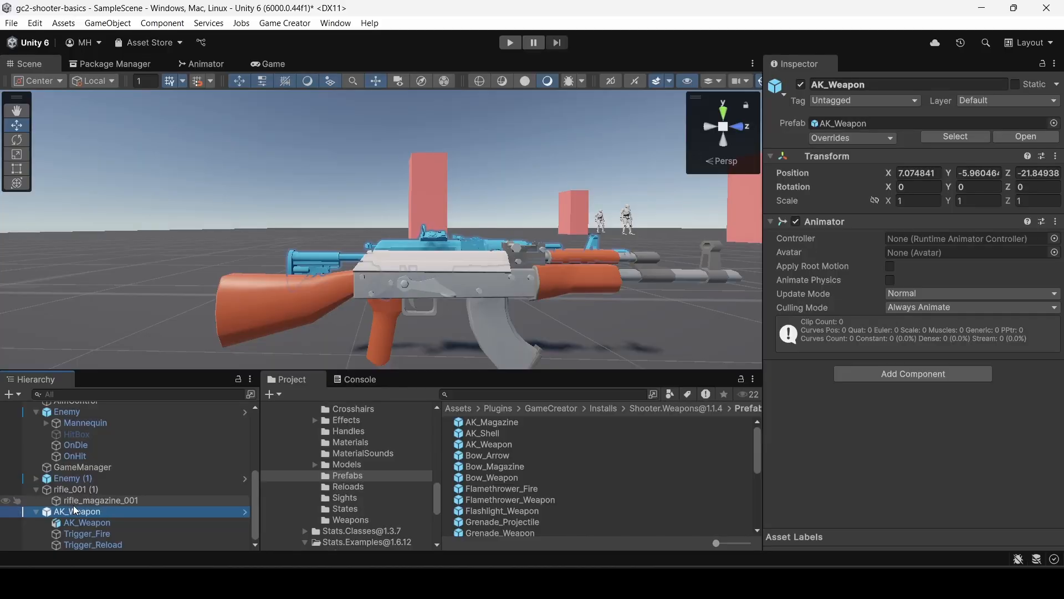
Create a folder named Prefabs in the root of Assets and open it.
left_click(71, 489)
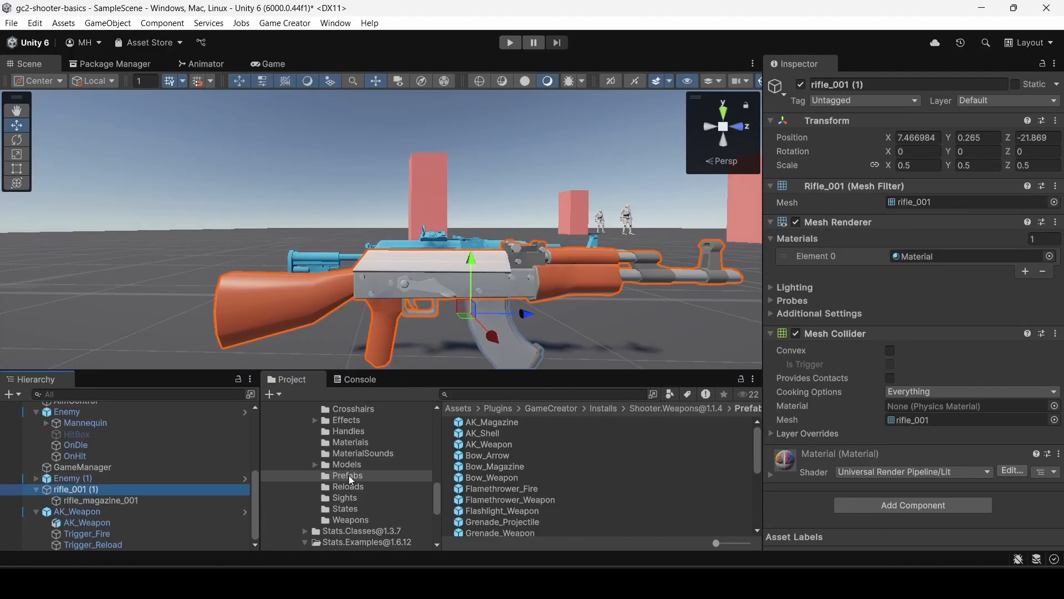
scroll(349, 475, "down", 5)
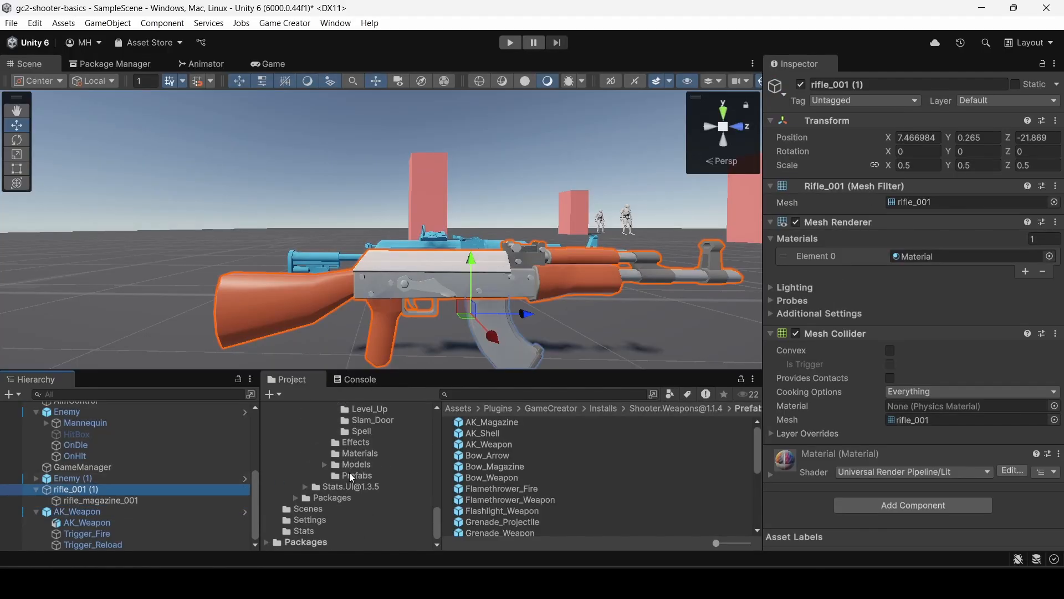
scroll(349, 472, "up", 10)
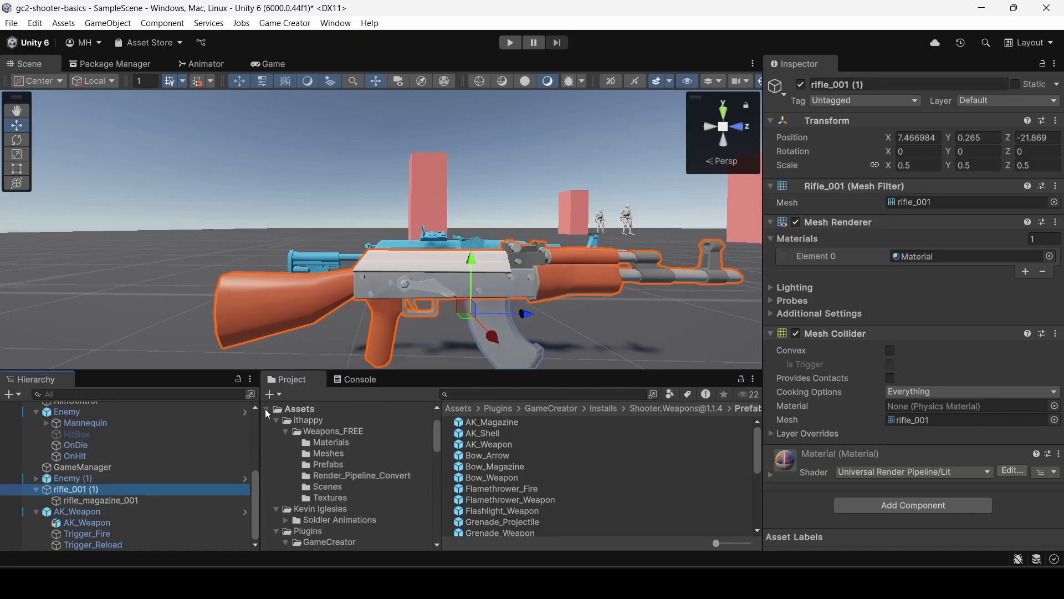
left_click(276, 421)
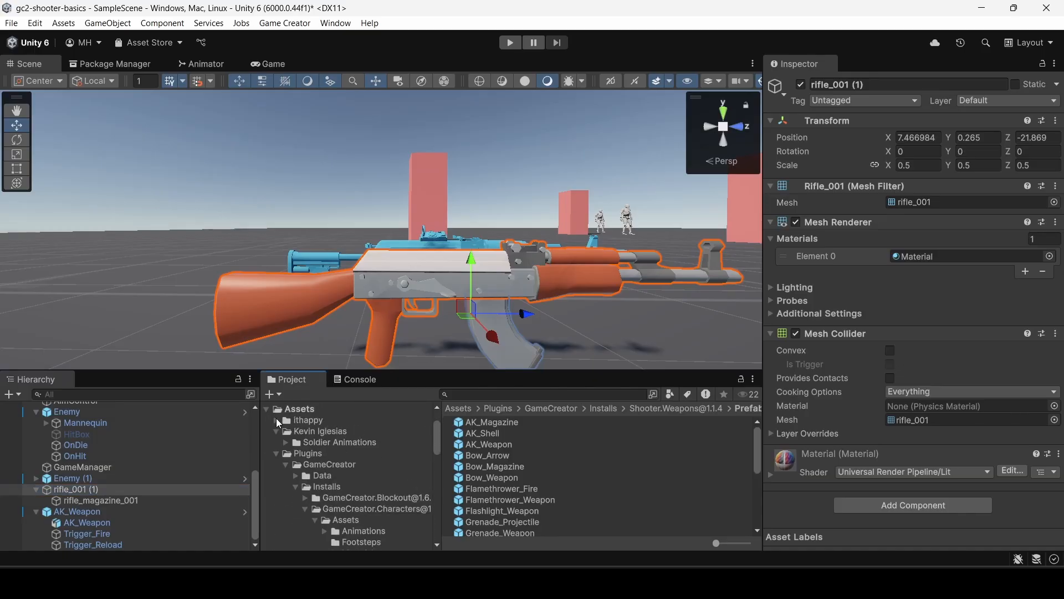
left_click(275, 453)
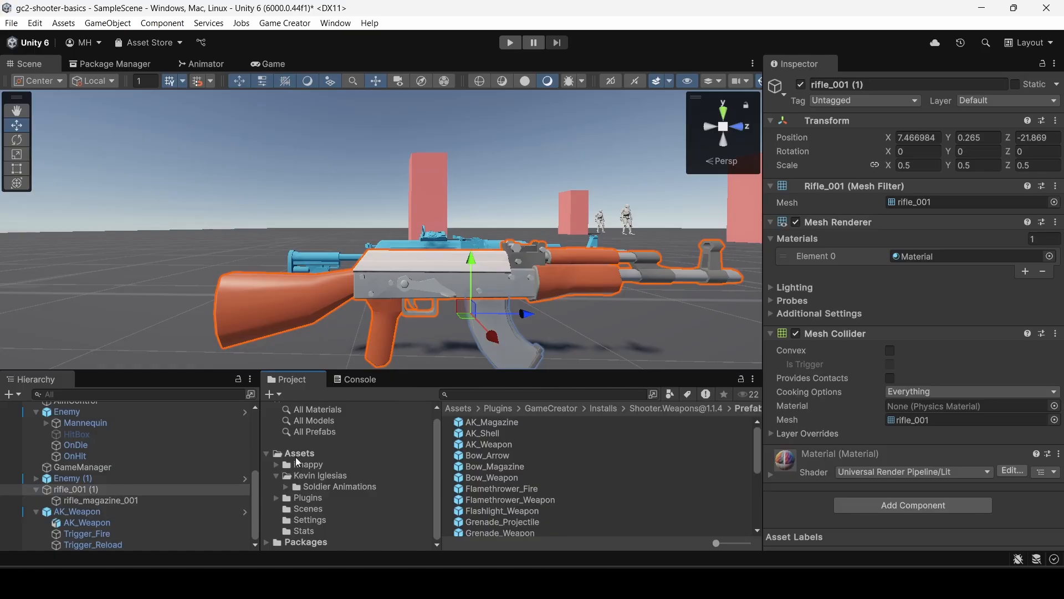
left_click(294, 449)
left_click(271, 394)
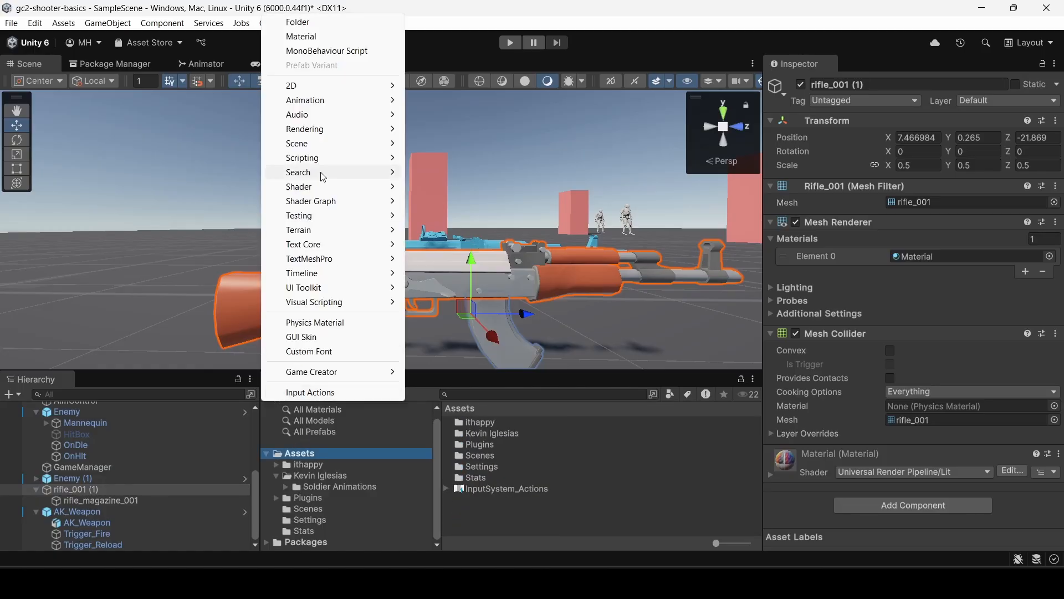
left_click(335, 25)
type("Pre")
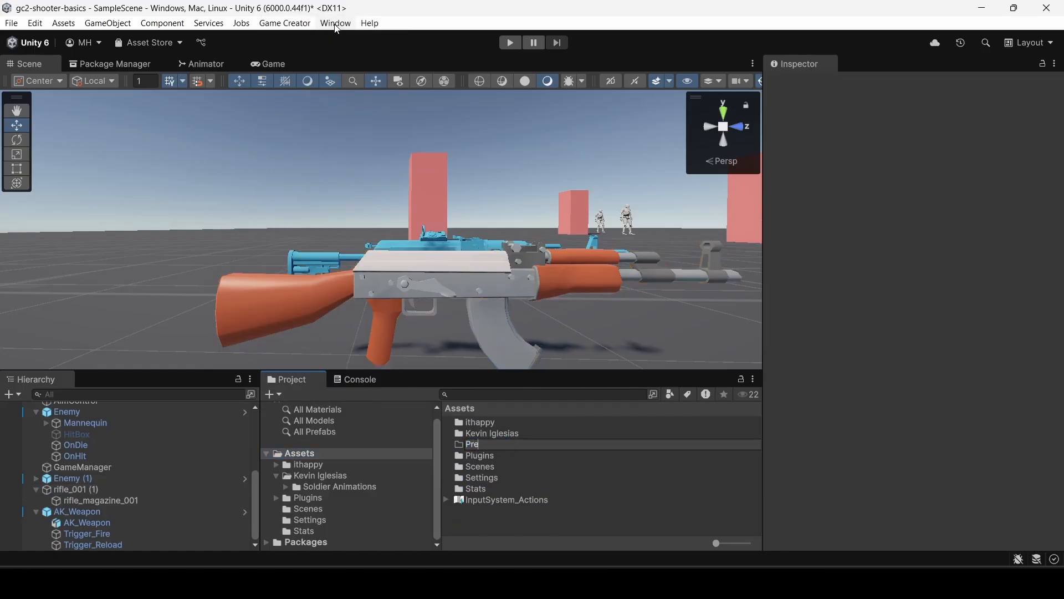
type("fabs")
key("backslash")
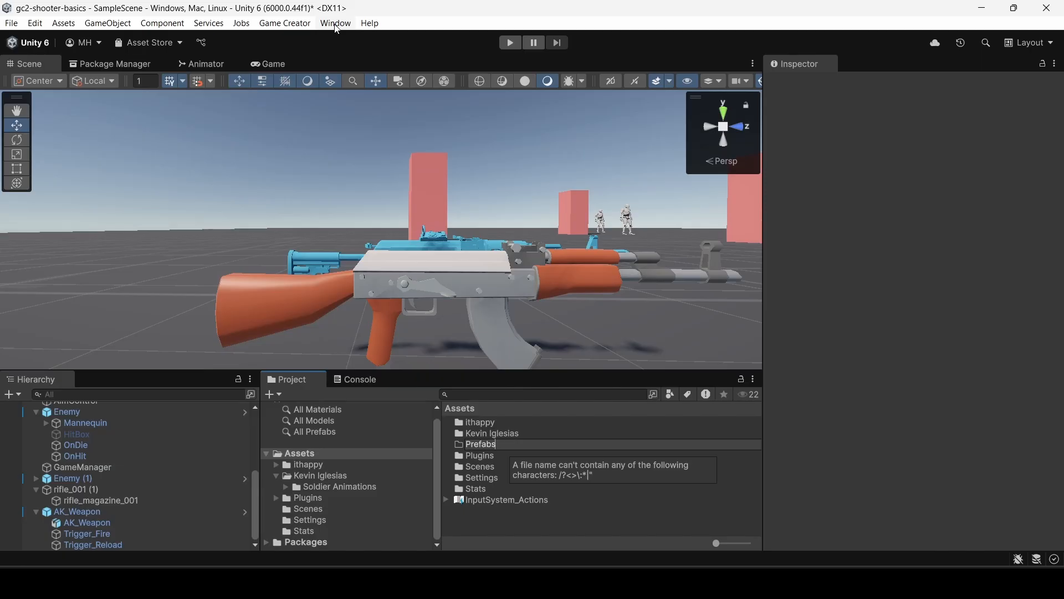
key("Return")
double_click(481, 455)
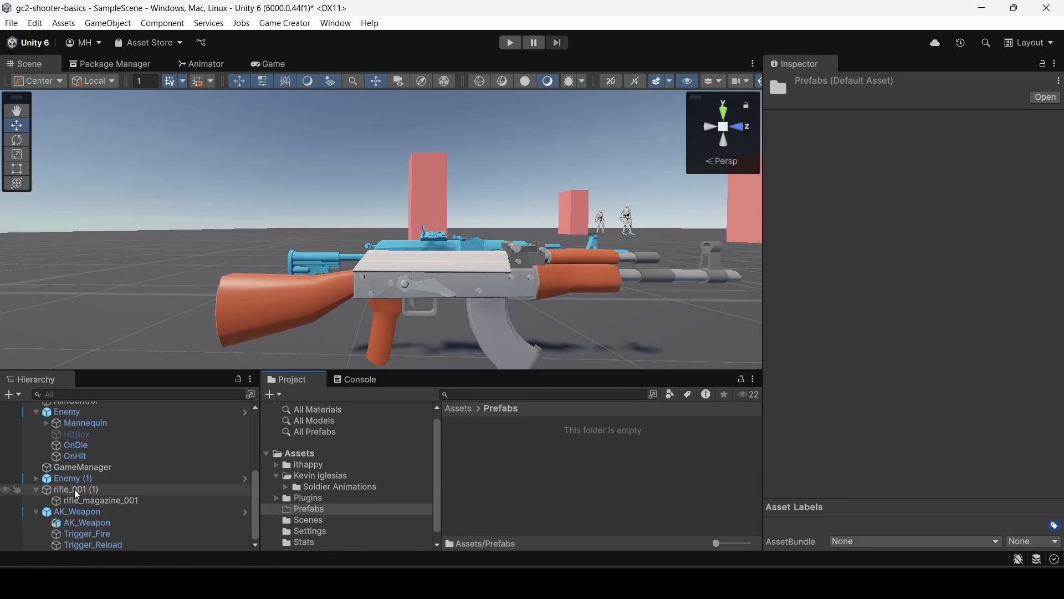
Save the scene's rifle and its magazine as separate prefabs in the Prefabs folder and rename the rifle prefab rifle_001.
left_click_drag(74, 489, 547, 464)
left_click_drag(85, 497, 514, 462)
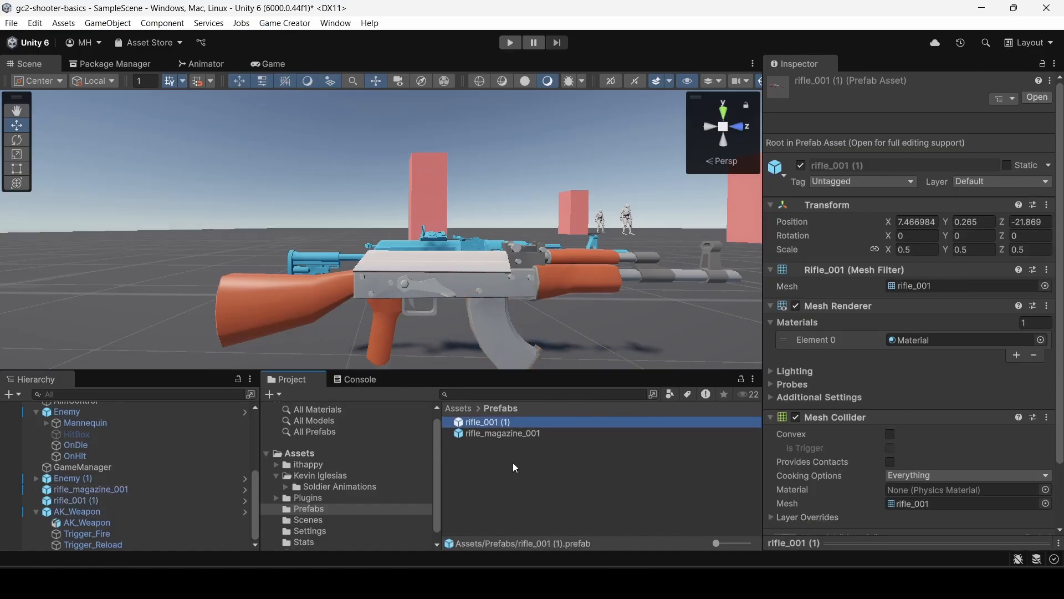
left_click(490, 422)
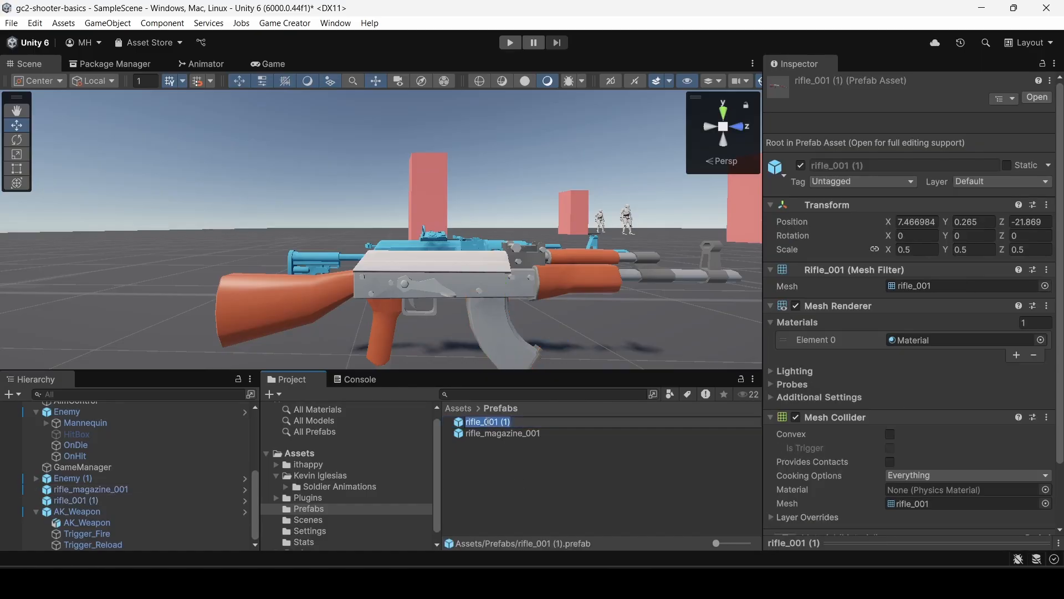
left_click(520, 422)
key("BackSpace")
key("BackSpace")
key("Return")
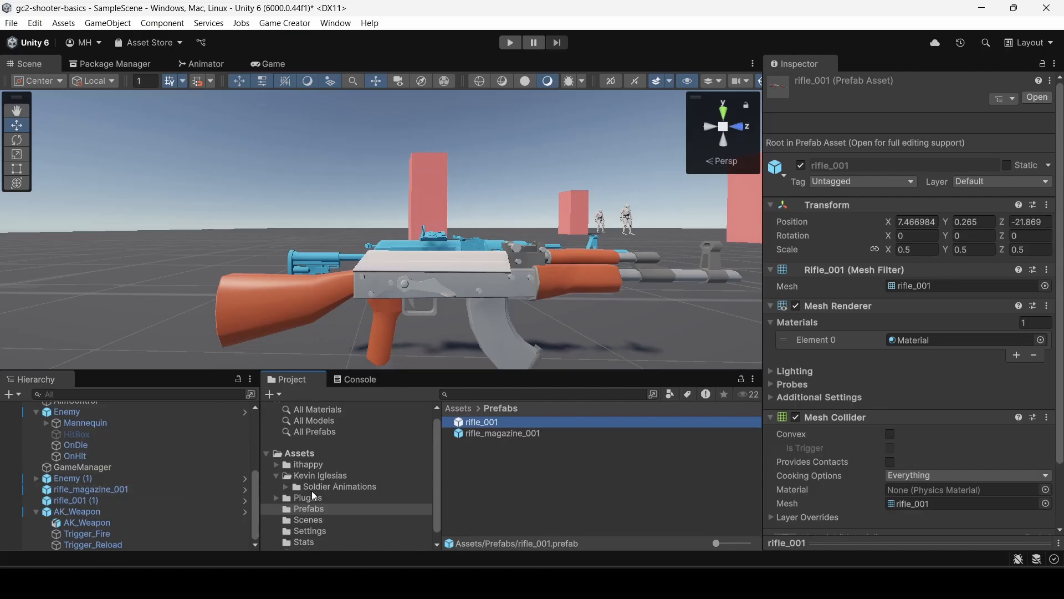
Enter weapon mode for the Rifle_Weapon asset and change its model to the rifle_001 prefab.
scroll(329, 487, "up", 1)
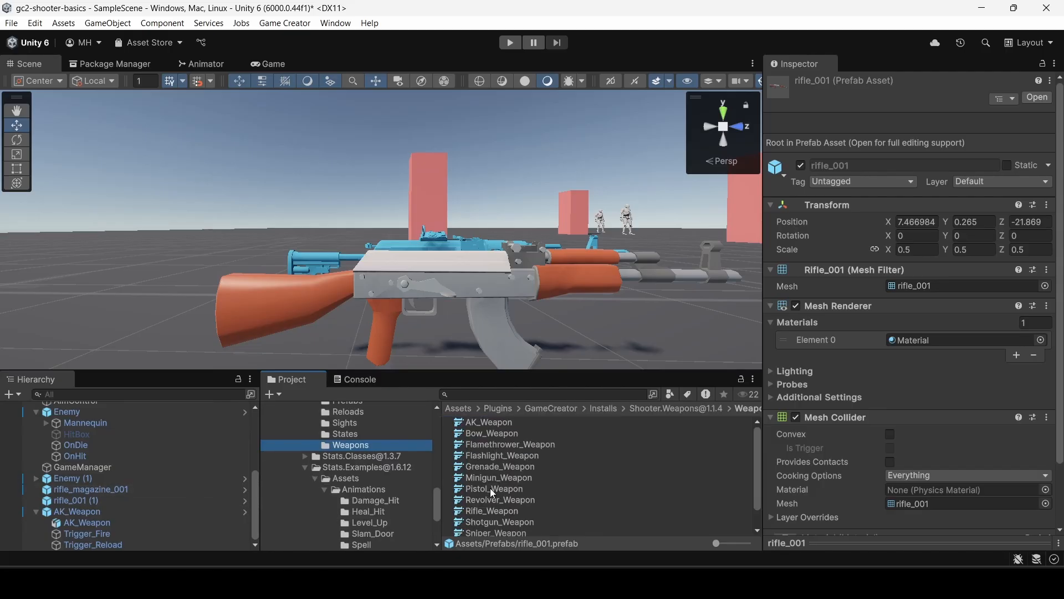
left_click(485, 510)
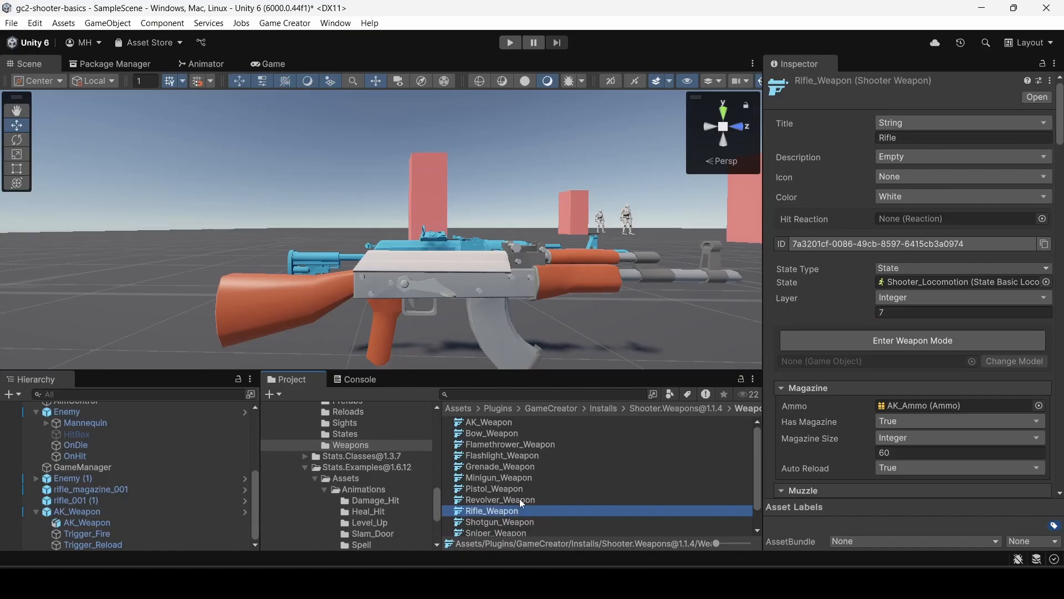
left_click(905, 339)
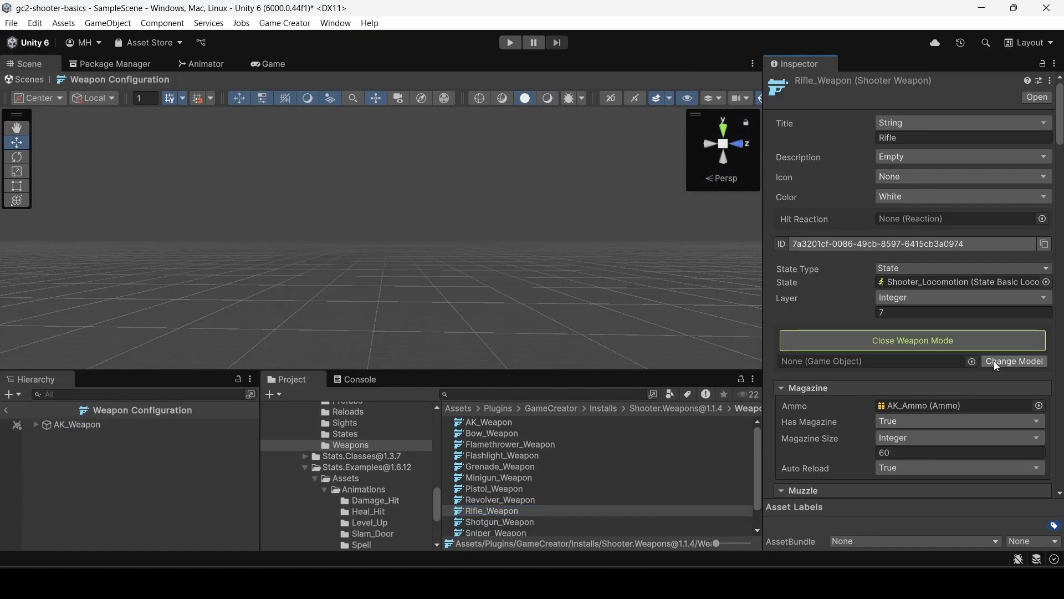
scroll(368, 473, "up", 3)
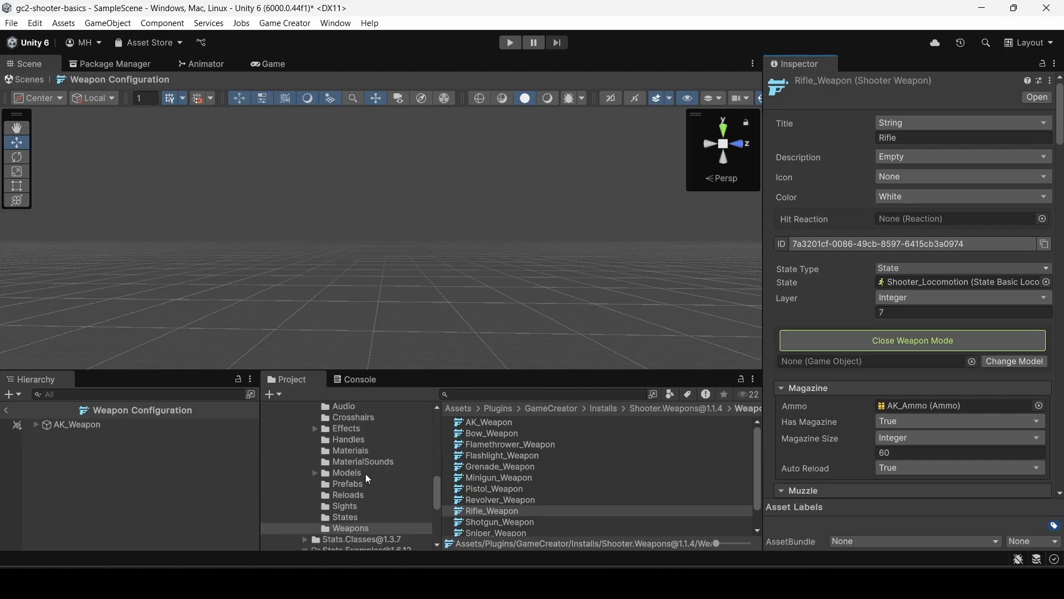
scroll(364, 473, "down", 7)
left_click(318, 497)
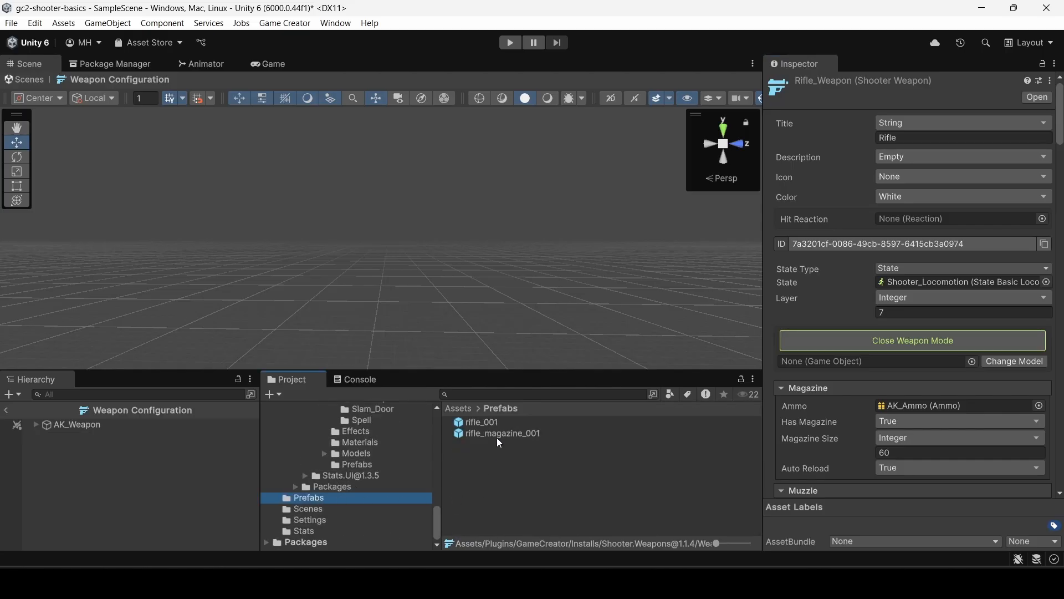
left_click_drag(491, 430, 875, 364)
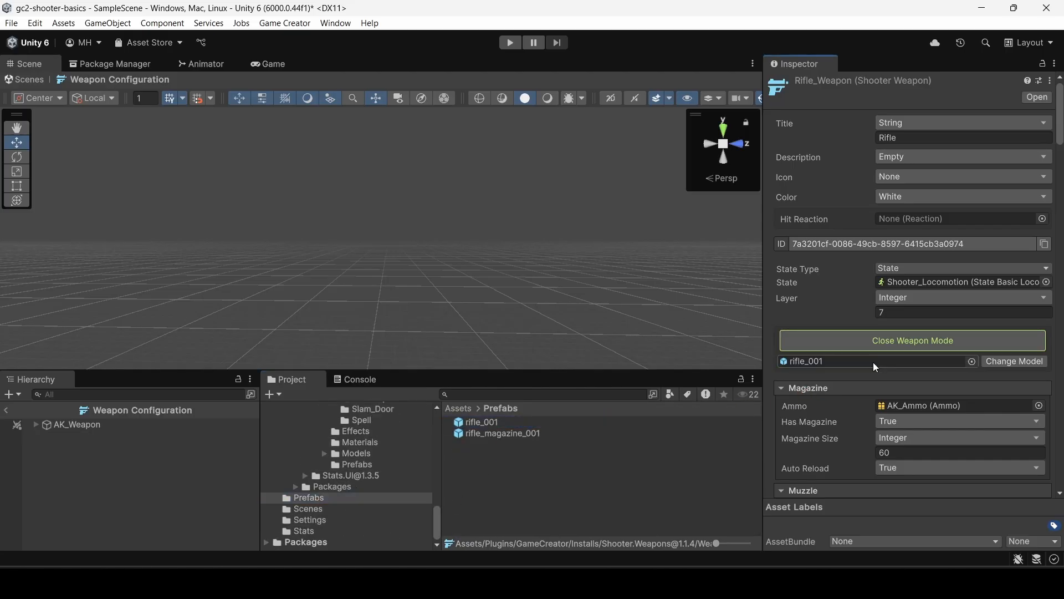
left_click(1004, 363)
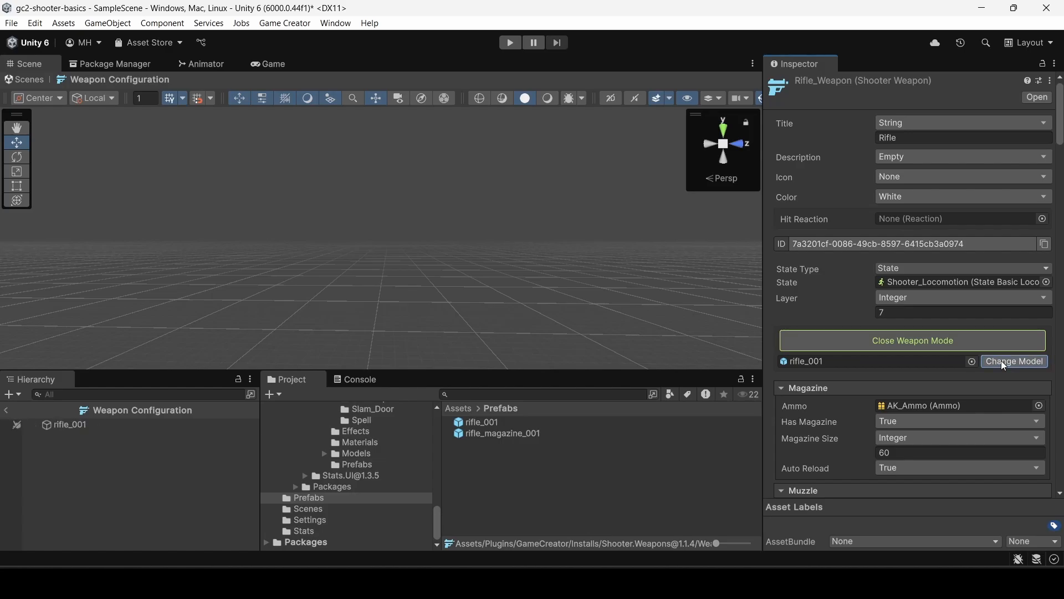
Frame the rifle_001 model in the weapon configuration scene and examine it with its weapon gizmos.
left_click(81, 424)
double_click(81, 424)
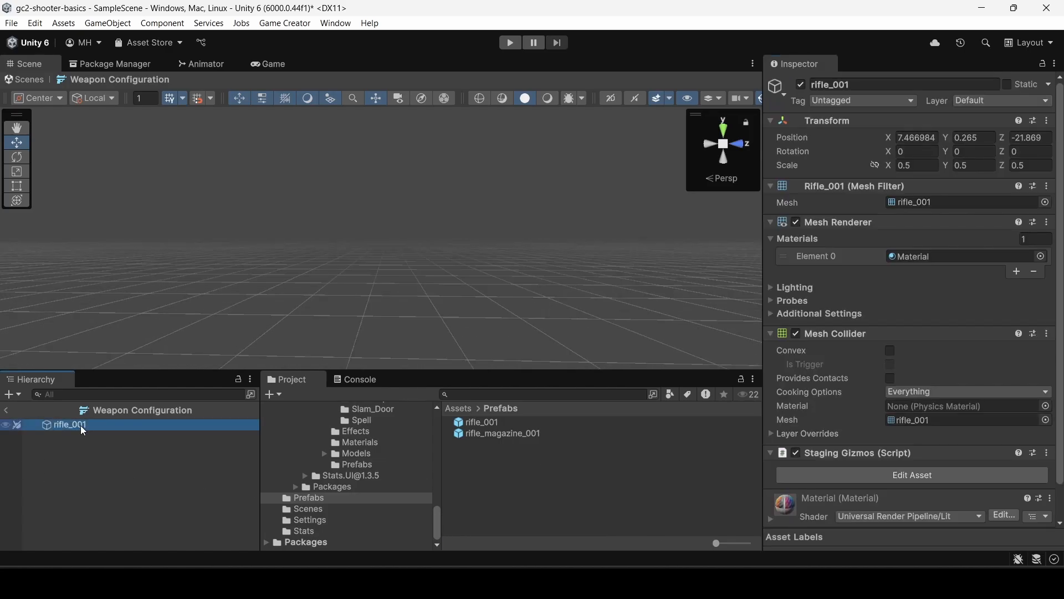
right_click_drag(272, 262, 518, 286)
key("w")
key("s")
key("e")
key("w")
key("d")
key("a")
key("d")
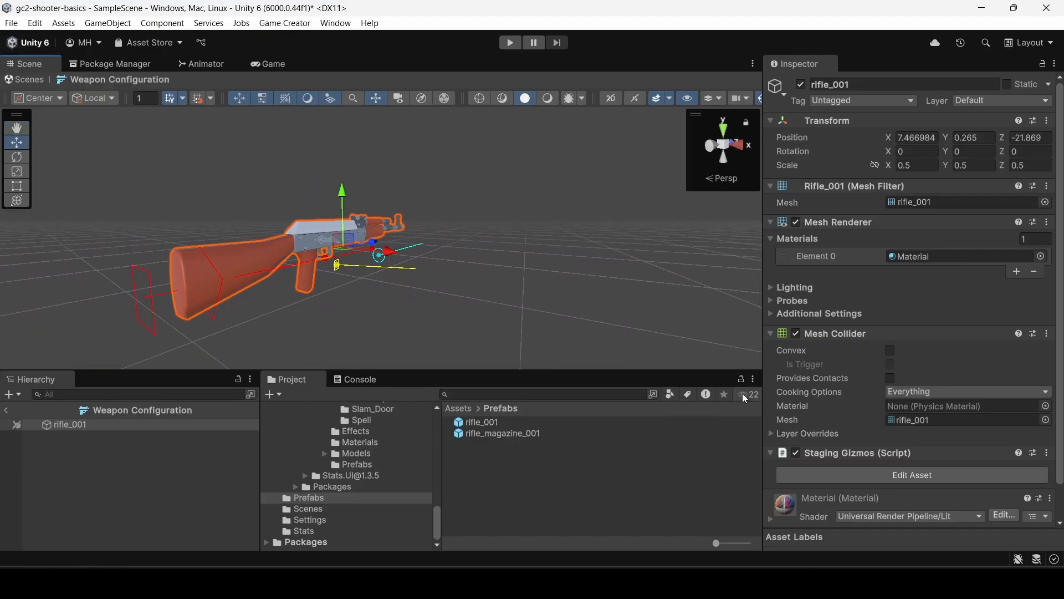
left_click(372, 465)
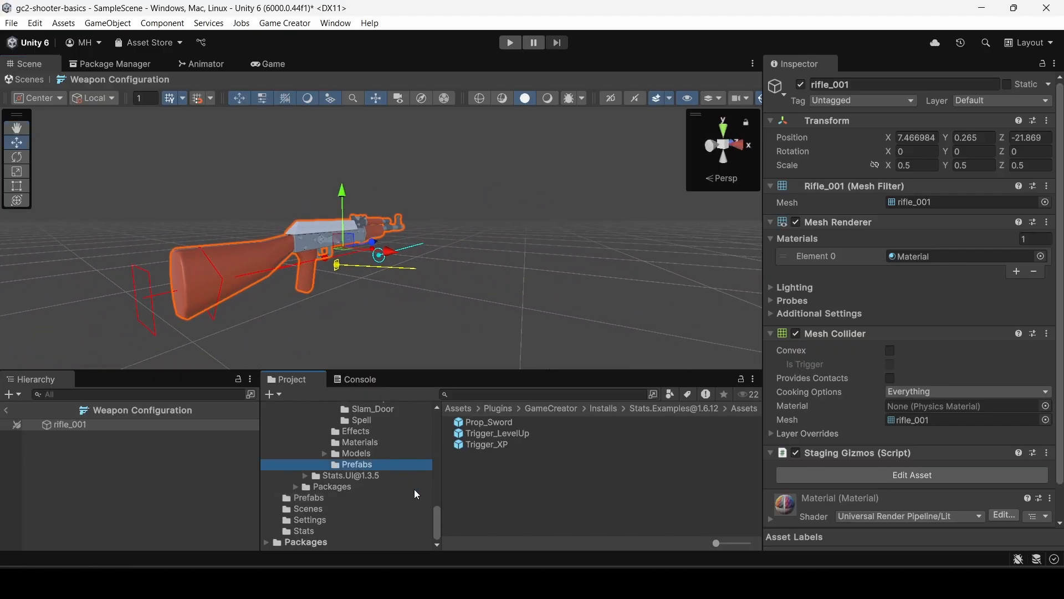
left_click_drag(440, 518, 437, 494)
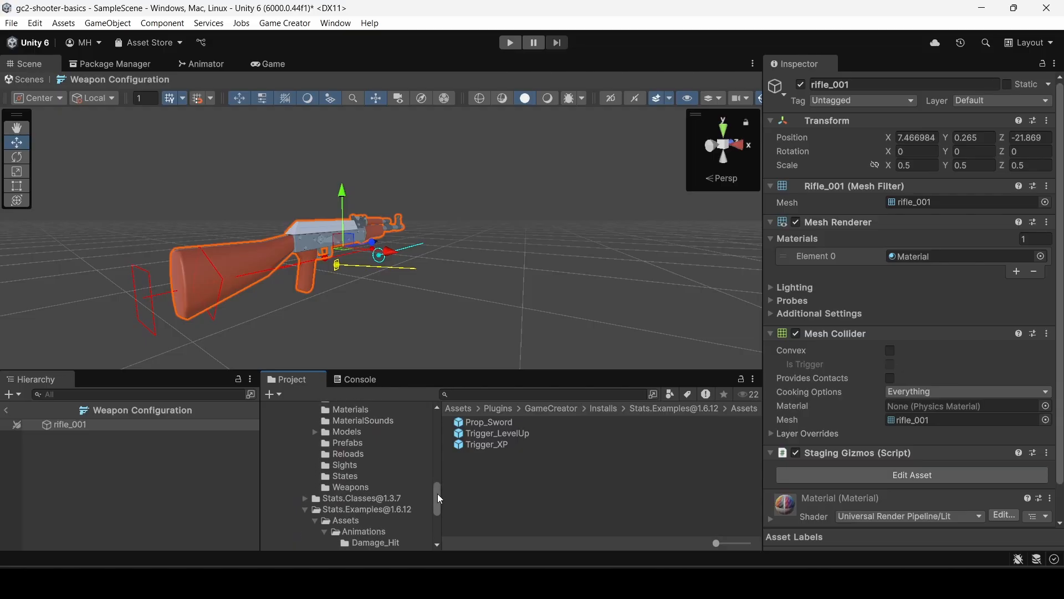
left_click(358, 487)
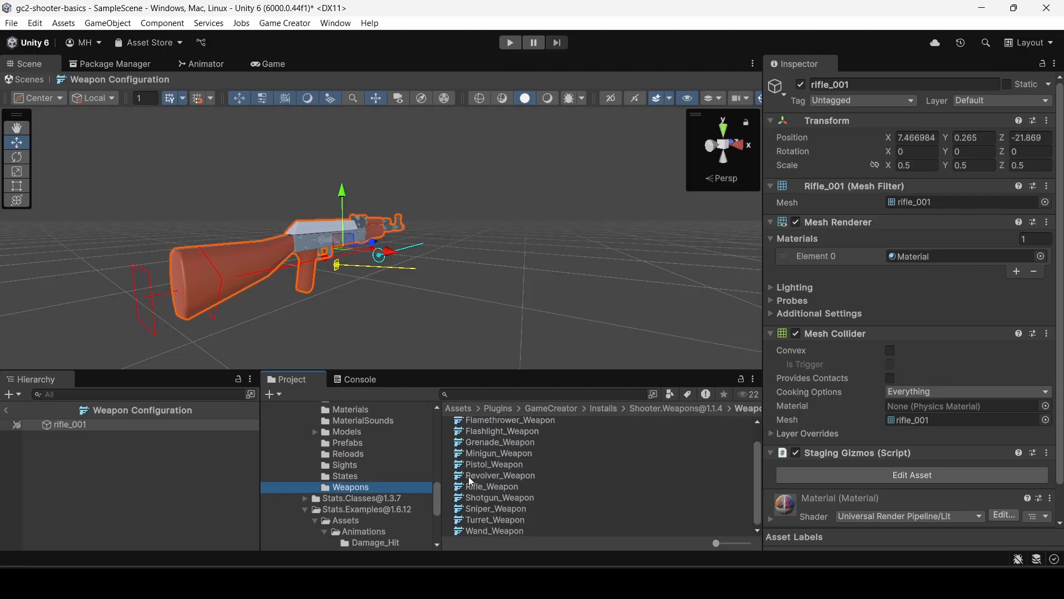
left_click(470, 484)
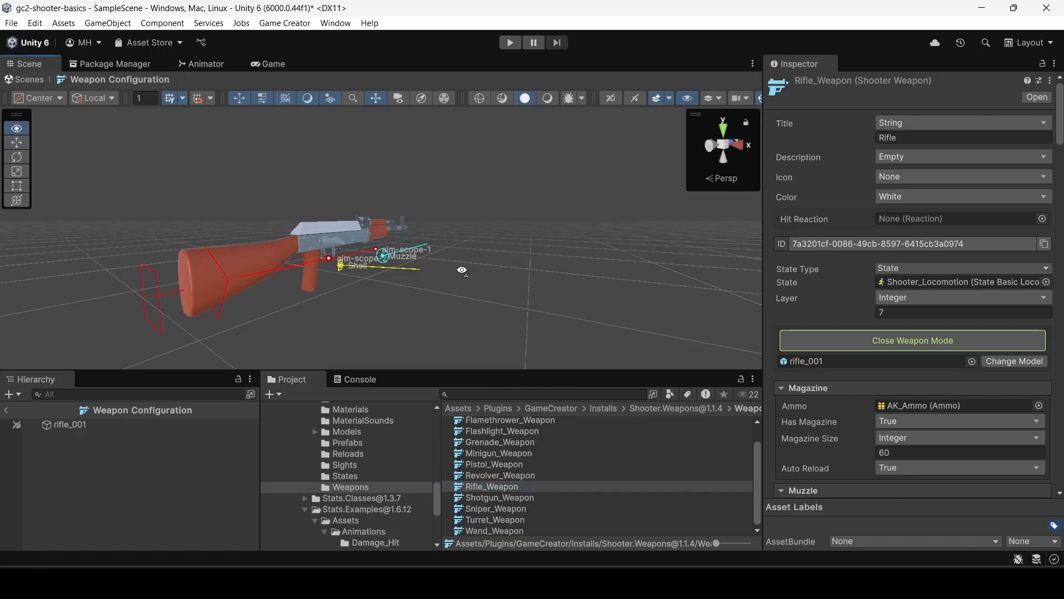
key("d")
right_click_drag(461, 270, 313, 289)
key("w")
key("w")
key("s")
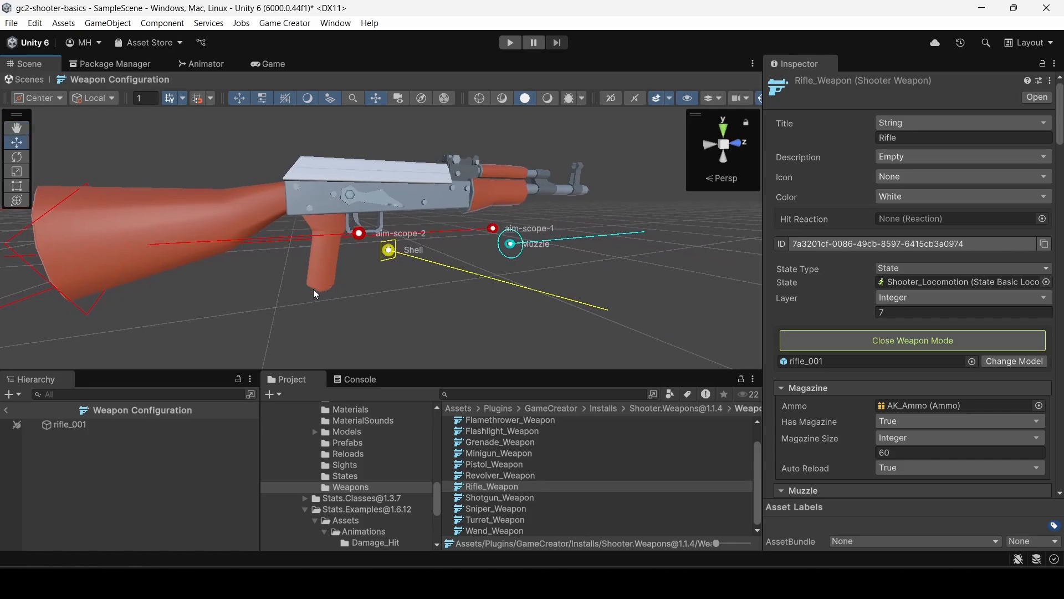
Move the Shell point up, sideways and forward onto the front of the rifle's top cover, just behind the rear sight.
left_click(390, 252)
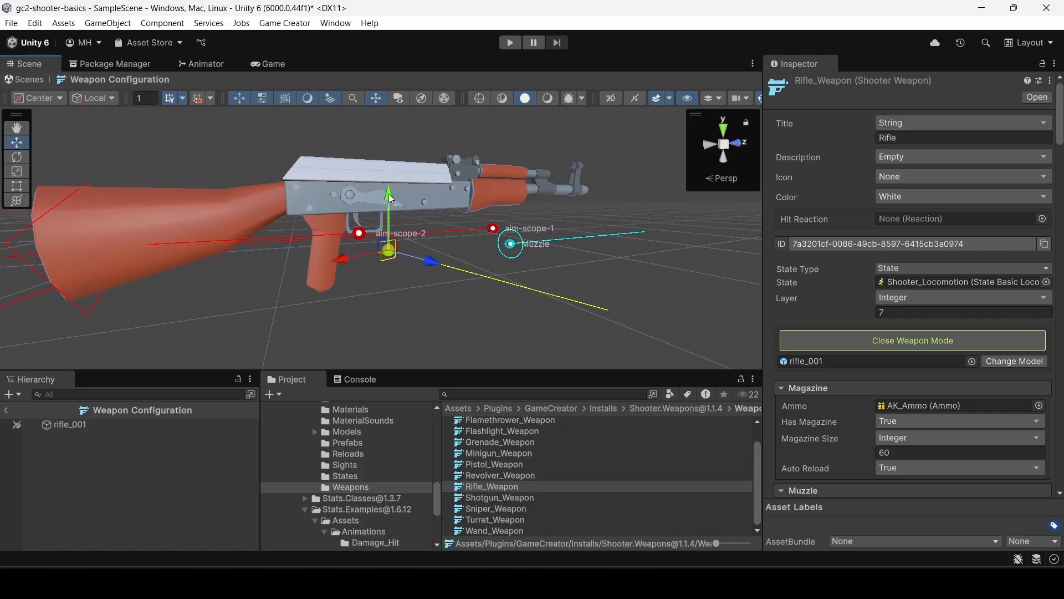
left_click_drag(390, 199, 384, 115)
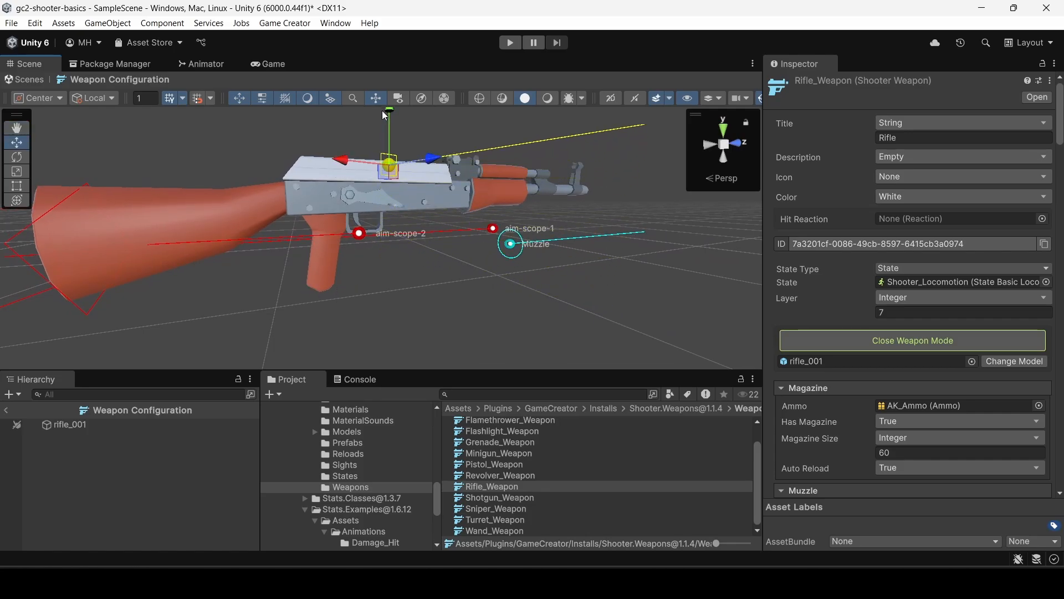
right_click_drag(387, 145, 363, 185)
key("s")
key("s")
key("w")
key("s")
key("w")
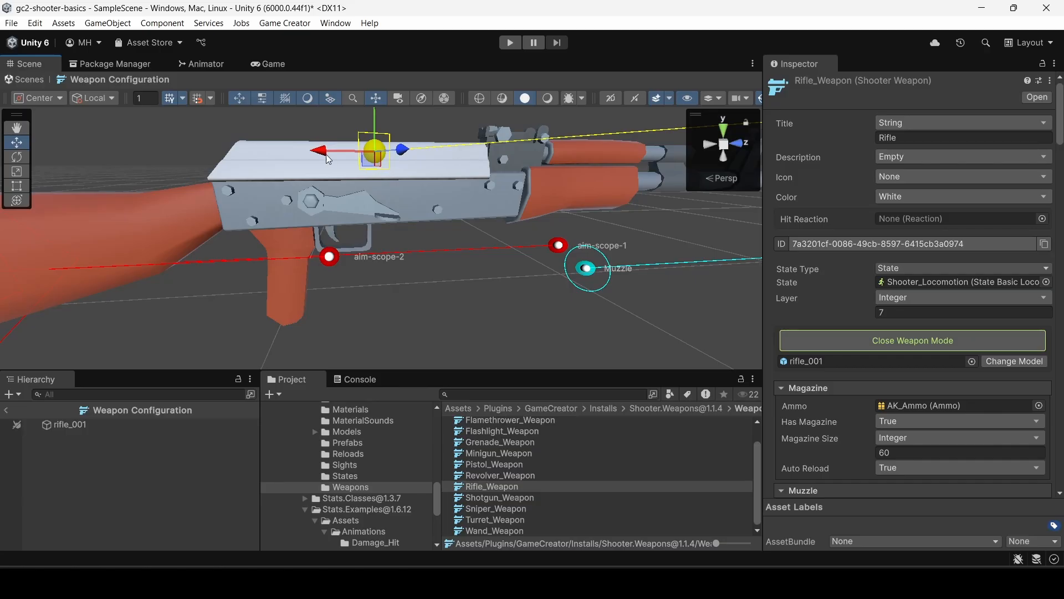
left_click_drag(320, 156, 406, 158)
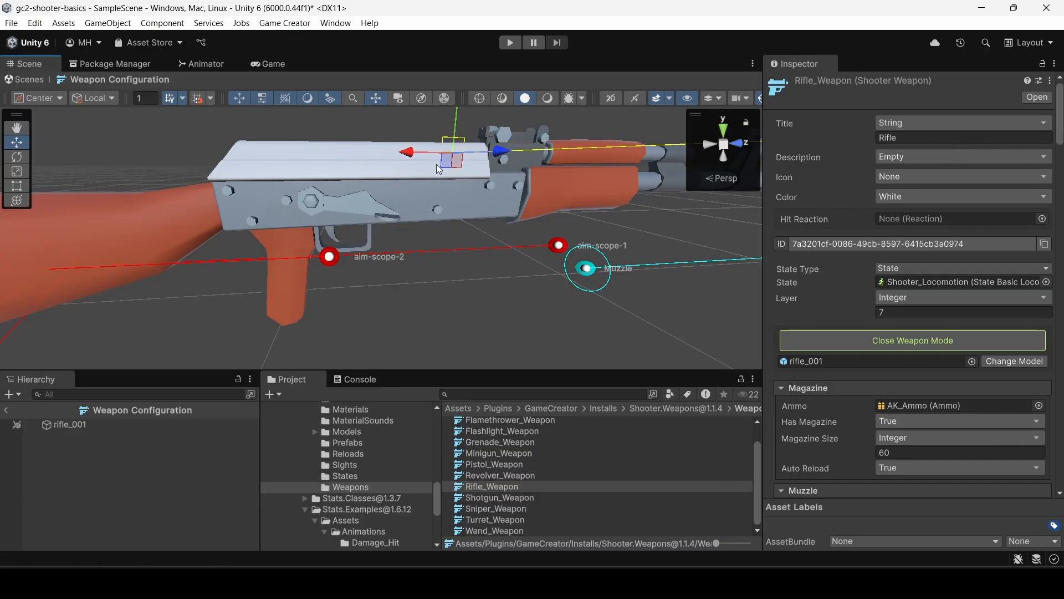
left_click_drag(504, 162, 523, 157)
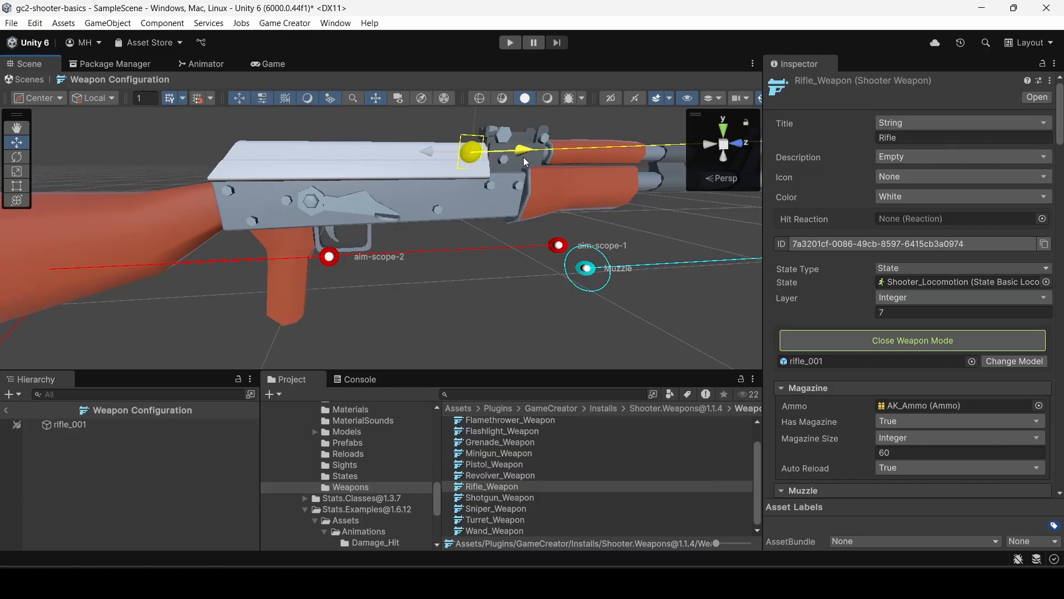
Move the Muzzle point forward and up to the tip of the barrel and check its alignment from above.
right_click_drag(483, 225, 371, 177)
left_click(479, 221)
key("d")
key("s")
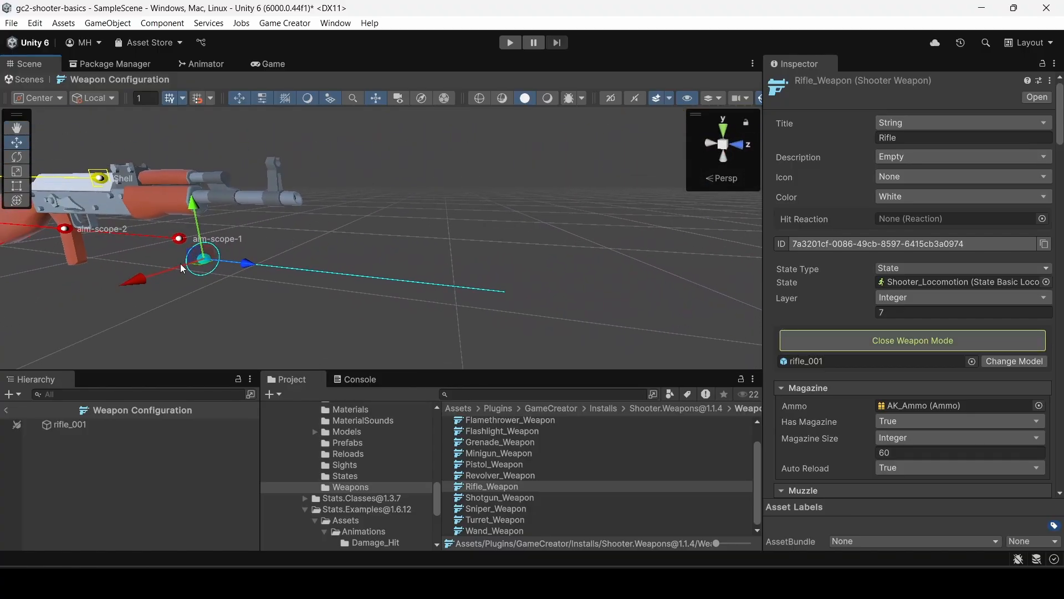
left_click_drag(247, 265, 346, 254)
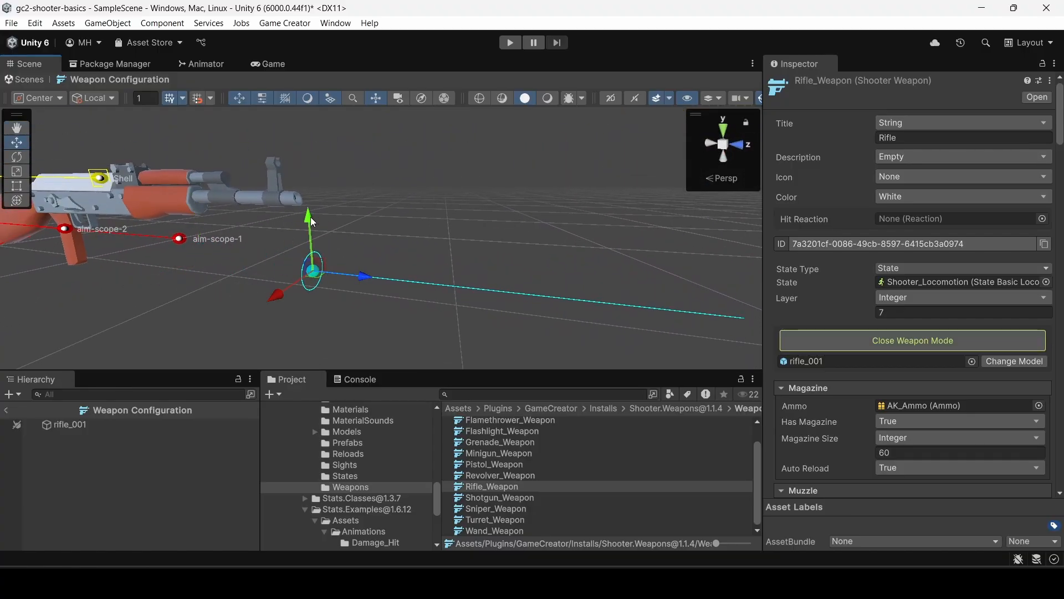
left_click_drag(306, 209, 303, 144)
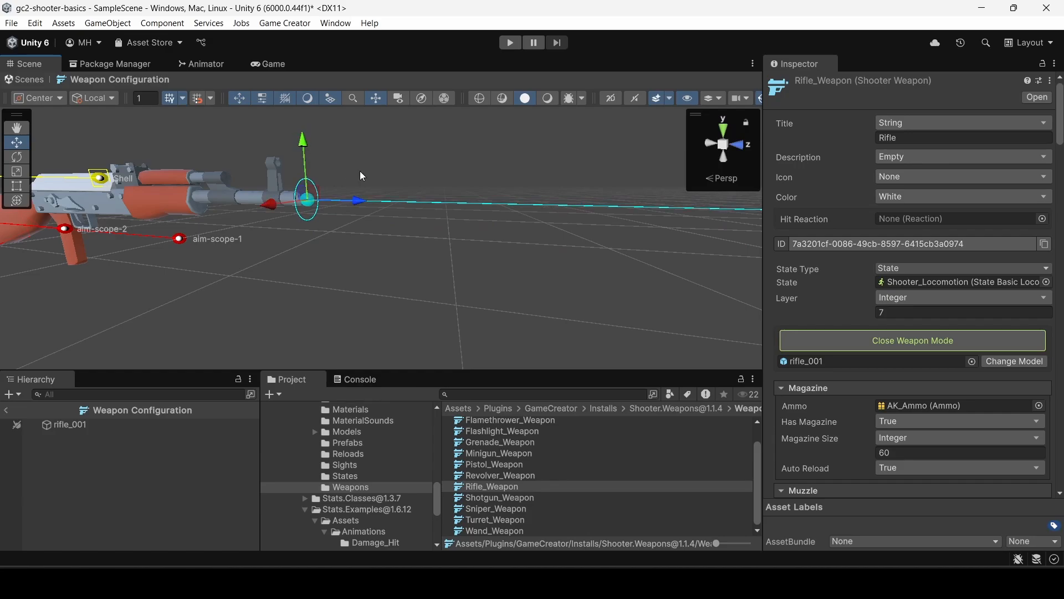
key("d")
right_click_drag(417, 178, 477, 308)
key("a")
key("w")
key("e")
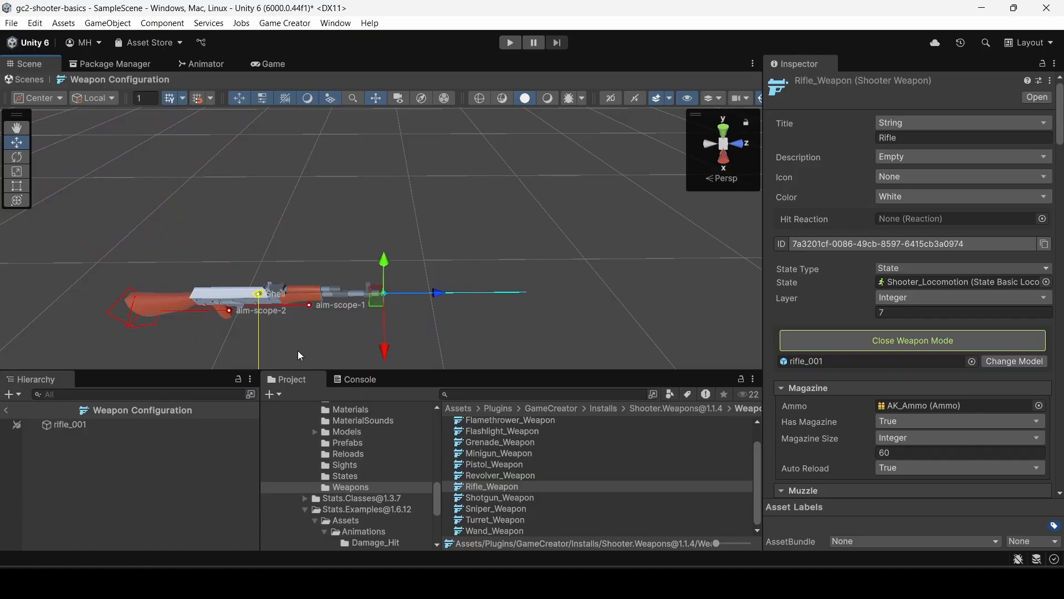
Close weapon mode and remove the aim-scope-2, aim-top-down and aim-sidescroll entries from Rifle_Weapon's Sights list.
right_click_drag(299, 355, 416, 226)
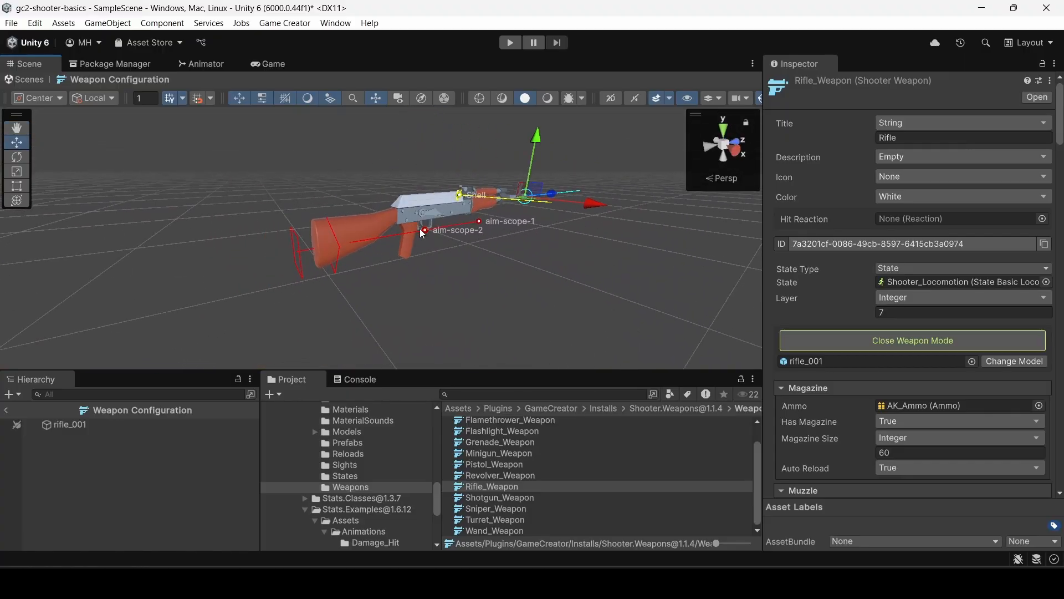
scroll(909, 354, "down", 3)
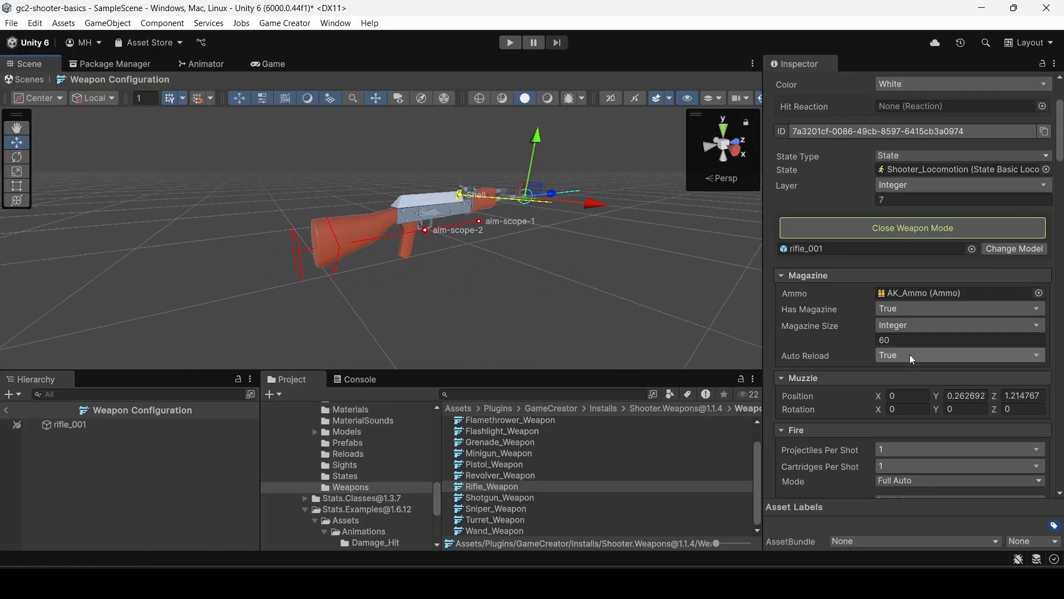
left_click(856, 228)
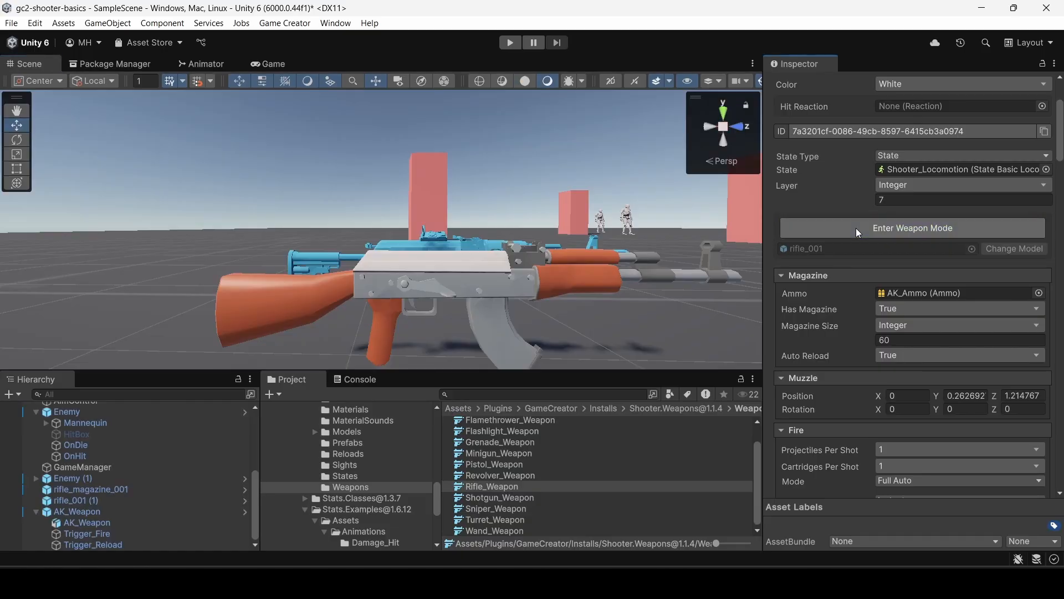
scroll(844, 294, "down", 5)
scroll(845, 322, "down", 20)
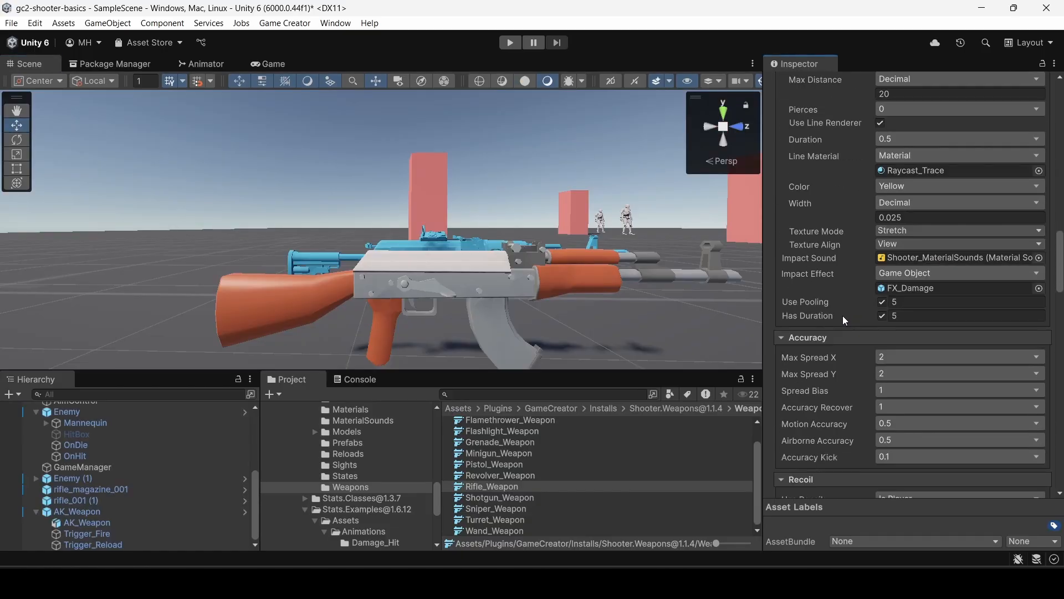
scroll(841, 313, "down", 5)
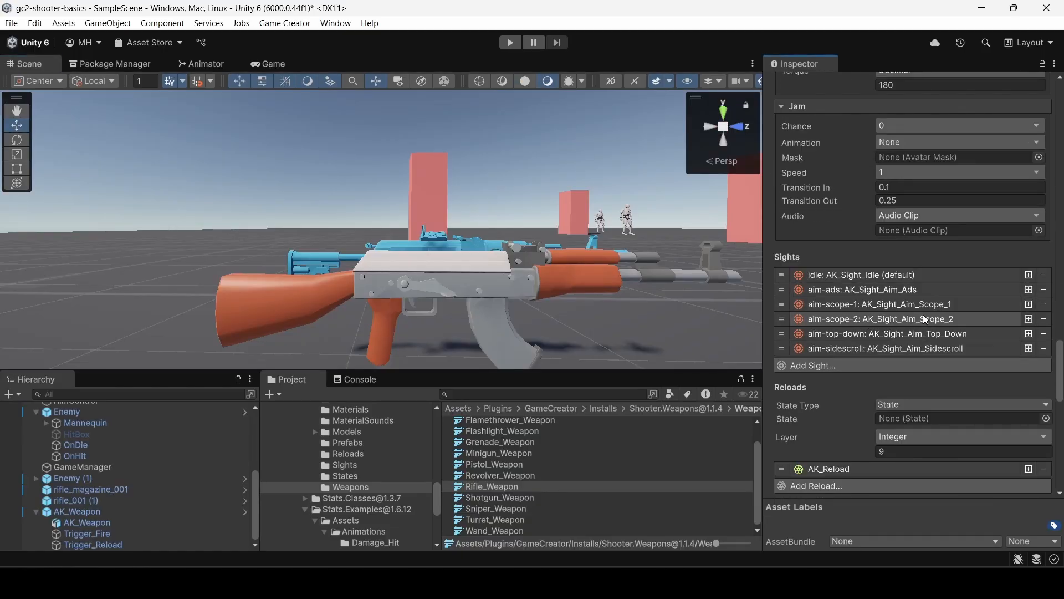
left_click(1044, 320)
left_click(1044, 319)
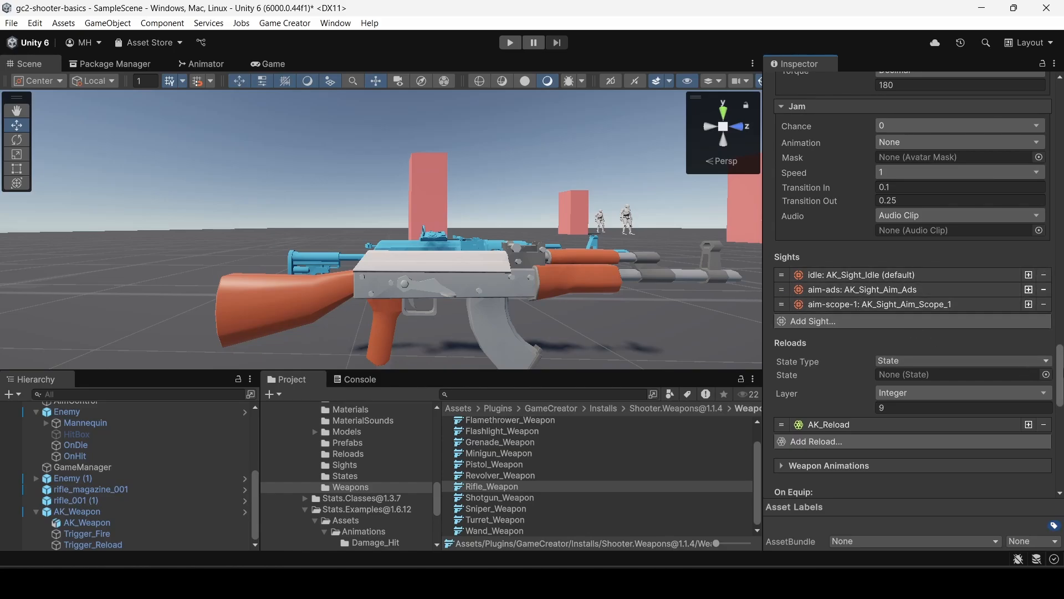
Re-enter weapon mode for Rifle_Weapon and frame the rifle with its aim-scope-1 point in view.
left_click_drag(1059, 366, 1053, 131)
left_click(815, 203)
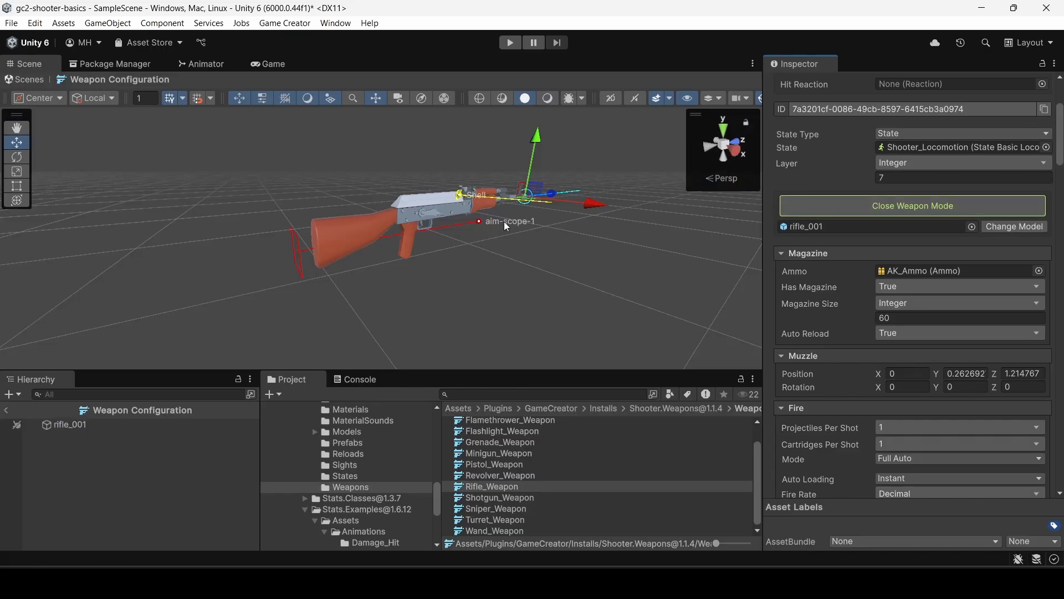
right_click_drag(501, 221, 465, 194)
key("w")
key("s")
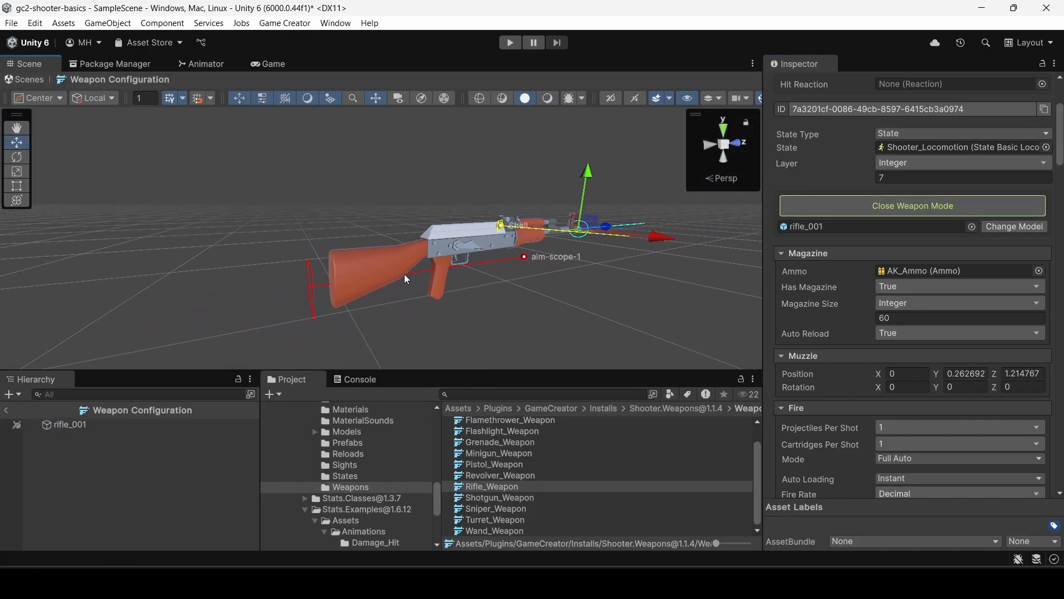
left_click(499, 262)
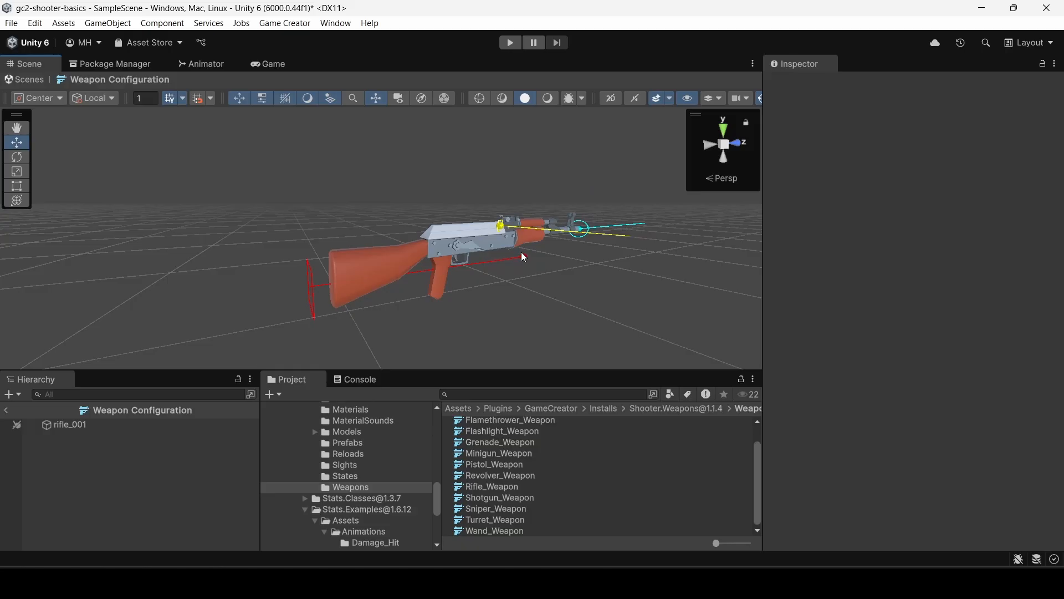
left_click(101, 425)
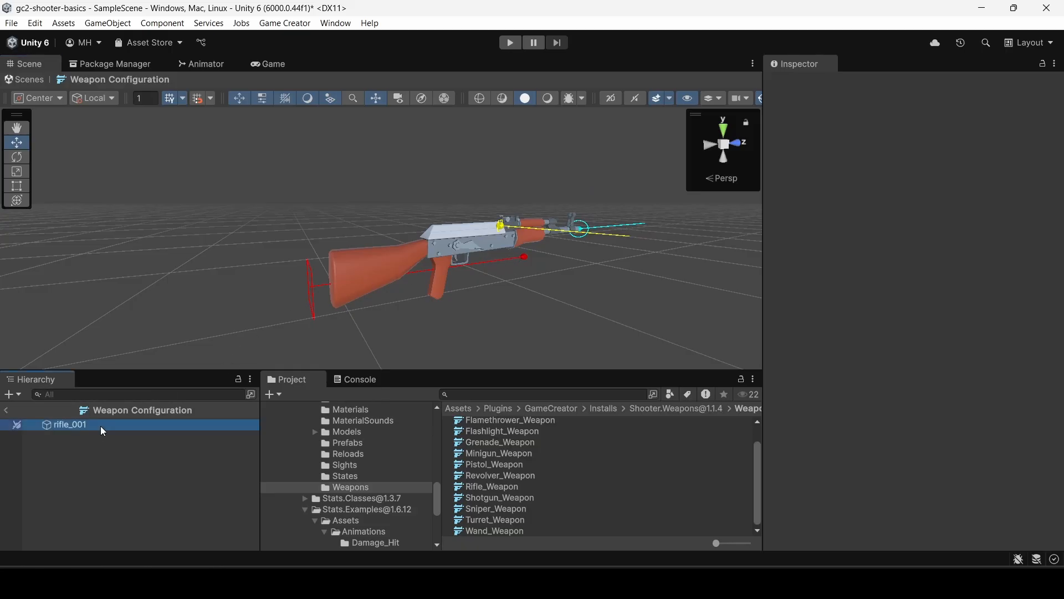
left_click(525, 258)
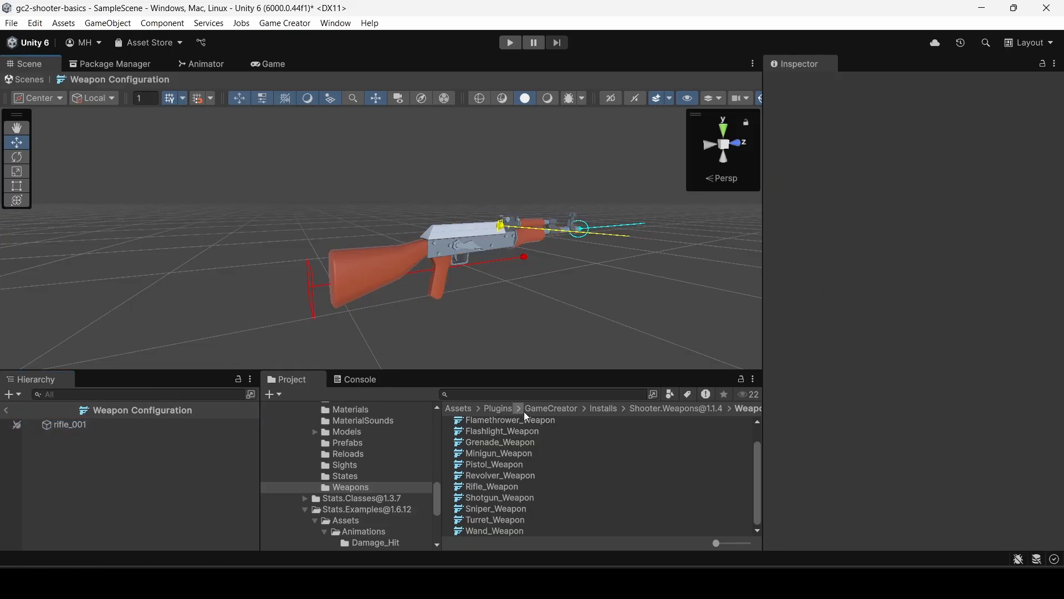
left_click(497, 487)
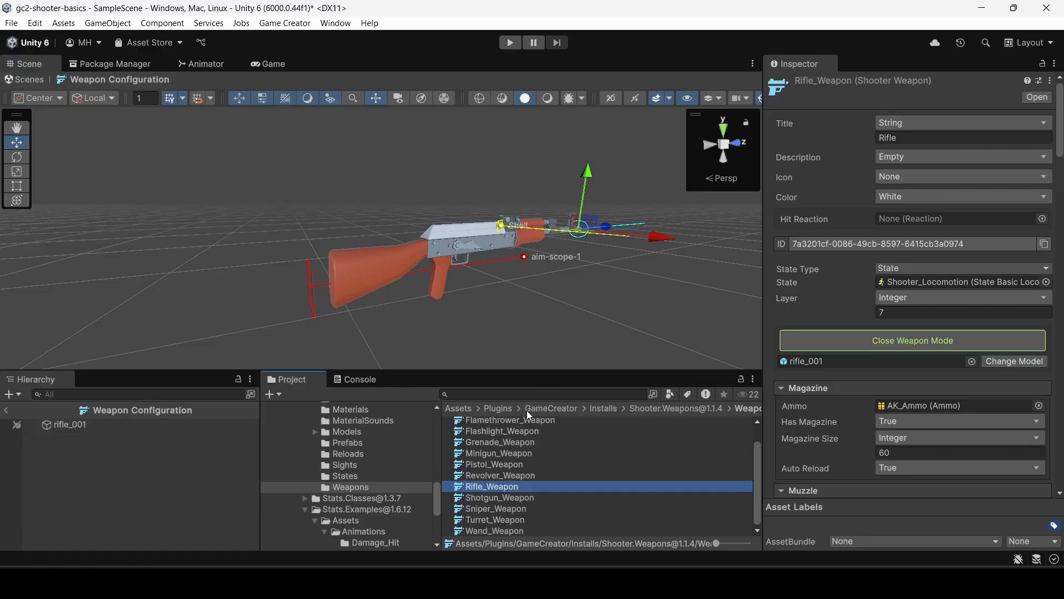
Move the aim-scope-1 point up and forward to just above the handguard, centred on the rifle, and close weapon mode.
left_click(524, 257)
left_click_drag(530, 199, 527, 159)
right_click_drag(519, 160, 398, 237)
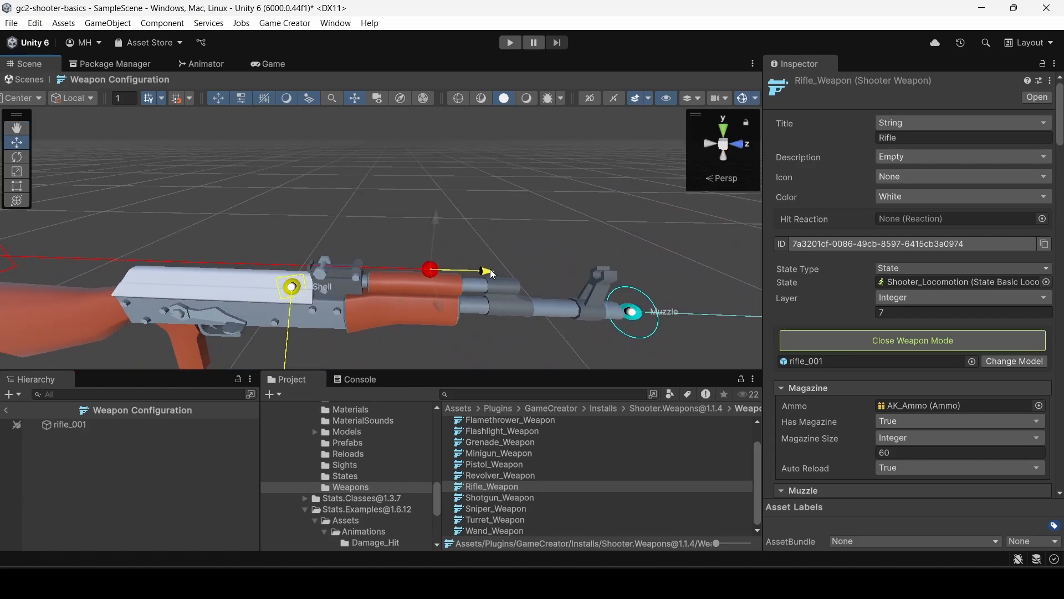
right_click_drag(400, 227, 499, 272)
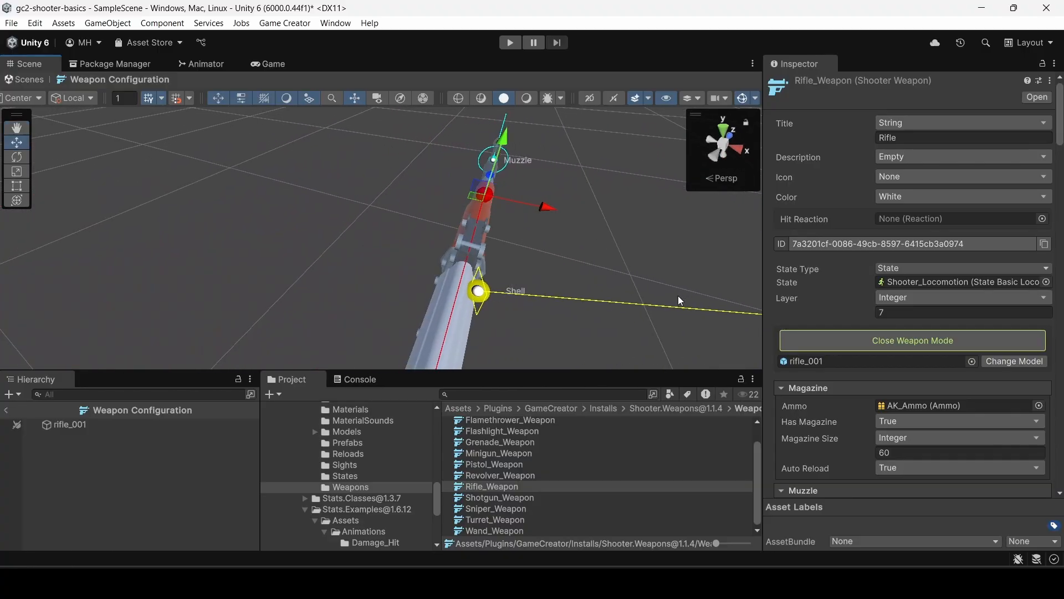
left_click(856, 339)
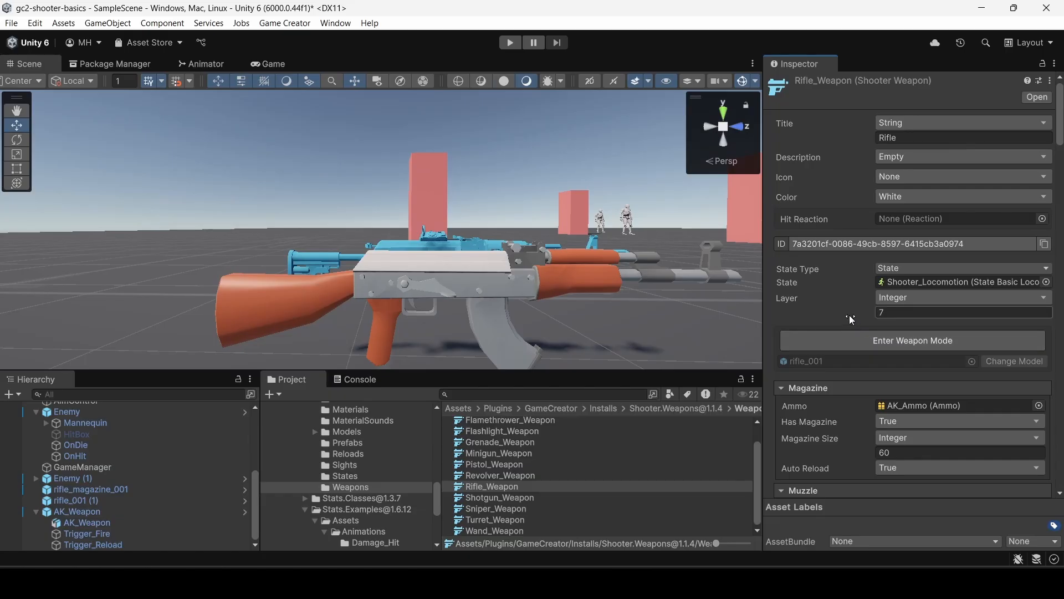
Review Rifle_Weapon's fire, projectile, accuracy, shell, jam and sight settings, and expand the AK_Reload entry under Reloads.
scroll(854, 311, "down", 10)
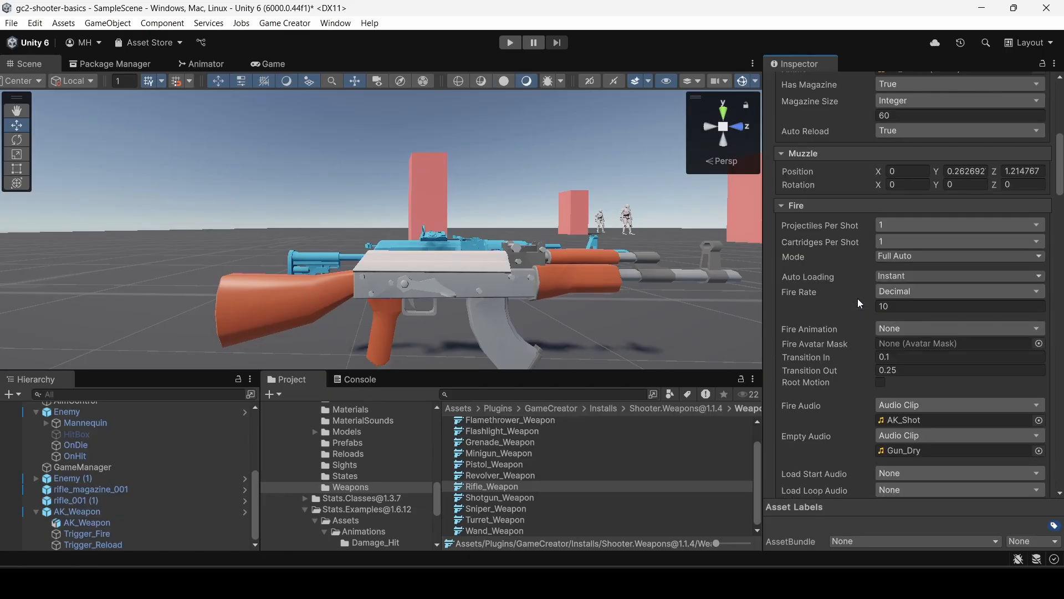
scroll(857, 298, "down", 5)
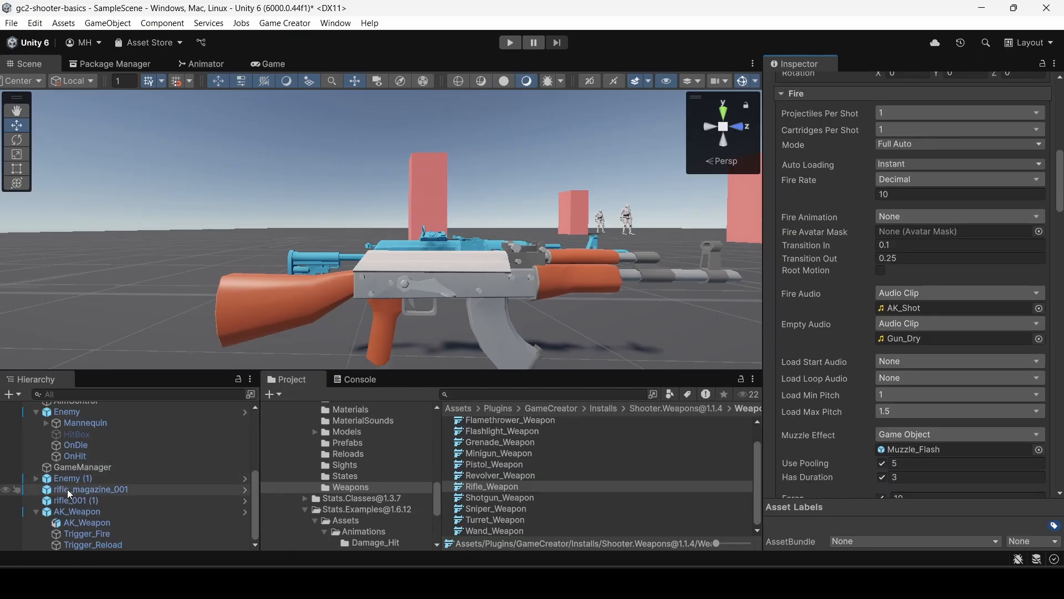
scroll(843, 315, "down", 6)
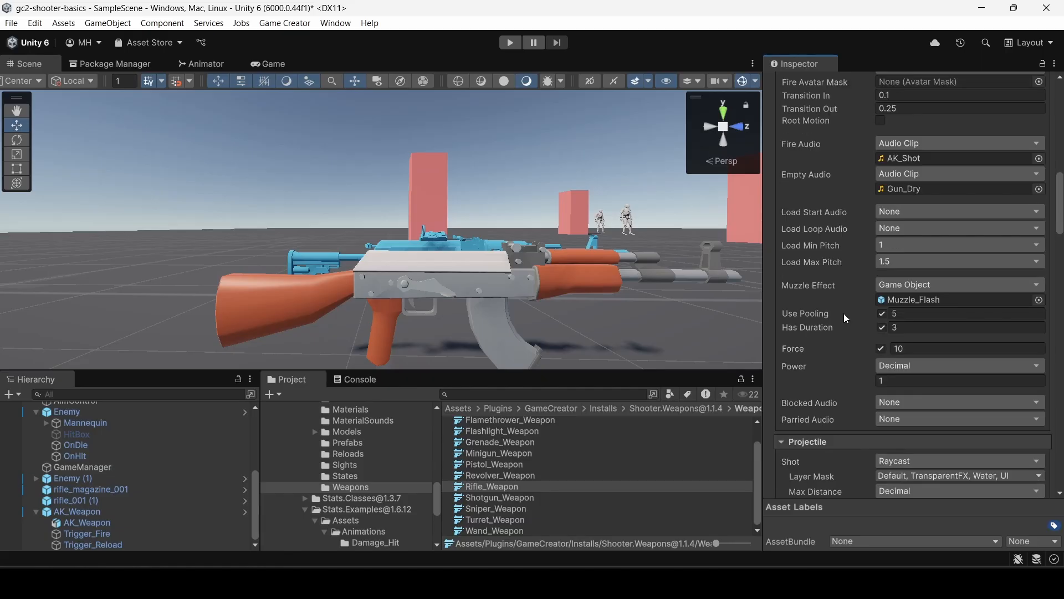
scroll(844, 313, "down", 18)
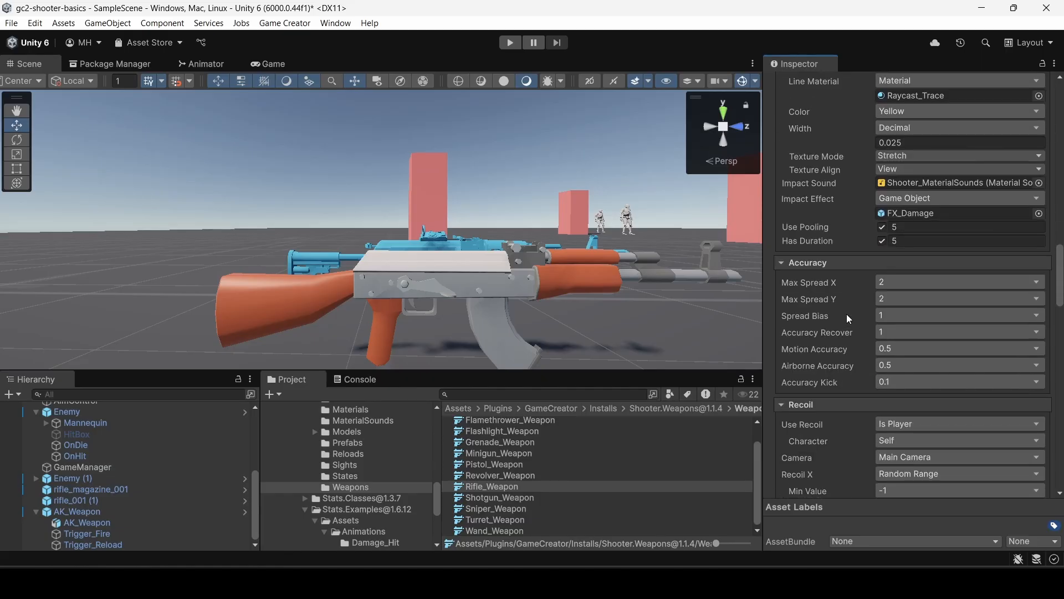
scroll(844, 313, "down", 20)
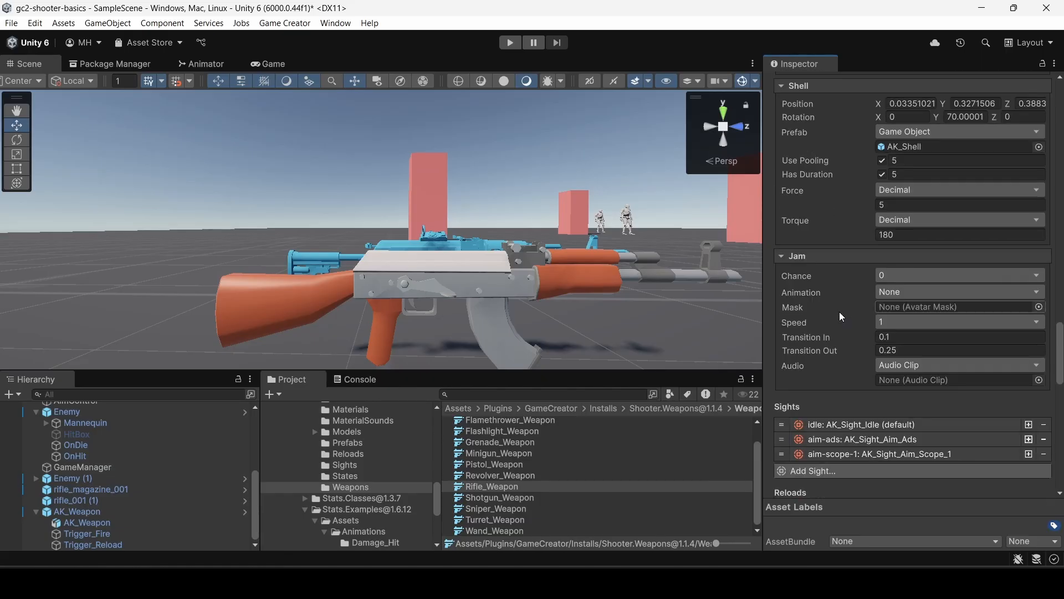
scroll(840, 311, "down", 7)
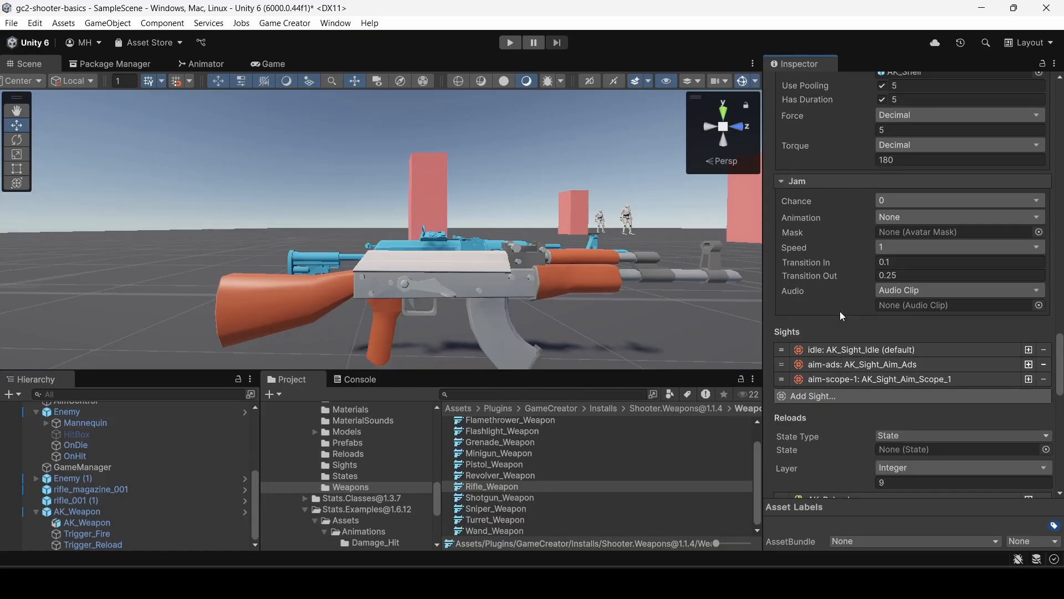
scroll(839, 302, "down", 4)
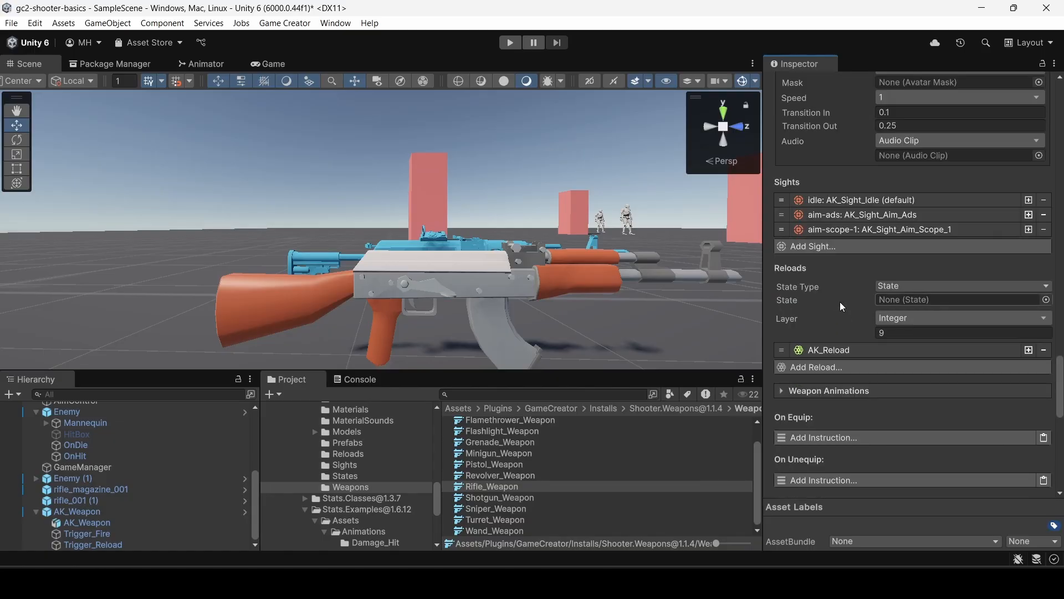
scroll(843, 253, "down", 2)
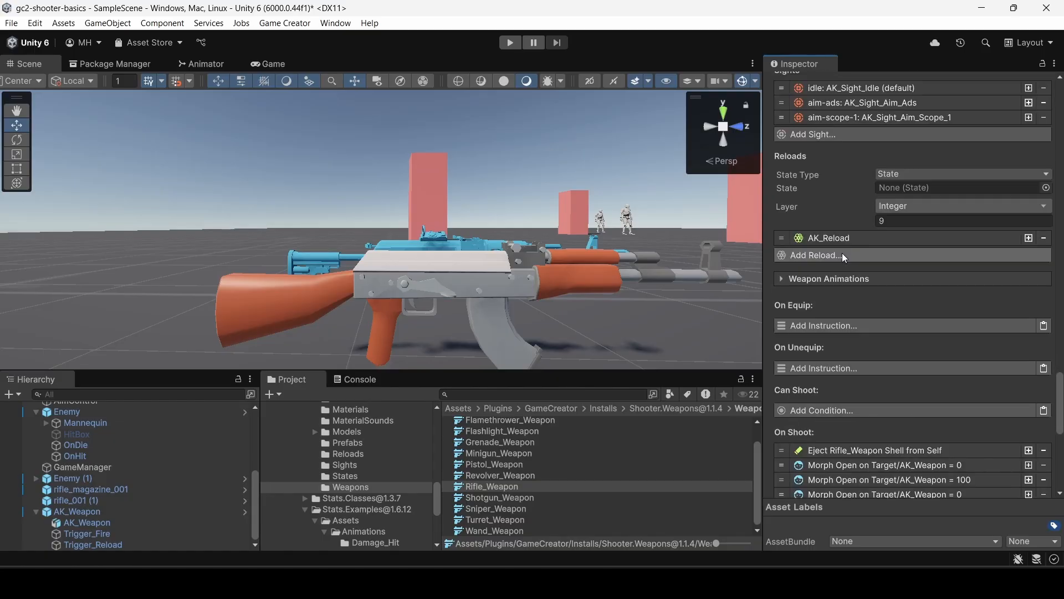
left_click(836, 238)
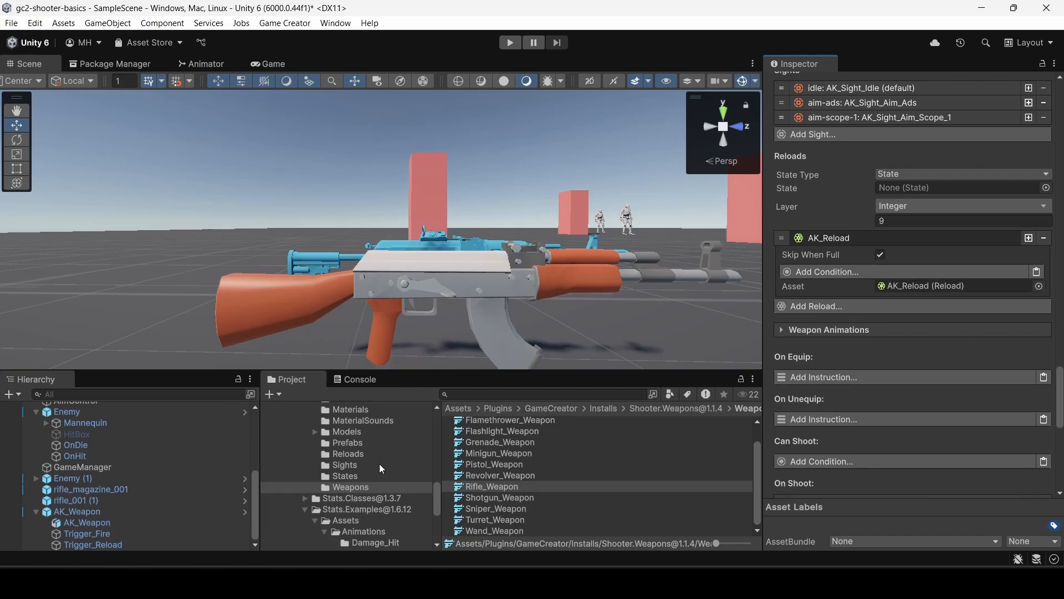
Duplicate the AK_Reload asset in the Reloads folder and name the copy Rifle_Reload.
left_click(358, 454)
left_click(486, 423)
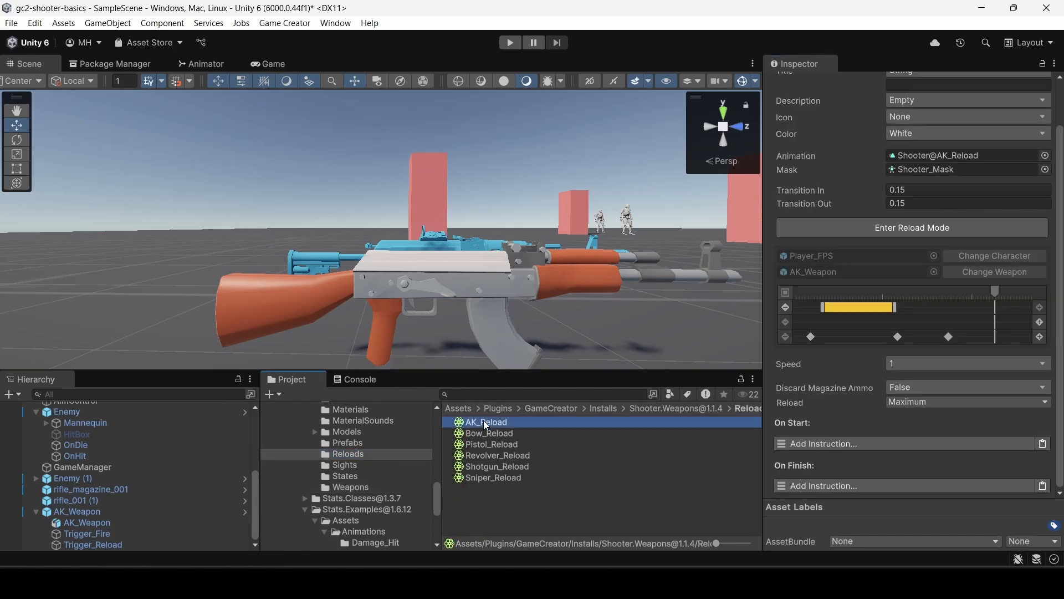
key("ctrl+d")
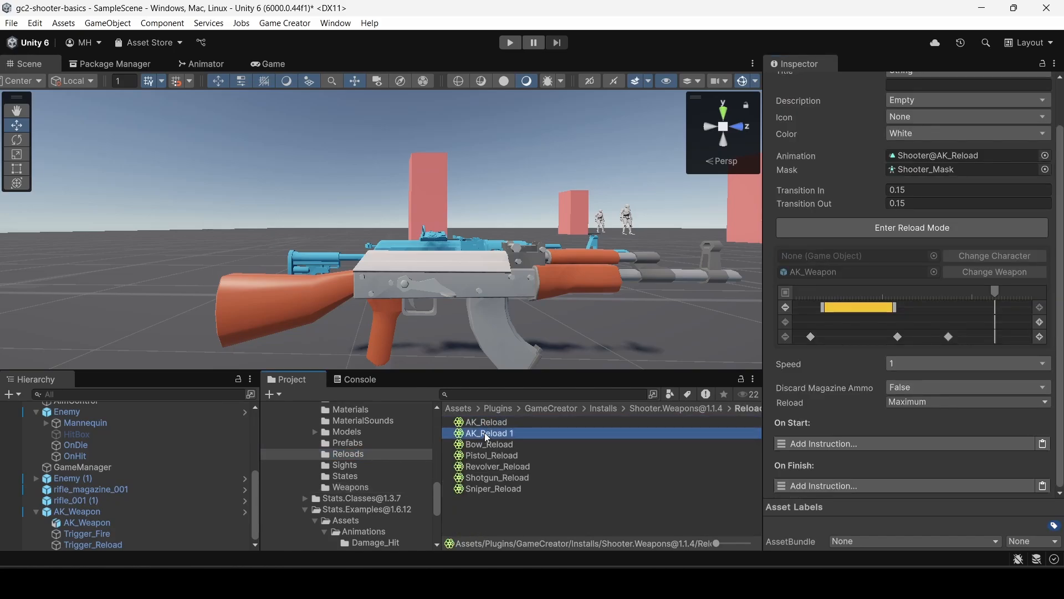
key("F2")
type("Rifle_R")
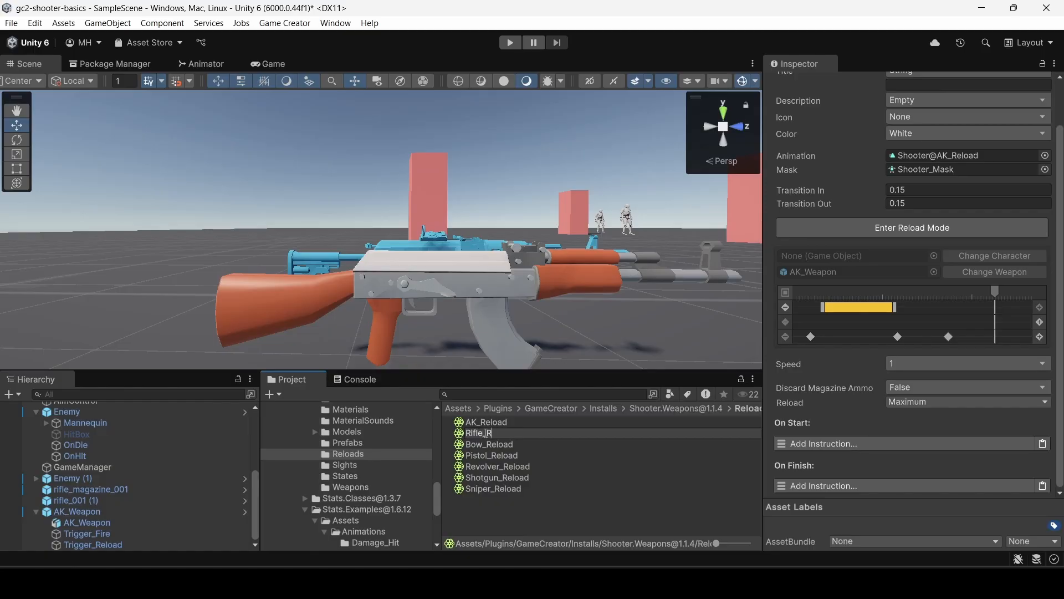
type("eload")
key("Return")
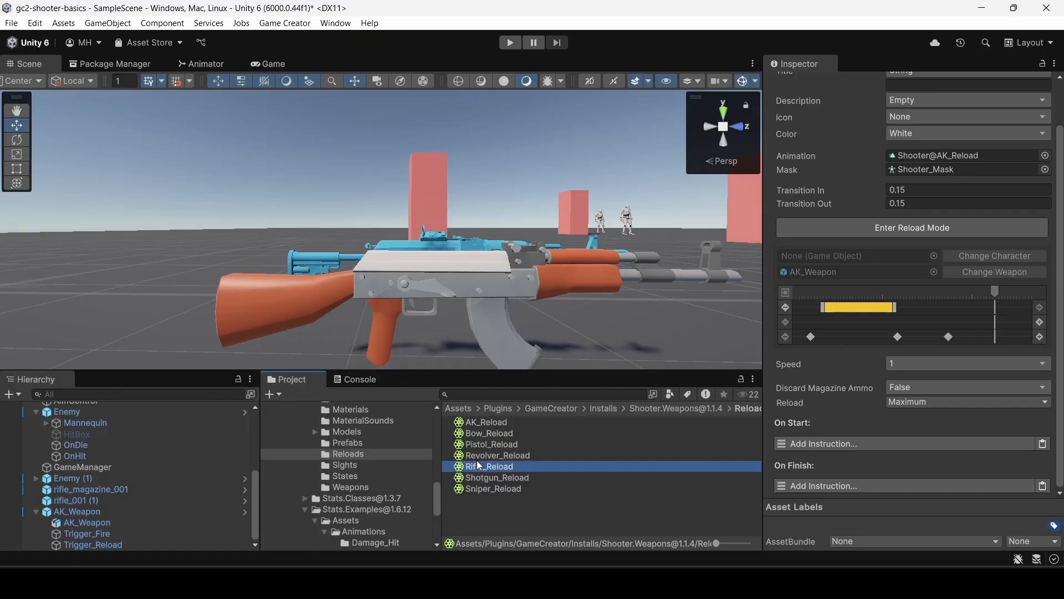
Assign Rifle_Reload as the asset of Rifle_Weapon's reload entry in place of AK_Reload, and open the Rifle_Reload asset's settings.
left_click(350, 486)
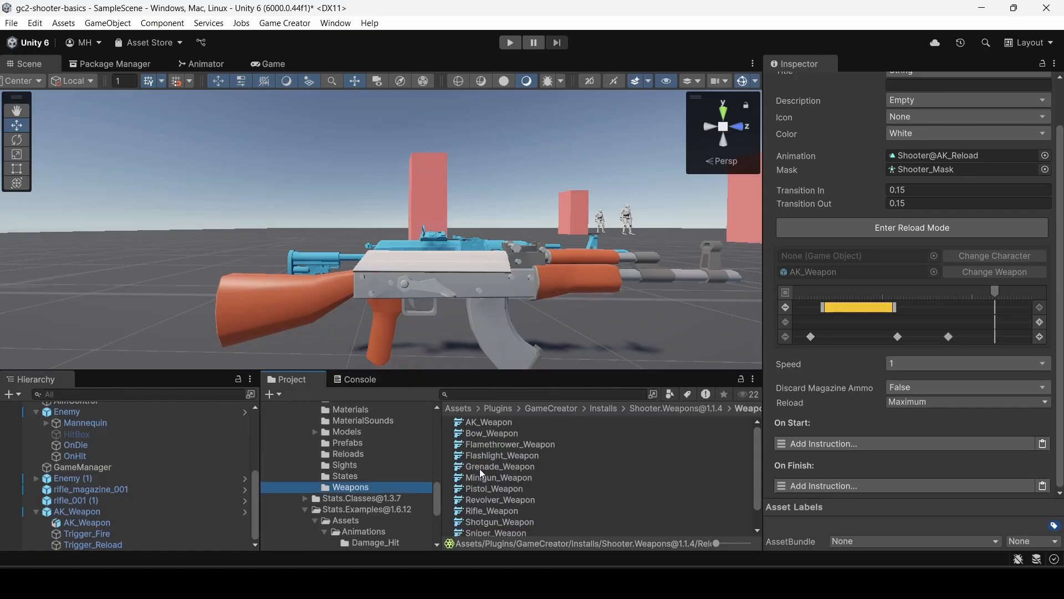
left_click(484, 508)
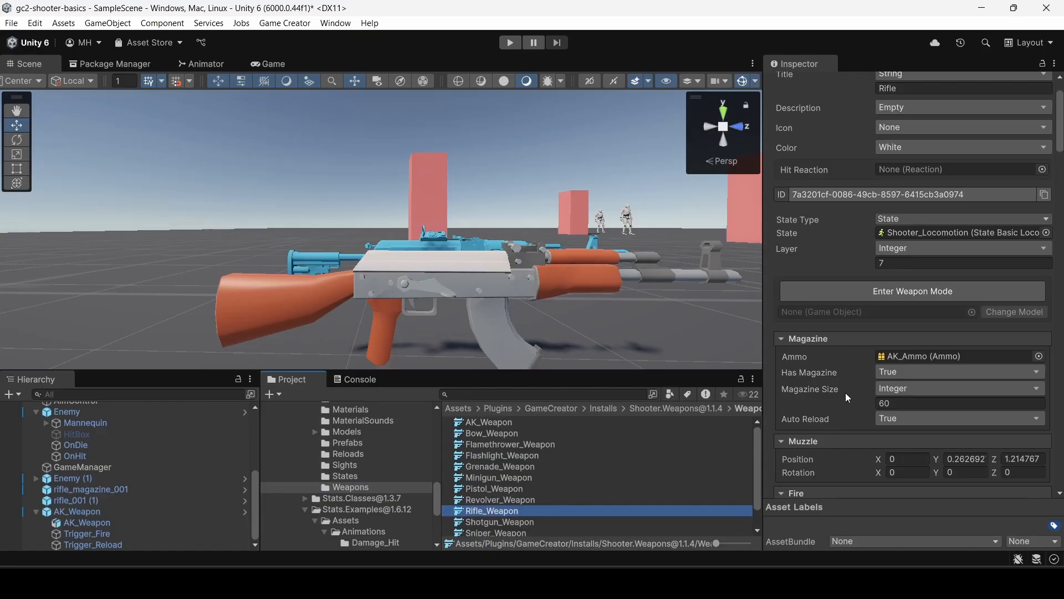
scroll(889, 355, "down", 4)
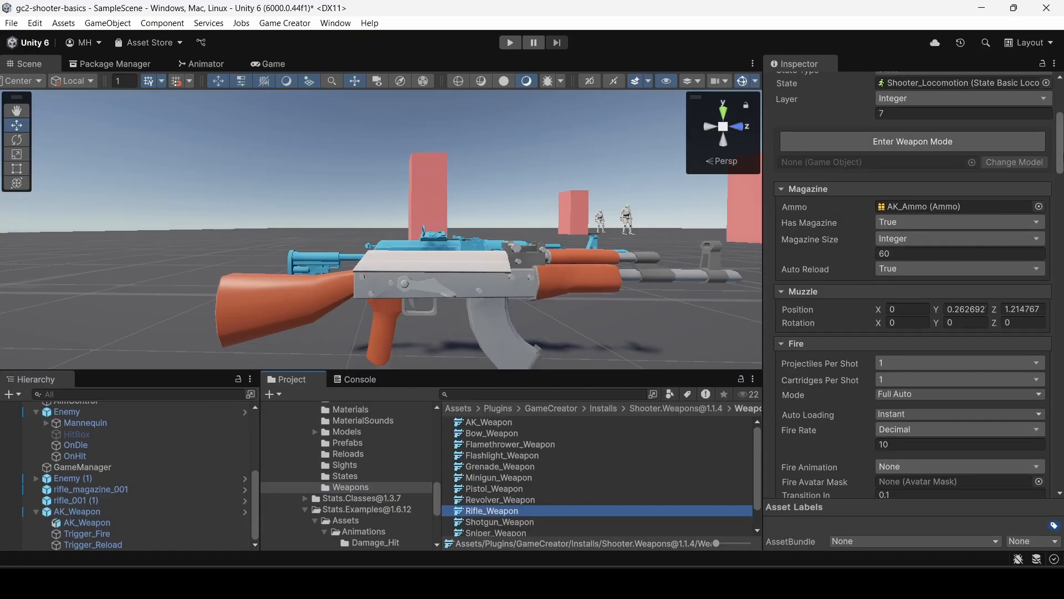
left_click_drag(1062, 157, 1062, 283)
scroll(786, 428, "down", 10)
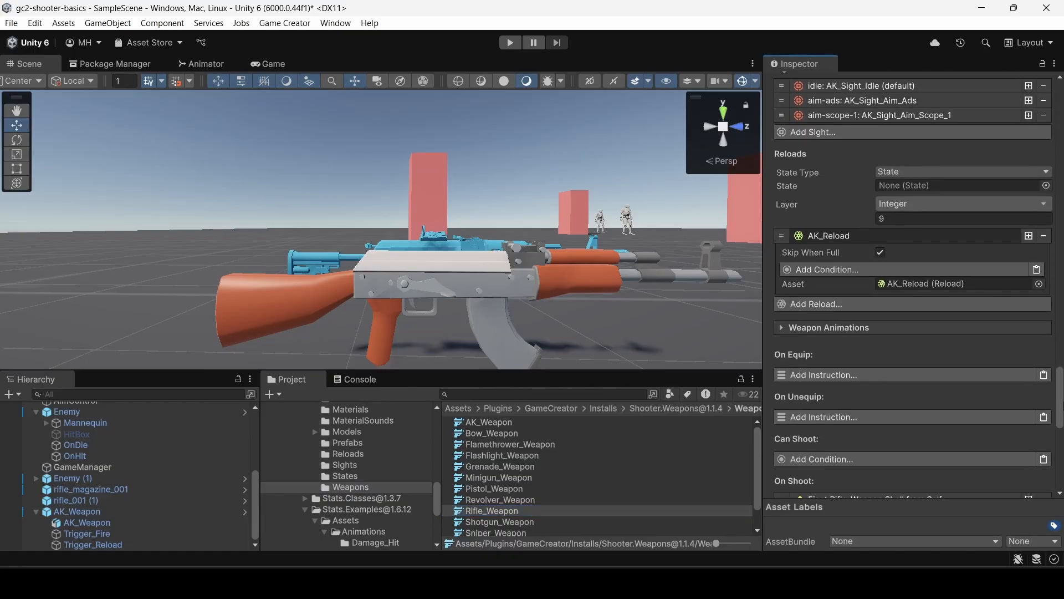
left_click(339, 454)
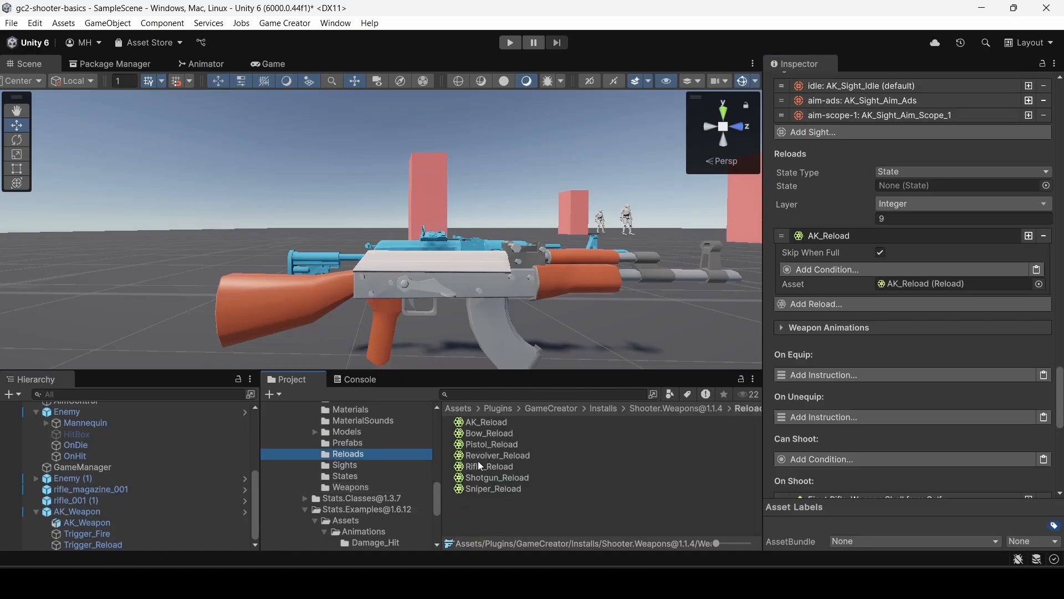
left_click_drag(487, 466, 950, 286)
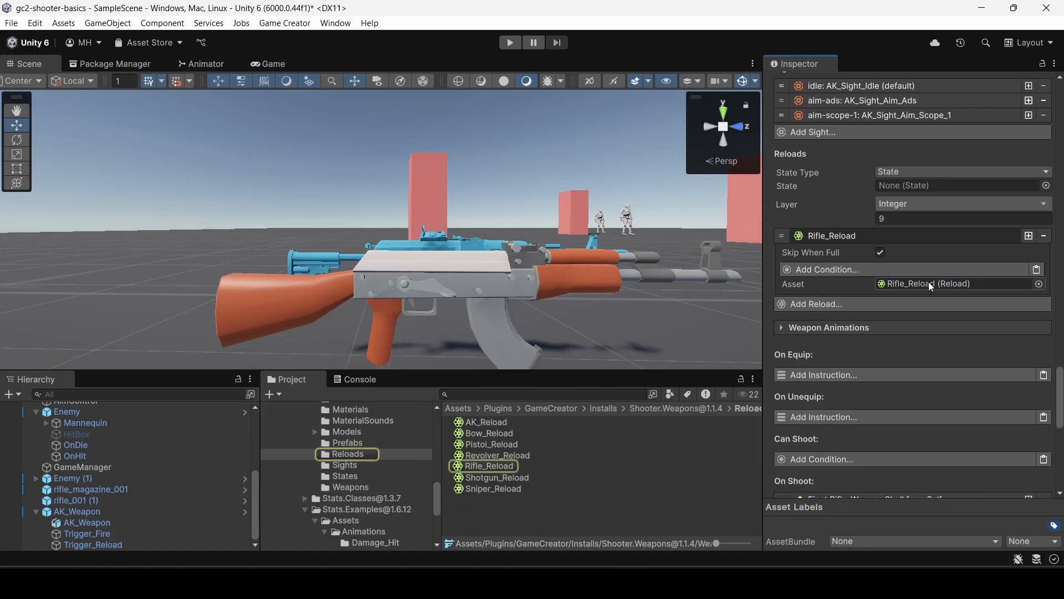
left_click(503, 465)
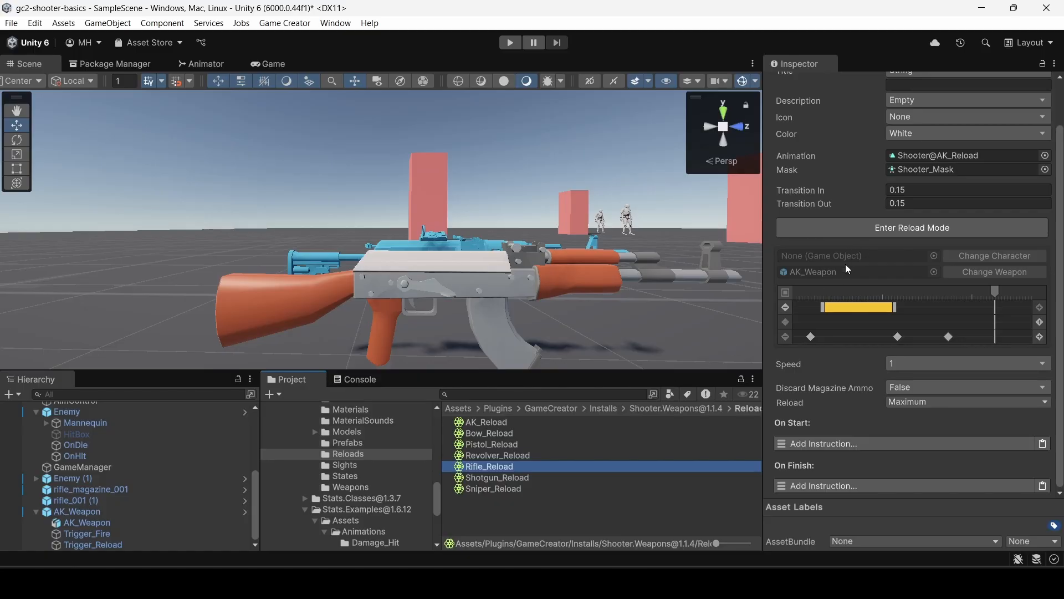
Examine the magazine clip on Rifle_Reload's timeline, including its prefab, handle, local position and rotation settings.
scroll(899, 278, "up", 3)
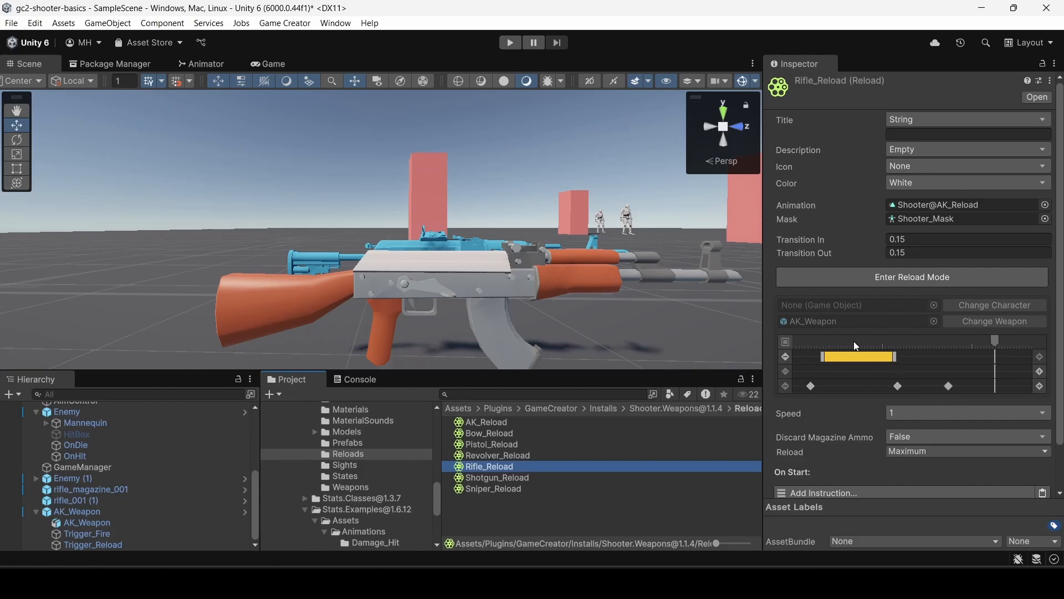
left_click(843, 355)
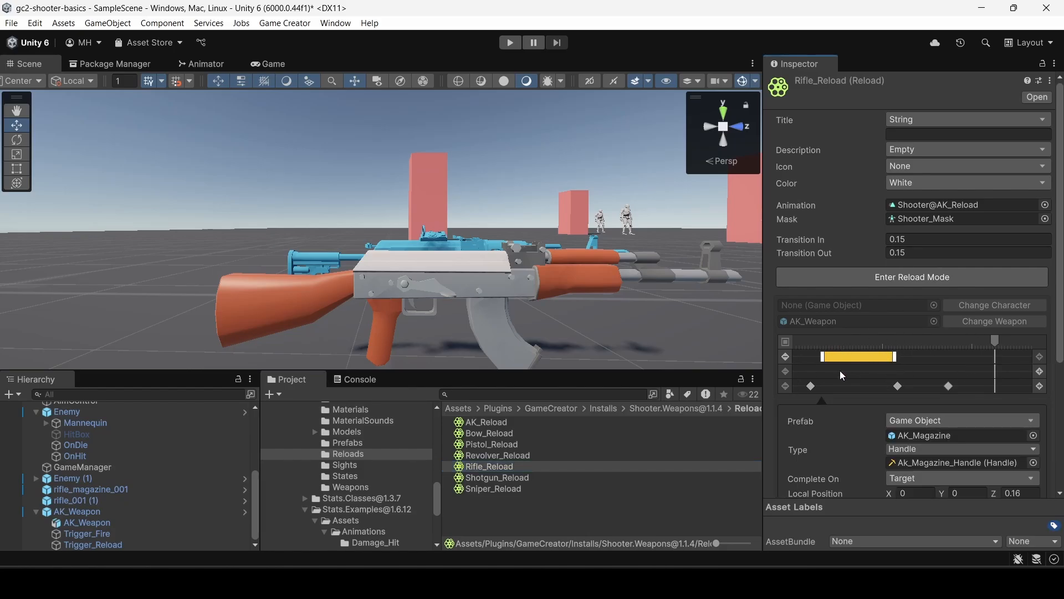
scroll(899, 446, "down", 3)
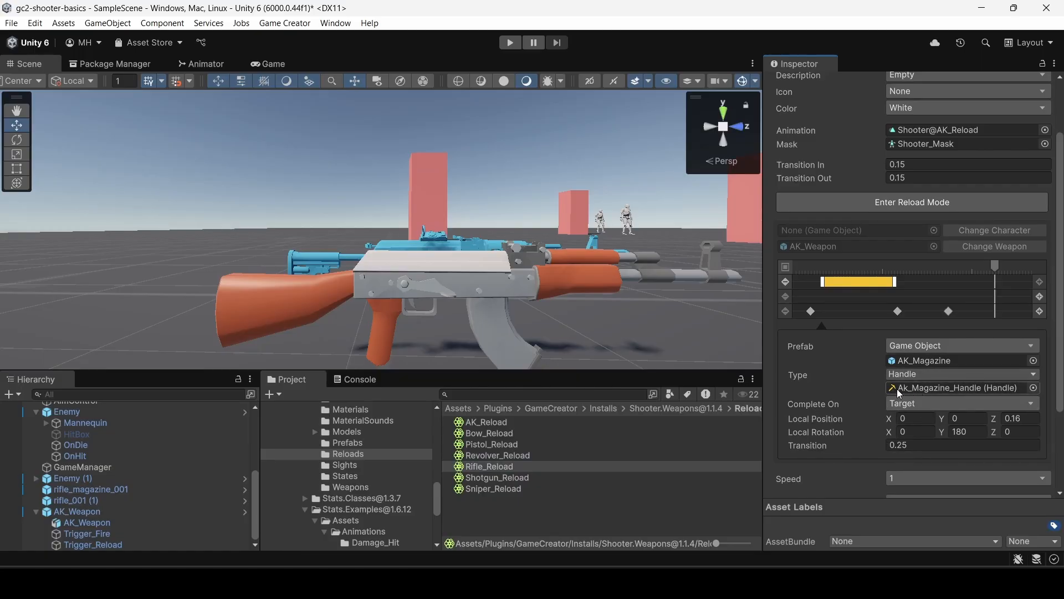
Open Rifle_Weapon from the Weapons folder and expand the shell ejection instruction in its On Shoot list to check its settings.
left_click(348, 486)
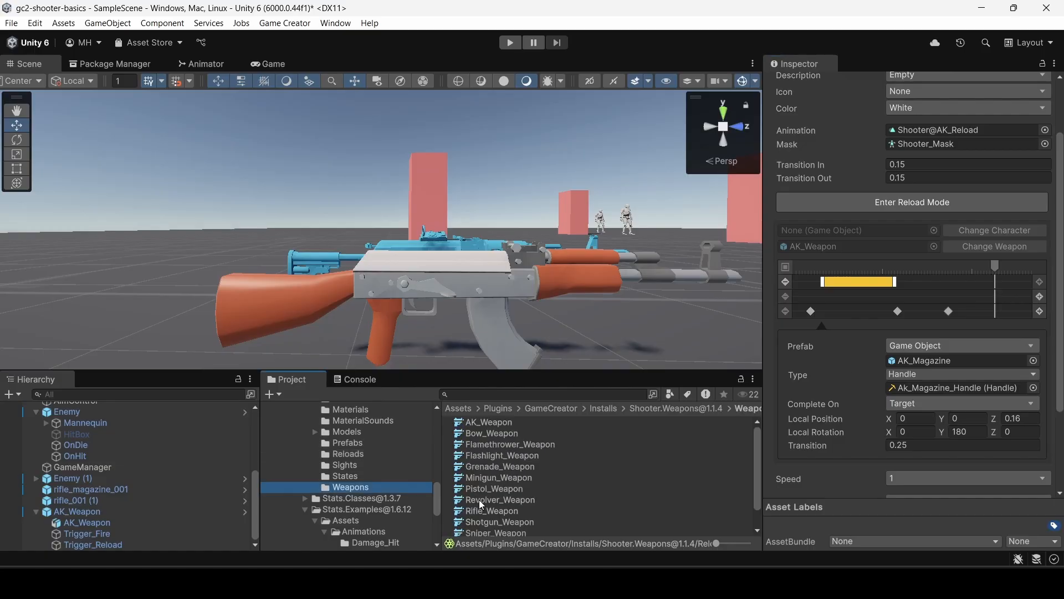
left_click(488, 511)
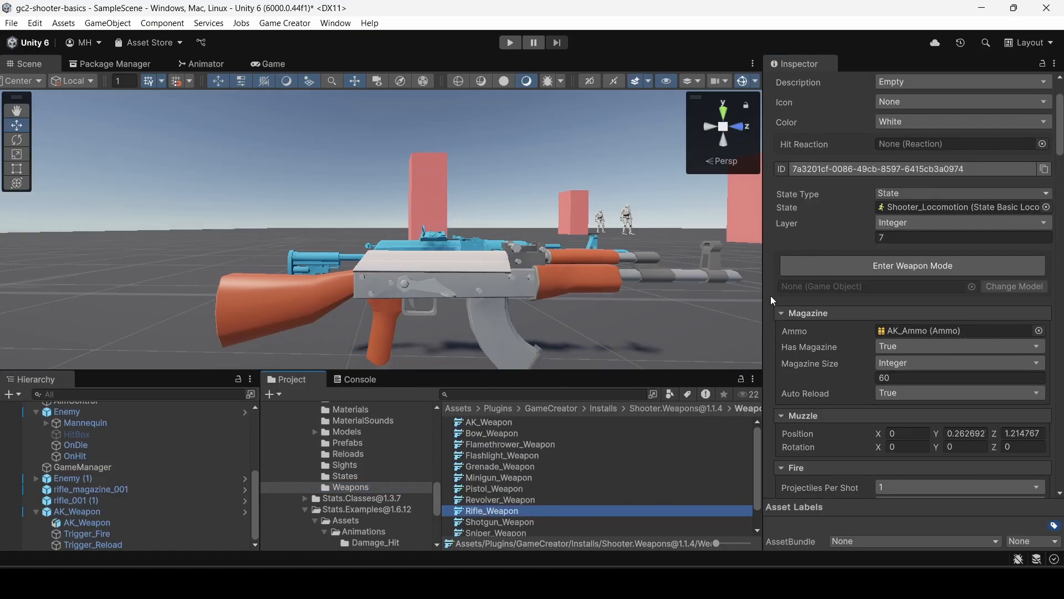
left_click_drag(1060, 144, 1061, 146)
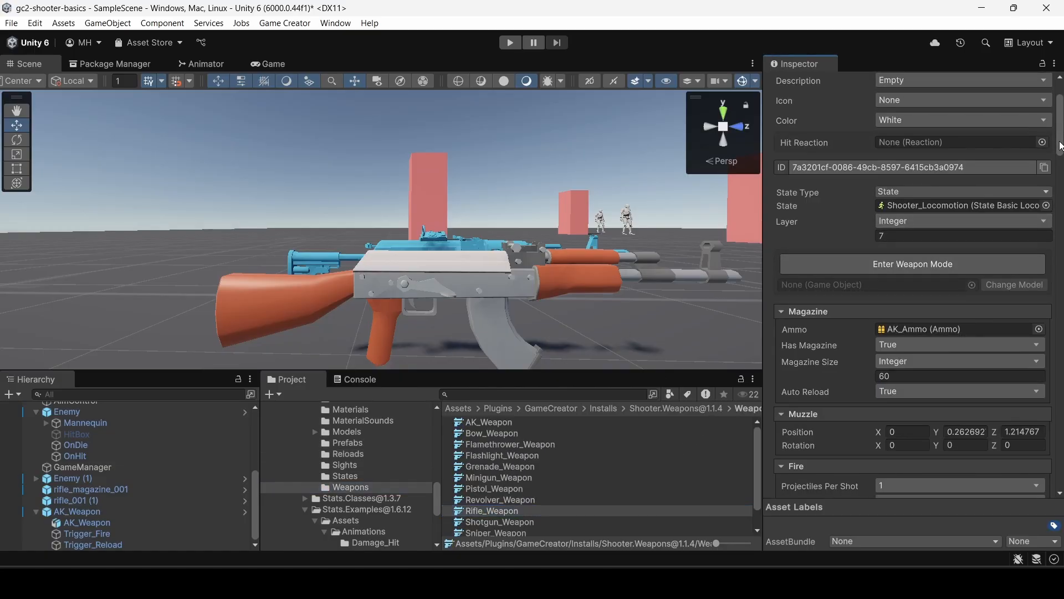
scroll(1032, 397, "down", 15)
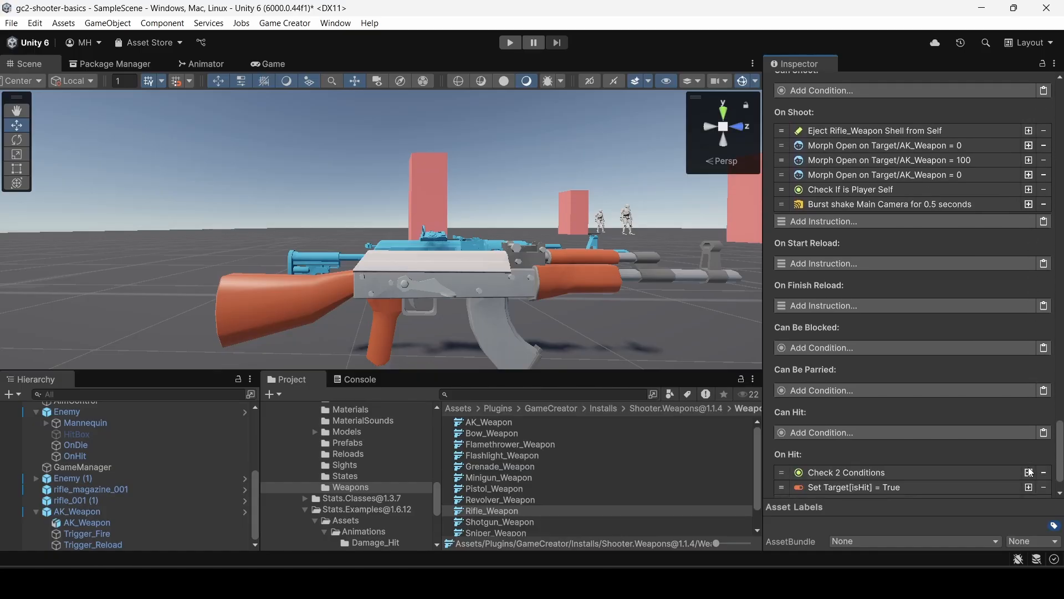
scroll(1029, 463, "up", 3)
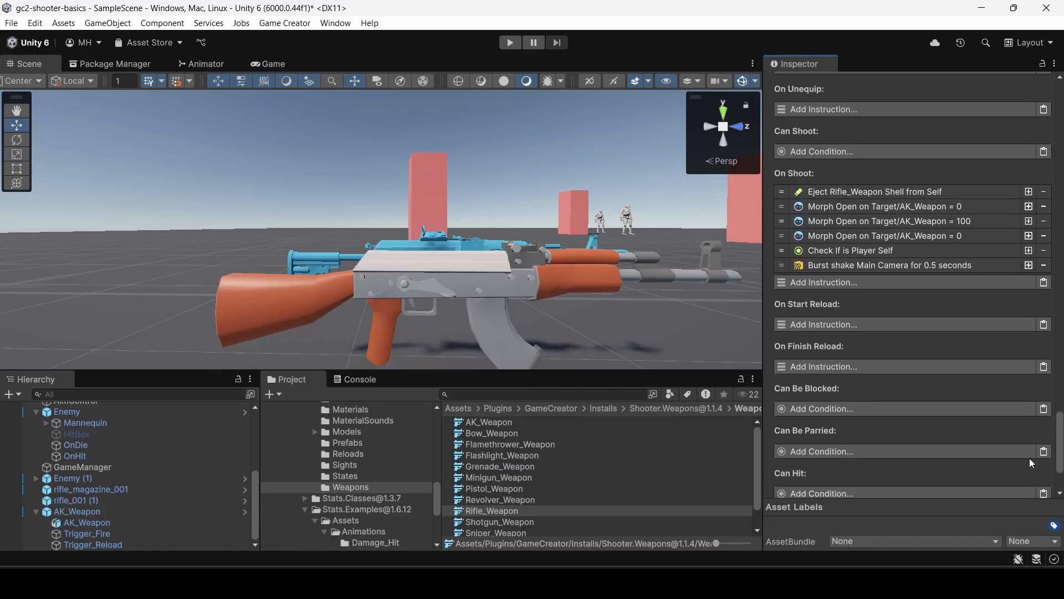
left_click(830, 192)
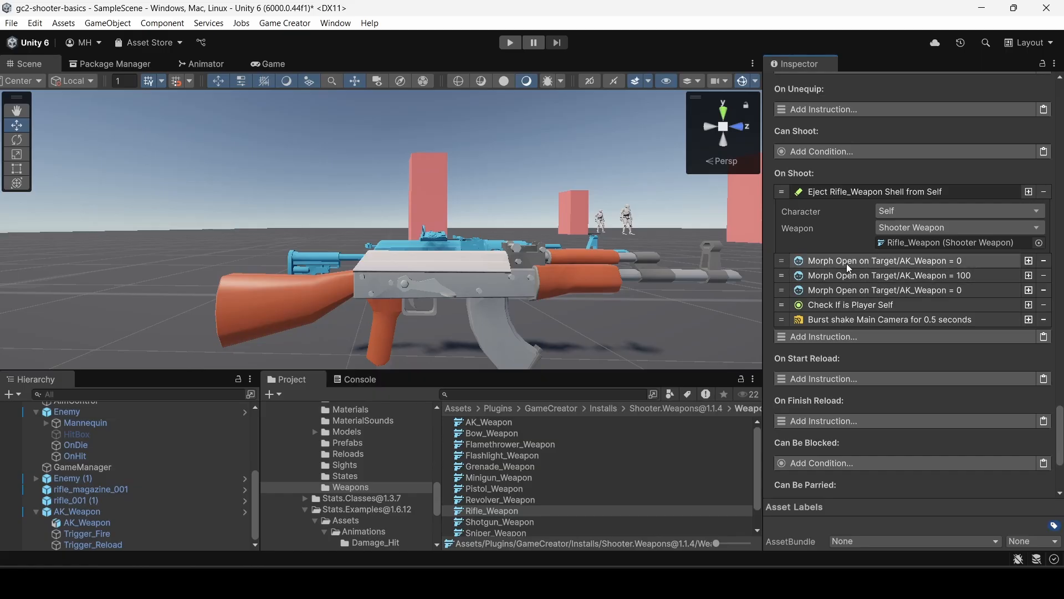
Select the rifle_001 (1) object in the scene and inspect its mesh components for blend shape support.
left_click(86, 488)
left_click(86, 500)
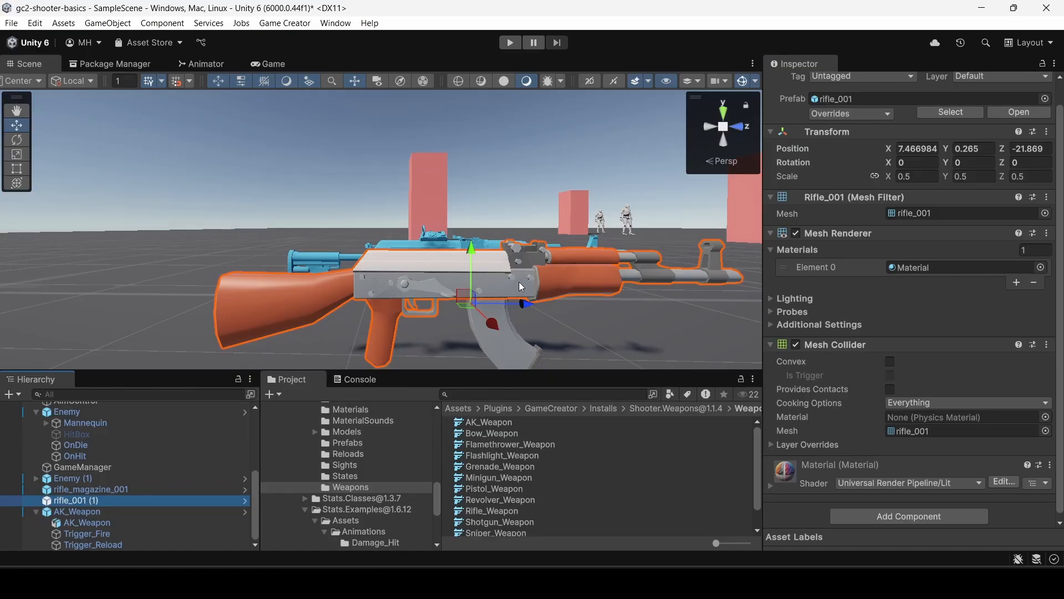
scroll(863, 253, "down", 1)
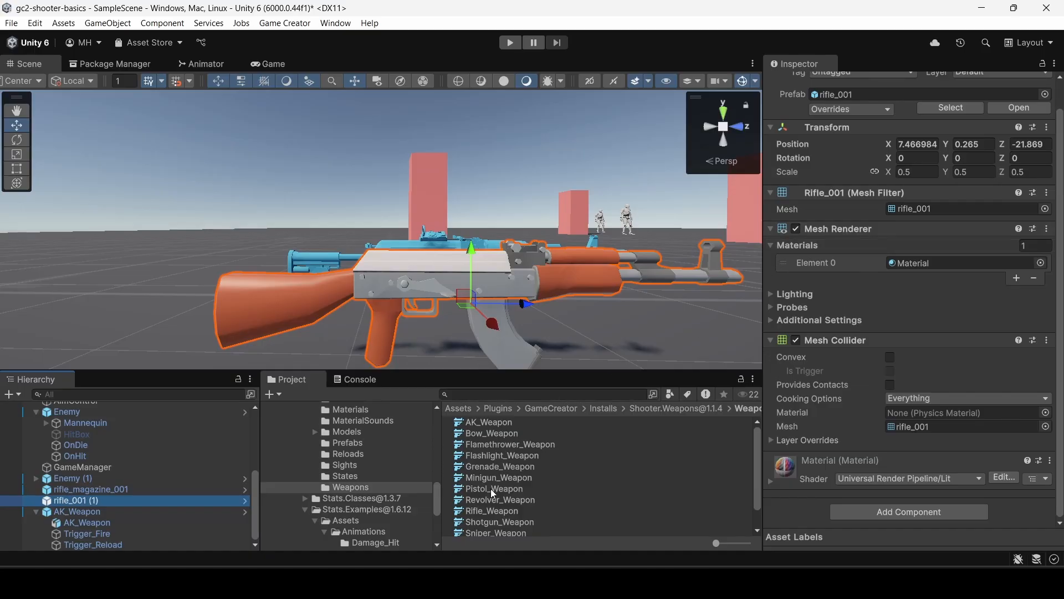
Delete the three Morph Open on Target/AK_Weapon instructions from Rifle_Weapon's On Shoot list.
left_click(490, 510)
left_click_drag(1059, 145, 1061, 438)
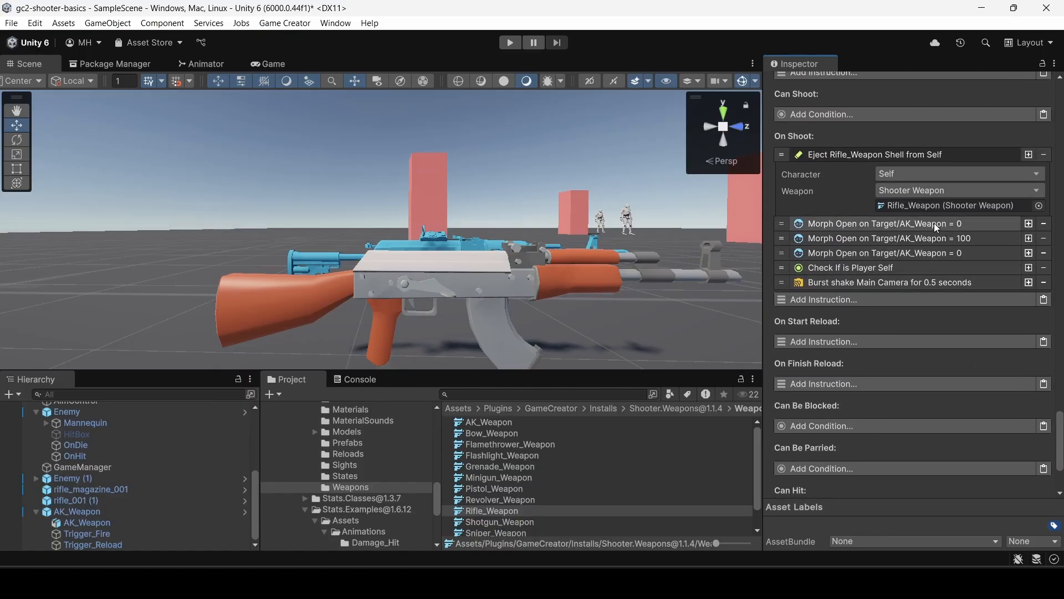
left_click(1044, 223)
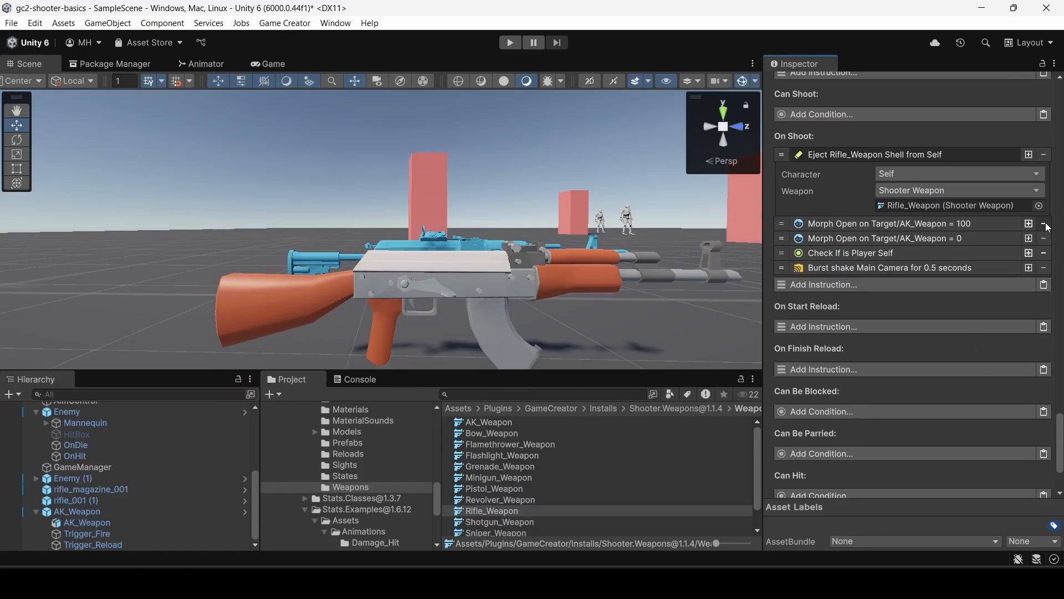
left_click(1044, 223)
left_click(1045, 224)
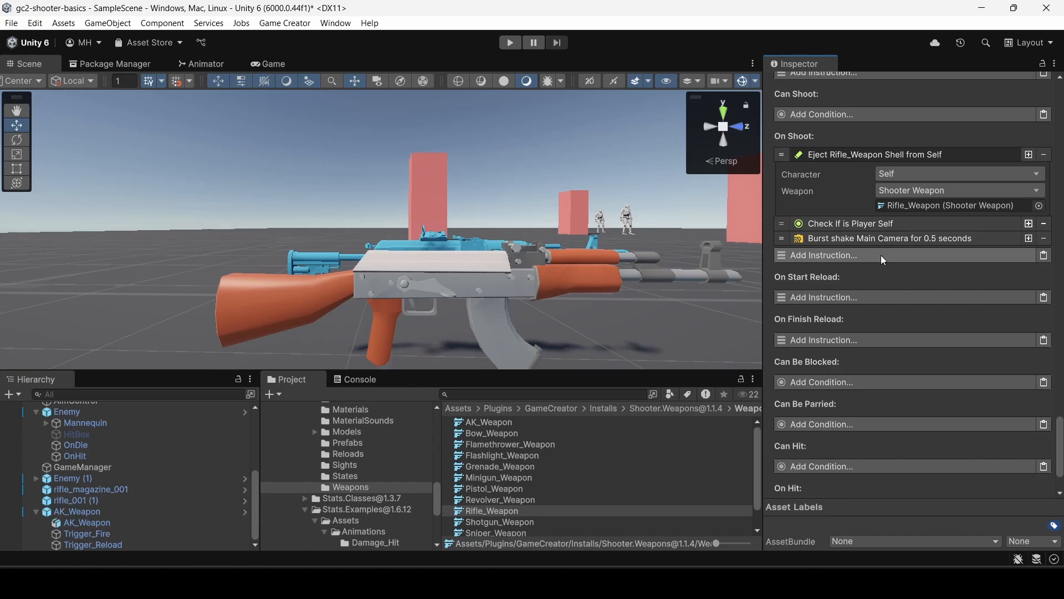
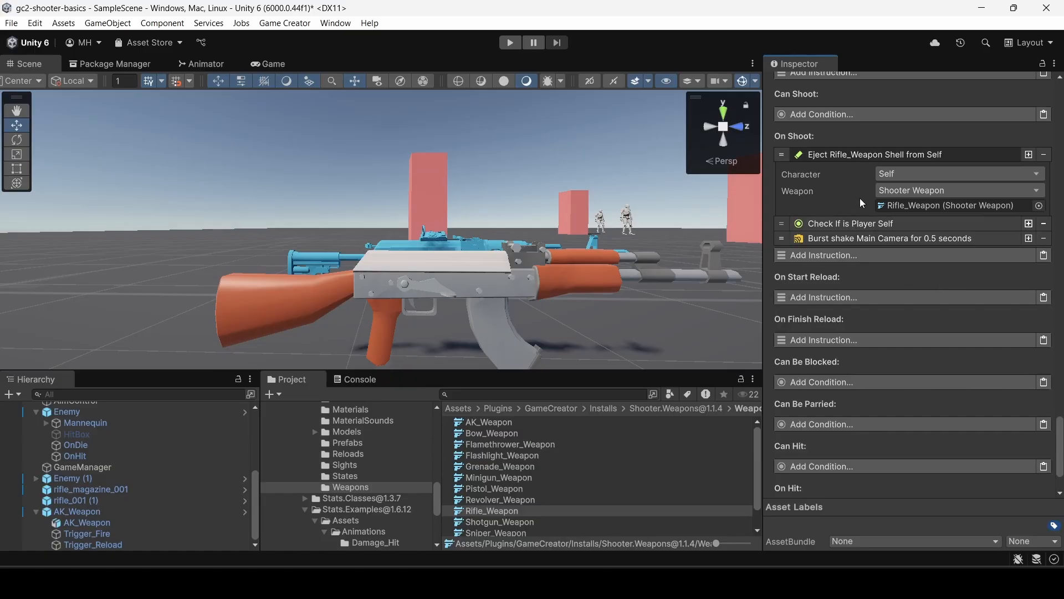
Open Rifle_Reload through Rifle_Weapon's reload entry and check the instructions on its first timeline marker.
scroll(856, 199, "up", 5)
scroll(853, 199, "up", 6)
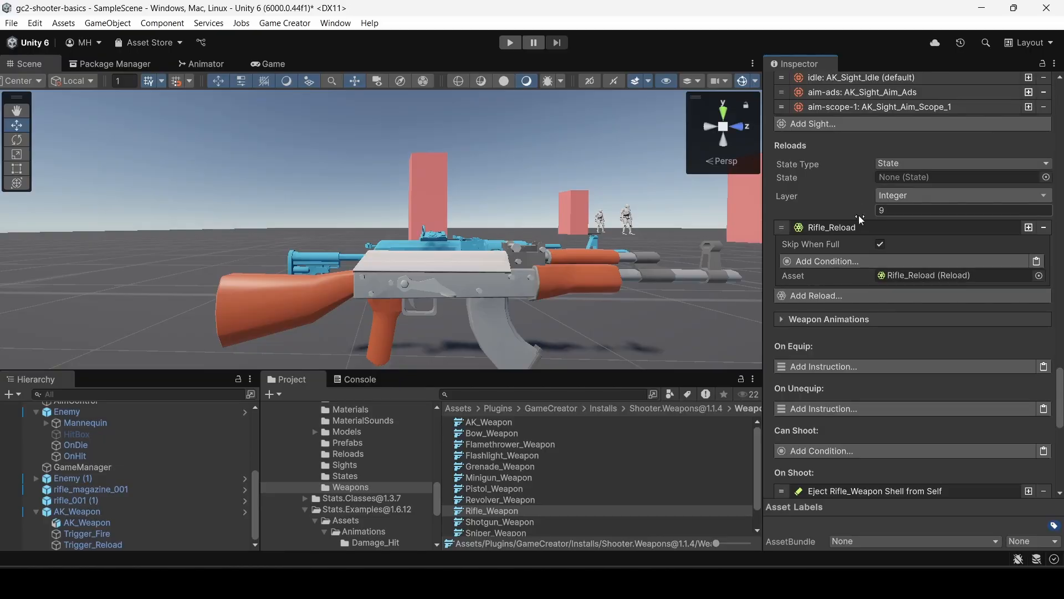
left_click(907, 271)
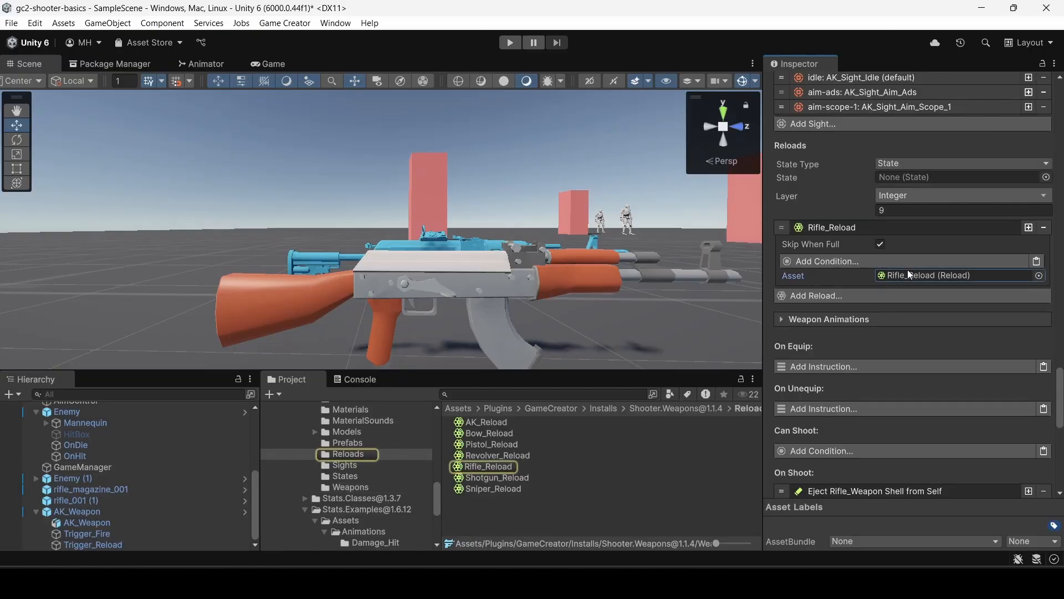
left_click(488, 466)
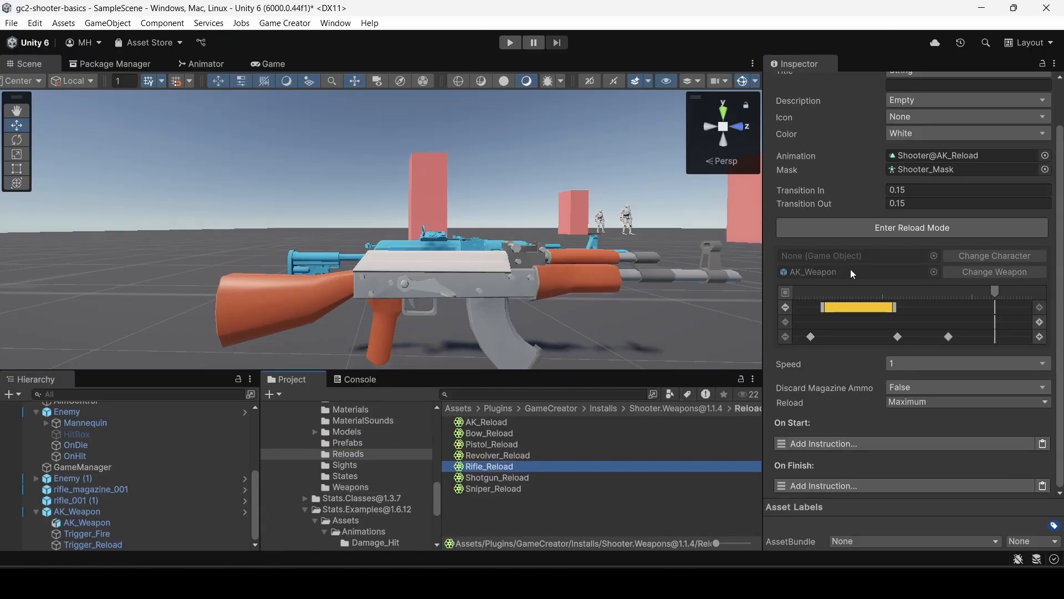
left_click(811, 337)
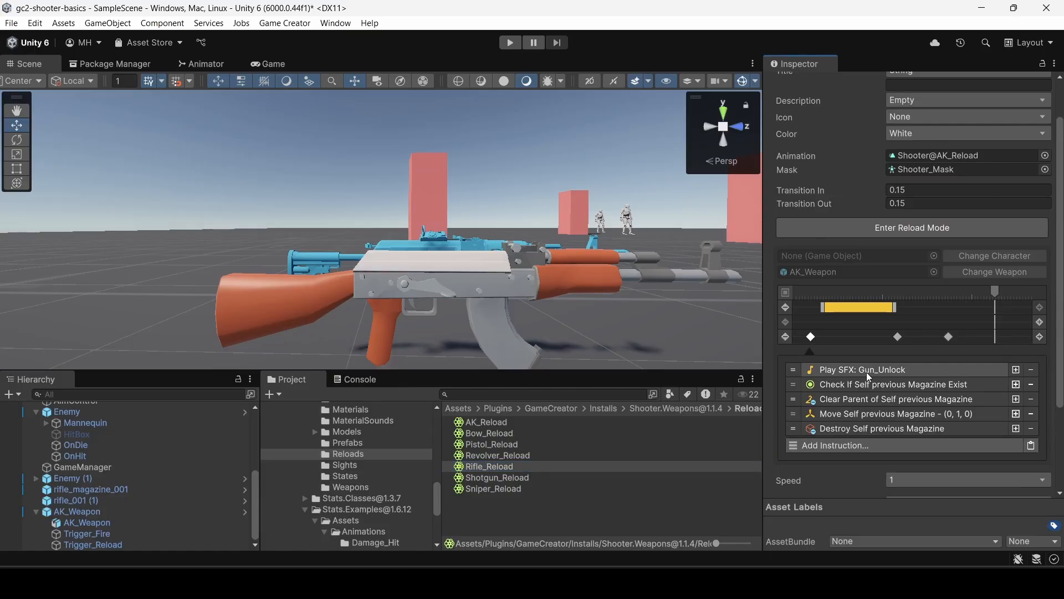
scroll(867, 371, "down", 3)
scroll(867, 383, "up", 5)
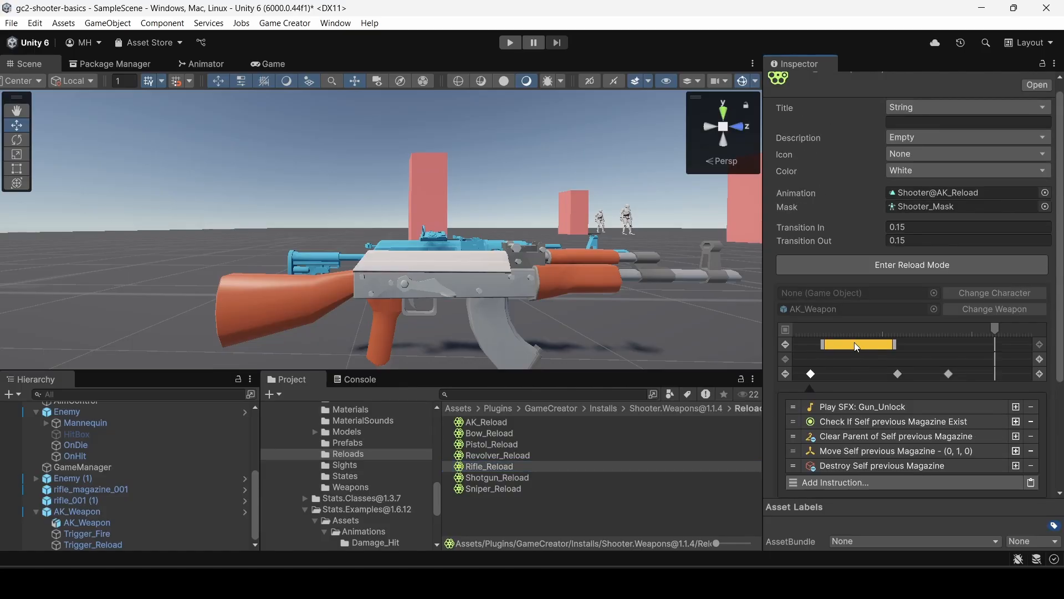
Assign the project's rifle_magazine_001 prefab to the magazine clip on Rifle_Reload's timeline.
left_click(856, 345)
scroll(856, 347, "down", 3)
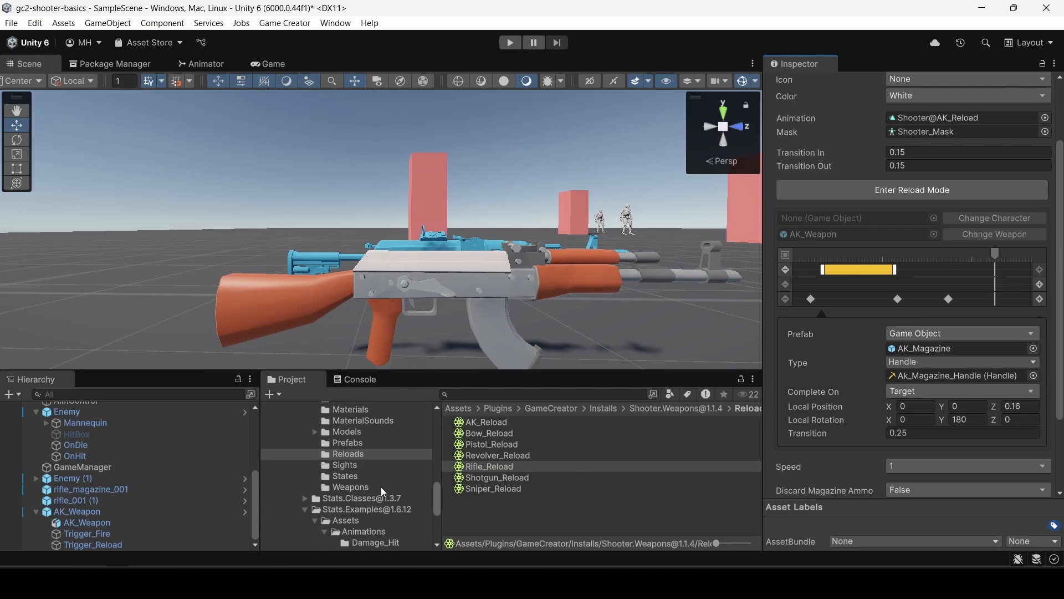
scroll(382, 490, "down", 5)
left_click(310, 498)
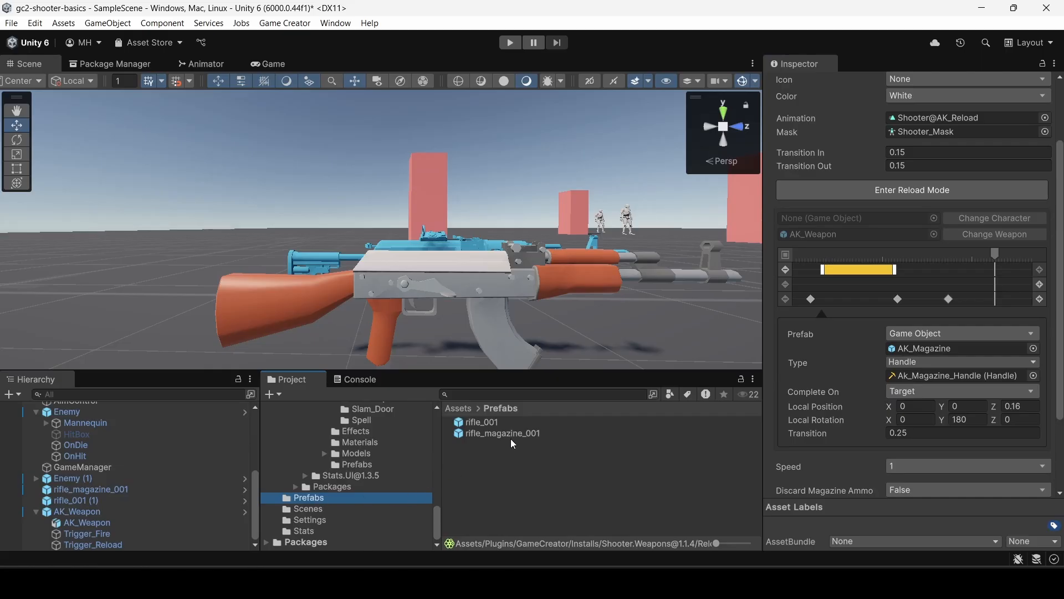
left_click_drag(502, 434, 905, 355)
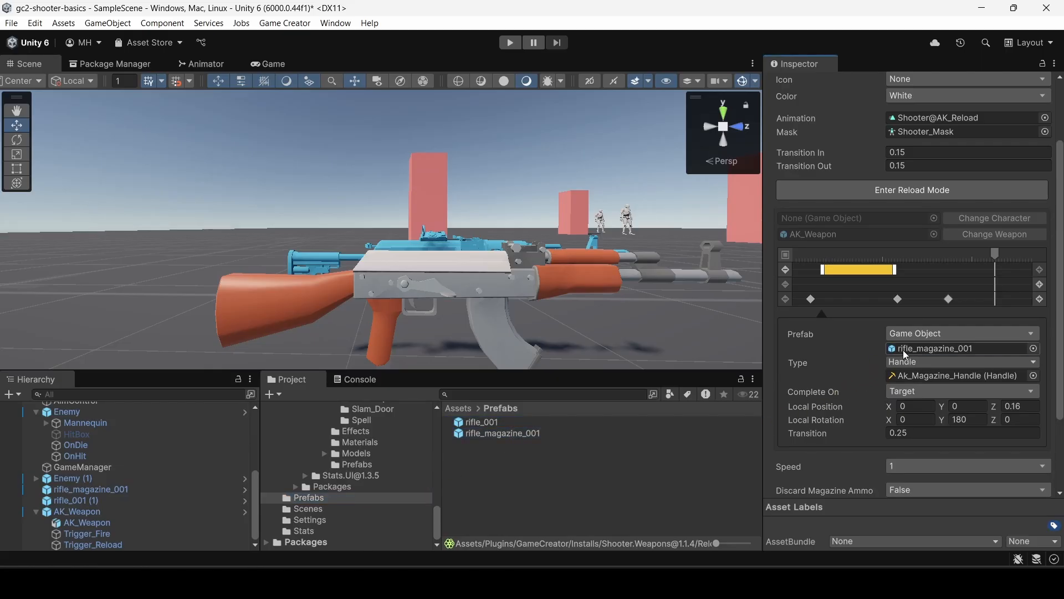
Open the Ak_Magazine_Handle asset used by the magazine clip and expand its Default entry to check bone, position and rotation.
left_click(918, 376)
left_click(515, 423)
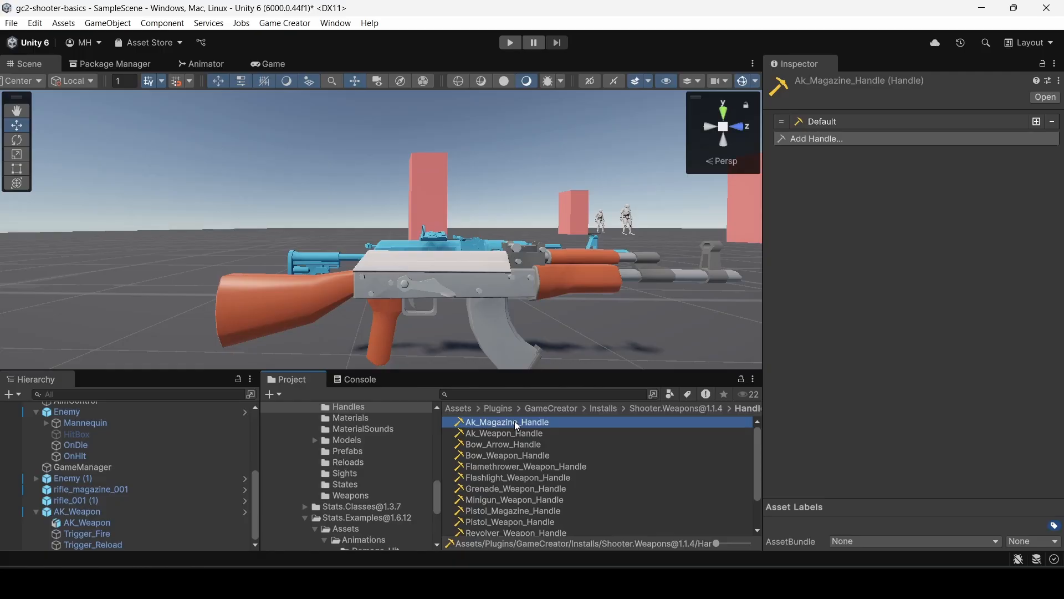
left_click(845, 121)
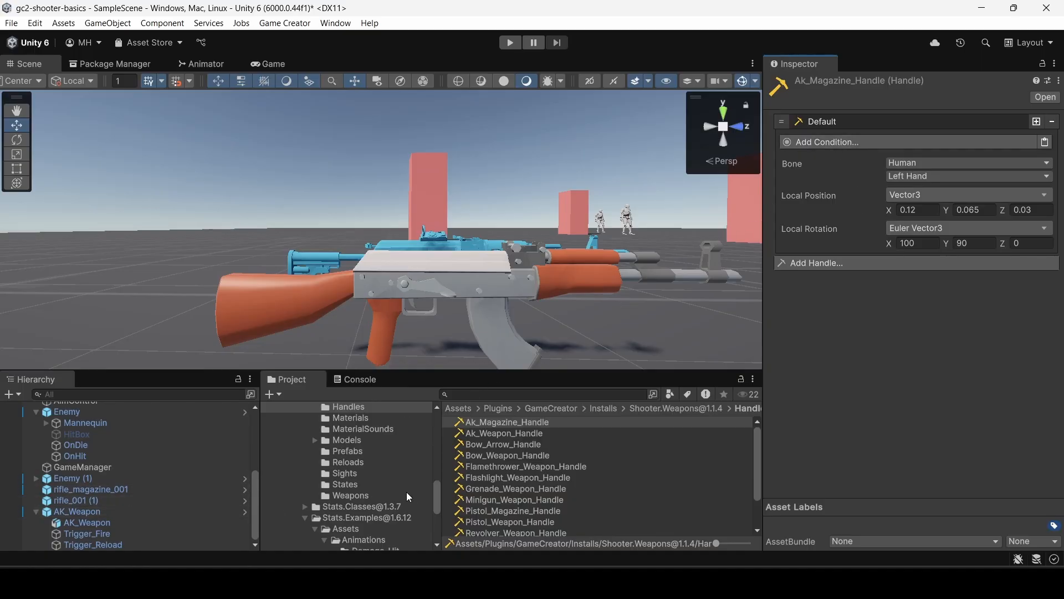
Return to Rifle_Reload and review the magazine clip's completion, local position, local rotation and transition settings.
left_click(349, 463)
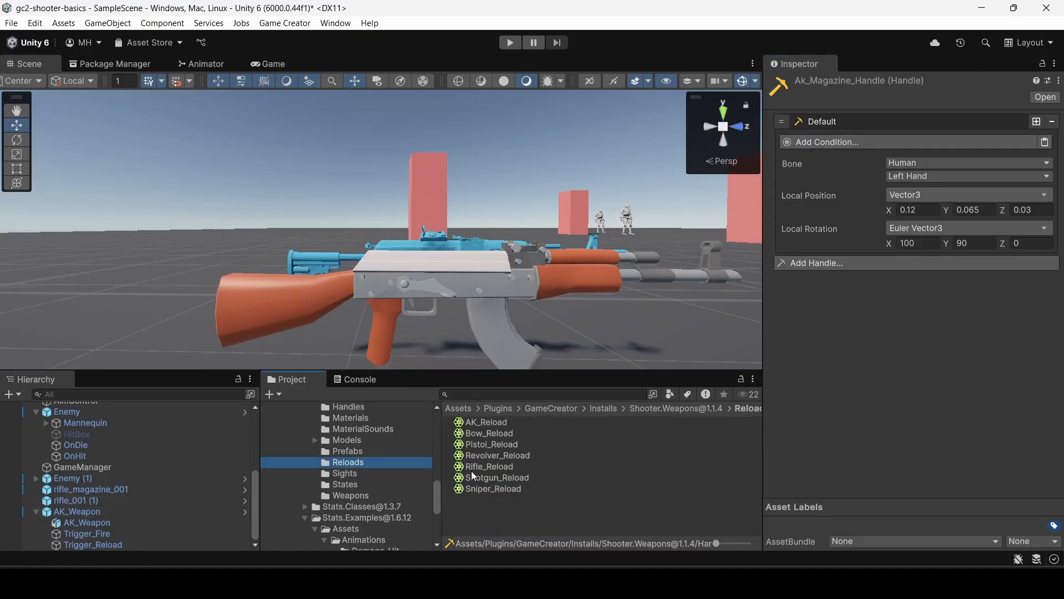
left_click(486, 468)
scroll(880, 330, "down", 2)
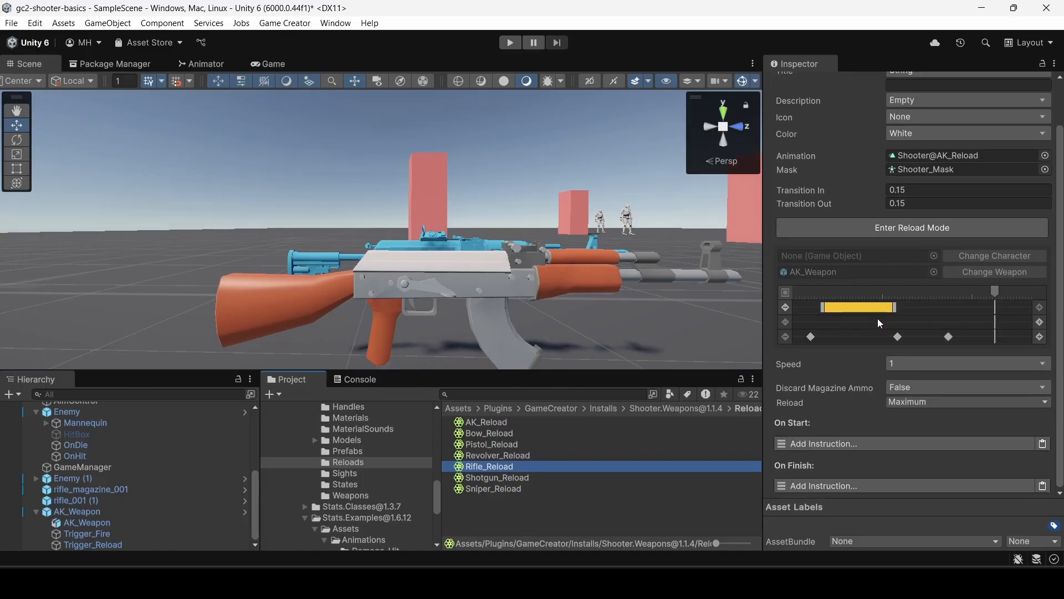
left_click(876, 308)
scroll(877, 311, "down", 2)
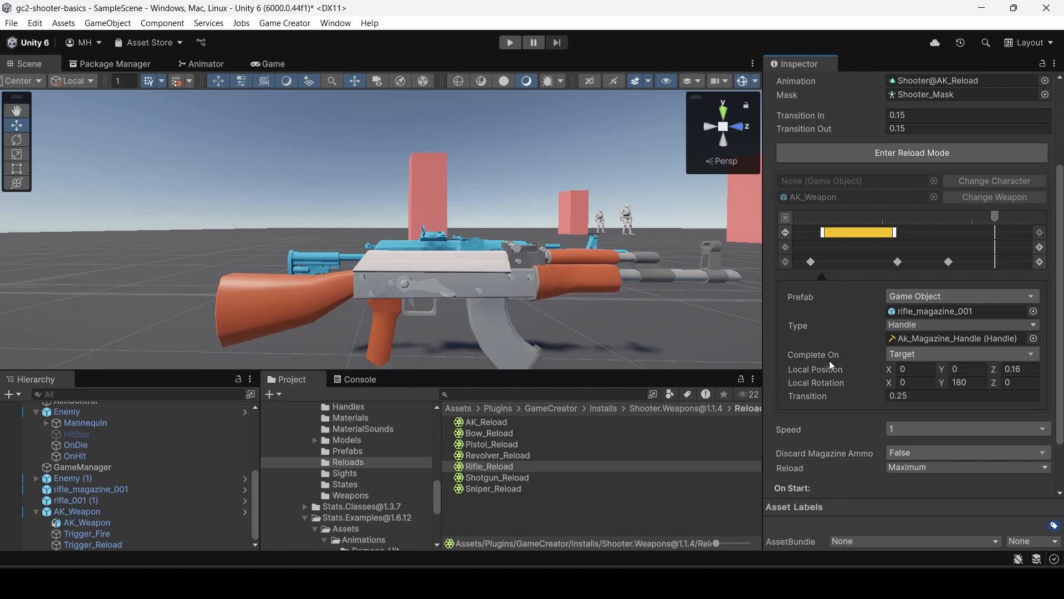
scroll(835, 333, "up", 1)
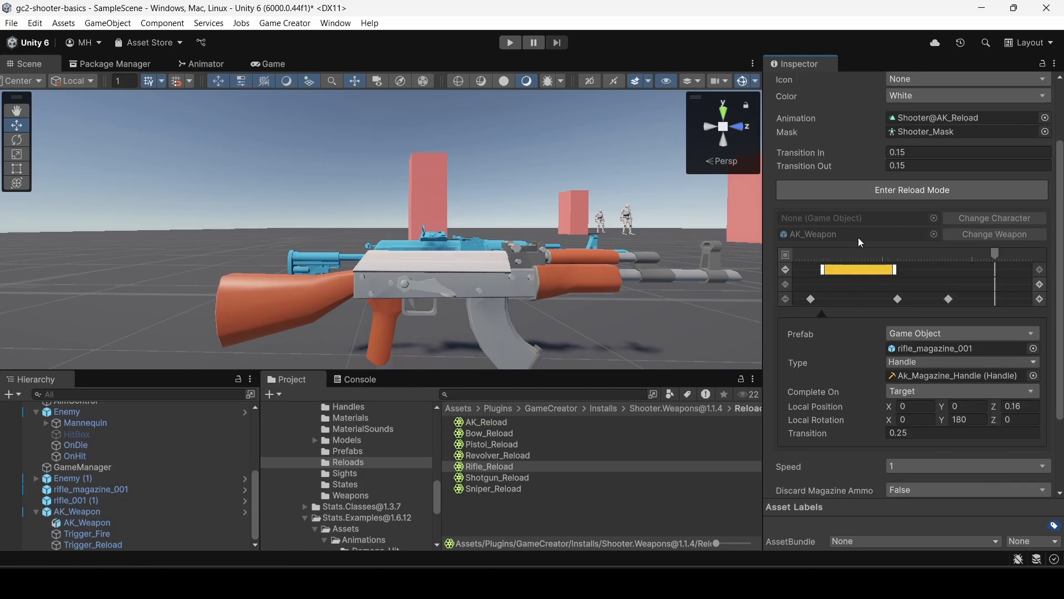
Delete both Morph Open on Target/AK_Weapon instructions and the 0.3-second wait from Rifle_Reload's last timeline marker.
left_click(898, 300)
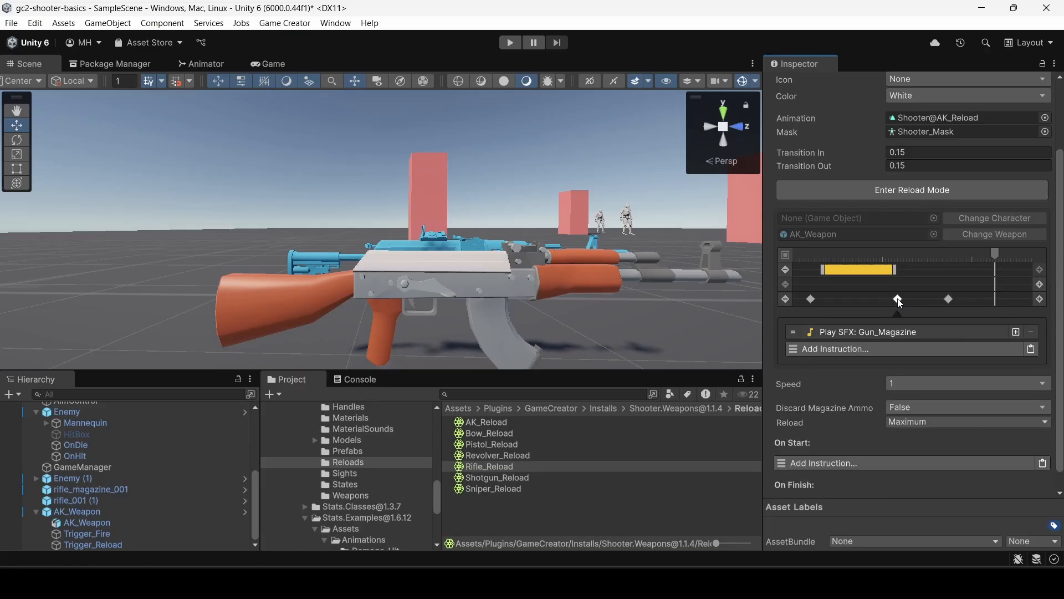
left_click(949, 299)
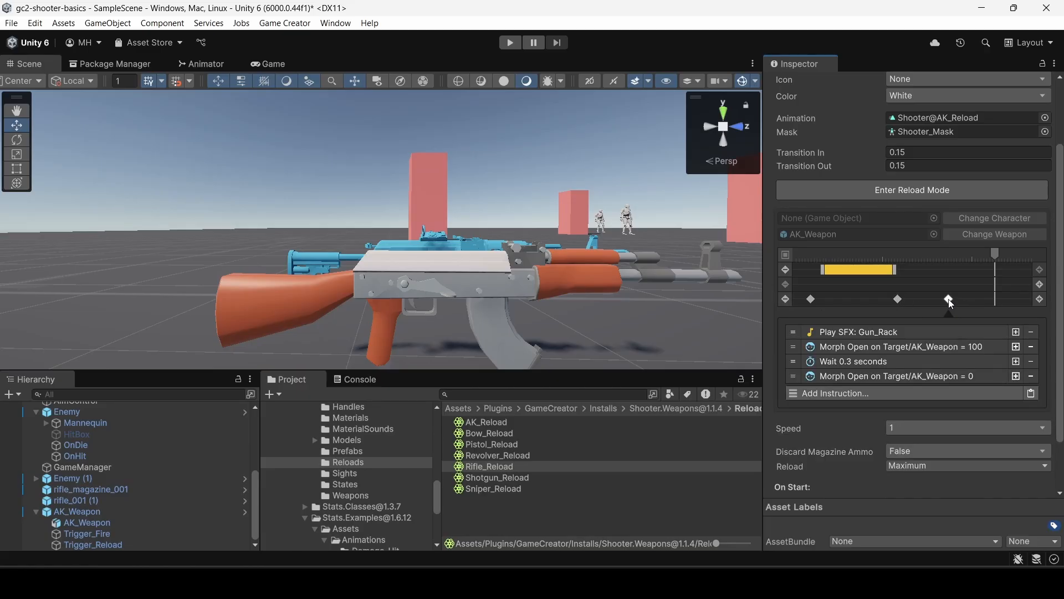
left_click(844, 347)
left_click(846, 348)
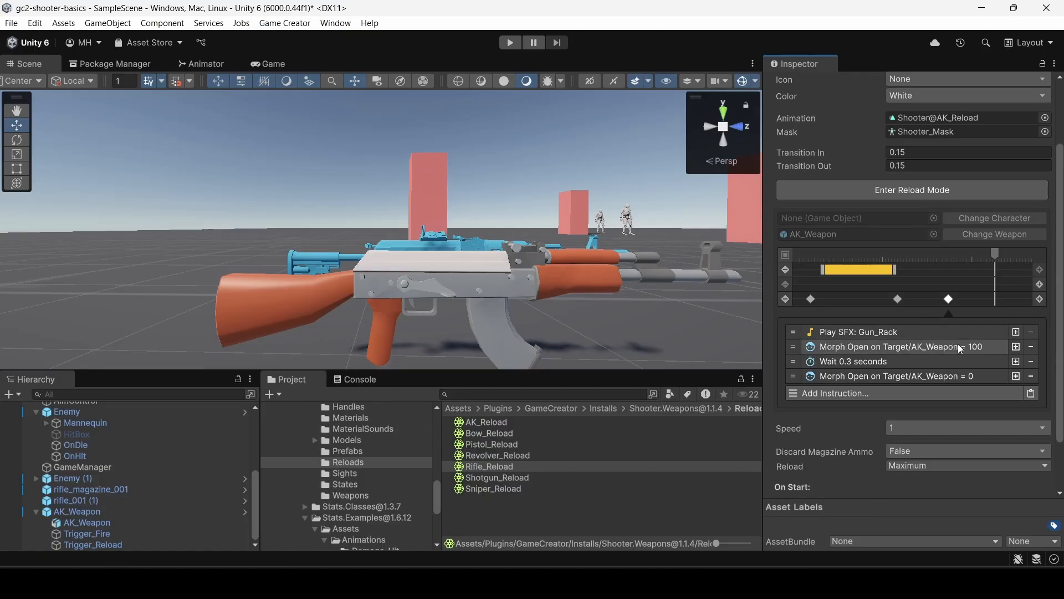
left_click(1034, 348)
left_click(1034, 348)
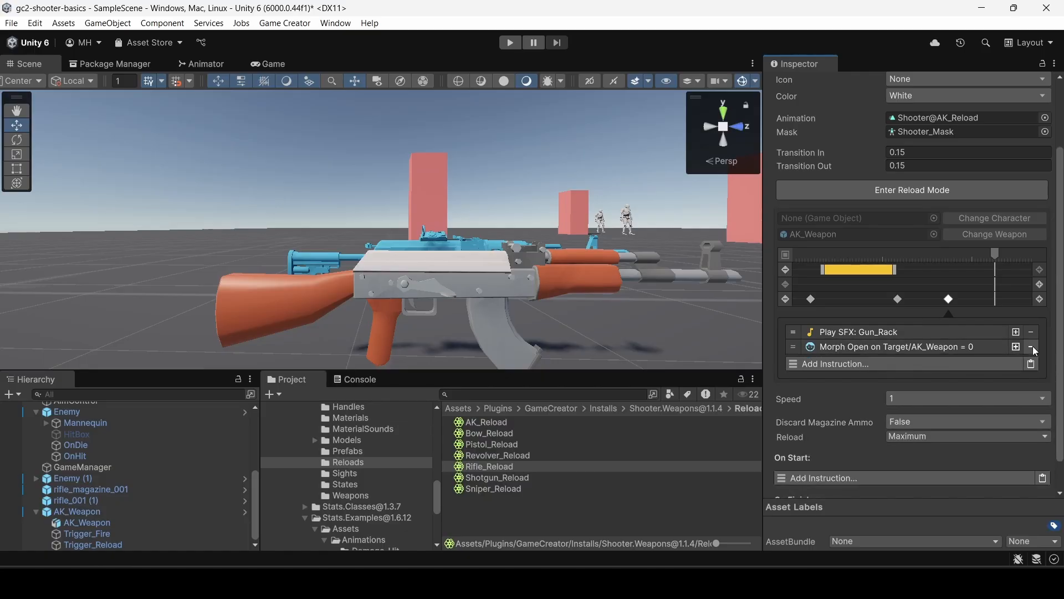
left_click(1035, 347)
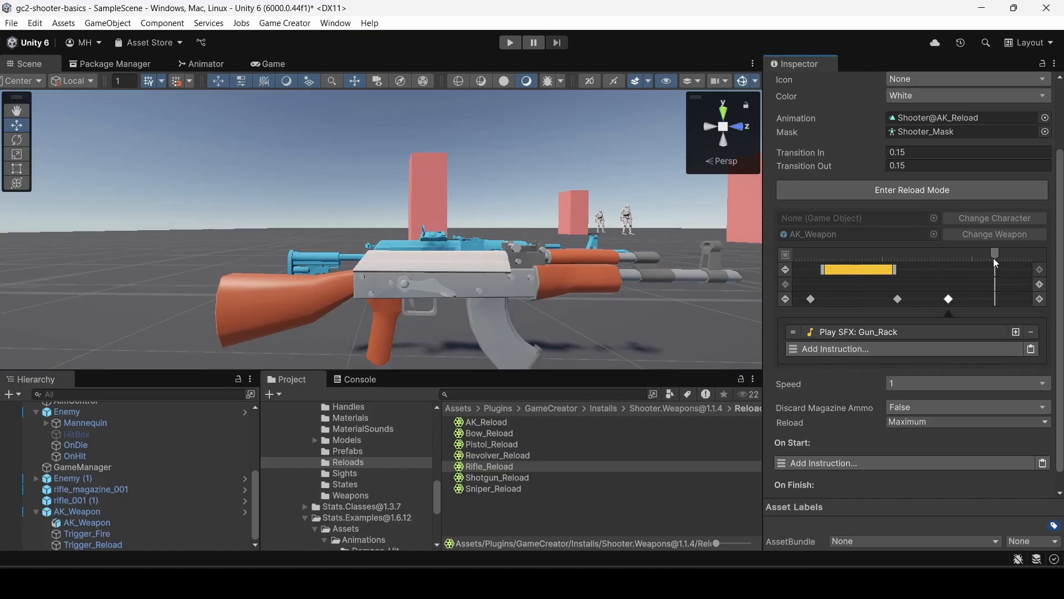
Enter Rifle_Reload's reload mode and change the preview weapon to the rifle_001 prefab.
left_click(874, 190)
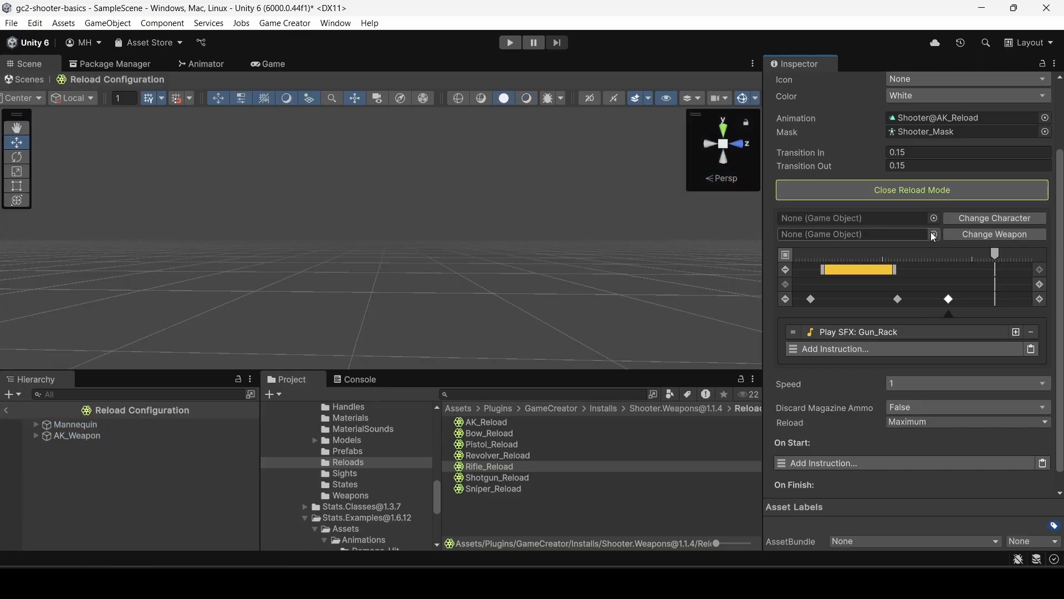
scroll(349, 531, "down", 5)
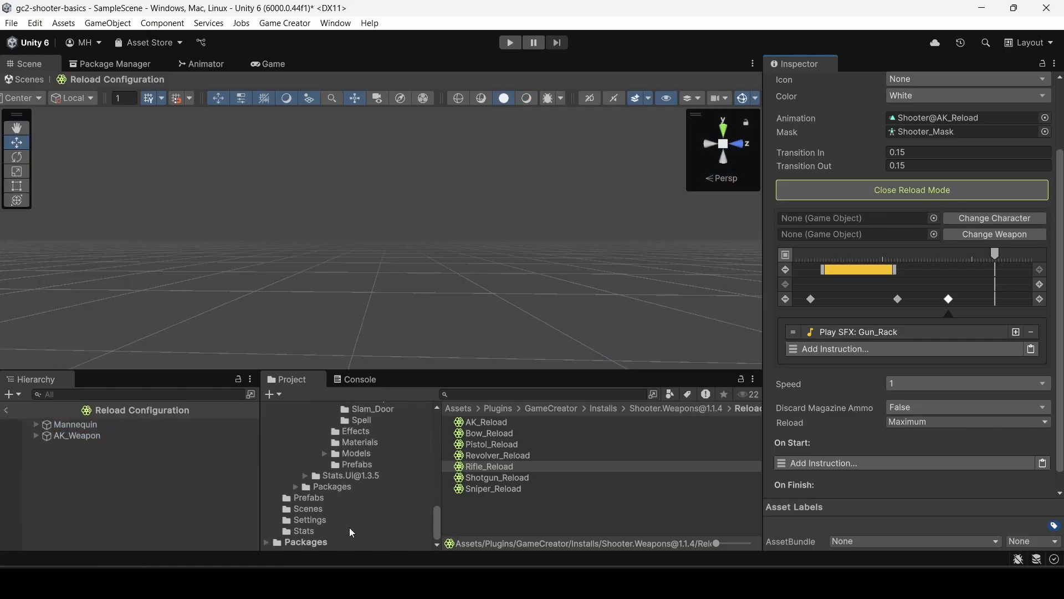
left_click(379, 494)
left_click_drag(493, 421, 861, 234)
left_click(968, 236)
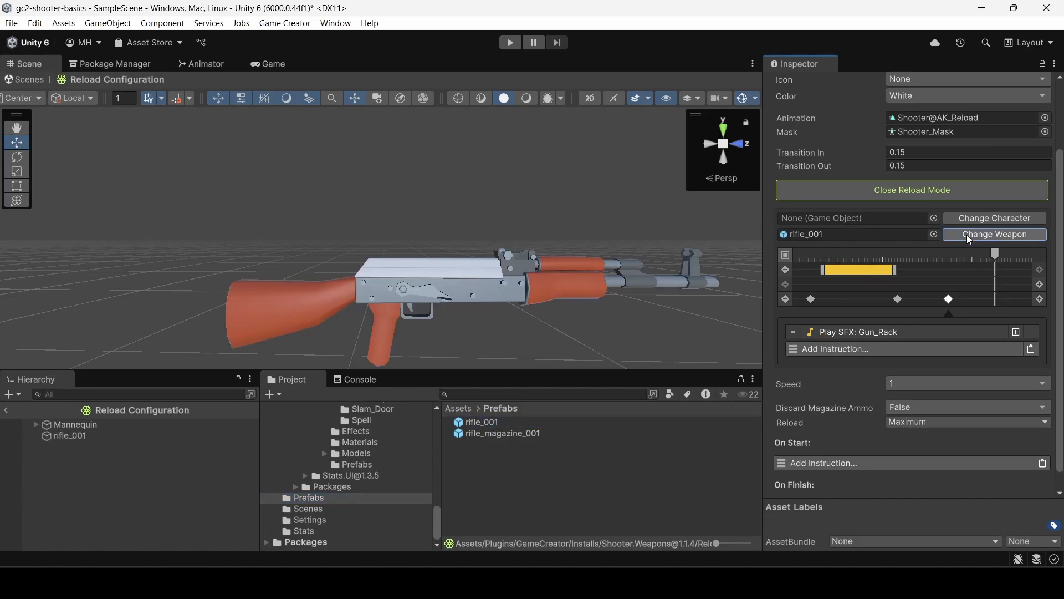
scroll(518, 231, "down", 5)
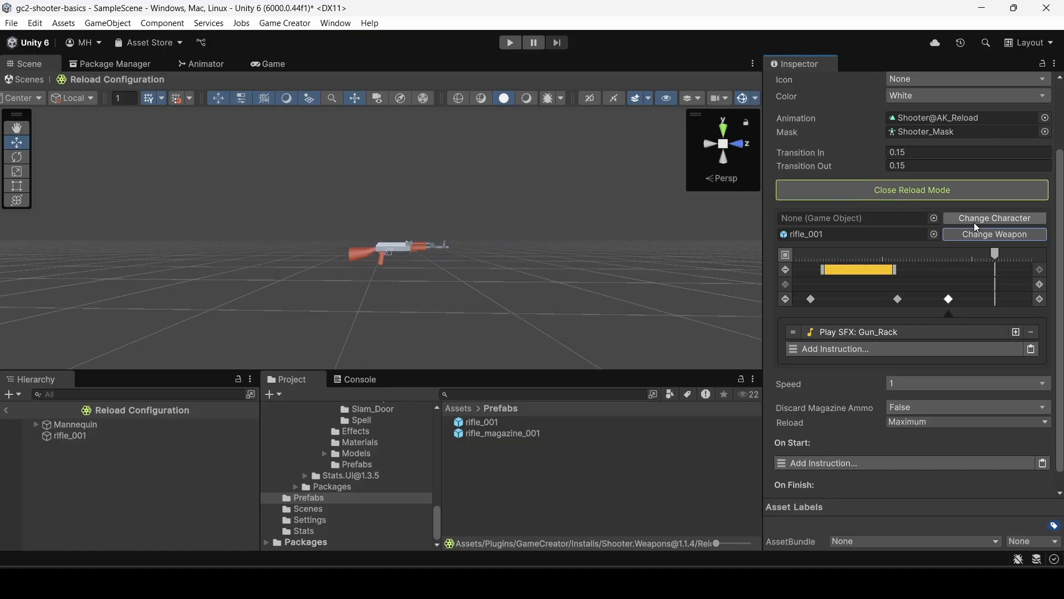
Change the reload preview character to the Player_FPS prefab, found by searching the assets for "player_".
left_click(934, 219)
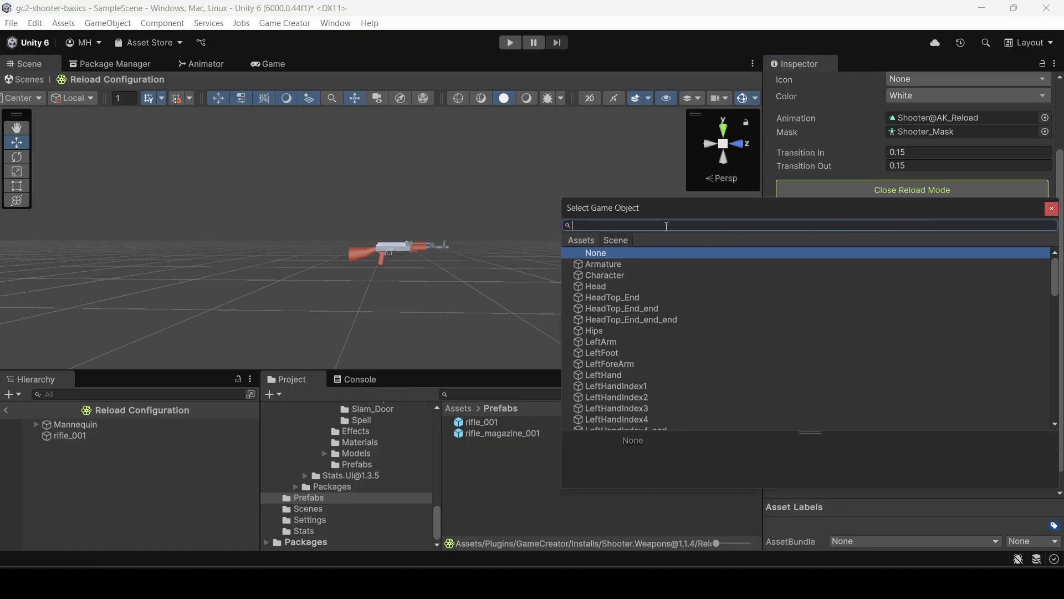
left_click(582, 242)
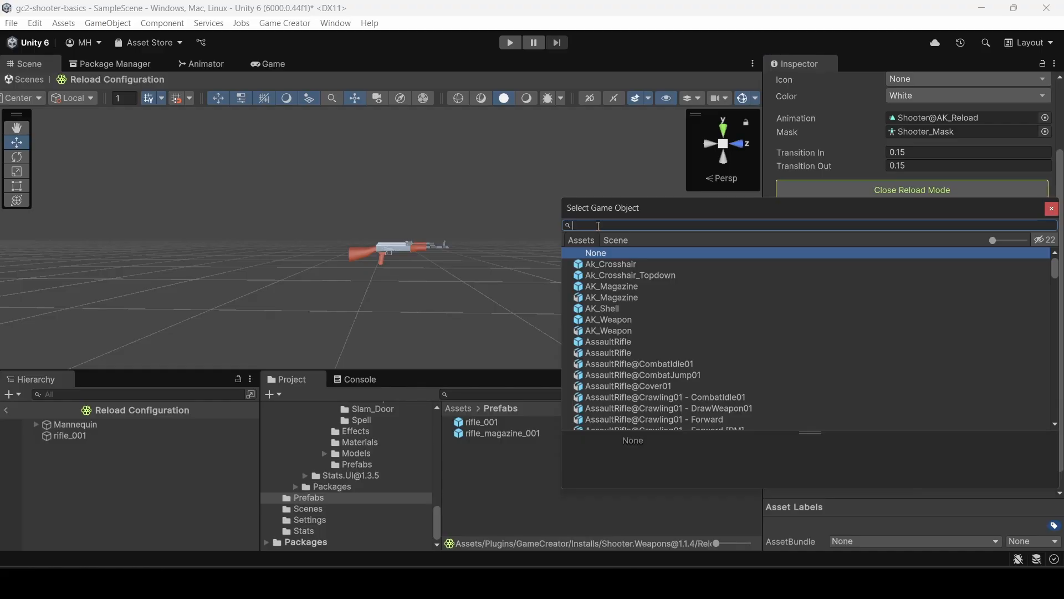
left_click(598, 225)
type("player_")
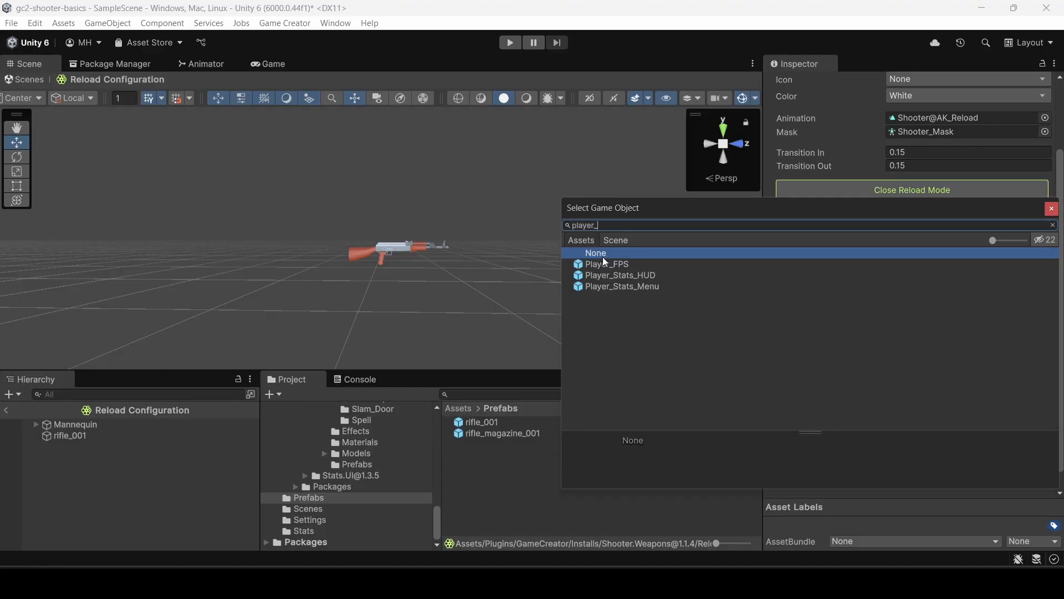
double_click(605, 265)
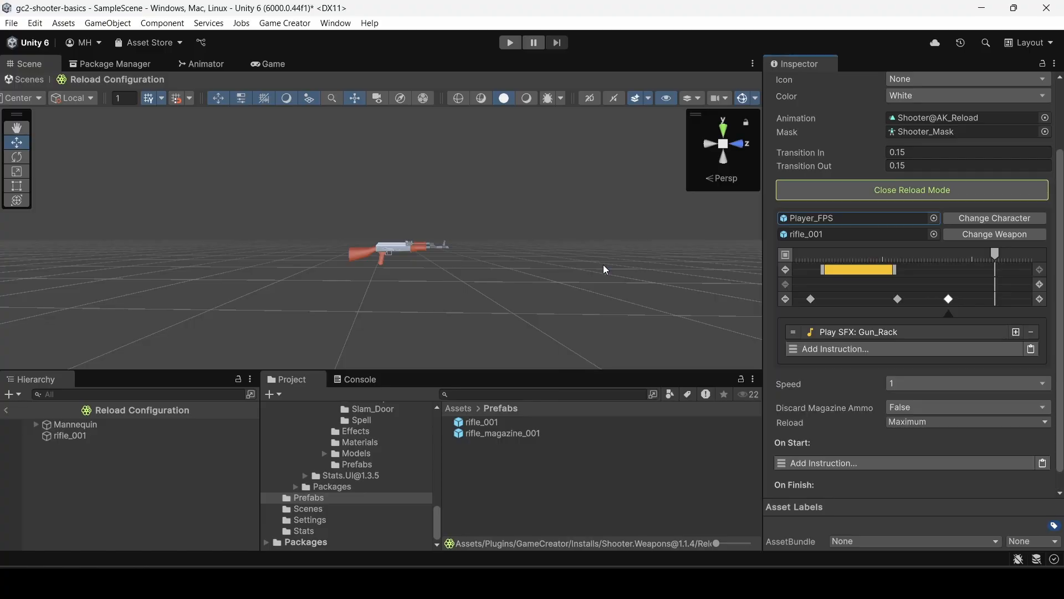
left_click(976, 217)
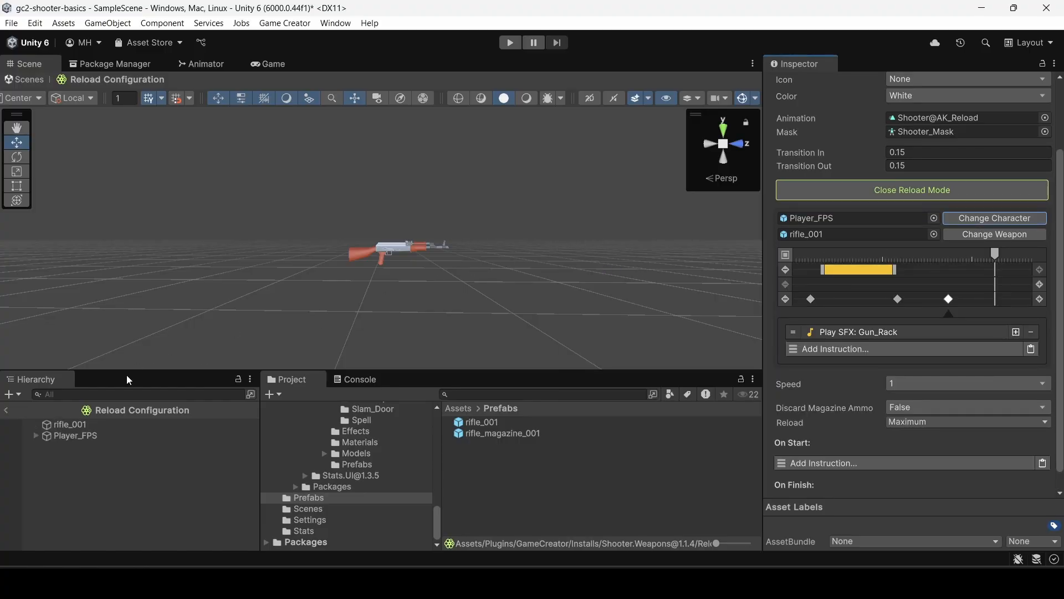
Set the position of rifle_001 in the reload preview to 0, 0, 0.
left_click(85, 436)
left_click_drag(440, 244, 124, 424, "alt")
left_click(121, 424)
key("f")
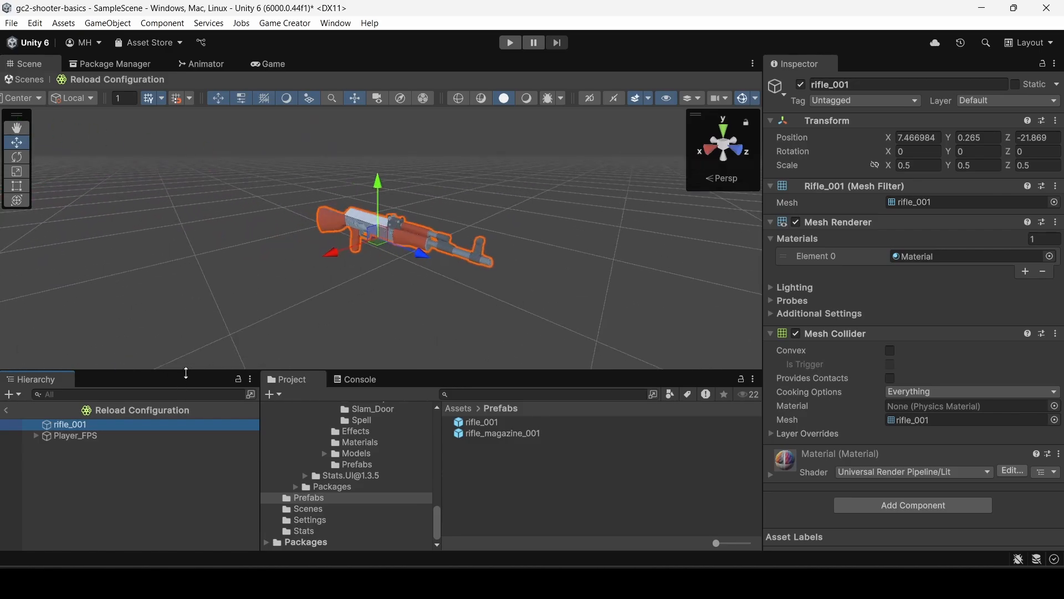
left_click_drag(249, 309, 393, 302, "alt")
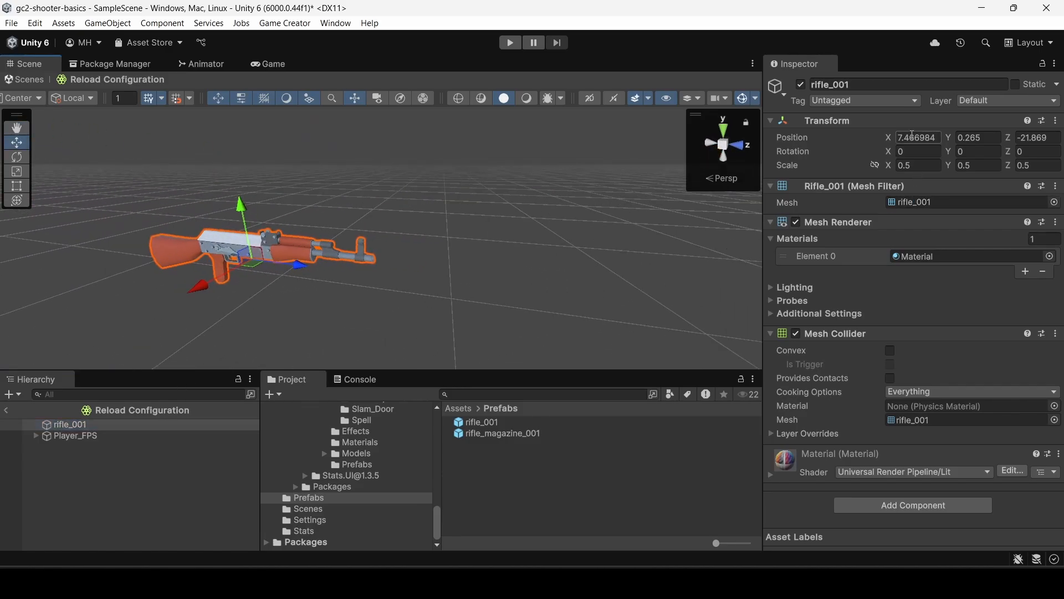
left_click(912, 137)
type("0")
key("Tab")
type("0")
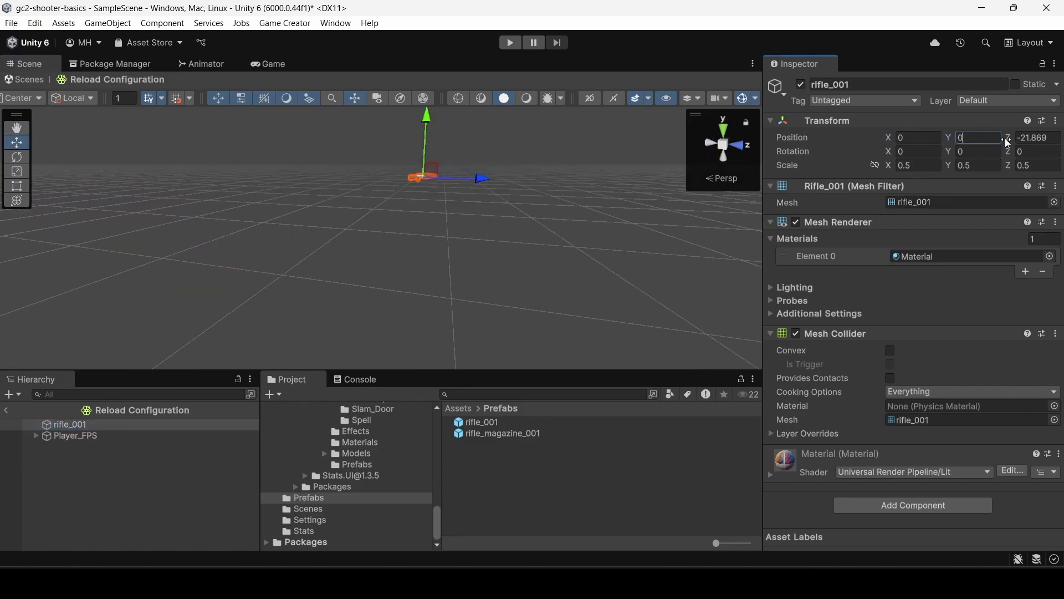
key("Tab")
type("0")
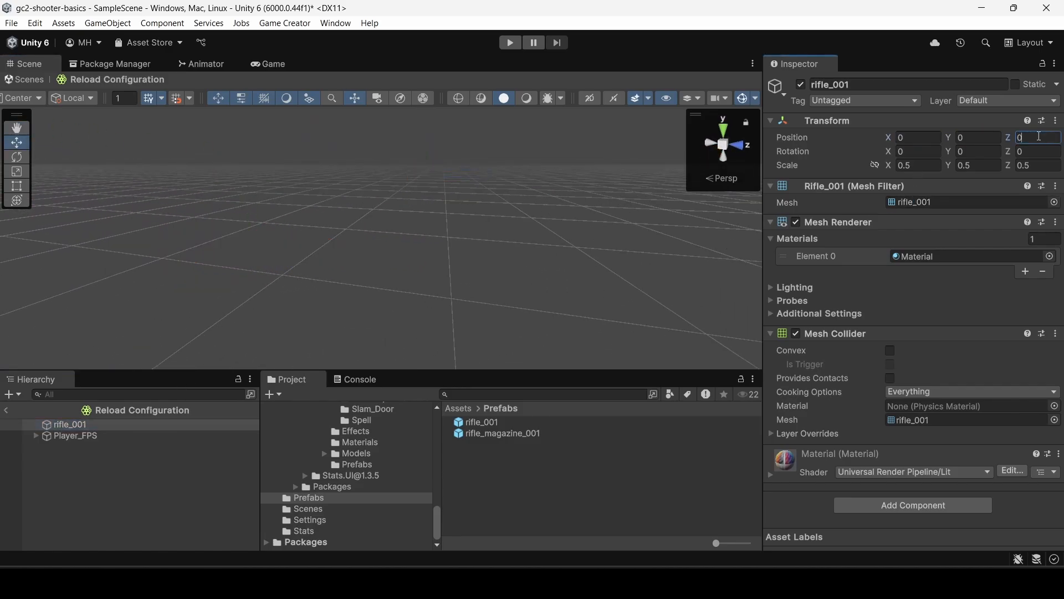
Select Player_FPS in the reload preview and examine its arms relative to the rifle.
left_click(80, 436)
key("f")
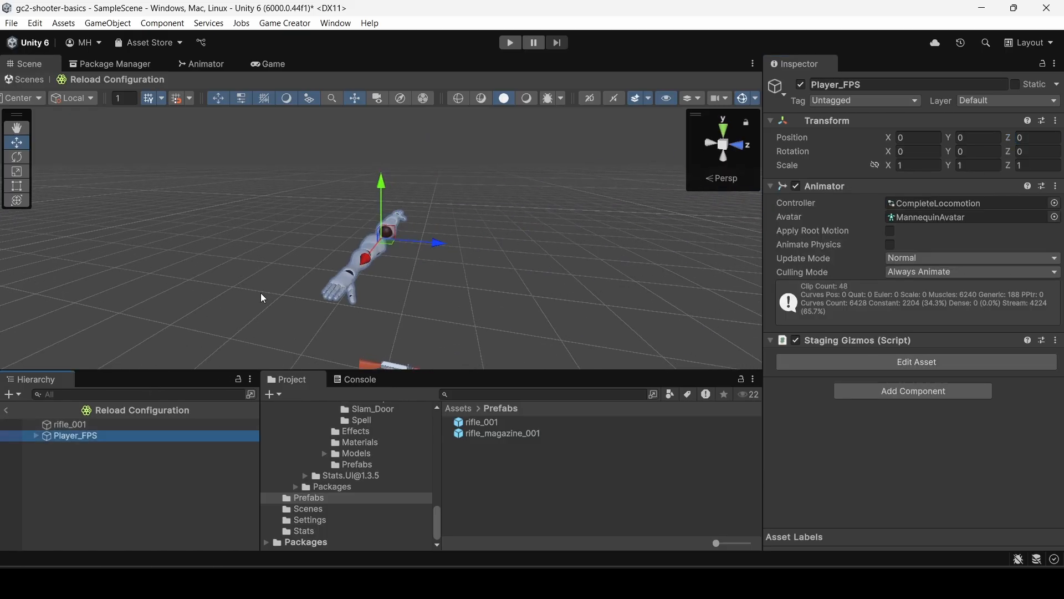
left_click_drag(263, 298, 291, 287, "alt")
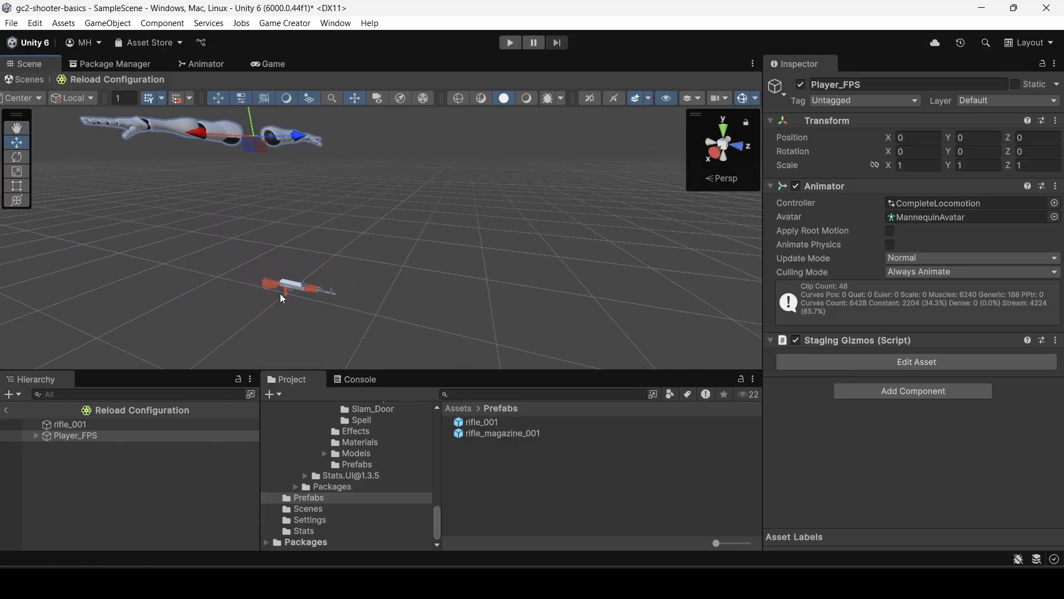
Reopen Rifle_Reload from the Reloads folder and scrub the reload animation across the magazine segment to examine the arm poses.
scroll(352, 460, "up", 5)
left_click(347, 453)
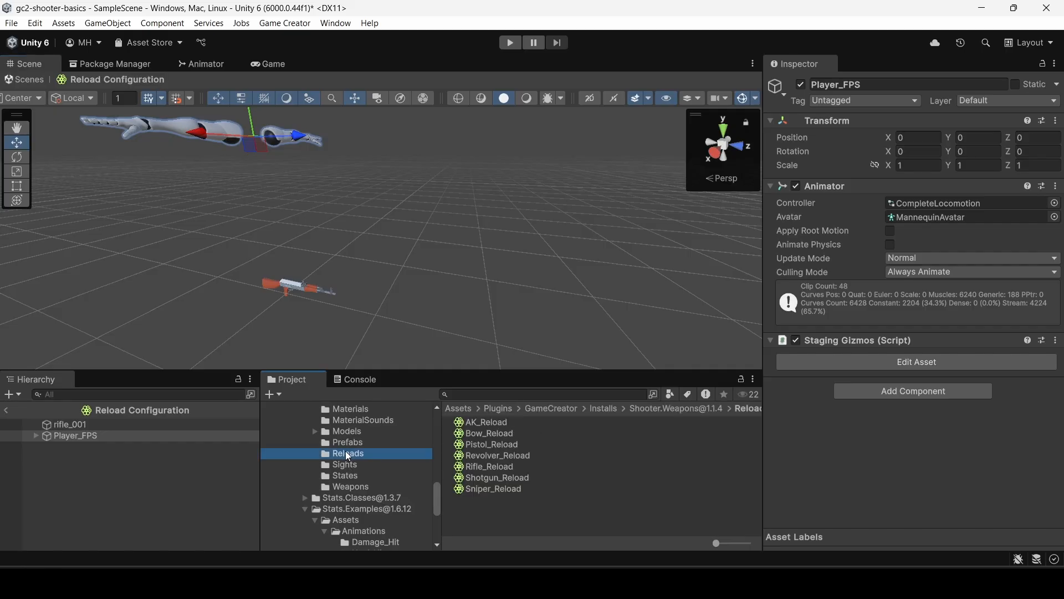
left_click(487, 466)
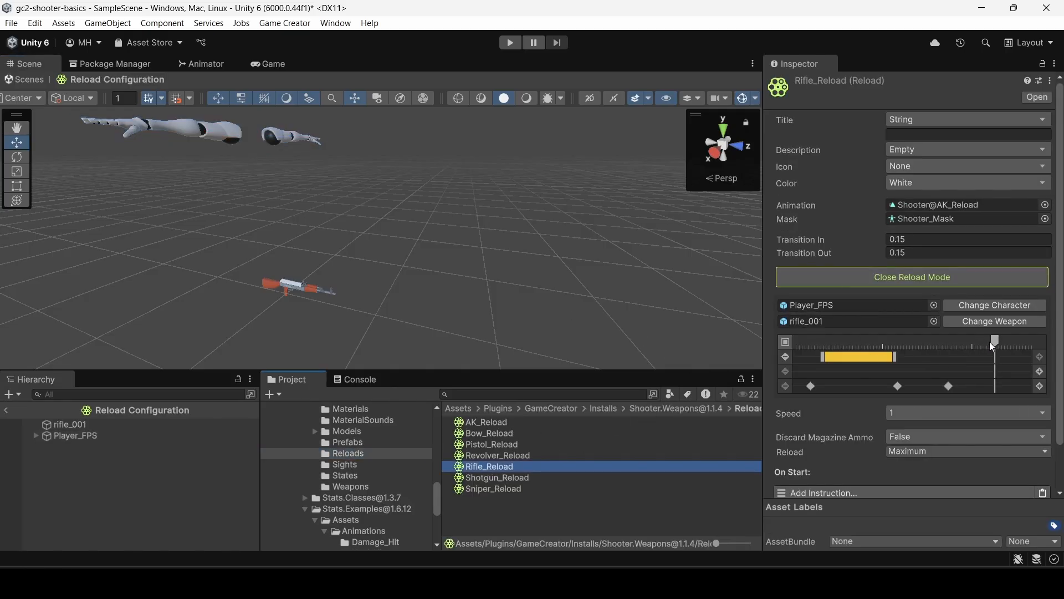
left_click_drag(992, 344, 824, 349)
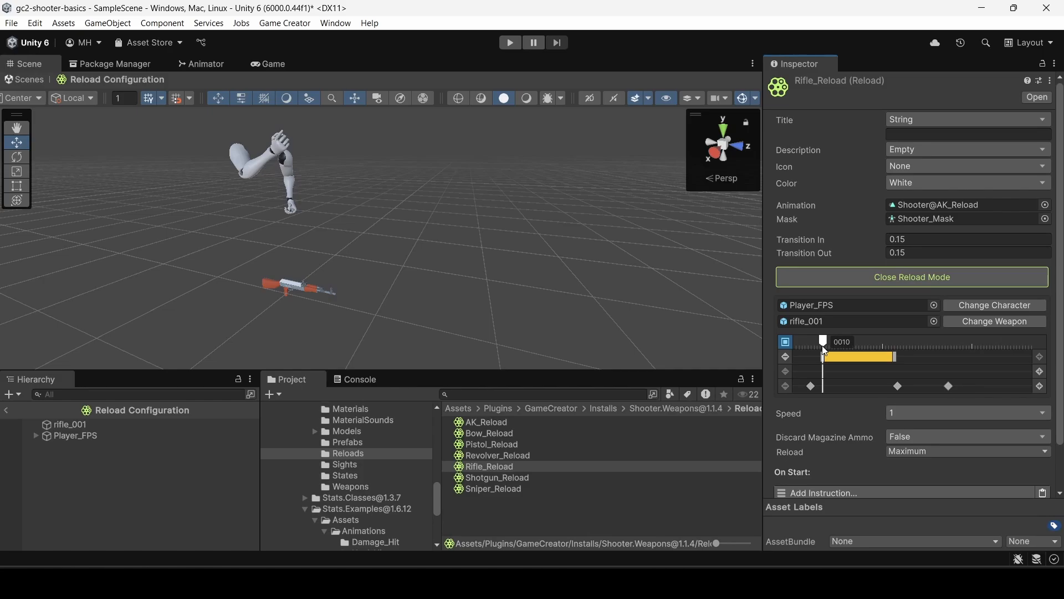
left_click_drag(822, 345, 894, 357)
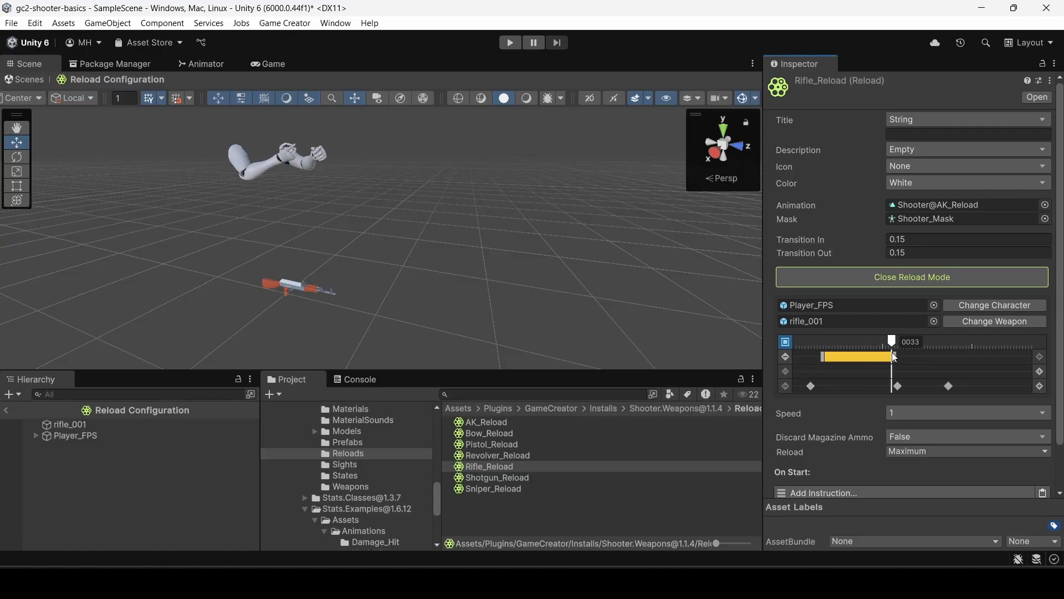
mouse_move(894, 356)
left_mouse_down()
mouse_move(845, 357)
mouse_move(896, 355)
left_mouse_up()
Open the magazine segment's settings in Rifle_Reload and scrub around its end to check the hand position.
left_click(854, 355)
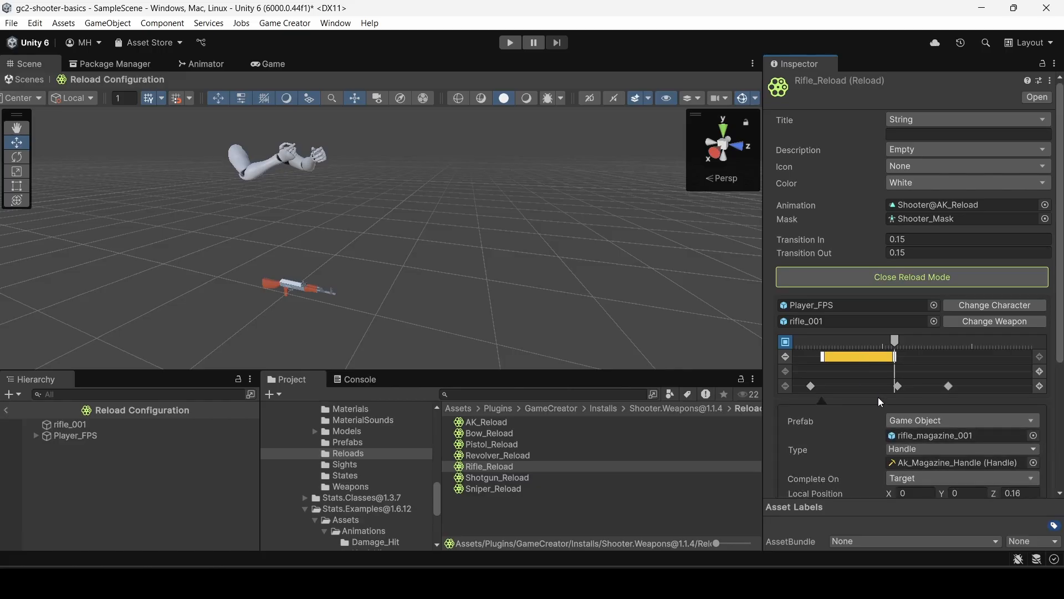
scroll(880, 402, "down", 3)
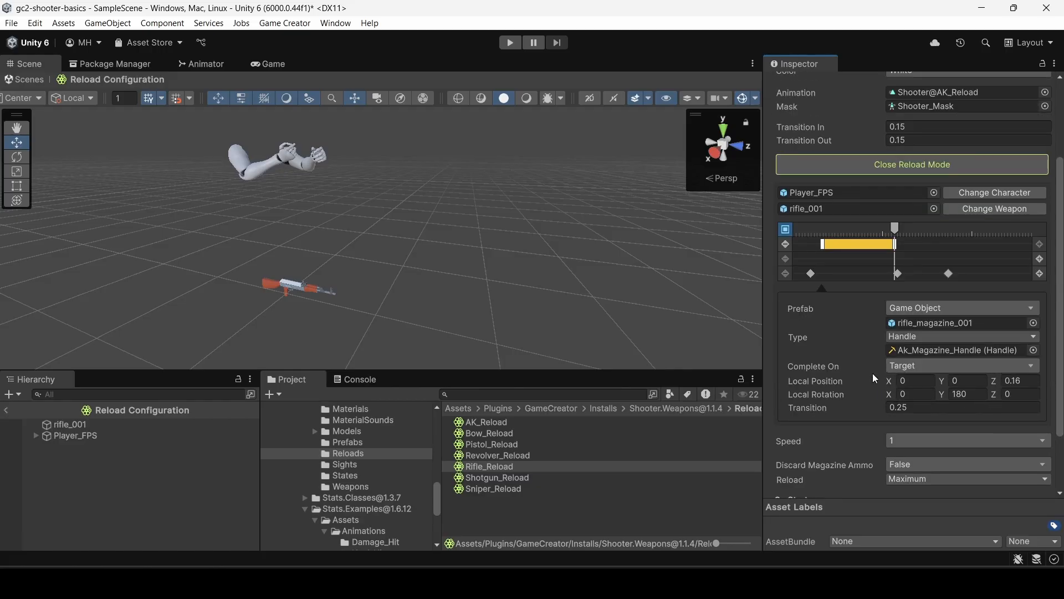
left_click(904, 379)
mouse_move(896, 229)
left_mouse_down()
mouse_move(828, 232)
mouse_move(901, 231)
left_mouse_up()
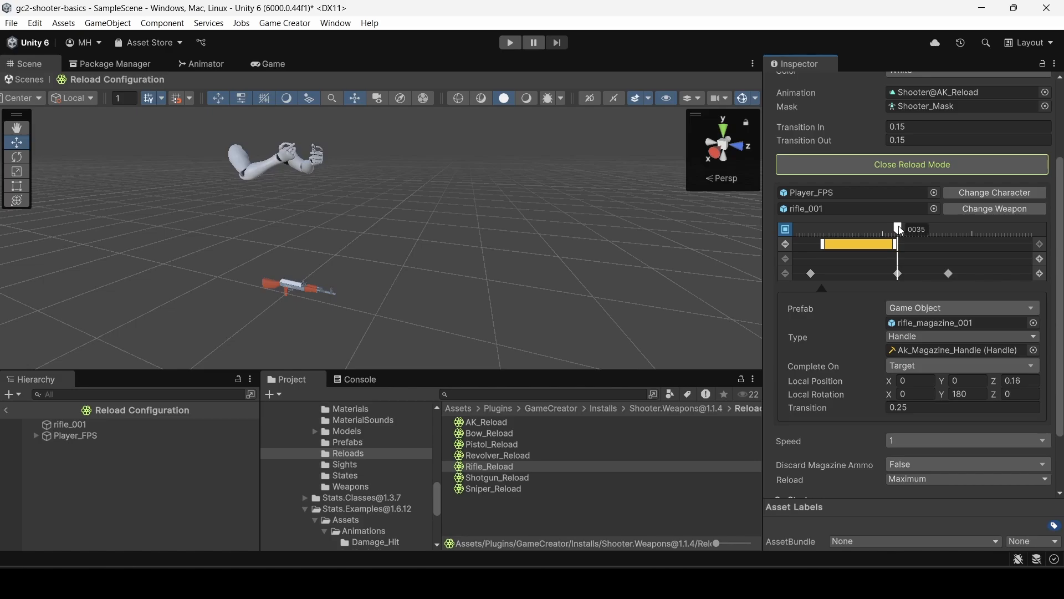
left_click_drag(893, 229, 891, 230)
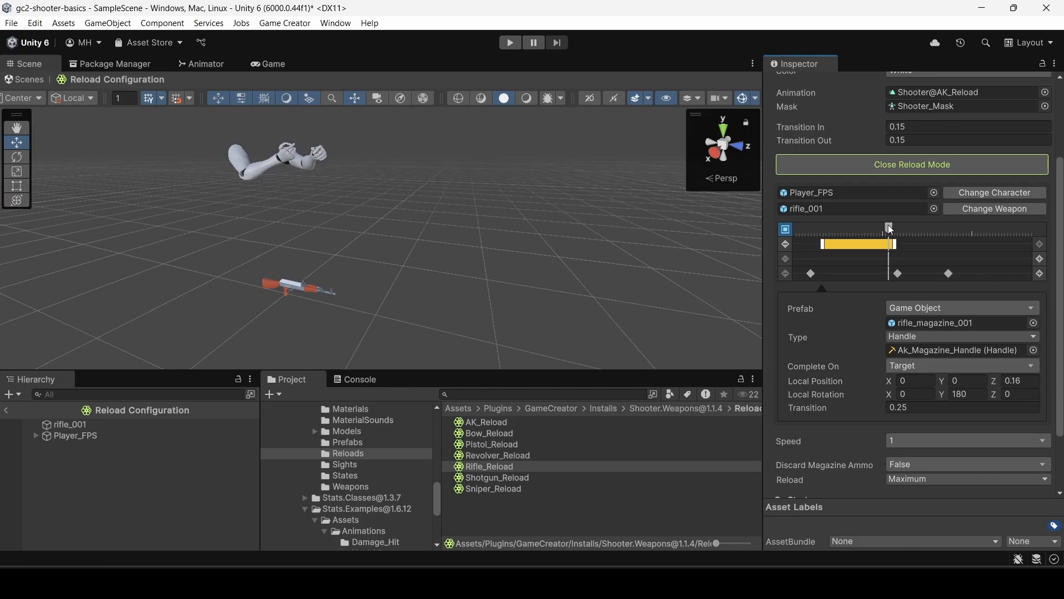
Raise rifle_001 in the reload preview to about Y 1.128 and compare it with the hands in Rifle_Reload's magazine segment.
left_click(66, 424)
left_click_drag(289, 240, 279, 116)
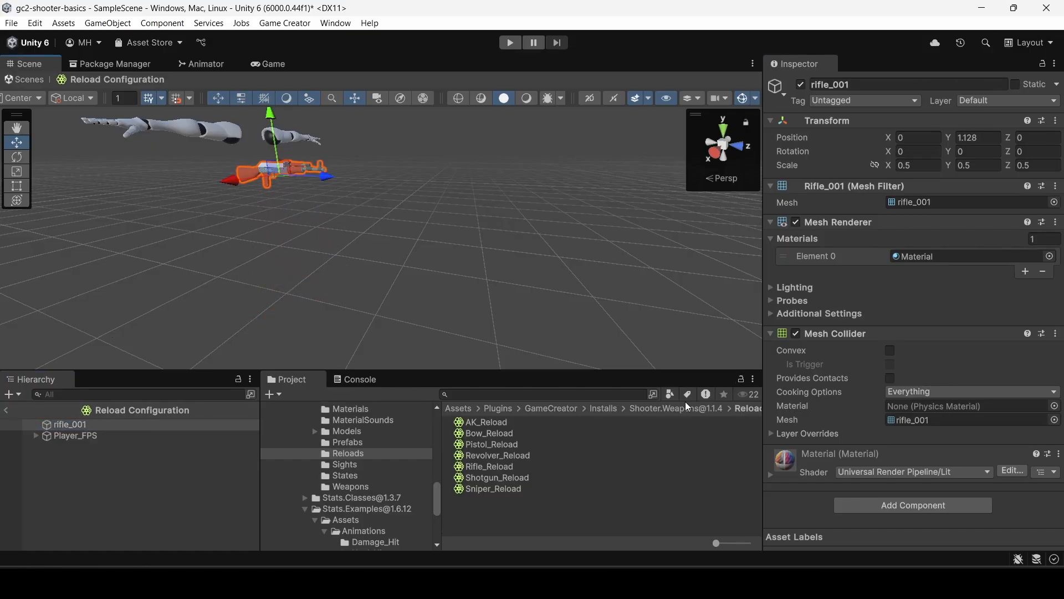
left_click(498, 468)
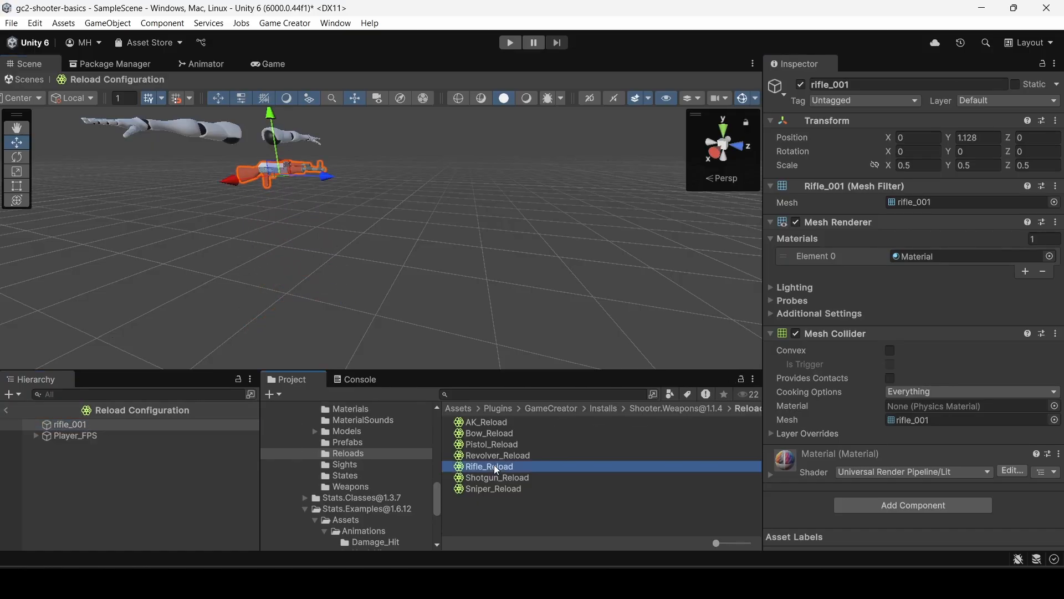
left_click(845, 352)
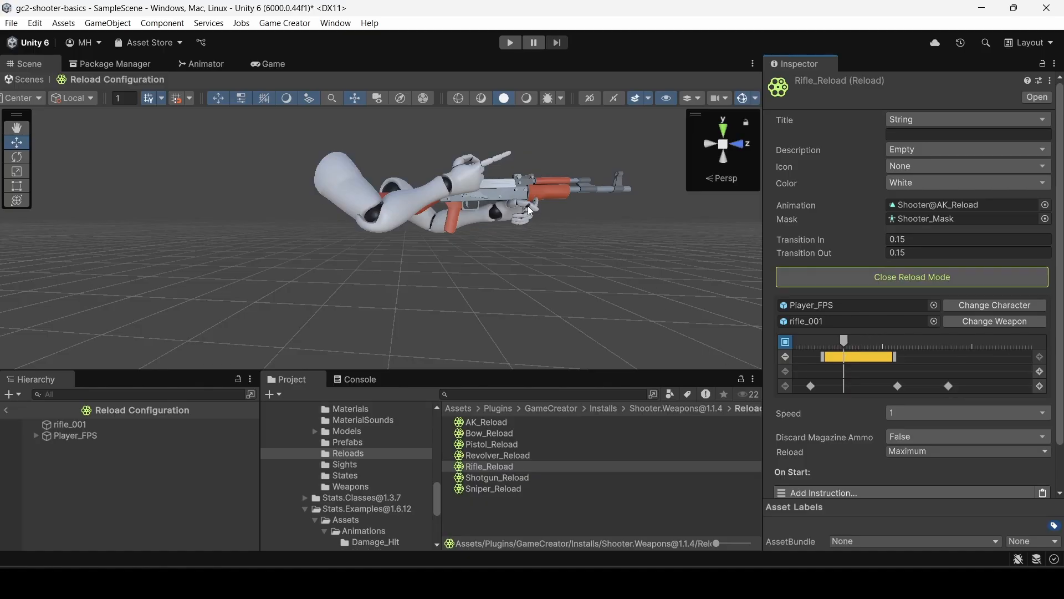
scroll(833, 375, "down", 3)
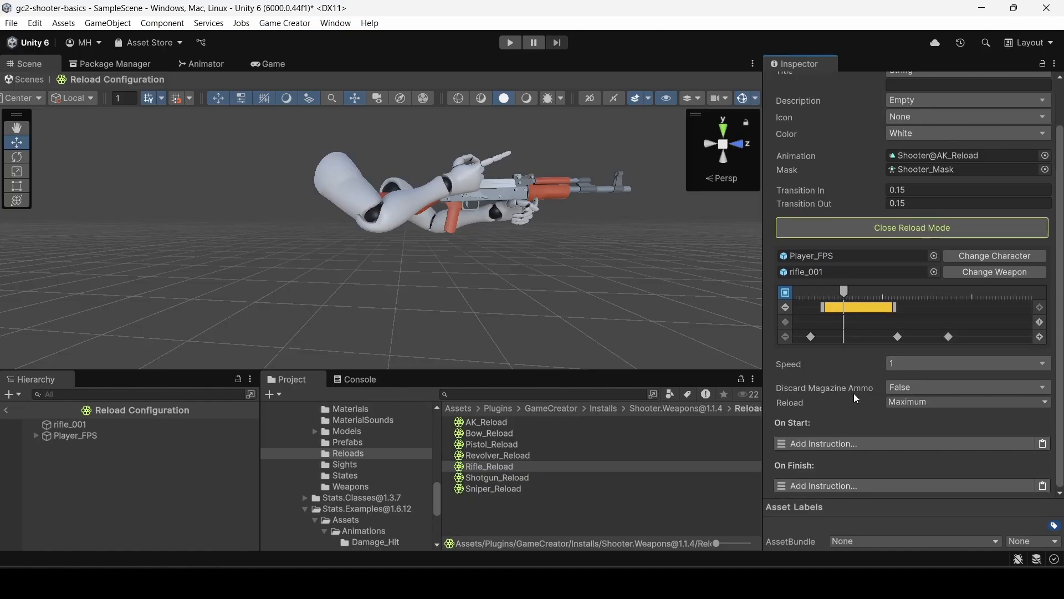
left_click(854, 309)
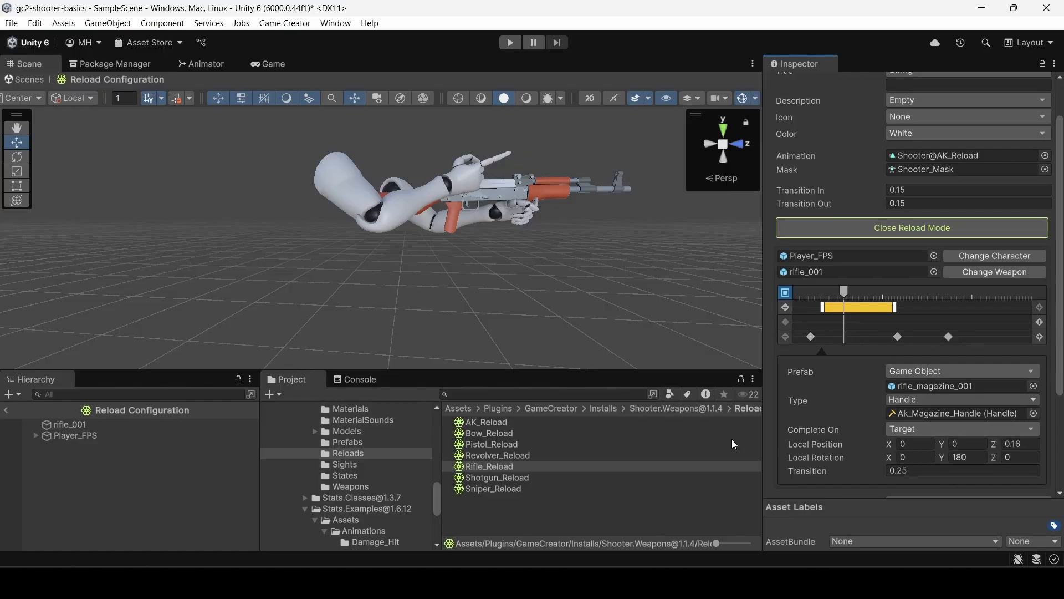
Leave the reload preview and make rifle_magazine_001 a child of rifle_001 (1) in the scene.
left_click(6, 410)
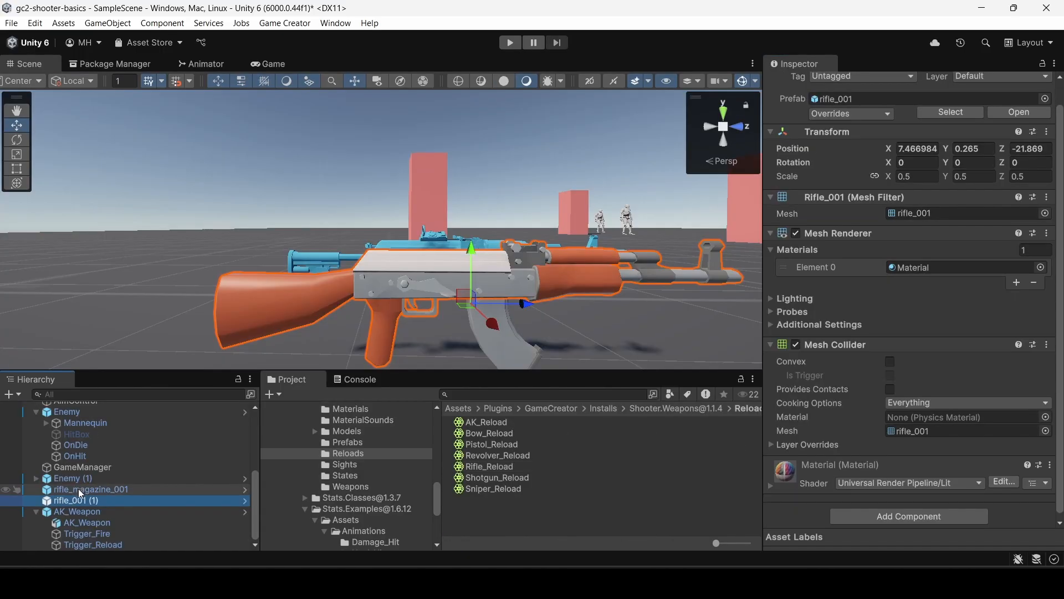
left_click_drag(78, 490, 81, 501)
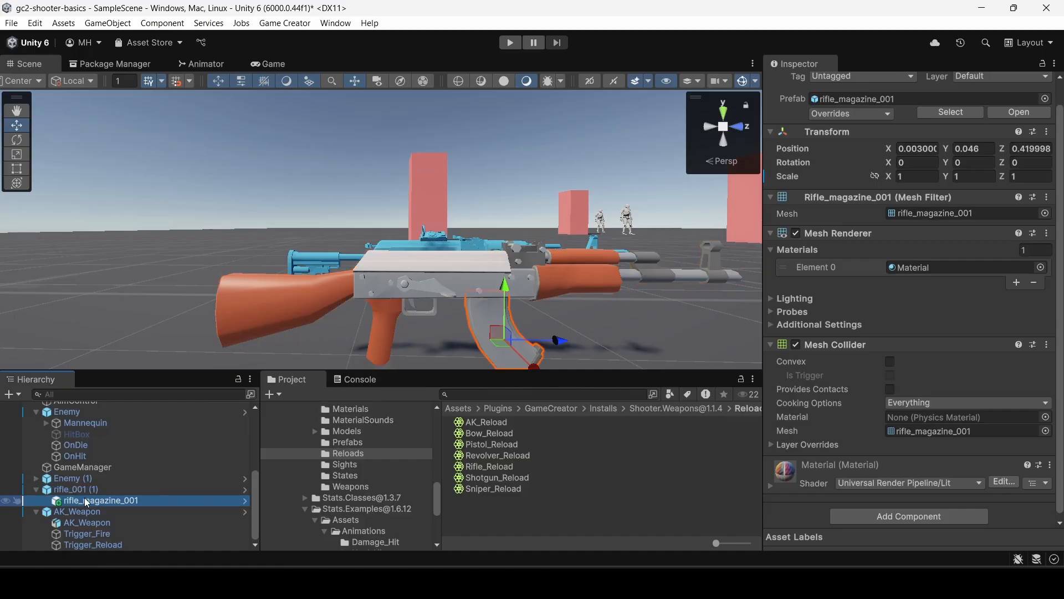
left_click(86, 492)
left_click(89, 501)
left_click_drag(565, 304, 563, 258, "alt")
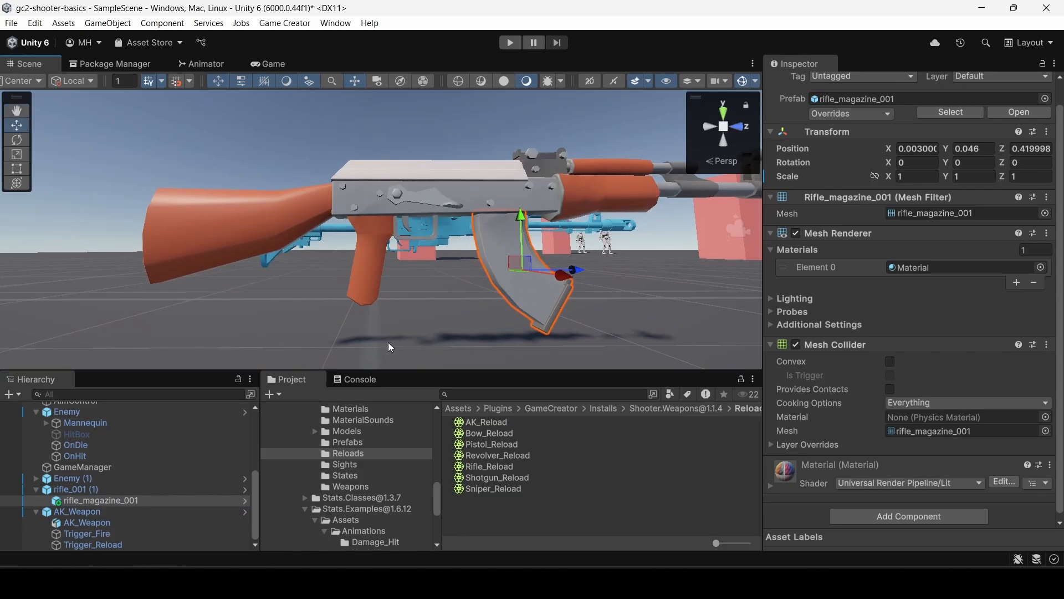
Scale rifle_magazine_001 to 0.5 on all axes and raise it to about Y 0.118 so it meets the rifle body.
left_click(80, 492)
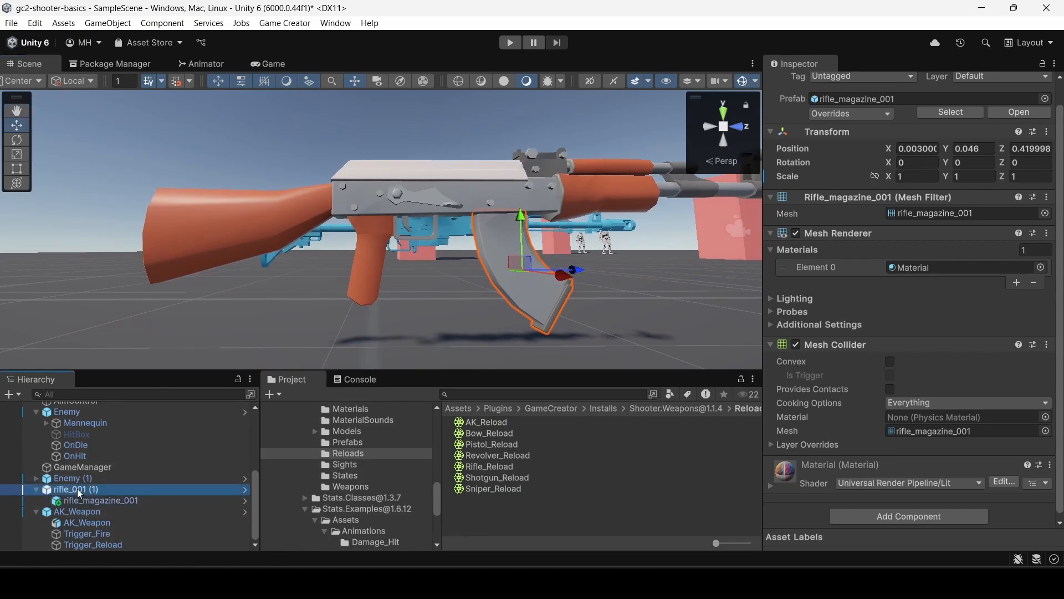
left_click(82, 499)
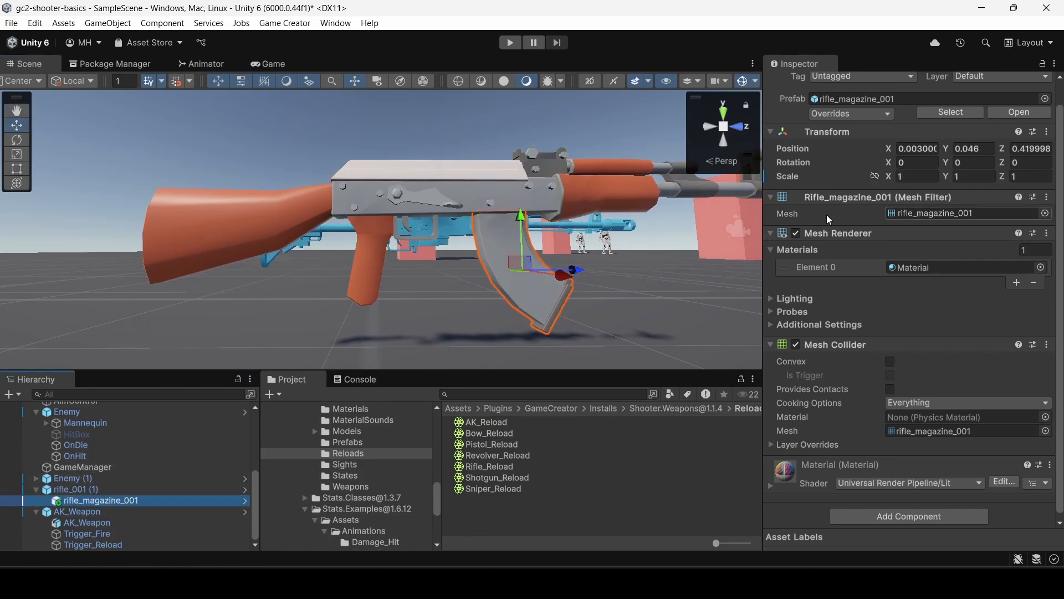
left_click(878, 177)
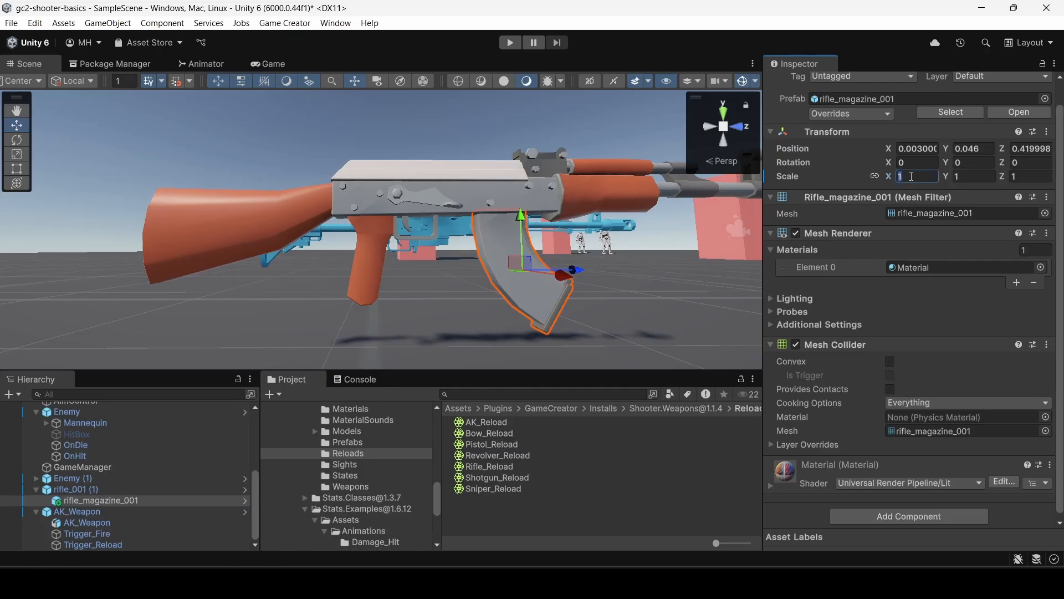
type(".5")
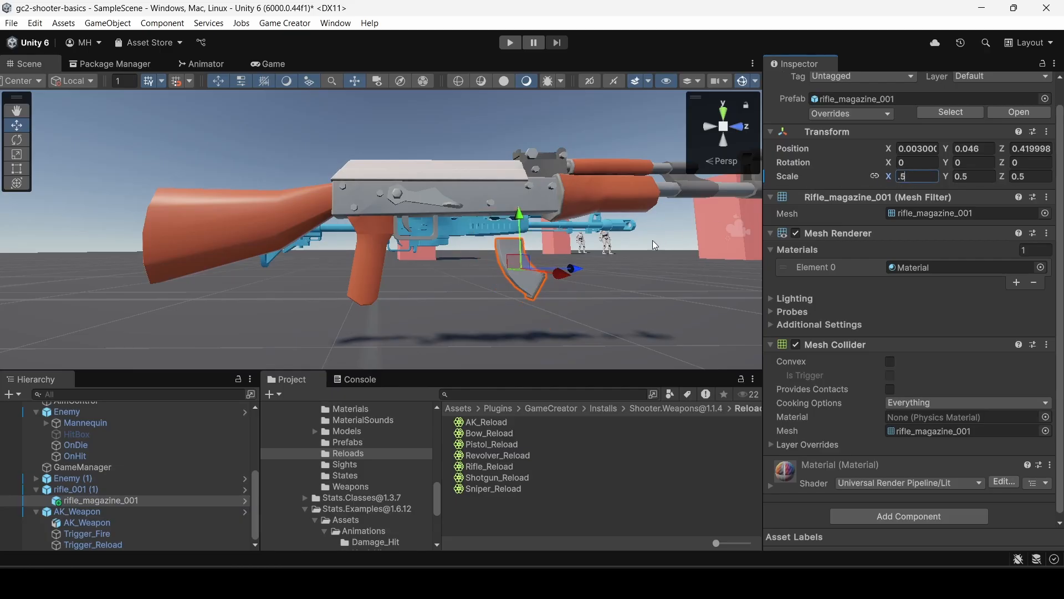
left_click_drag(520, 215, 520, 192)
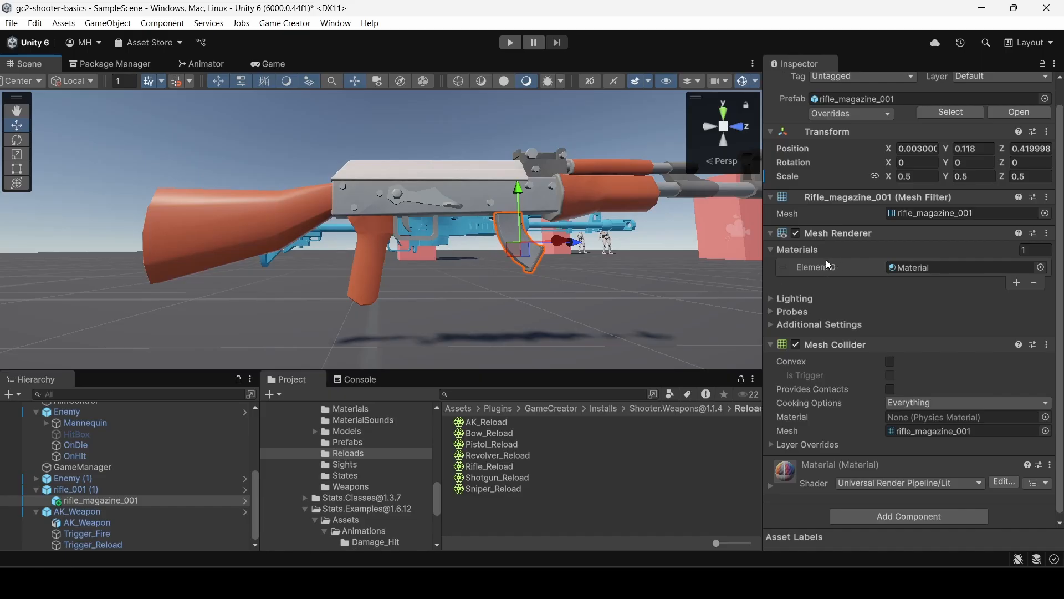
Set rifle_magazine_001's position relative to the rifle to X 0, Y 0.12, Z 0.42.
left_click(95, 511)
left_click(88, 500)
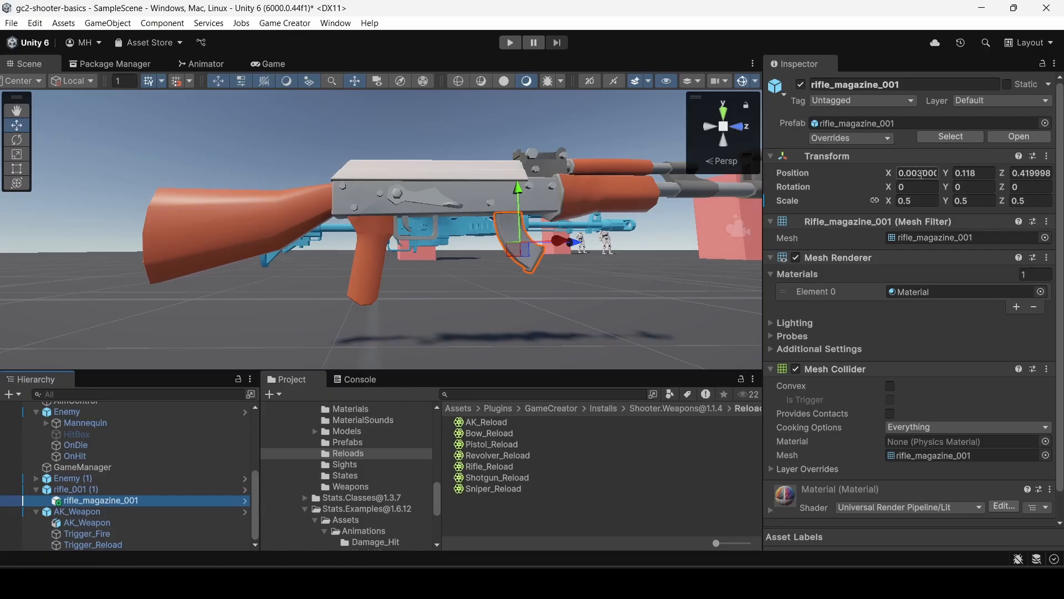
left_click(920, 174)
type("0")
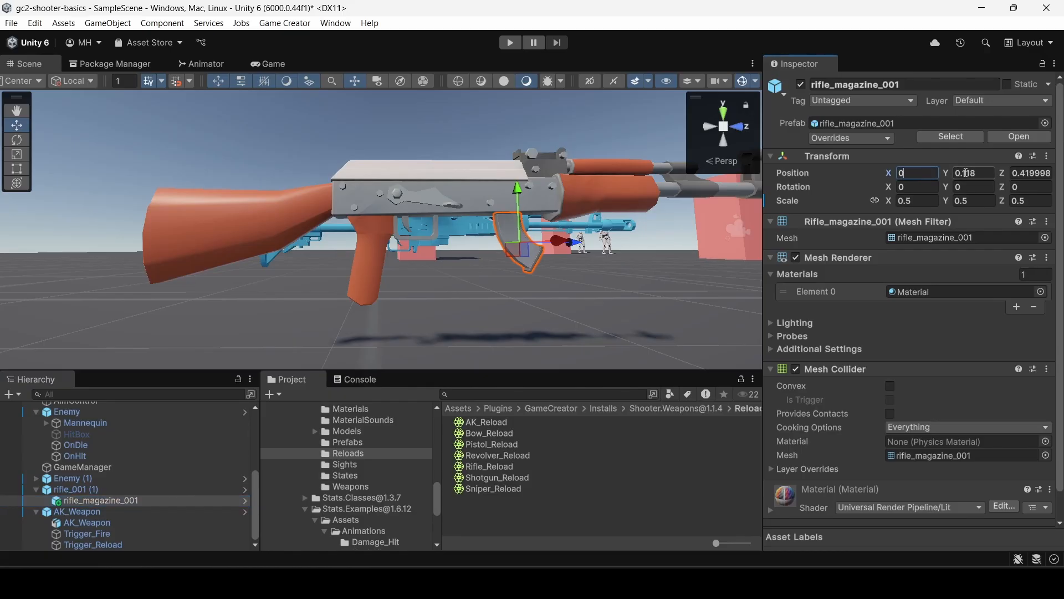
left_click(965, 173)
type("0.12")
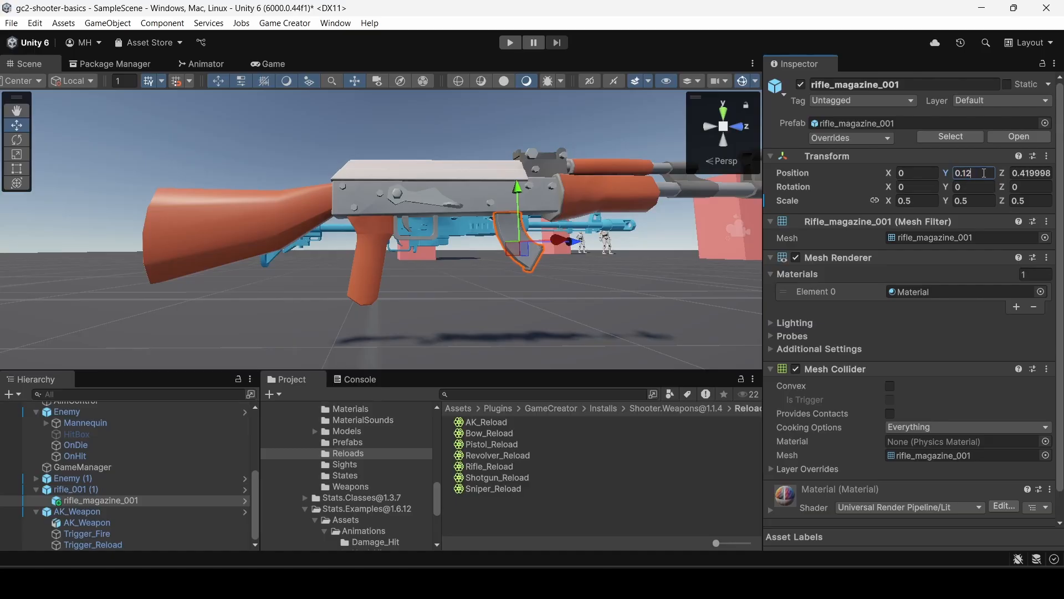
left_click_drag(1026, 173, 1058, 177)
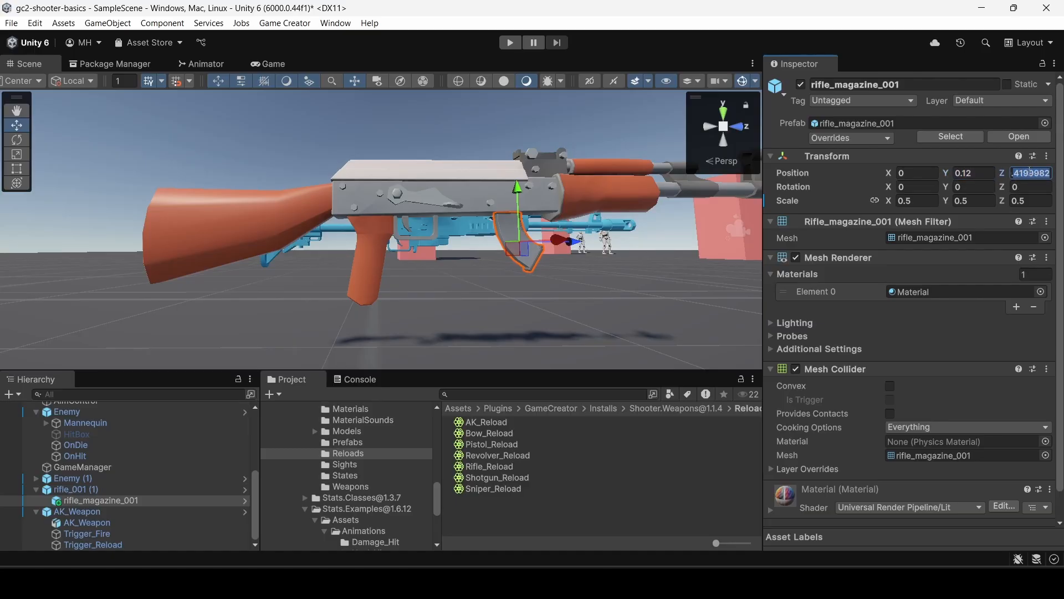
type("0.42")
left_click(973, 173)
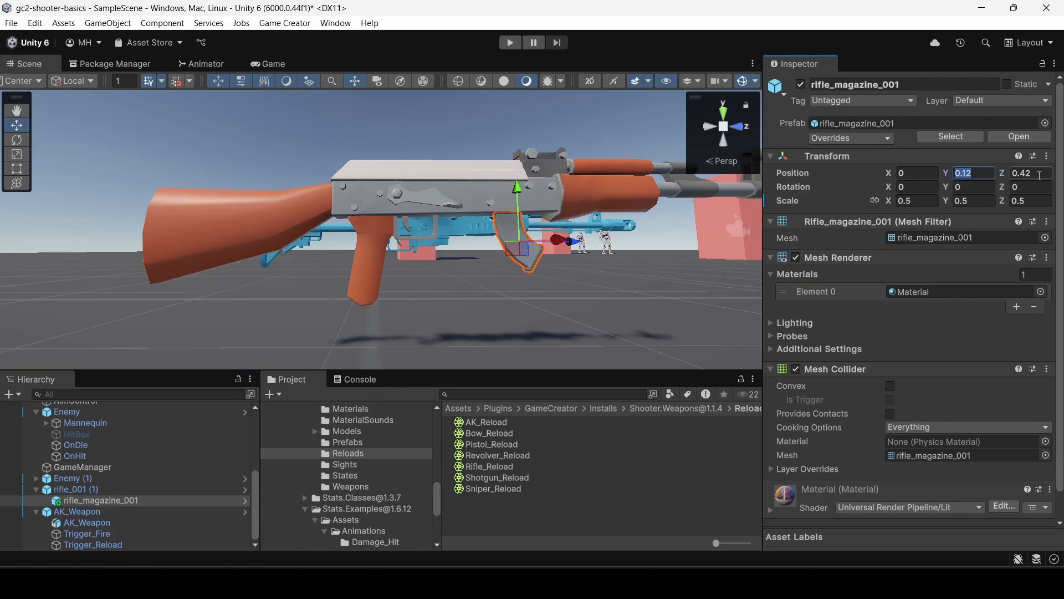
left_click(1036, 173)
Set the local position of Rifle_Reload's magazine segment to Y 0.12 and Z 0.42.
left_click(488, 469)
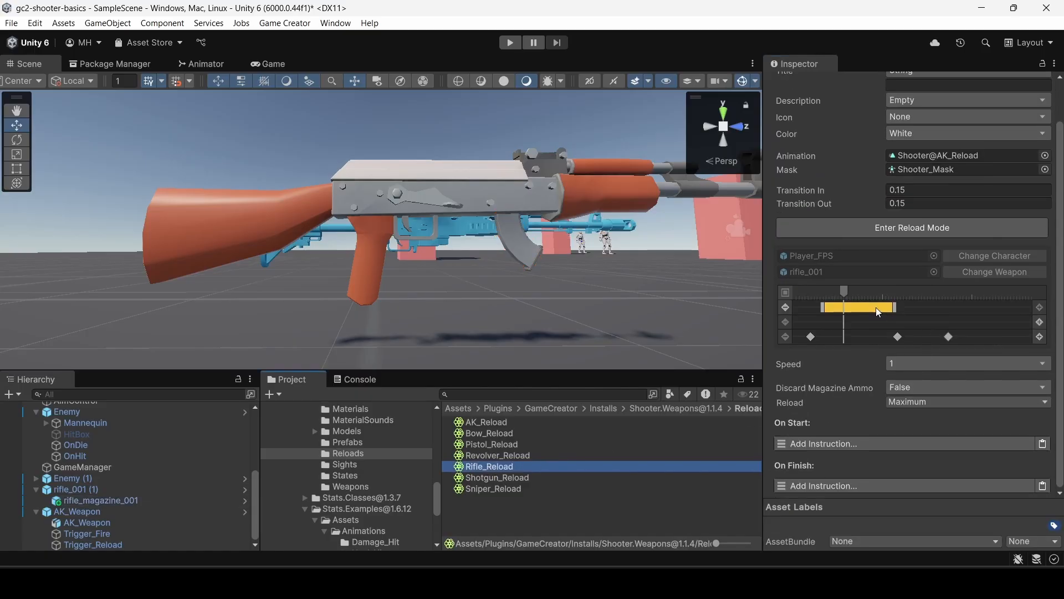
left_click(879, 308)
scroll(953, 408, "down", 1)
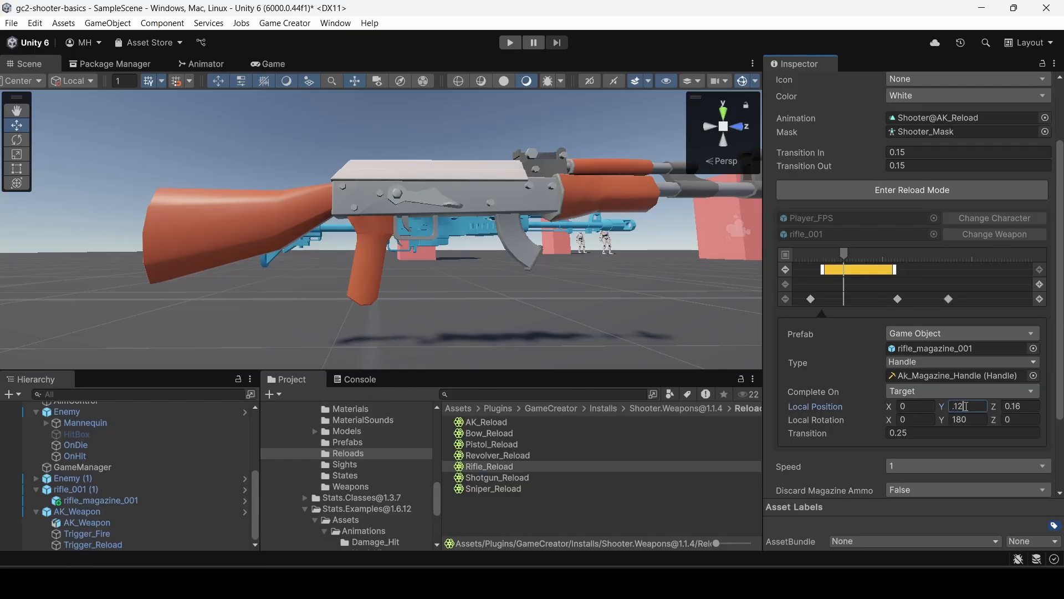
key("Tab")
type(".")
key("Tab")
left_click(964, 420)
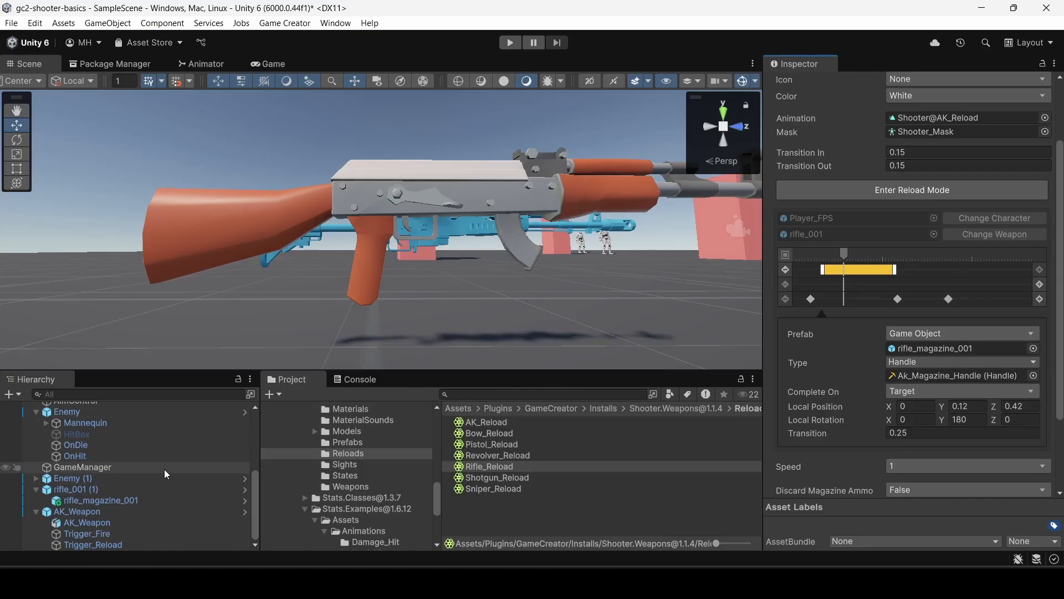
Delete the standalone rifle_001 (1) and AK_Weapon objects from the scene, keeping the AK_Weapon inside WeaponPickup.
right_click(84, 490)
left_click(100, 116)
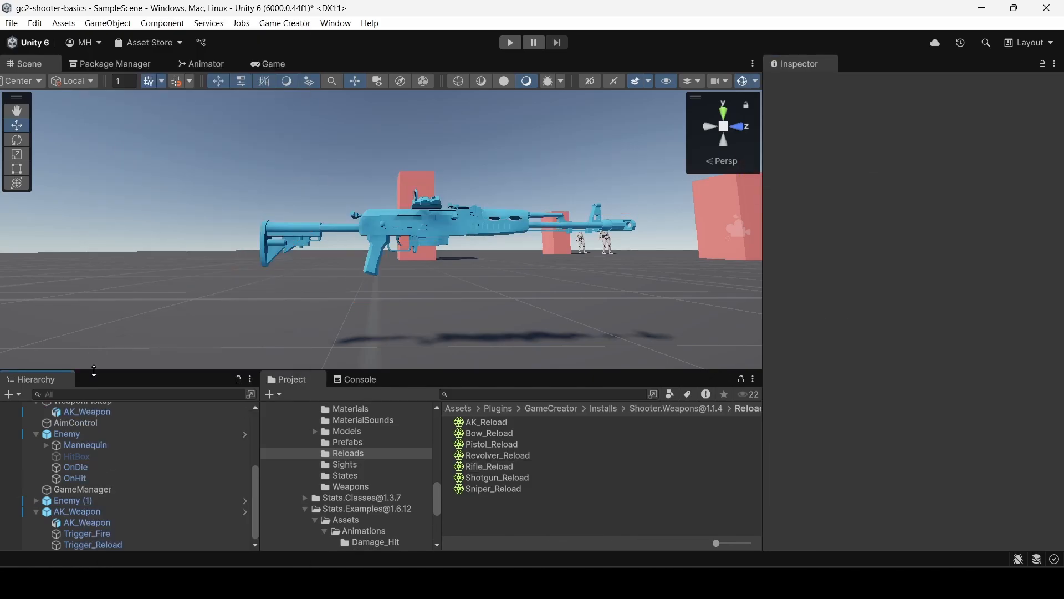
right_click(78, 521)
left_click(97, 116)
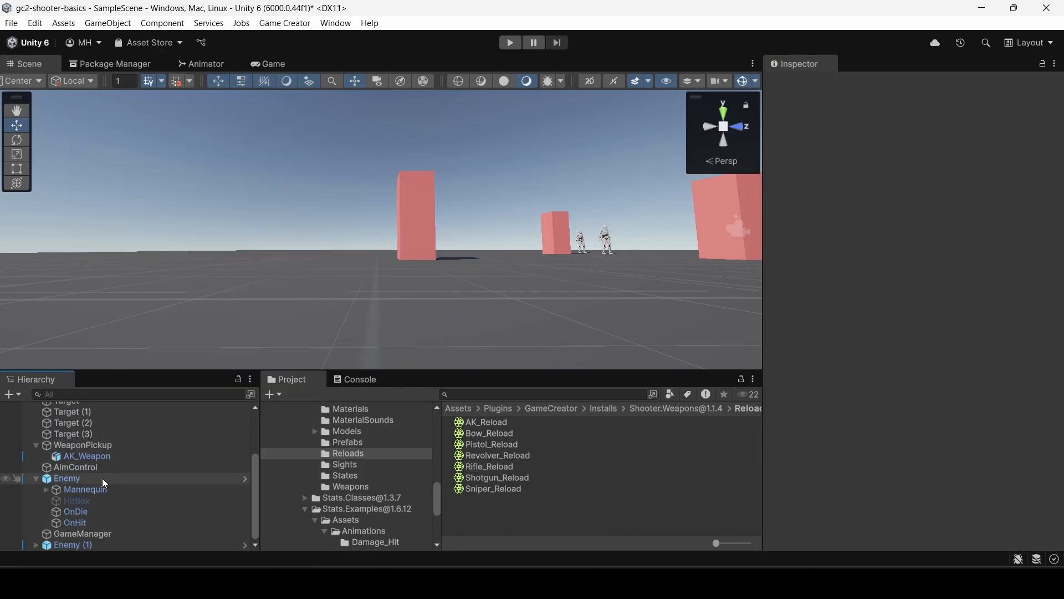
Review WeaponPickup's trigger instructions and duplicate the object in the scene.
left_click(71, 447)
scroll(963, 281, "down", 5)
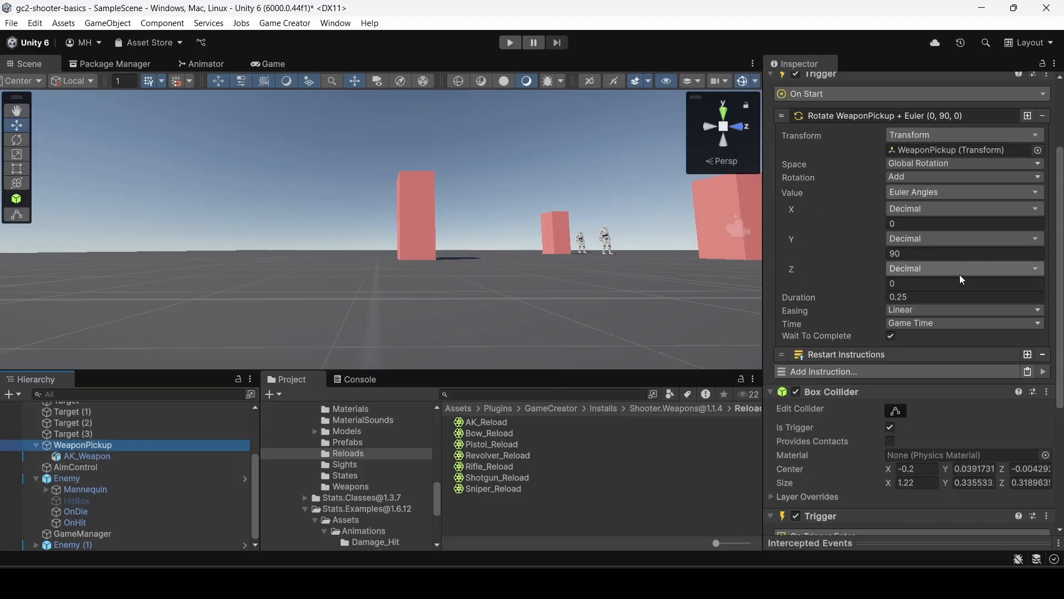
scroll(963, 281, "down", 5)
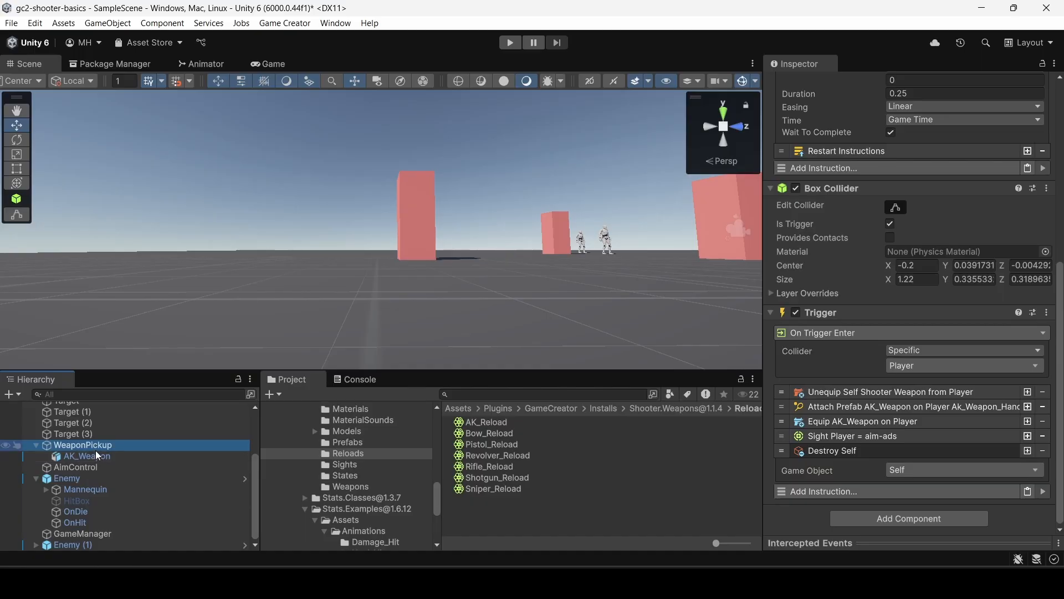
key("ctrl+d")
left_click(37, 469)
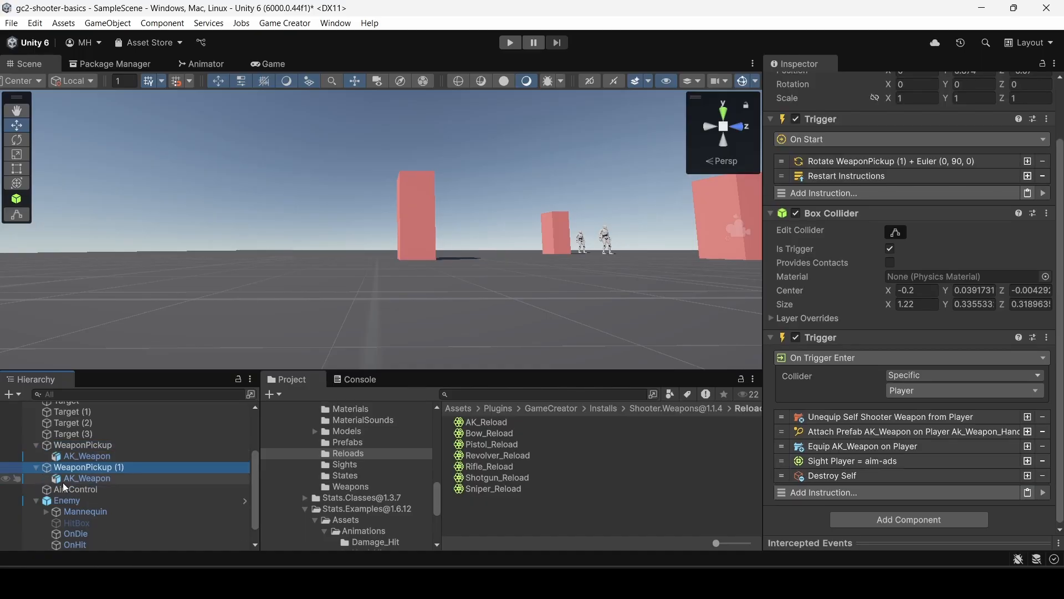
Replace the AK_Weapon child inside WeaponPickup (1) with the rifle_001 prefab from the Prefabs folder.
left_click(82, 478)
scroll(340, 498, "down", 5)
scroll(341, 500, "down", 2)
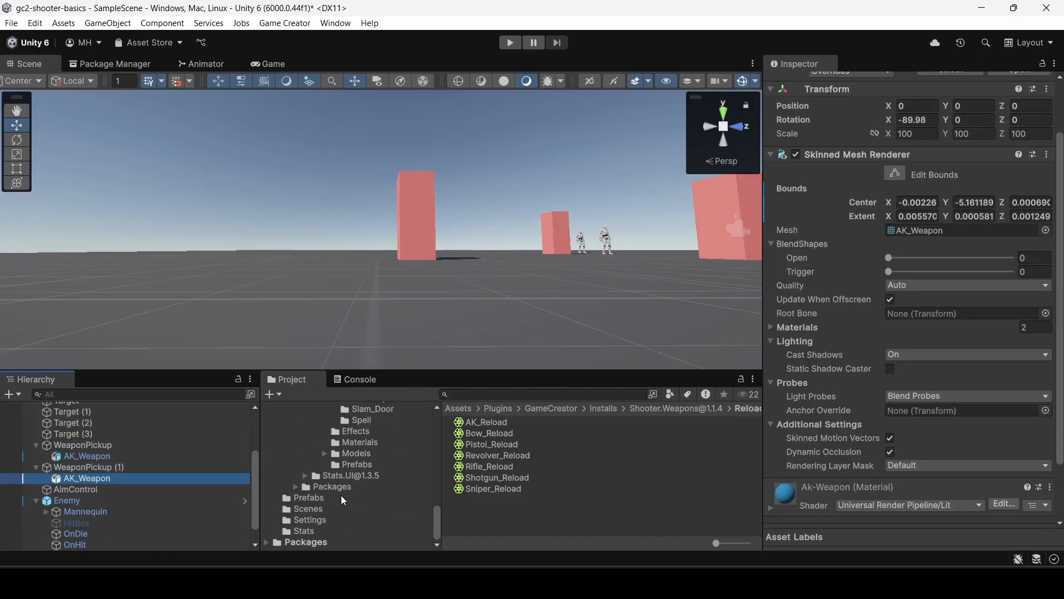
left_click(307, 498)
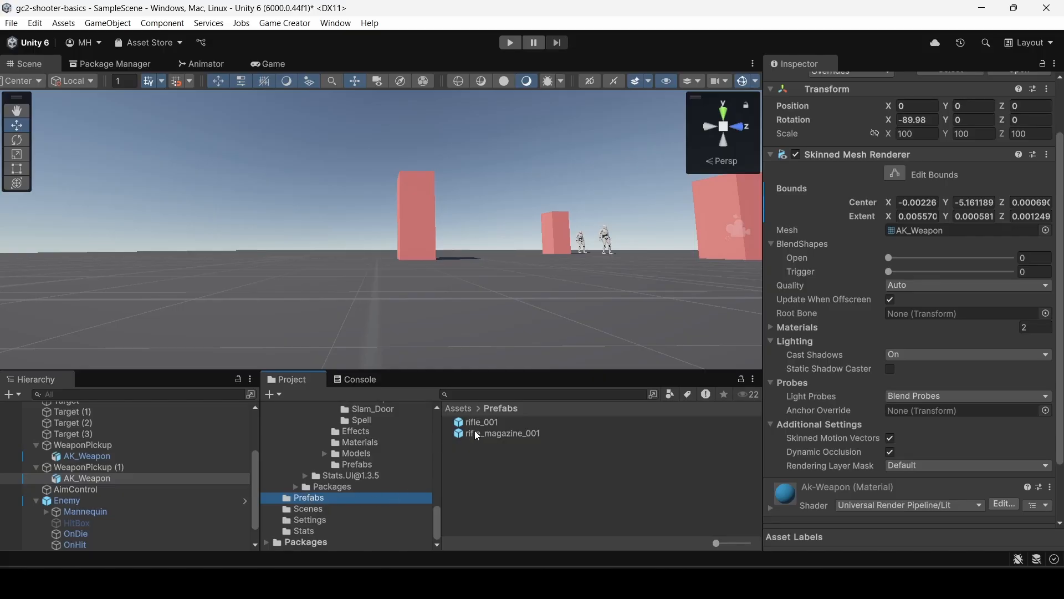
left_click(83, 478)
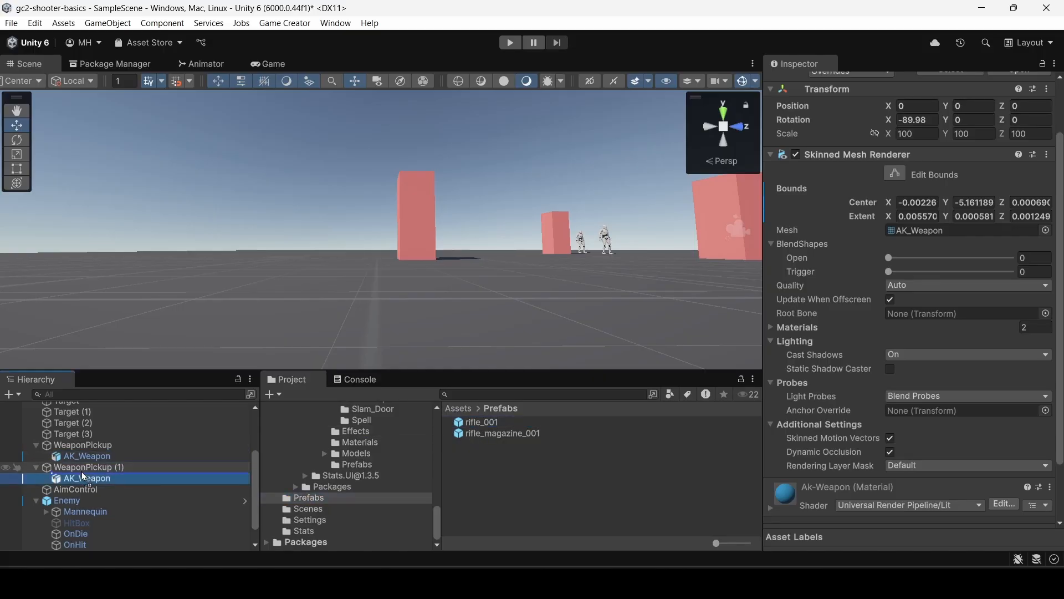
left_click_drag(81, 475, 79, 475)
left_click(76, 489)
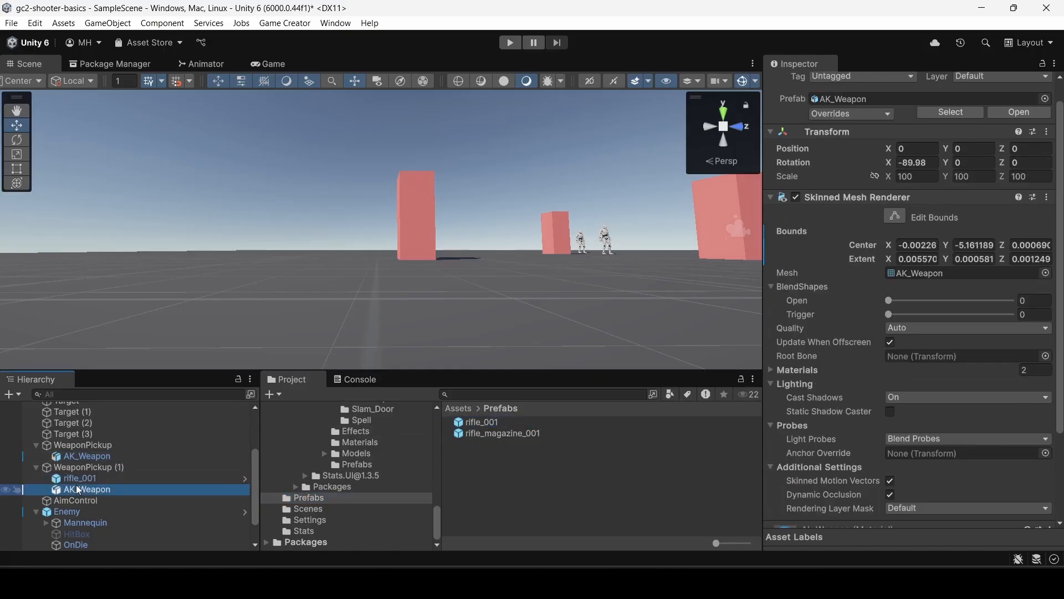
right_click(76, 490)
left_click(113, 95)
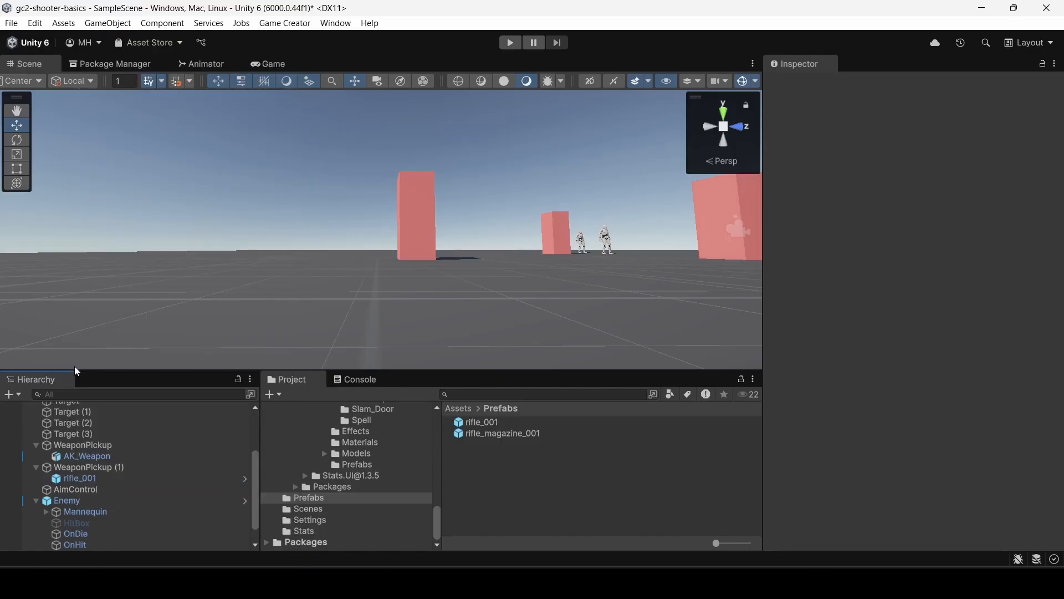
Set the local position of rifle_001 inside WeaponPickup (1) to X 0, Y 0, Z 0.
left_click(76, 477)
left_click(78, 469)
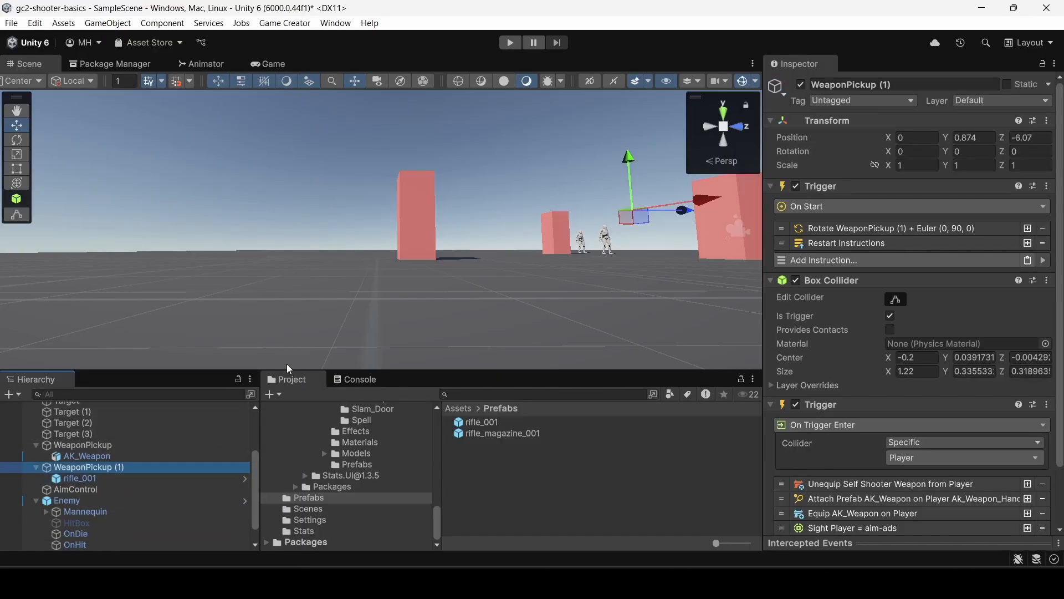
key("f")
right_click_drag(512, 237, 475, 392)
scroll(475, 361, "up", 10)
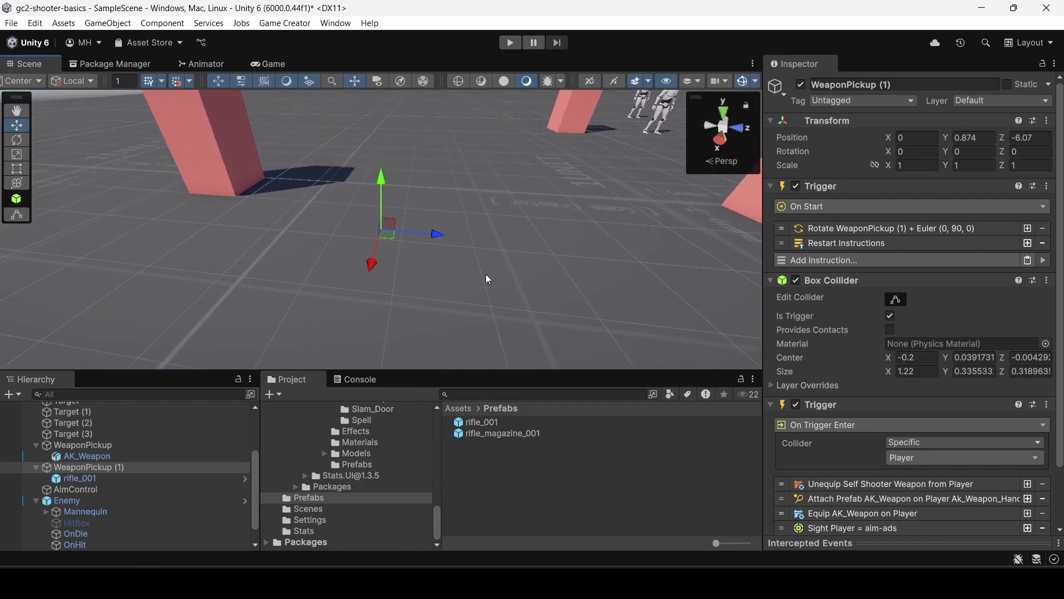
right_click_drag(486, 276, 458, 247)
key("d")
left_click(77, 478)
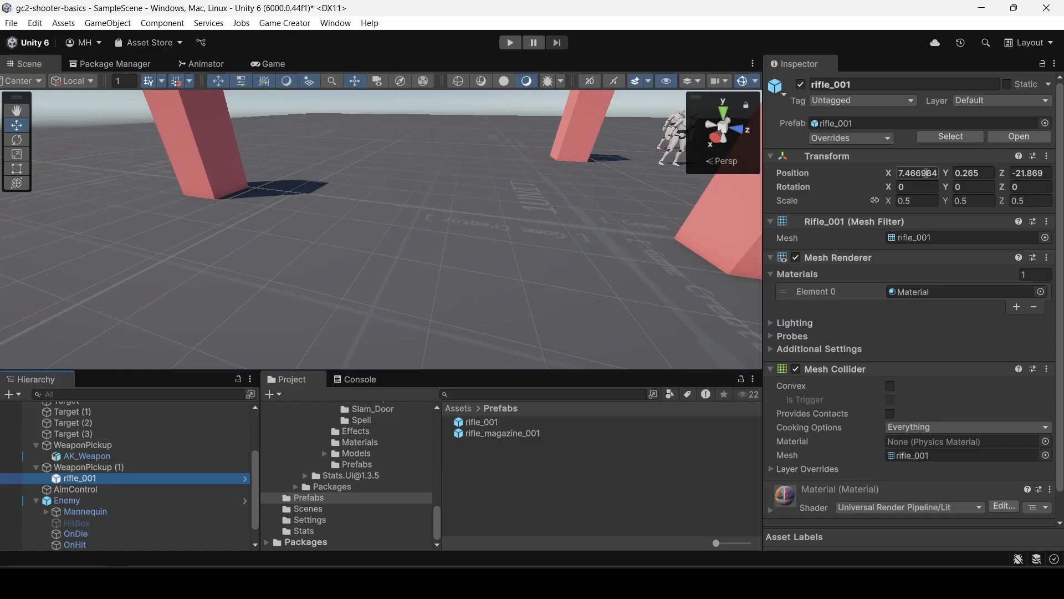
left_click(923, 173)
type("0")
key("Tab")
type("0")
key("Tab")
type("0")
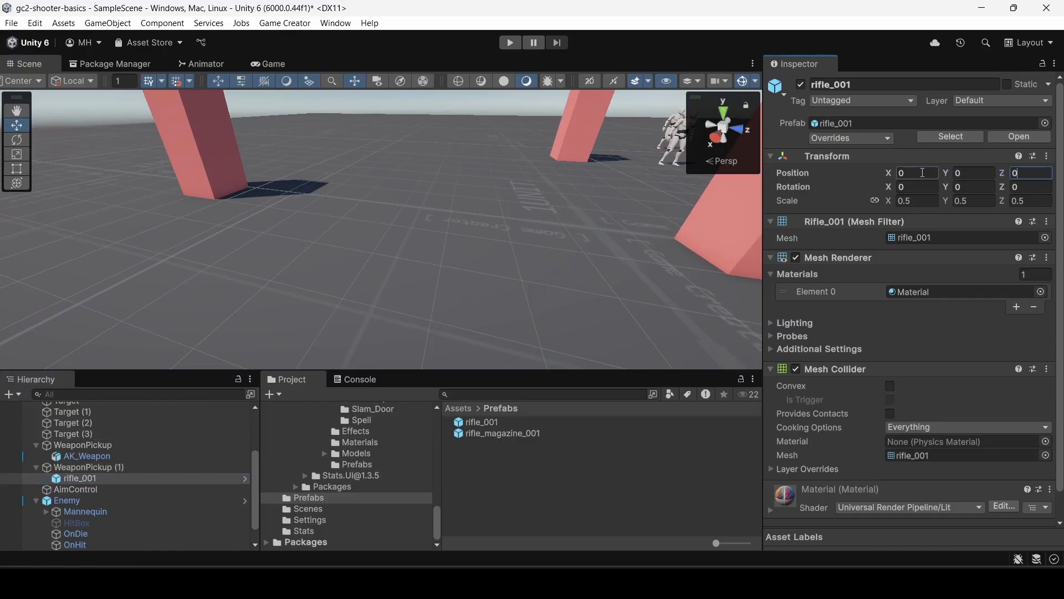
Move WeaponPickup (1) away from the original pickup along the Z axis to Z -7.07.
left_click(88, 467)
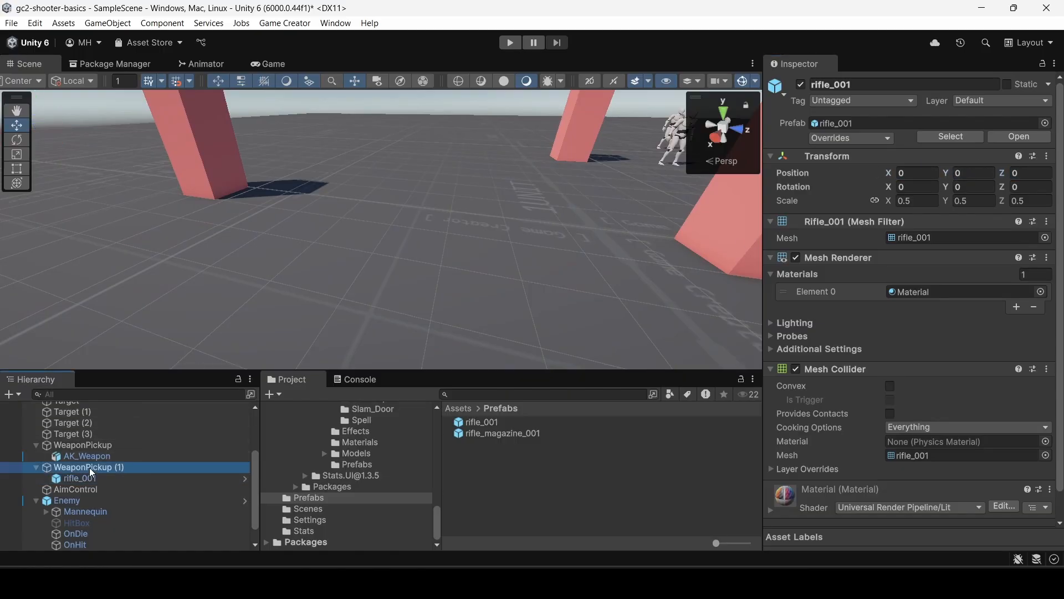
double_click(92, 467)
right_click_drag(200, 277, 145, 273)
key("d")
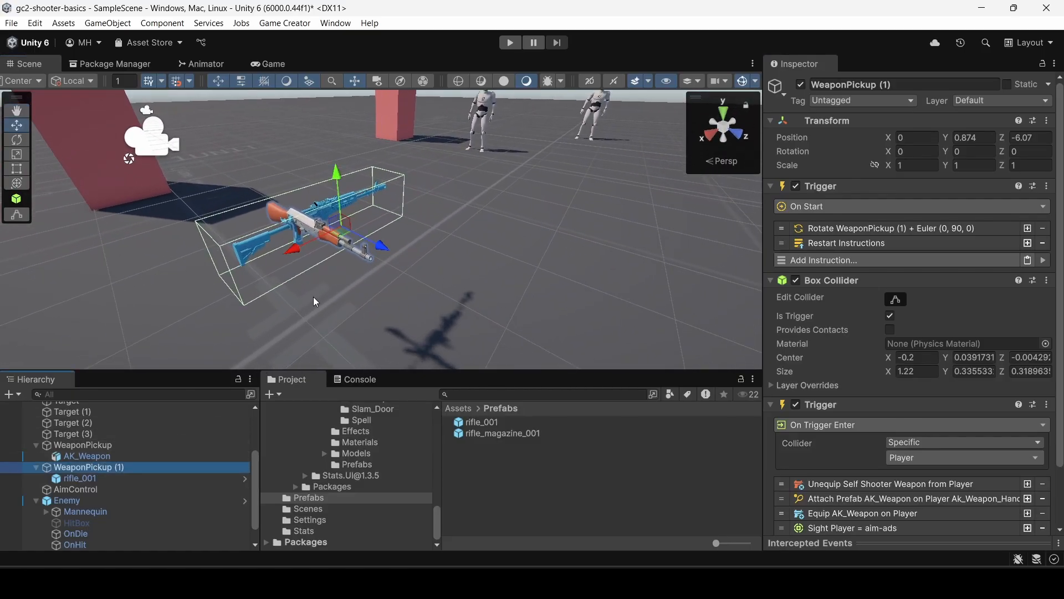
left_click_drag(379, 247, 284, 233)
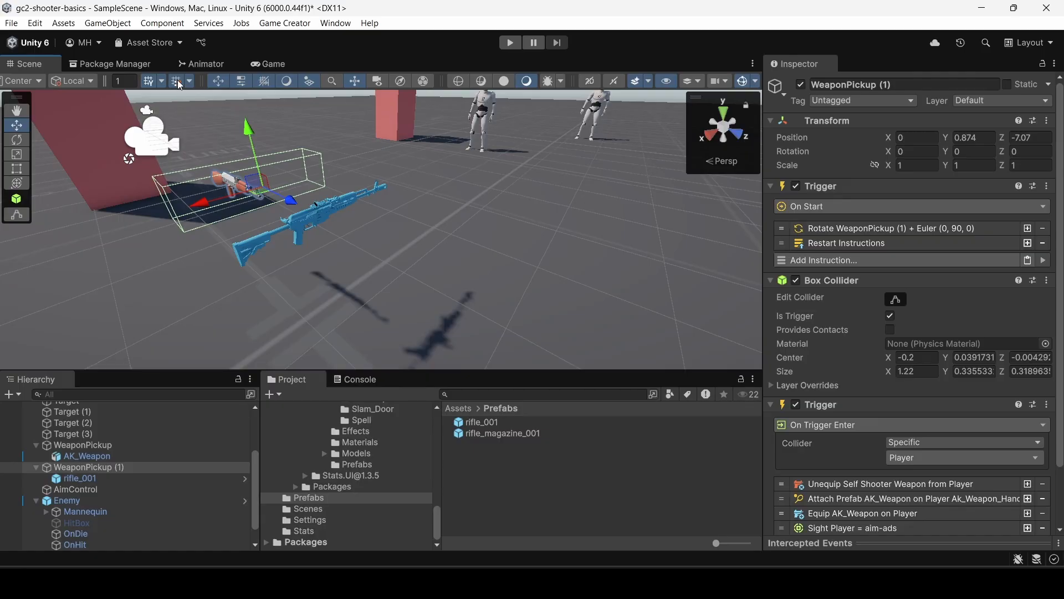
Set the Y rotation of rifle_001 inside WeaponPickup (1) to -90.
left_click(95, 476)
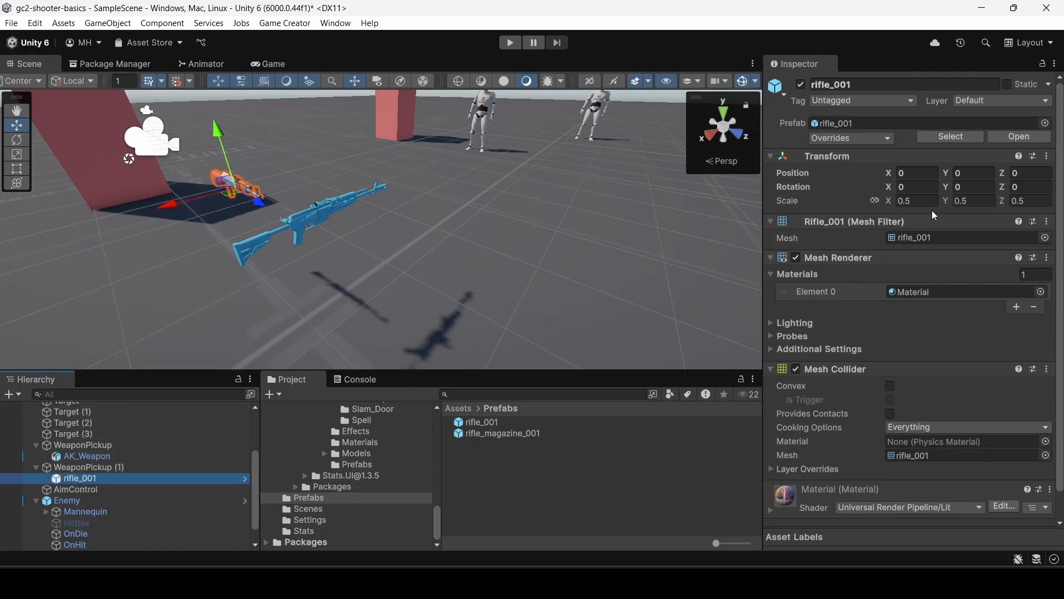
left_click(962, 189)
type("90")
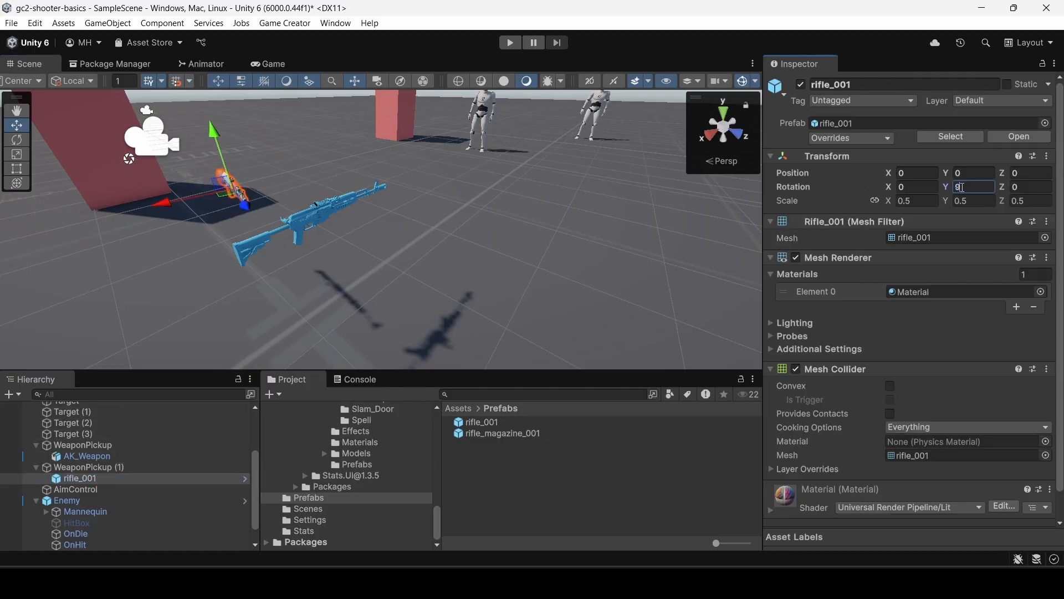
key("BackSpace")
key("BackSpace")
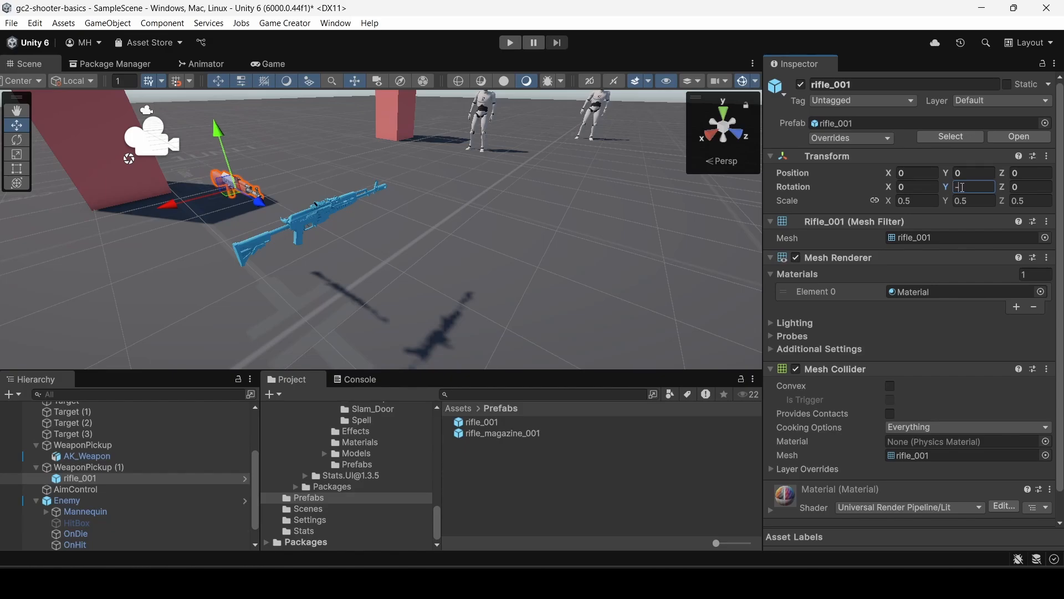
type("-90")
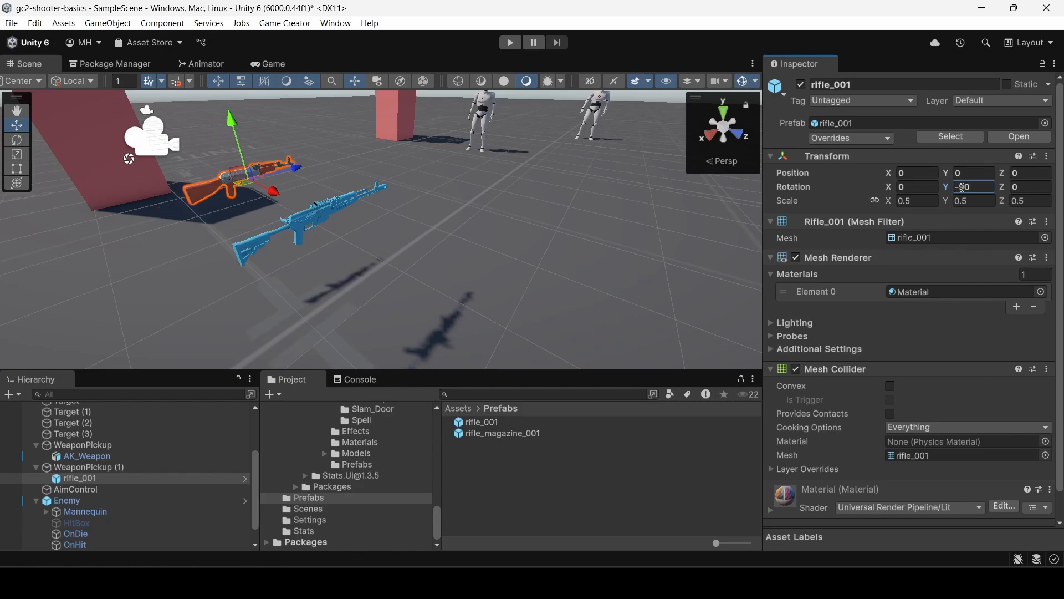
Remove the Unequip instruction from WeaponPickup (1)'s On Trigger Enter trigger and set the attached prop to the rifle_001 prefab.
left_click(101, 467)
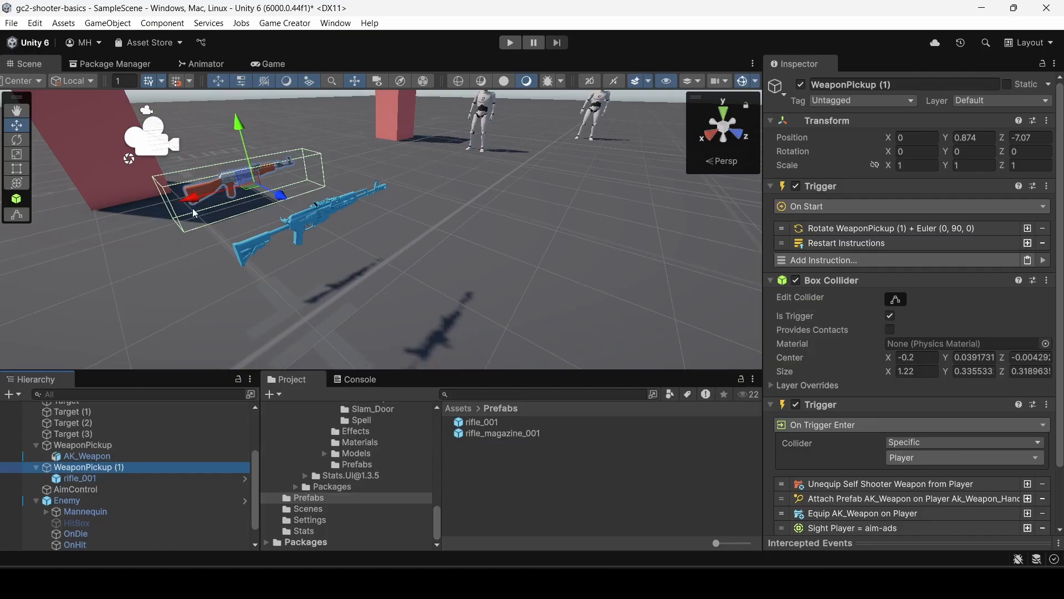
scroll(854, 306, "down", 3)
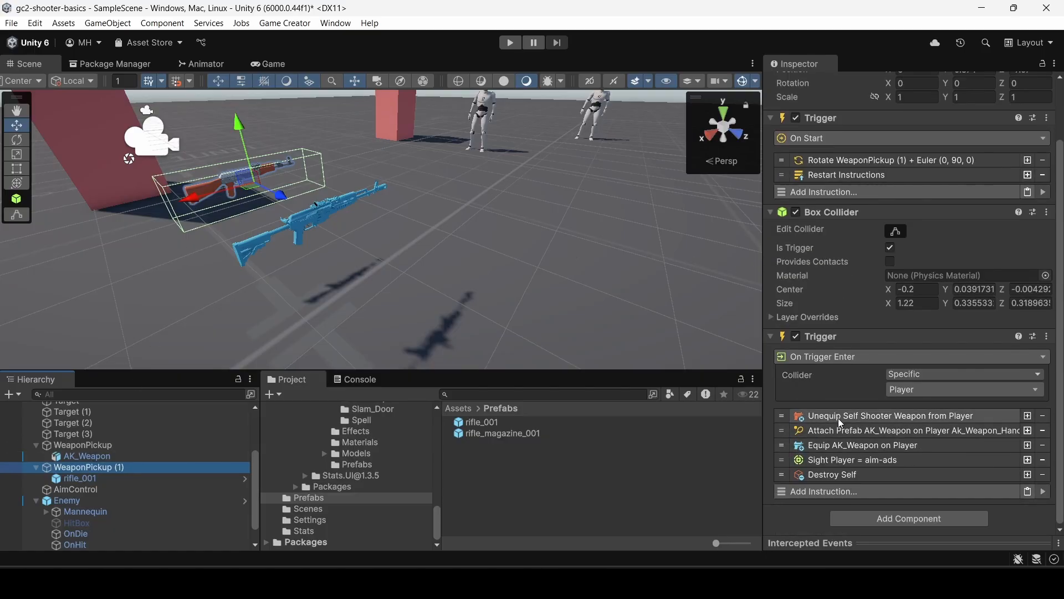
left_click(1043, 416)
left_click(894, 436)
scroll(887, 421, "down", 4)
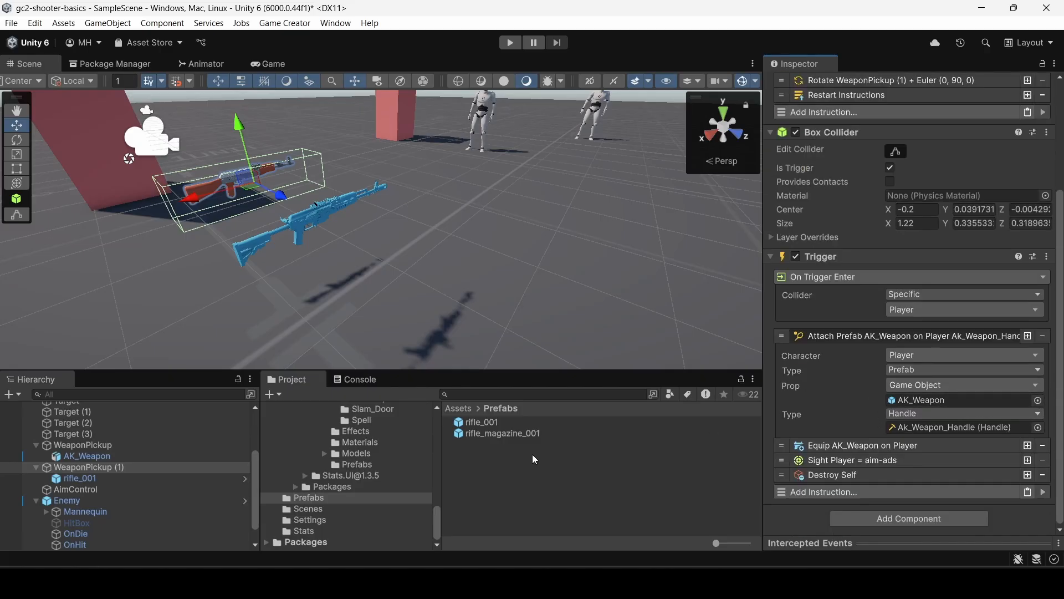
left_click_drag(496, 422, 910, 405)
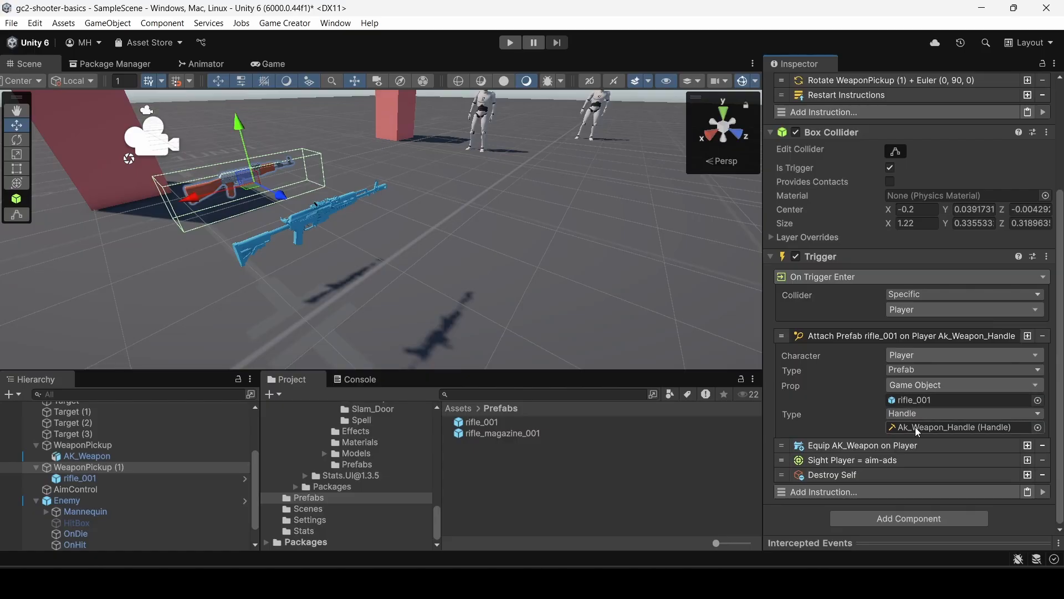
Assign Rifle_Weapon as the shooter weapon in WeaponPickup (1)'s Equip and Sight instructions.
left_click(828, 444)
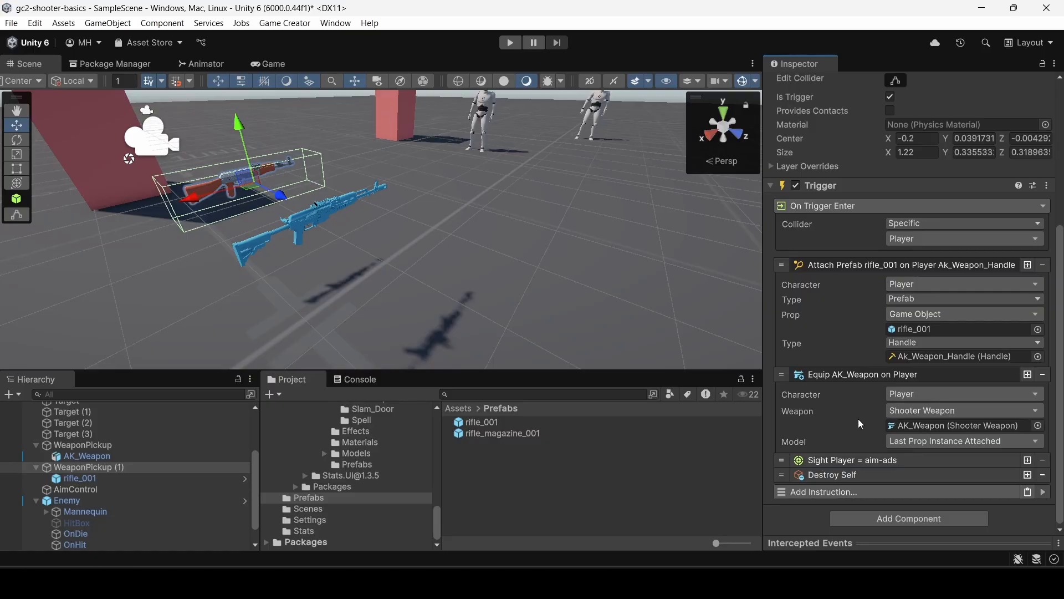
left_click(909, 425)
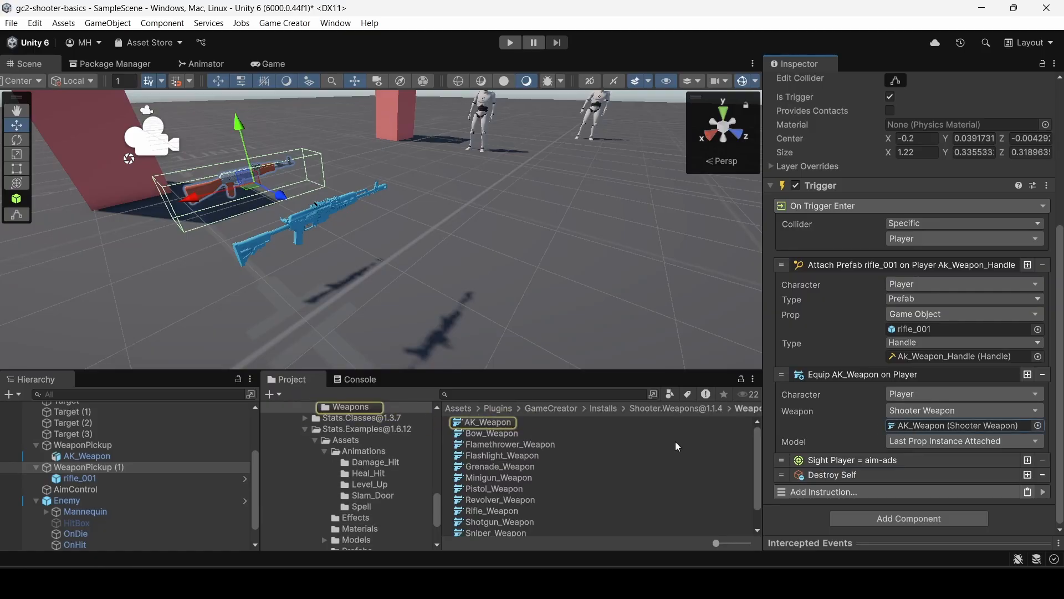
left_click_drag(492, 511, 935, 425)
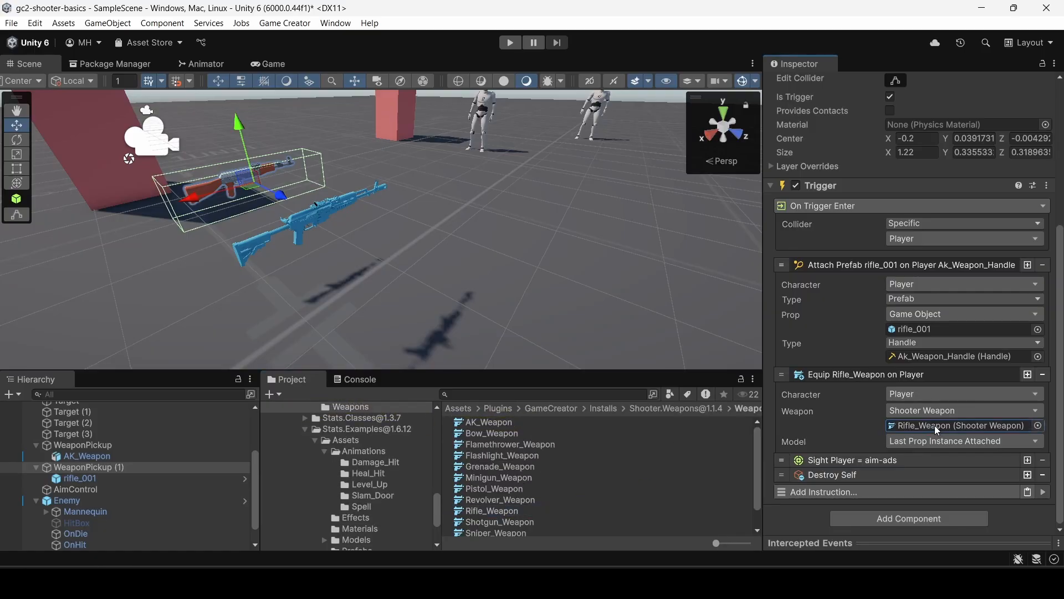
left_click(836, 461)
scroll(839, 454, "down", 3)
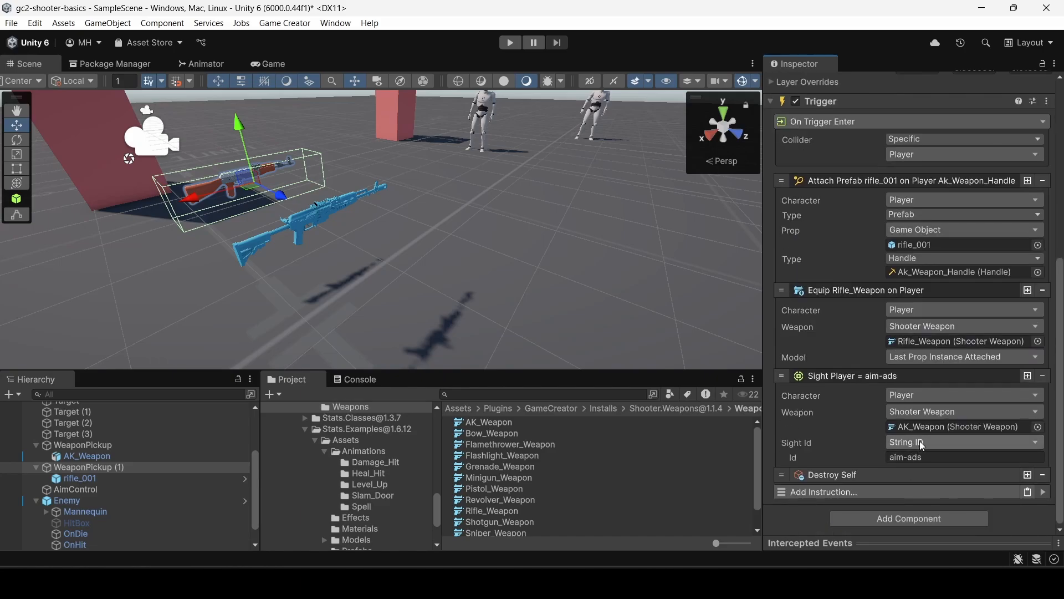
left_click_drag(501, 510, 929, 428)
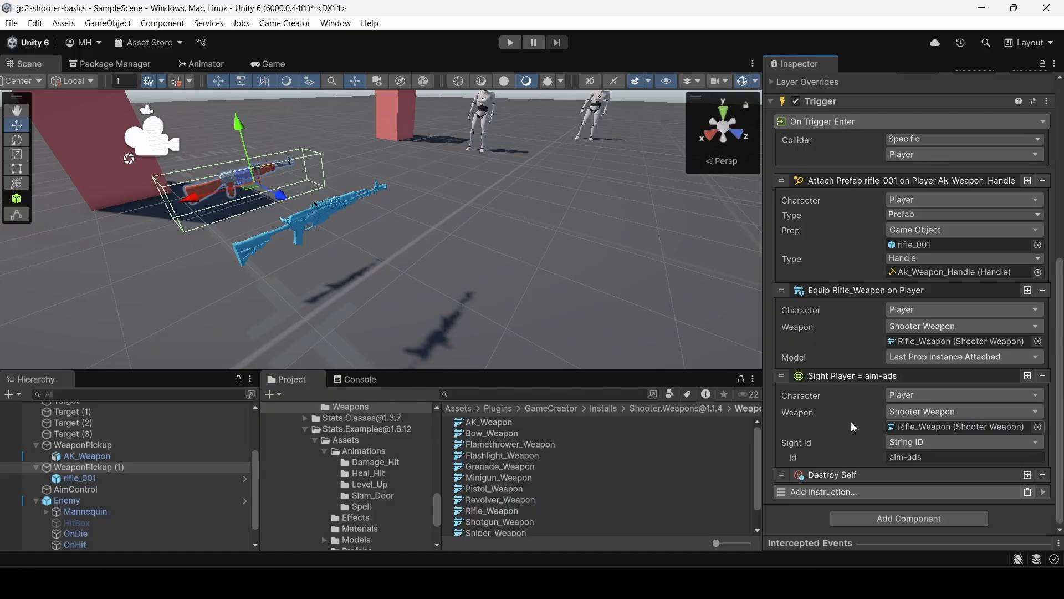
scroll(850, 421, "up", 3)
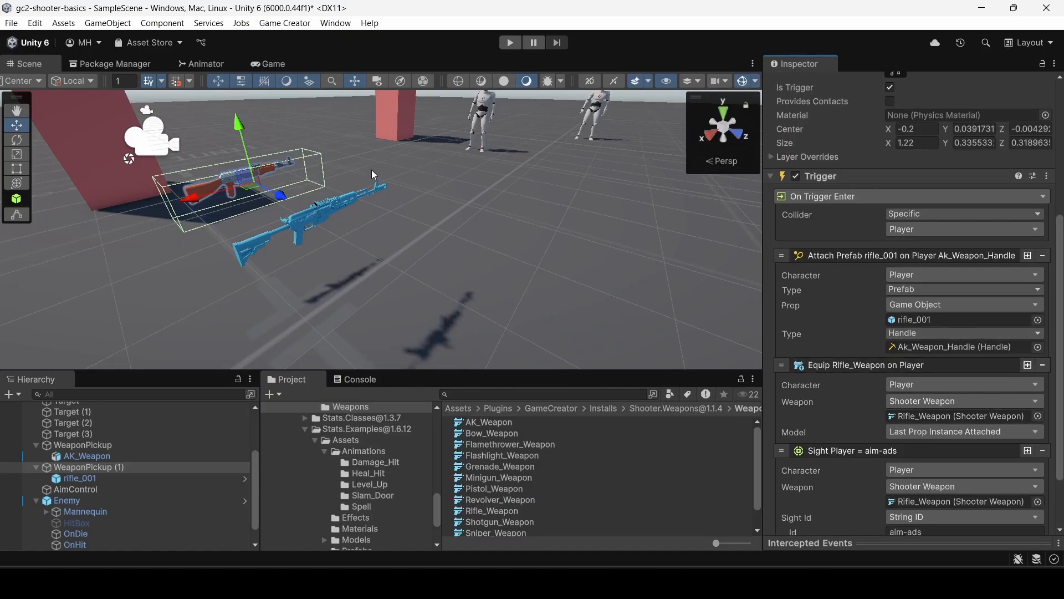
Move WeaponPickup (1) farther from the original WeaponPickup along the Z axis and deactivate the original WeaponPickup.
left_click_drag(281, 198, 233, 172)
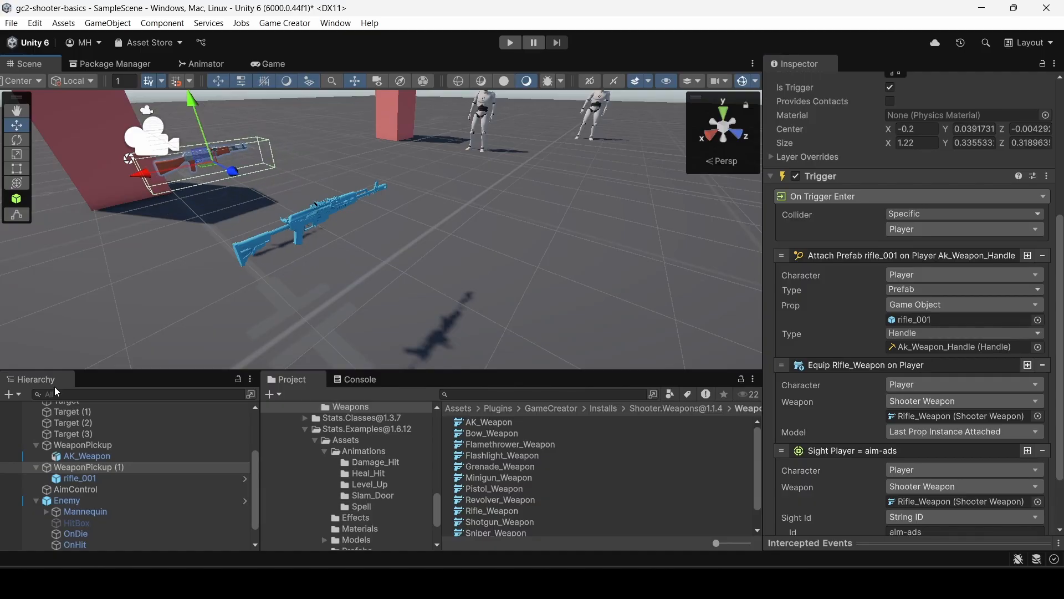
left_click(83, 456)
left_click(83, 445)
scroll(792, 111, "up", 4)
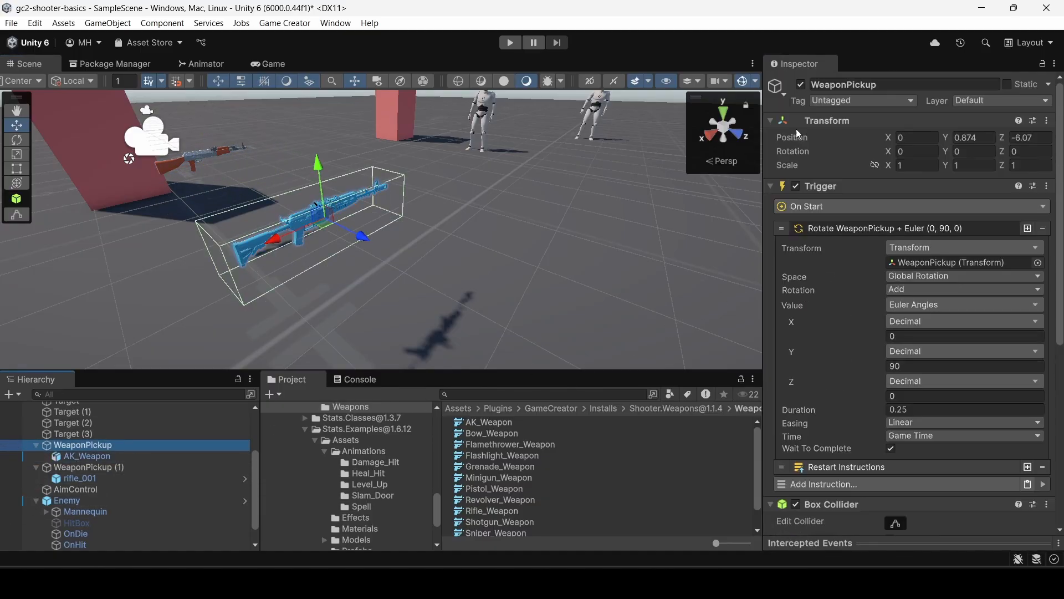
left_click(800, 84)
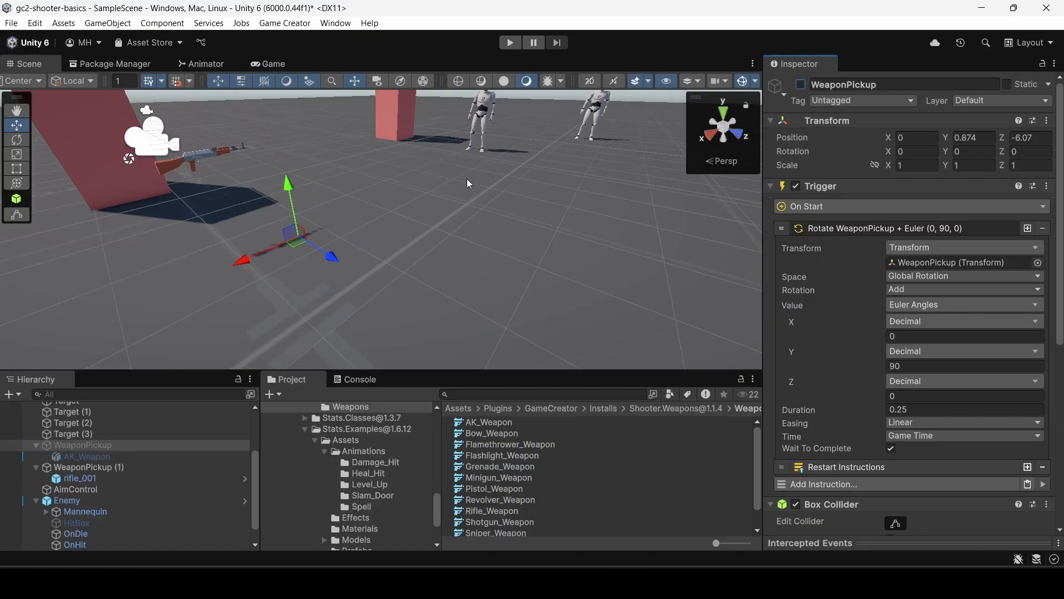
Run the scene and walk the player into the rifle pickup to test equipping it.
key("ctrl+p")
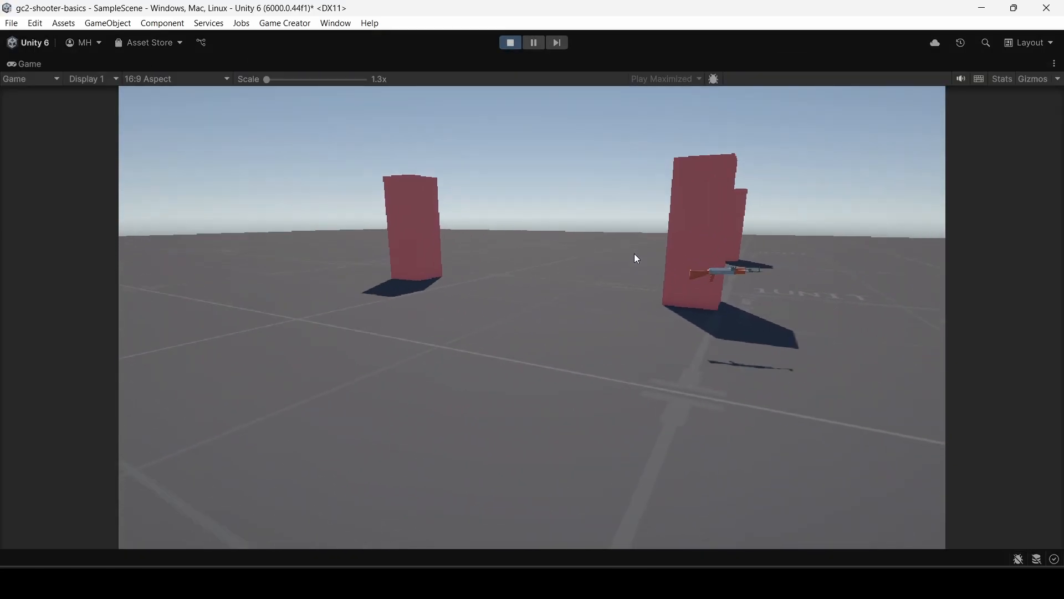
key("w")
key("s")
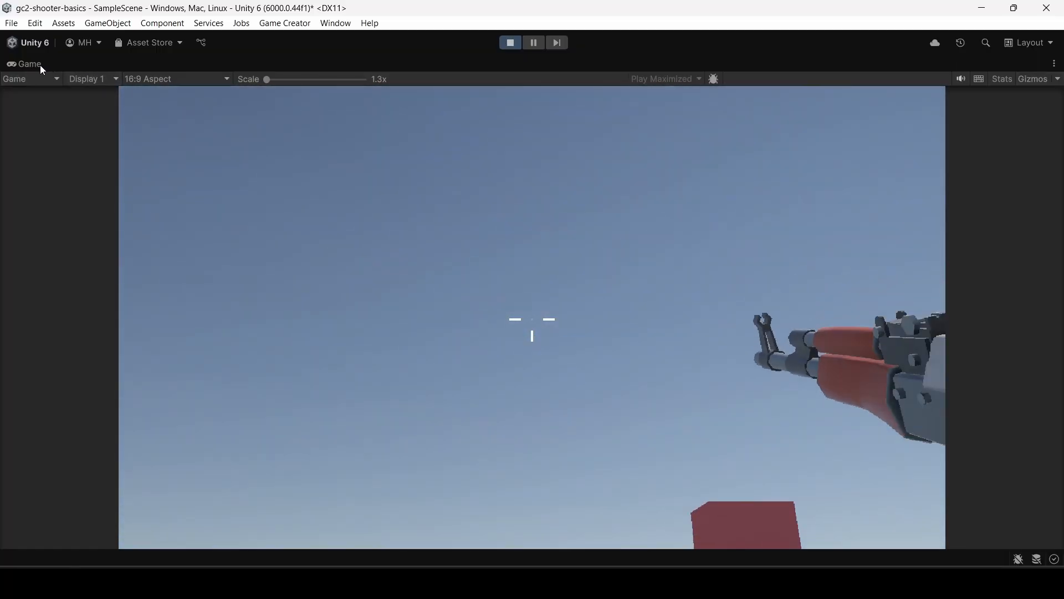
Restore the editor layout and dock the Game view beside the Scene view, widening it to about half the area.
double_click(39, 65)
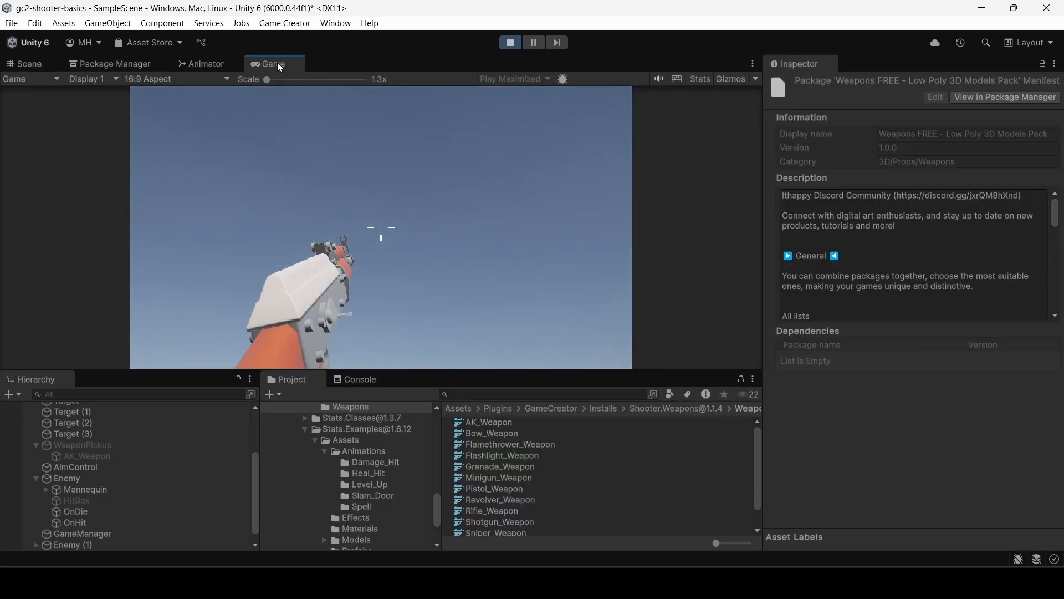
left_click_drag(275, 63, 654, 195)
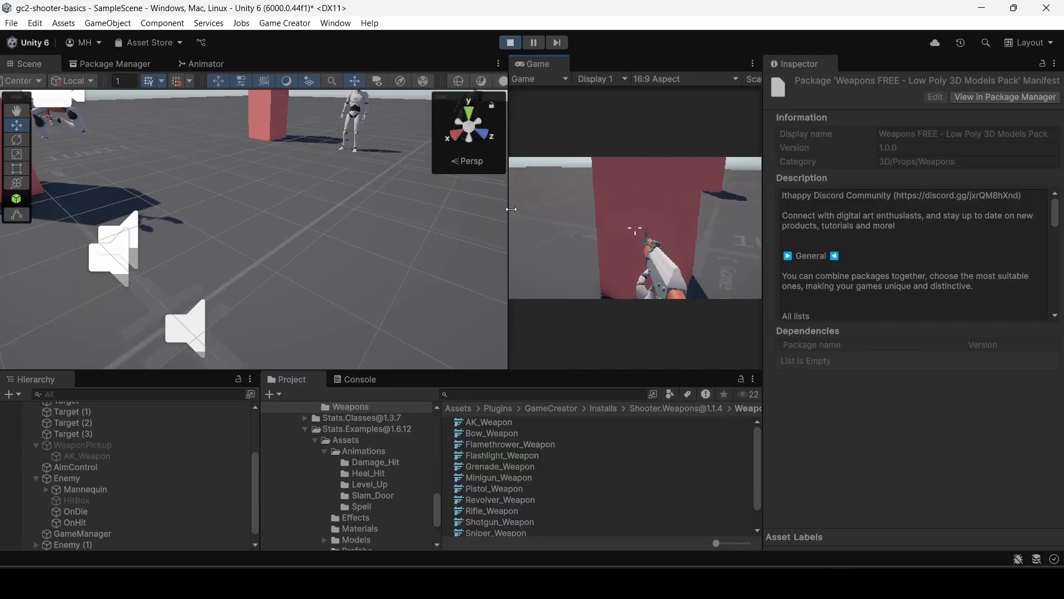
left_click_drag(508, 208, 391, 198)
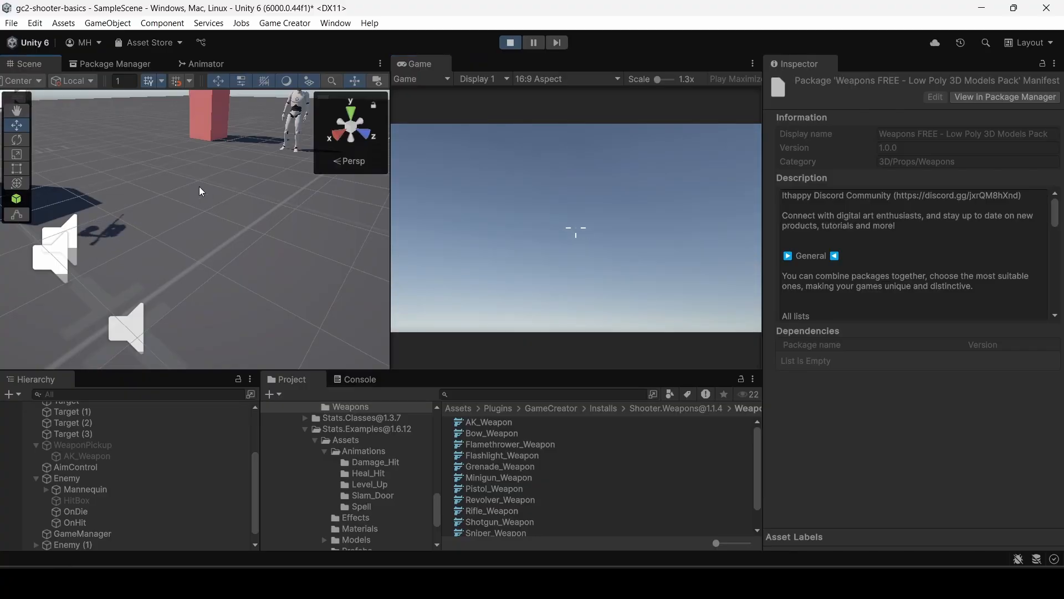
Examine how the player holds the rifle in the Scene view and return control to the running game.
left_click(200, 189)
right_click_drag(204, 186, 762, 184)
left_click(682, 290)
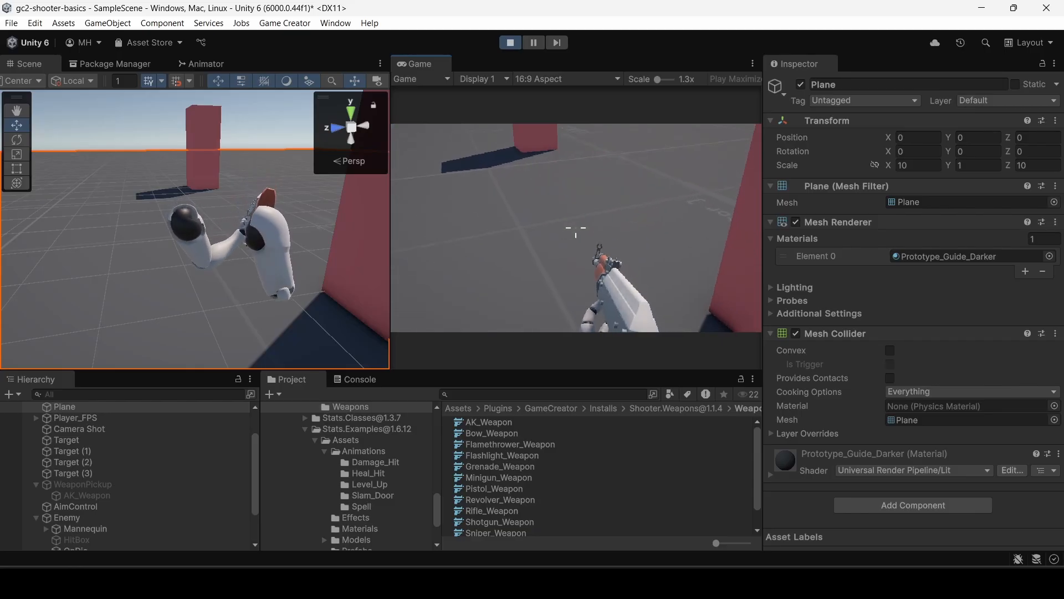
Stop the running scene and review the triggers on the WeaponPickup and AimControl objects.
key("Escape")
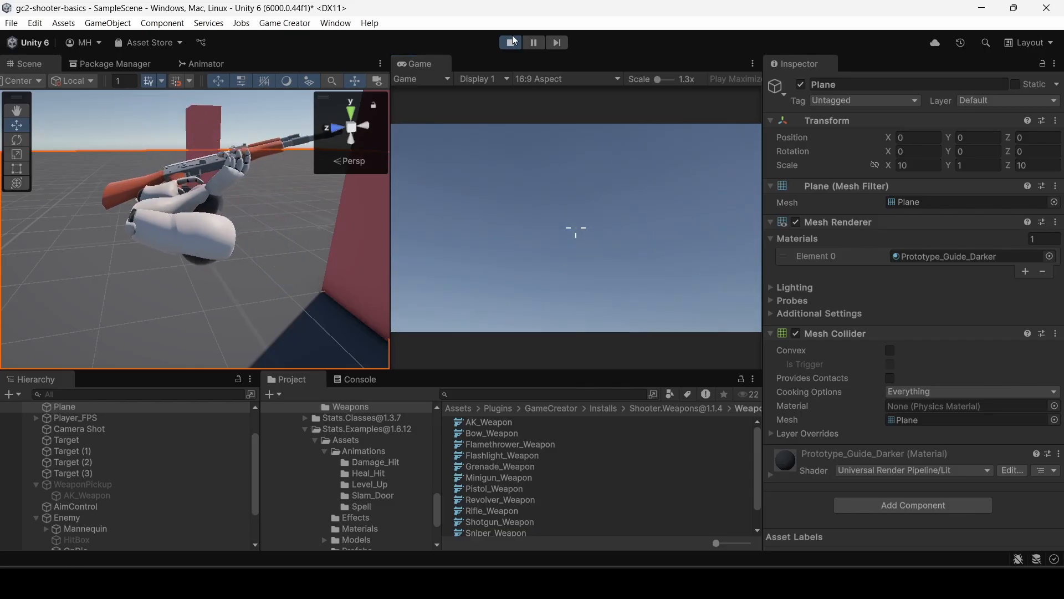
left_click(513, 47)
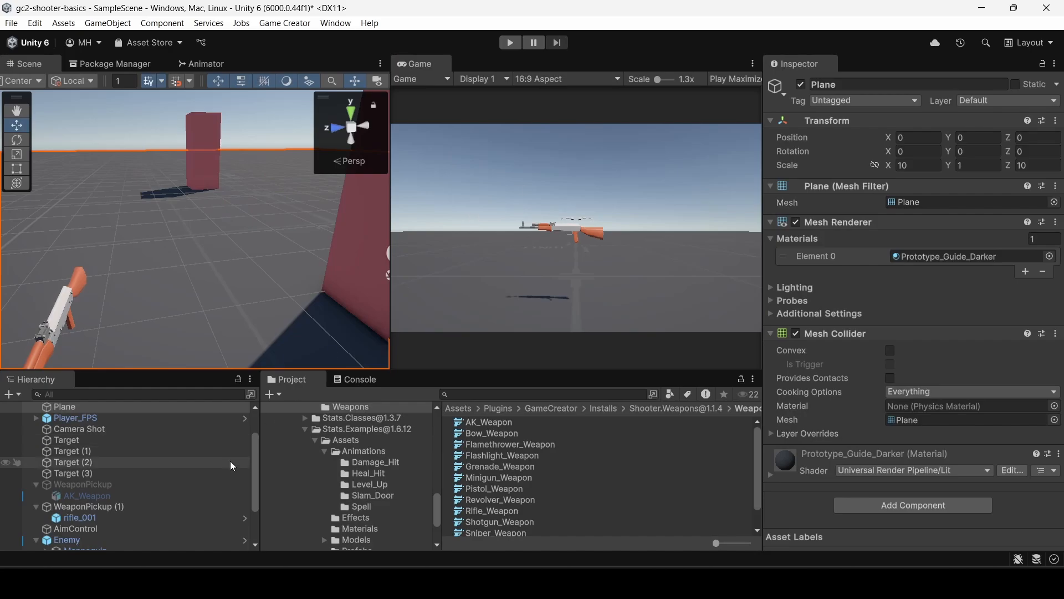
left_click(96, 486)
scroll(97, 488, "down", 3)
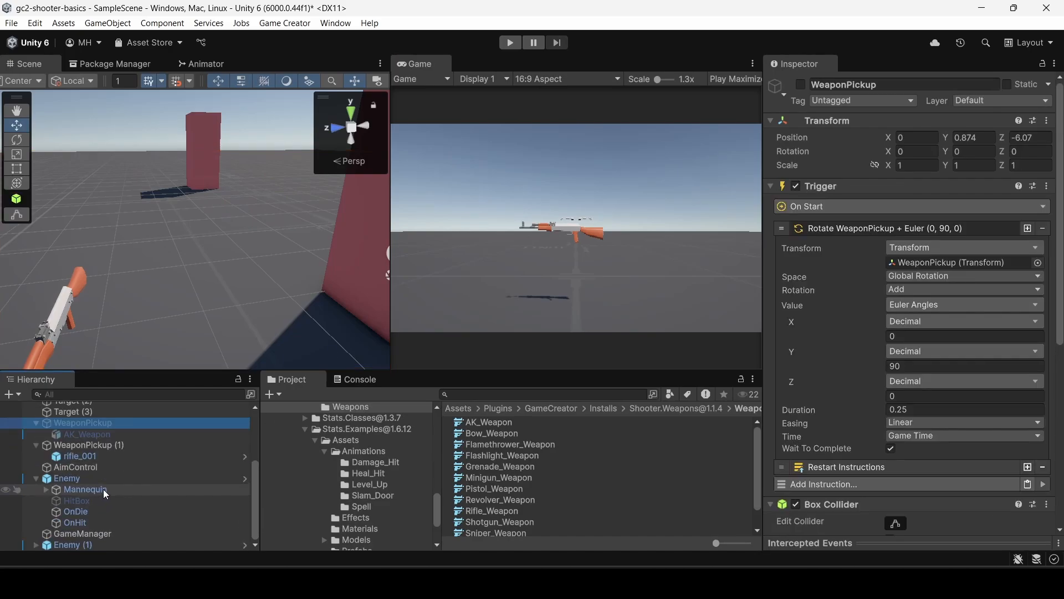
left_click(82, 466)
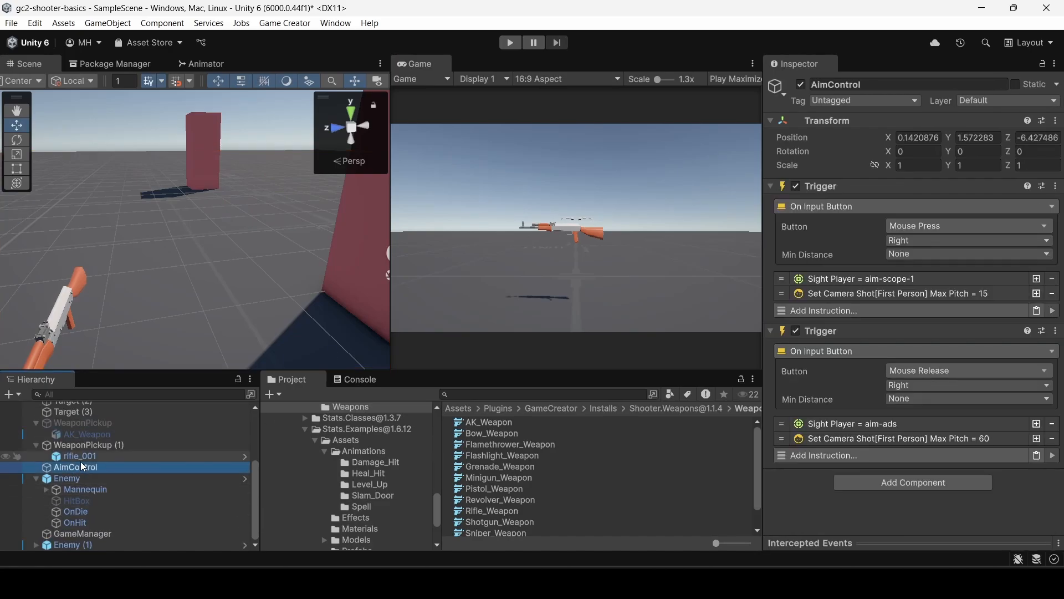
left_click(77, 445)
left_click(82, 465)
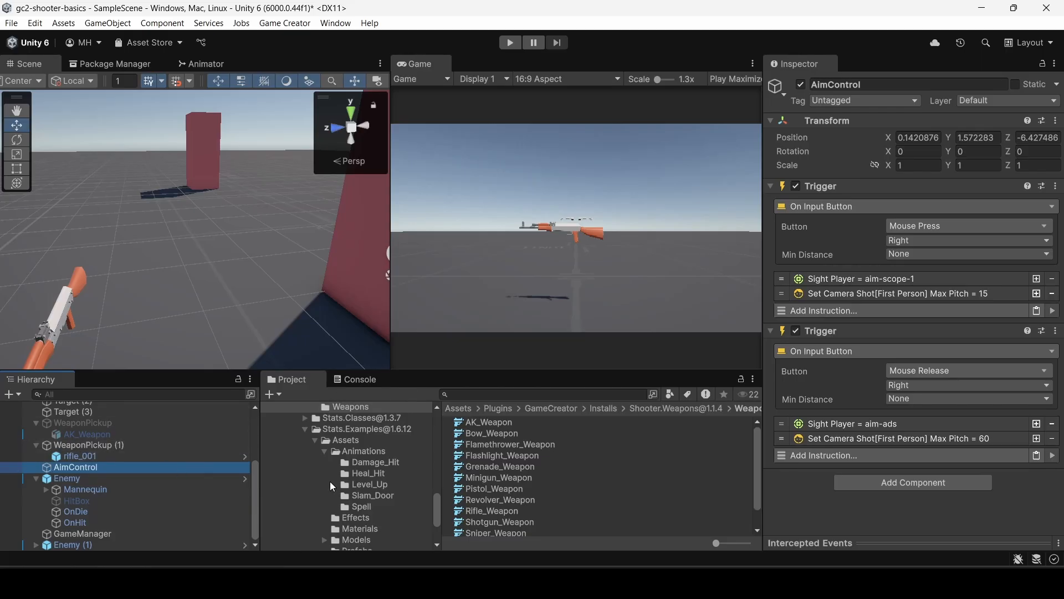
scroll(361, 497, "down", 4)
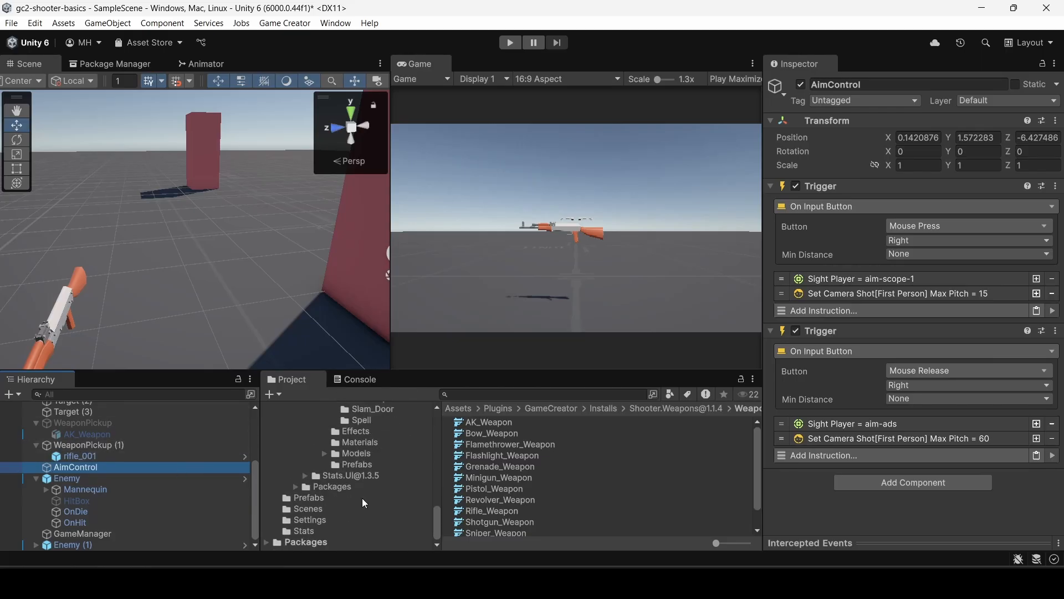
left_click(347, 465)
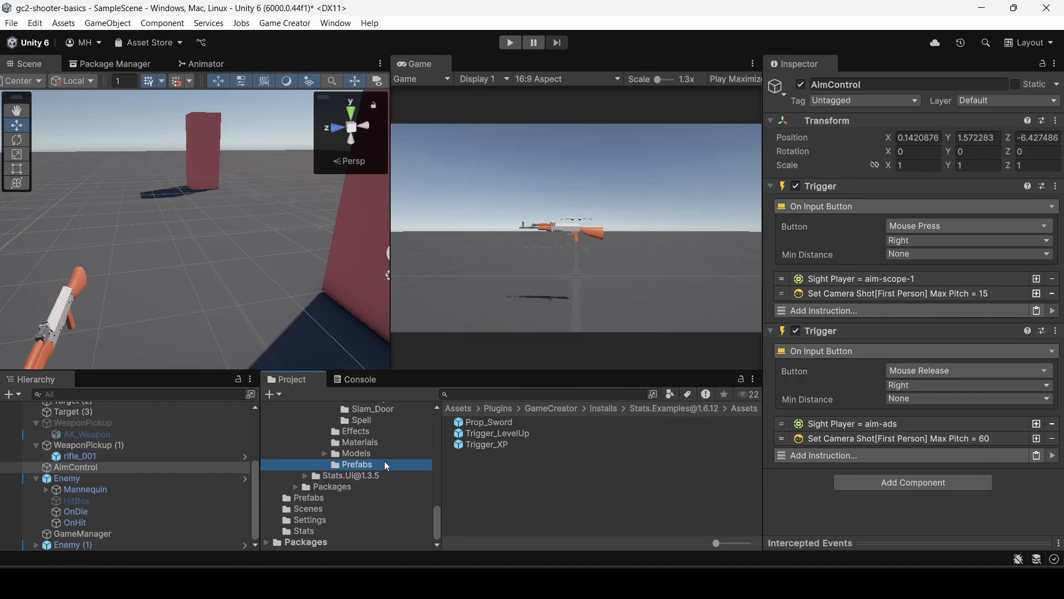
scroll(384, 461, "up", 6)
left_click(355, 487)
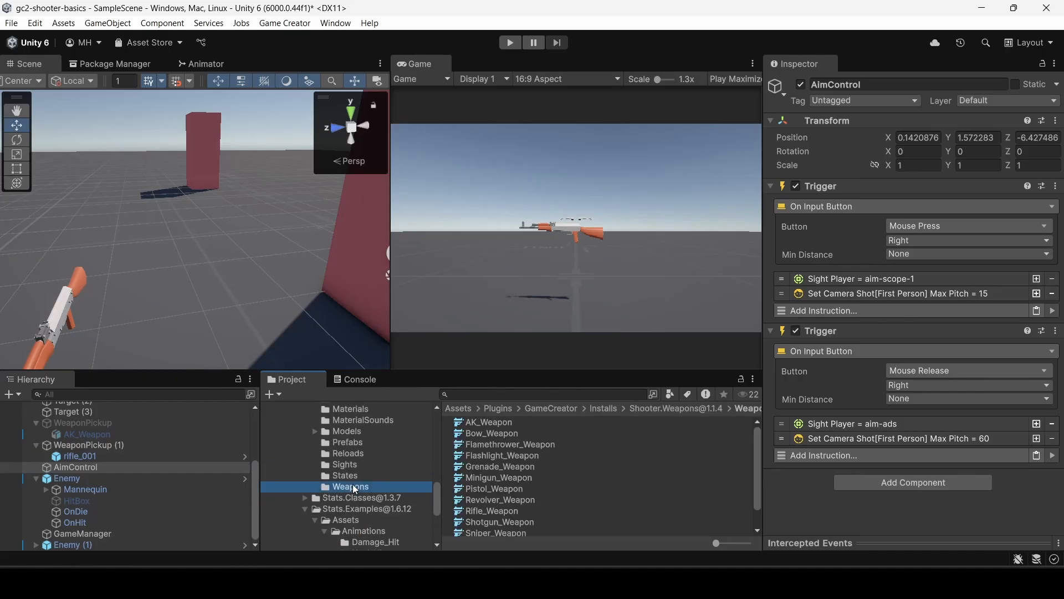
left_click(351, 443)
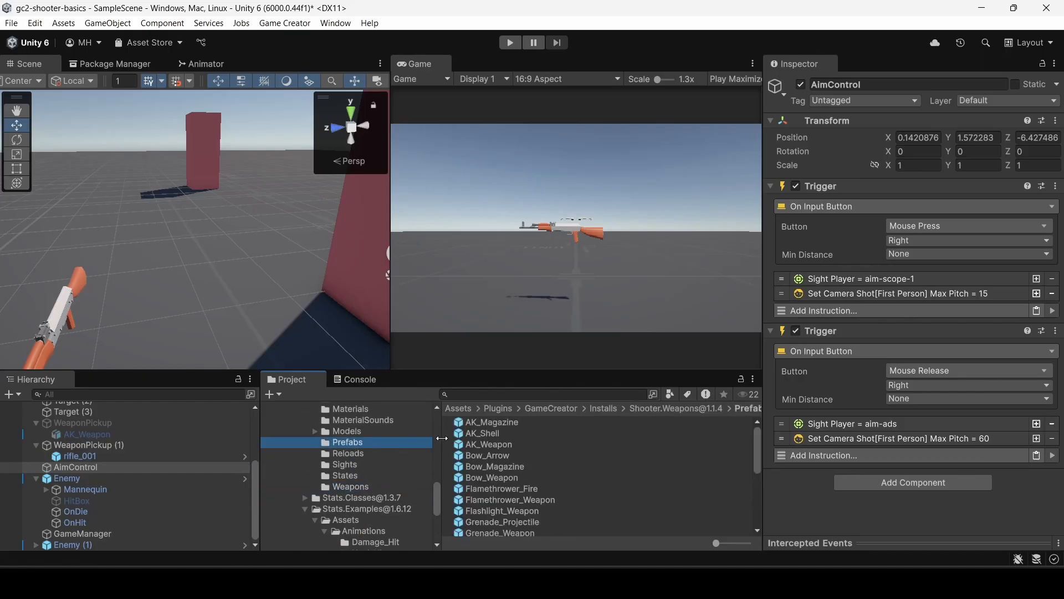
double_click(483, 444)
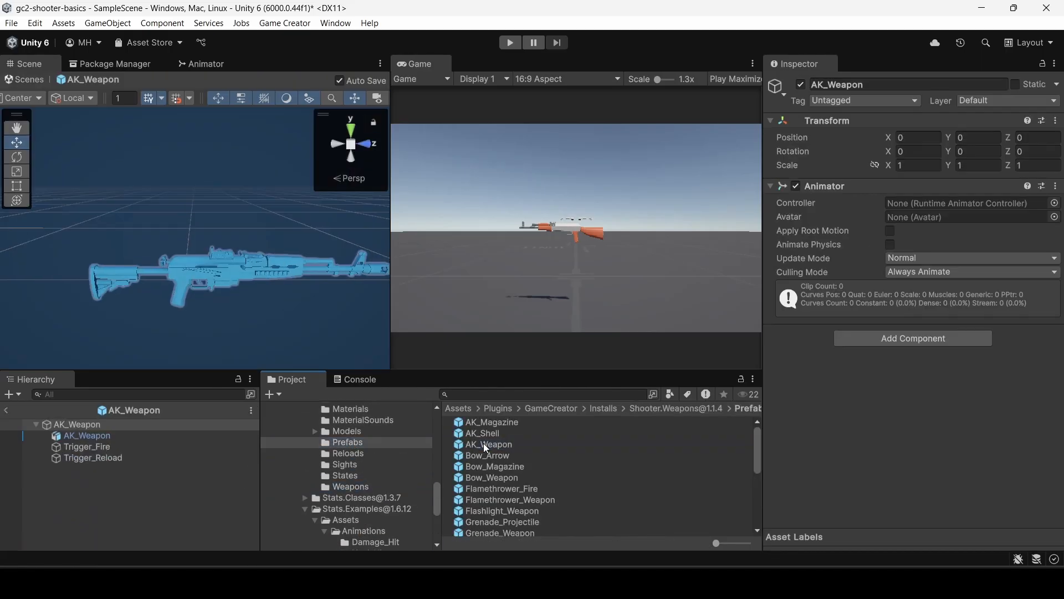
Review the fire and reload triggers inside the AK_Weapon prefab and copy Trigger_Fire.
left_click(95, 447)
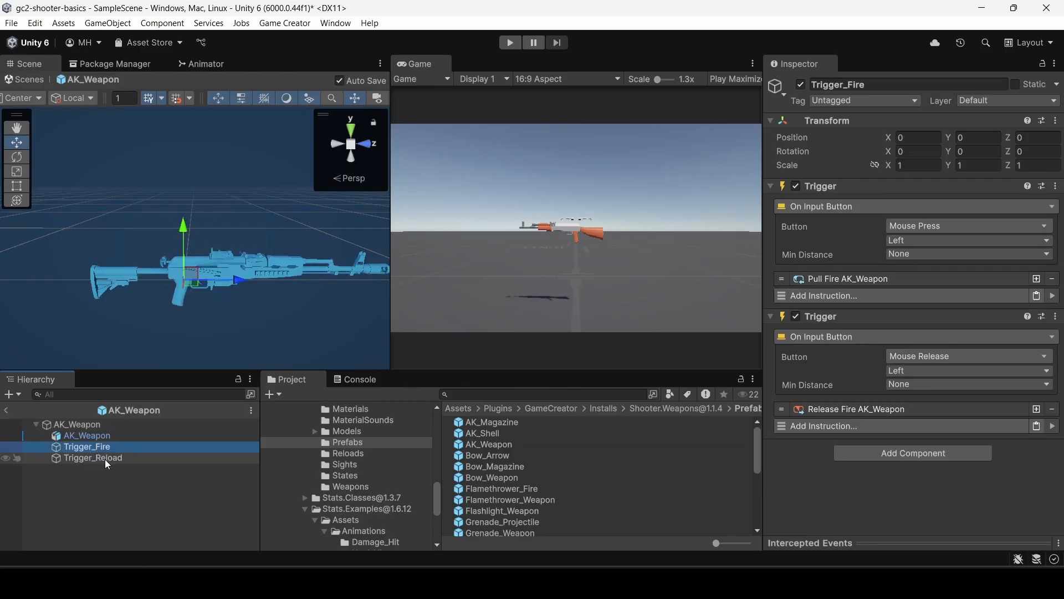
left_click(104, 459)
left_click(99, 448)
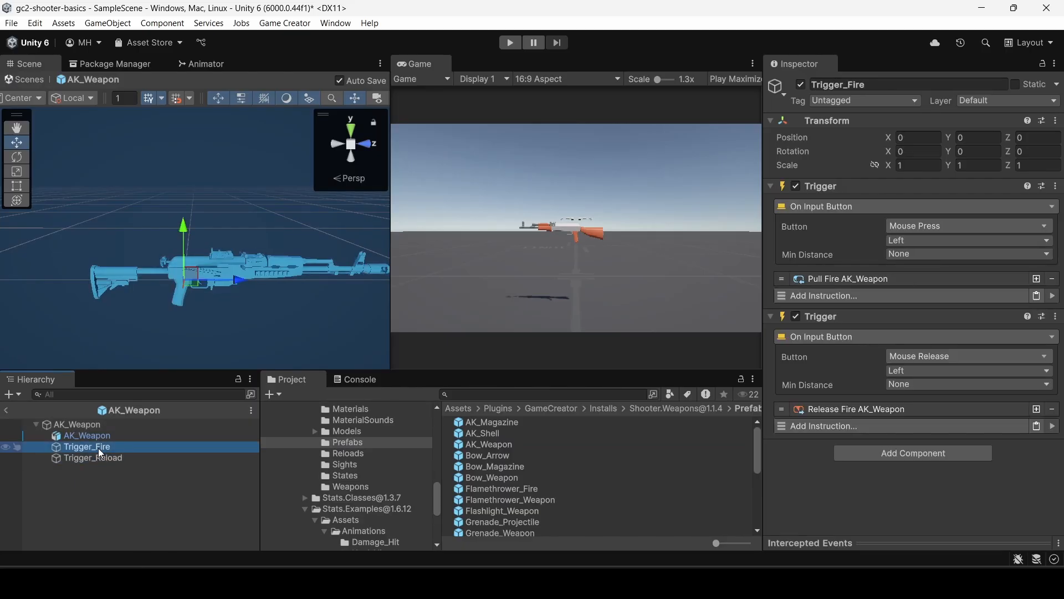
right_click(100, 448)
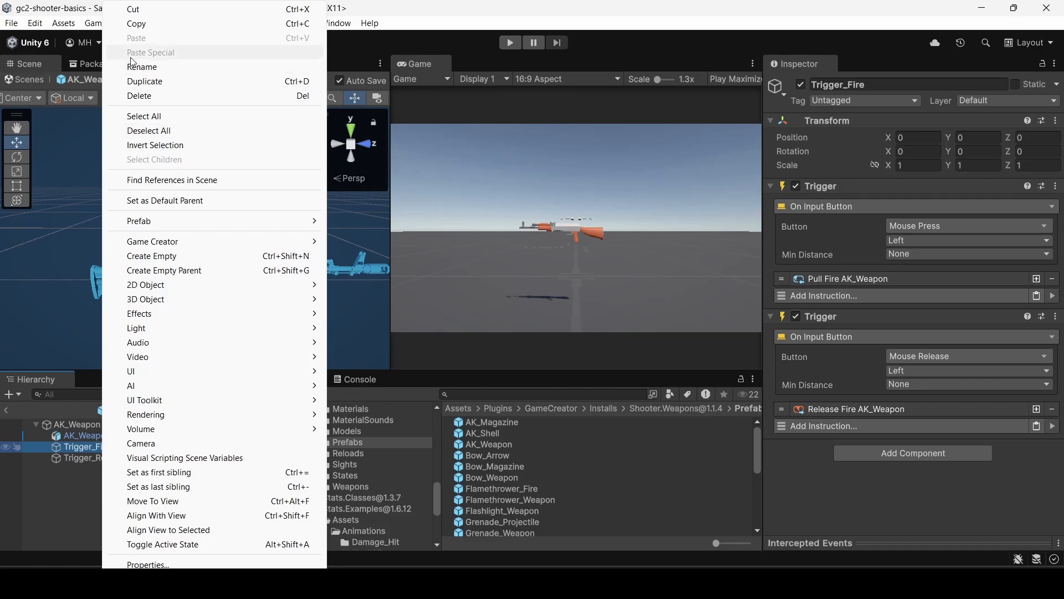
left_click(135, 25)
Open the rifle_001 prefab in Assets > Prefabs, paste Trigger_Fire onto its root object, and return to the scene.
scroll(380, 458, "down", 10)
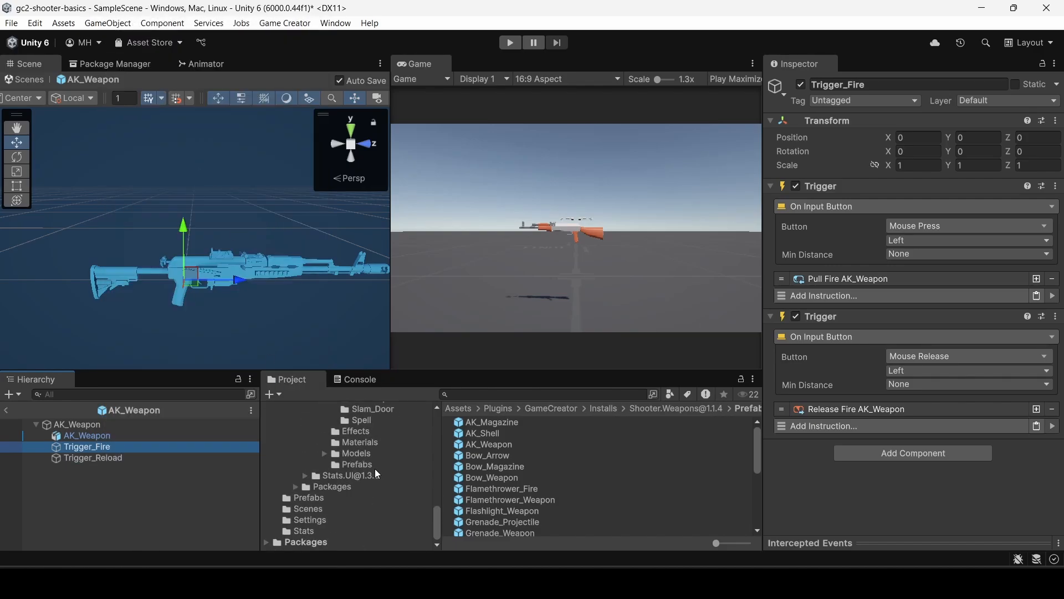
left_click(307, 498)
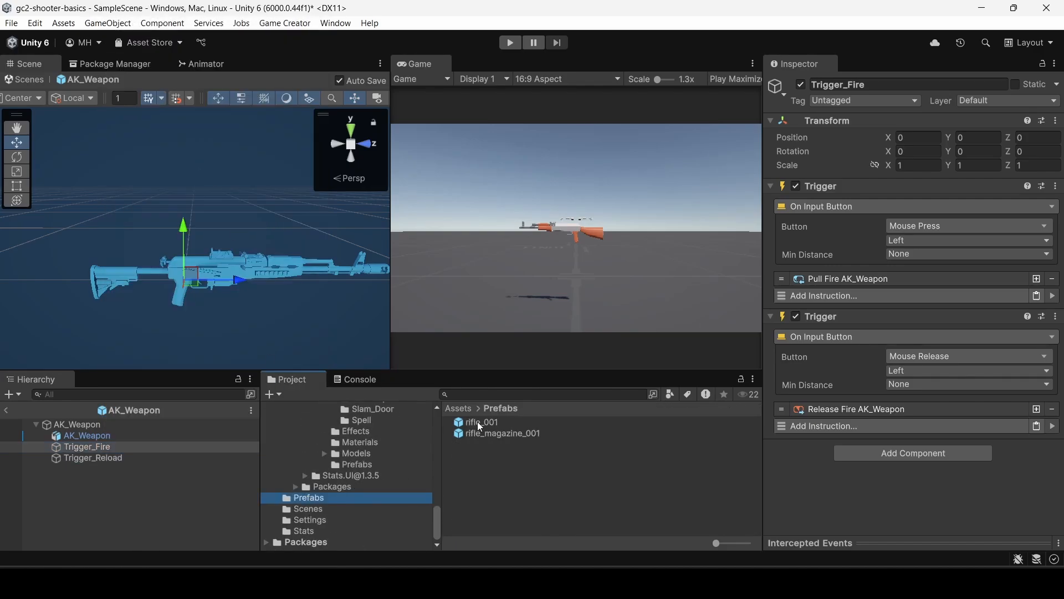
double_click(477, 421)
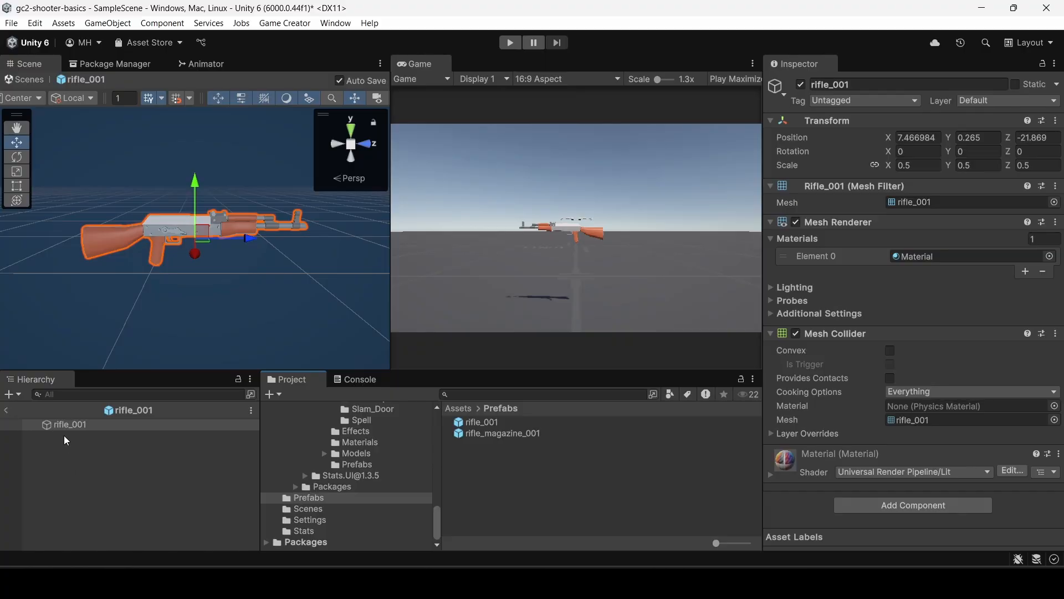
right_click(48, 424)
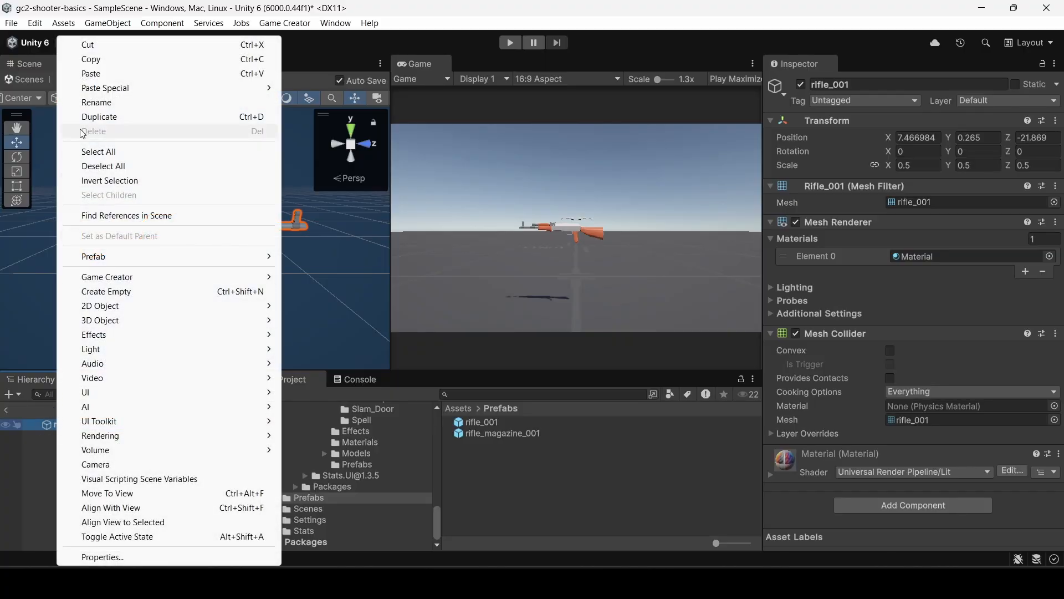
left_click(92, 74)
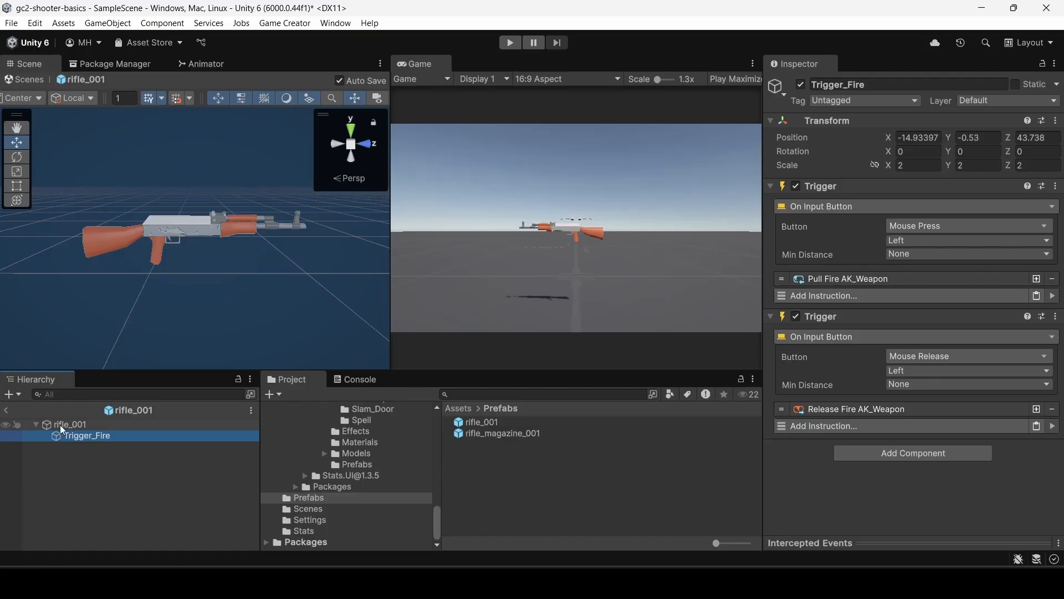
left_click(9, 409)
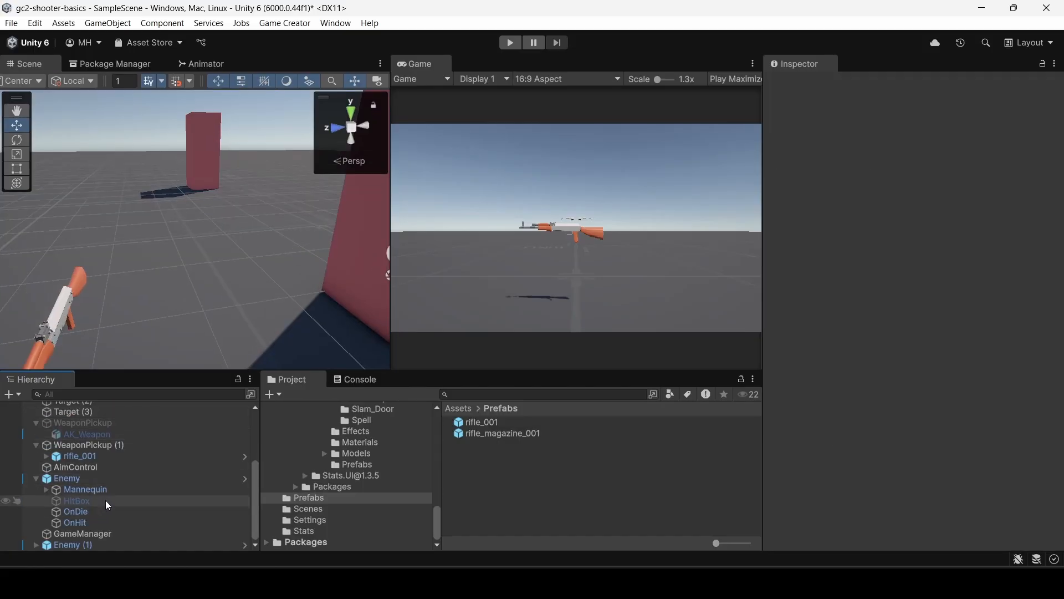
Copy Trigger_Reload from the AK_Weapon prefab and leave prefab editing.
scroll(355, 449, "up", 5)
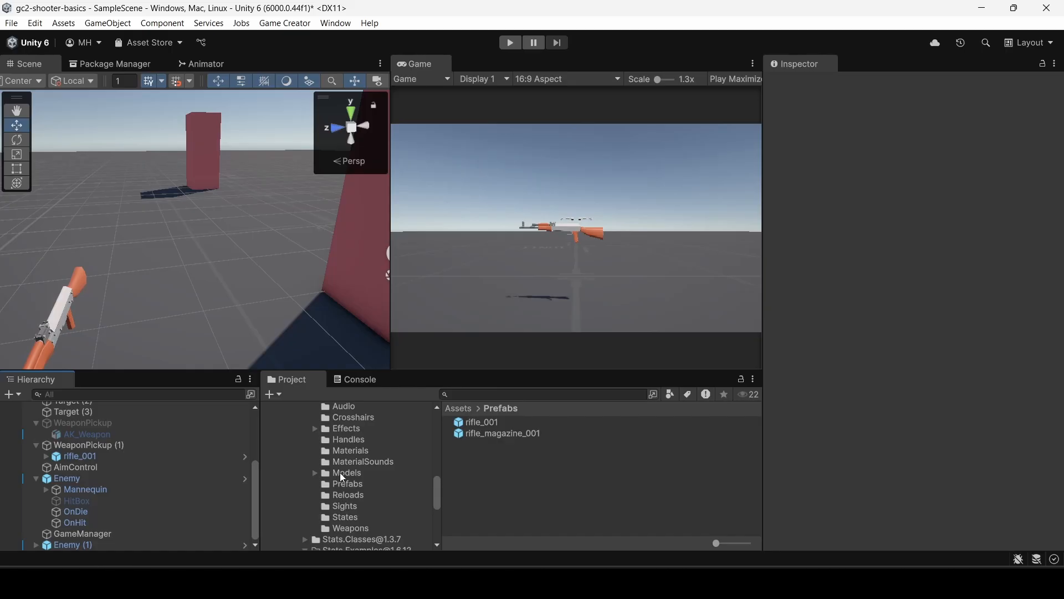
left_click(341, 483)
double_click(483, 445)
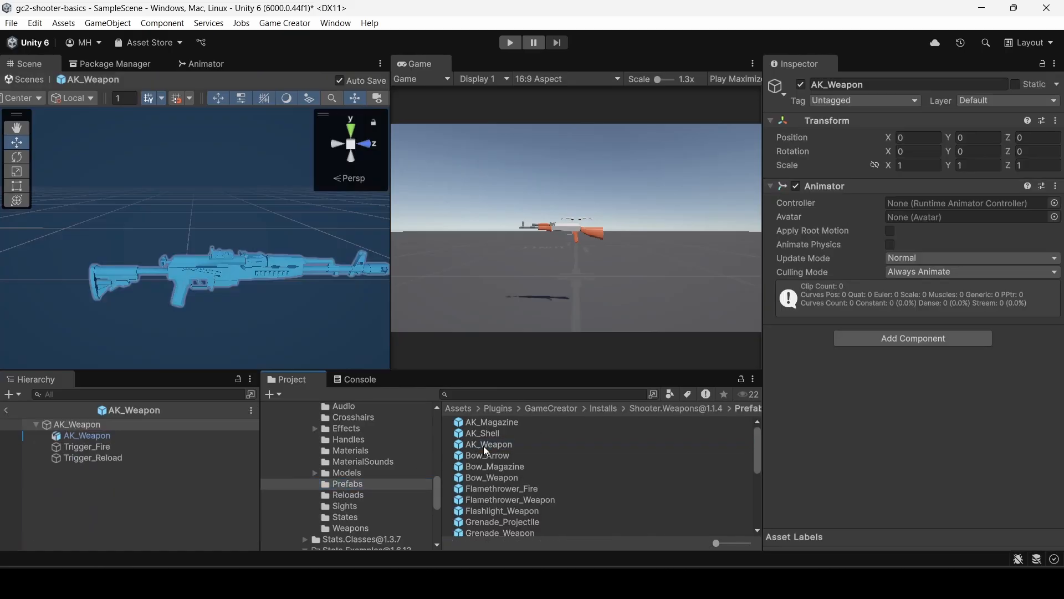
left_click(75, 458)
right_click(89, 458)
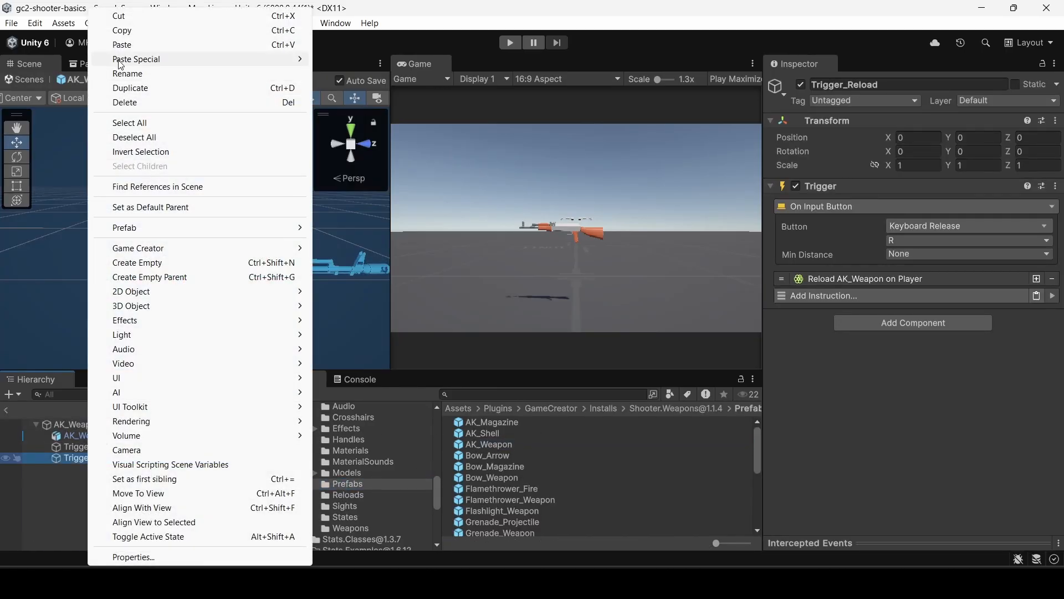
left_click(118, 32)
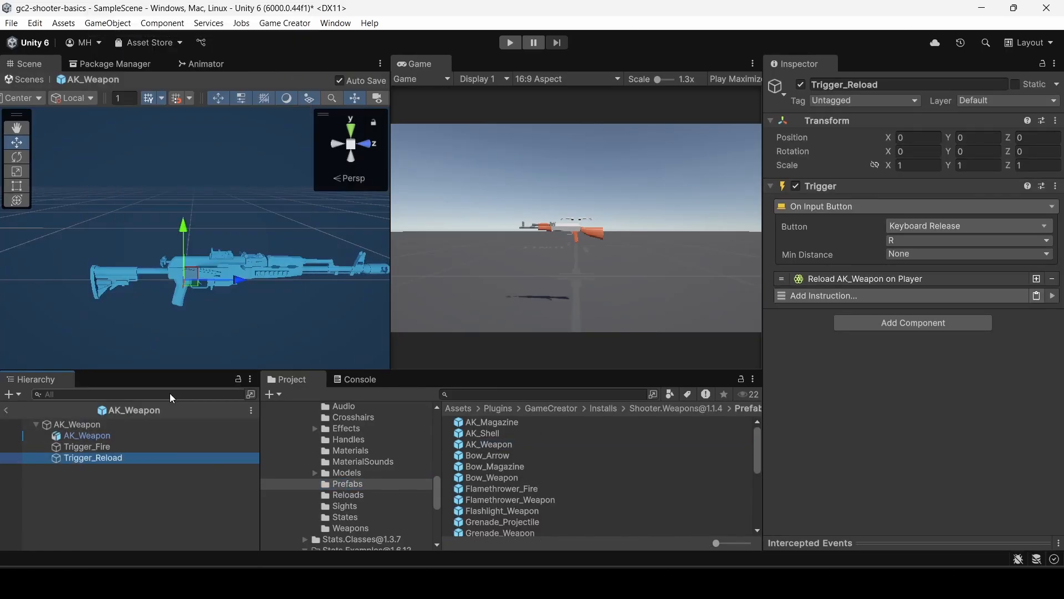
left_click(12, 414)
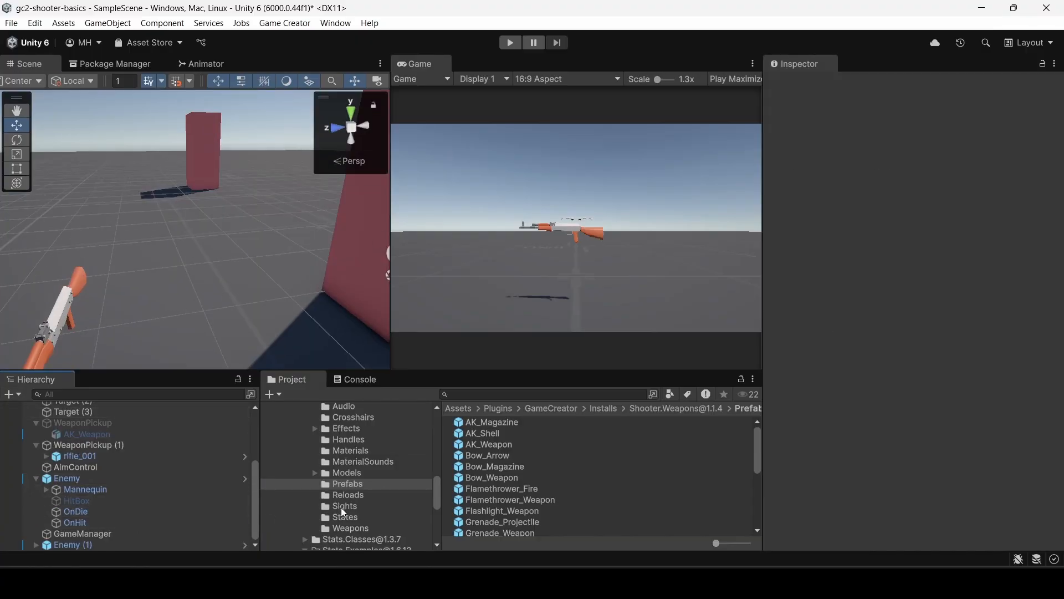
Paste Trigger_Reload onto the root object of the rifle_001 prefab.
scroll(355, 497, "down", 5)
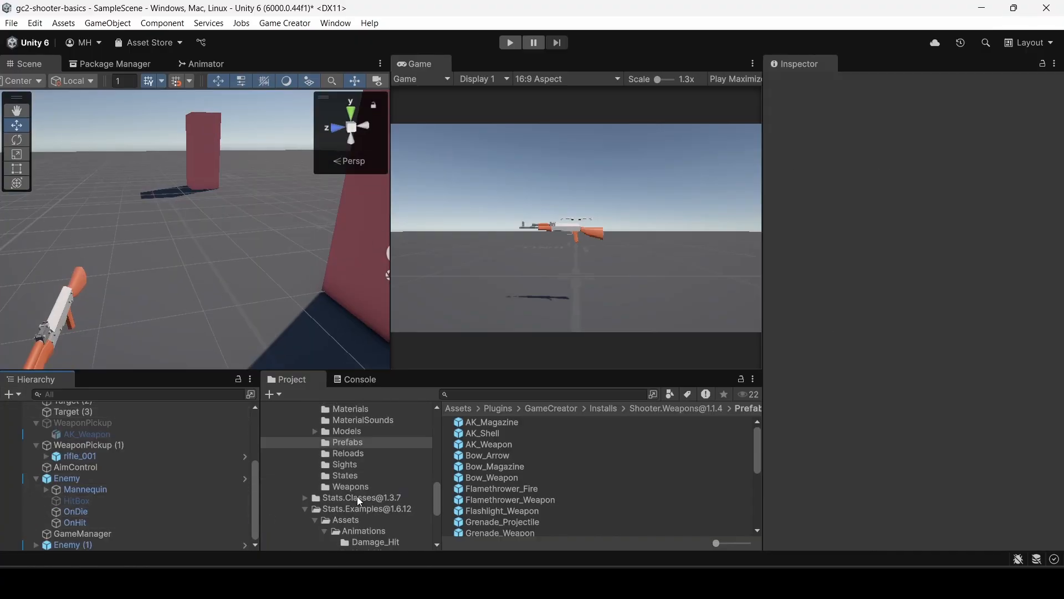
left_click(306, 498)
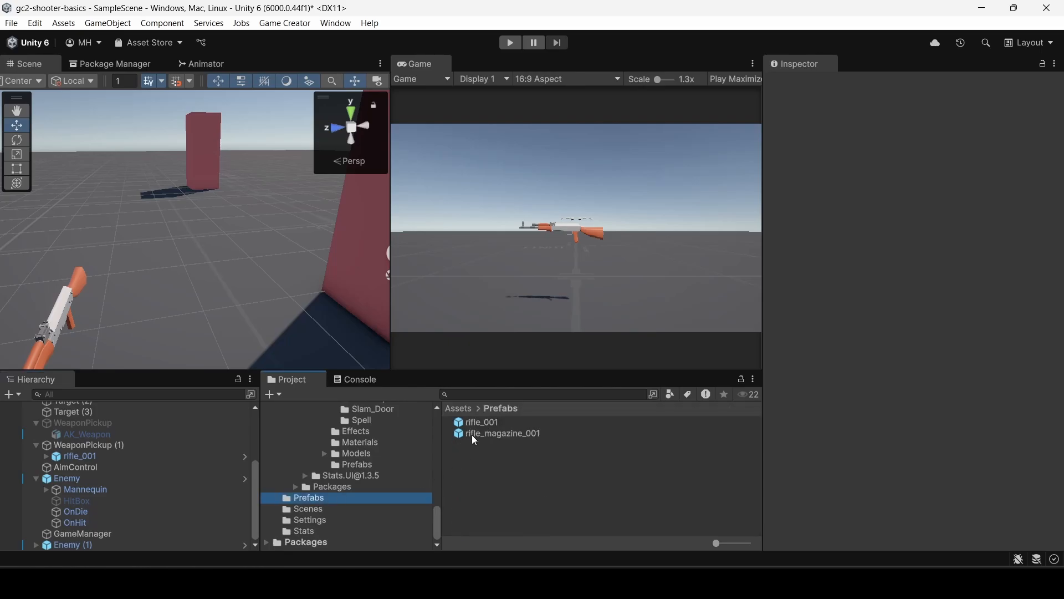
double_click(478, 423)
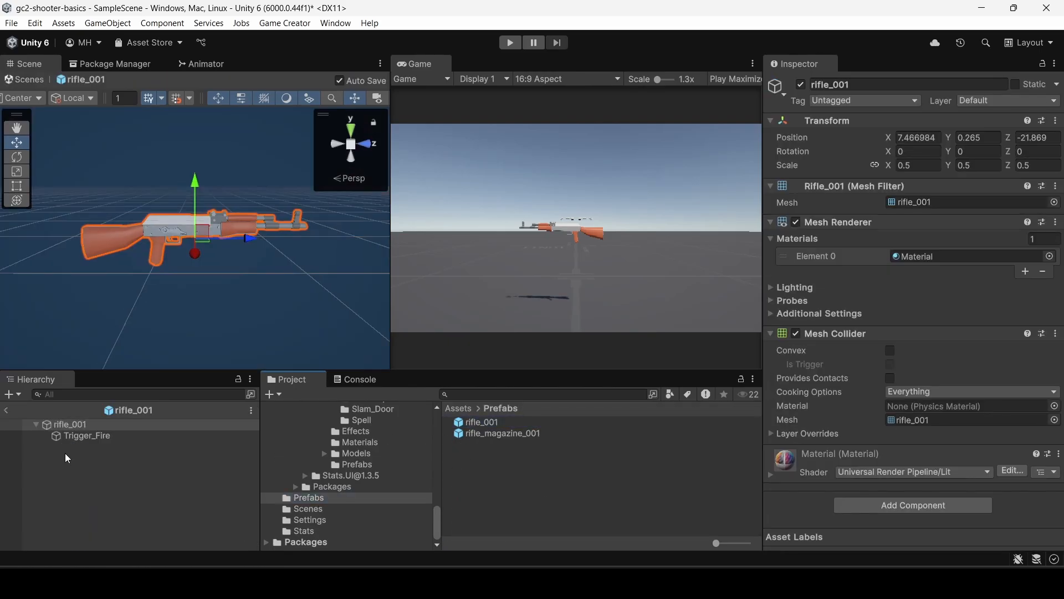
right_click(66, 424)
left_click(95, 74)
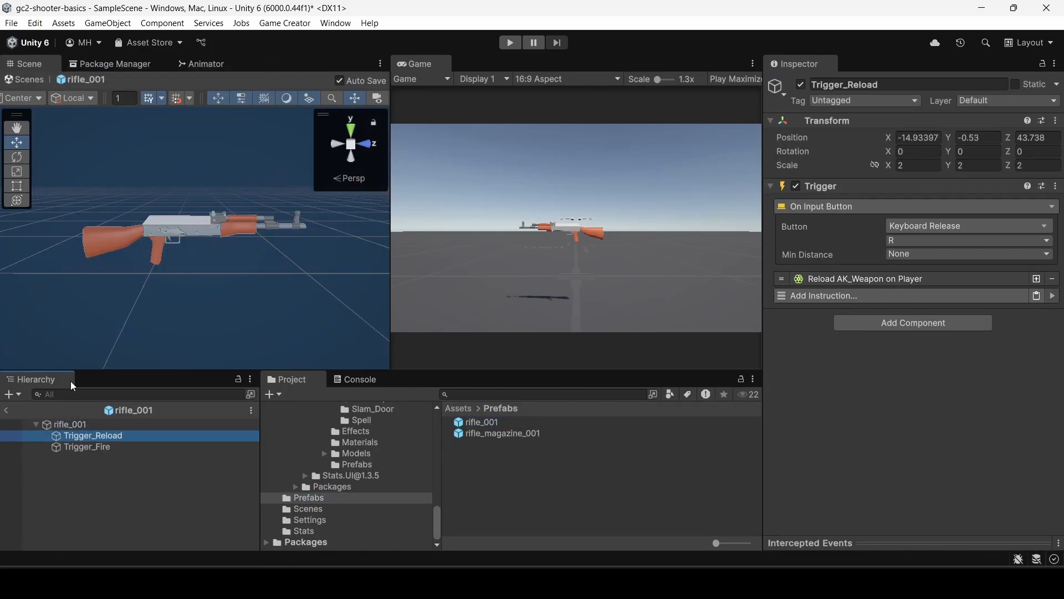
Set the weapon of Trigger_Reload's reload instruction to the Rifle_Weapon asset from the Shooter.Weapons Weapons folder.
left_click(78, 426)
left_click(82, 436)
left_click(848, 278)
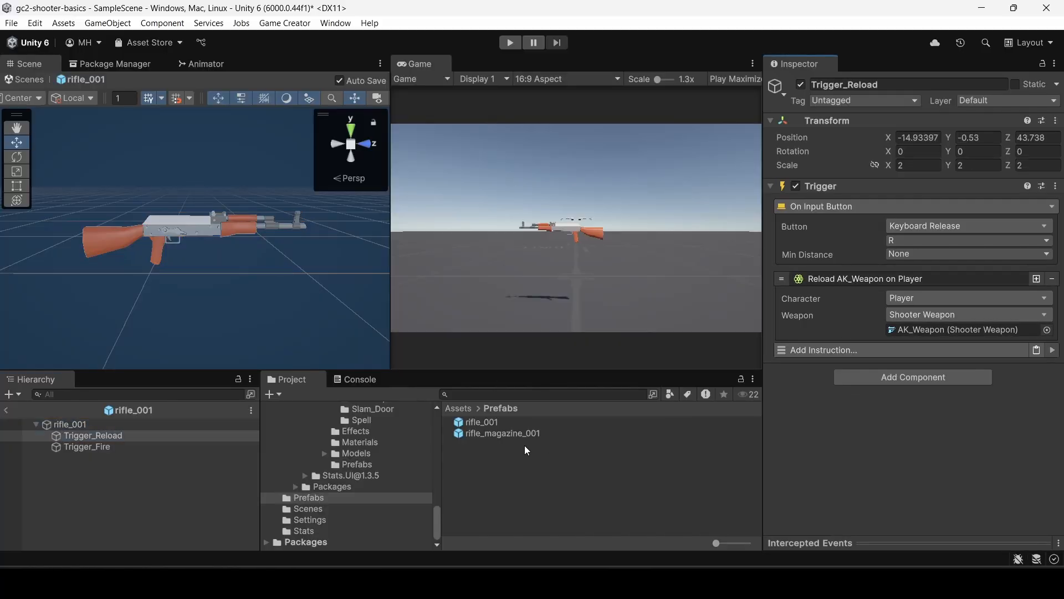
left_click(360, 463)
scroll(362, 455, "up", 4)
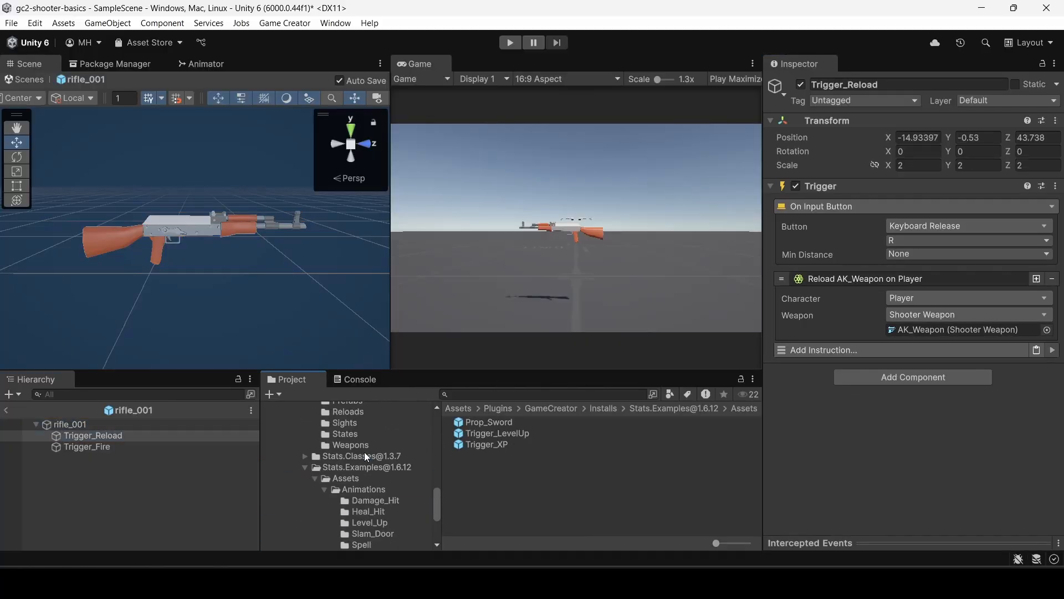
left_click(355, 445)
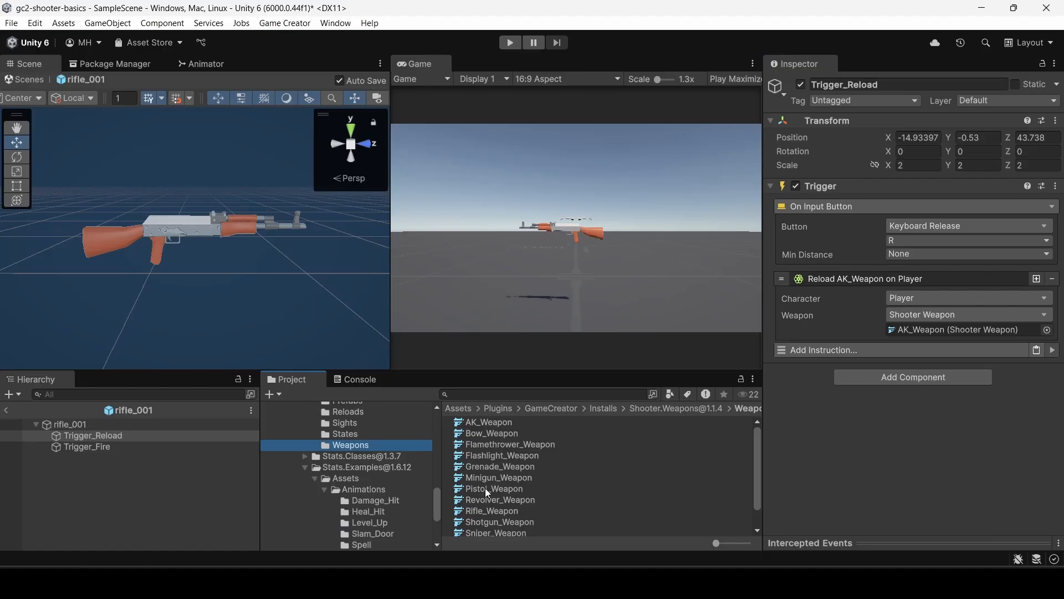
left_click_drag(486, 513, 904, 332)
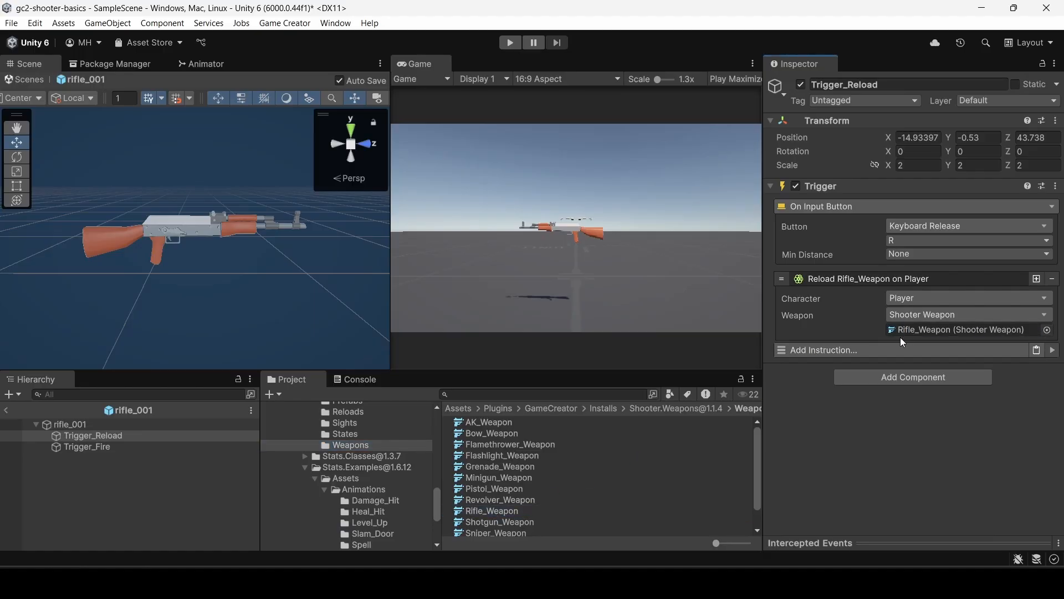
Set the weapon of Trigger_Fire's pull and release fire instructions to the Rifle_Weapon asset, and return to the scene.
left_click(162, 447)
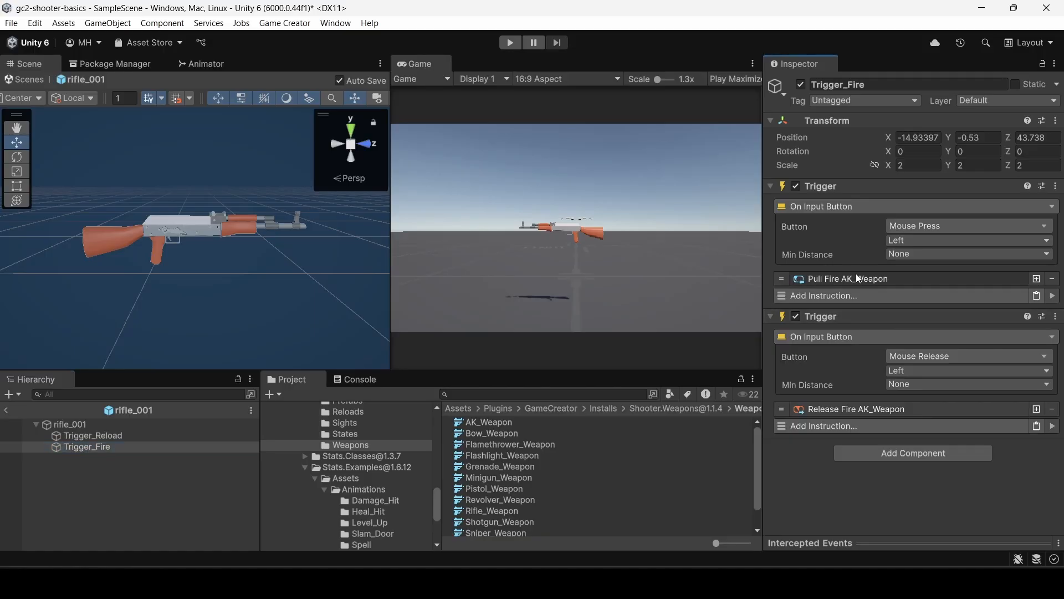
left_click(857, 278)
left_click_drag(500, 506, 913, 334)
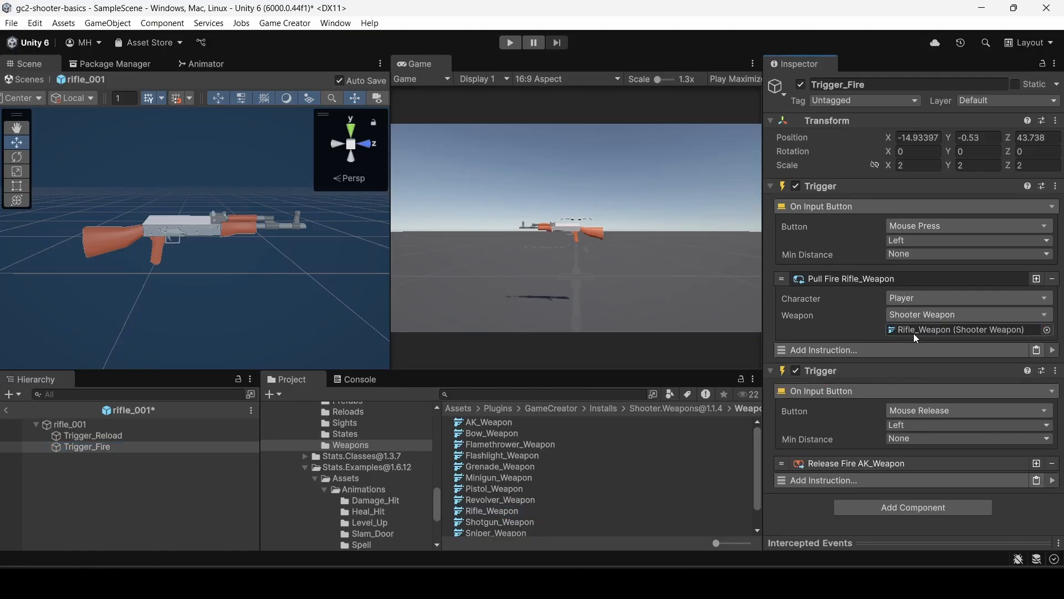
left_click(857, 461)
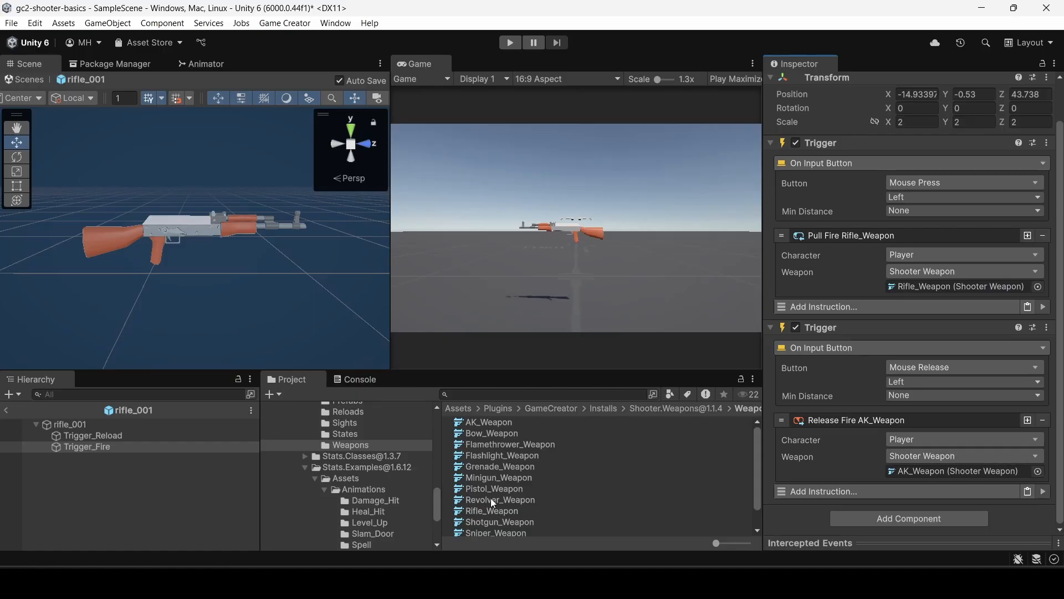
left_click_drag(487, 509, 920, 469)
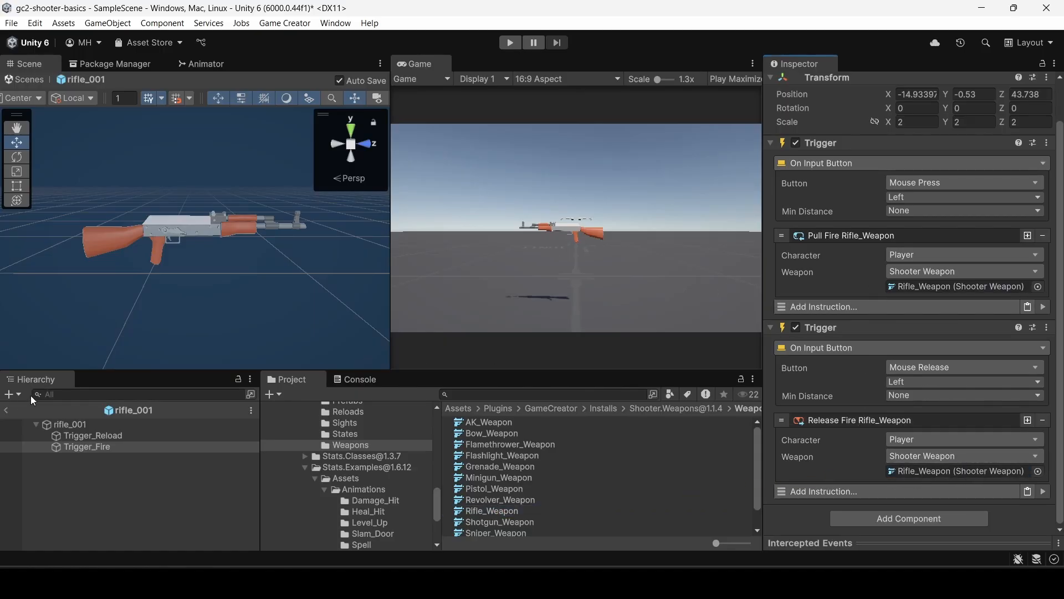
left_click(6, 412)
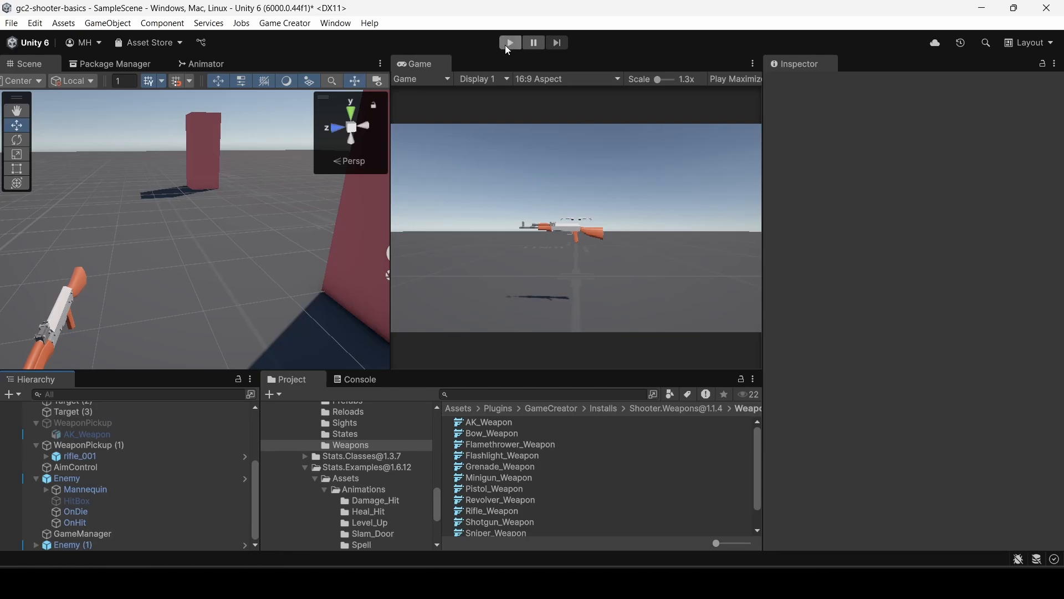
Test the rifle in play mode by walking into the pickup and reloading, and stop the game.
left_click(511, 43)
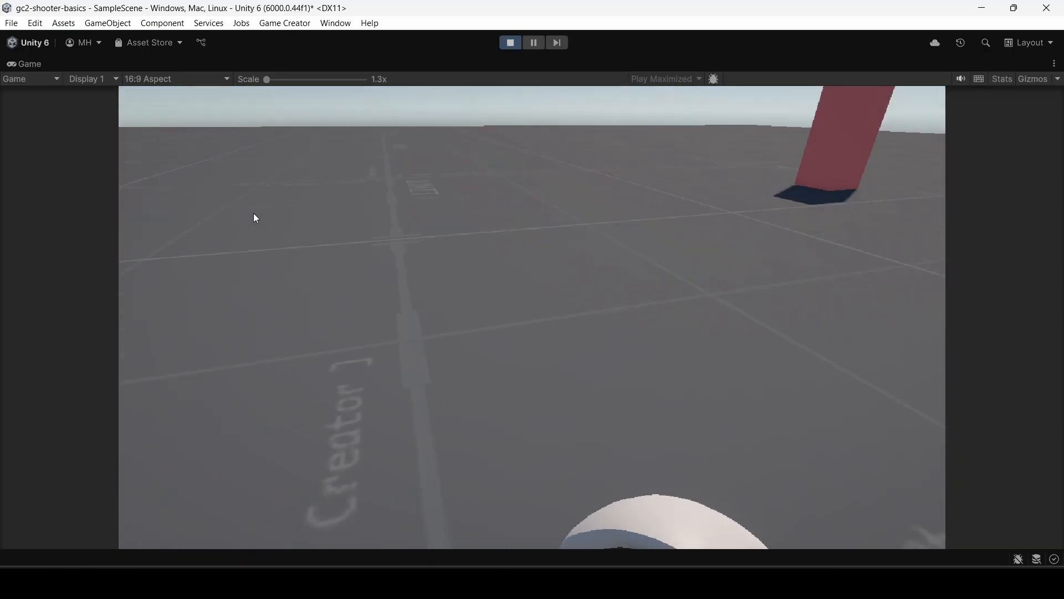
left_click(277, 221)
key("w")
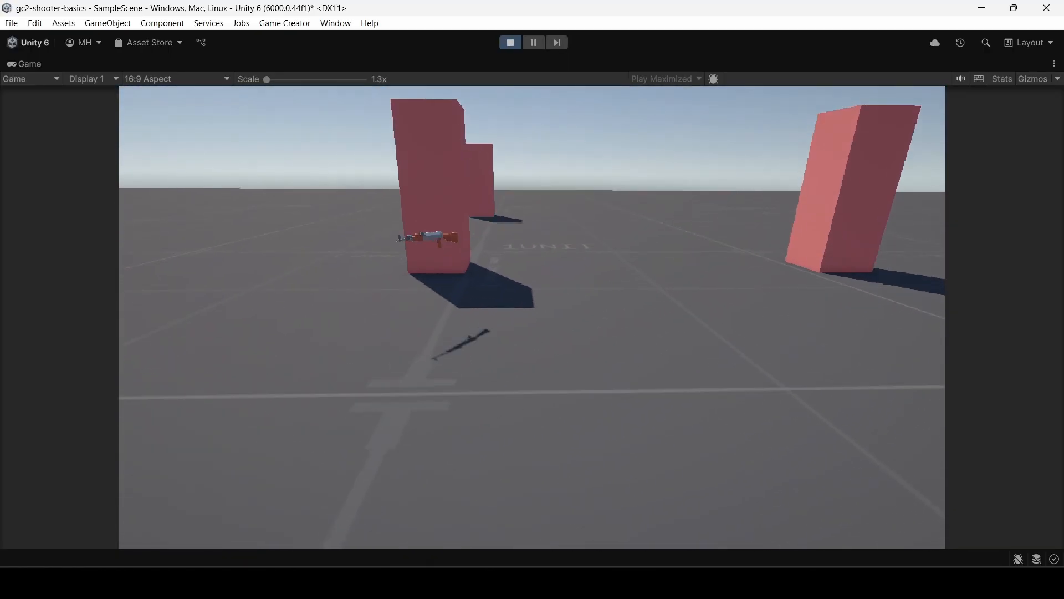
key("w")
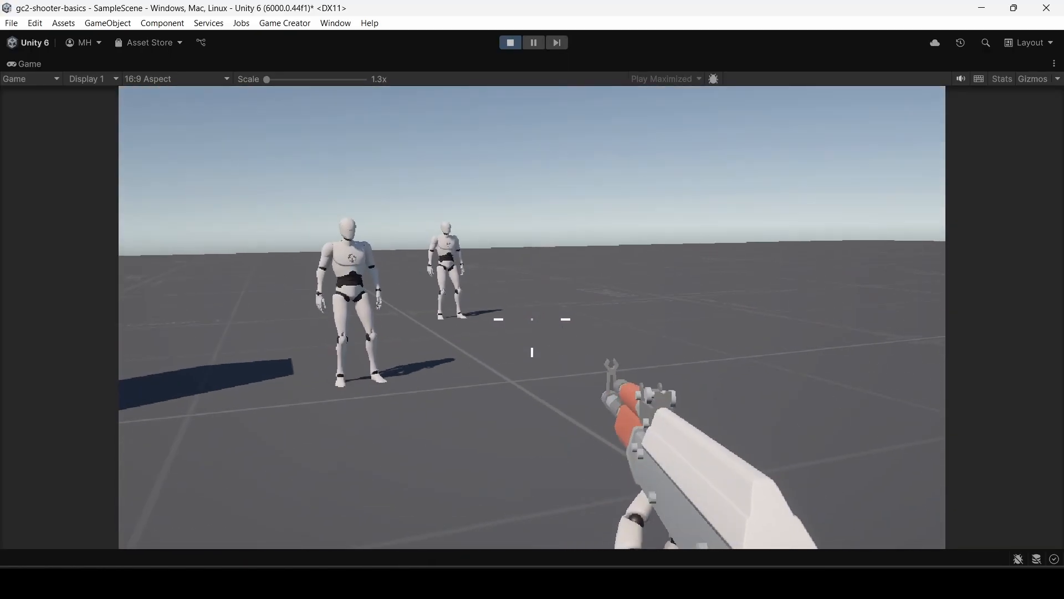
key("r")
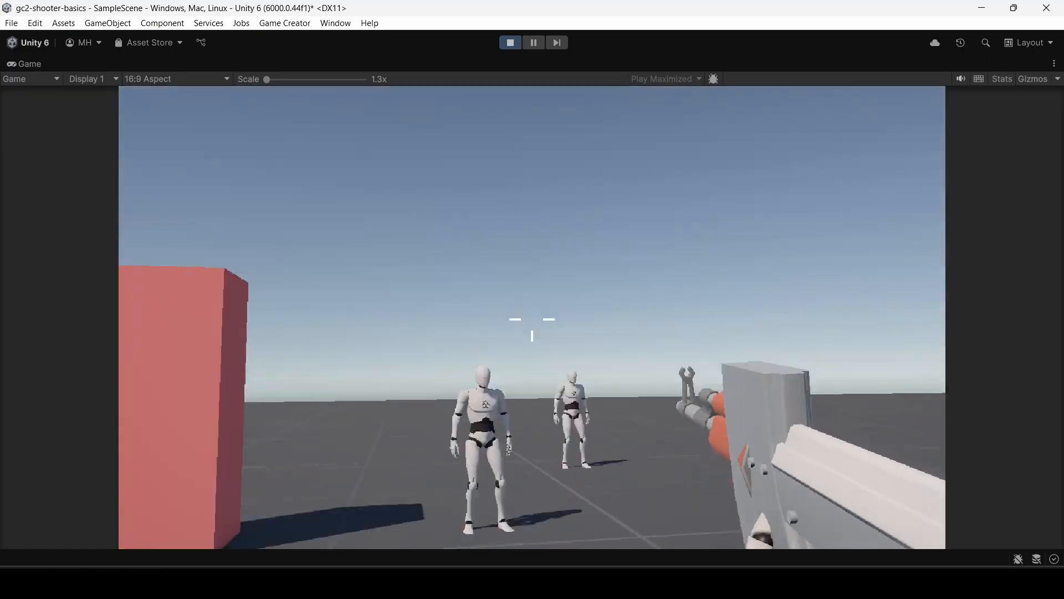
key("Escape")
double_click(22, 63)
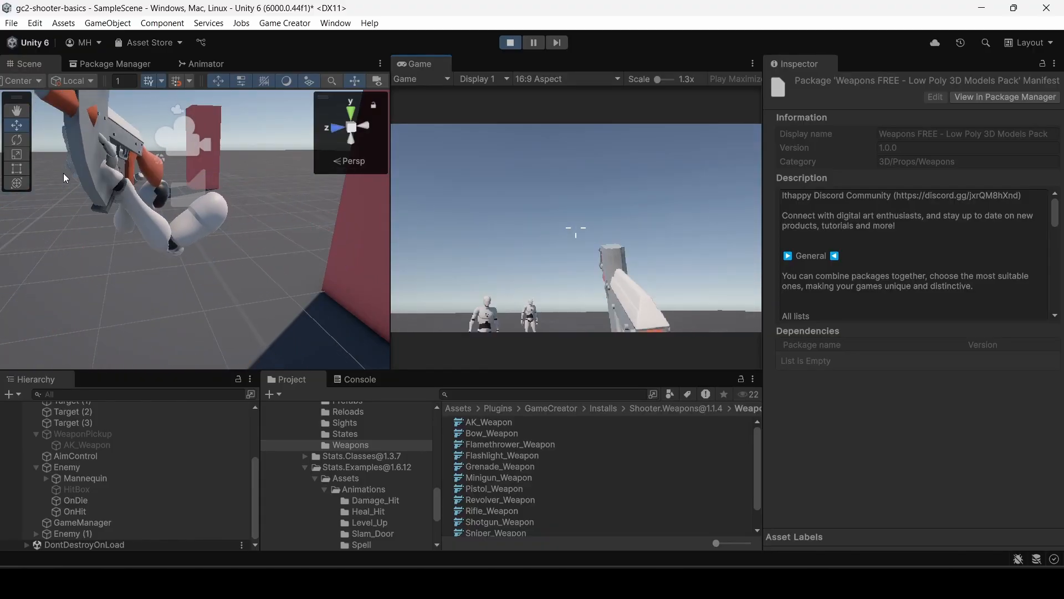
left_click(510, 43)
Open the rifle_magazine_001 prefab in Assets > Prefabs, set its scale to 0.5 on all axes, and return to the scene.
scroll(361, 507, "down", 5)
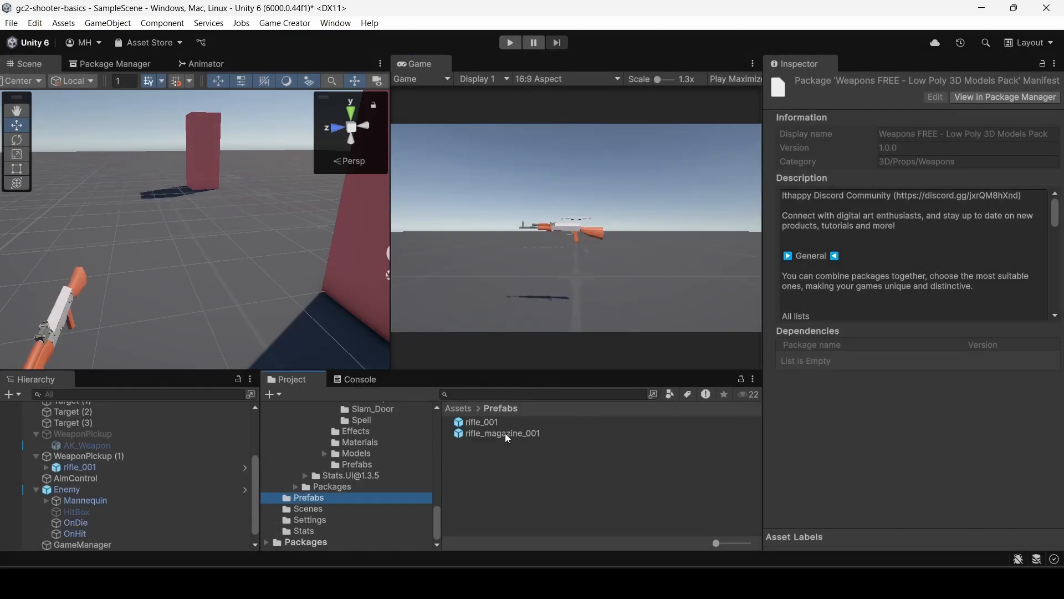
double_click(498, 432)
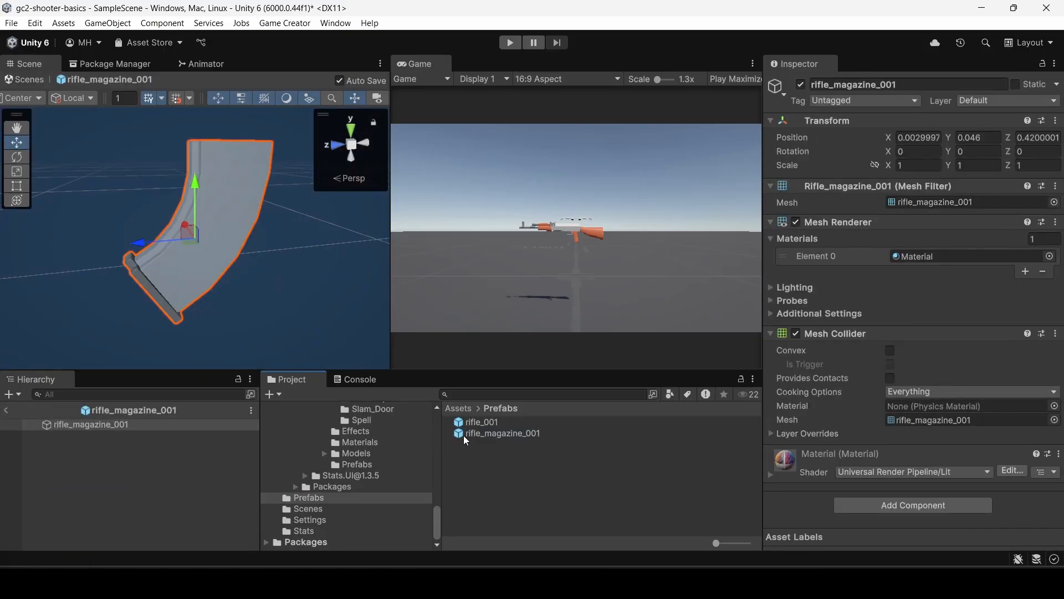
left_click(106, 427)
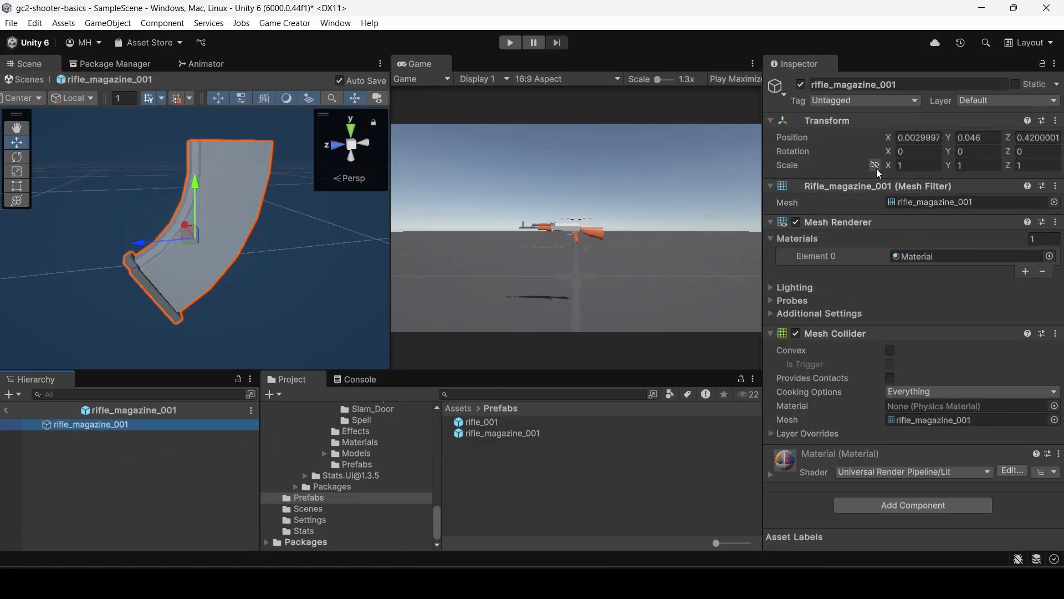
type(".5")
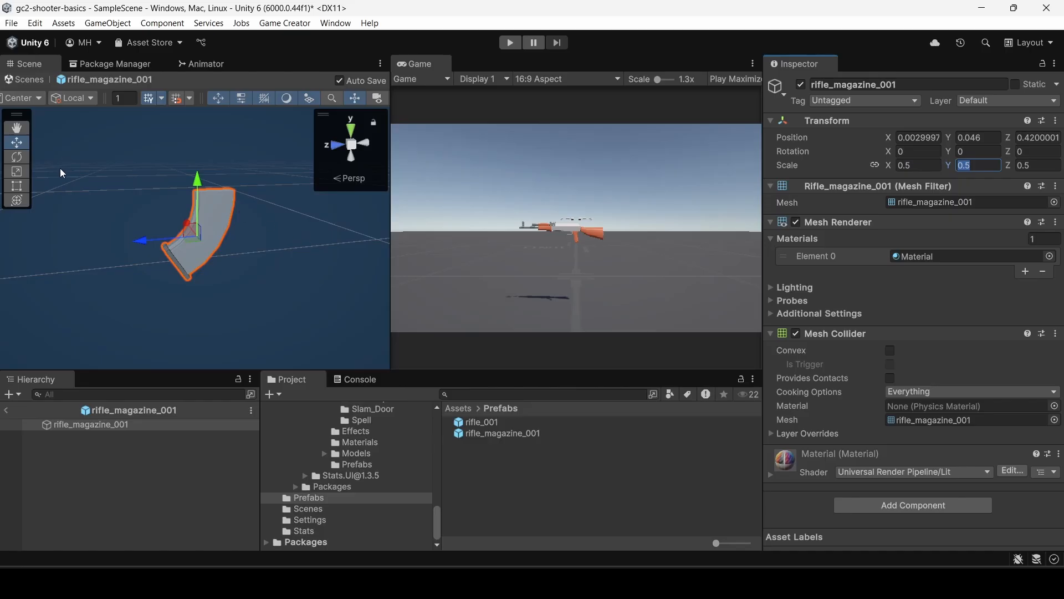
left_click(8, 411)
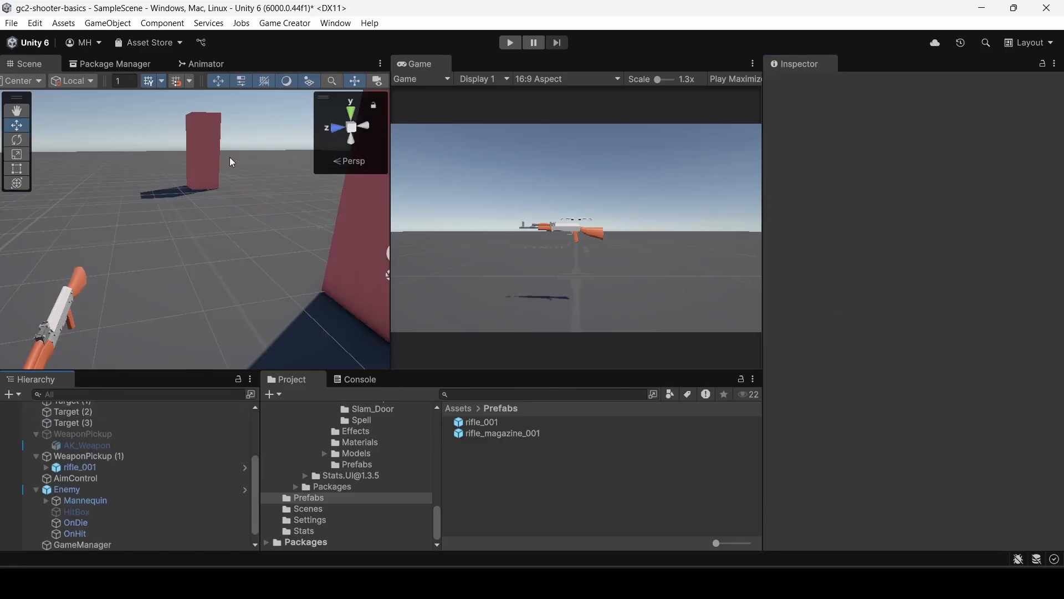
Play-test the rifle with the Scene and Game views side by side, pick it up and reload, and stop the game.
left_click(511, 42)
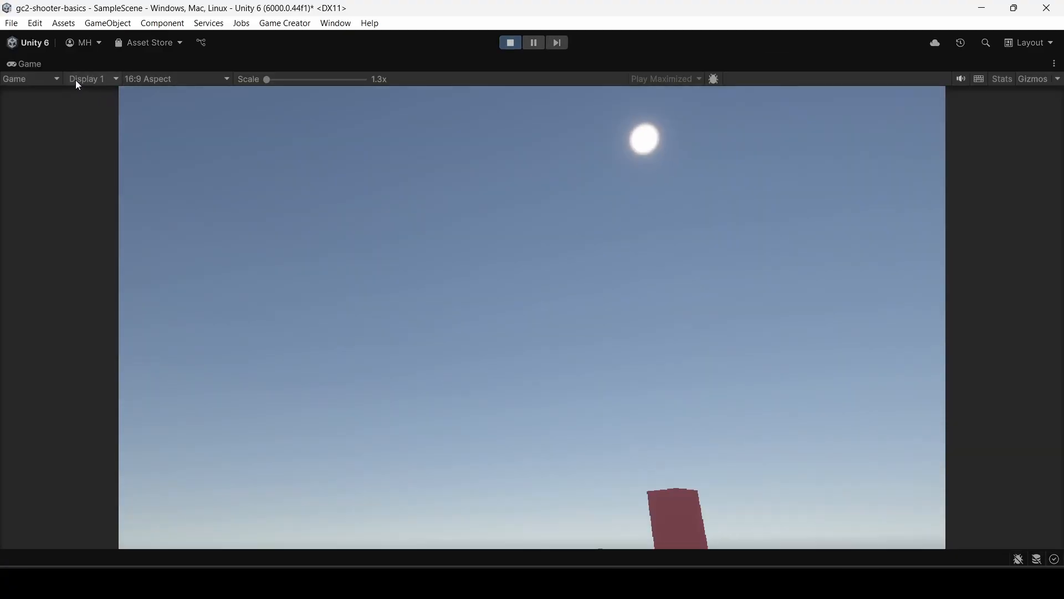
double_click(28, 65)
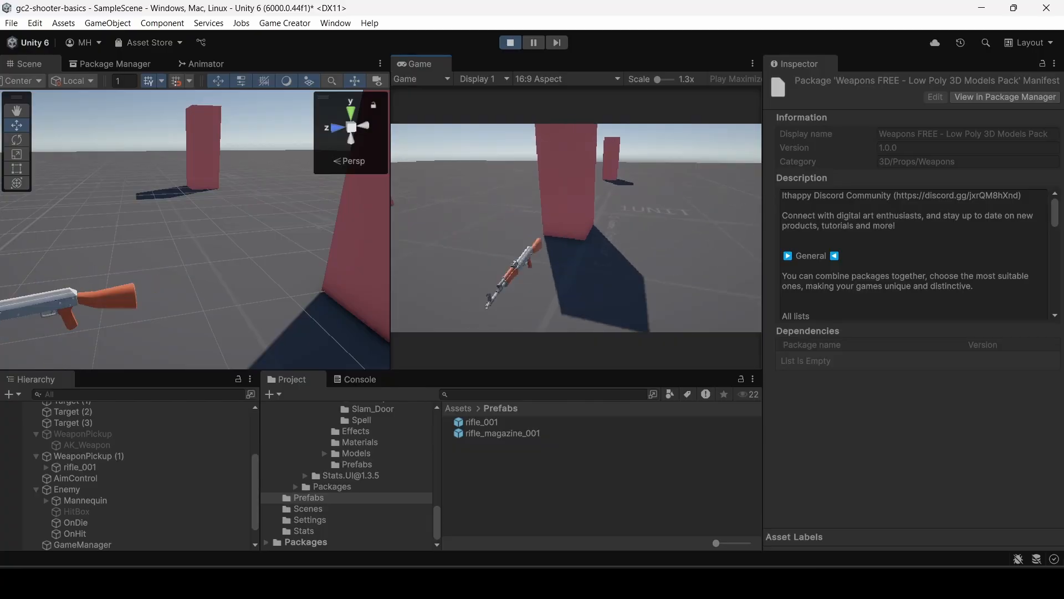
key("w")
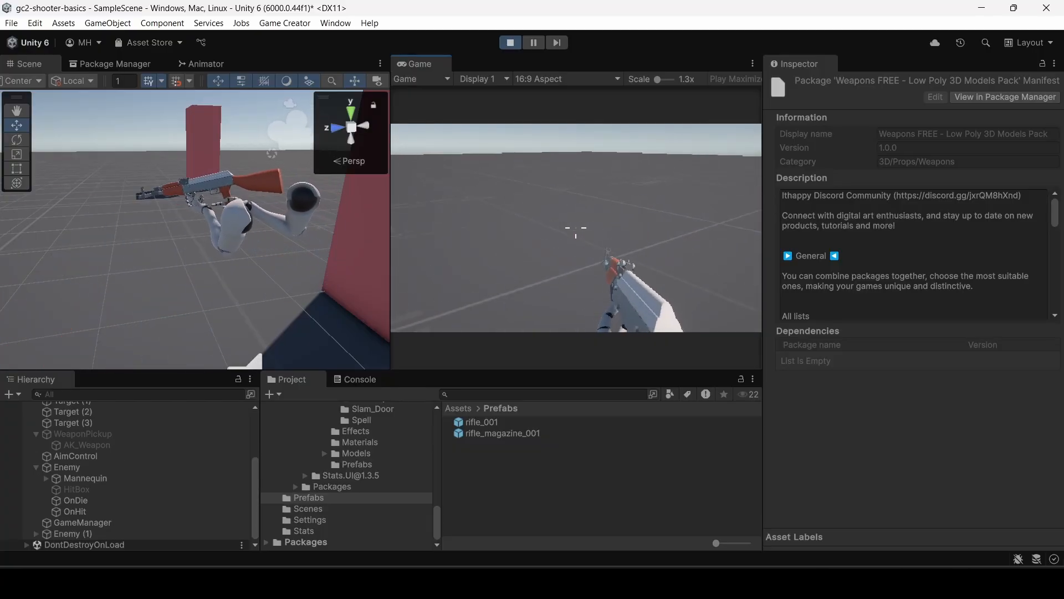
key("r")
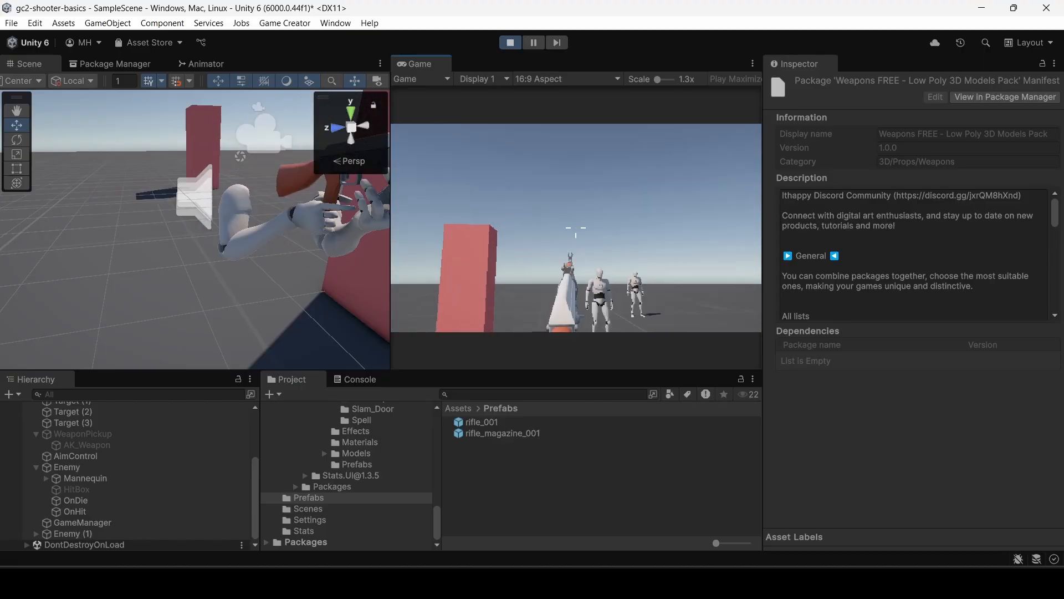
key("Escape")
left_click(511, 42)
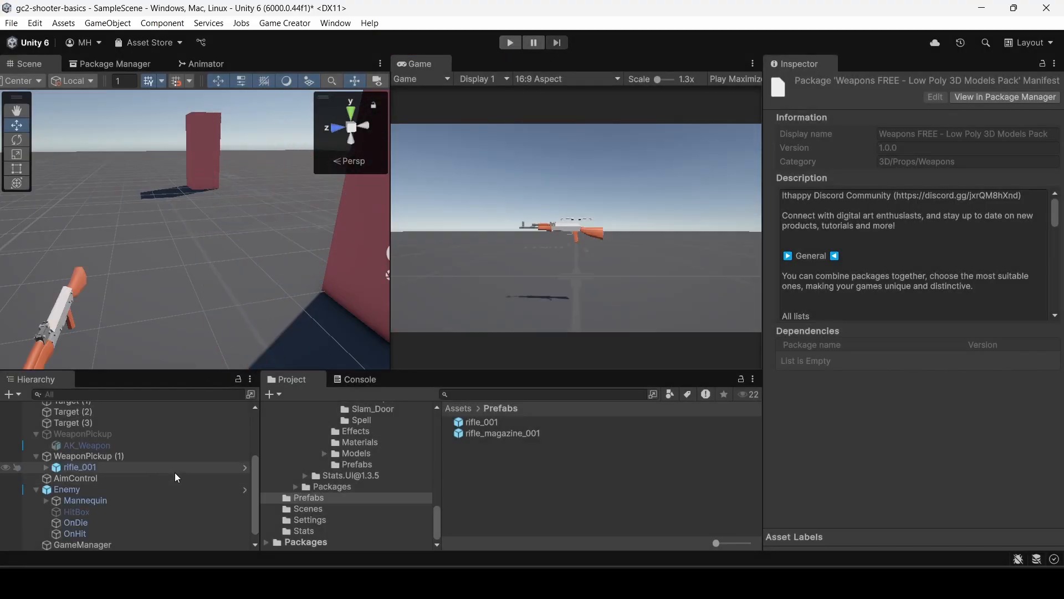
Locate in the project the handle asset used by the Attach Prefab instruction of WeaponPickup (1).
scroll(359, 491, "up", 3)
scroll(368, 481, "down", 3)
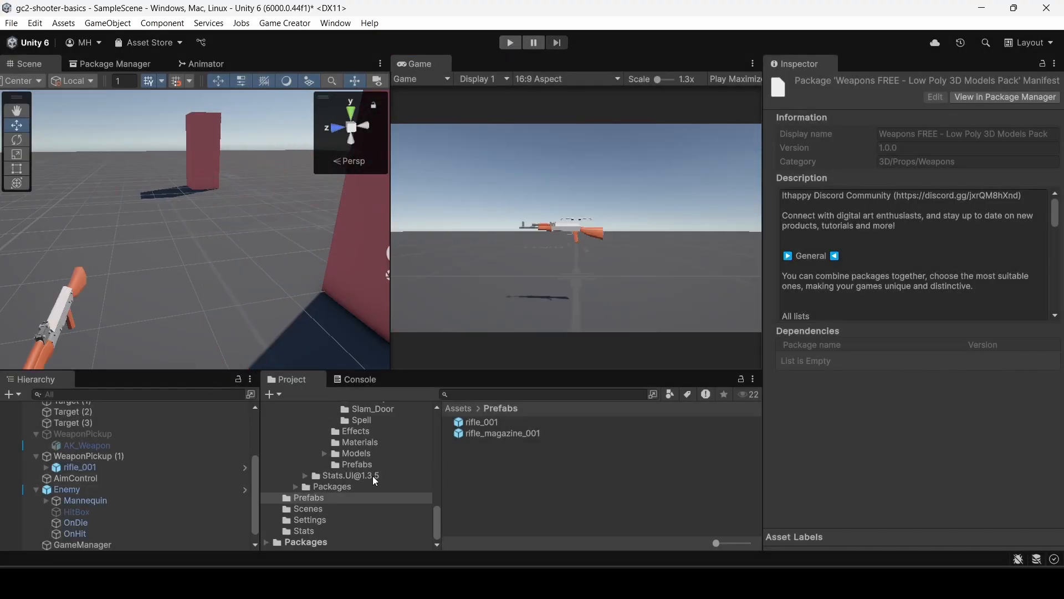
left_click(352, 465)
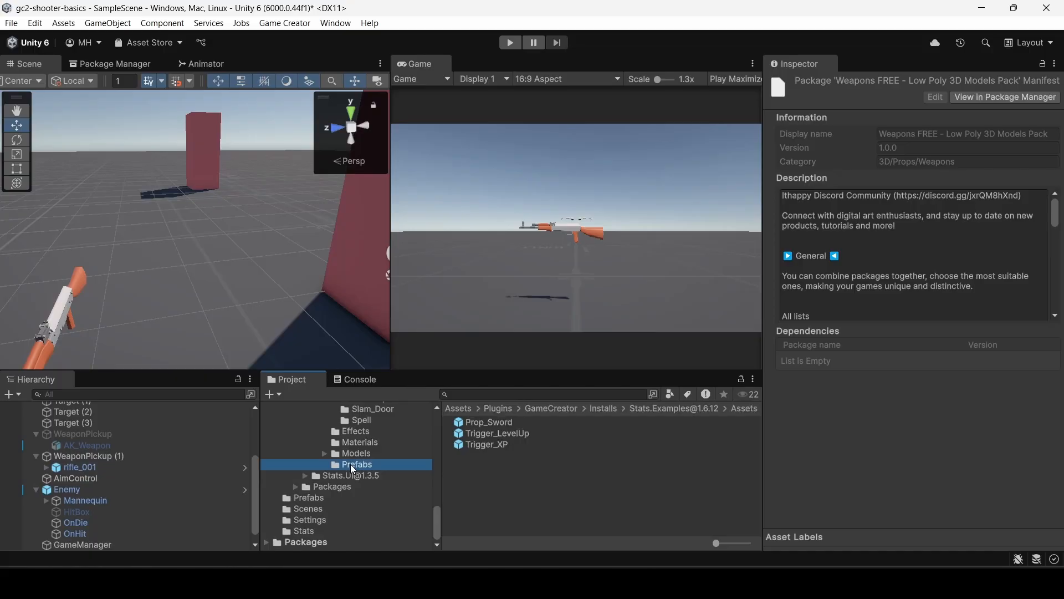
left_click(69, 456)
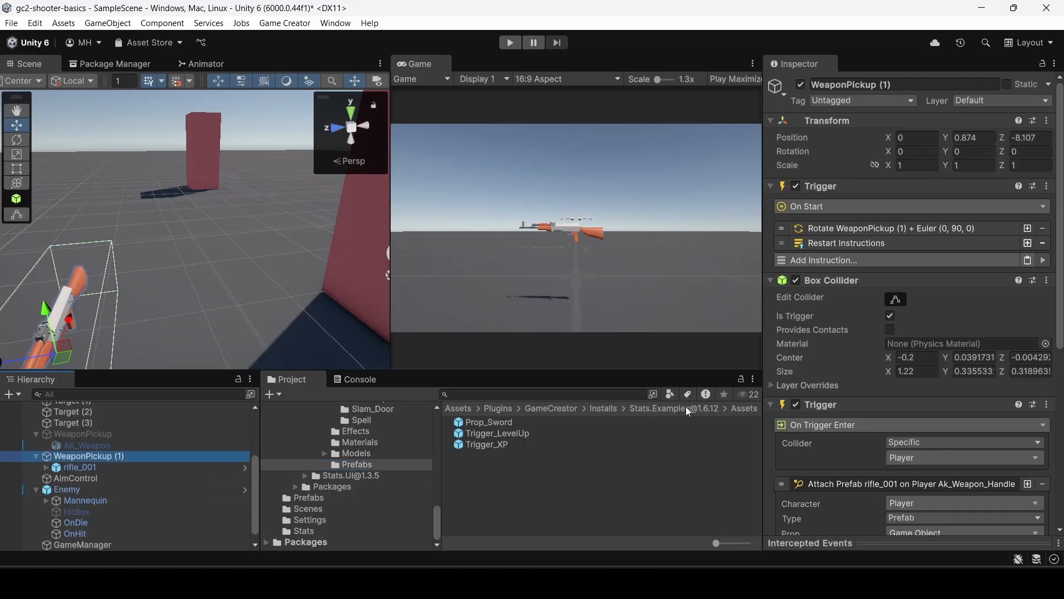
scroll(812, 422, "down", 3)
scroll(812, 422, "down", 3)
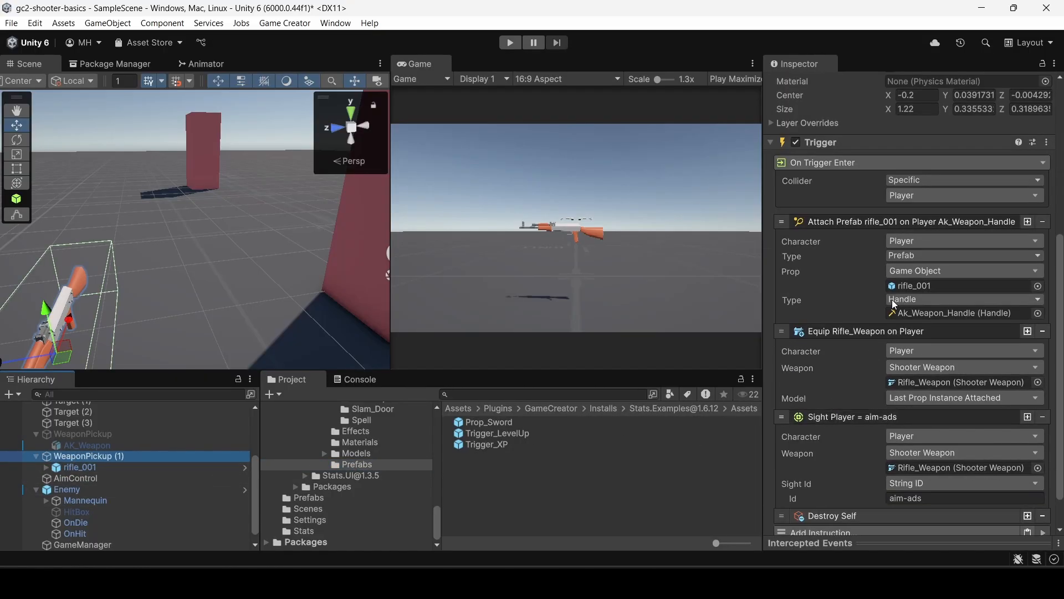
left_click(934, 311)
Duplicate Ak_Weapon_Handle in the Handles folder and rename the copy Rifle_Weapon_Handle.
left_click(530, 435)
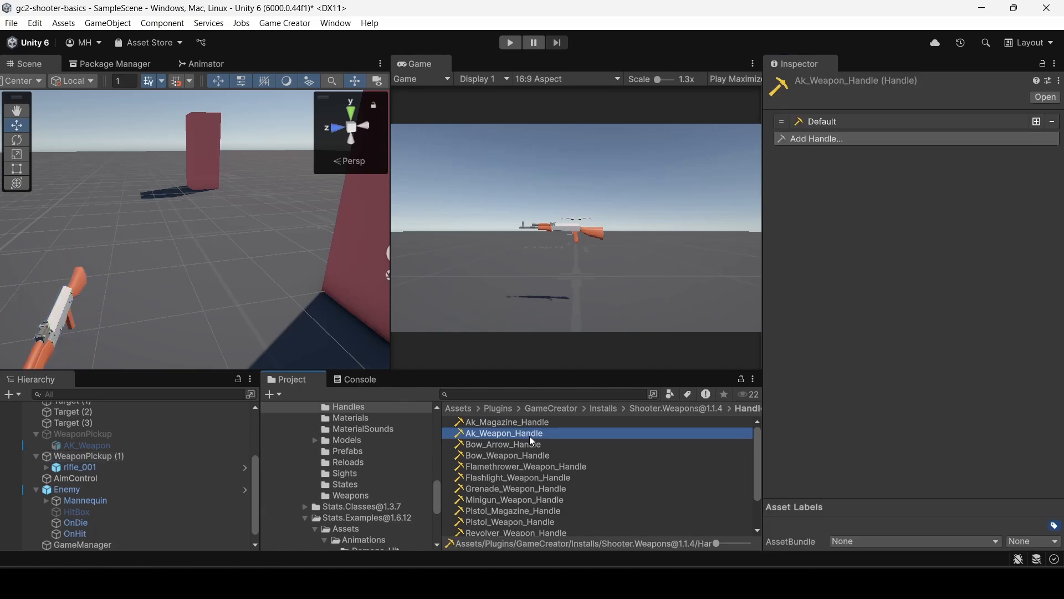
key("ctrl+d")
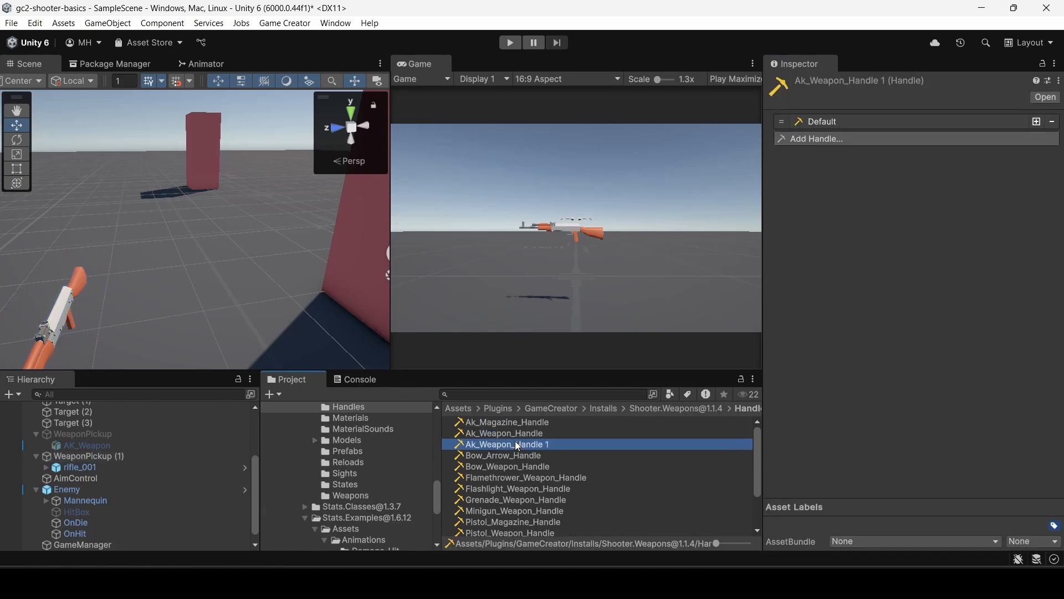
left_click(514, 447)
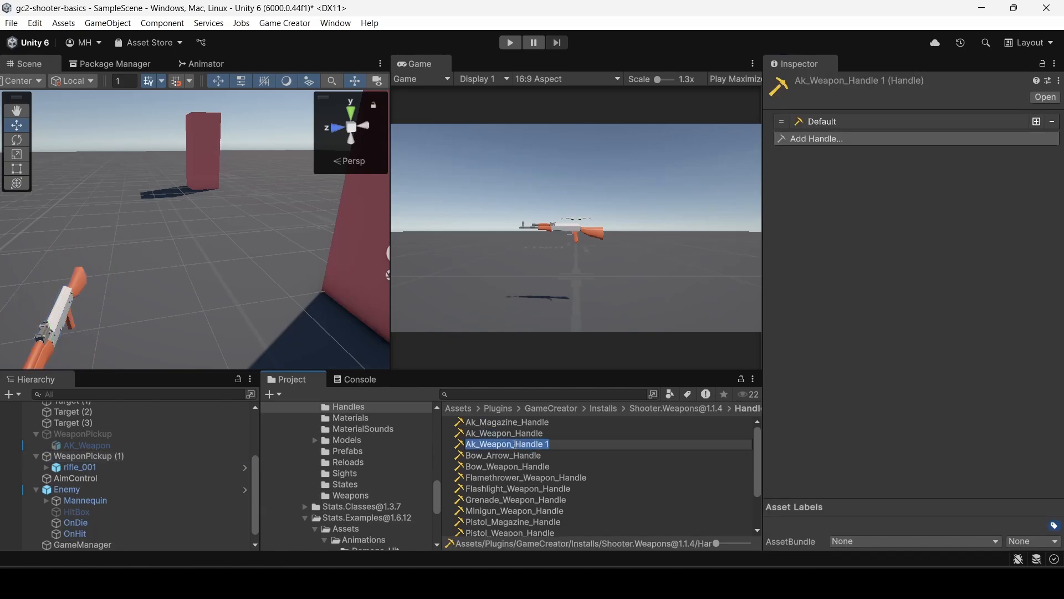
left_click(475, 448)
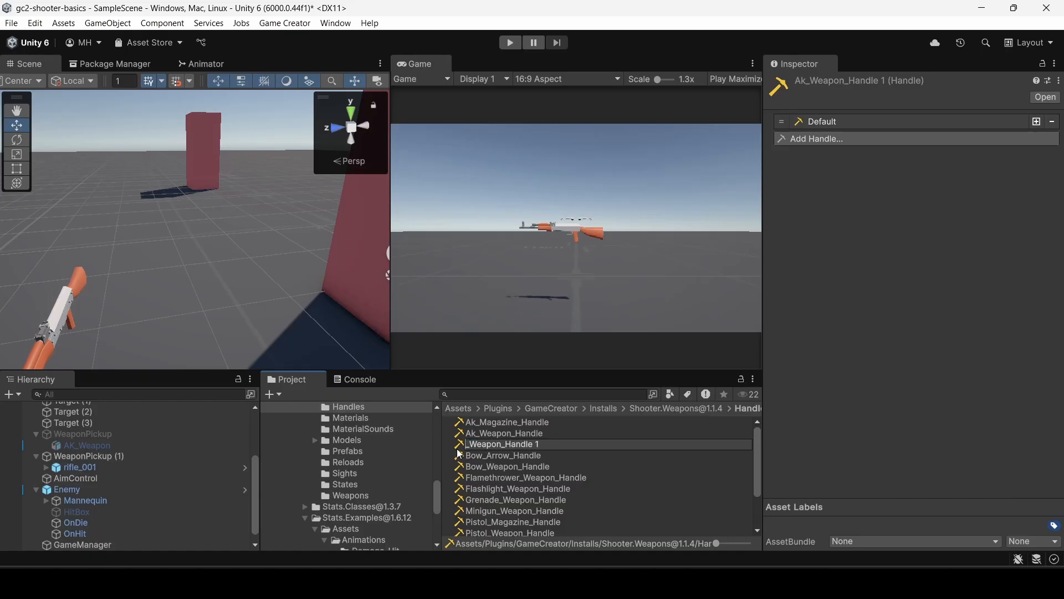
type("Rifle")
key("Return")
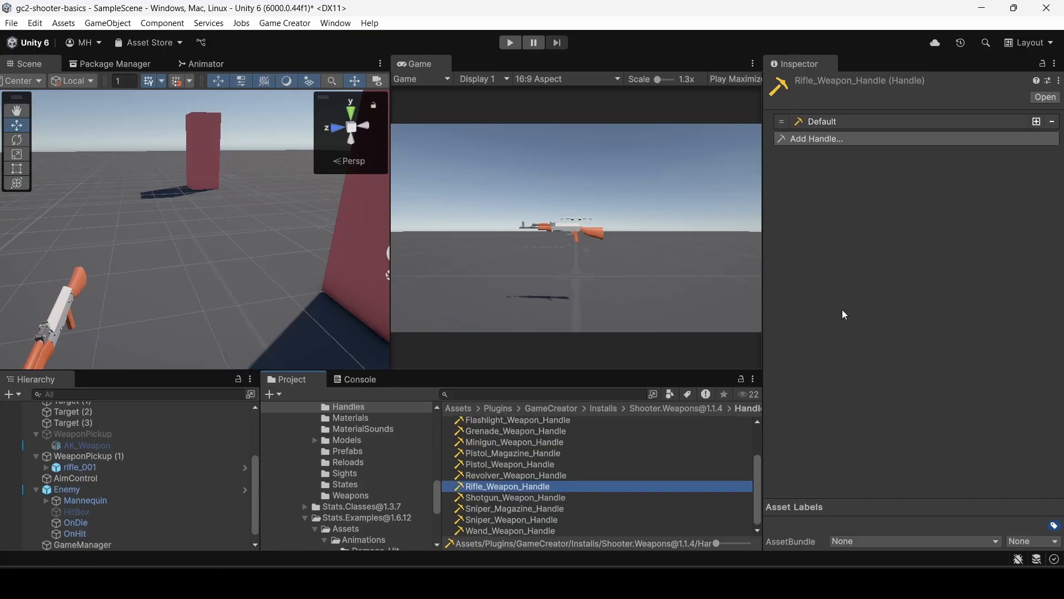
Expand Rifle_Weapon_Handle's Default entry, pick up the rifle in play mode, and select the handle asset again while the game runs.
left_click(842, 120)
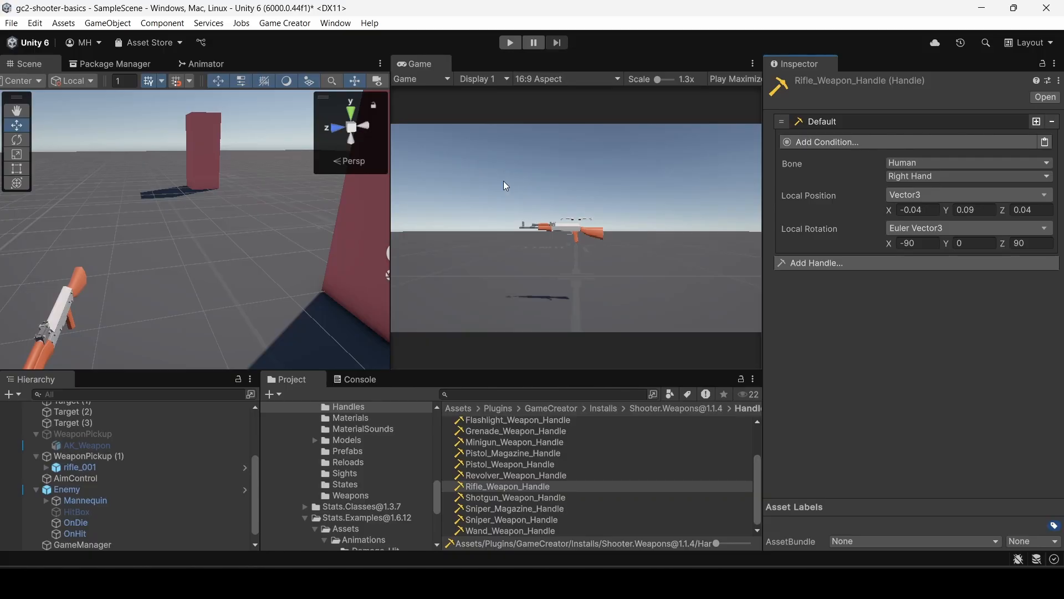
left_click(520, 43)
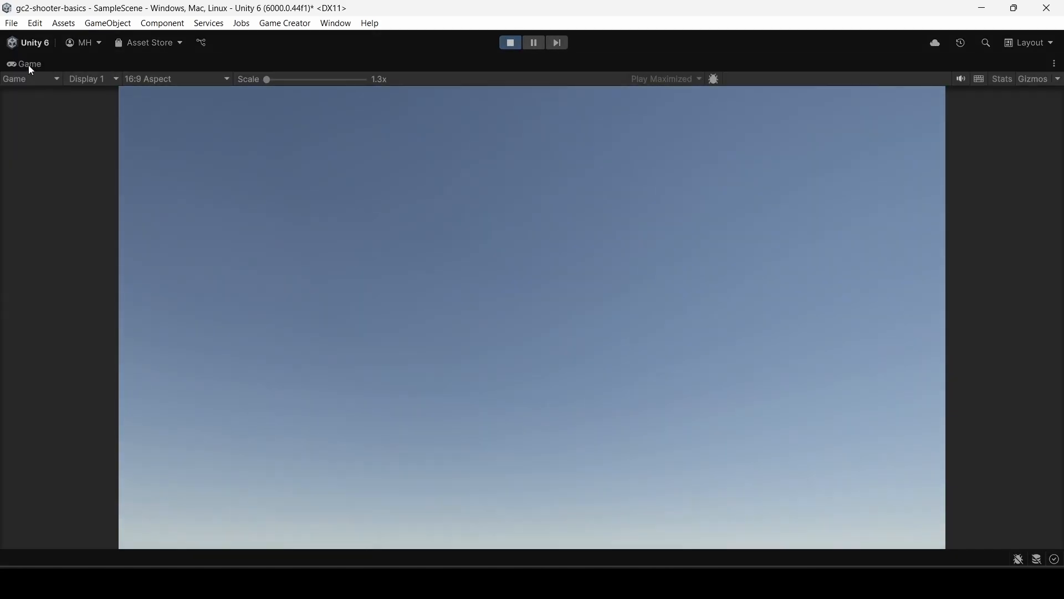
double_click(29, 65)
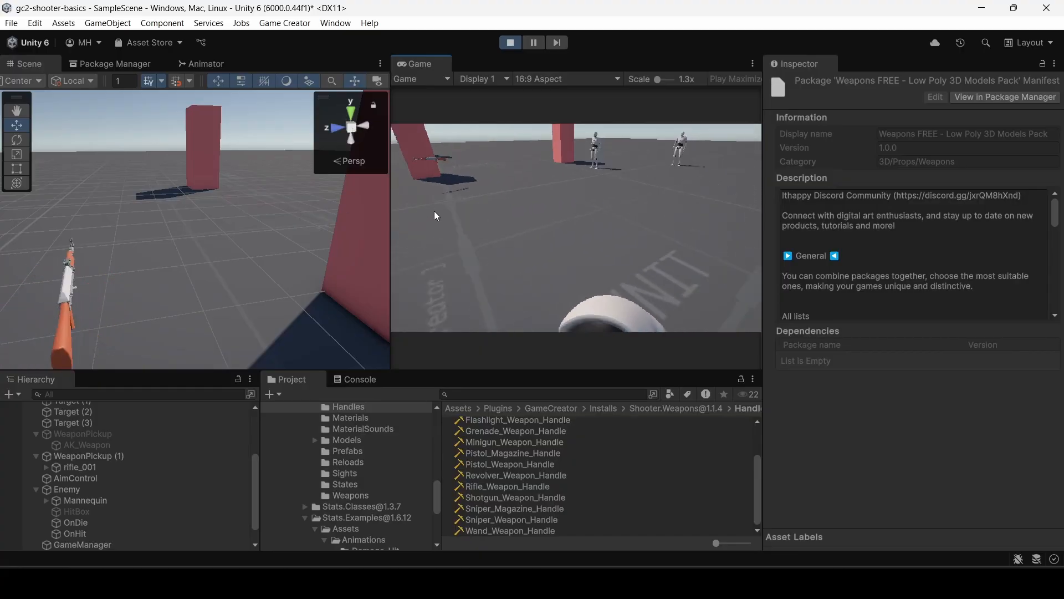
key("w")
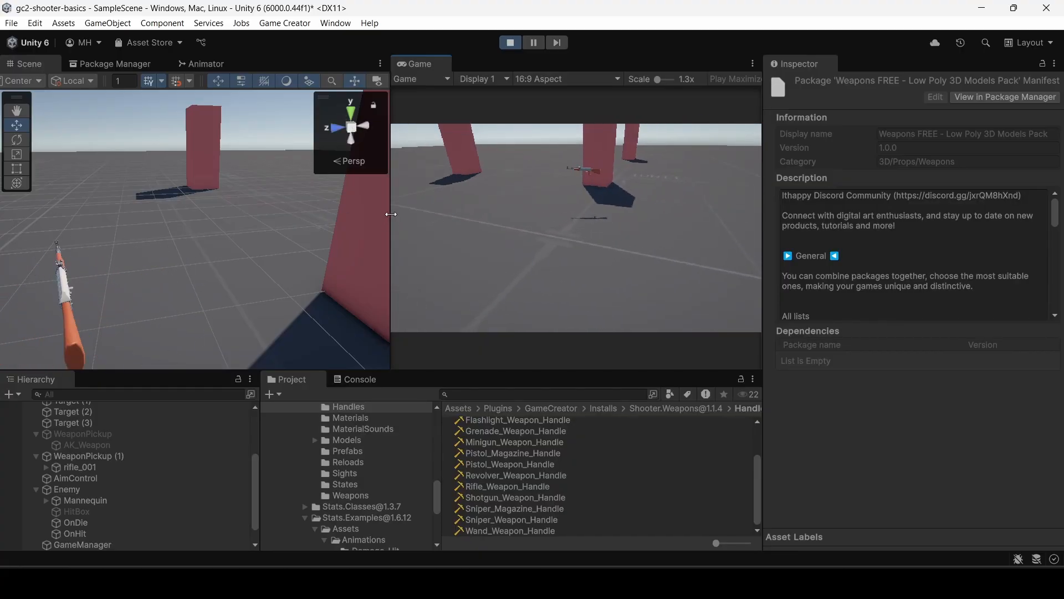
key("w")
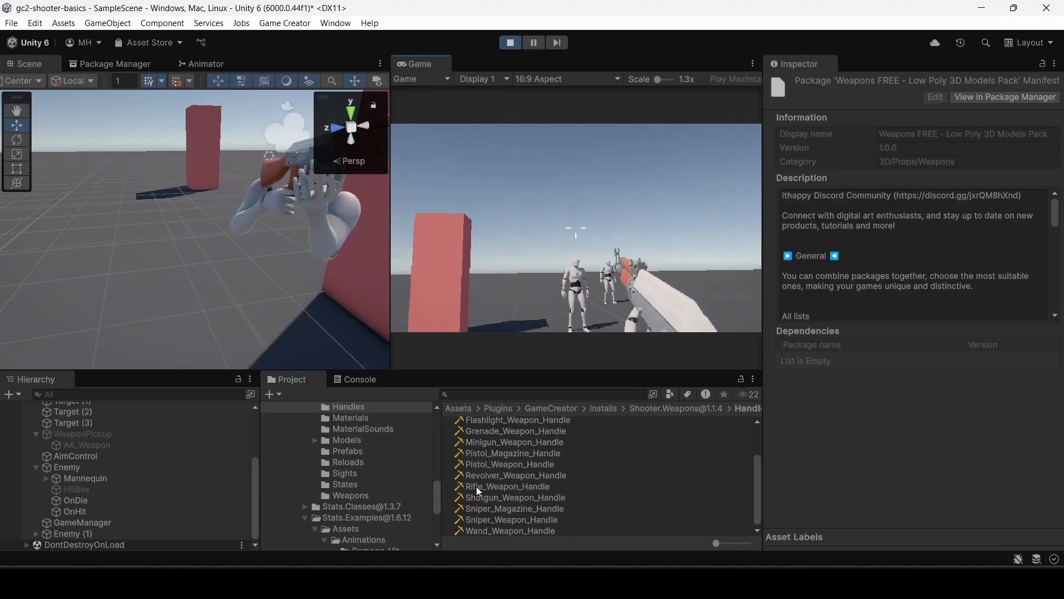
left_click(477, 485)
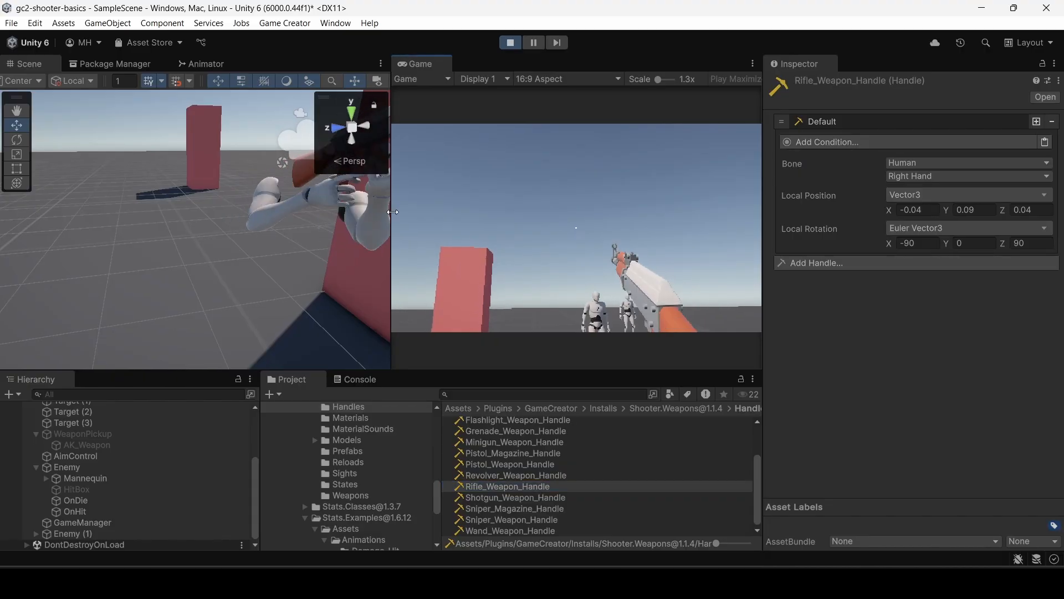
Widen the Scene view, set Rifle_Weapon_Handle's local position Z to 0.09 while the game runs, and keep the handle asset selected.
left_click_drag(388, 216, 423, 219)
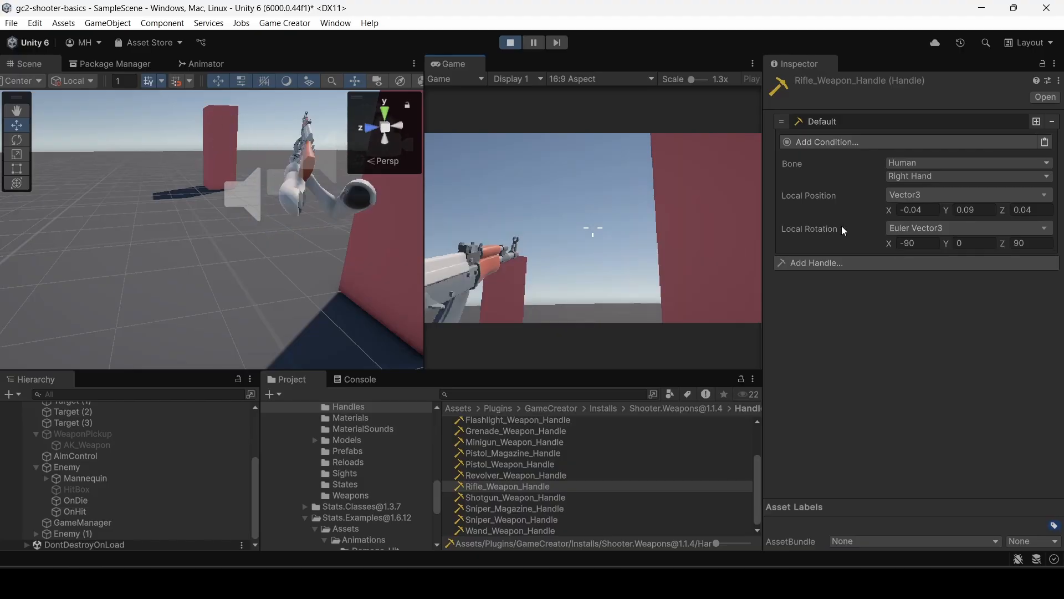
left_click_drag(1032, 212, 1026, 211)
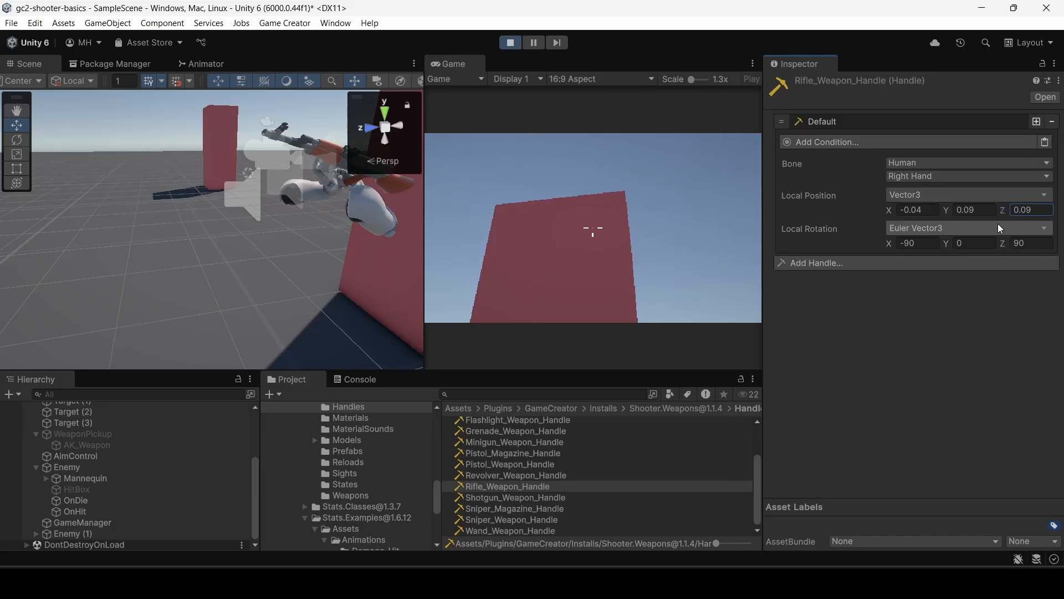
left_click(320, 187)
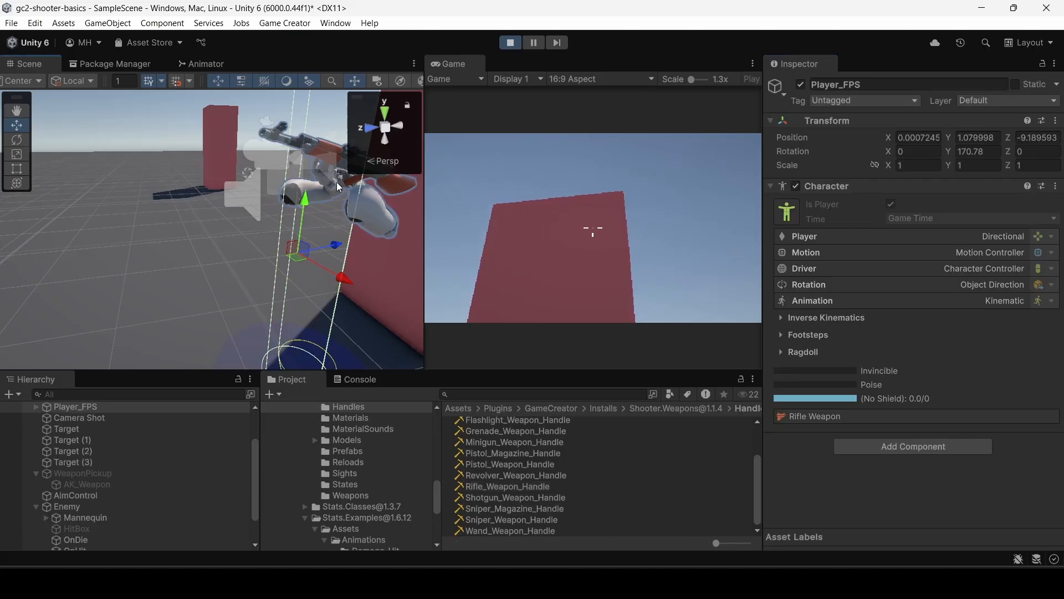
left_click(482, 488)
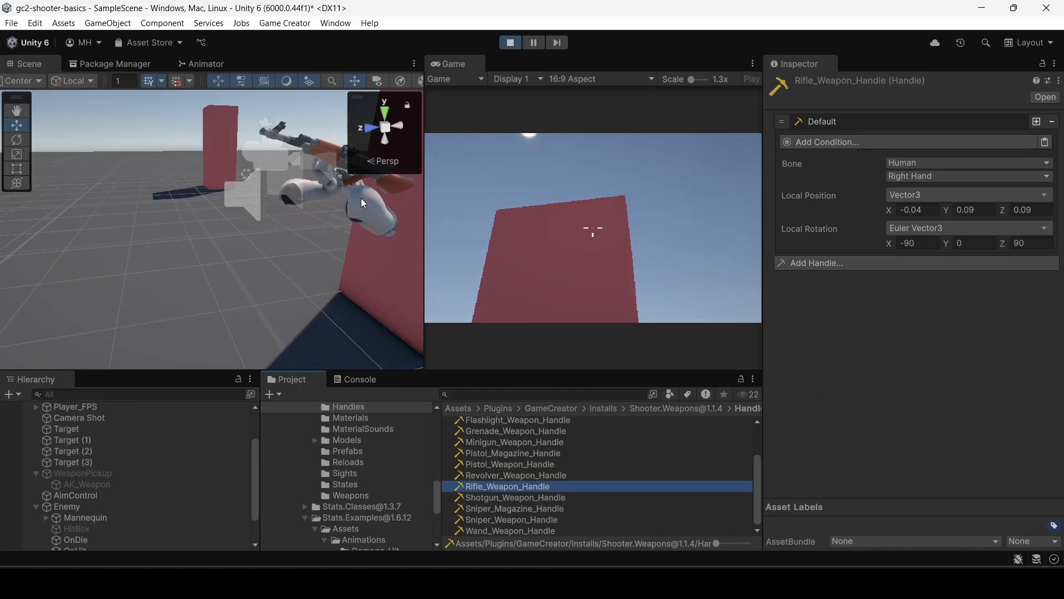
Check how the character holds the rifle in the running game, and stop play mode.
left_click(593, 228)
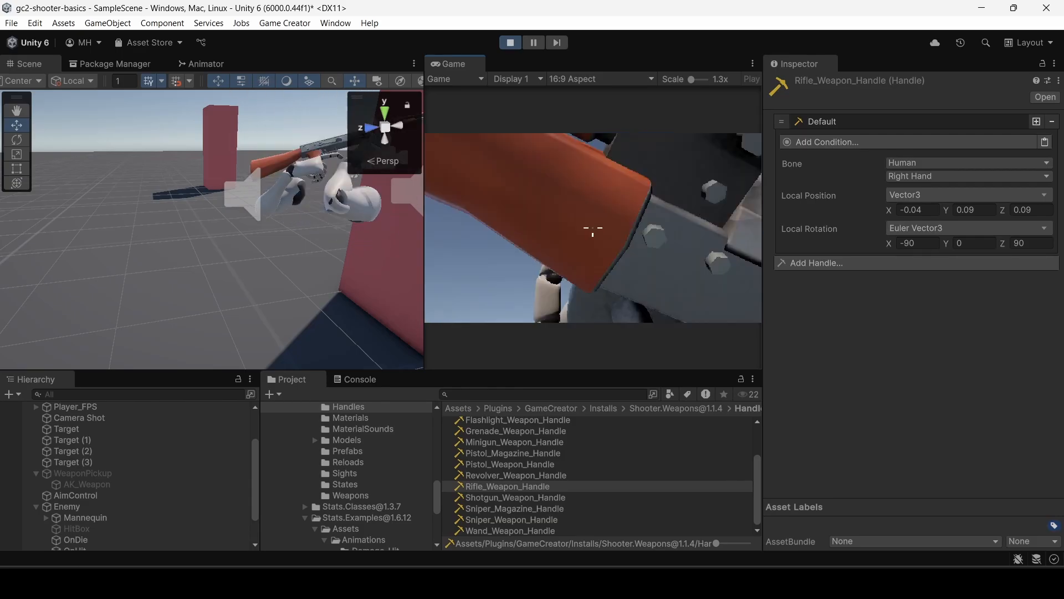
key("Escape")
left_click(509, 43)
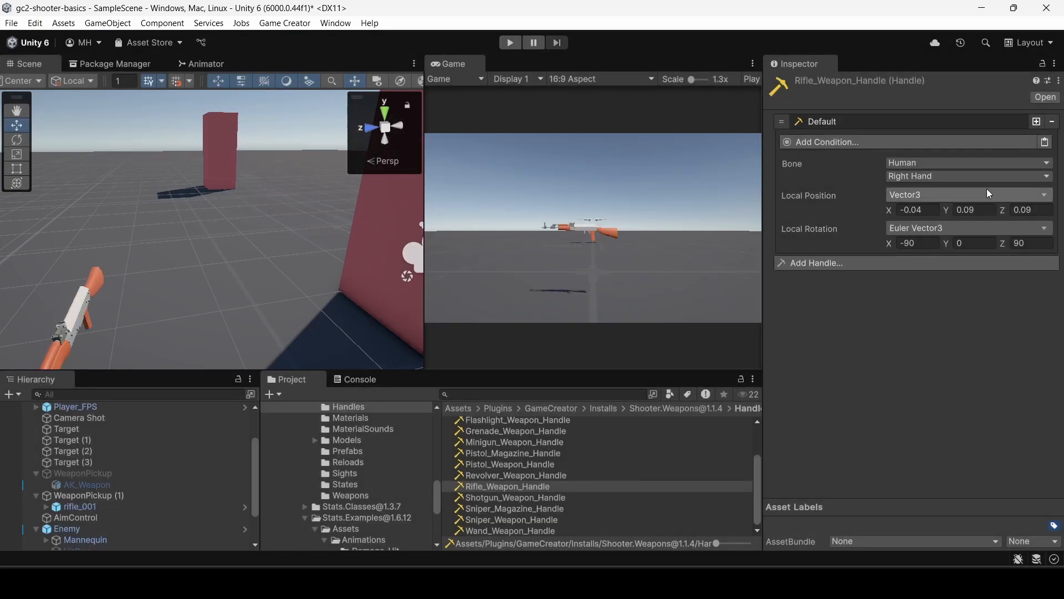
Run the game again with the Scene and Game views side by side, walk to the rifle to pick it up, and stop.
left_click(510, 44)
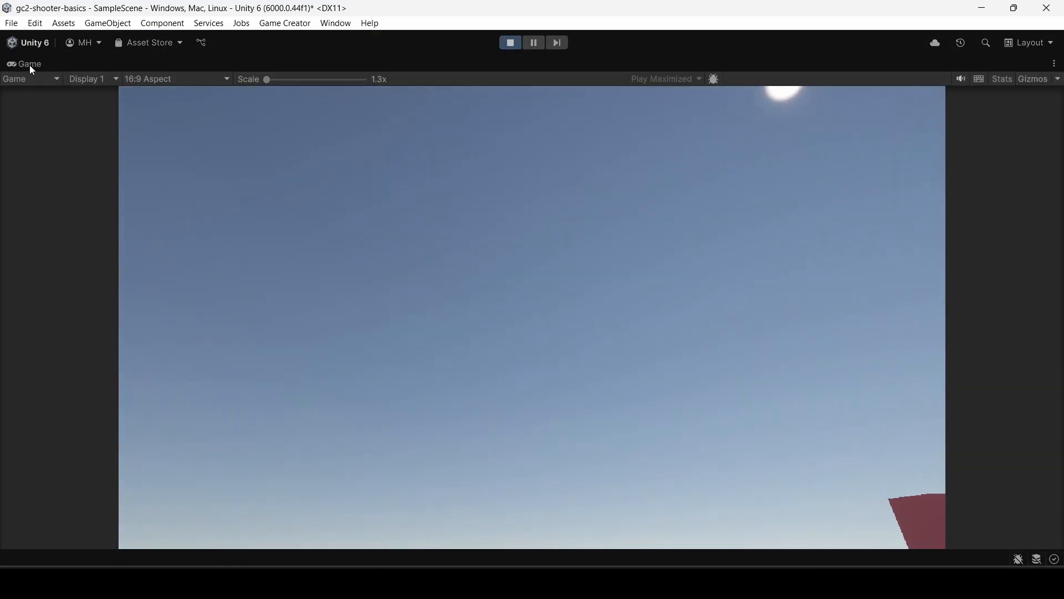
double_click(29, 65)
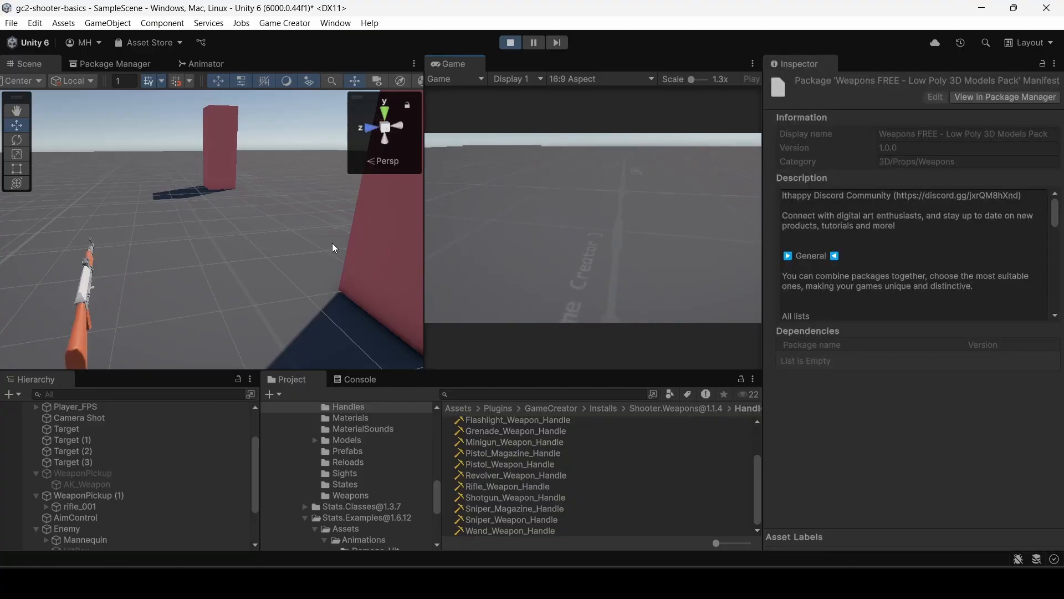
left_click(434, 238)
key("w")
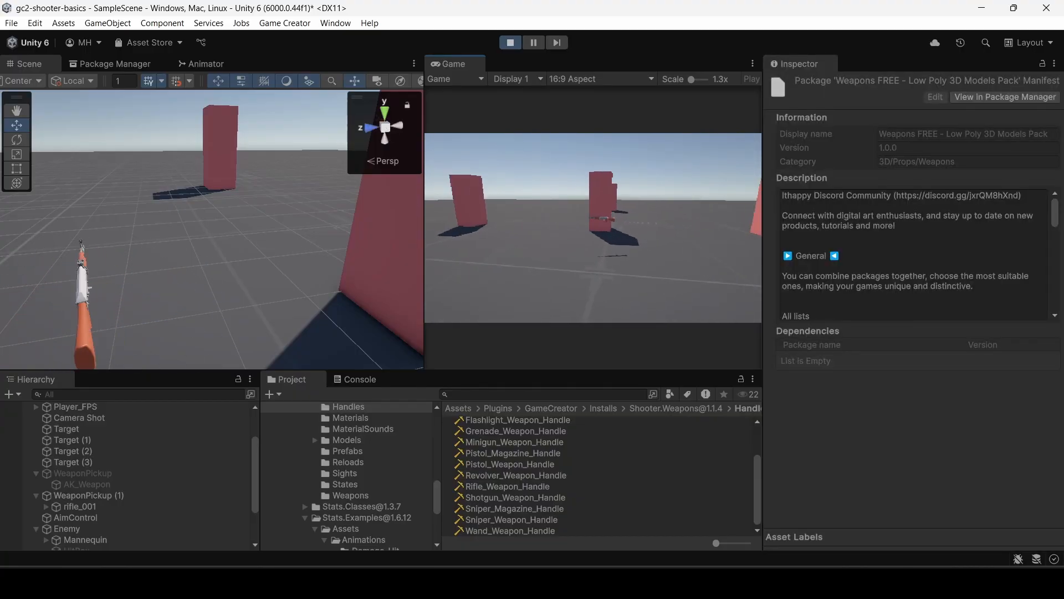
key("w")
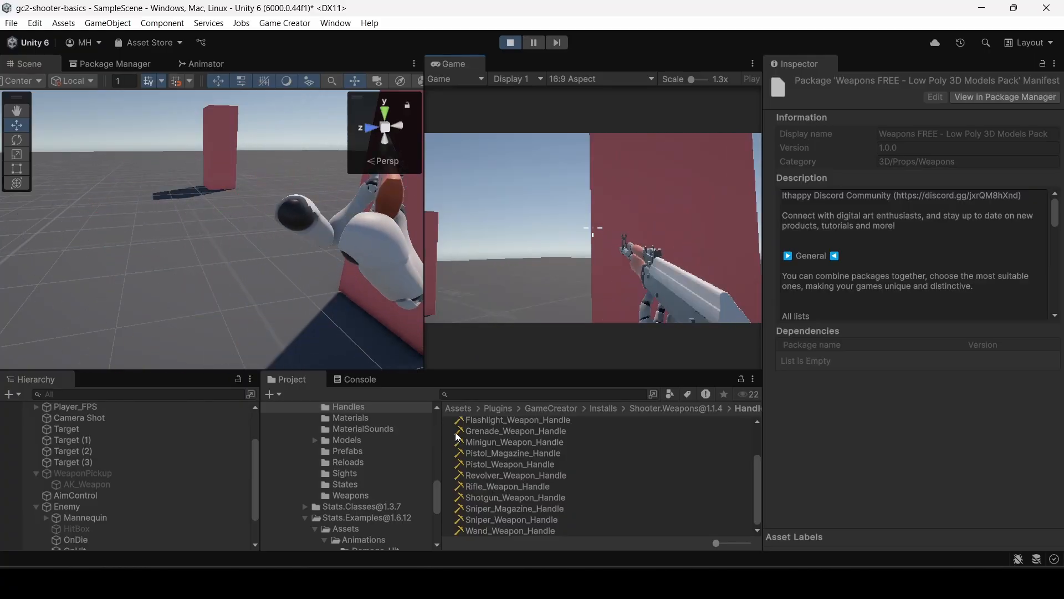
key("ctrl+p")
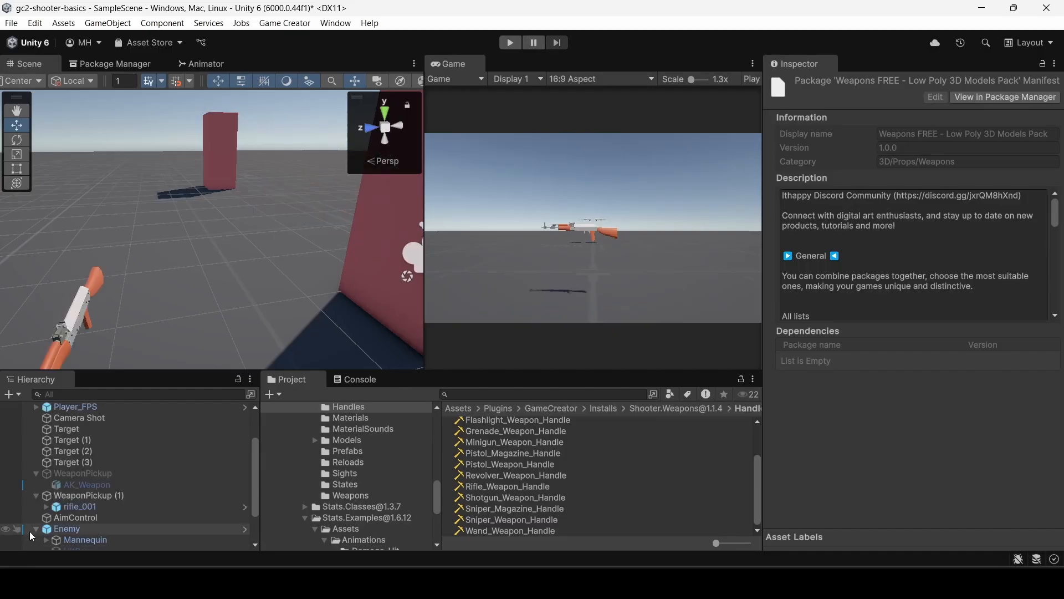
Assign Rifle_Weapon_Handle as the handle of the Attach Prefab instruction in WeaponPickup (1)'s On Trigger Enter trigger.
left_click(81, 495)
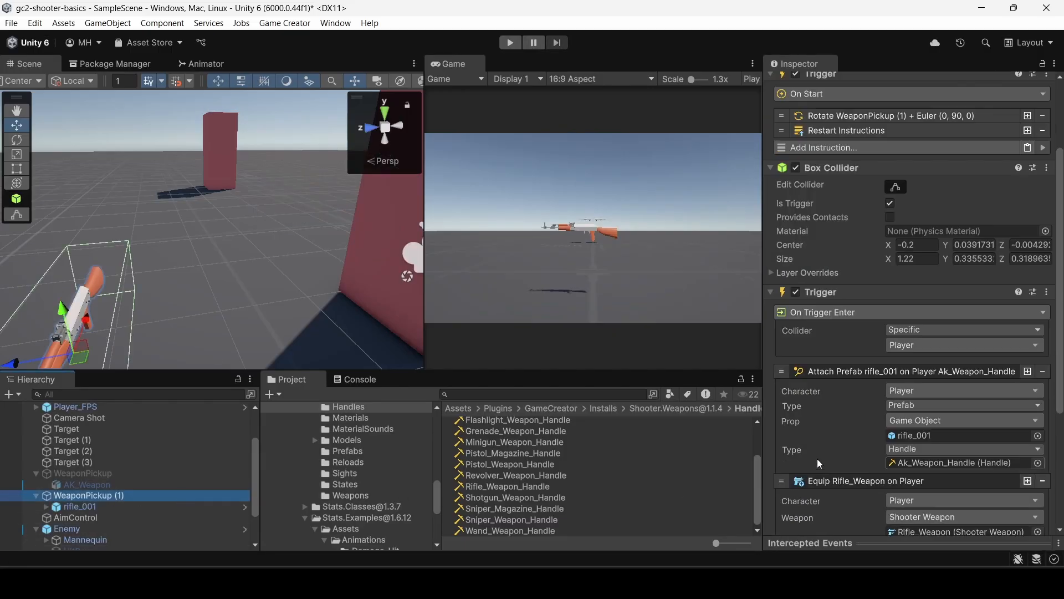
scroll(817, 458, "down", 3)
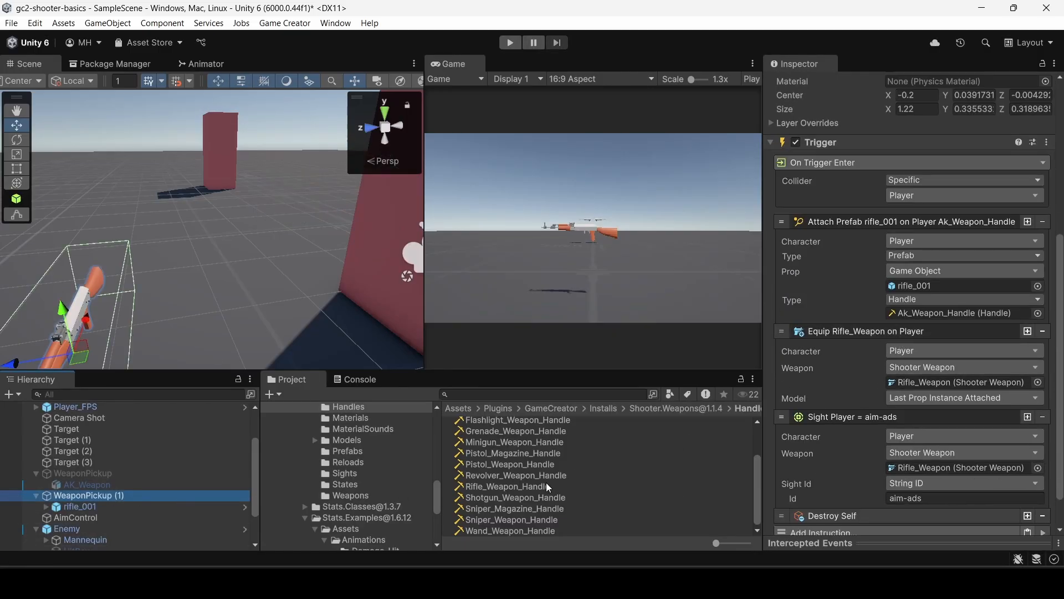
left_click_drag(513, 486, 925, 317)
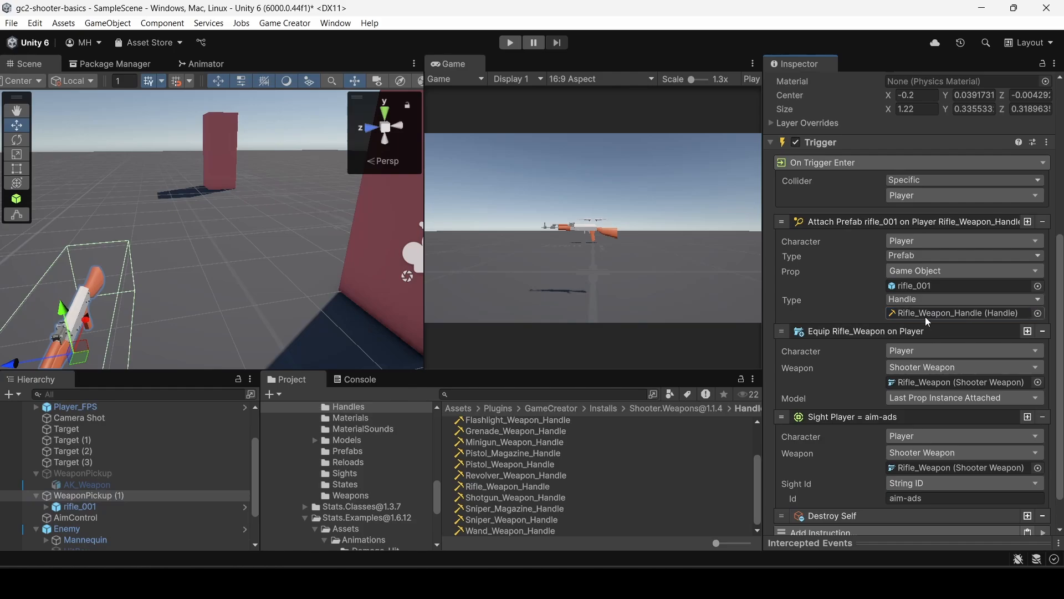
Play-test the pickup with its newly assigned handle, restoring the side-by-side views and walking into the rifle to equip it.
left_click(510, 43)
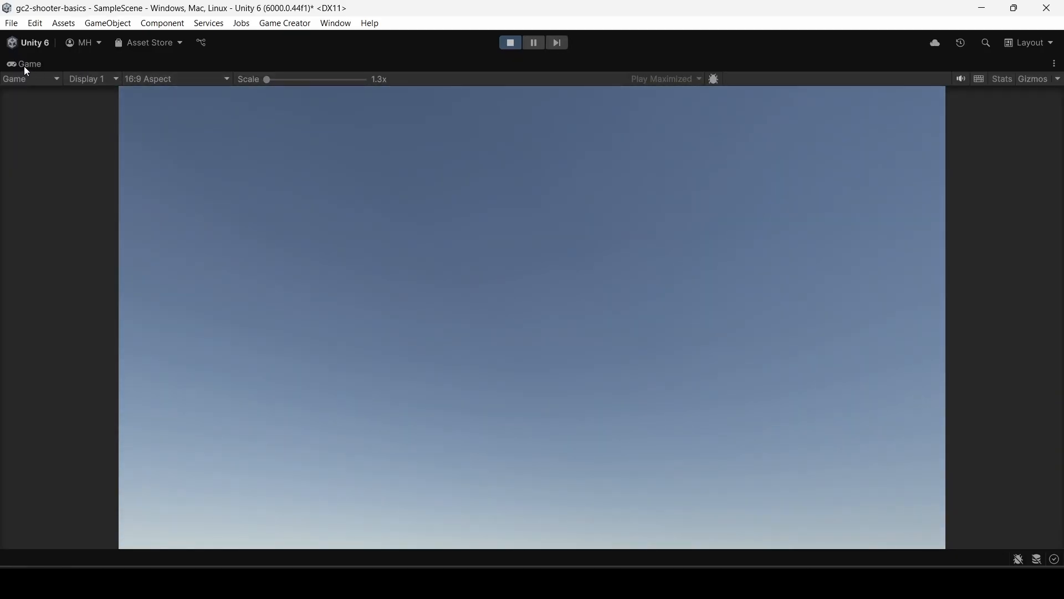
double_click(25, 65)
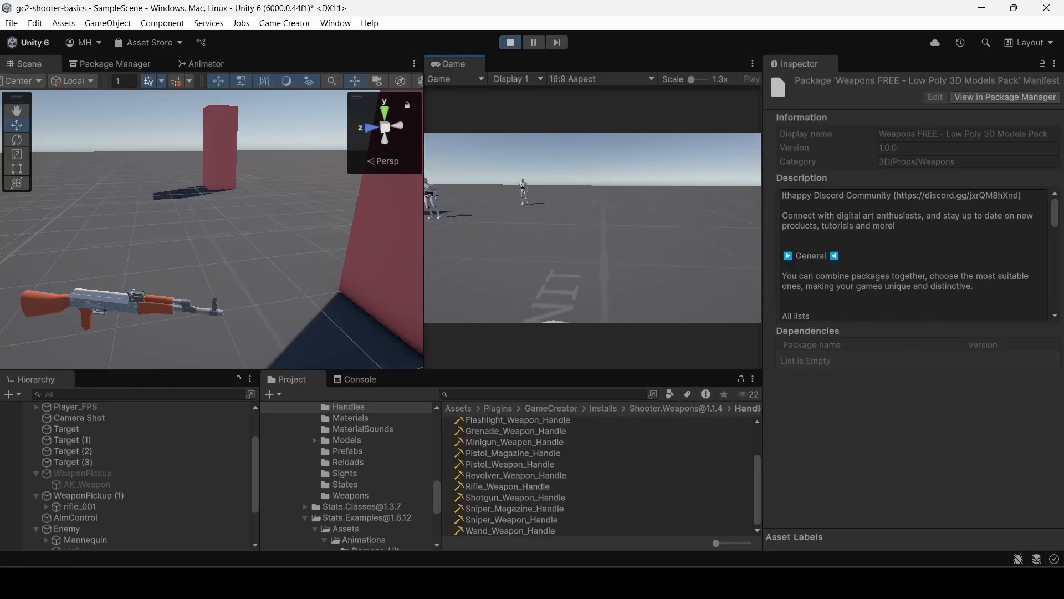
key("w")
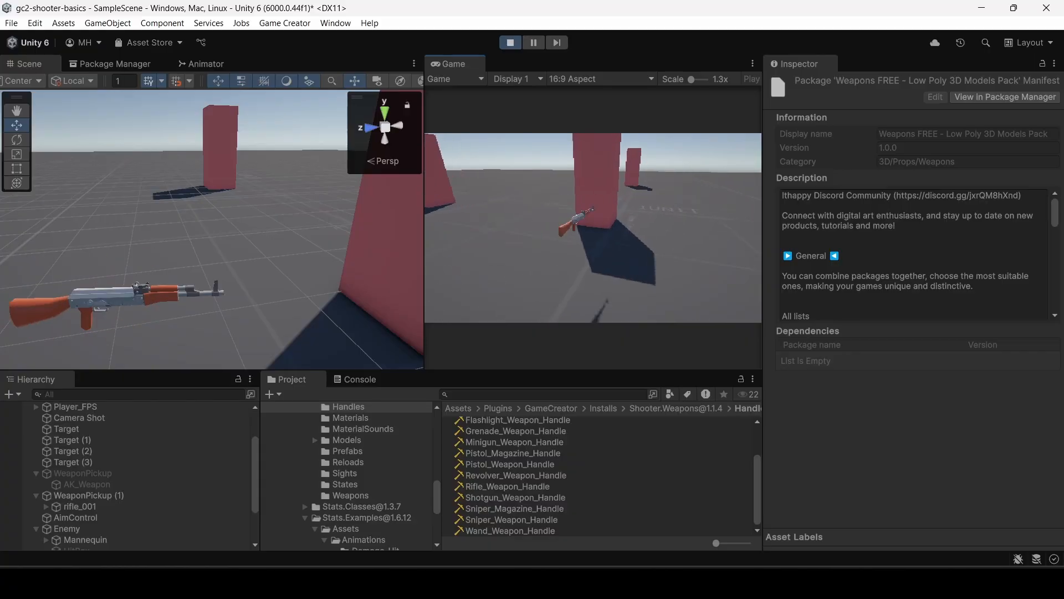
key("w")
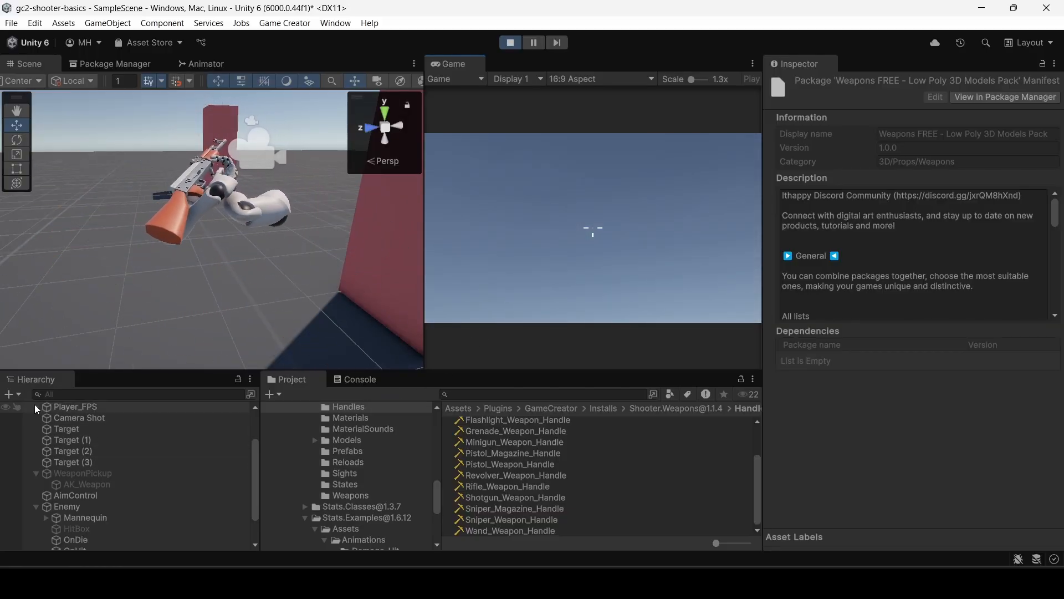
Expand Player_FPS in the running game's hierarchy through Mannequin, MannequinFPS, Armature, Hips and Spine down to the children of Spine2.
left_click(36, 408)
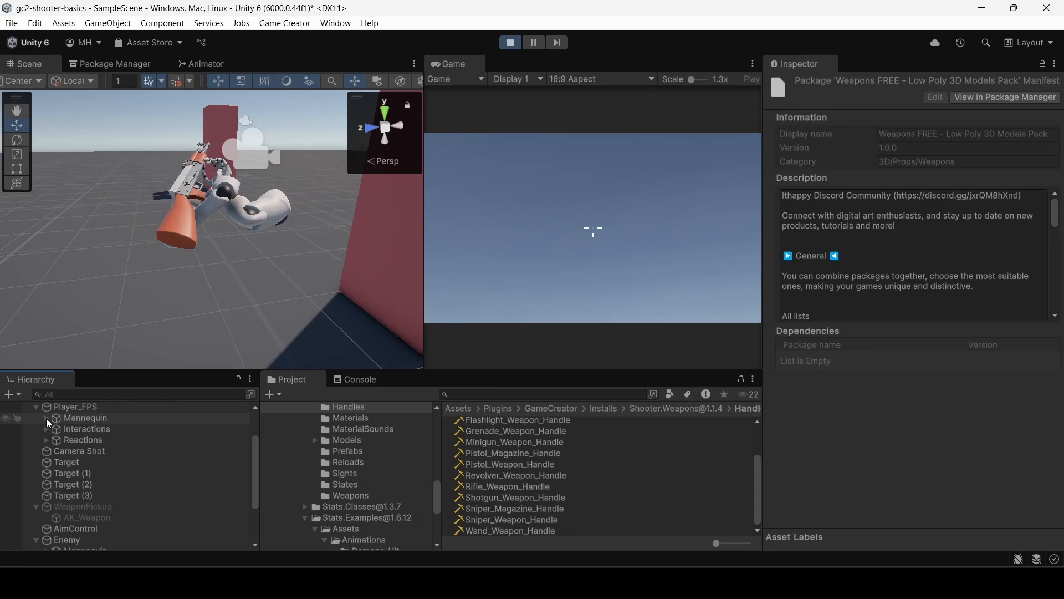
left_click(45, 418)
left_click(56, 428)
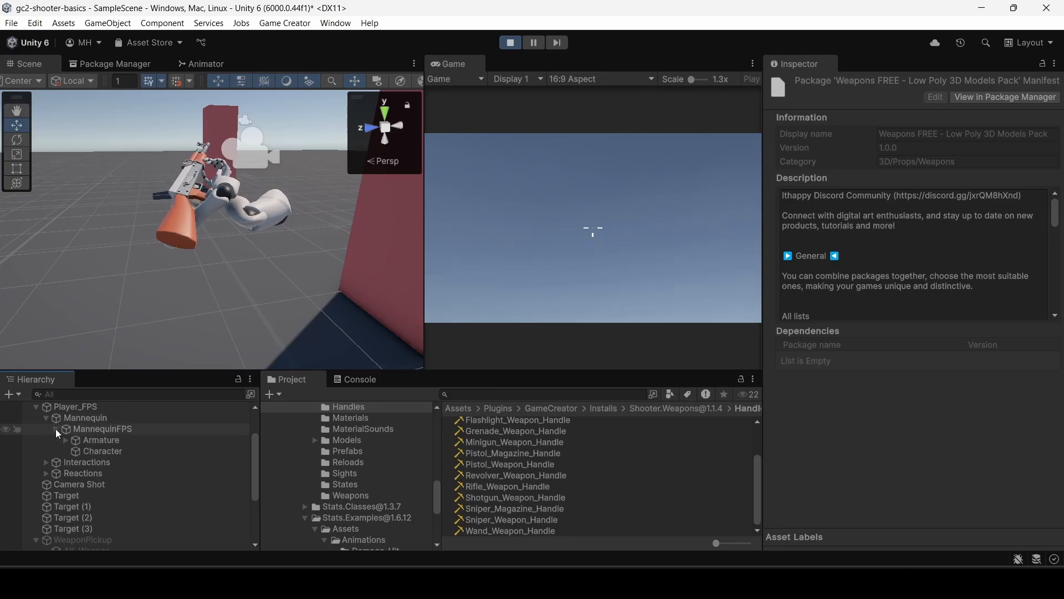
left_click(66, 440)
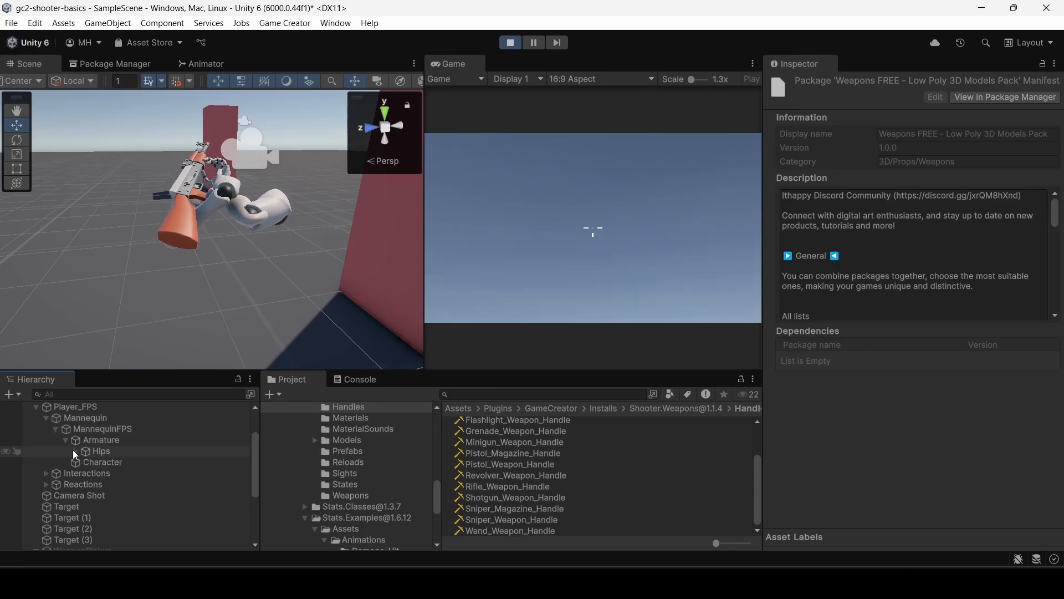
left_click(74, 451)
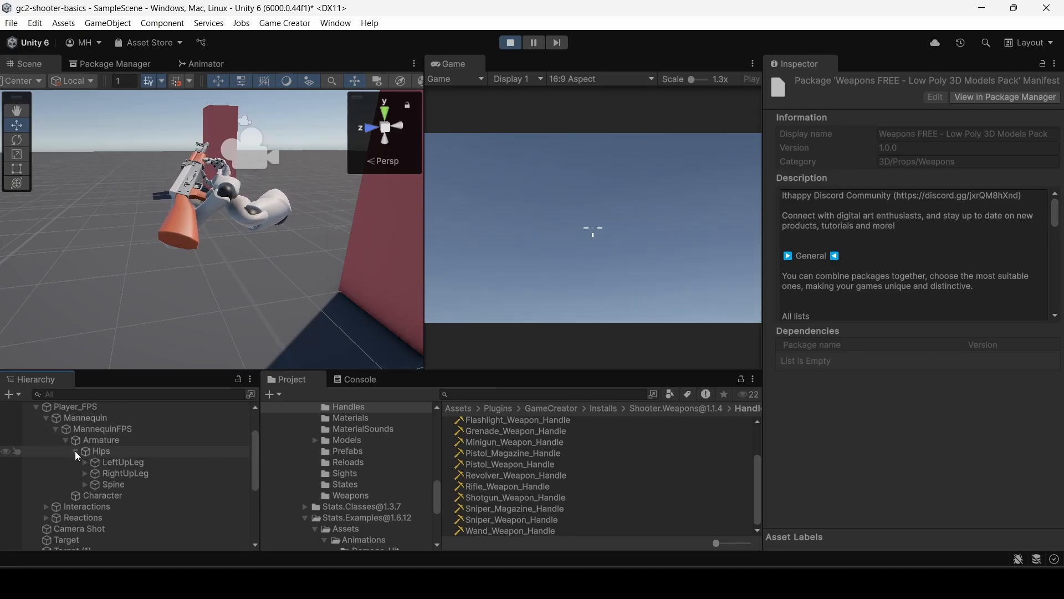
left_click(83, 484)
left_click(93, 496)
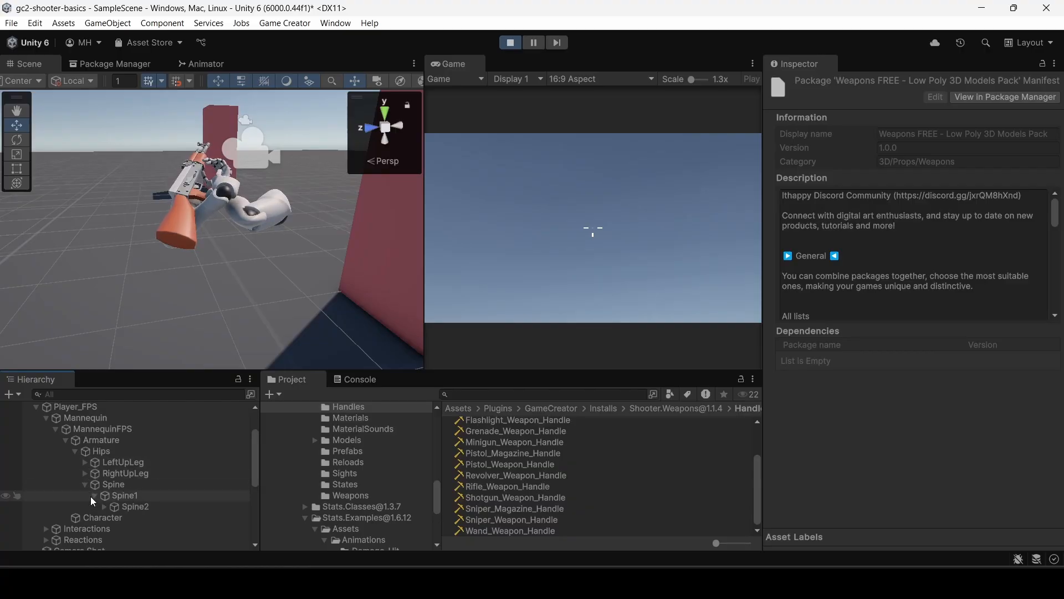
scroll(95, 497, "down", 2)
left_click(103, 466)
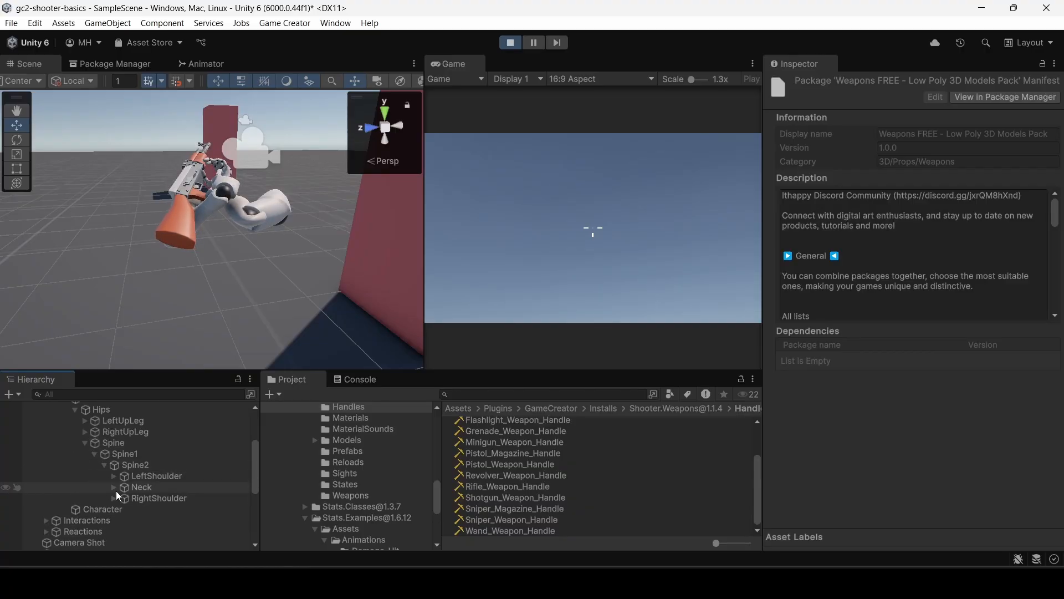
Expand the skeleton from RightShoulder down to RightHand and select the attached rifle_001(Clone).
left_click(113, 498)
scroll(115, 498, "down", 2)
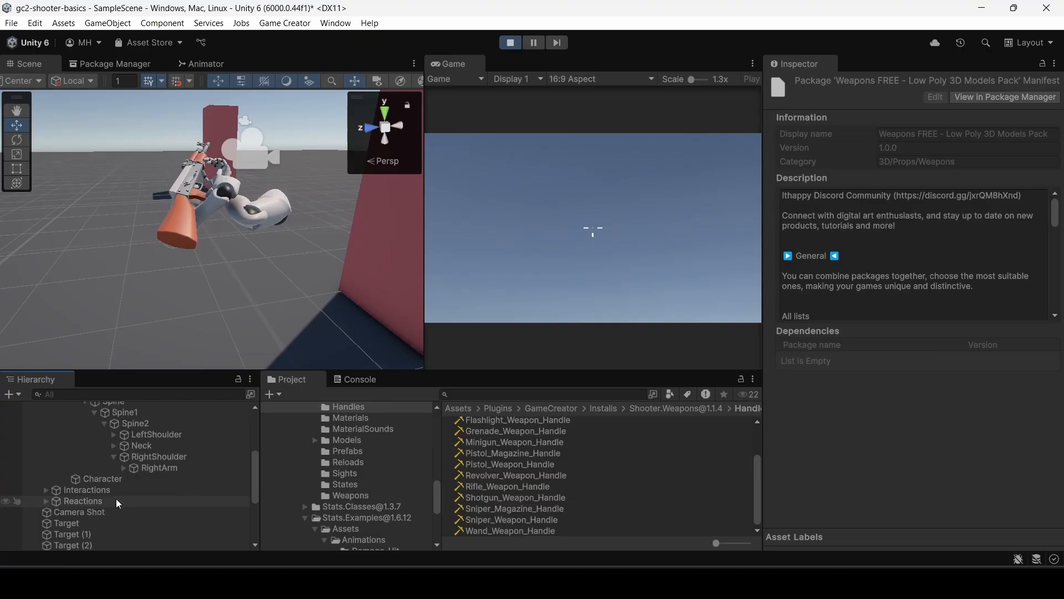
left_click(123, 468)
left_click(132, 479)
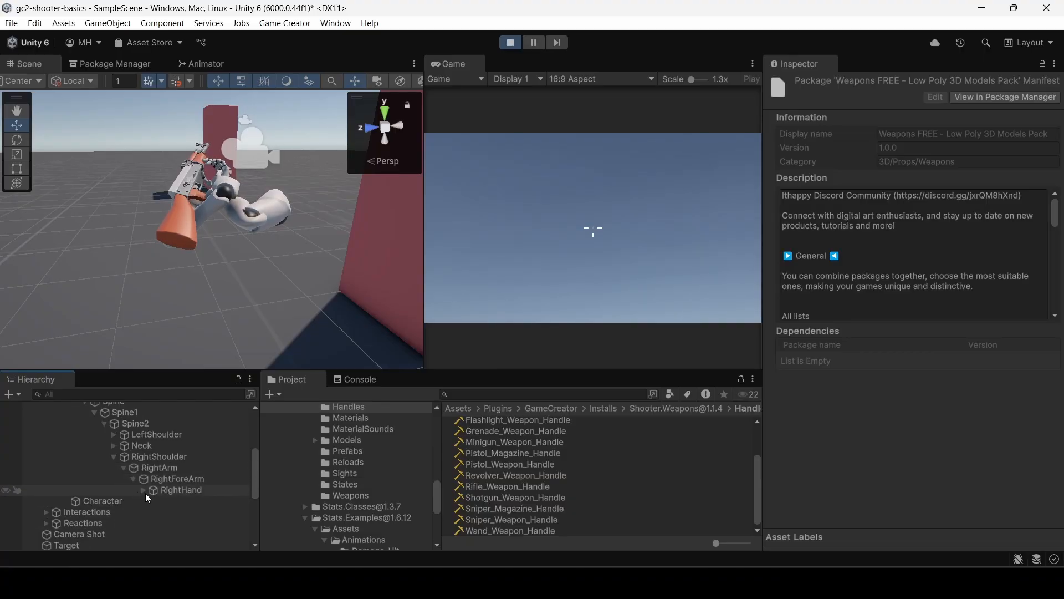
left_click(143, 490)
scroll(171, 501, "down", 5)
left_click(184, 431)
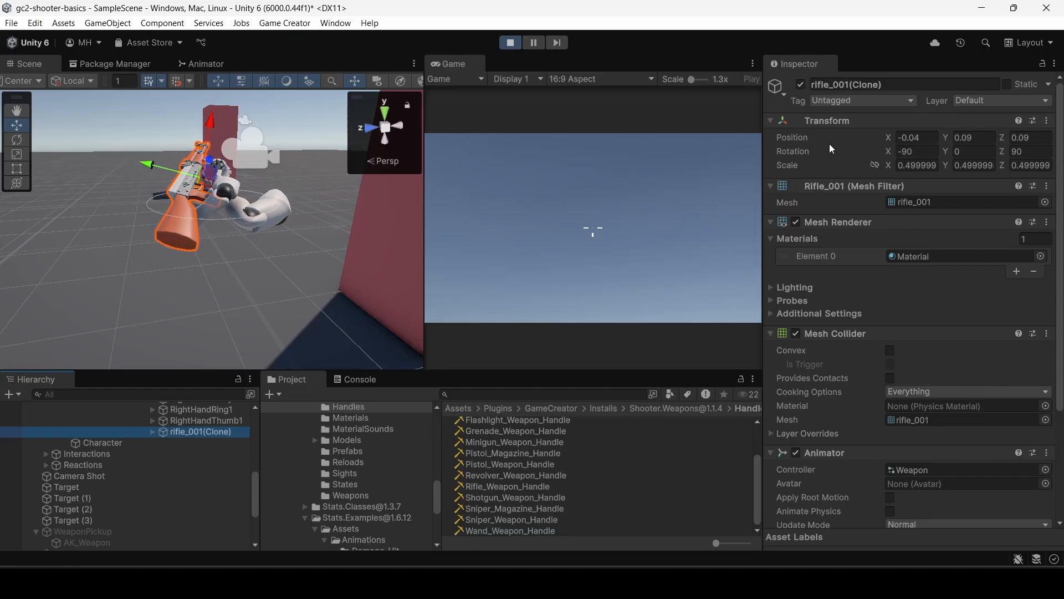
Handle the rifle in the running game to examine its fit in the hands, and pause play mode.
left_click(281, 162)
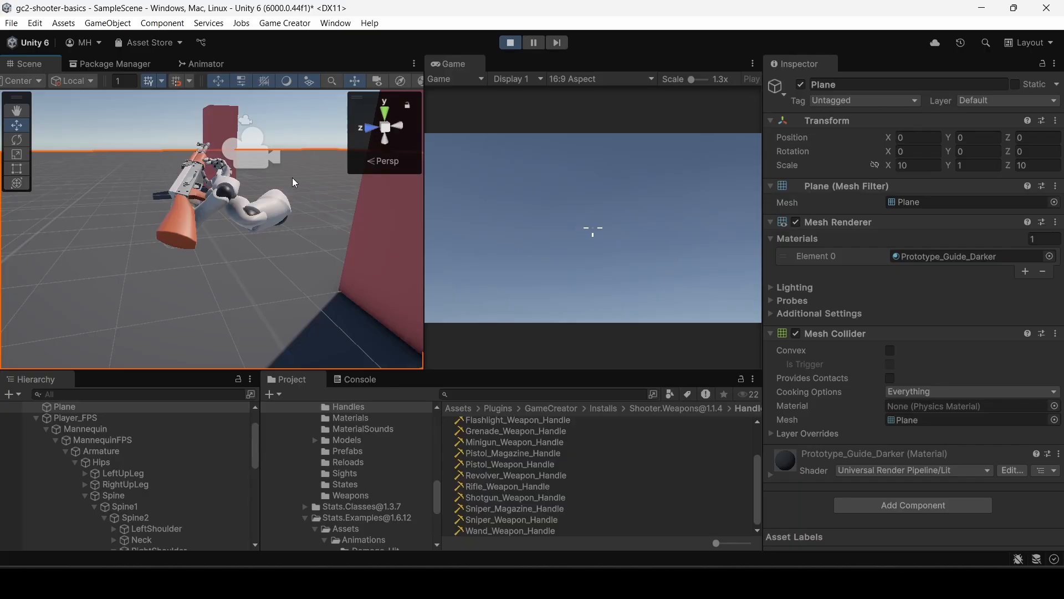
left_click(534, 189)
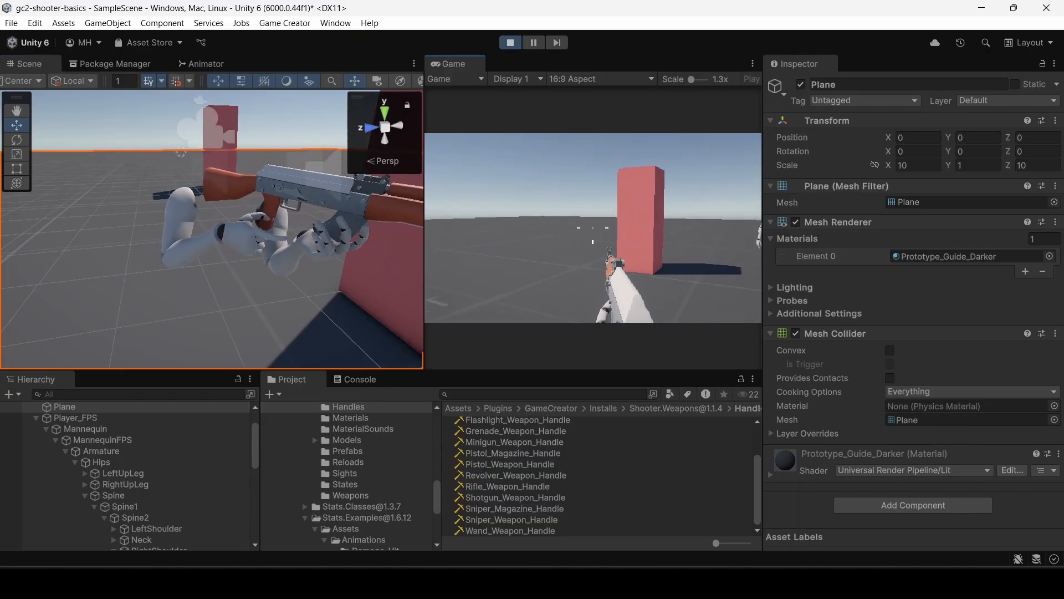
left_click(593, 228)
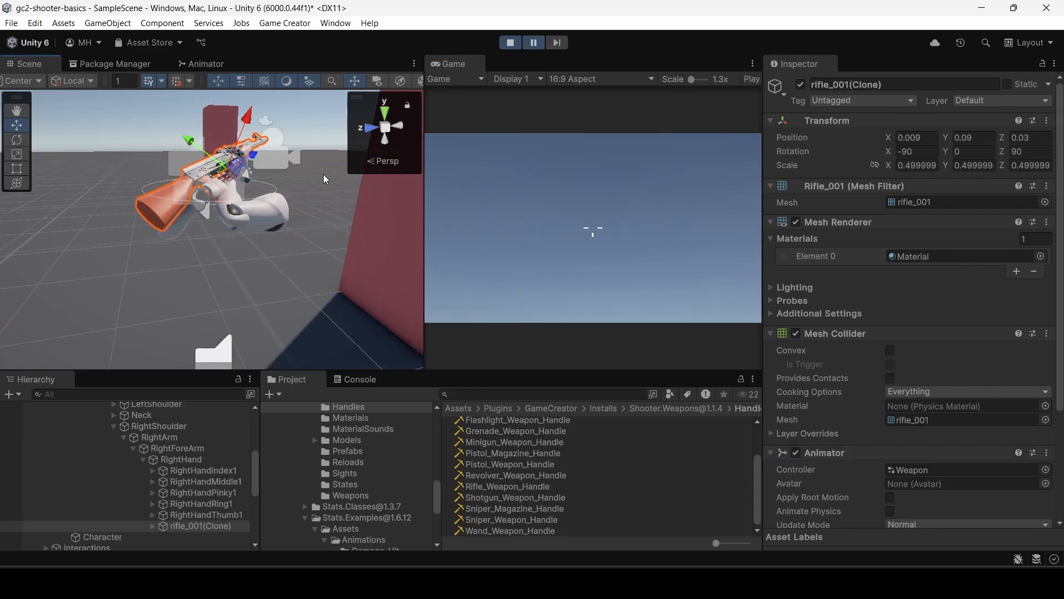
Adjust rifle_001(Clone)'s placement in the character's hands in a maximized Scene view, restore the layout, and select the clone again.
double_click(41, 66)
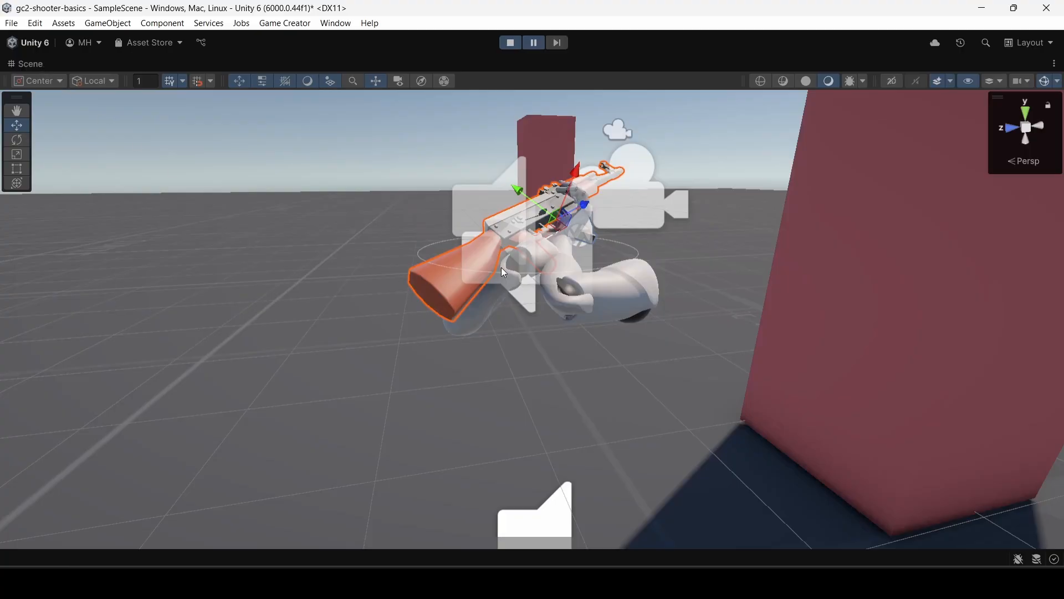
right_click_drag(505, 273, 125, 122)
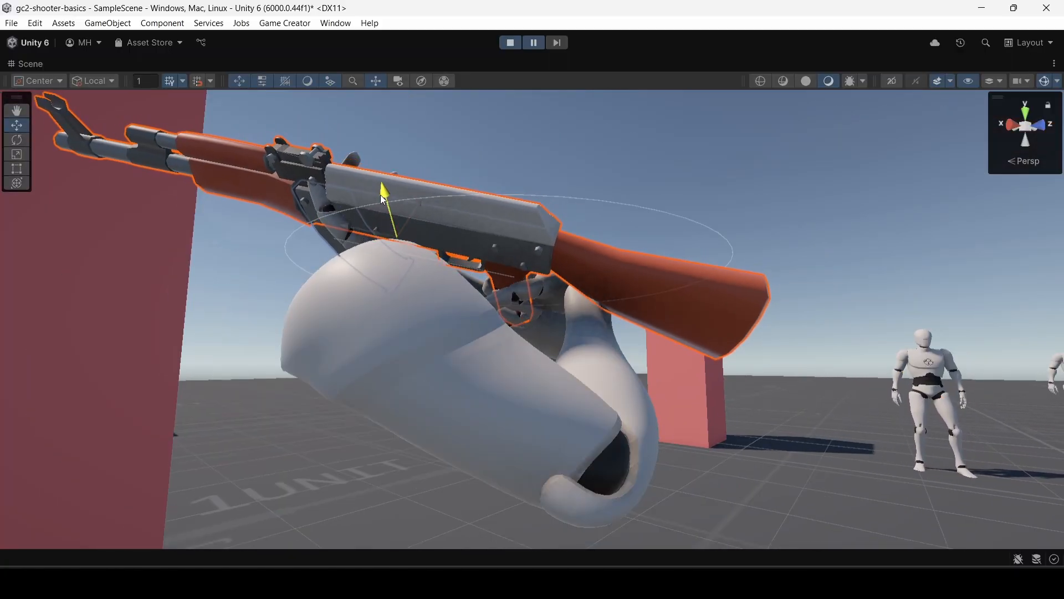
right_click_drag(378, 216, 706, 465)
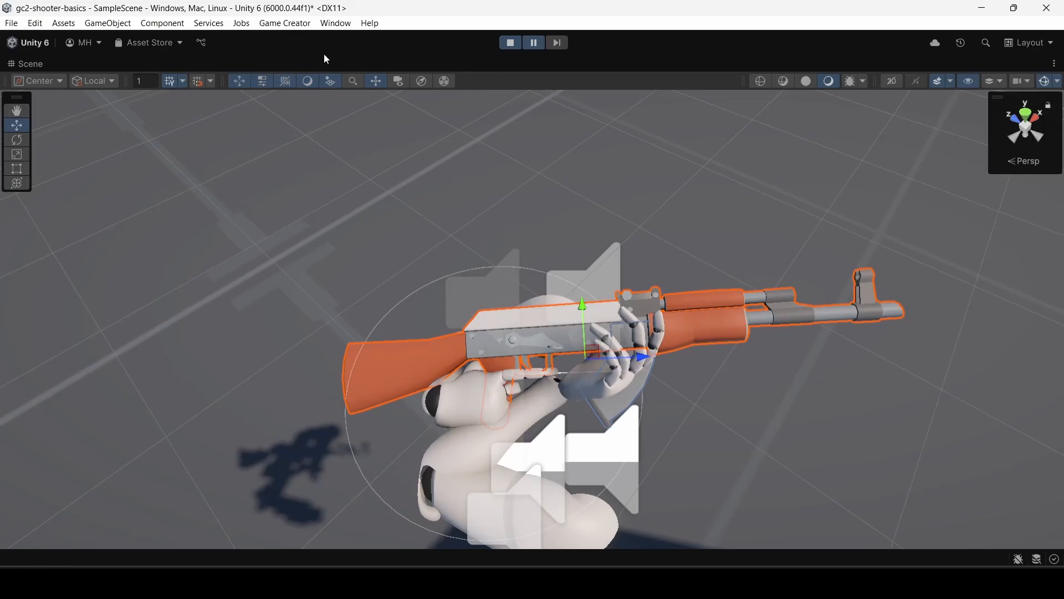
double_click(35, 65)
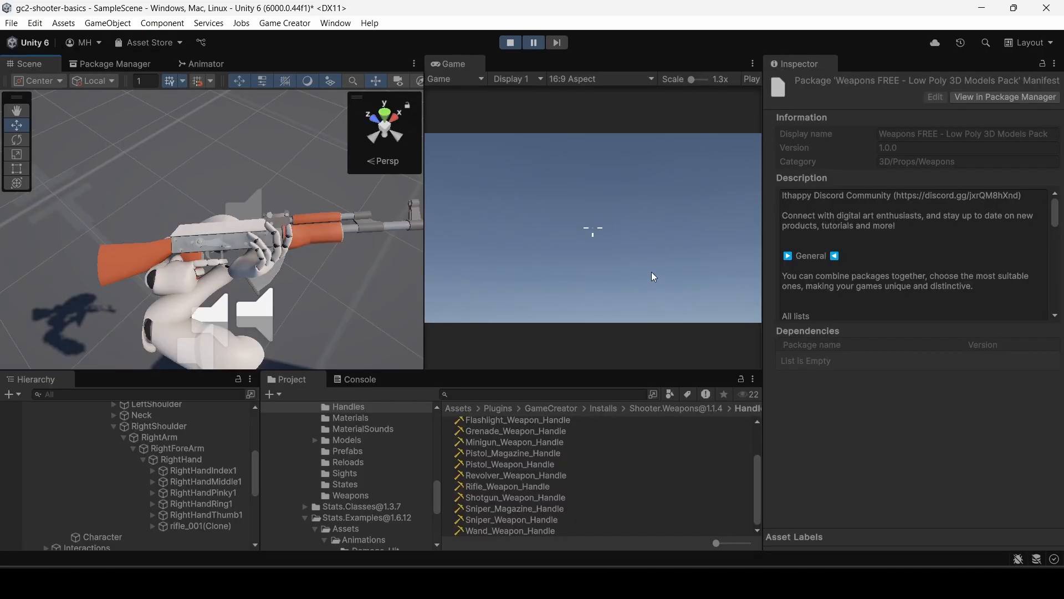
left_click(186, 527)
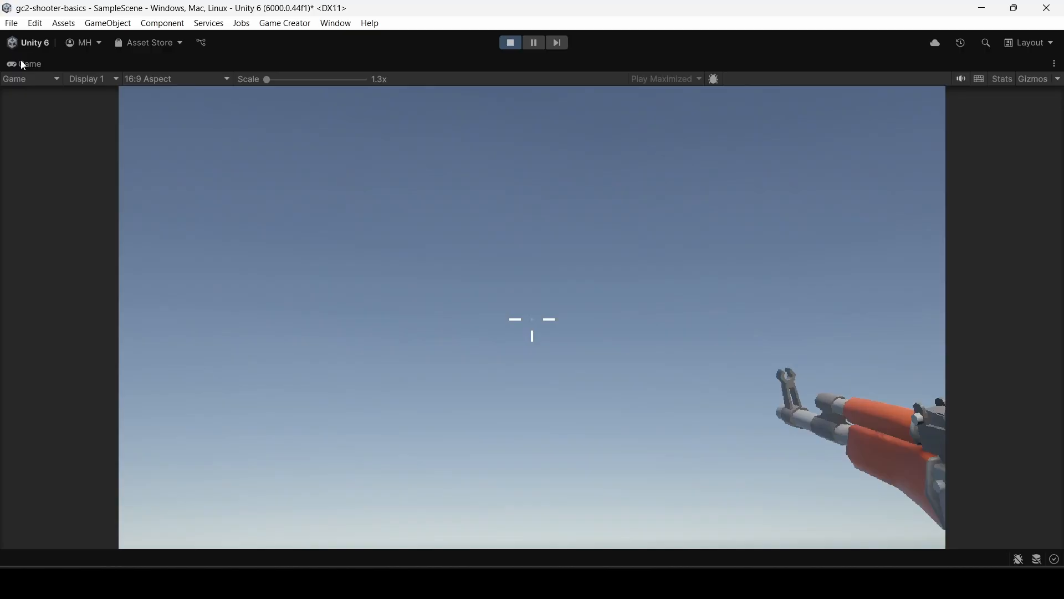
Restore the editor layout from the maximized Game view and fire the rifle in the running game to examine its handling.
double_click(24, 64)
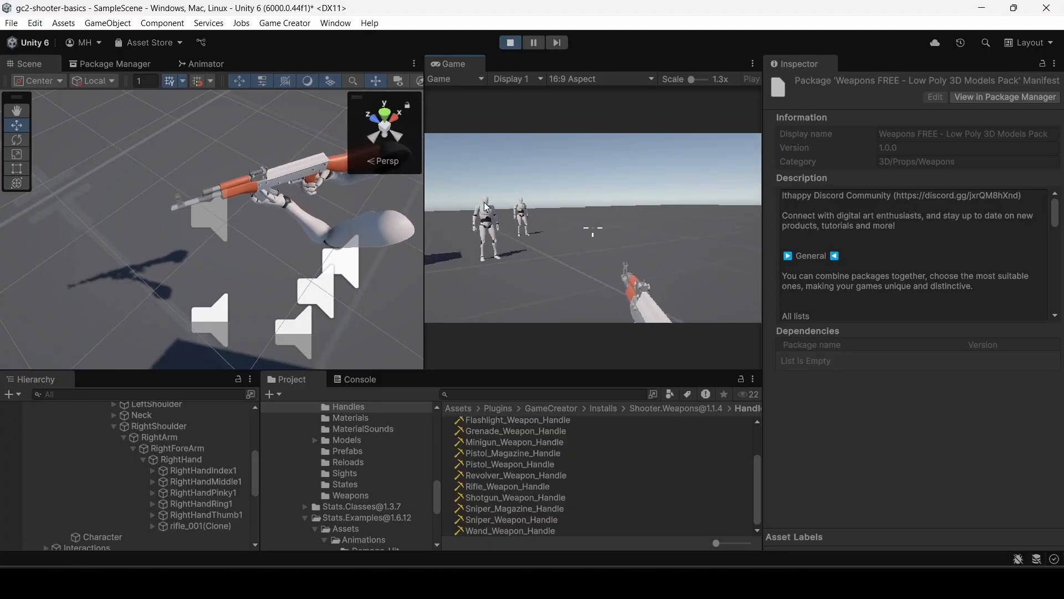
left_click(493, 204)
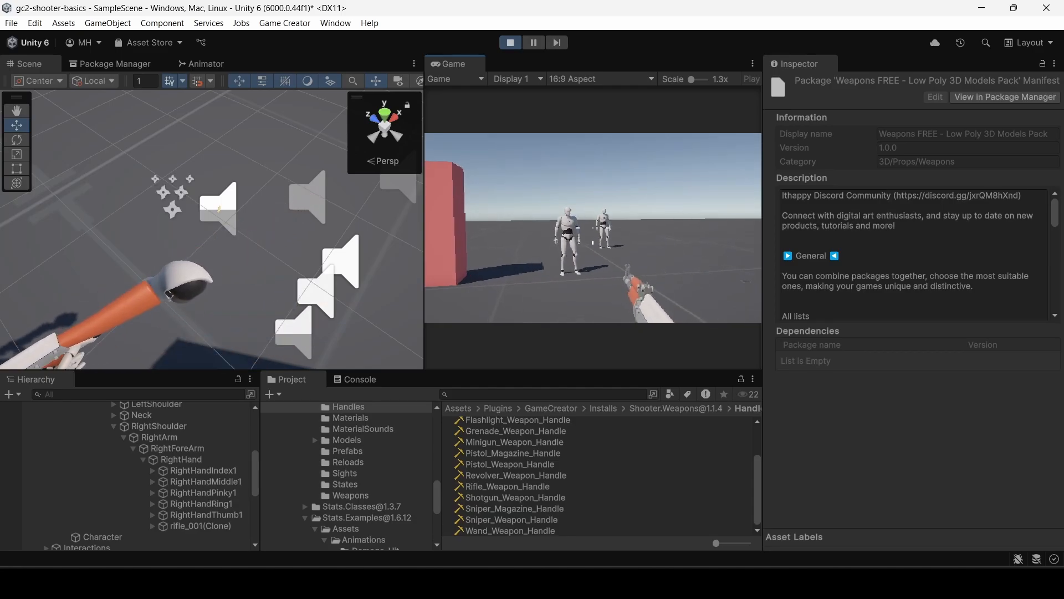
left_click(593, 227)
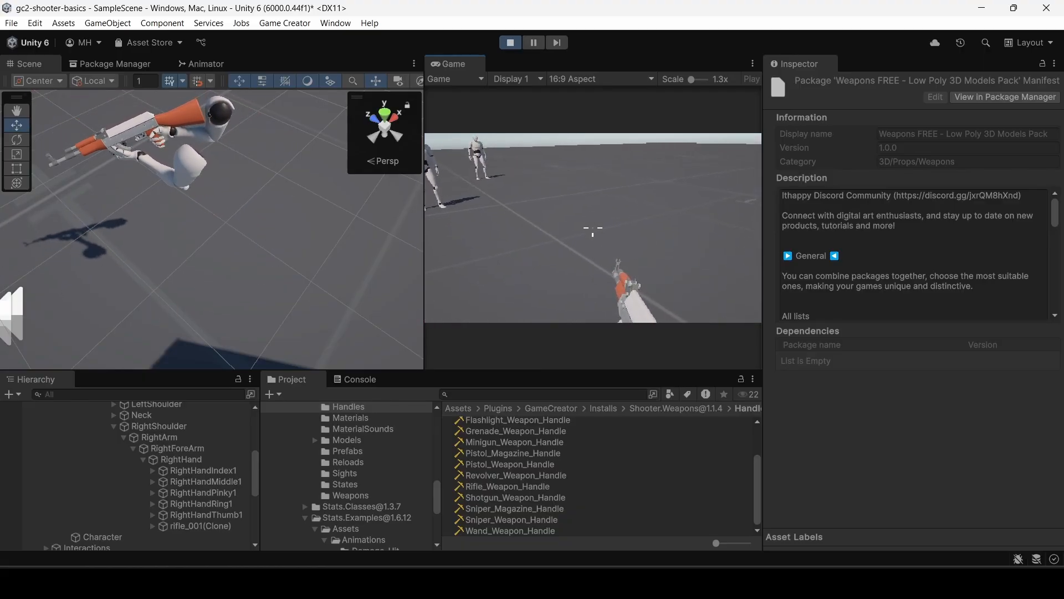
left_click(592, 229)
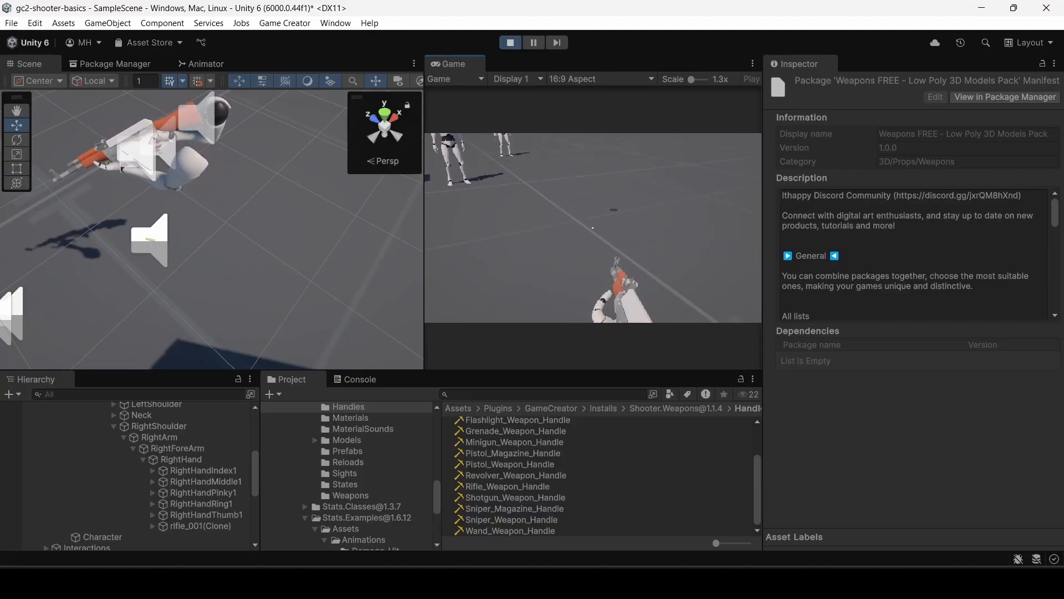
left_click(592, 228)
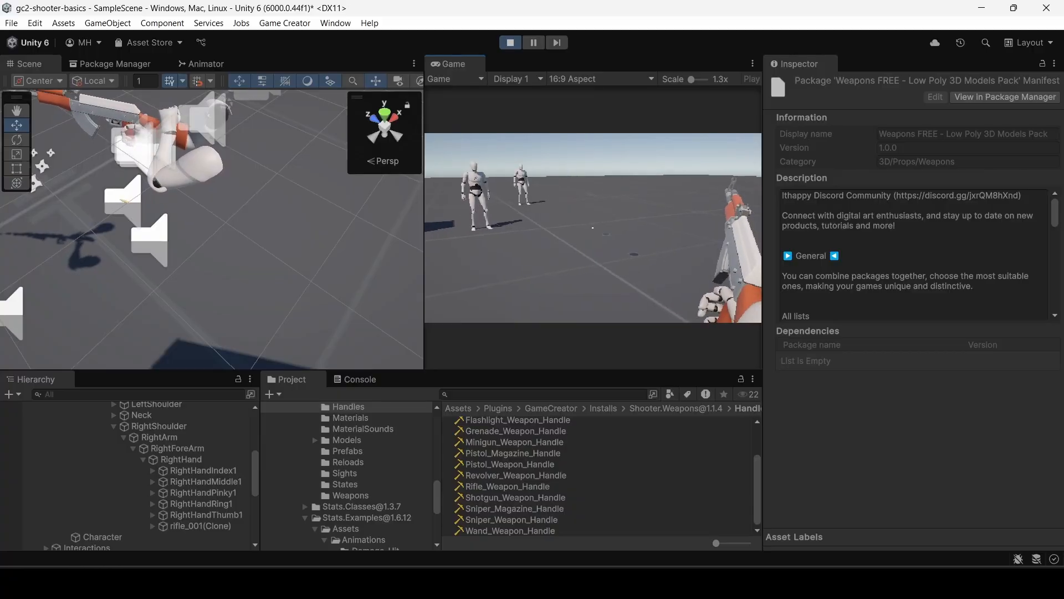
key("Escape")
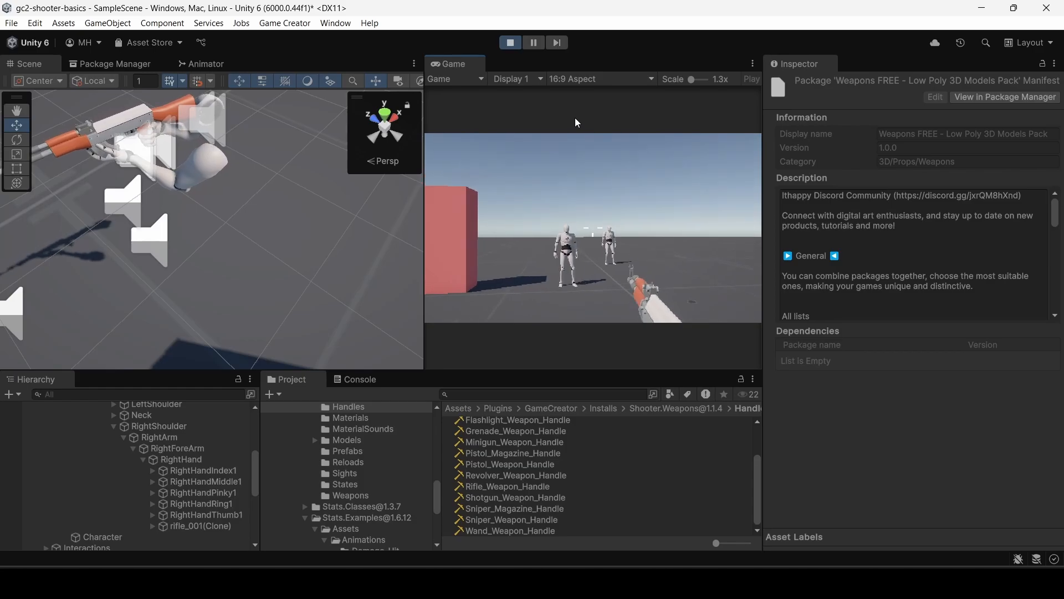
Reload and fire the rifle repeatedly in the running game to examine the magazine's placement during the reload animation.
left_click(574, 118)
key("r")
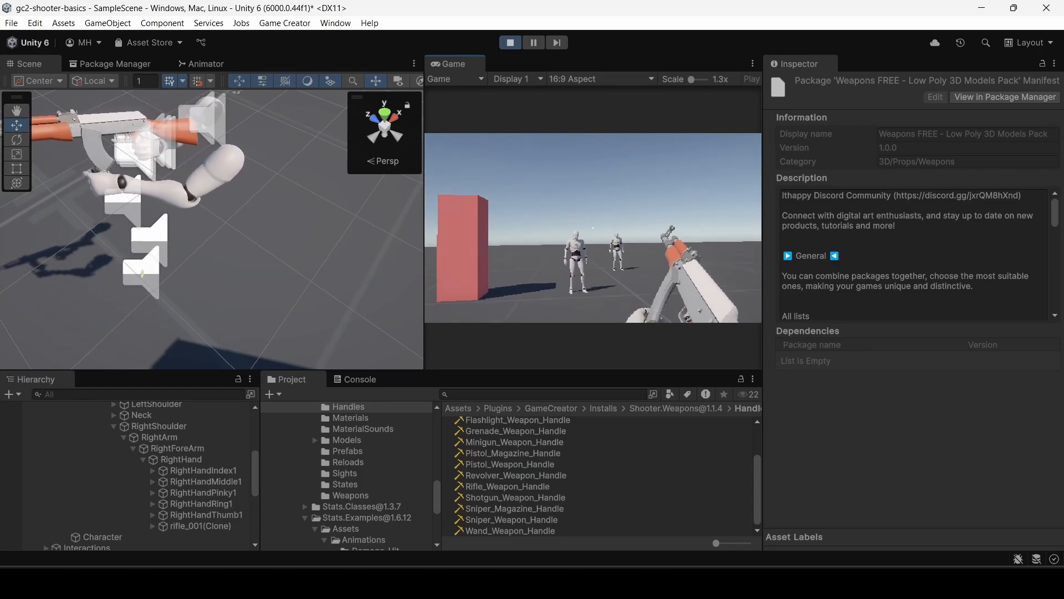
left_click(593, 228)
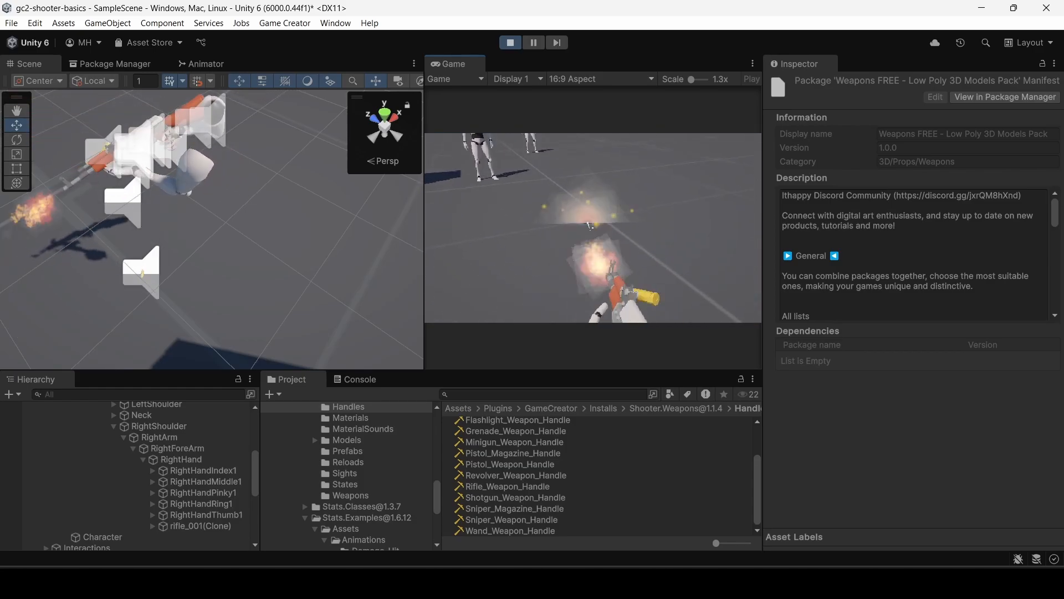
key("r")
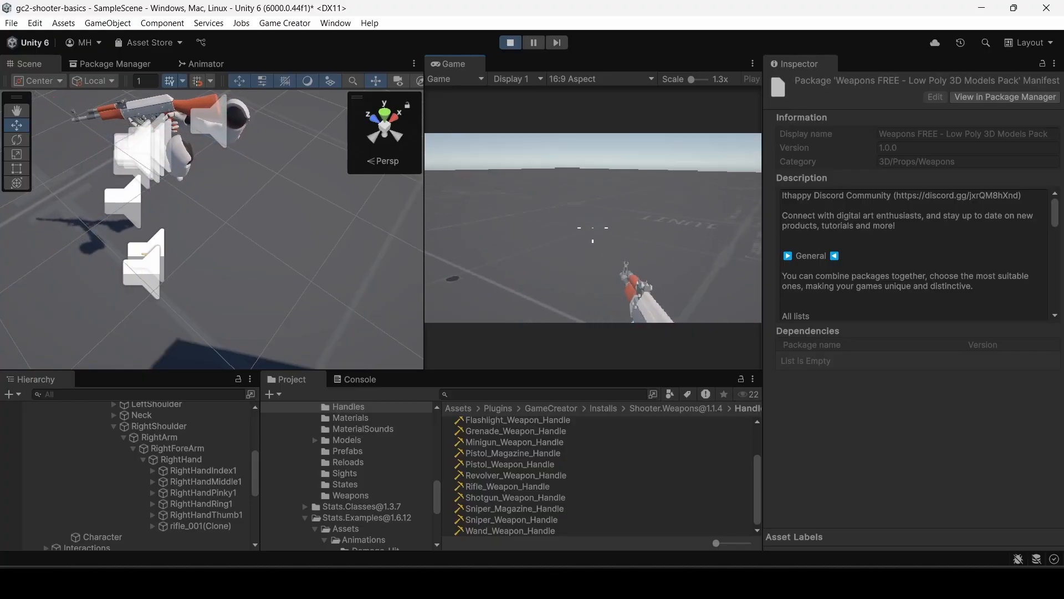
left_click(592, 228)
key("r")
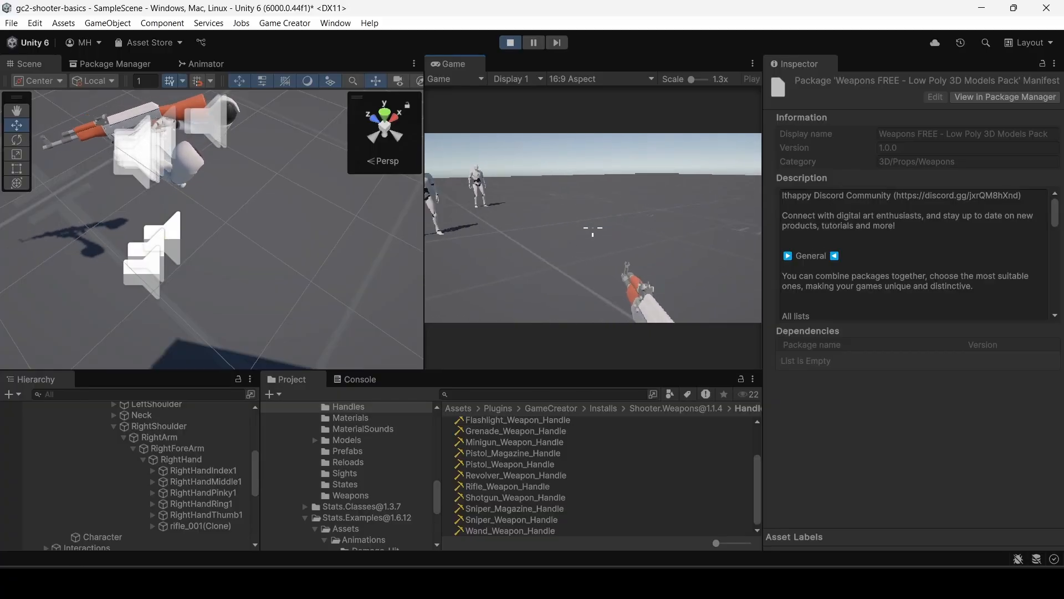
key("w")
left_click(593, 227)
key("r")
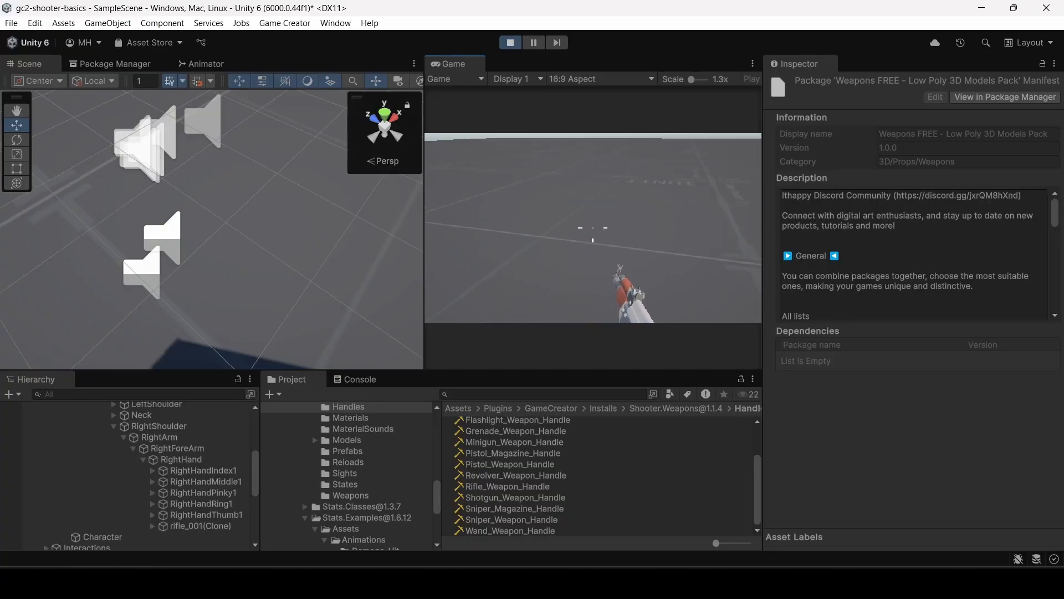
left_click(592, 227)
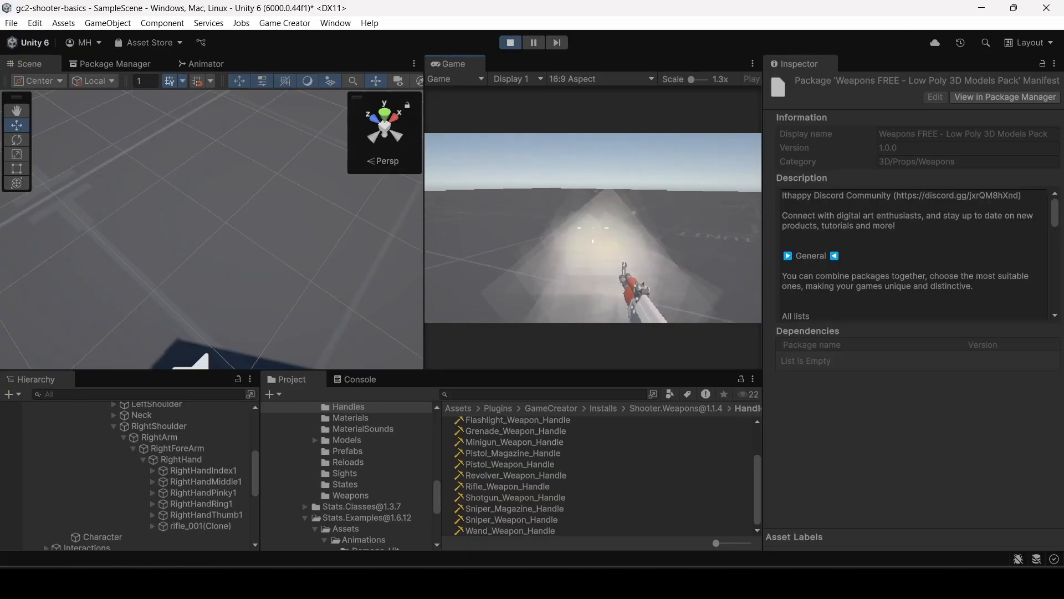
left_click(592, 227)
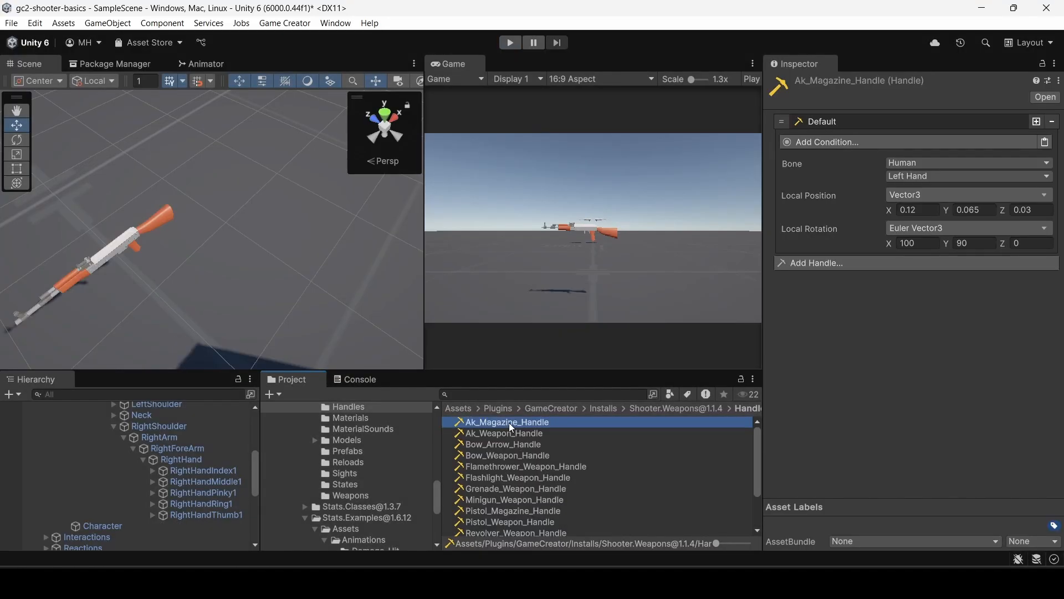
Duplicate Ak_Magazine_Handle, rename the copy Rife_Magazine_Handle, and expand its Default handle entry.
key("ctrl+d")
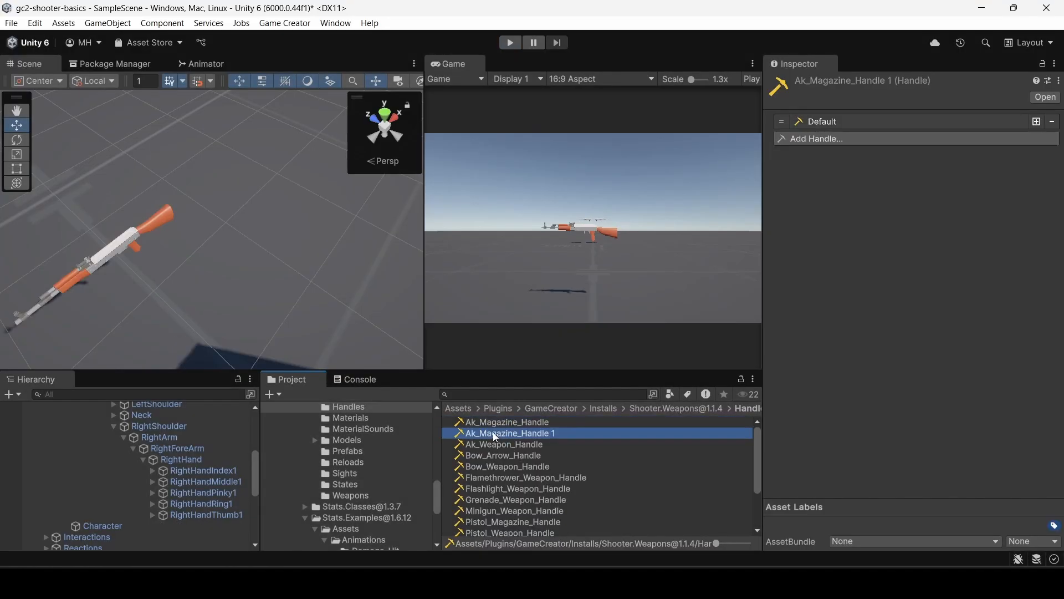
left_click(480, 433)
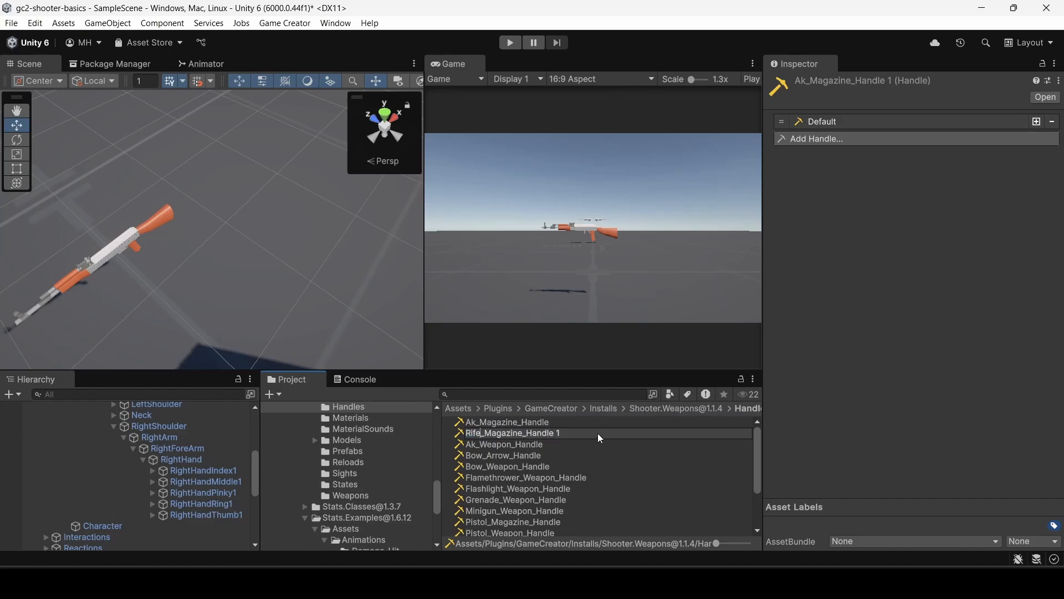
left_click(566, 431)
key("Return")
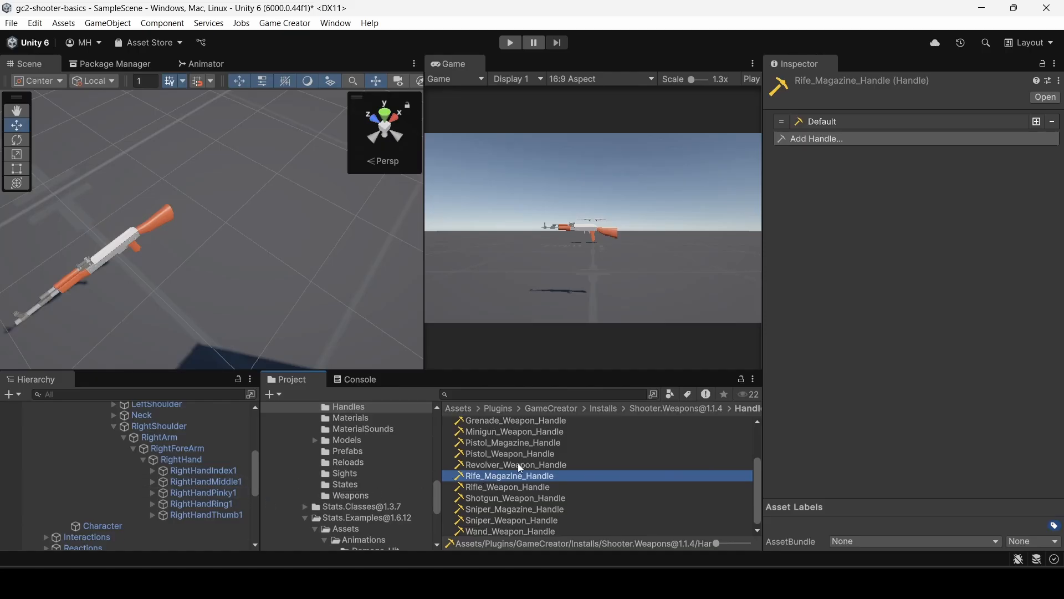
left_click(871, 138)
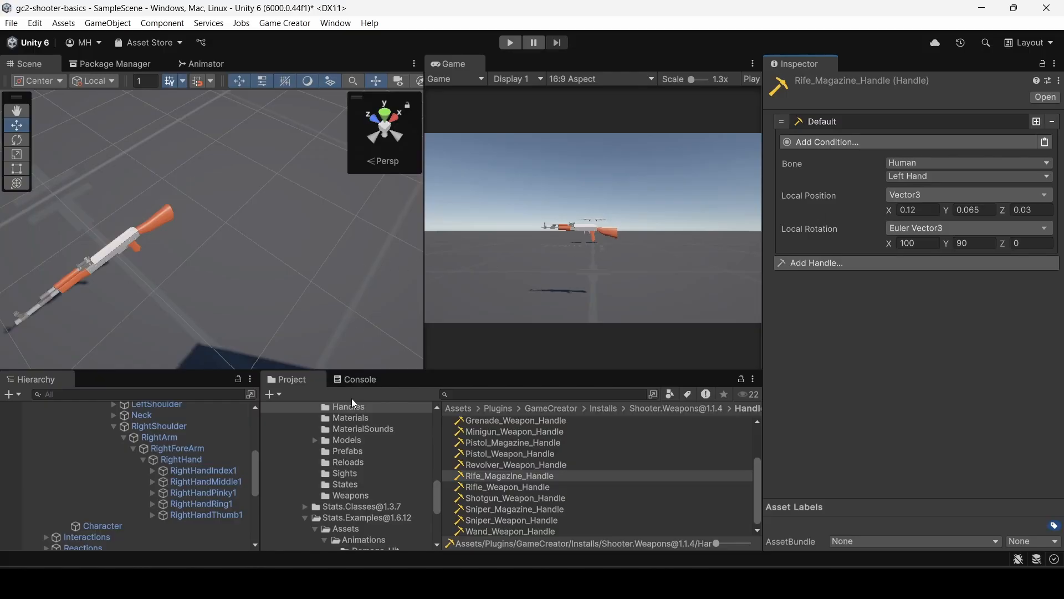
Enter play mode and restore the editor layout from the maximized Game view.
scroll(136, 469, "down", 4)
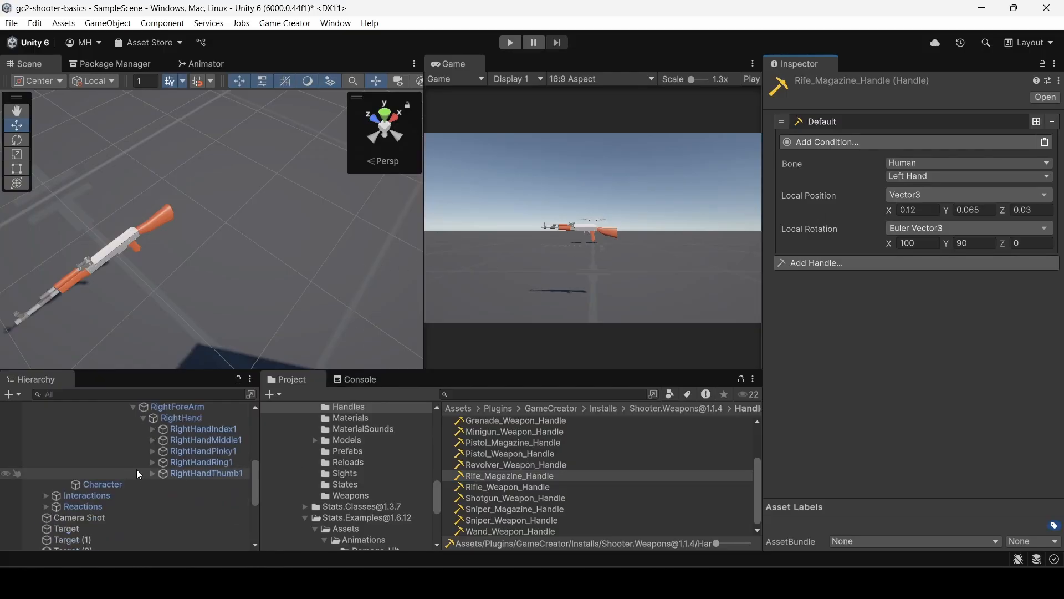
scroll(138, 468, "down", 3)
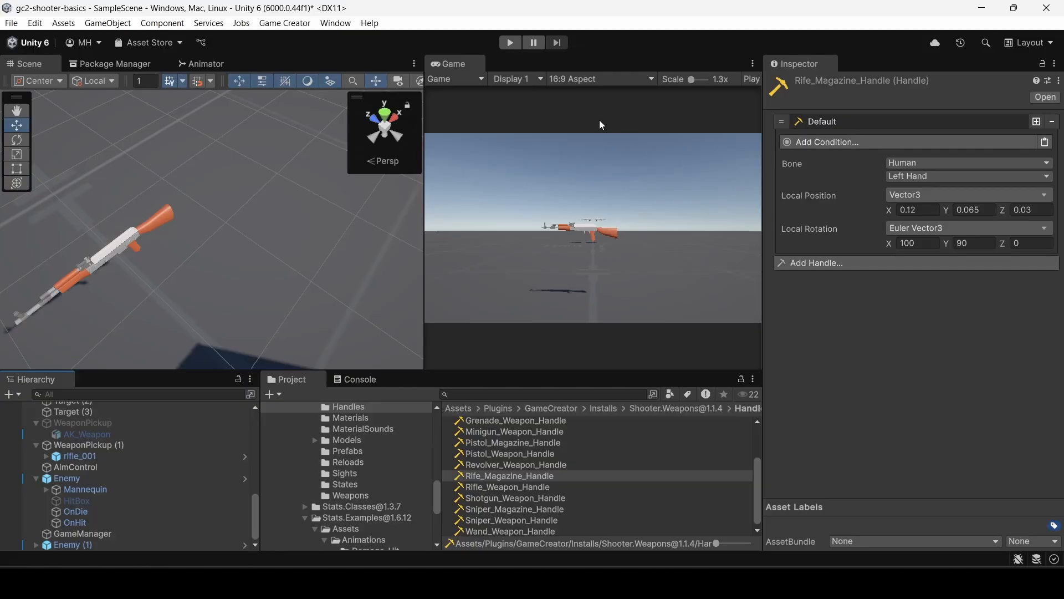
left_click(510, 42)
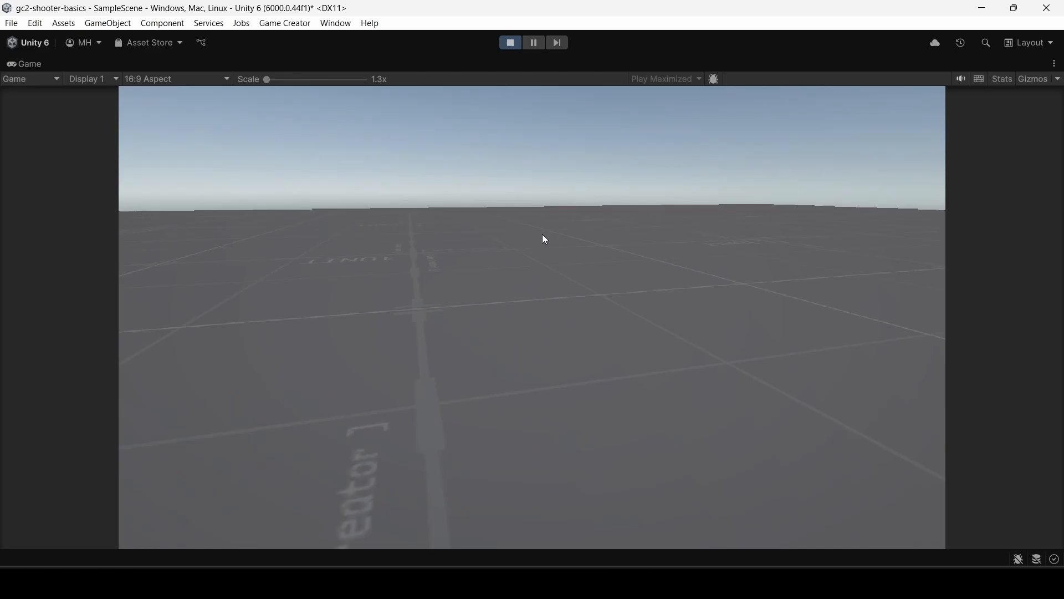
left_click(542, 235)
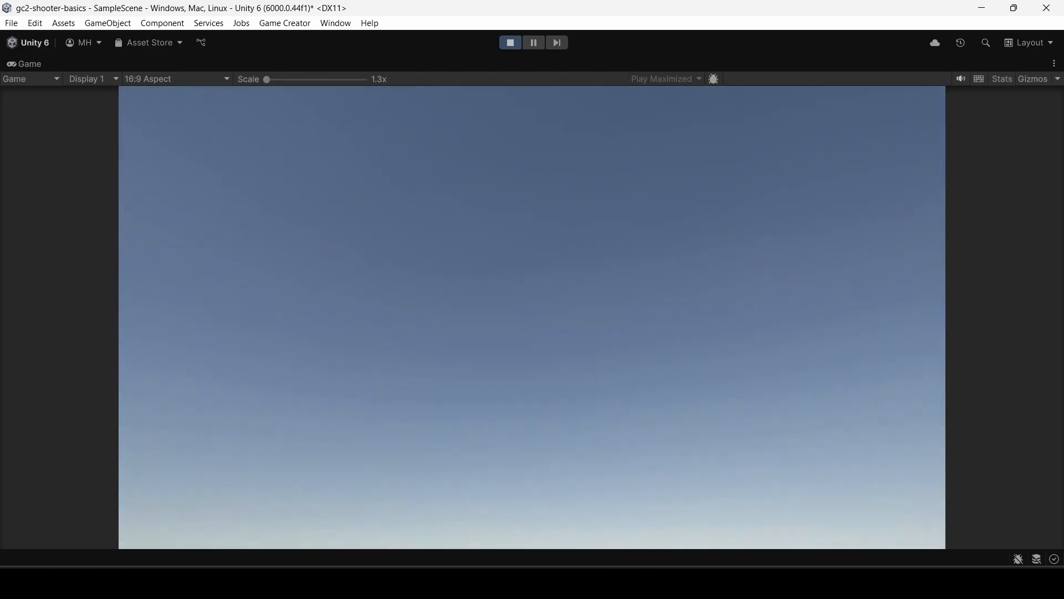
key("Escape")
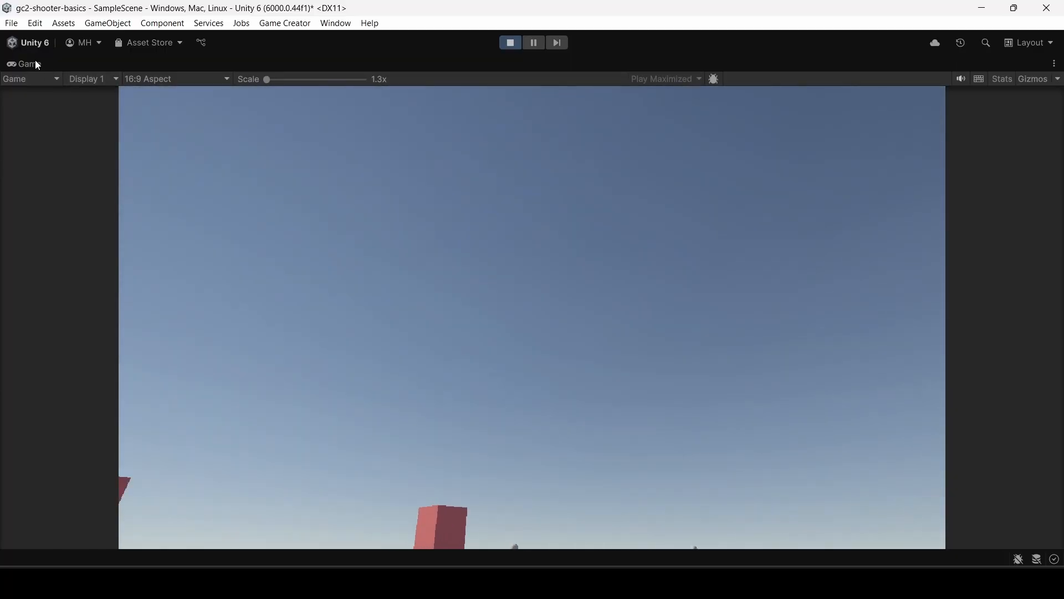
double_click(33, 63)
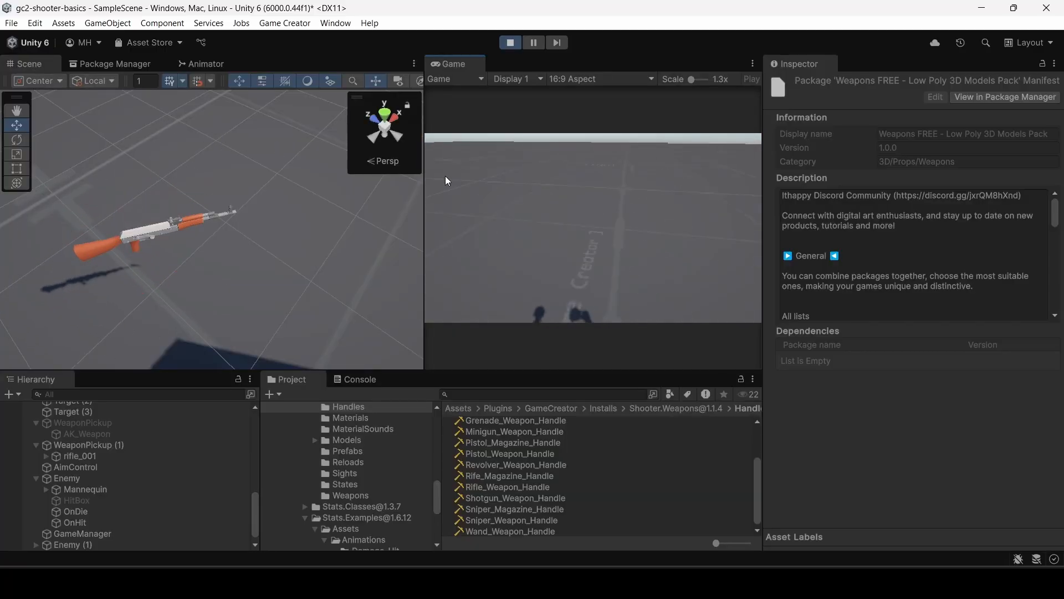
Walk to the rifle pickup, examine how the equipped rifle sits in the hands, and exit play mode.
key("w")
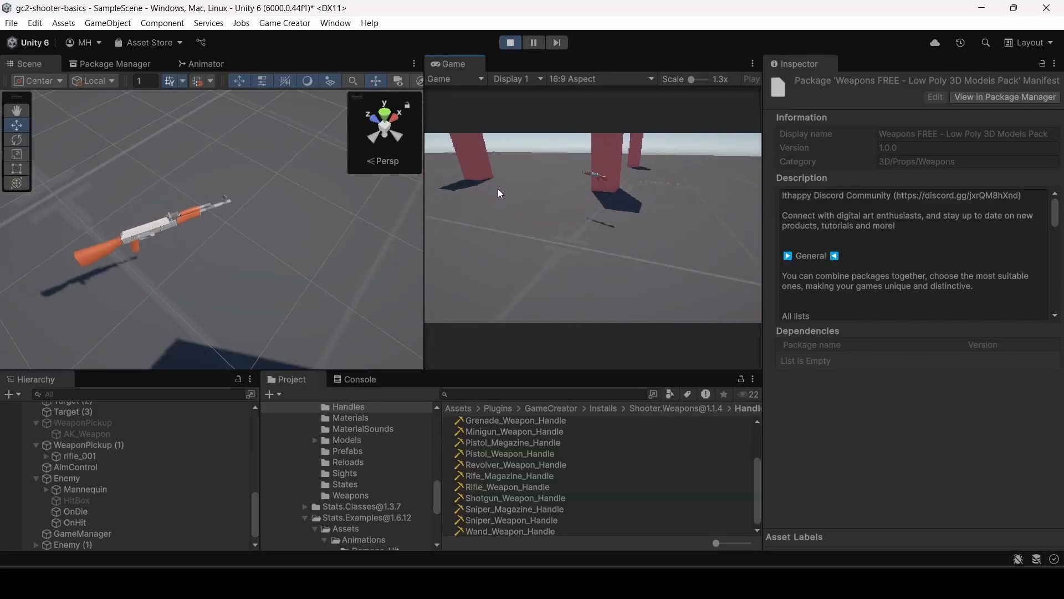
left_click(499, 193)
key("w")
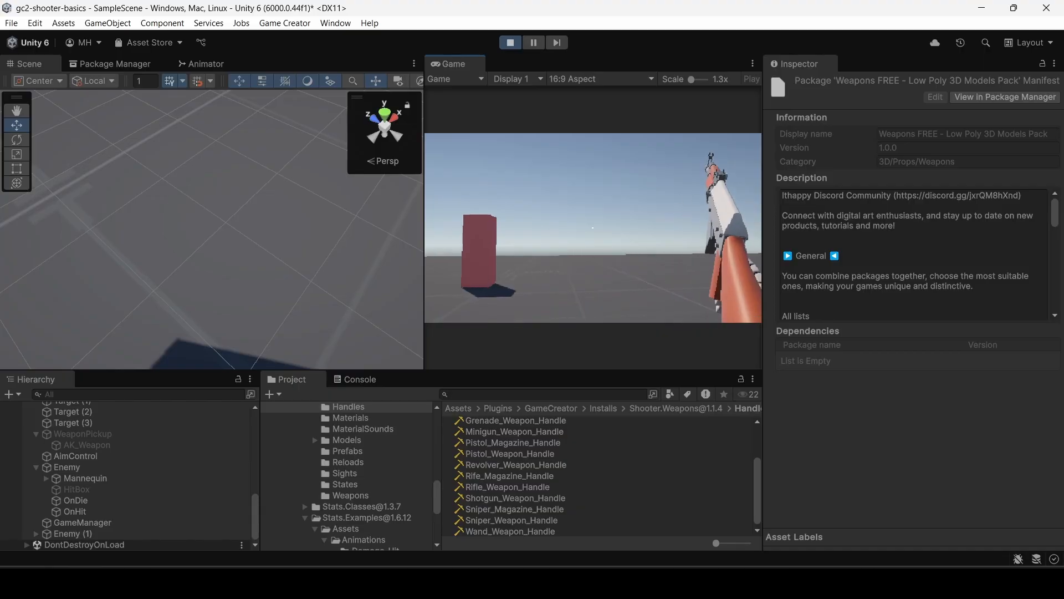
key("Escape")
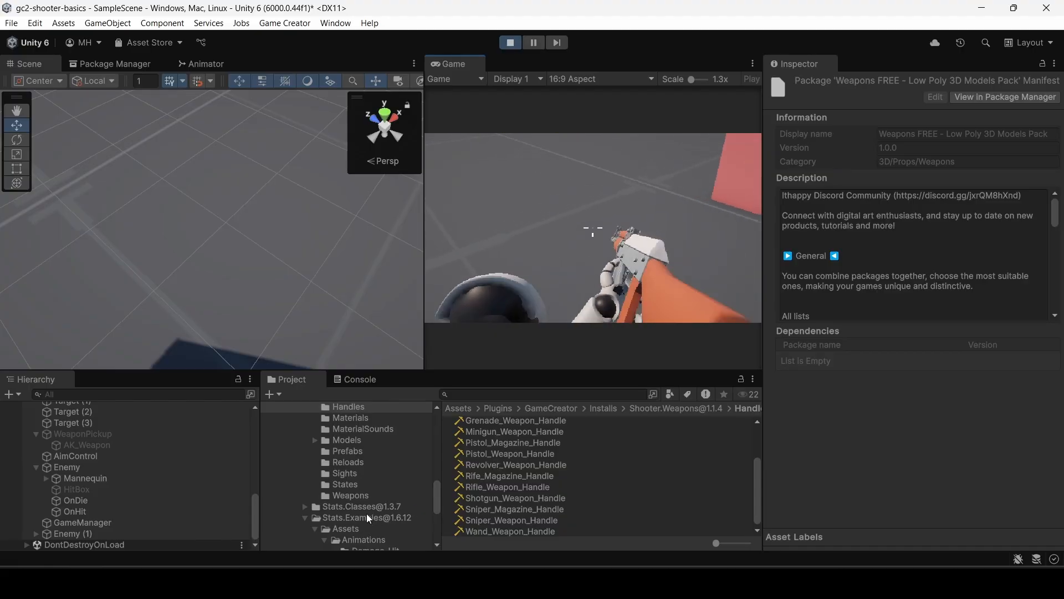
key("ctrl+p")
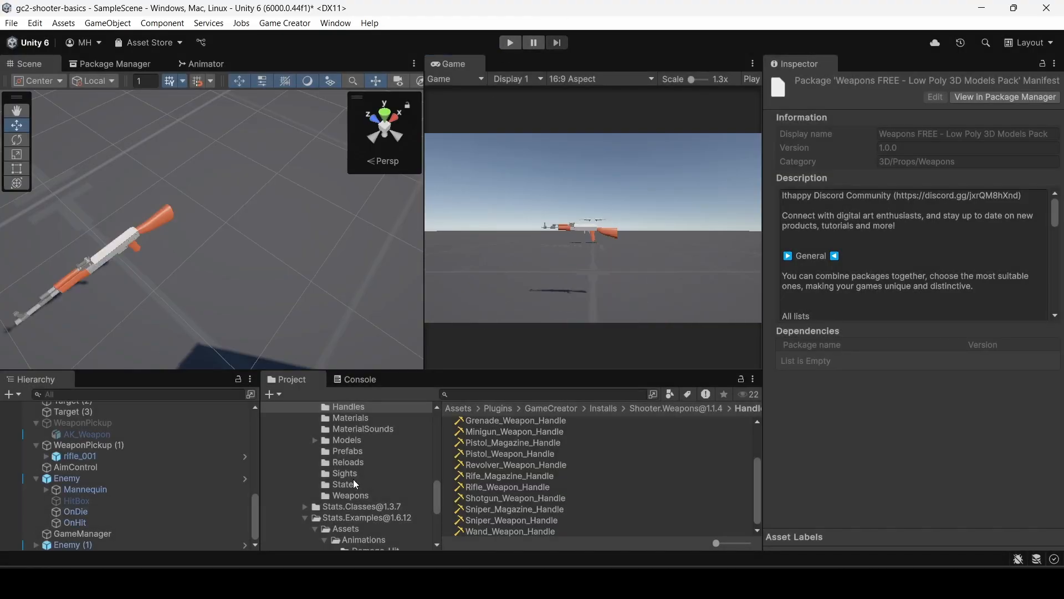
Open the Rifle_Reload asset and show the prefab, handle and placement settings of its magazine segment.
left_click(351, 462)
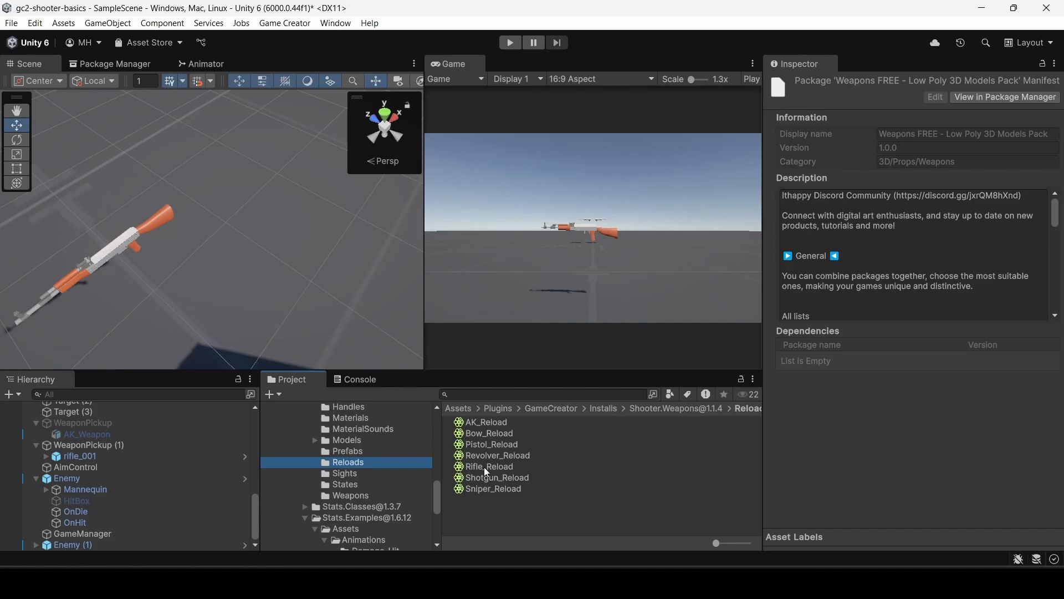
left_click(487, 467)
left_click(854, 361)
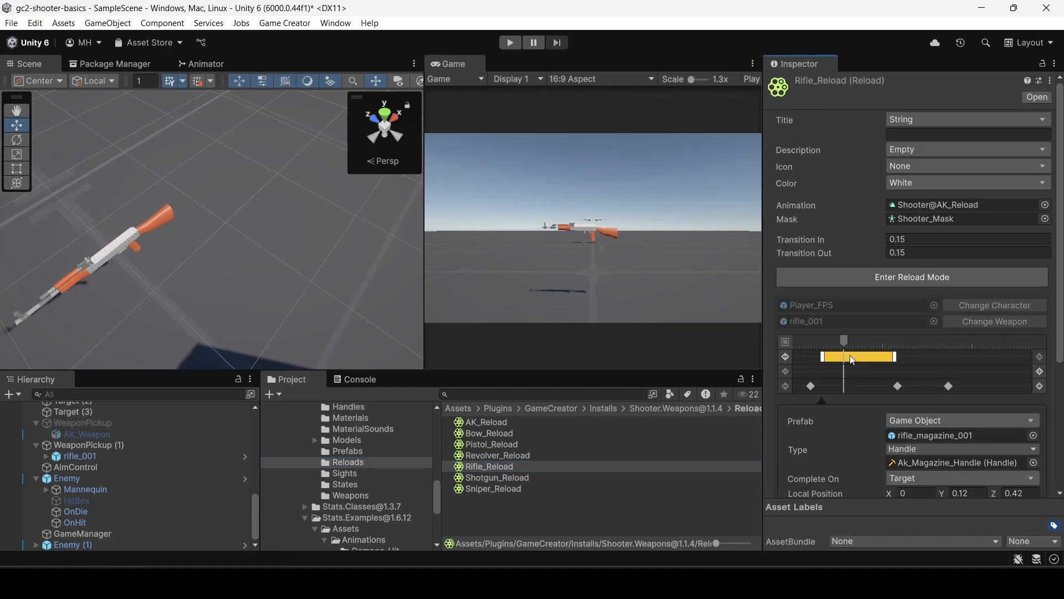
scroll(854, 363, "down", 2)
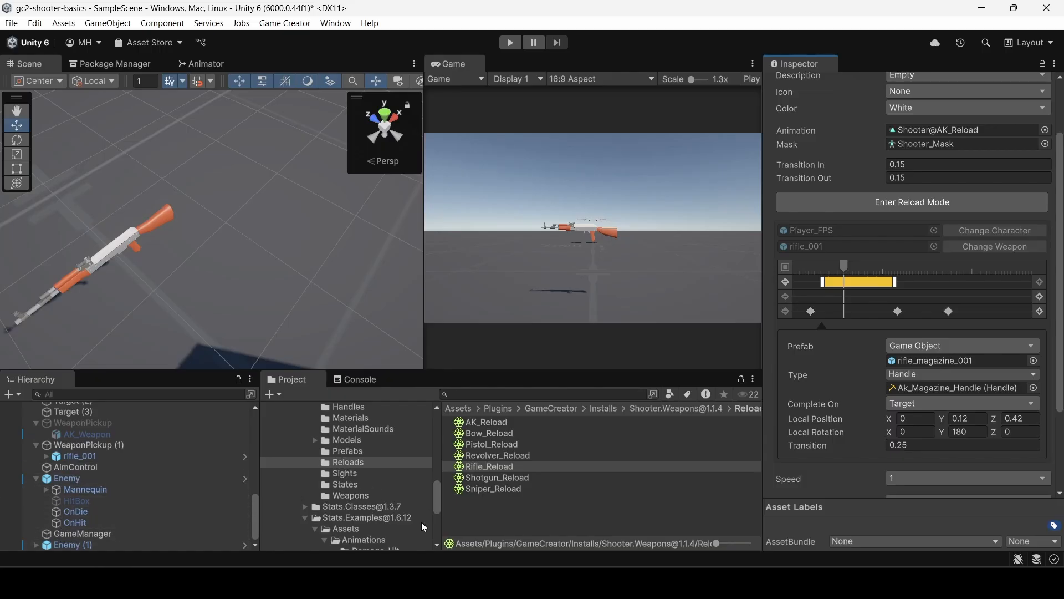
Open the rifle_001 prefab and set a breakpoint on Trigger_Reload's reload instruction.
scroll(376, 519, "down", 5)
left_click(297, 497)
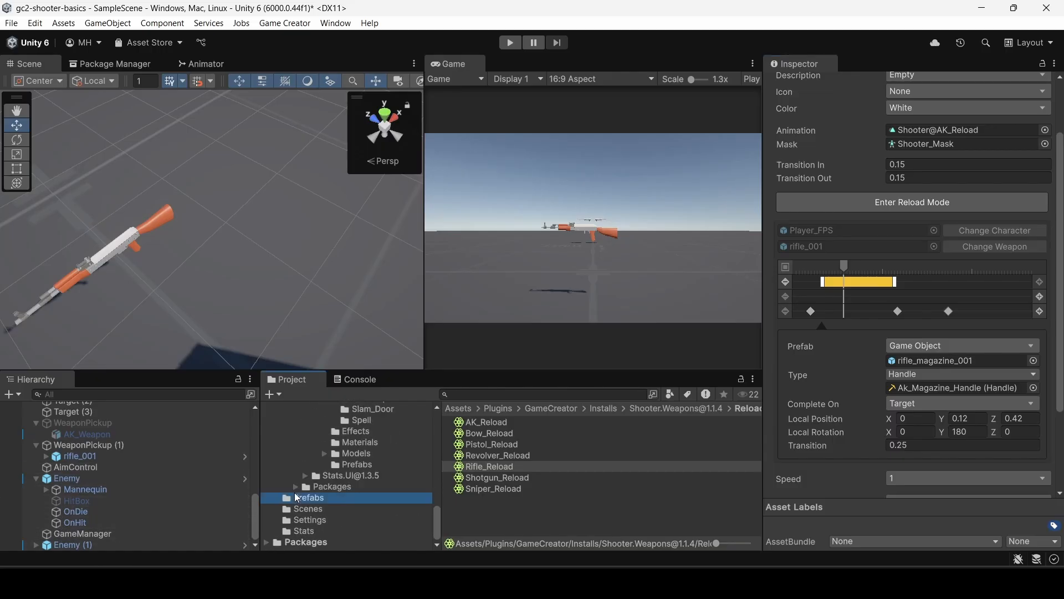
double_click(480, 422)
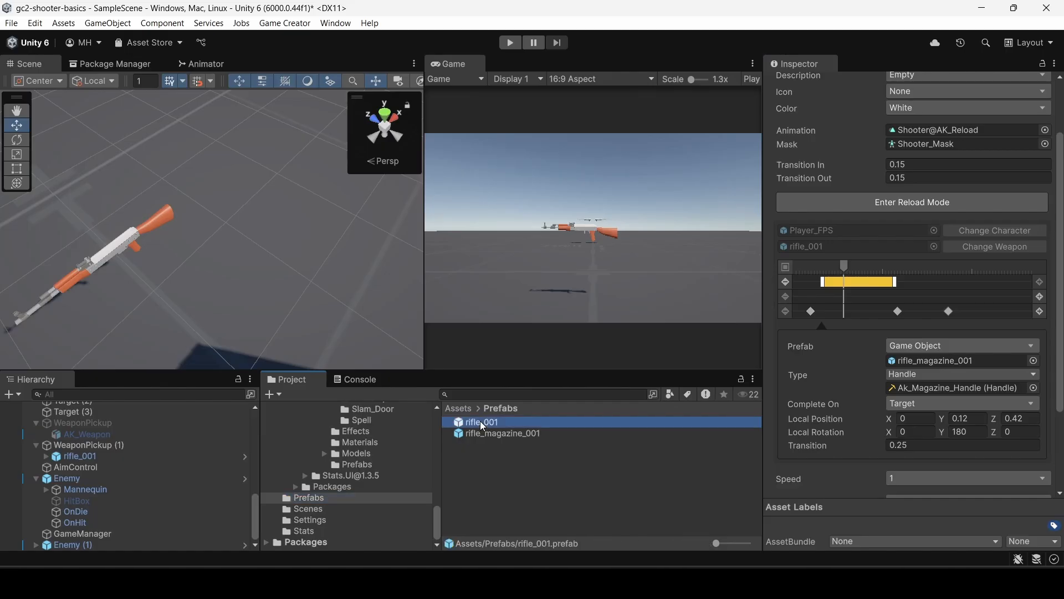
left_click(102, 435)
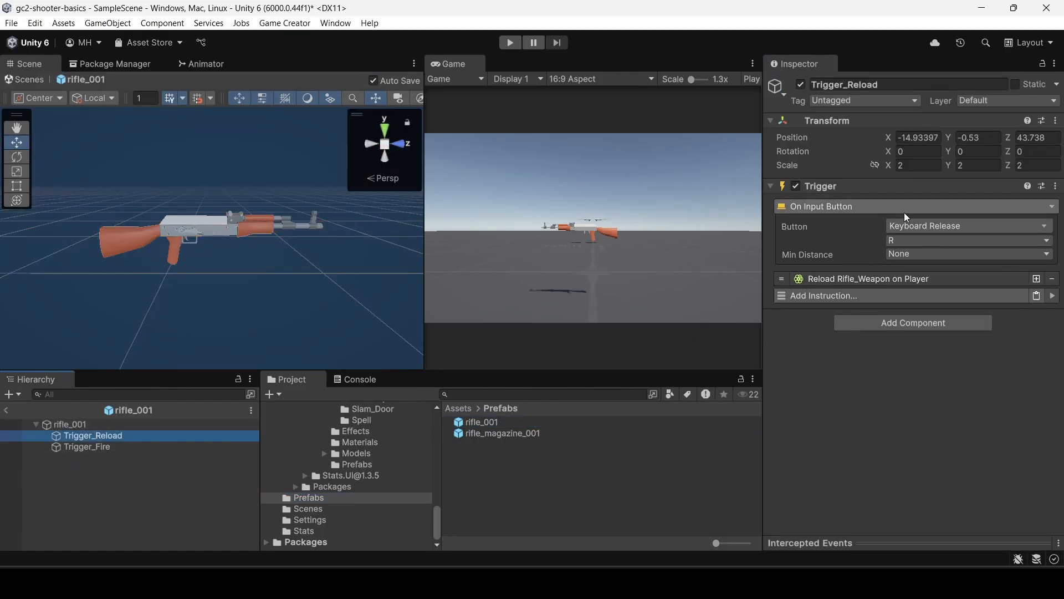
right_click(839, 280)
left_click(870, 371)
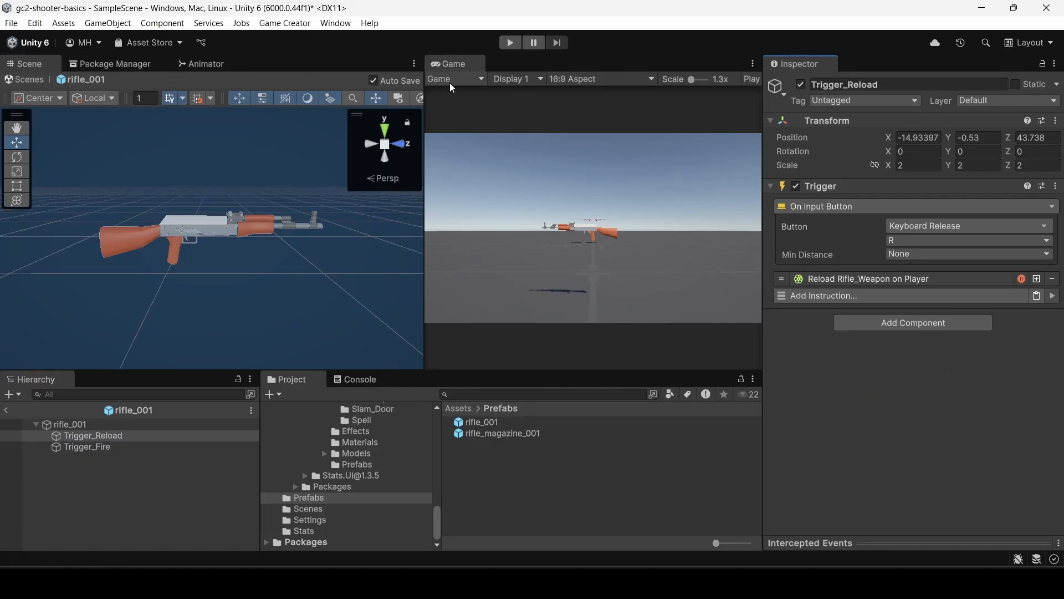
Switch the Game view from maximized play to an in-layout play option and enter play mode.
left_click(750, 80)
left_click(748, 98)
left_click(510, 43)
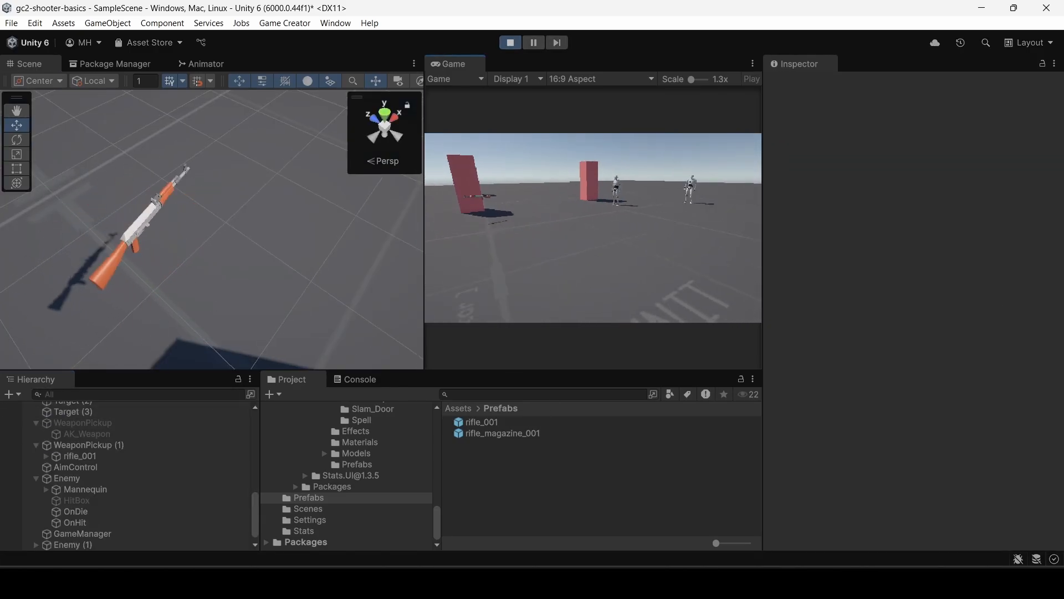
Walk to the rifle pickup, equip the rifle, and fire it in the running game.
key("w")
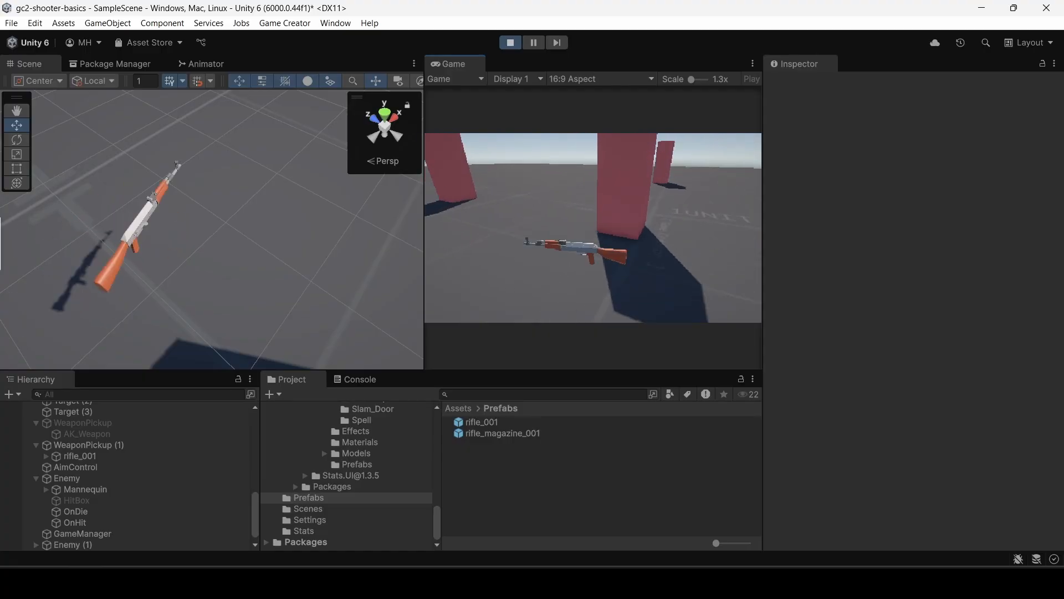
key("w")
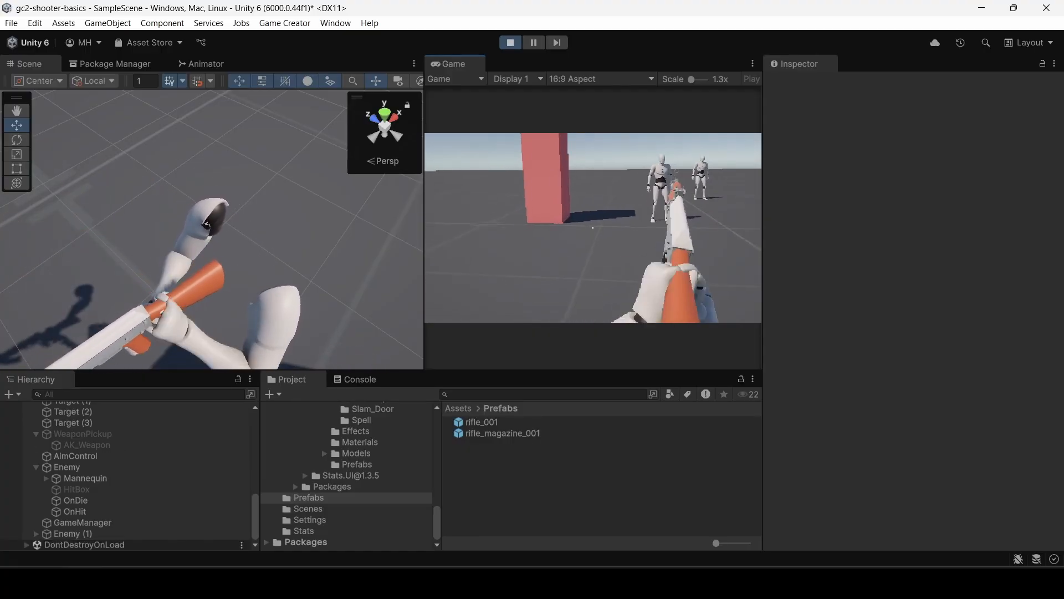
left_click(592, 227)
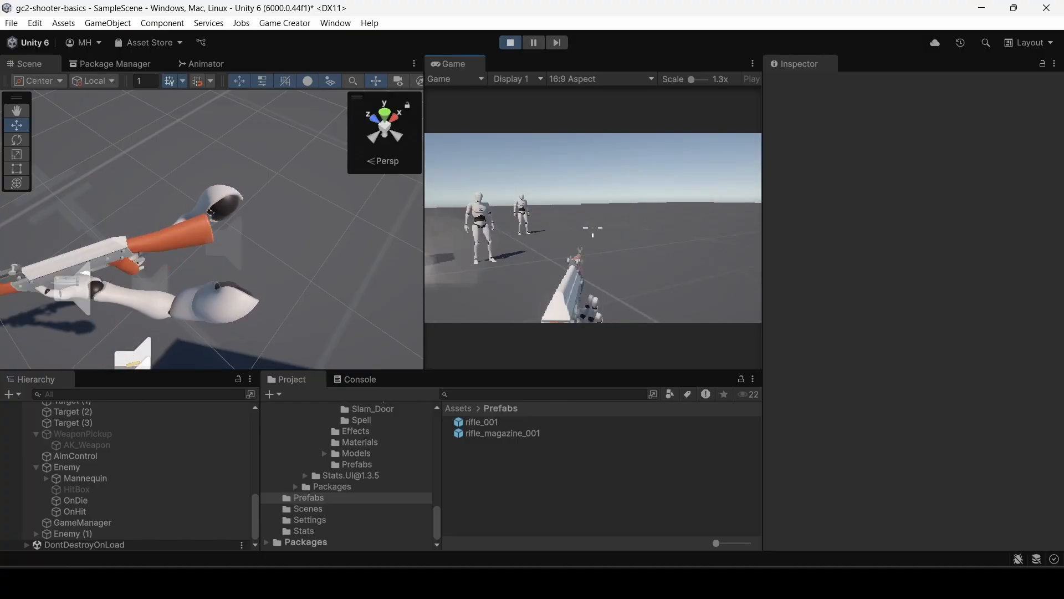
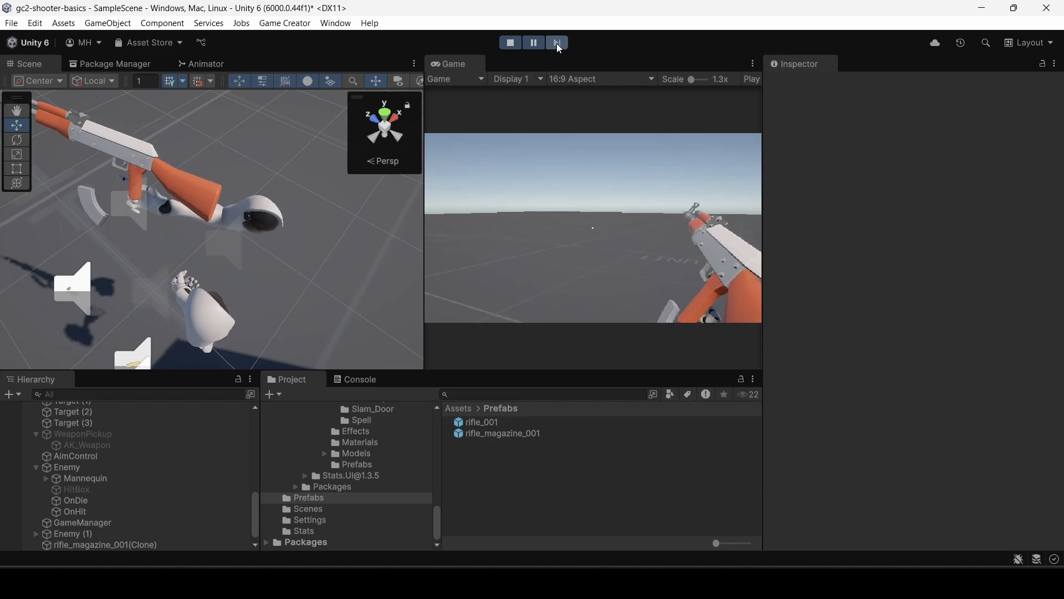
In the paused game, move the left hand's magazine clone to about X 0.011, Y 0.059, Z 0.03 so it sits in the grip.
left_click(174, 281)
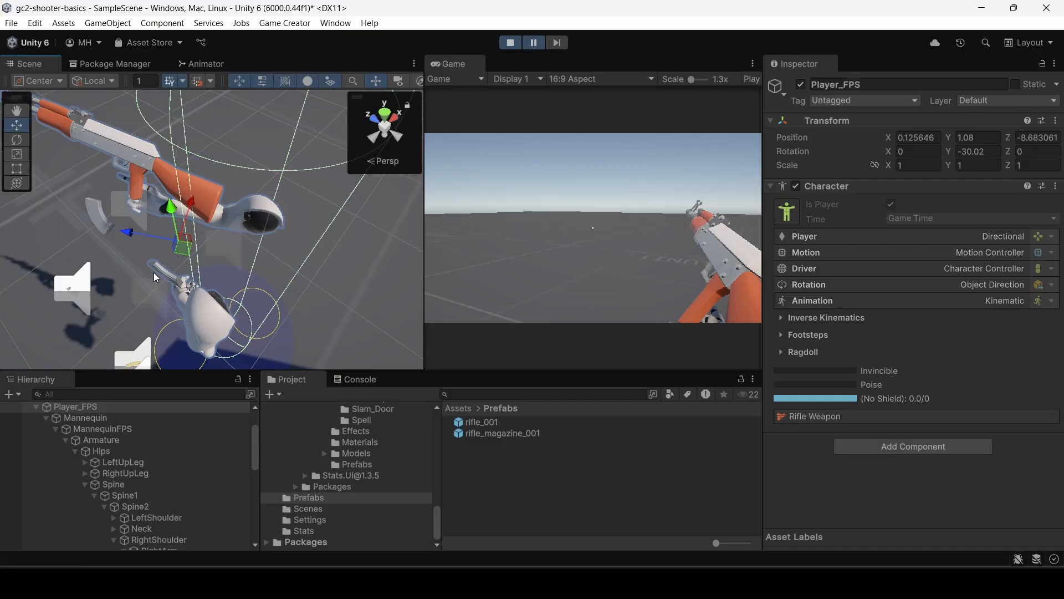
left_click(161, 272)
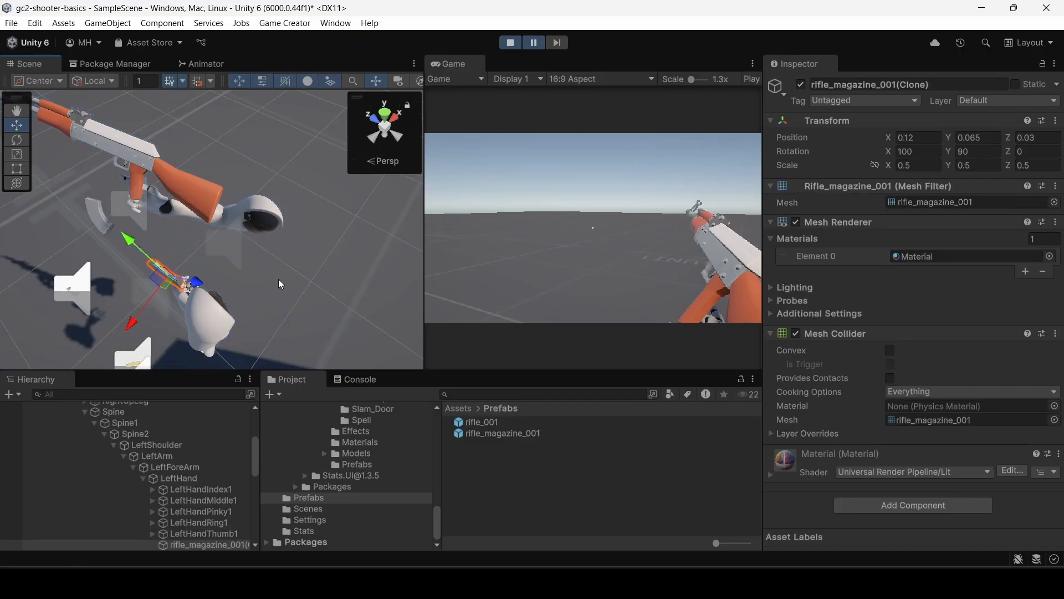
left_click_drag(278, 279, 360, 208, "alt")
right_click_drag(360, 208, 457, 145)
key("w")
key("f")
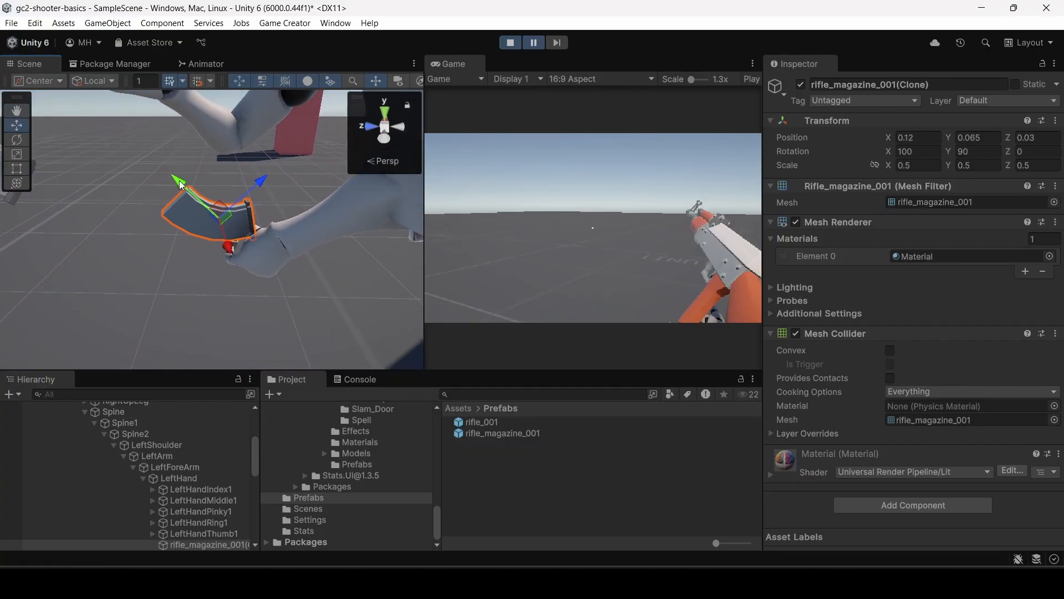
left_click_drag(182, 185, 258, 211)
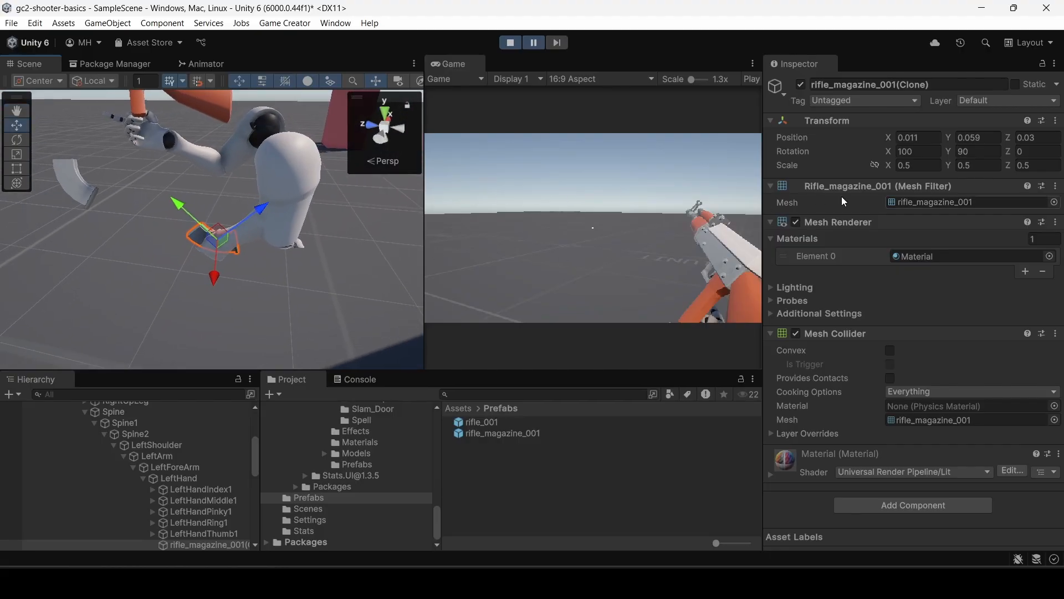
left_click(888, 139)
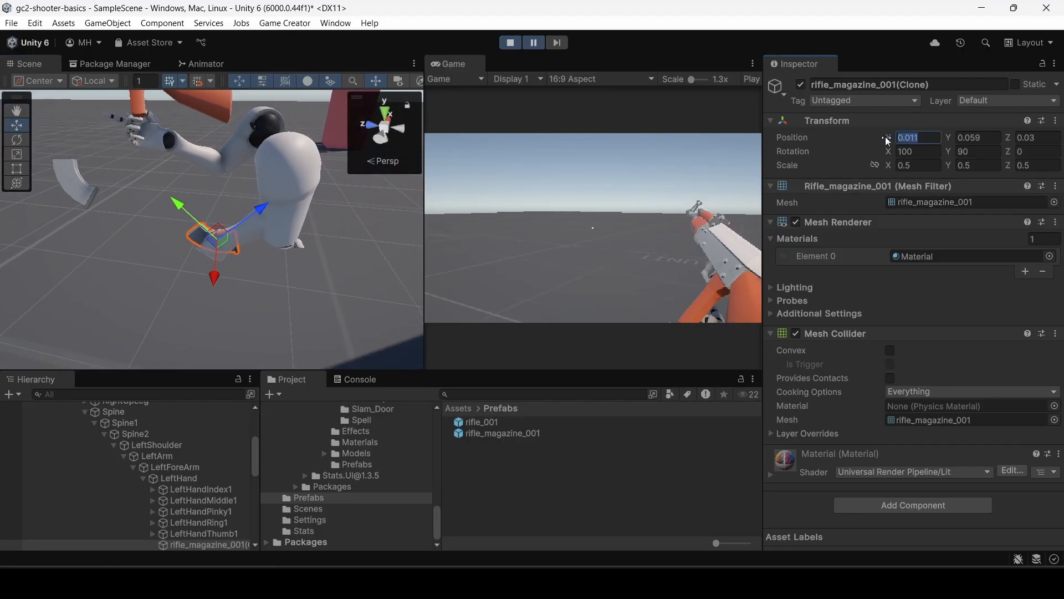
key("Tab")
key("Tab")
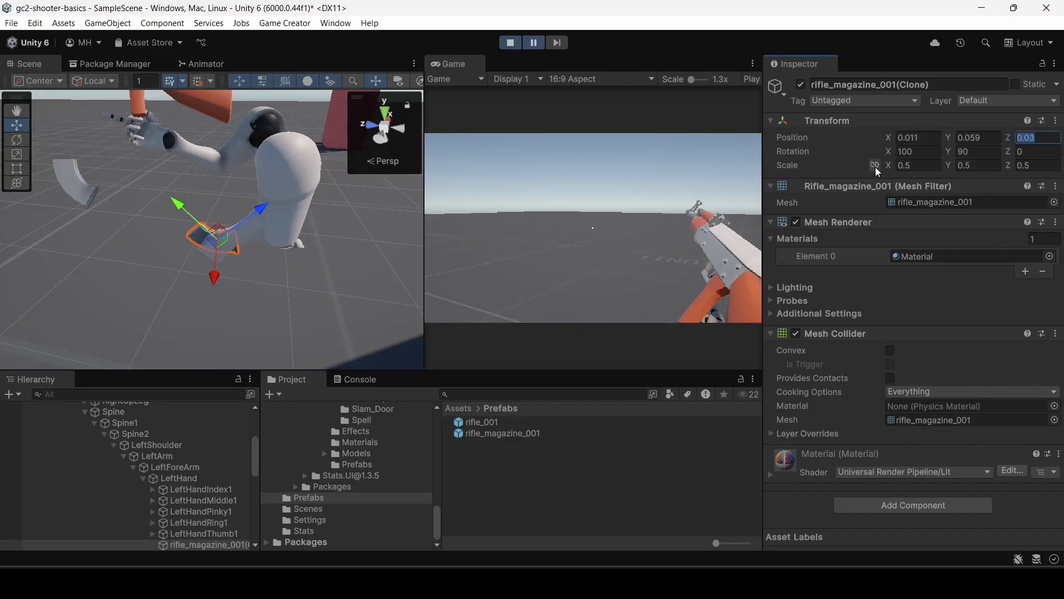
Exit play mode and open the Rife_Magazine_Handle asset from the Shooter.Weapons Handles folder.
left_click(510, 43)
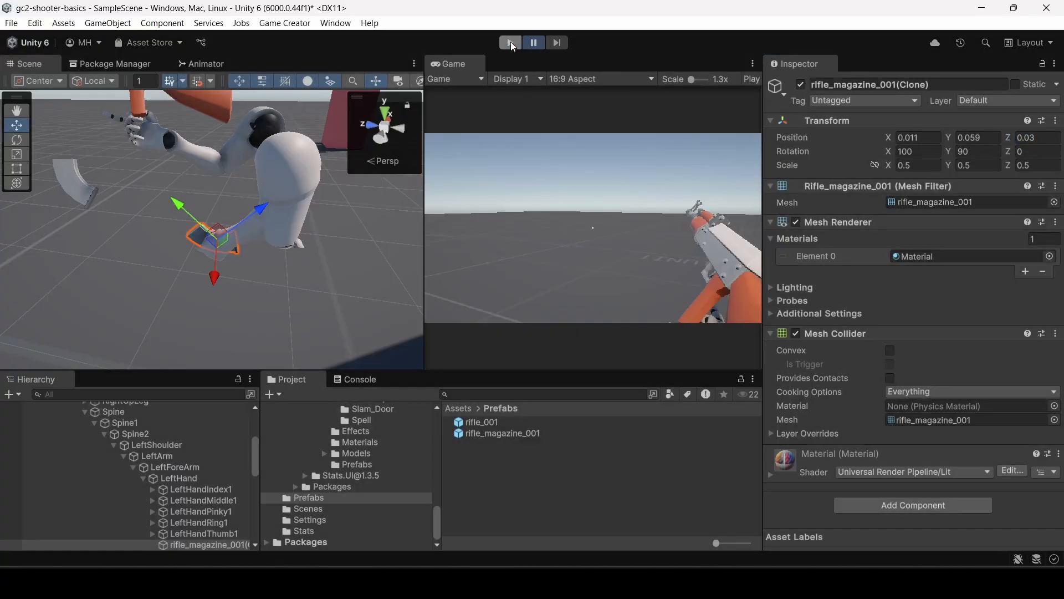
scroll(378, 454, "up", 5)
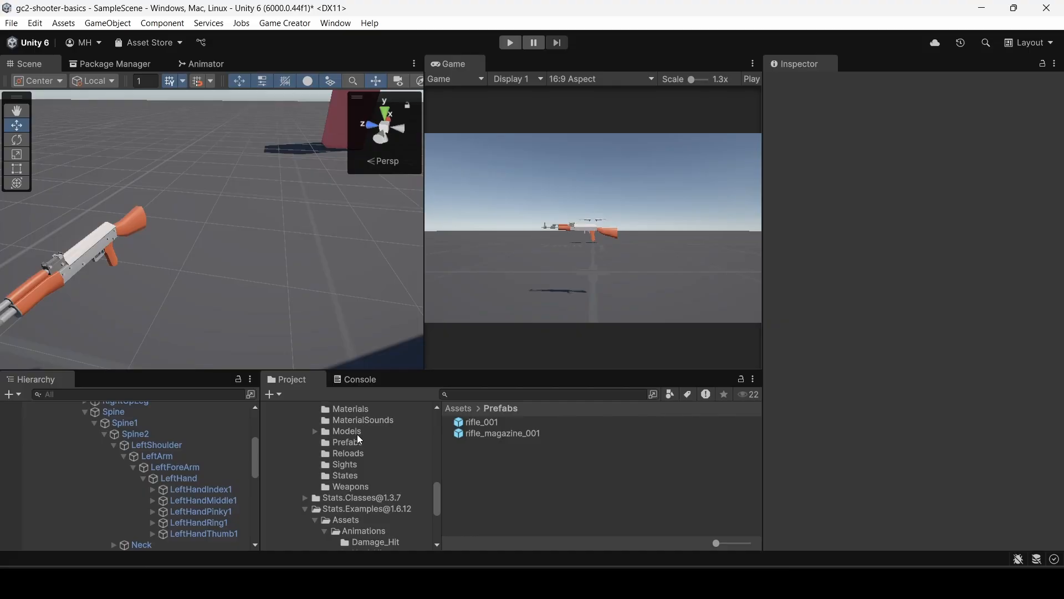
scroll(360, 439, "up", 3)
left_click(356, 480)
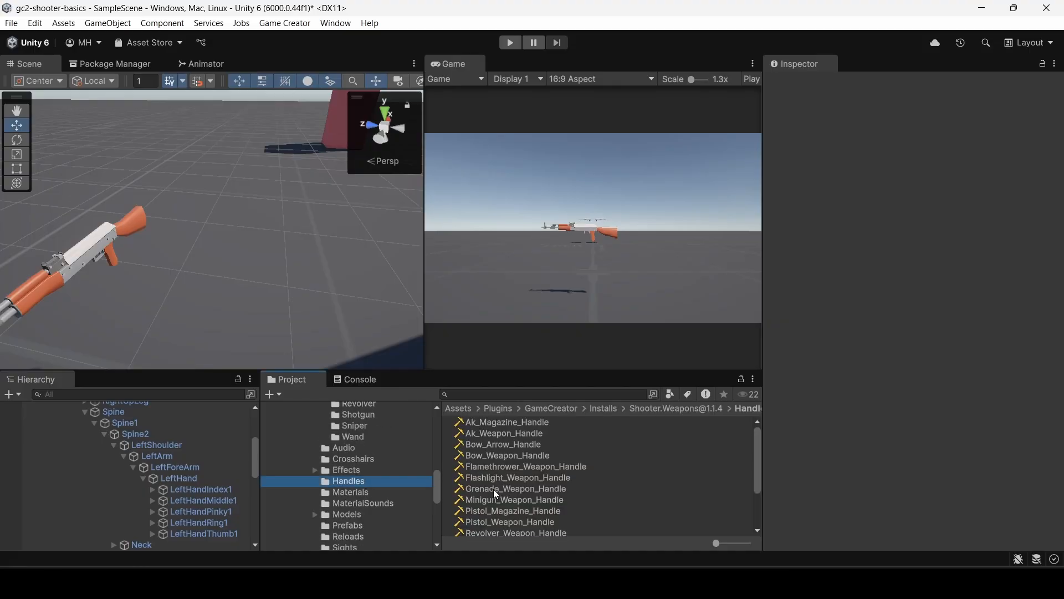
scroll(498, 499, "down", 2)
left_click(499, 476)
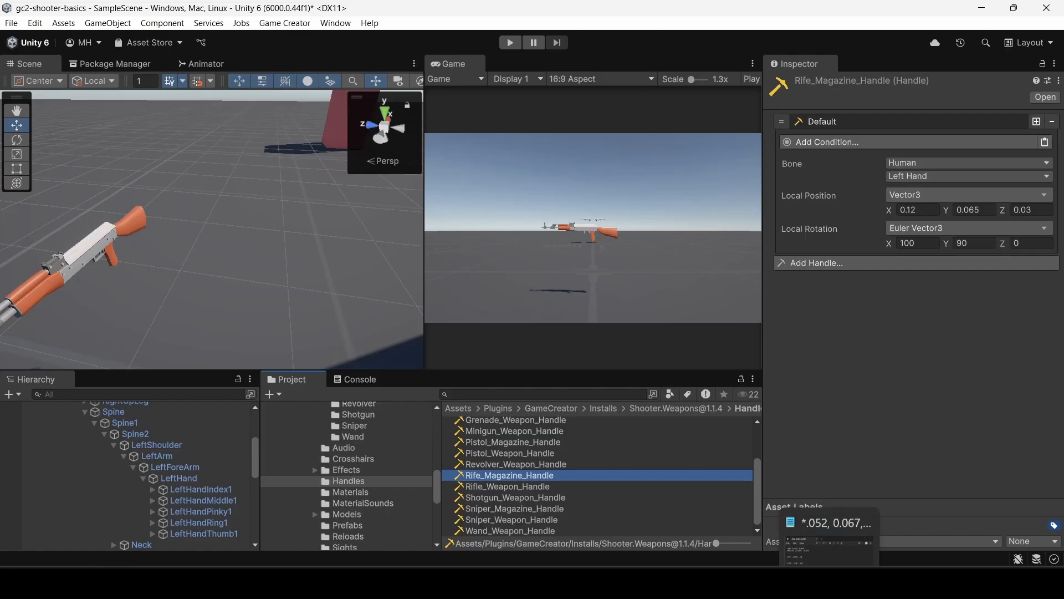
Check the noted magazine position and set the handle's local position to X 0.11 and Y 0.059.
left_click(917, 210)
key("alt+Tab")
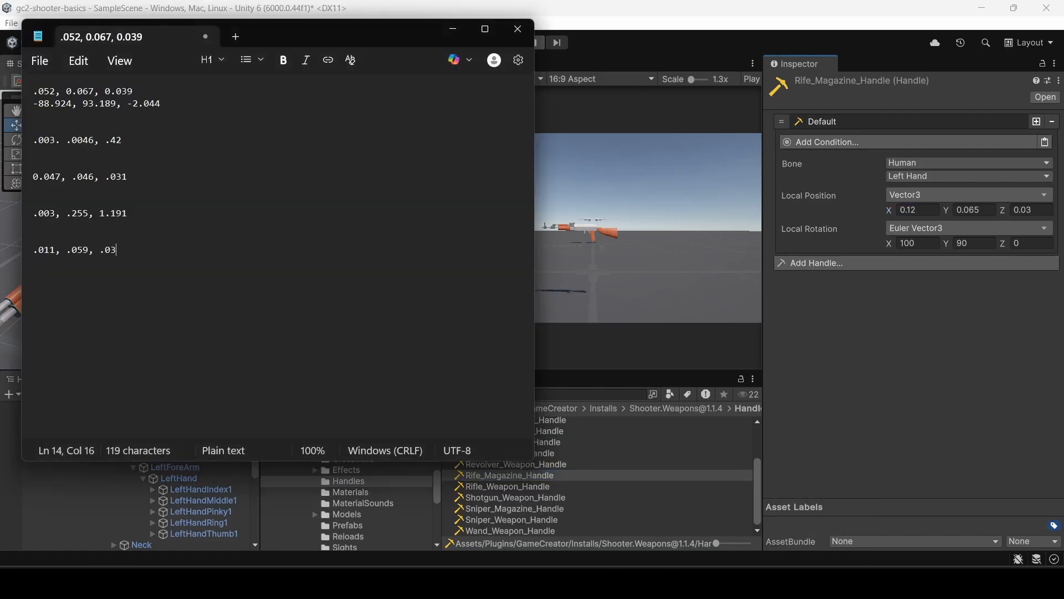
key("alt+Tab")
left_click(918, 209)
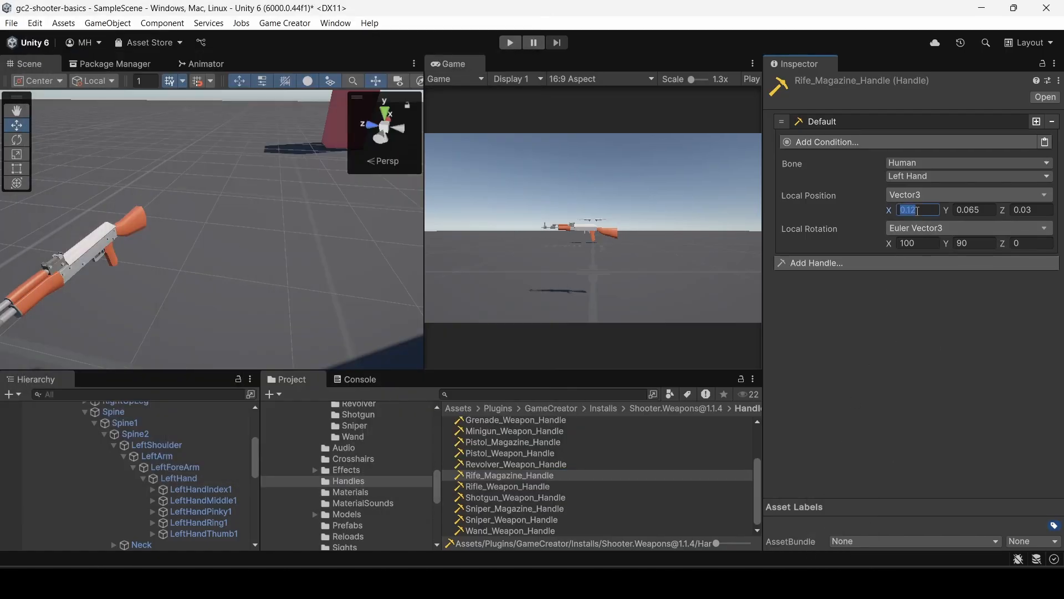
type("0.11")
key("Tab")
left_click(988, 210)
key("Tab")
left_click(914, 311)
Open the Rifle_Reload asset and show the prefab and handle settings of its magazine segment.
scroll(201, 495, "down", 6)
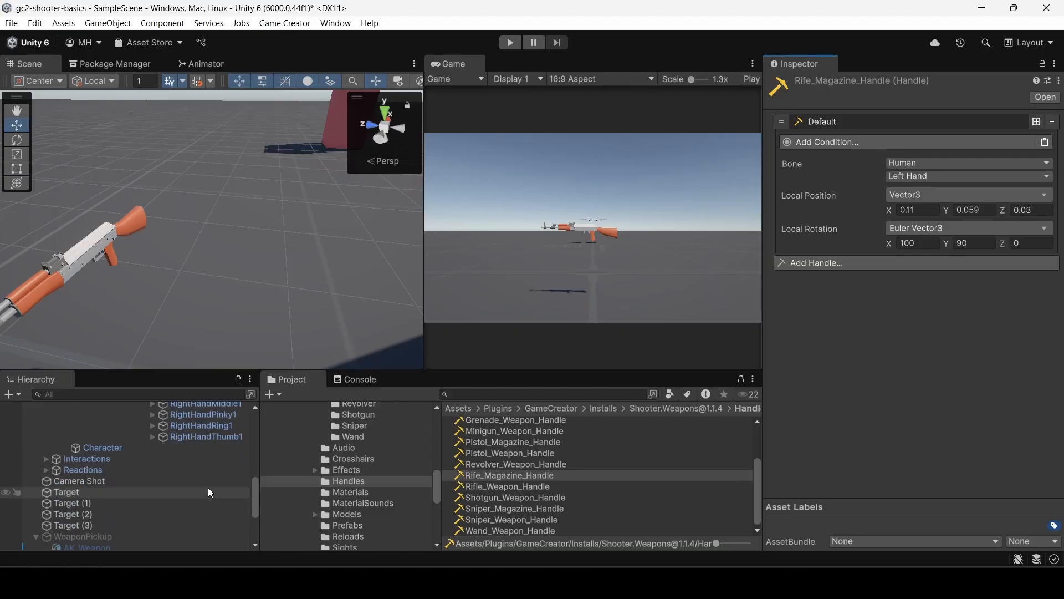
scroll(208, 492, "down", 5)
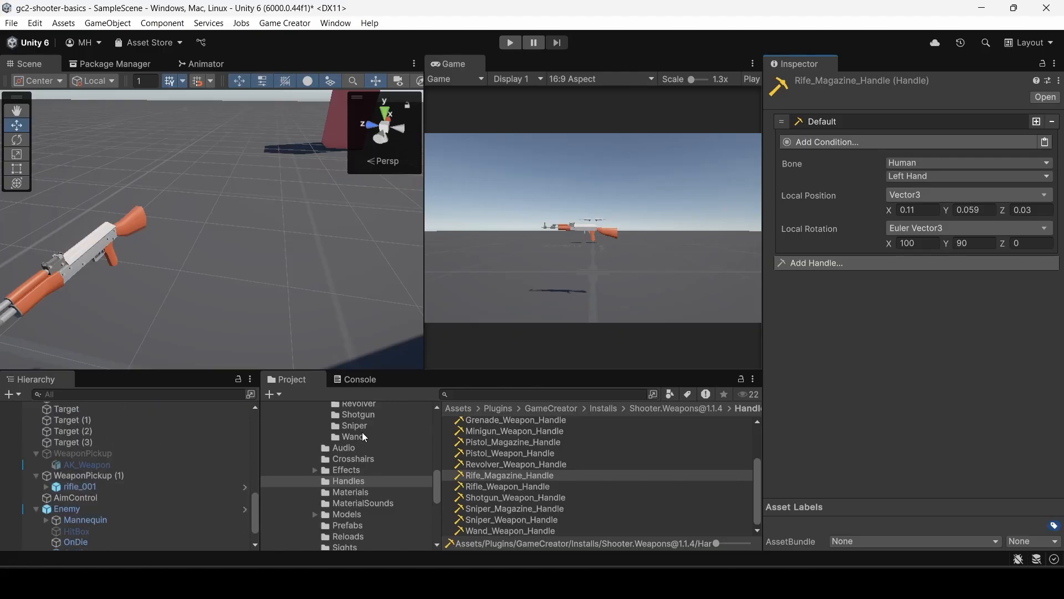
scroll(363, 441, "up", 6)
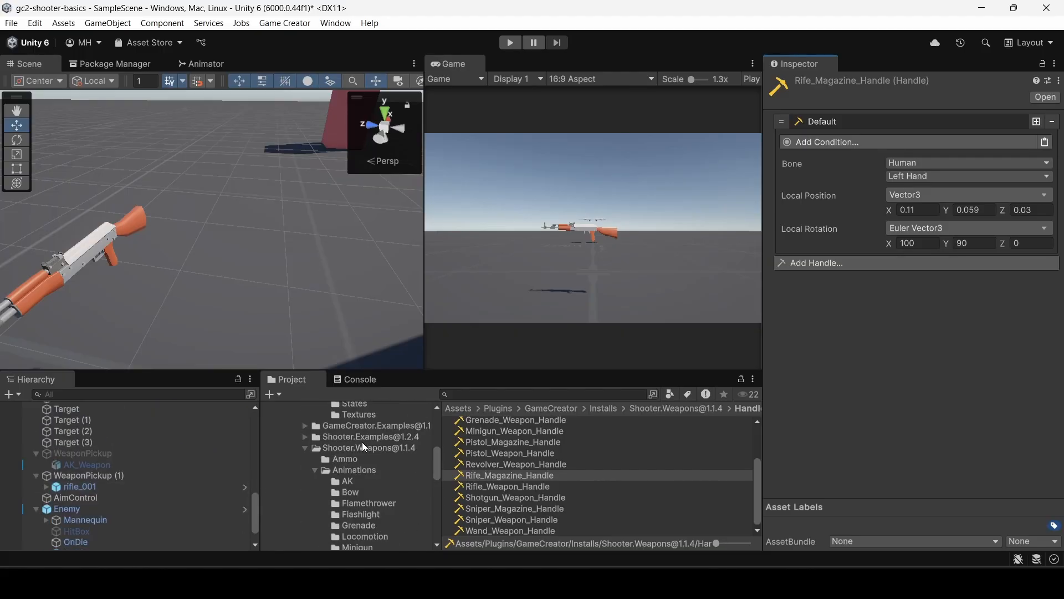
scroll(363, 441, "down", 10)
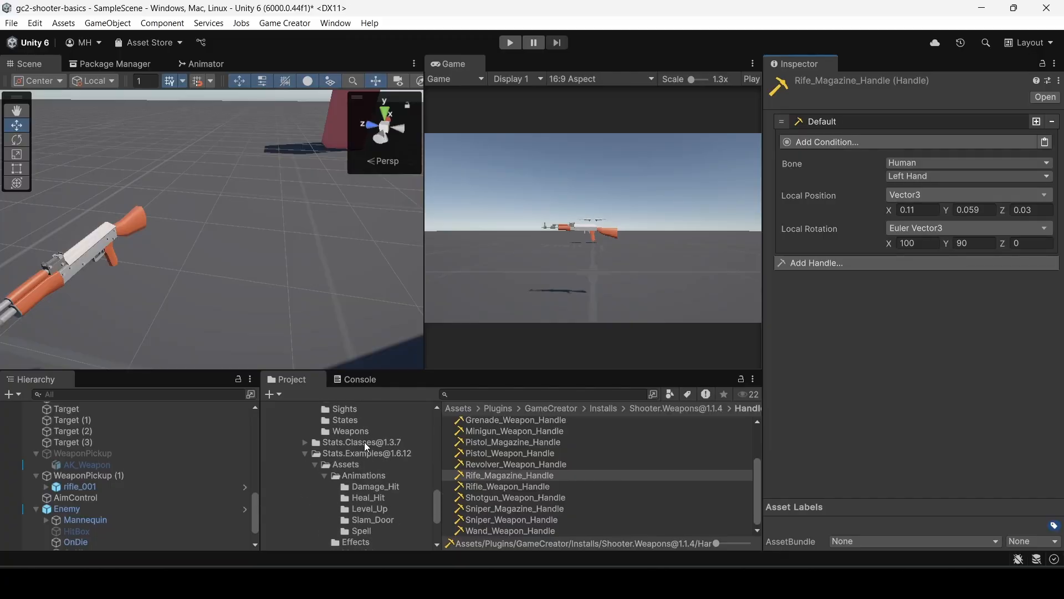
scroll(364, 441, "down", 5)
scroll(360, 447, "up", 3)
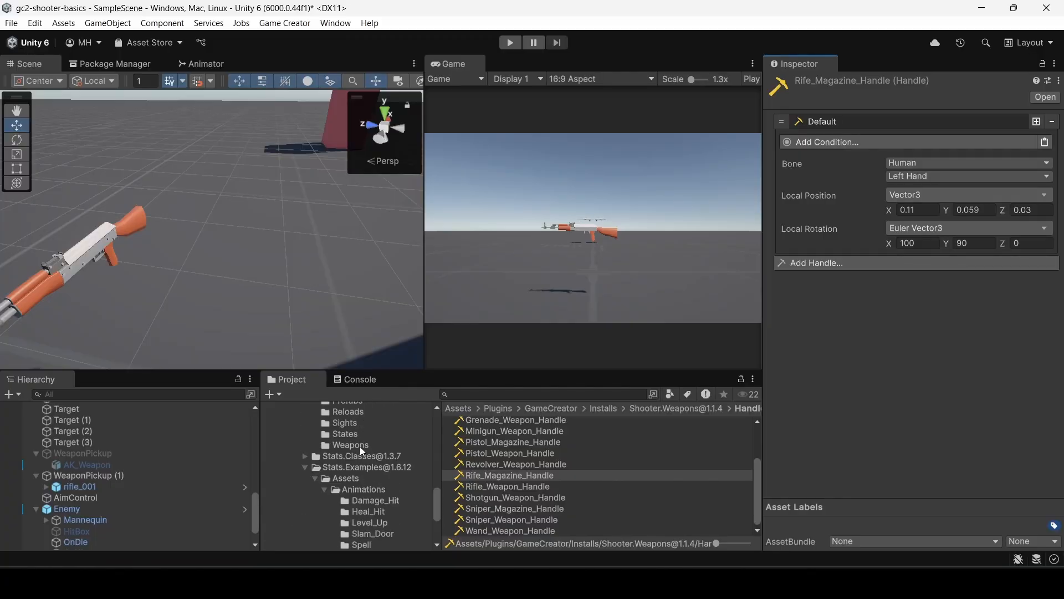
left_click(351, 453)
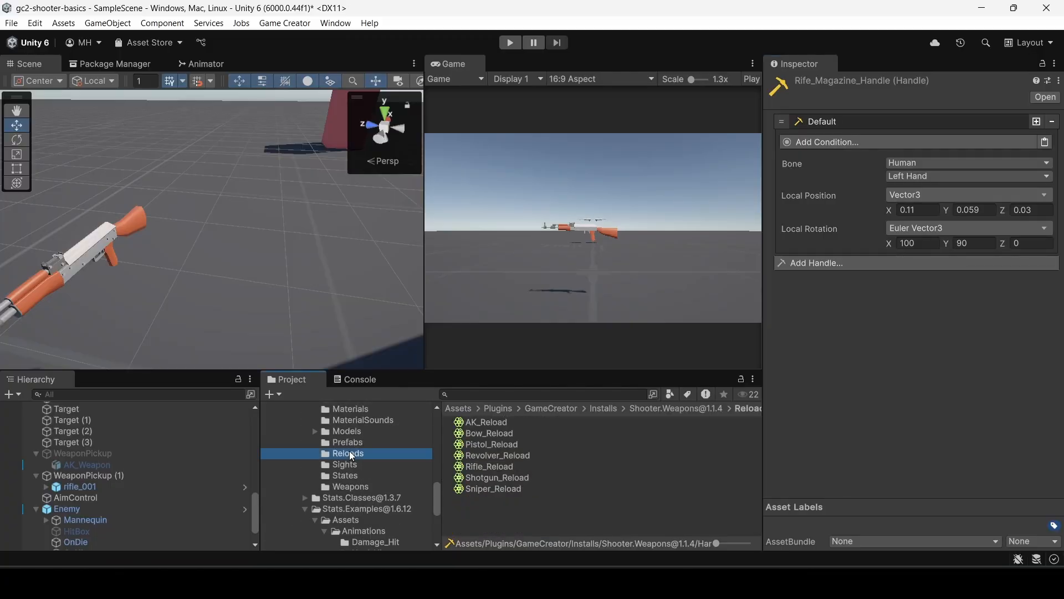
left_click(490, 466)
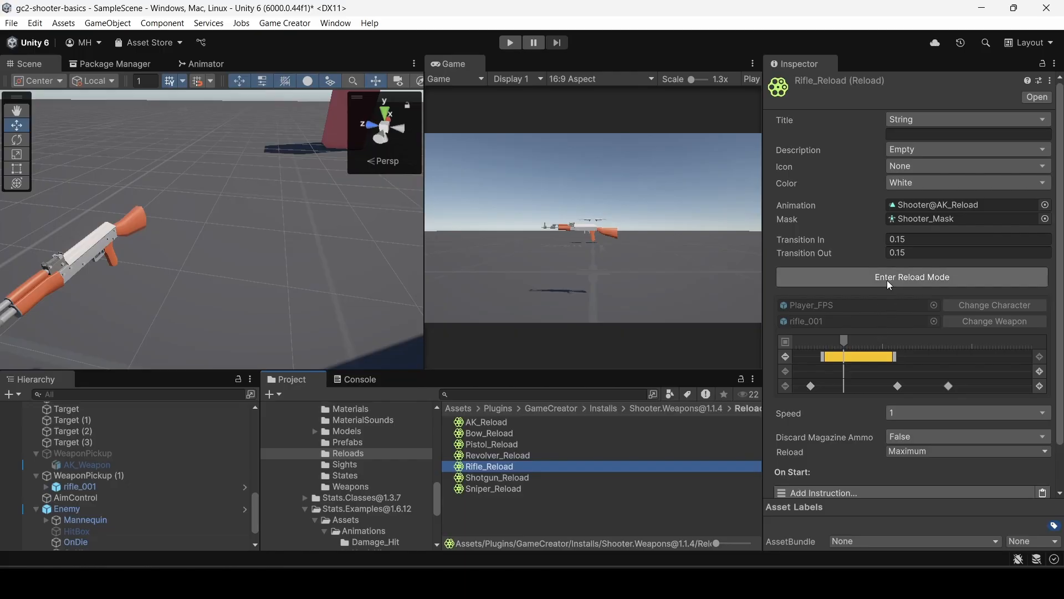
left_click(870, 358)
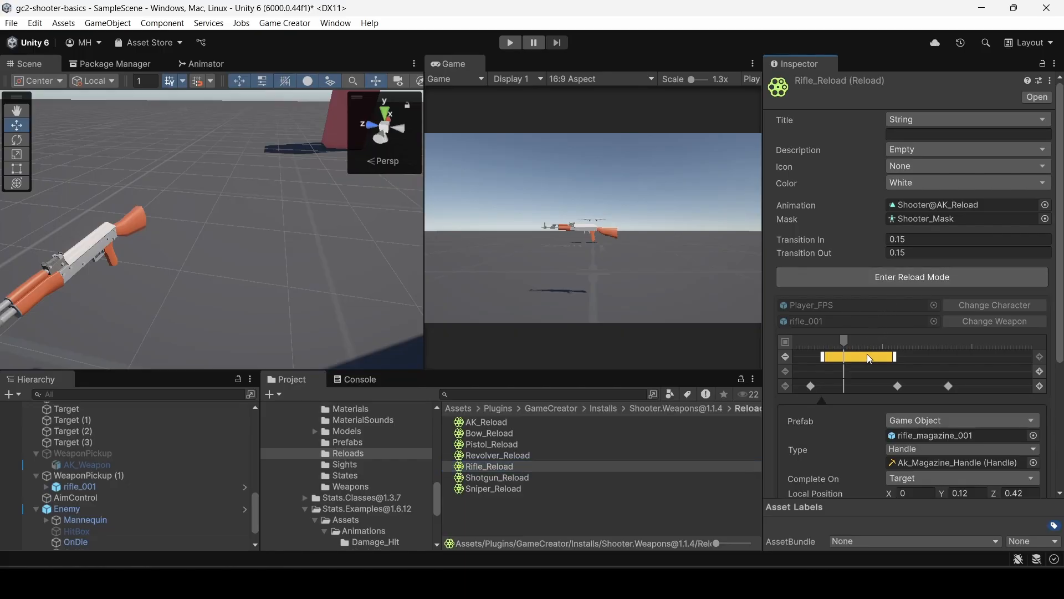
scroll(870, 358, "down", 4)
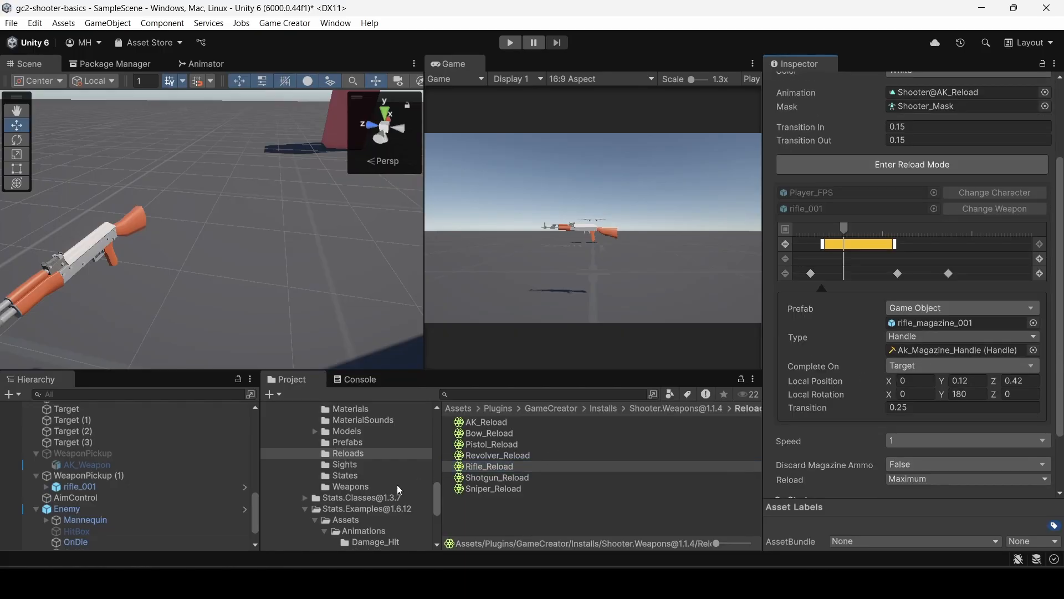
Assign Rife_Magazine_Handle as the handle of the reload's magazine segment in place of the AK one.
scroll(347, 418, "up", 3)
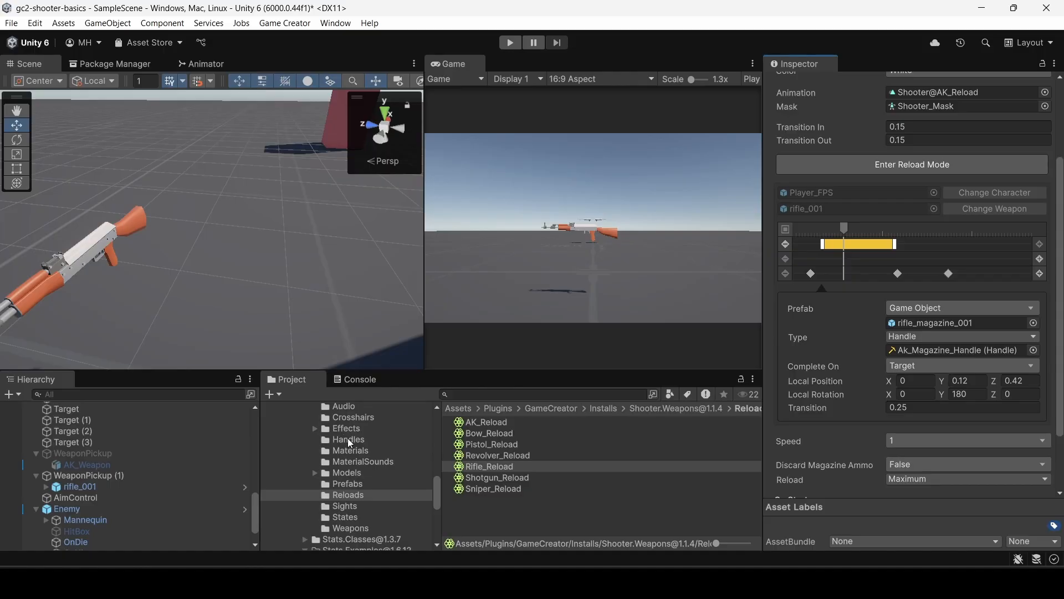
left_click(347, 439)
scroll(499, 526, "down", 2)
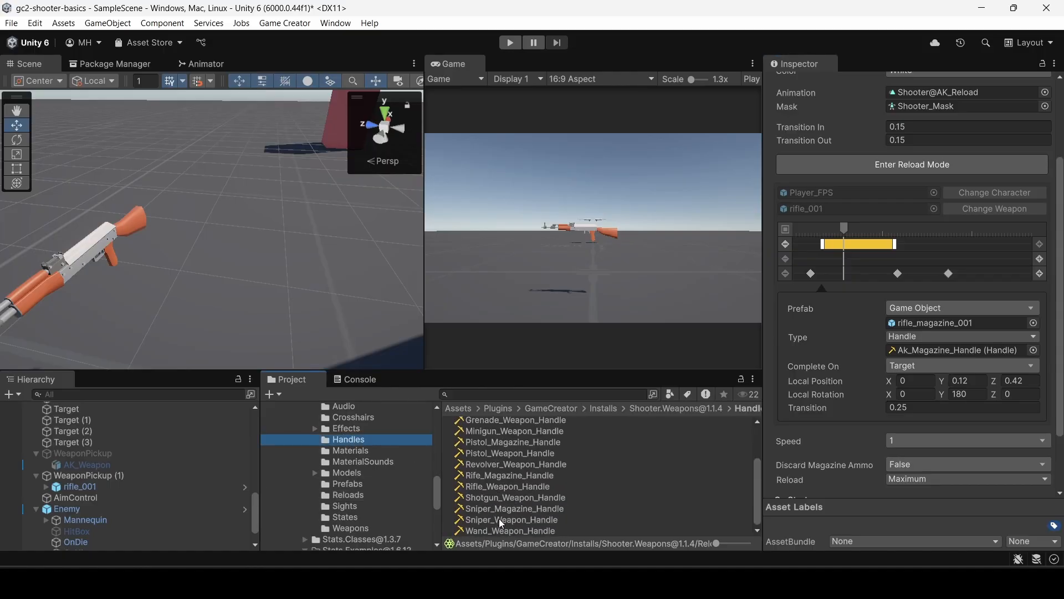
left_click_drag(502, 485, 908, 350)
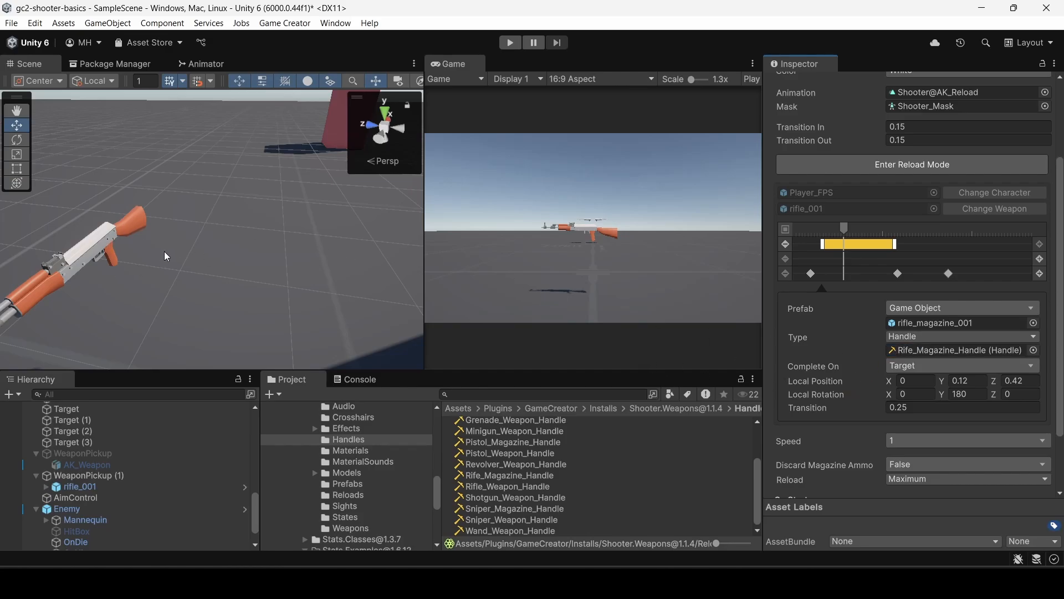
Test the rifle in play mode by walking to its pickup, equipping it, firing and reloading.
left_click(510, 43)
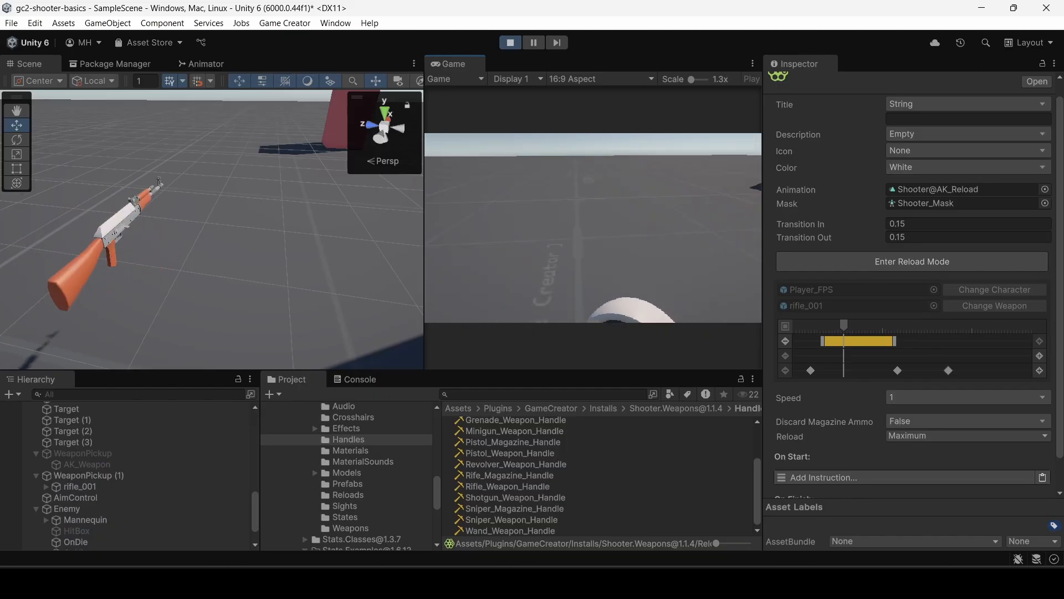
key("w")
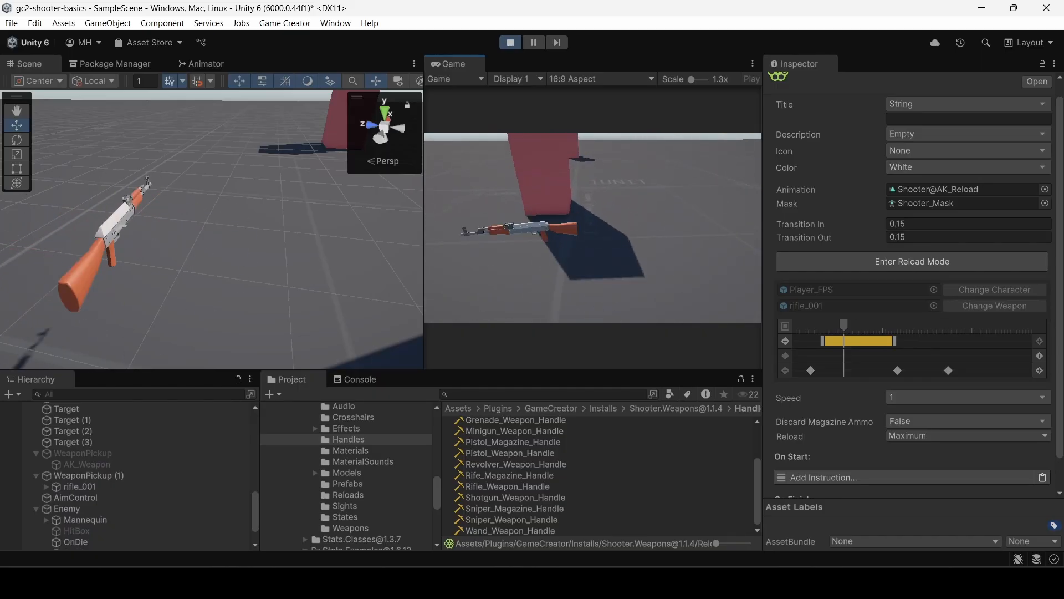
key("r")
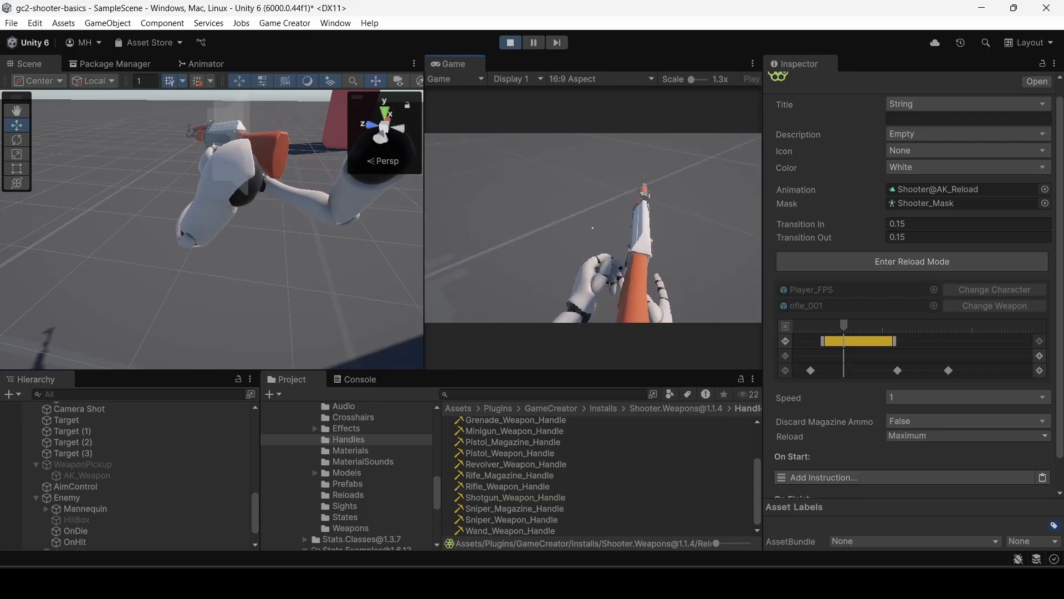
left_click(593, 227)
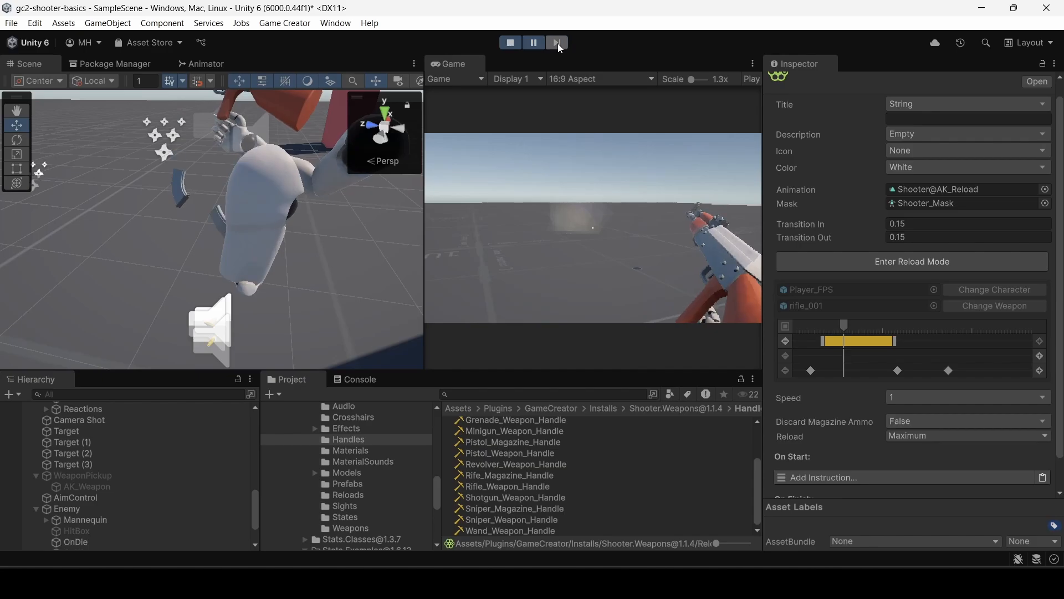
Select the magazine clone in the left hand and move it into the grip at about X 0.009, Y 0.061.
right_click_drag(371, 221, 523, 167)
left_click(234, 258)
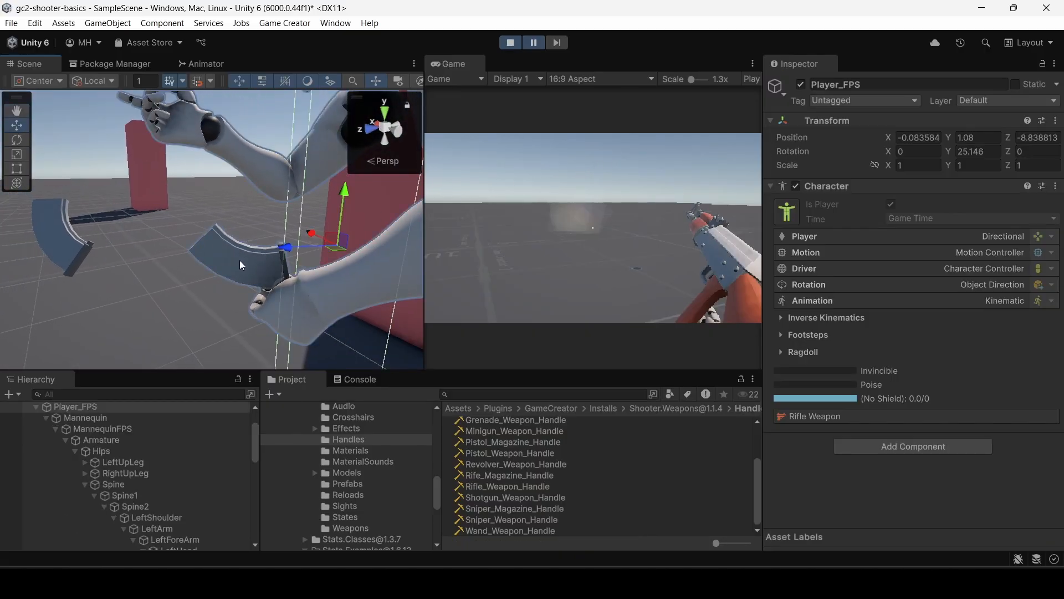
left_click(239, 260)
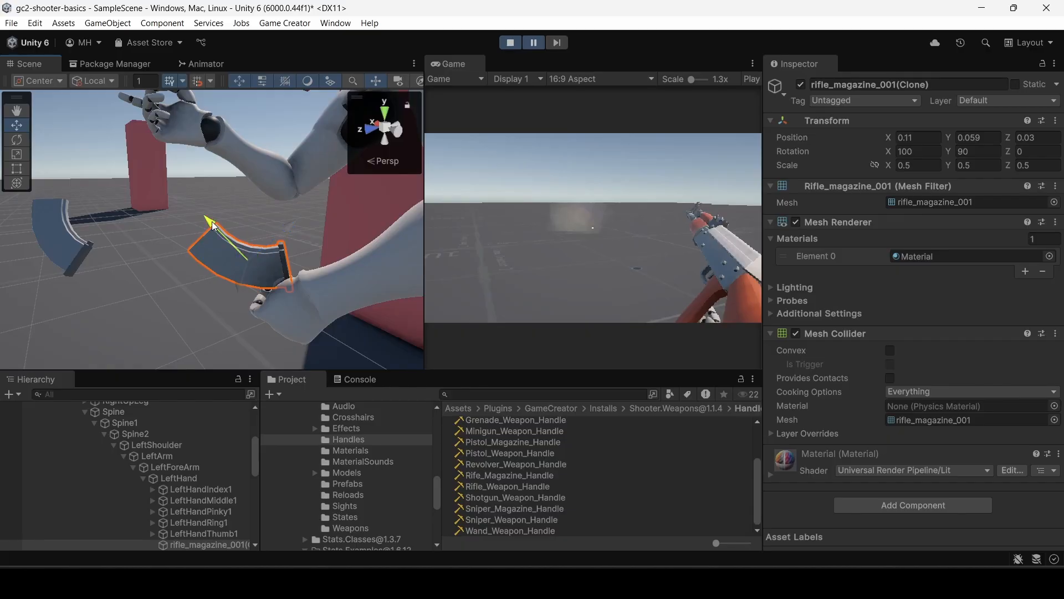
left_click_drag(212, 222, 268, 266)
left_click_drag(345, 265, 344, 267)
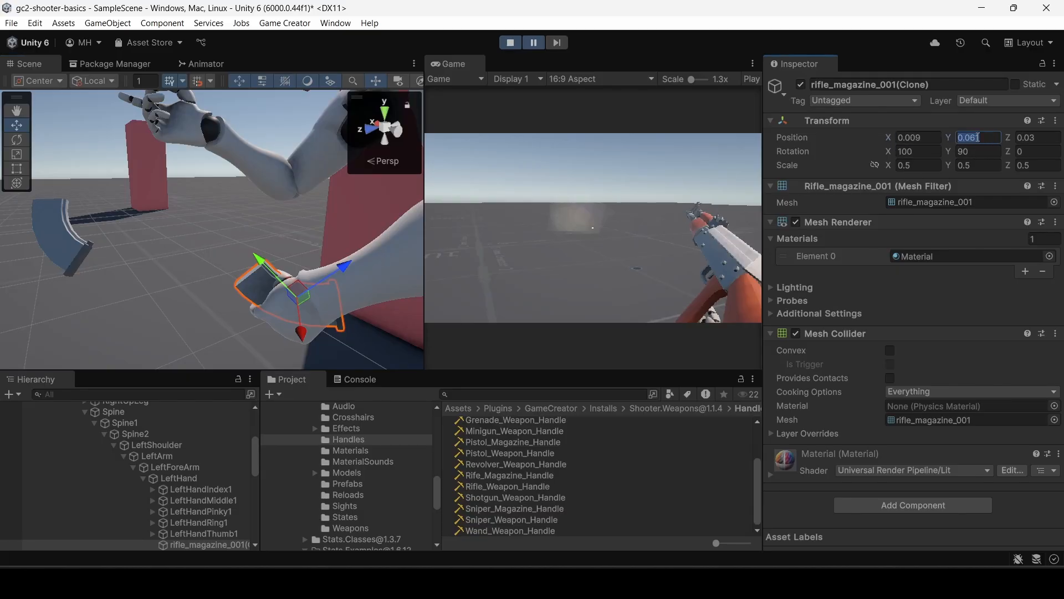
Set the local position of Rife_Magazine_Handle to X 0.009 and Y 0.061, matching the magazine placed in the hand.
left_click(494, 475)
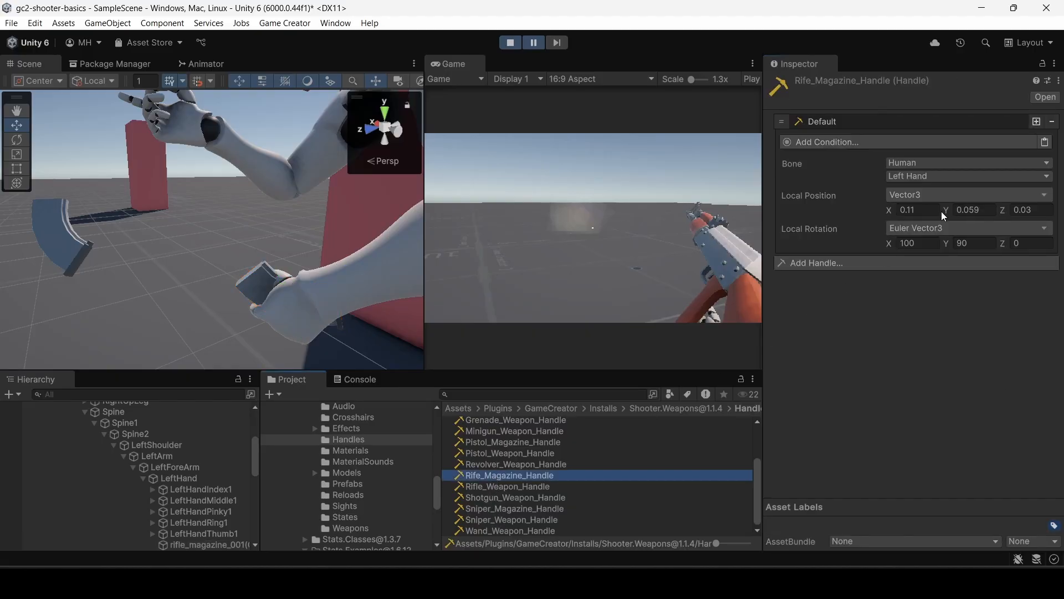
left_click(264, 280)
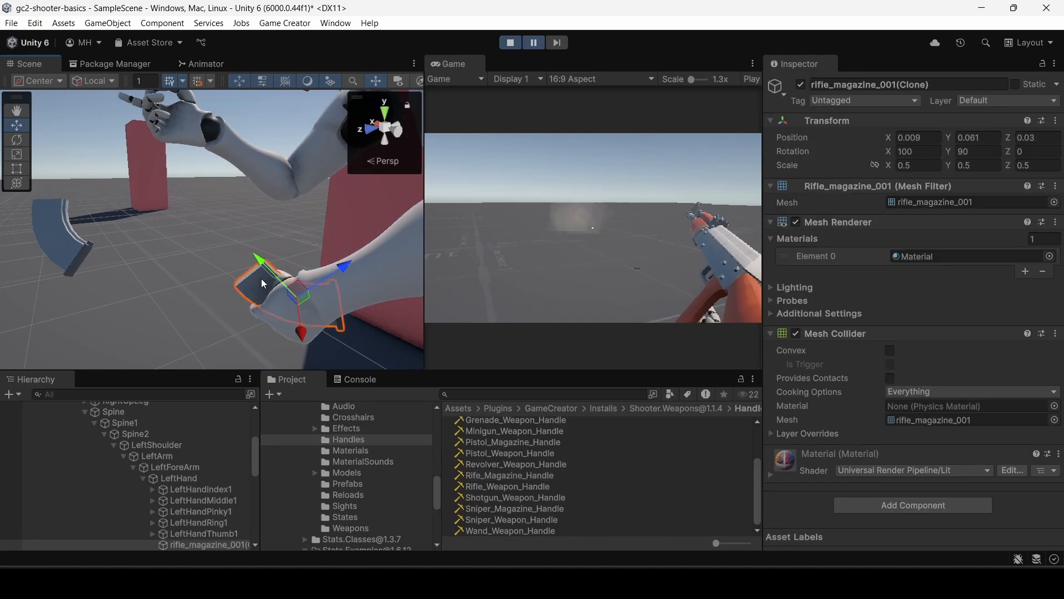
left_click(497, 476)
left_click(905, 209)
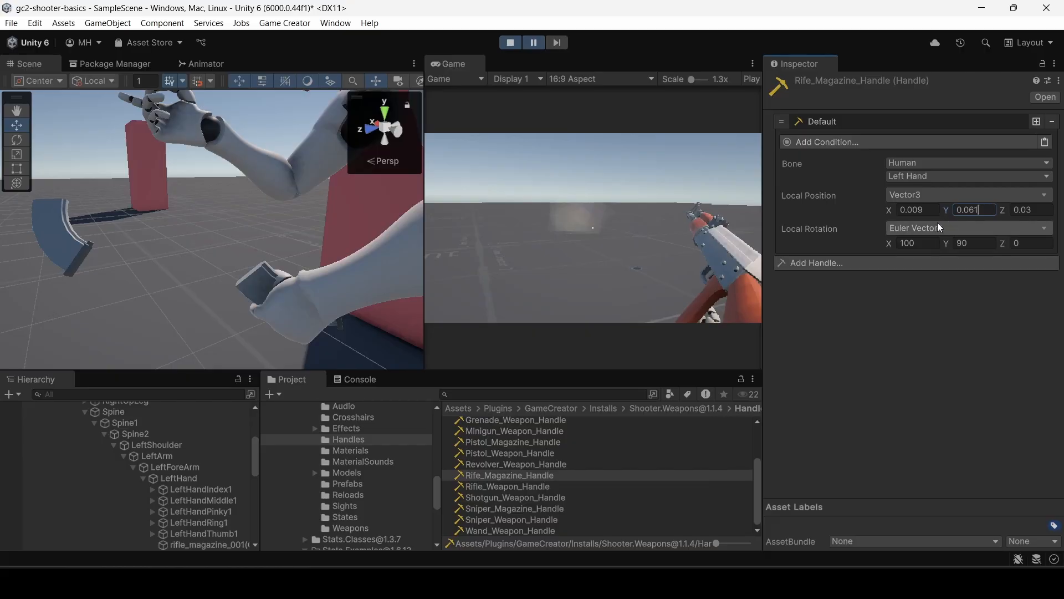
key("Tab")
scroll(188, 491, "down", 3)
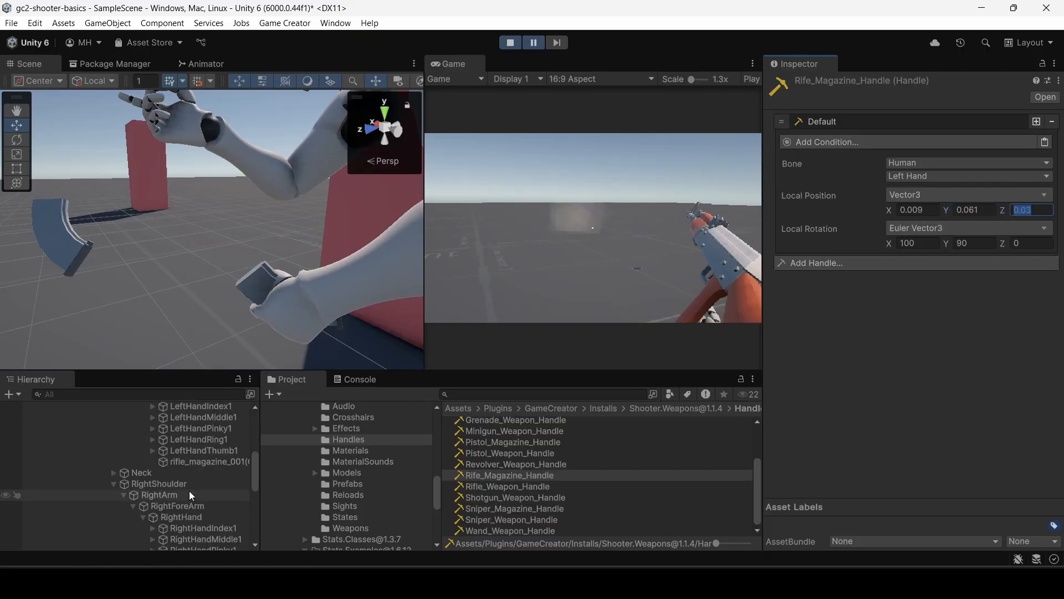
Check the magazine clone's transform in the left hand, exit play mode and compare the stored position in Rife_Magazine_Handle.
left_click(198, 461)
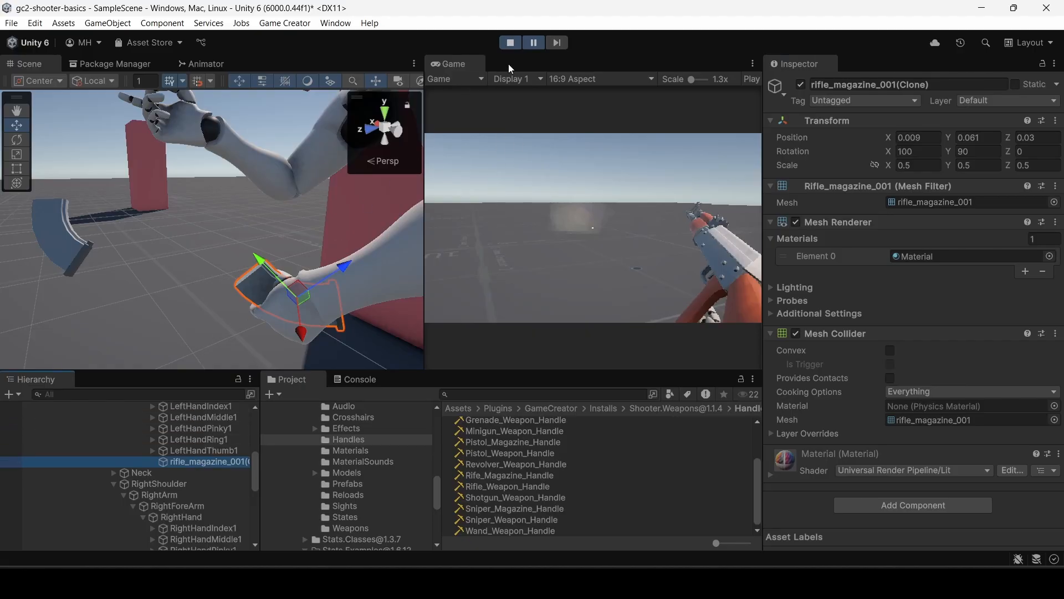
left_click(510, 43)
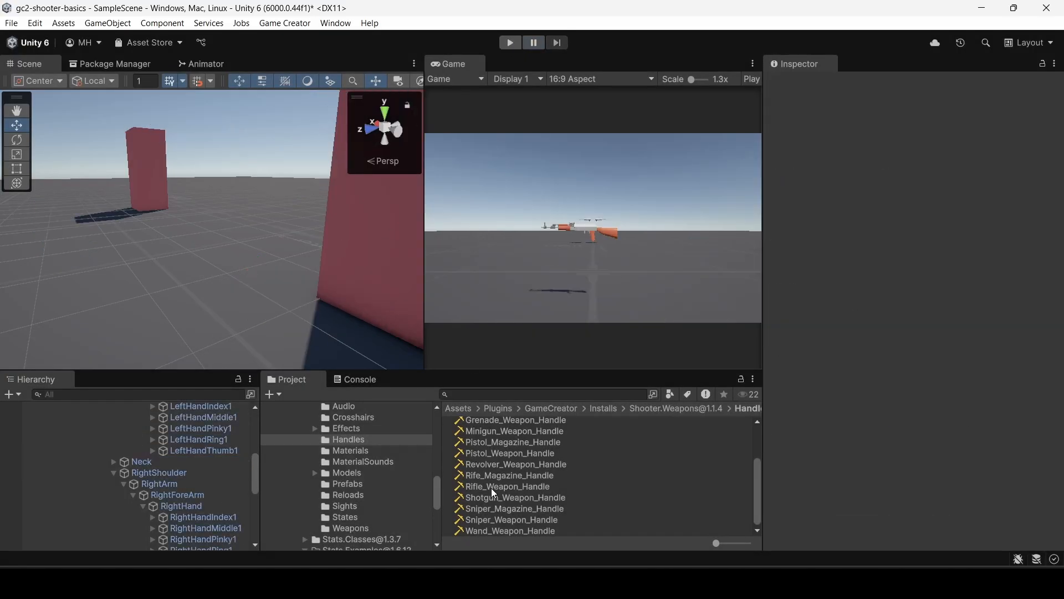
left_click(494, 476)
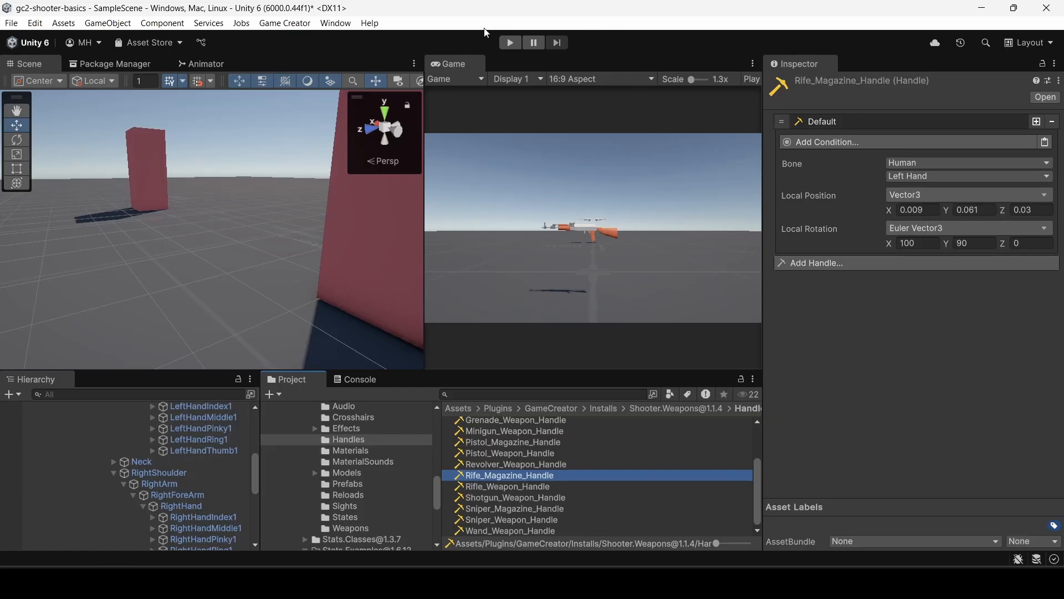
Test the updated magazine handle in play mode: equip the rifle at its pickup, fire, and pause during a reload.
left_click(513, 43)
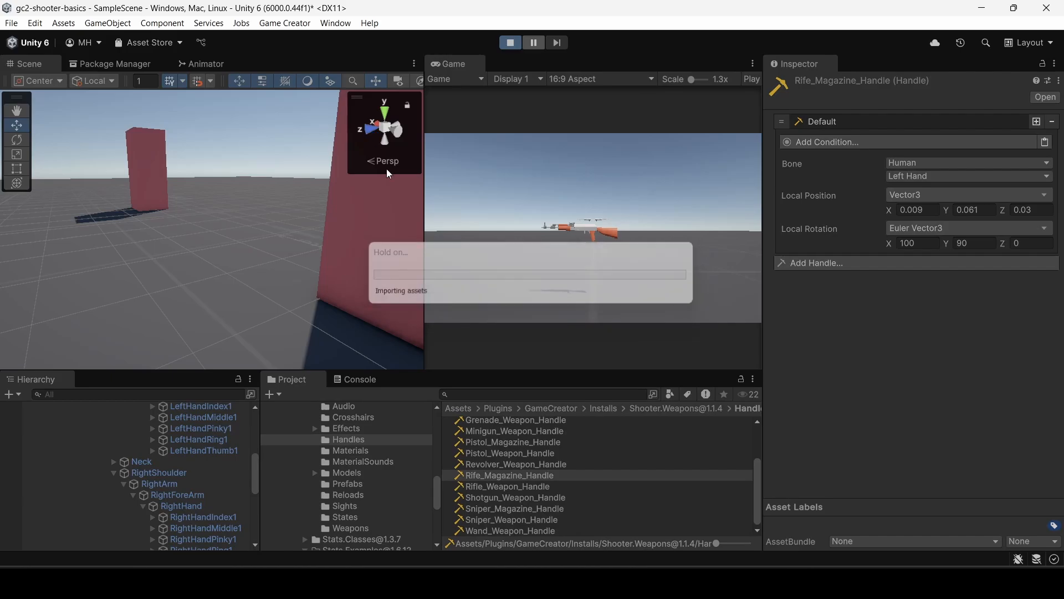
left_click(524, 238)
key("w")
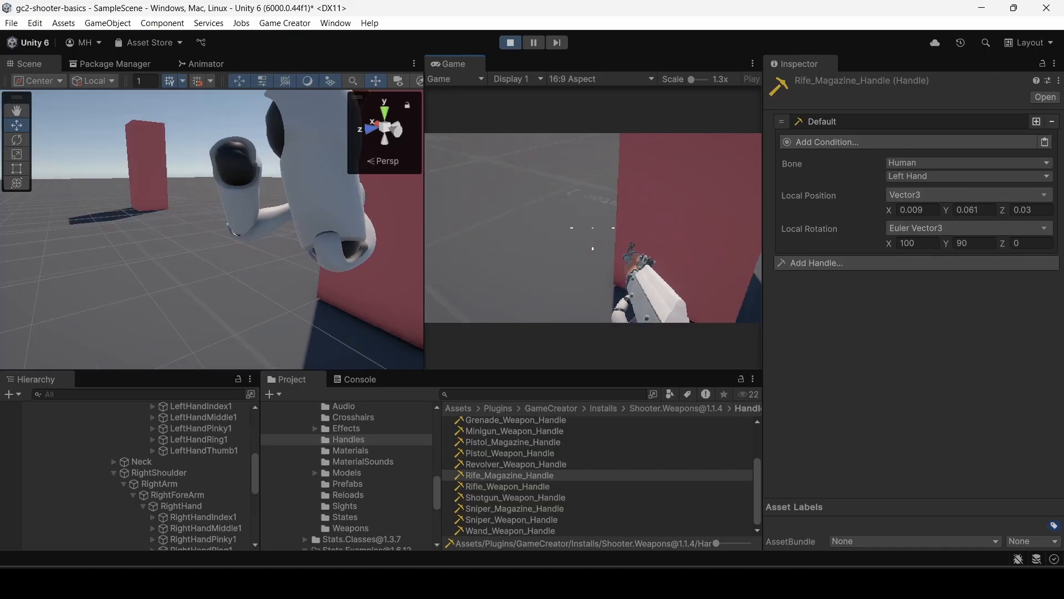
key("r")
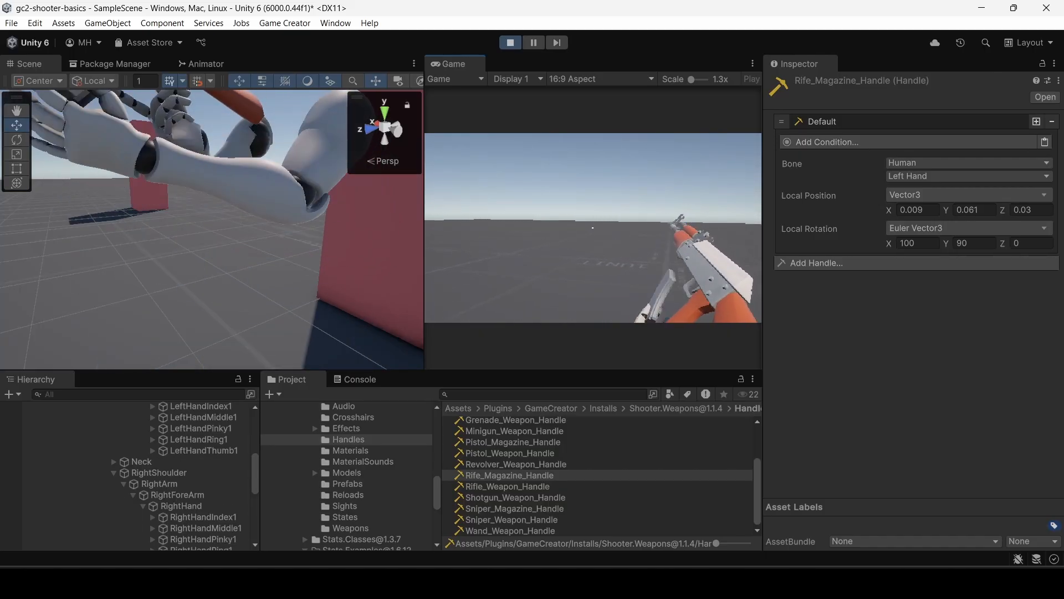
right_click(593, 227)
left_click(593, 228)
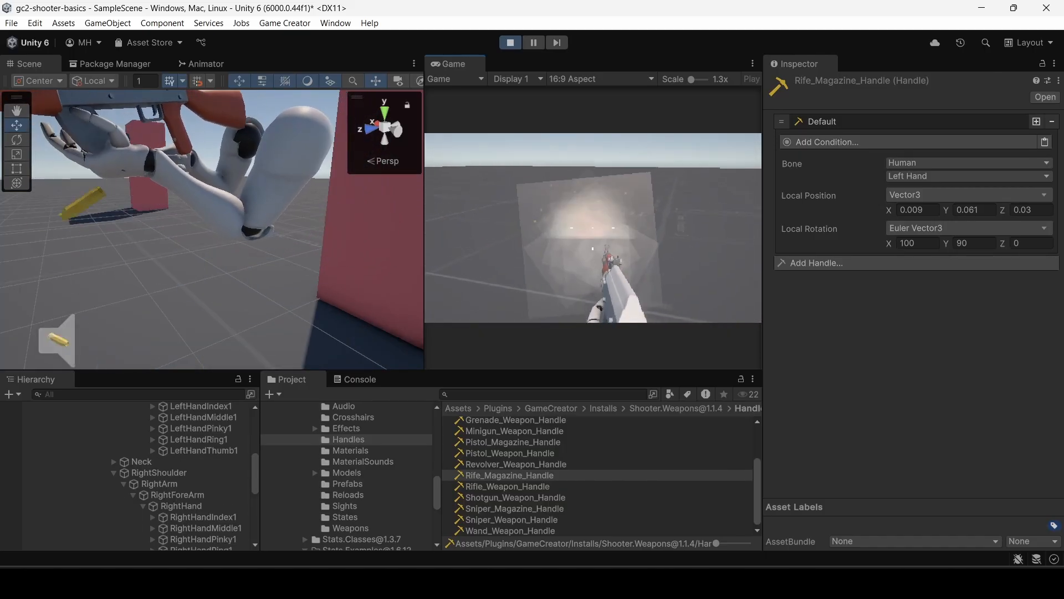
key("r")
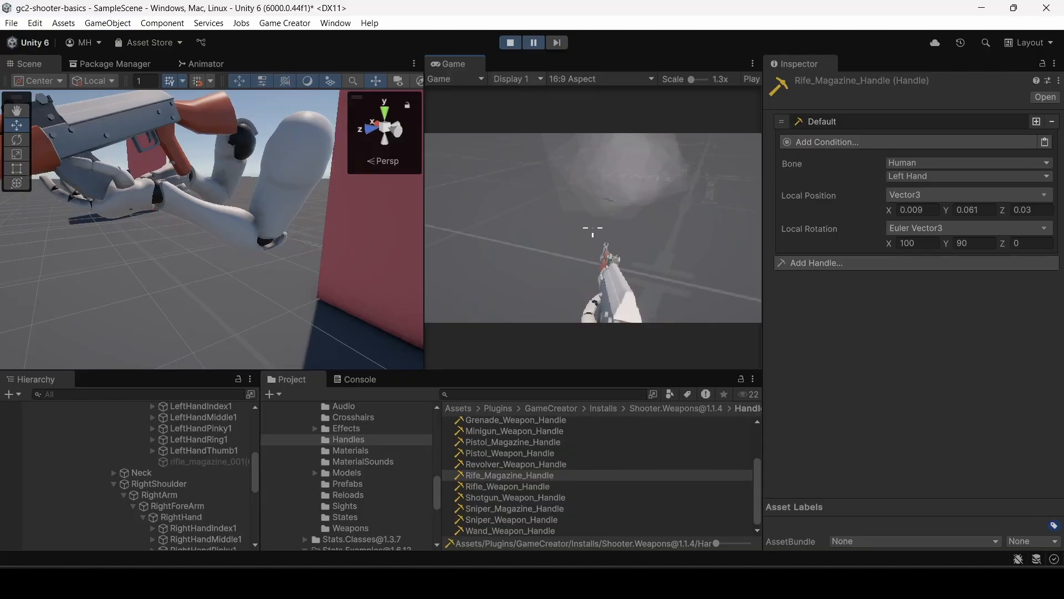
Advance the paused reload frame by frame, examining the magazine and hands around the rifle, and resume the game.
left_click(556, 43)
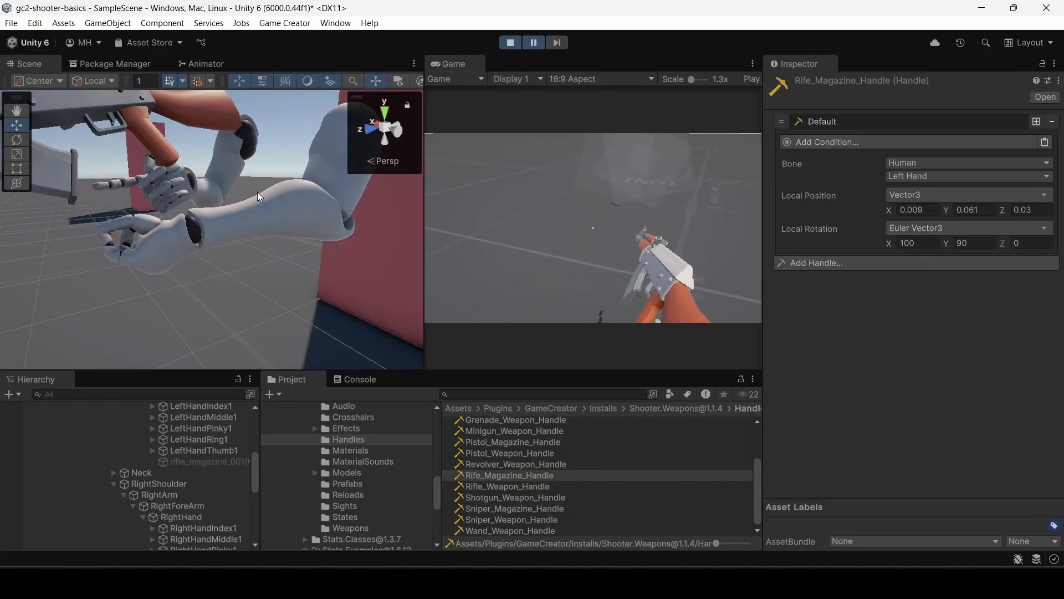
key("s")
right_click_drag(238, 195, 150, 201)
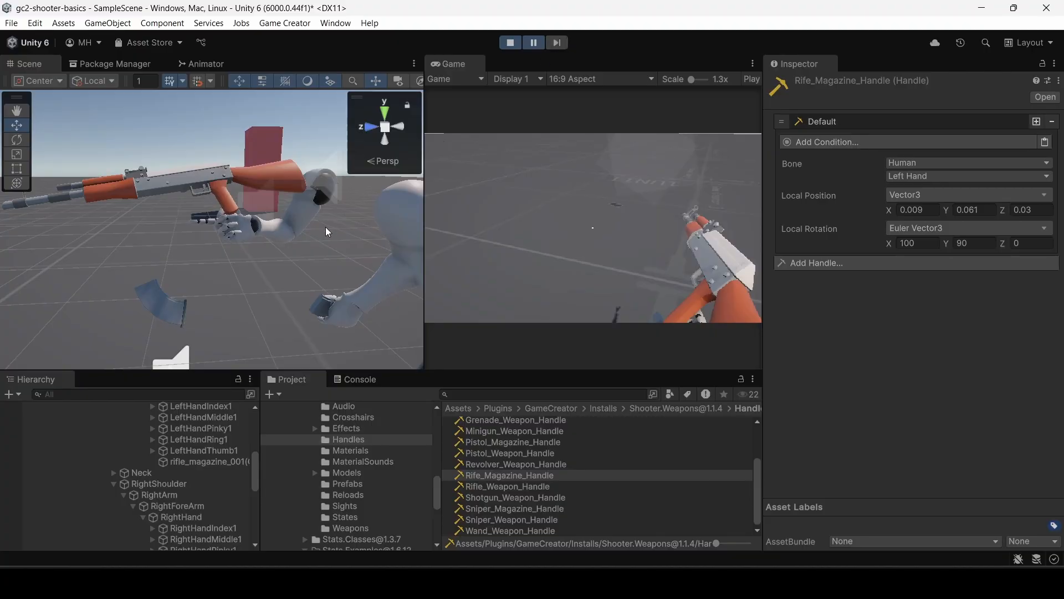
right_click_drag(327, 232, 200, 223)
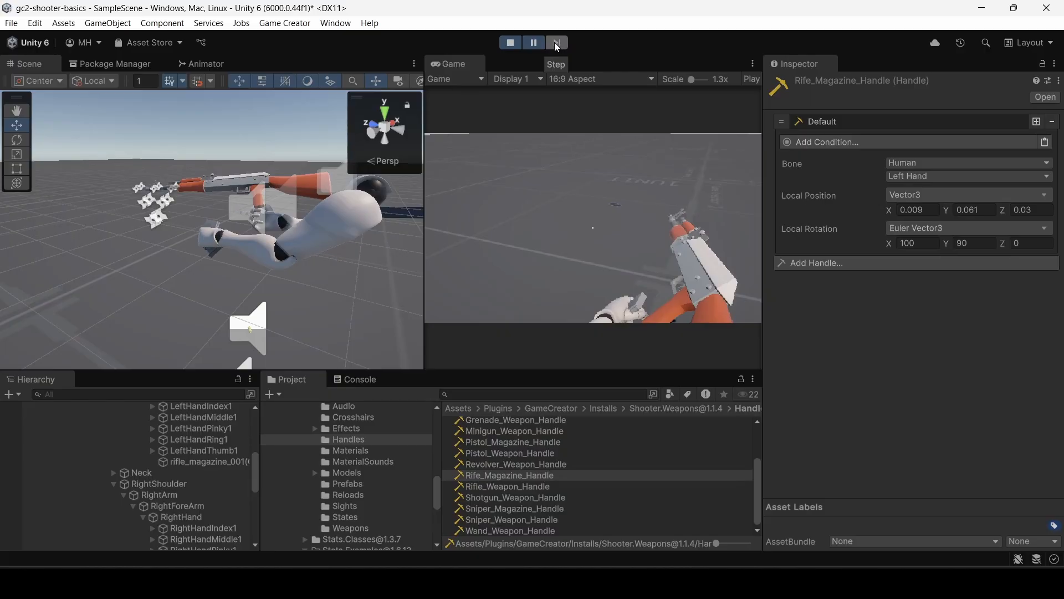
right_click_drag(282, 150, 263, 219)
key("w")
key("a")
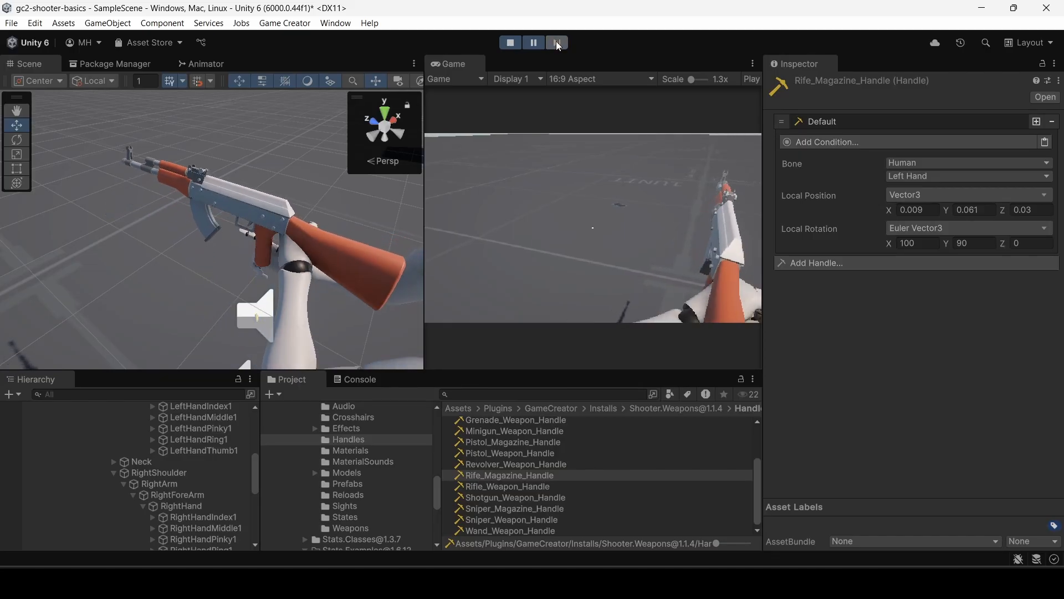
left_click(557, 43)
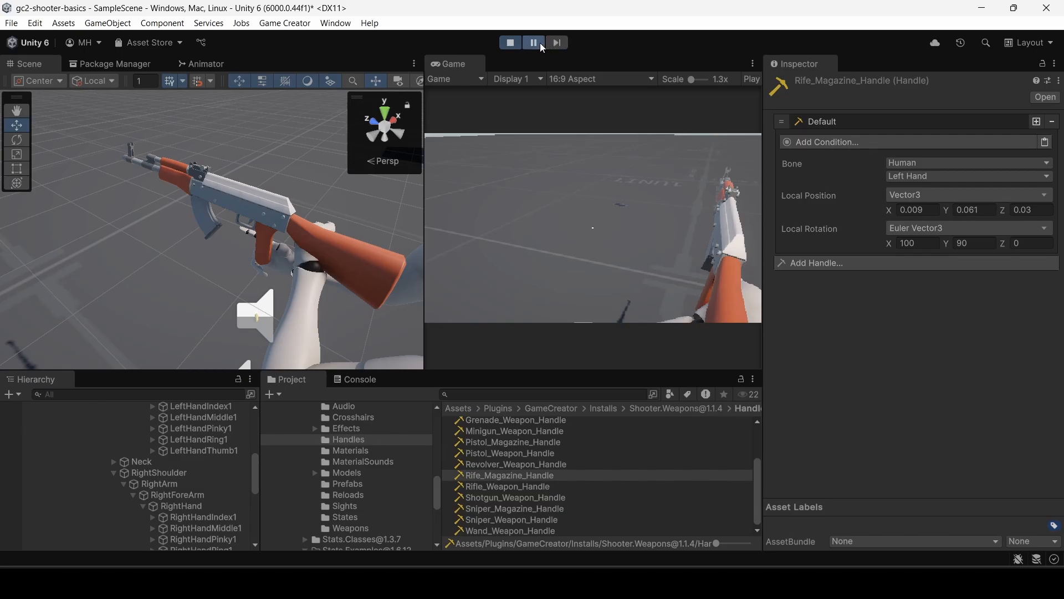
left_click(539, 42)
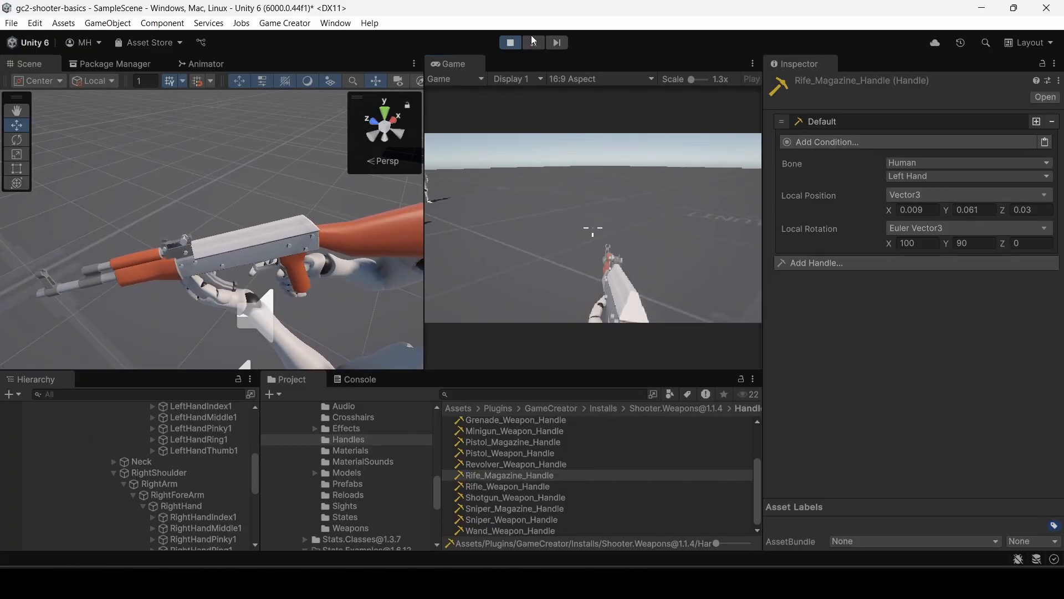
Select the rifle_001 clone in the right hand and rotate it slightly to line up with the grip.
left_click(287, 242)
left_click(285, 247)
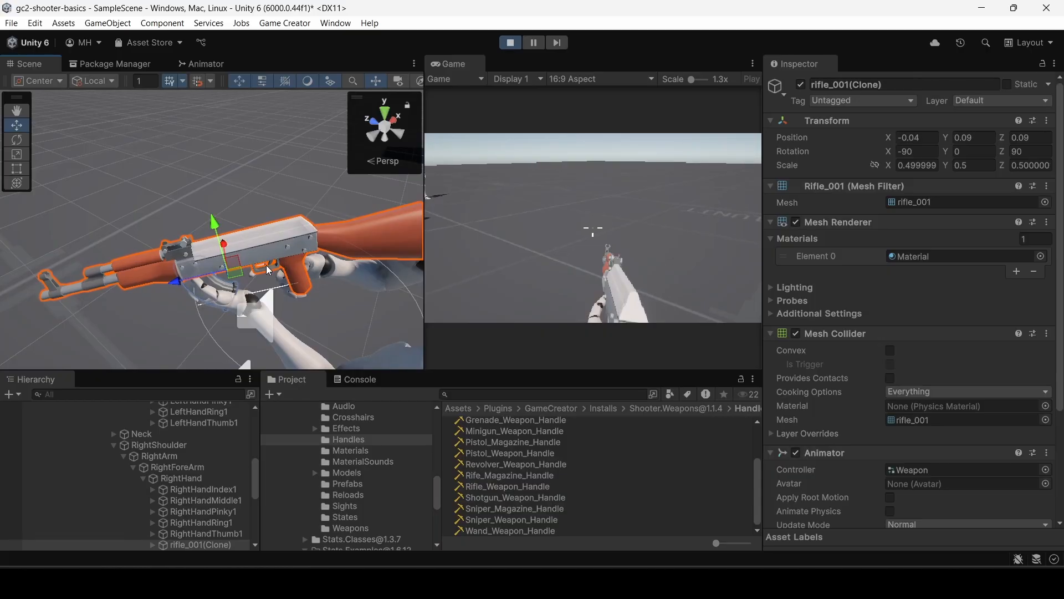
key("e")
left_click_drag(256, 300, 243, 280)
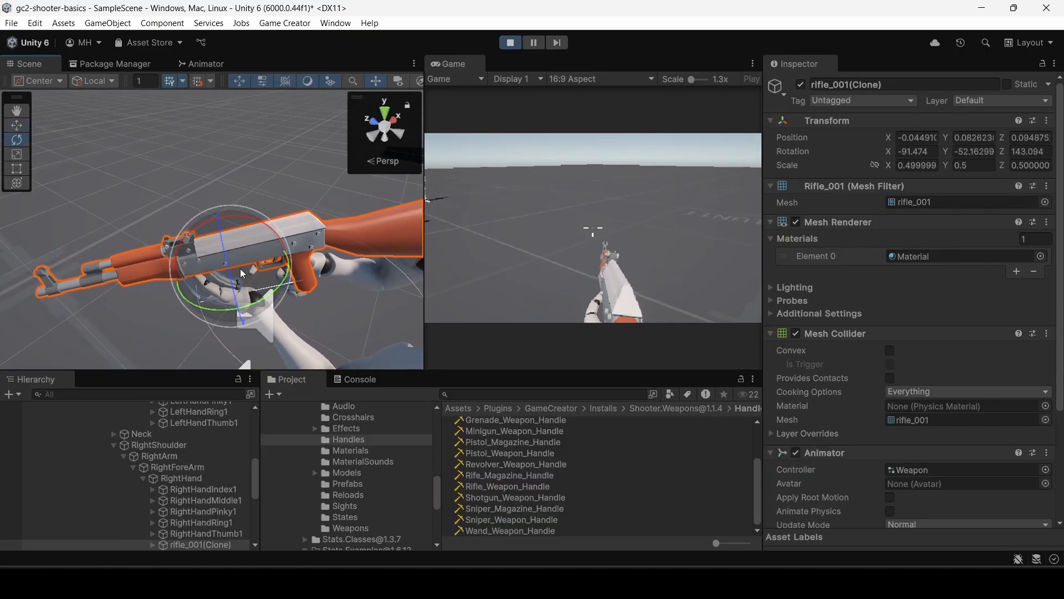
Move the rifle clone so its grip sits in the right hand, at about Y 0.08, Z 0.018.
key("w")
left_click_drag(220, 227, 229, 233)
right_click_drag(235, 303, 592, 216)
key("d")
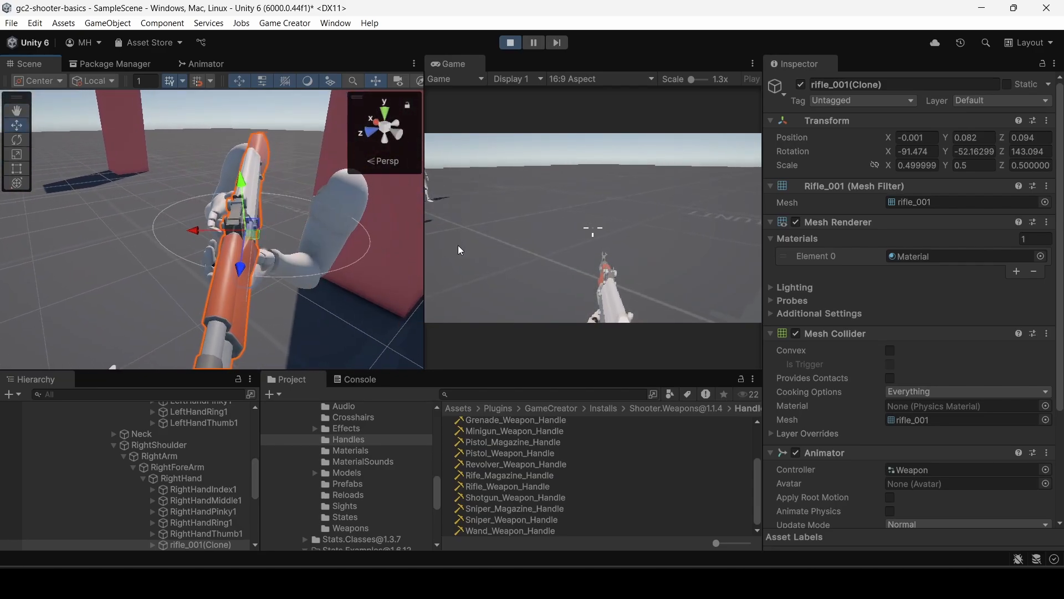
left_click_drag(203, 236, 159, 226)
key("d")
right_click_drag(181, 215, 972, 206)
key("s")
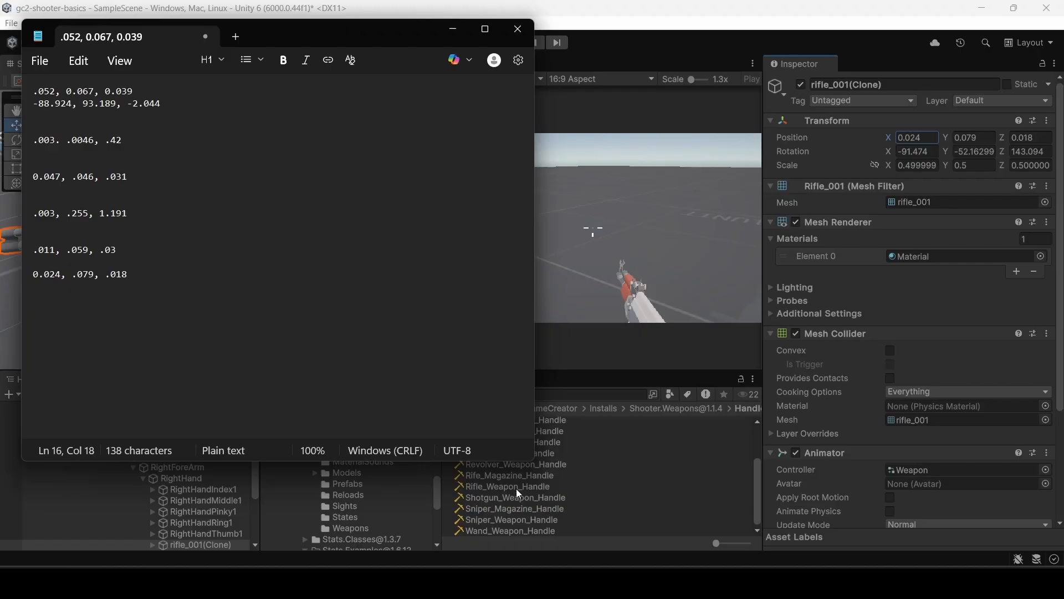
Set the local position of Rifle_Weapon_Handle to X 0.024, Y 0.079, Z 0.018 and exit play mode.
left_click(516, 488)
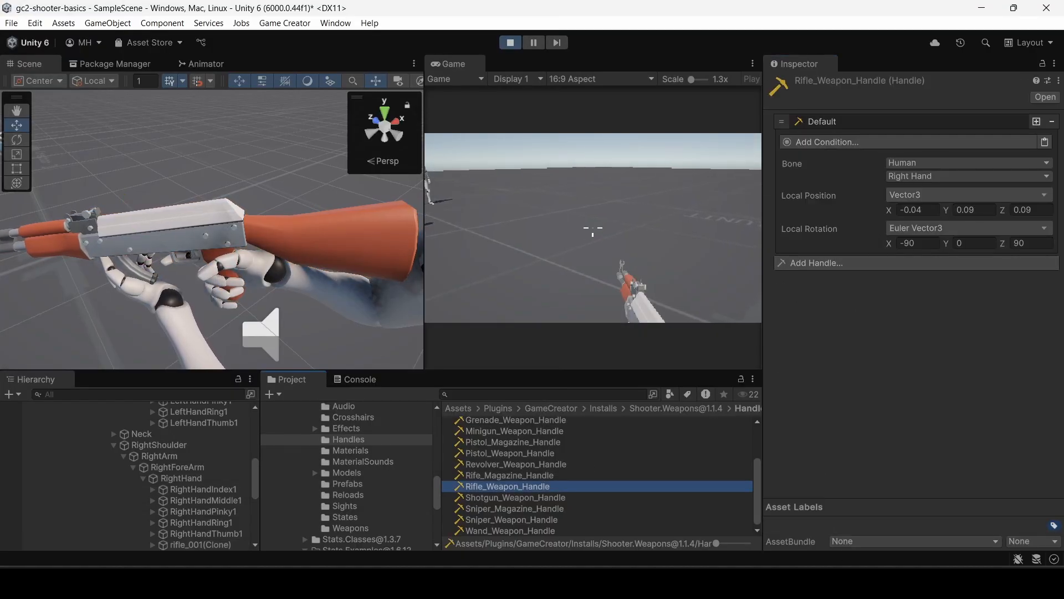
key("alt+Tab")
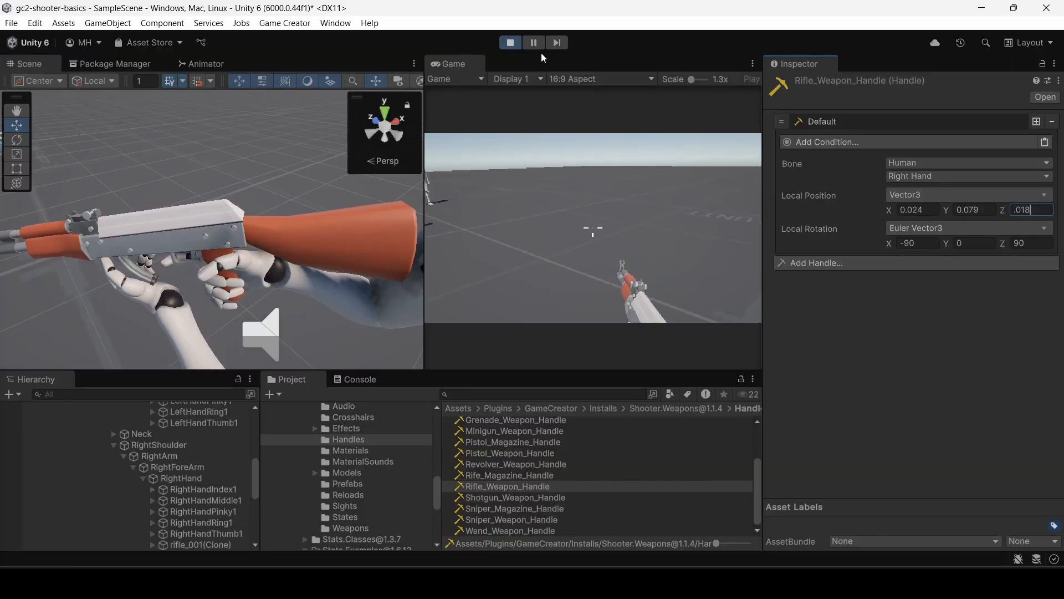
left_click(509, 45)
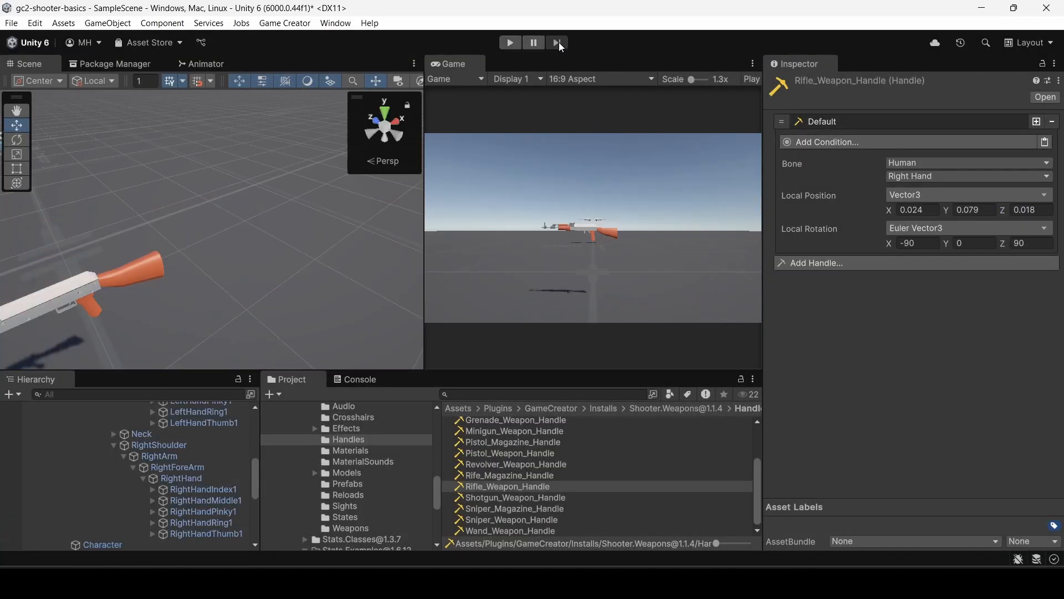
Run the scene, equip the rifle at its pickup and pause to inspect how it sits in the hands.
left_click(510, 43)
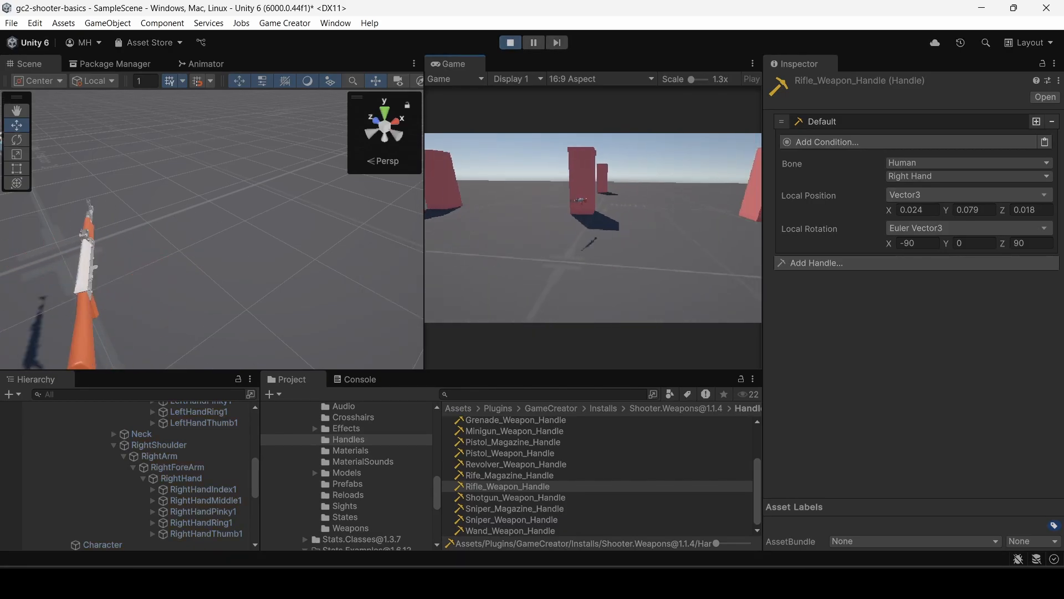
key("w")
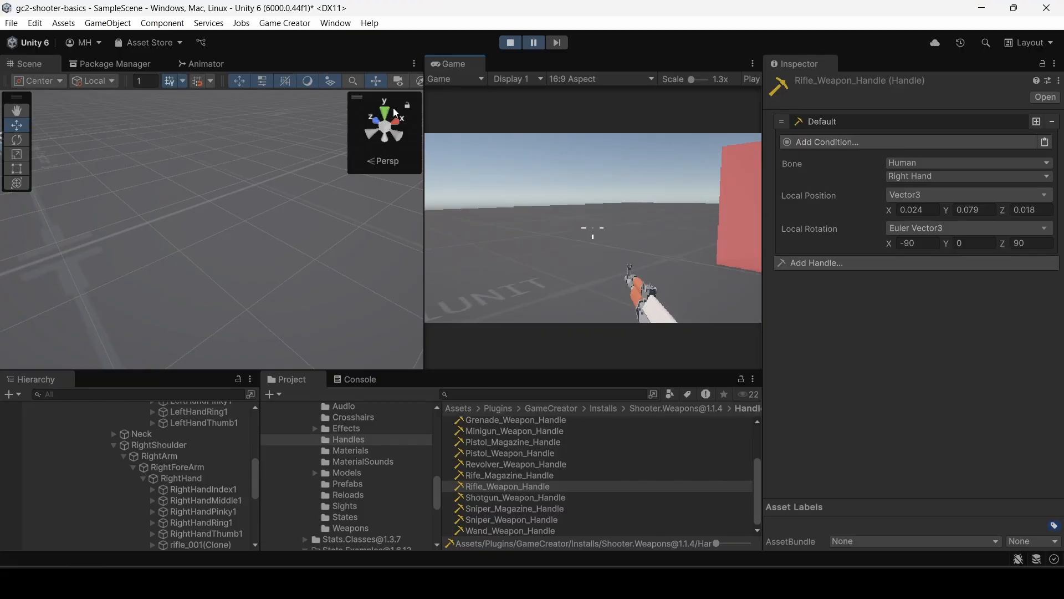
right_click_drag(306, 193, 742, 81)
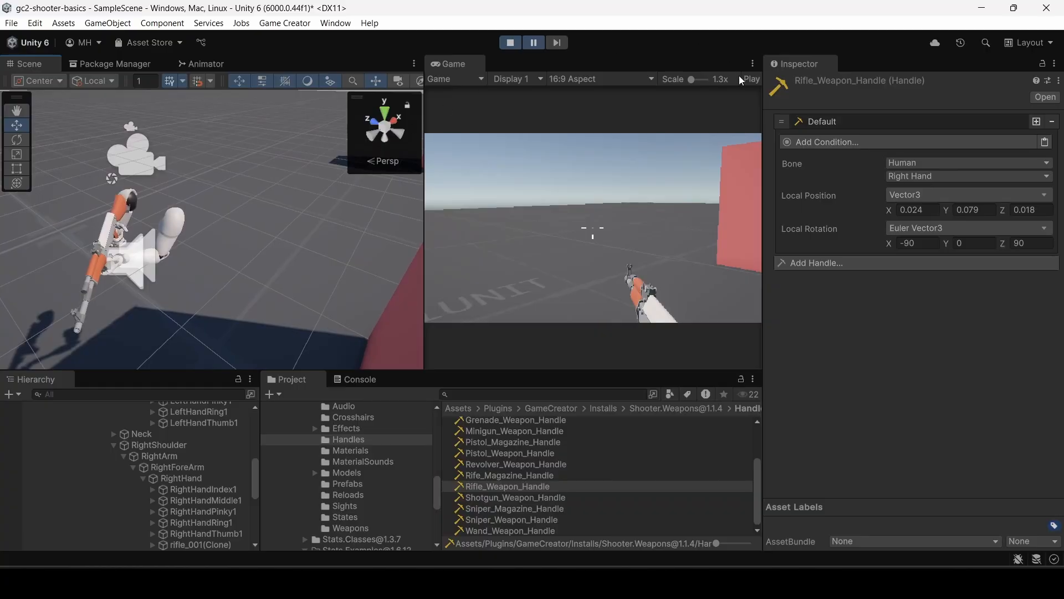
Reduce the 3D icon size in the Scene view's gizmo settings so the icons do not cover the rifle.
scroll(305, 81, "right", 5)
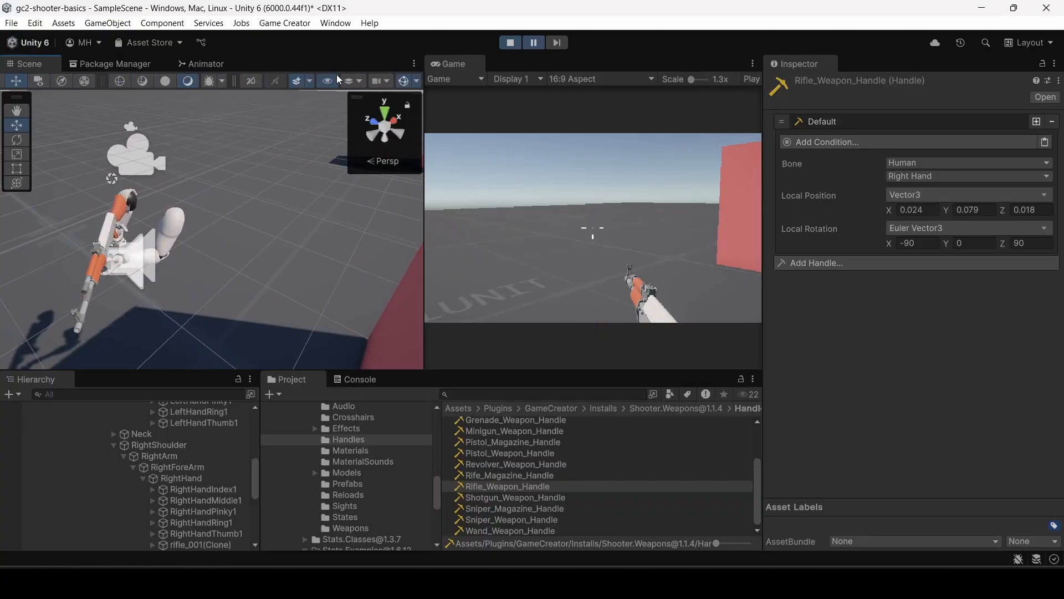
left_click(405, 82)
left_click(404, 81)
left_click(416, 81)
left_click_drag(576, 25, 561, 23)
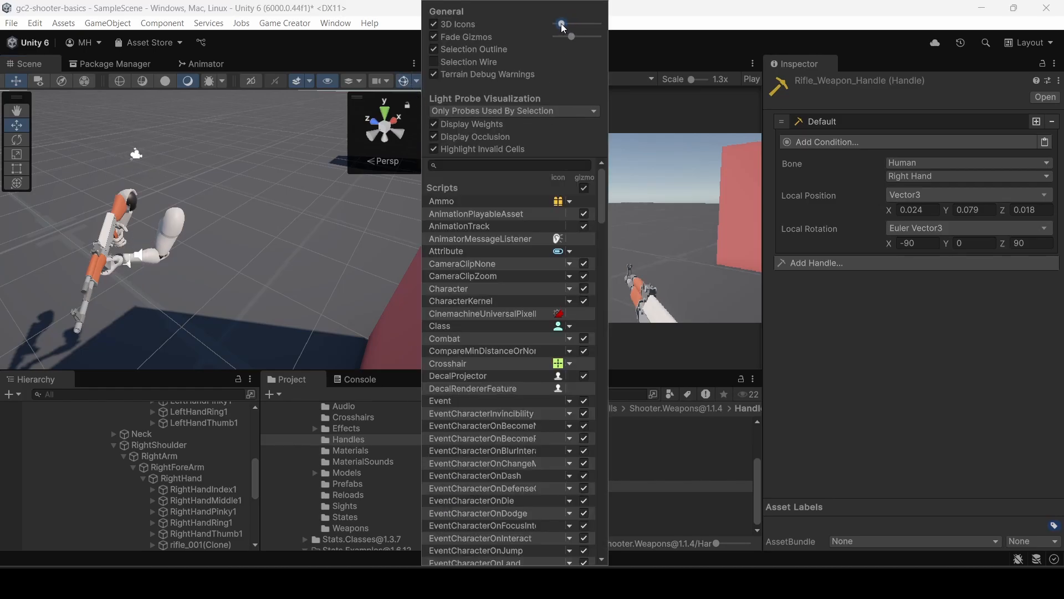
left_click(416, 83)
left_click_drag(274, 197, 949, 144, "alt")
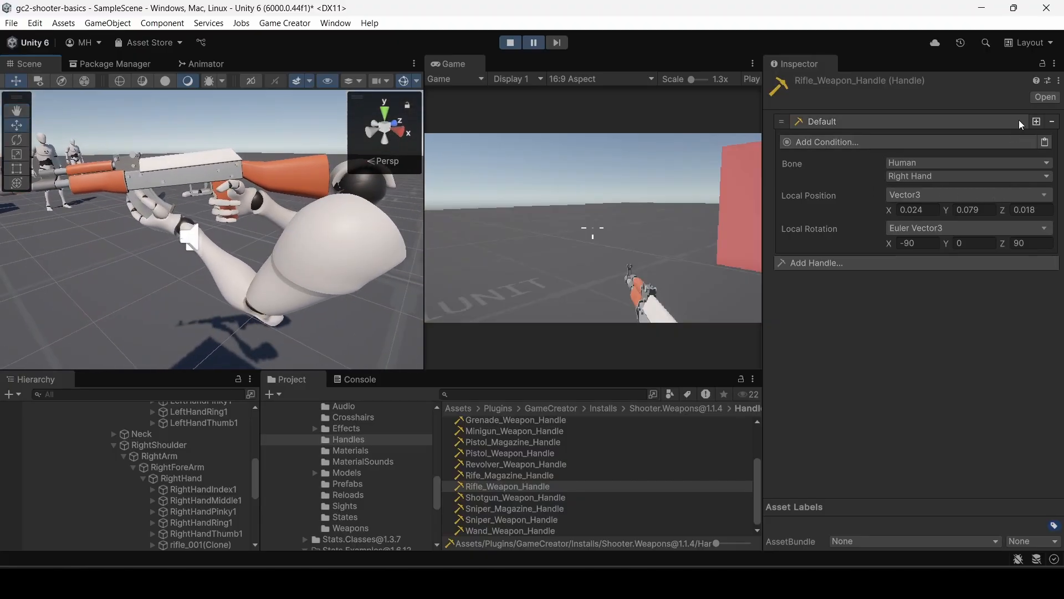
Resume the game, fire the rifle and start a reload, pausing as the reload begins.
left_click(555, 43)
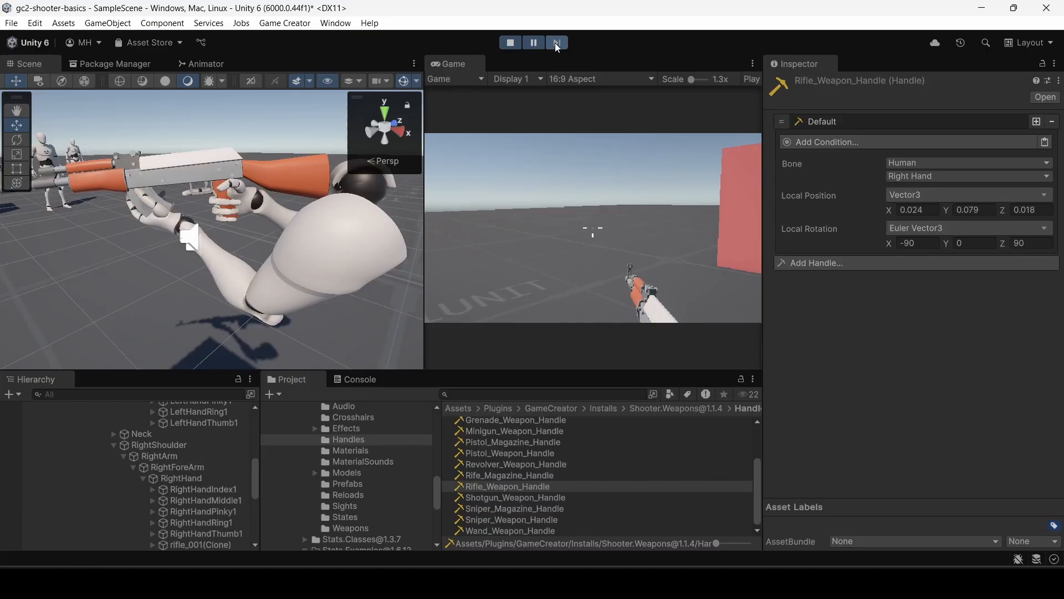
left_click(536, 42)
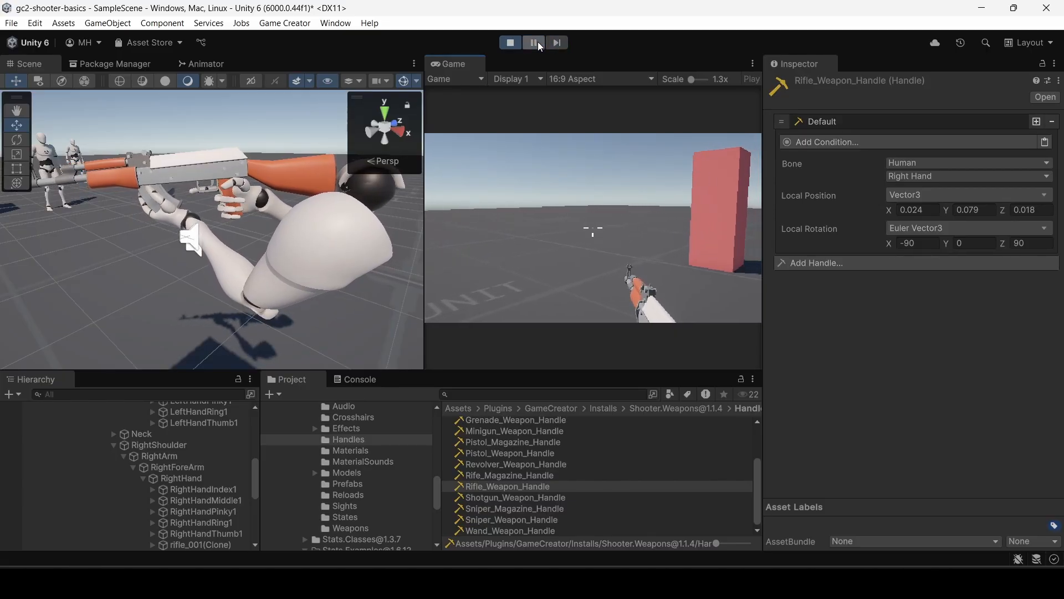
left_click(536, 121)
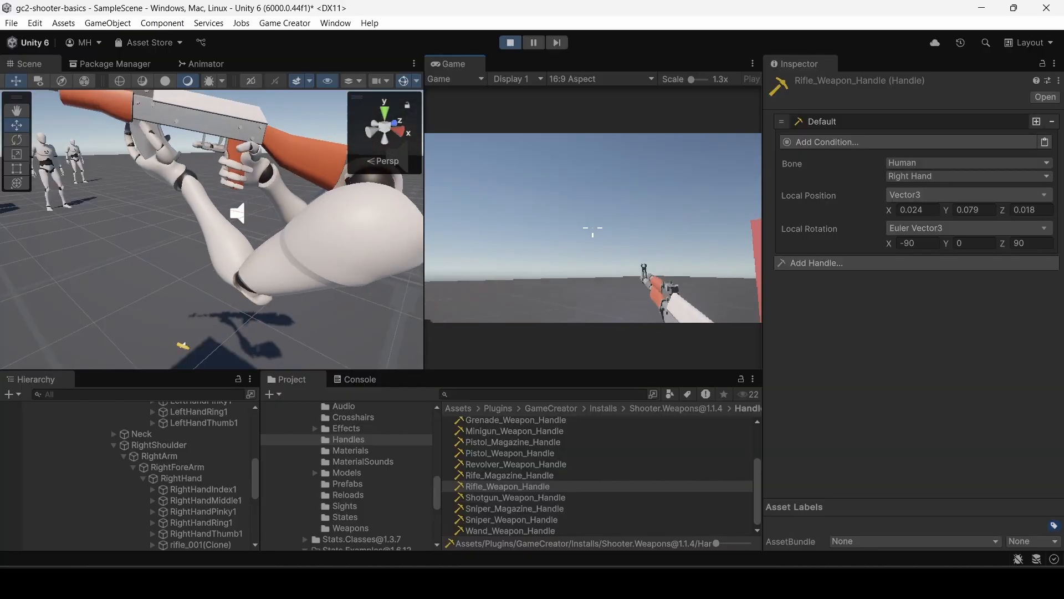
key("ctrl+shift+p")
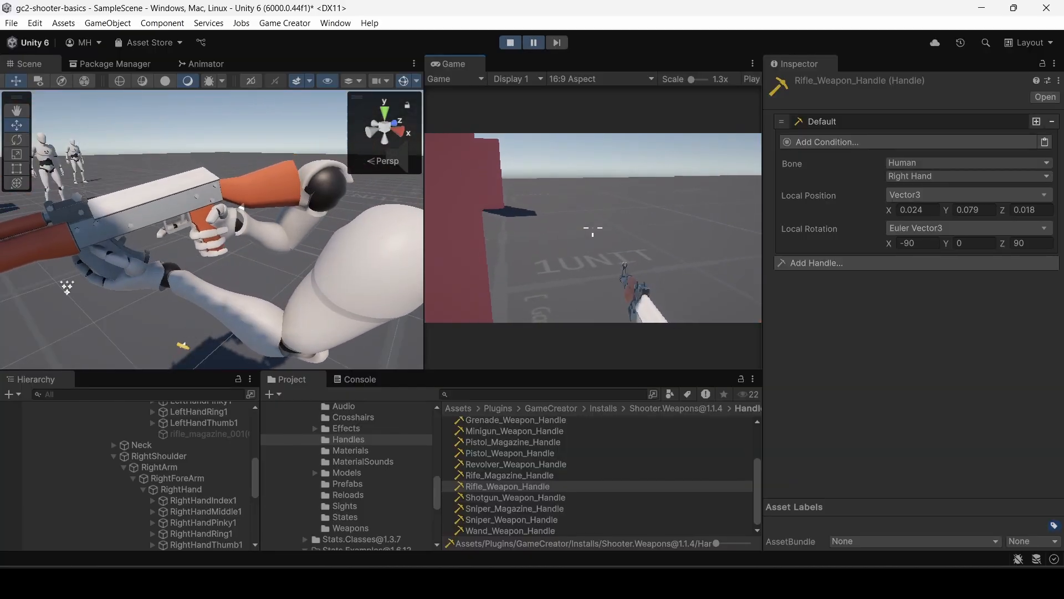
Advance the paused reload frame by frame to inspect the old magazine's drop and the new magazine in the left hand.
left_click(553, 46)
left_click(553, 45)
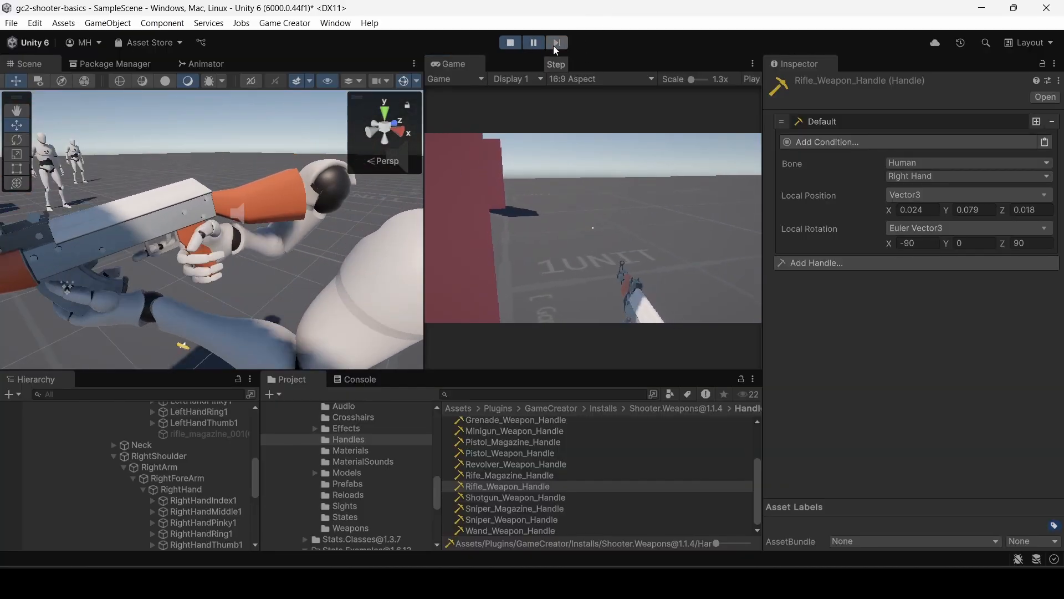
left_click(553, 45)
left_click(553, 45)
left_click(553, 46)
left_click(553, 45)
left_click(557, 45)
left_click(556, 44)
left_click(556, 45)
left_click(557, 44)
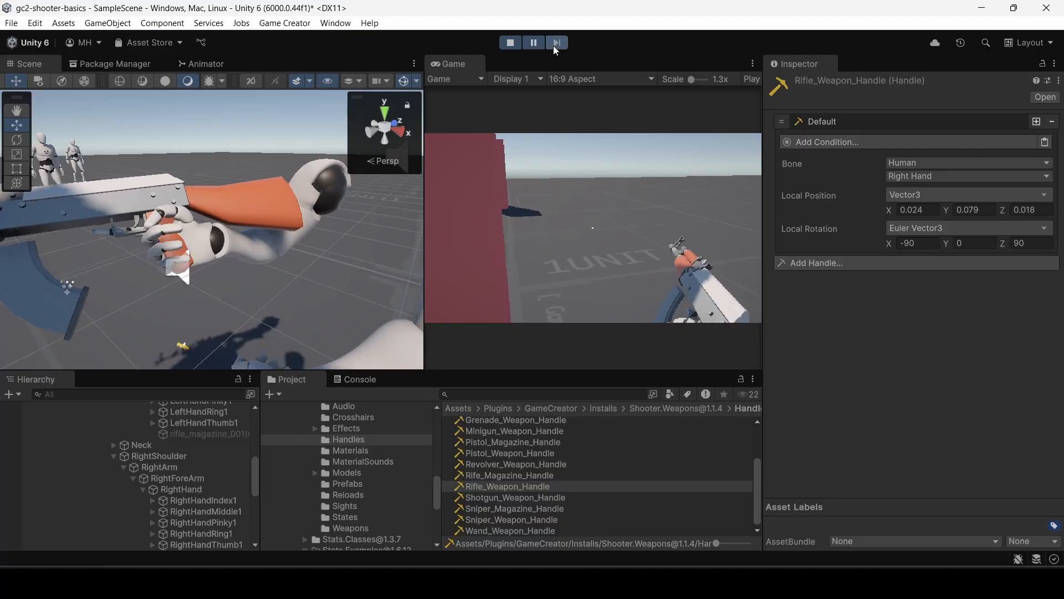
left_click(557, 45)
left_click(556, 44)
left_click(557, 44)
left_click(557, 45)
left_click(554, 45)
left_click(553, 44)
left_click(554, 44)
left_click(554, 44)
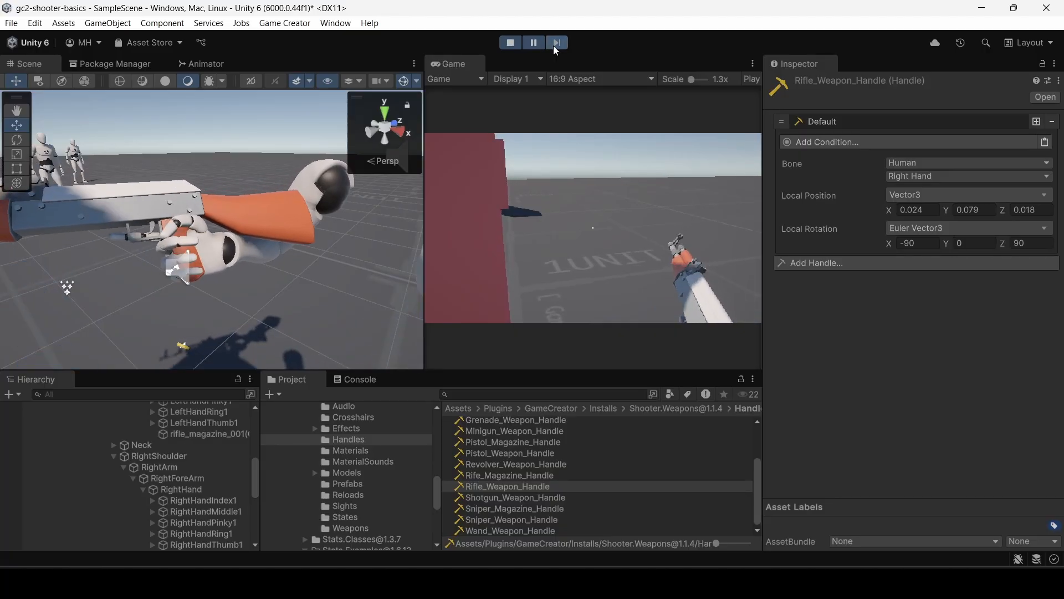
left_click(554, 44)
left_click(553, 45)
left_click(554, 44)
left_click(554, 44)
left_click(553, 46)
left_click(553, 46)
left_click(554, 46)
left_click(553, 46)
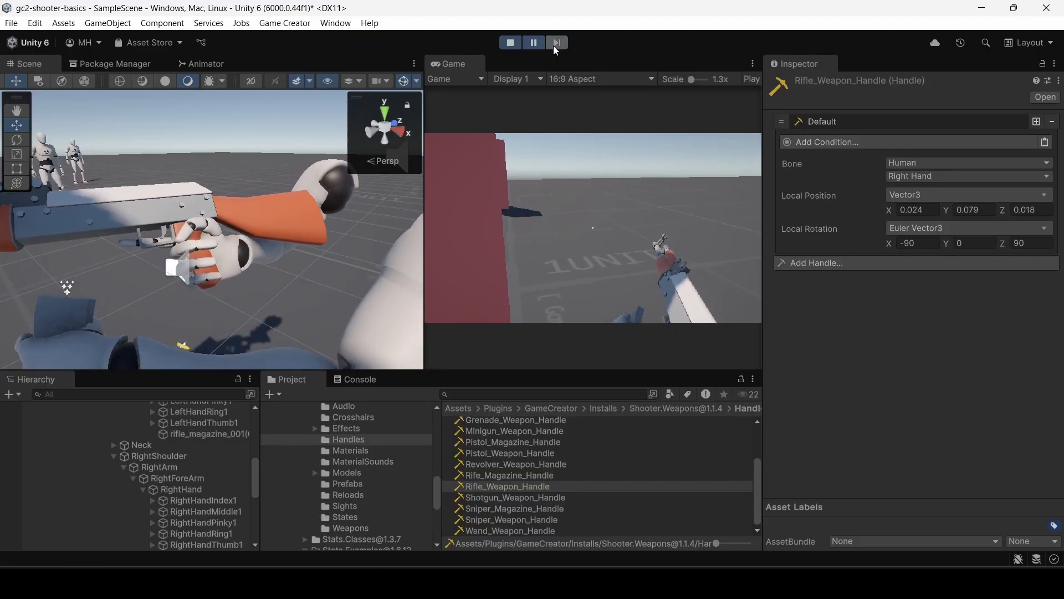
left_click(553, 46)
left_click(553, 46)
left_click(553, 46)
left_click(553, 46)
left_click(553, 45)
left_click(553, 46)
left_click(554, 46)
left_click(553, 45)
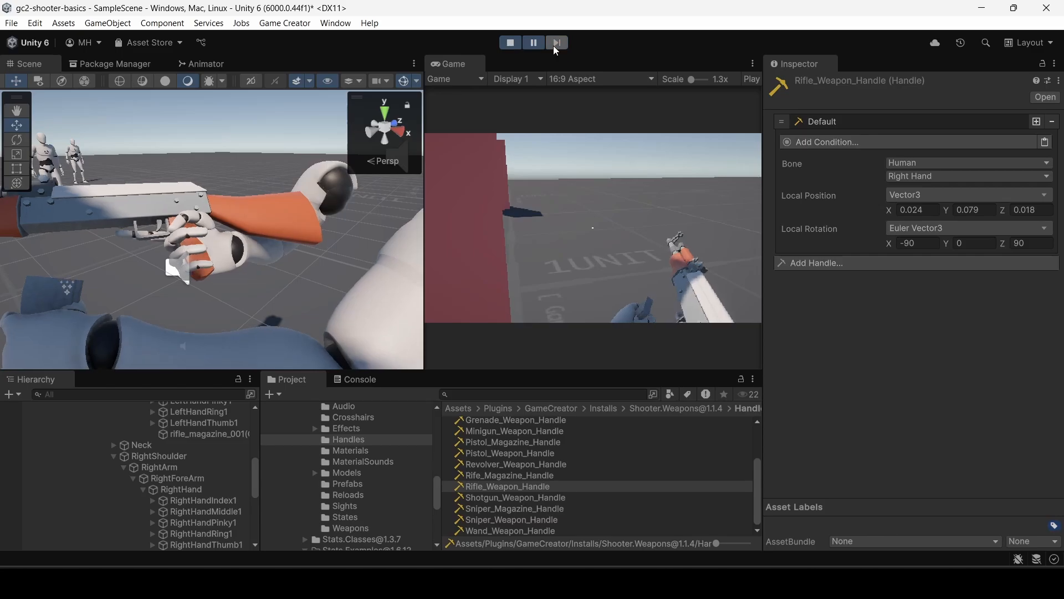
left_click(553, 45)
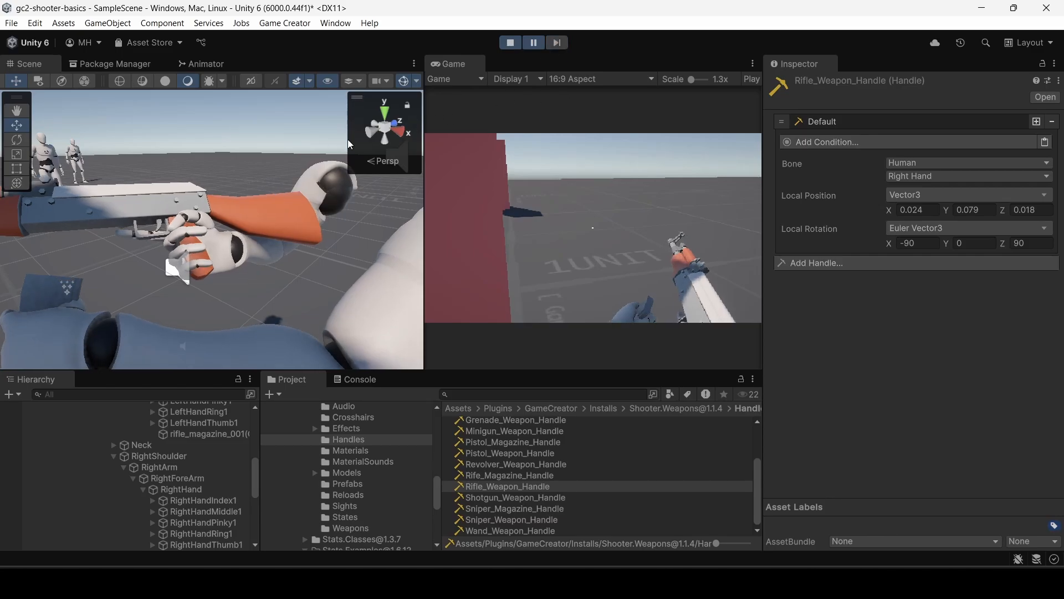
Continue through the reload frame by frame from a wider view of the rifle to inspect how the new magazine is inserted.
right_click_drag(303, 146, 183, 178)
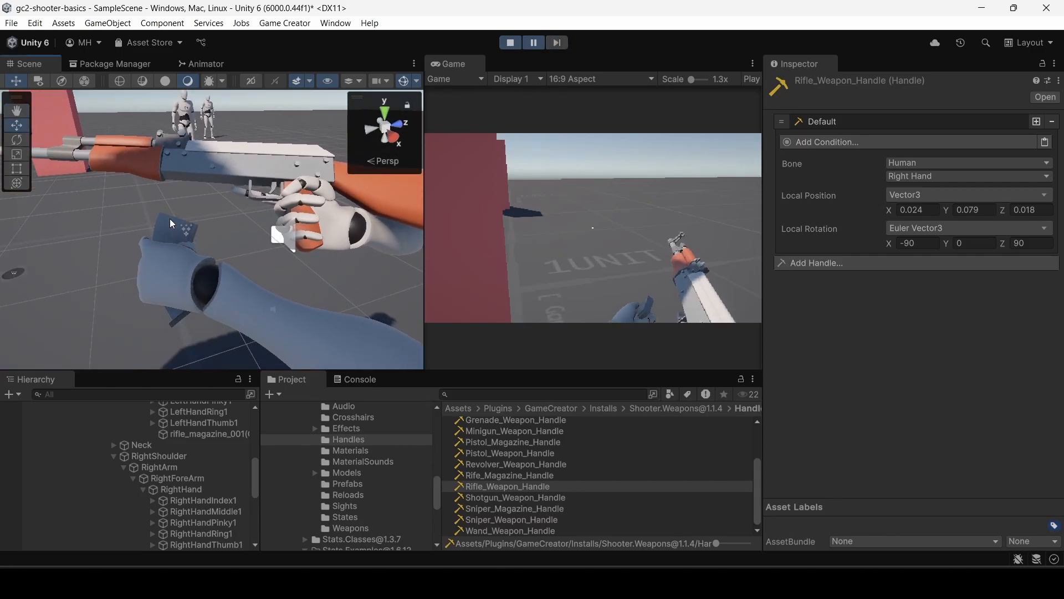
left_click(556, 45)
left_click(556, 45)
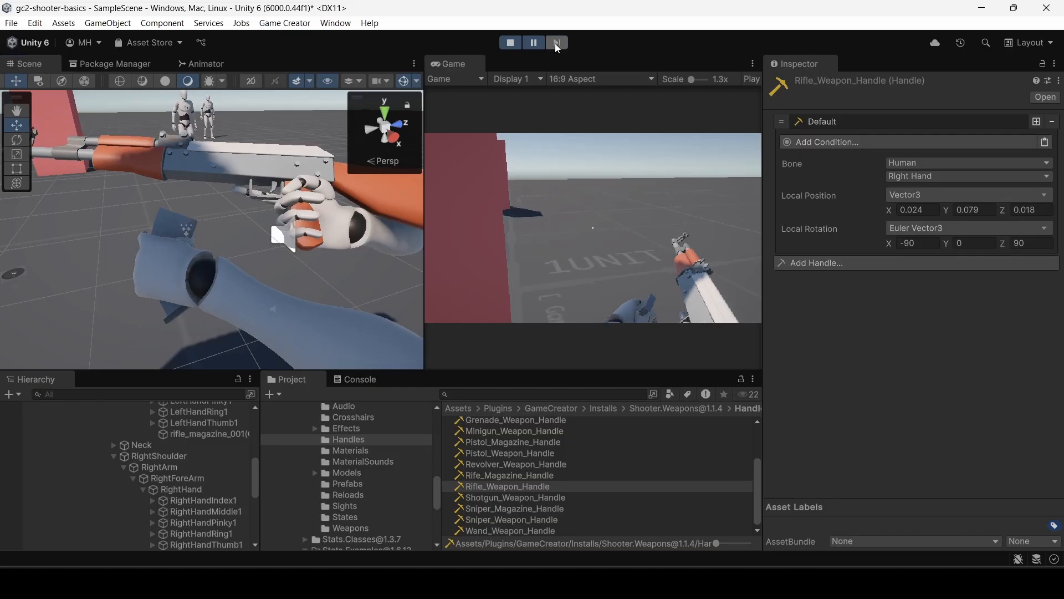
left_click(556, 45)
left_click(556, 45)
left_click(556, 46)
left_click(556, 46)
left_click(556, 46)
left_click(556, 46)
left_click(553, 44)
left_click(554, 44)
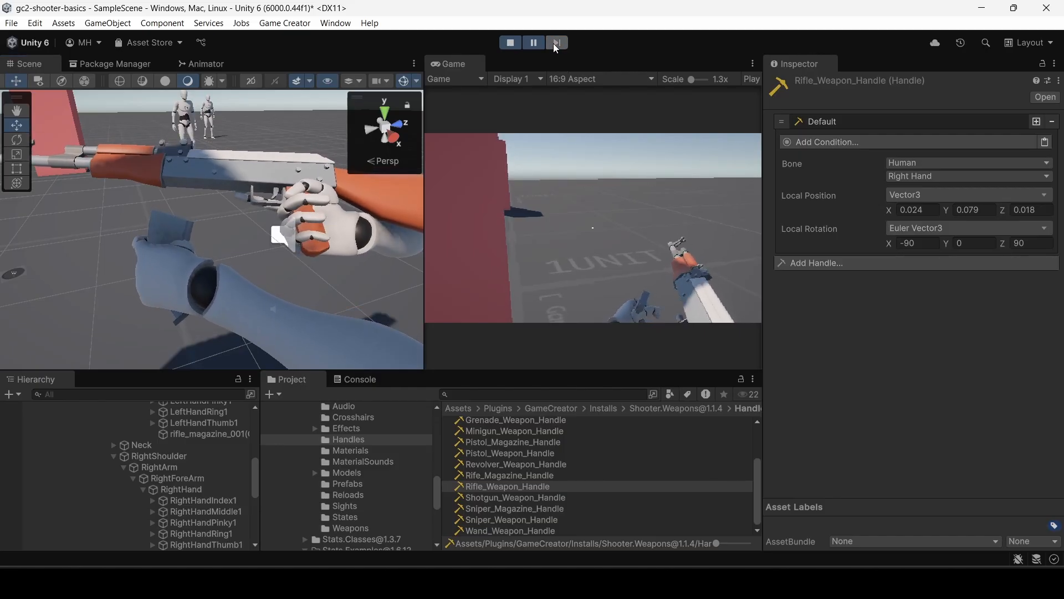
left_click(553, 44)
left_click(553, 43)
left_click(553, 45)
left_click(553, 44)
left_click(552, 45)
left_click(552, 44)
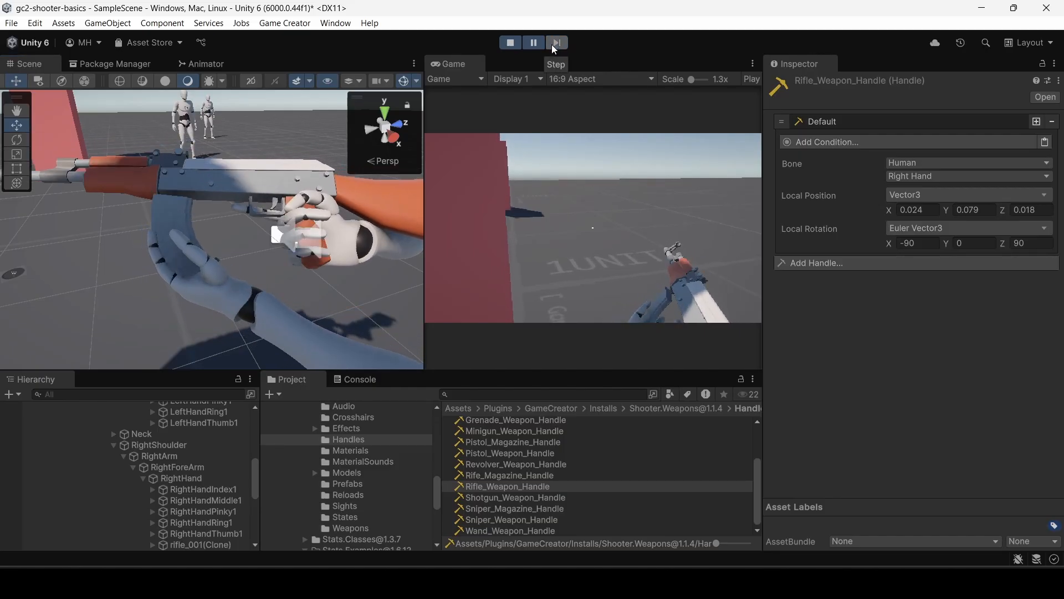
left_click(553, 44)
left_click(554, 43)
left_click(554, 42)
left_click(554, 42)
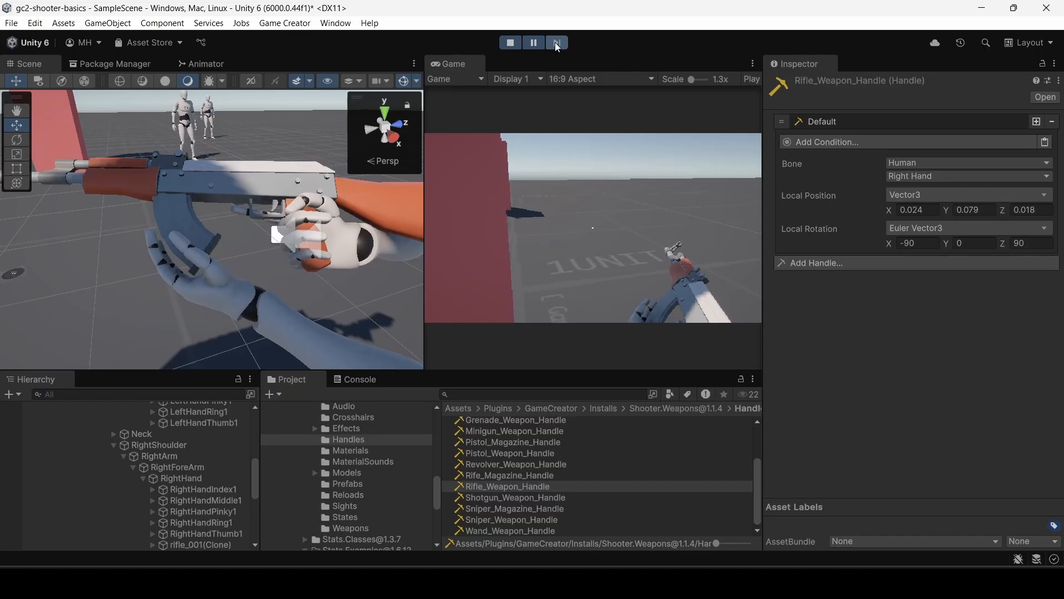
left_click(555, 42)
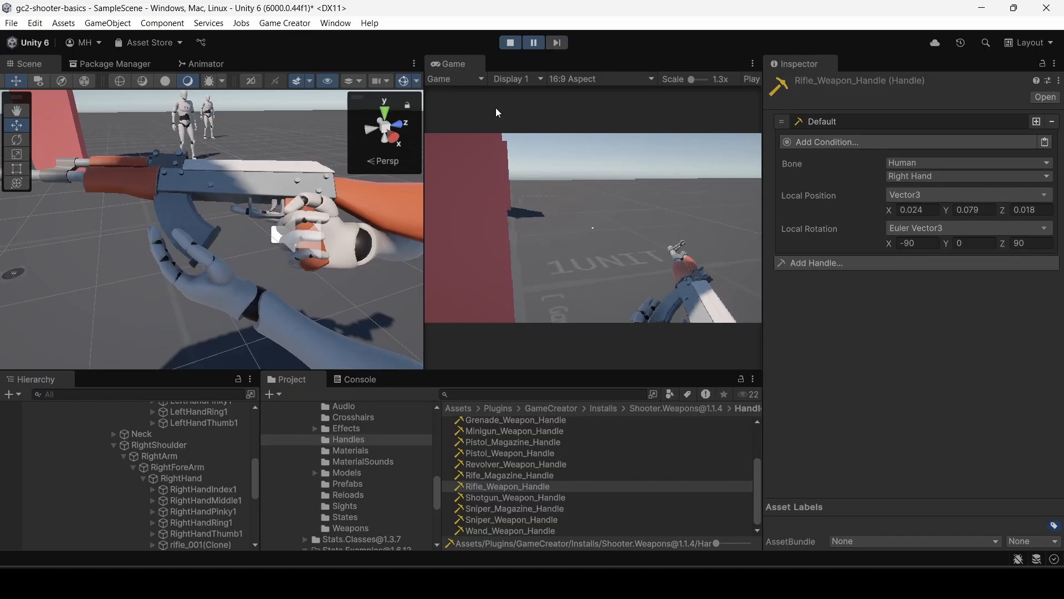
left_click(556, 42)
left_click(557, 43)
left_click(556, 42)
left_click(556, 42)
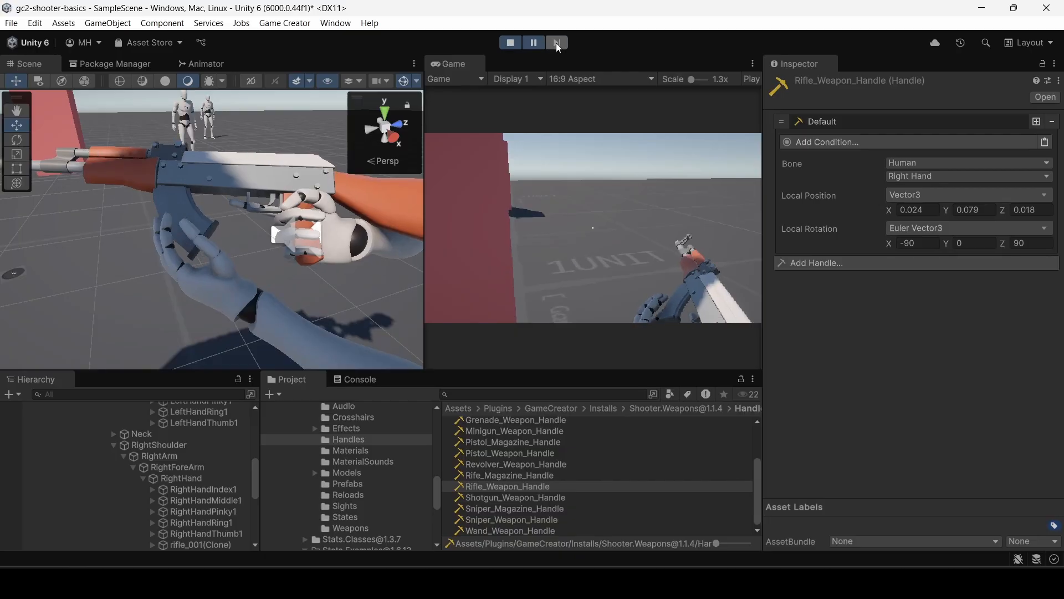
left_click(556, 42)
left_click(557, 42)
left_click(557, 43)
left_click(556, 43)
left_click(556, 43)
left_click(557, 43)
left_click(556, 43)
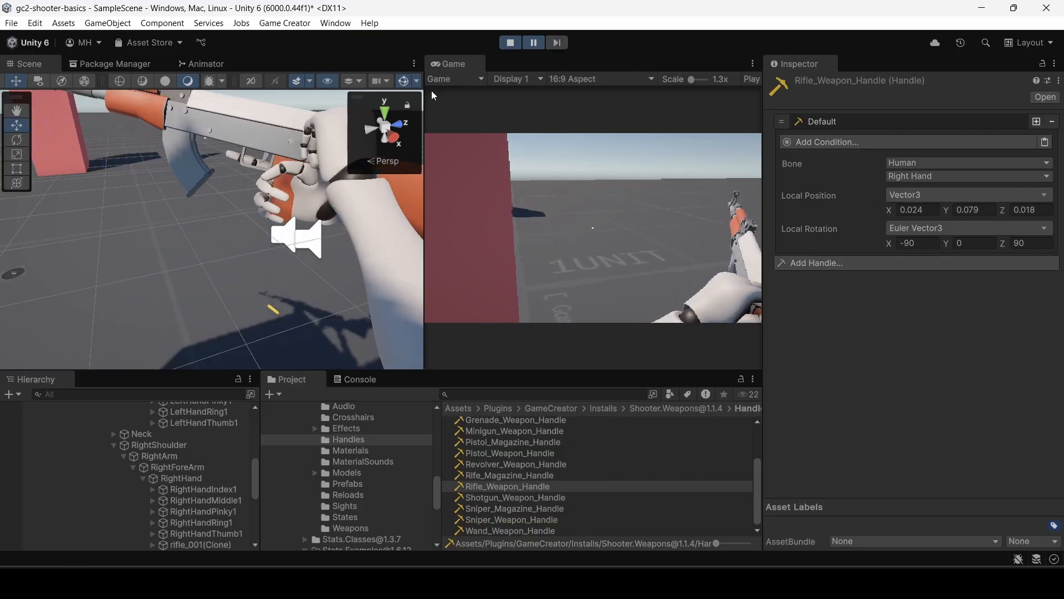
Align the inserted magazine, set Rifle_Reload's magazine local position to 0, 0.047, 0.0398 and local rotation to 0, 180, 0, and exit play mode.
left_click(179, 137)
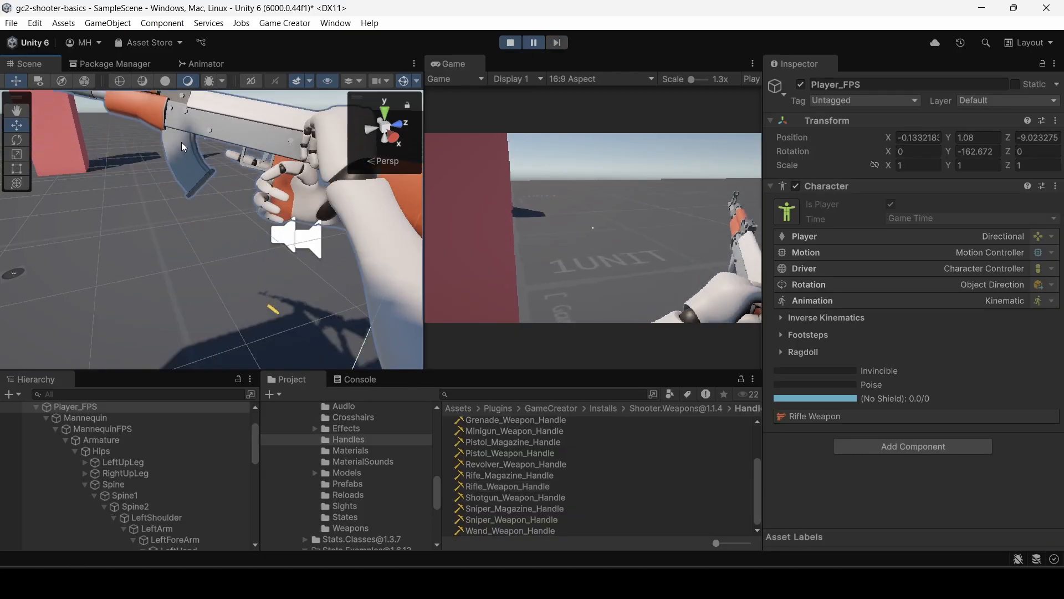
left_click(182, 147)
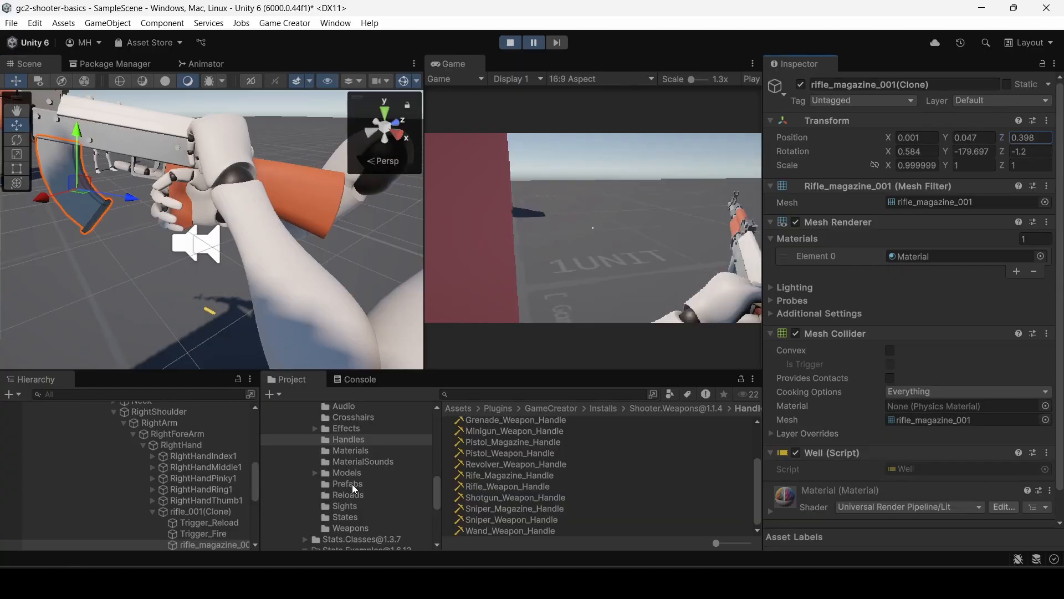
left_click(357, 493)
left_click(486, 467)
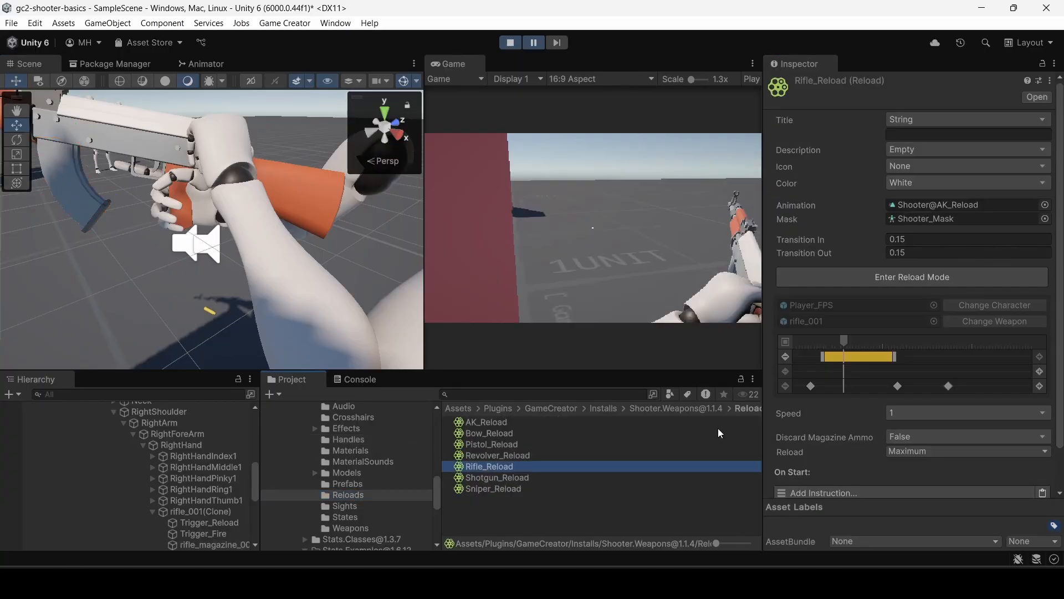
left_click(867, 306)
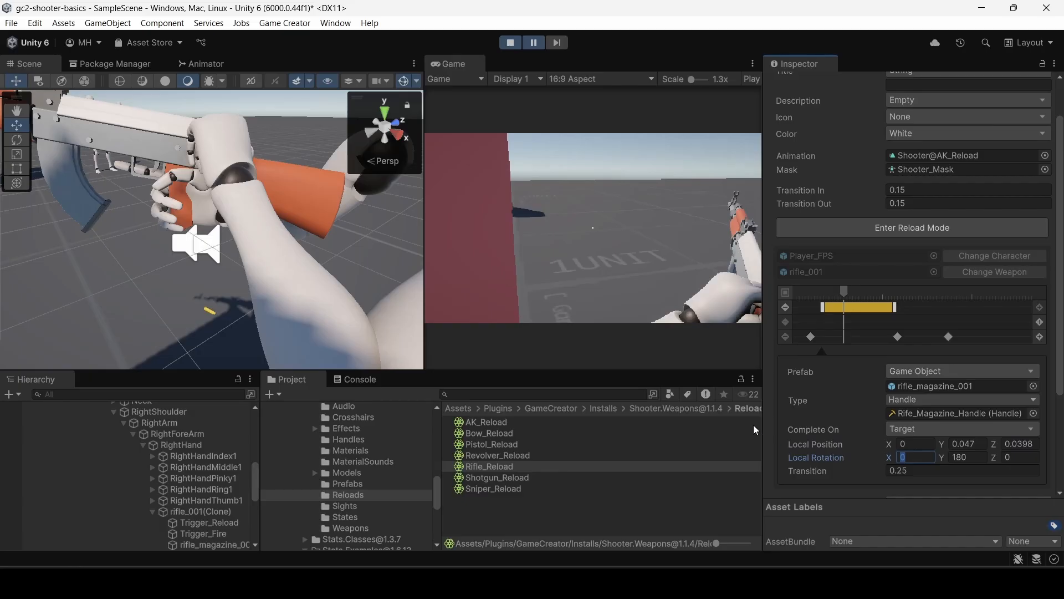
left_click(511, 43)
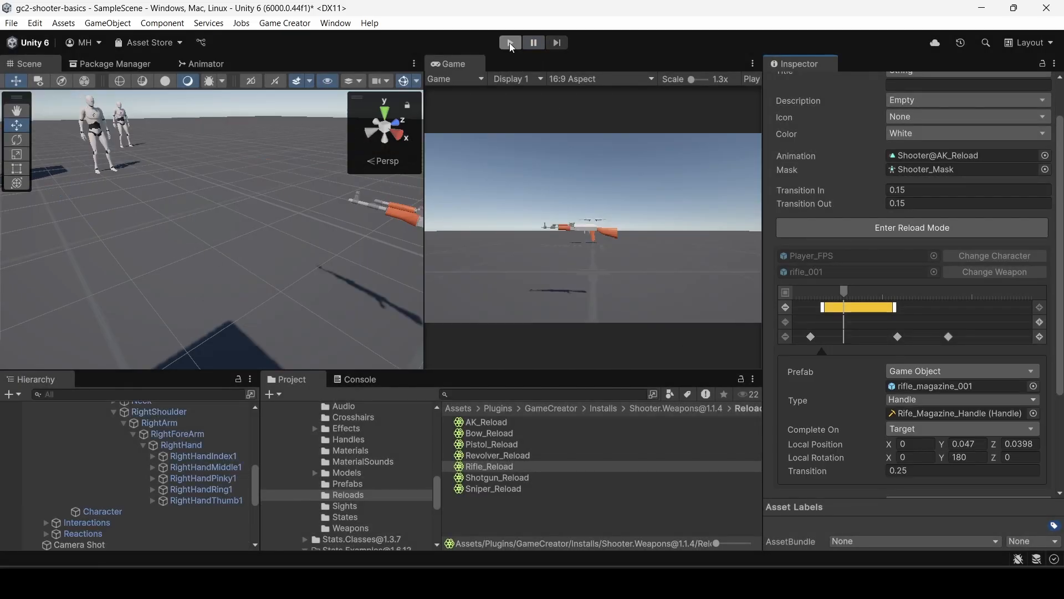
Run the scene, equip the rifle at its pickup, fire it and start a reload, pausing as the reload begins.
left_click(510, 43)
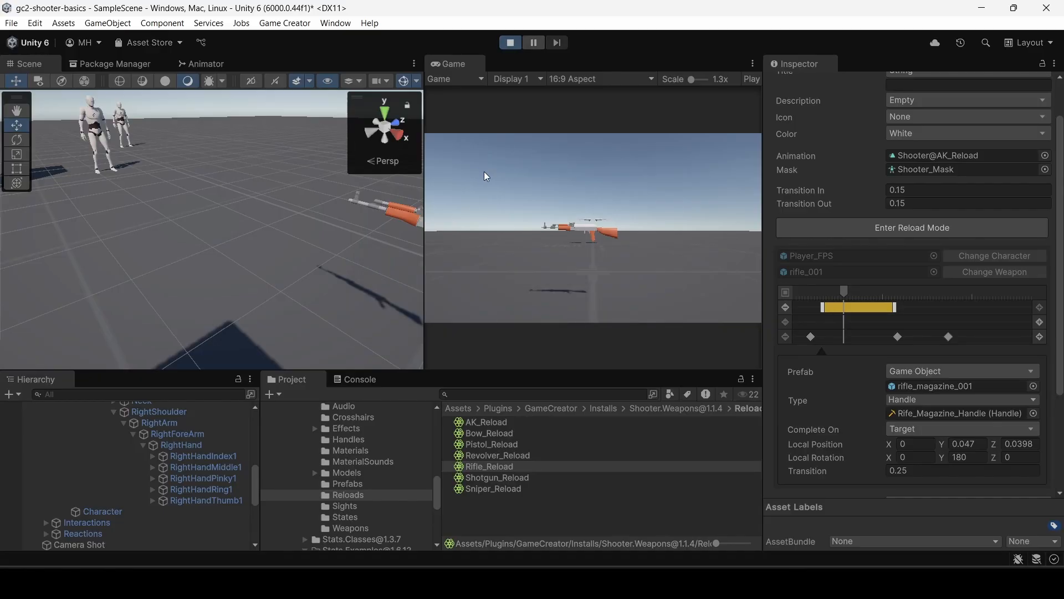
left_click(501, 175)
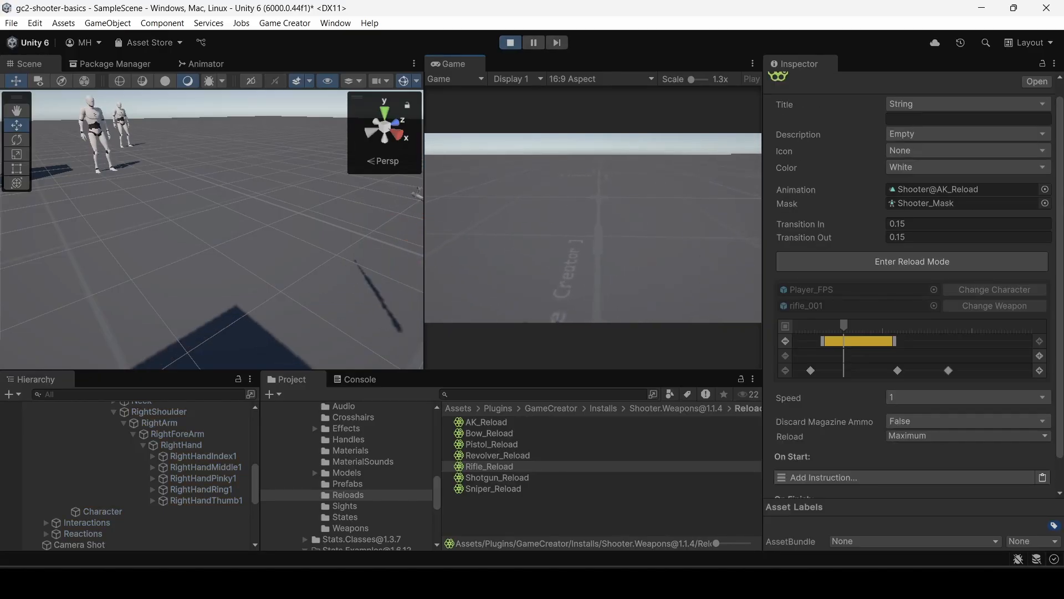
key("w")
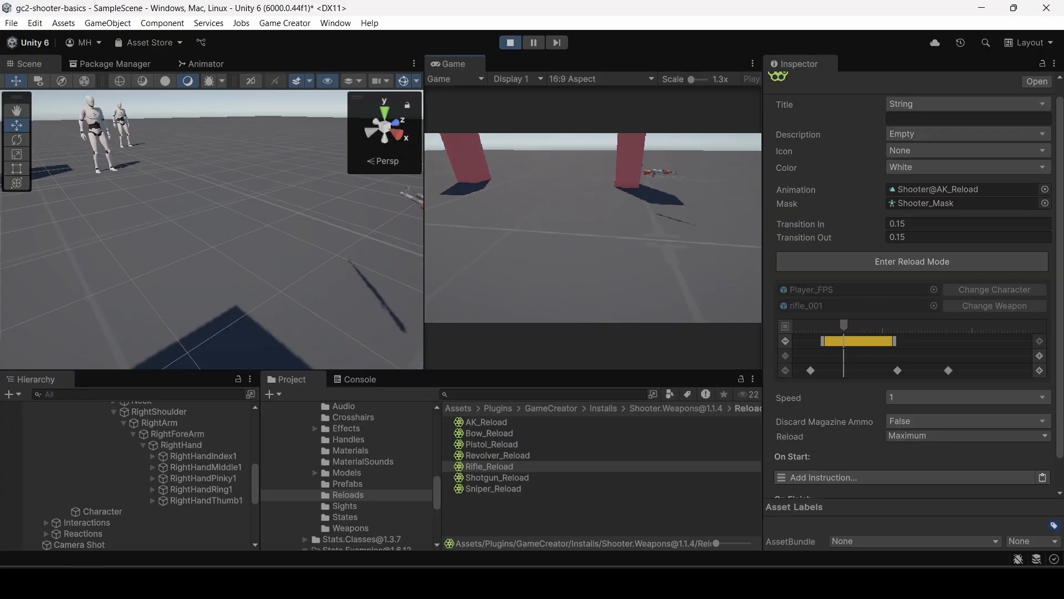
key("w")
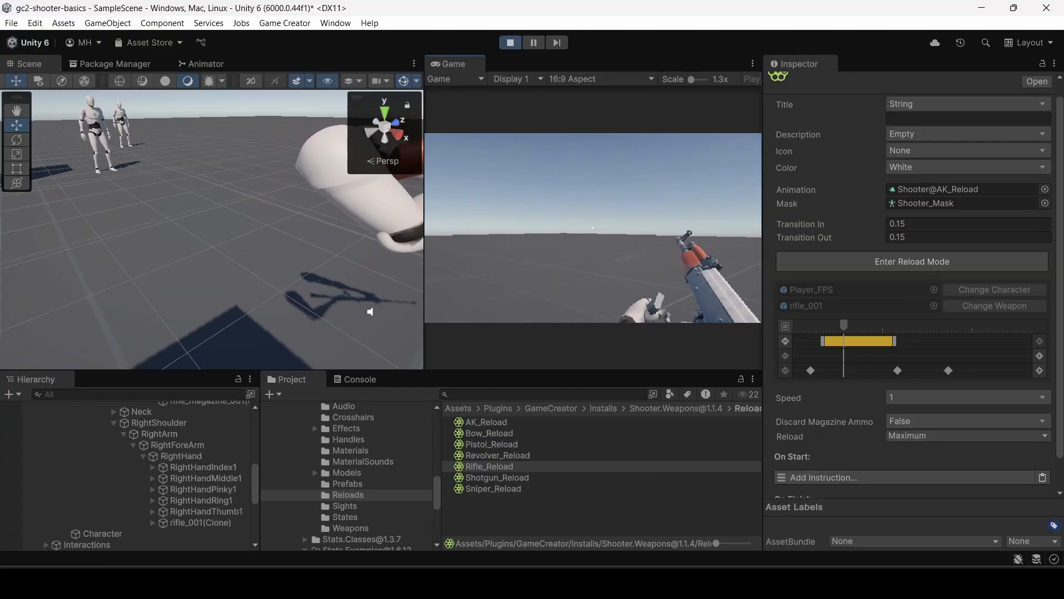
key("r")
left_click(592, 227)
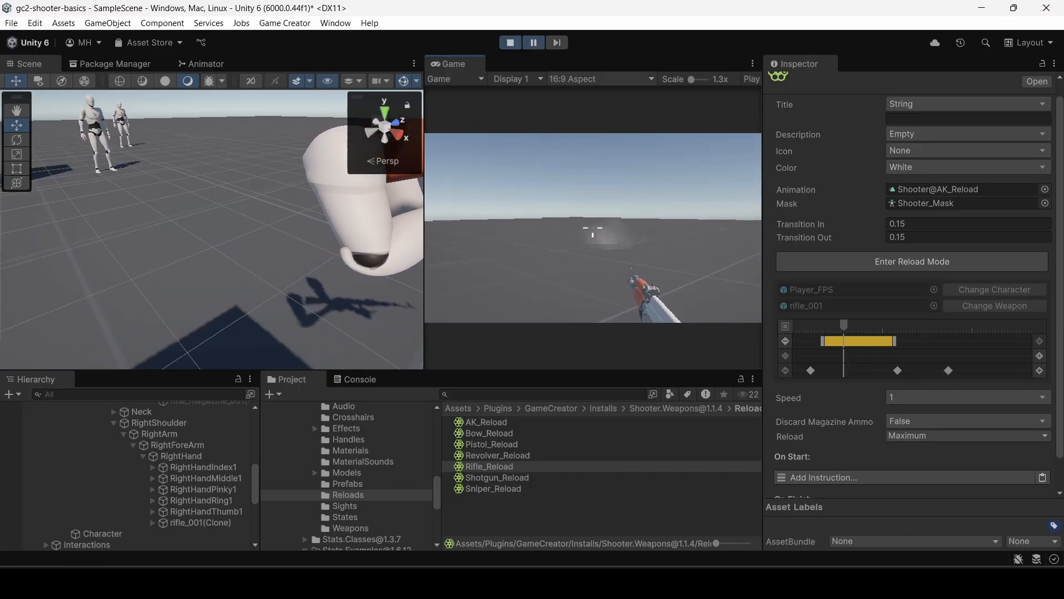
Frame the rifle from the player's left side and step through the first reload frames to inspect the magazine's ejection.
left_click(556, 43)
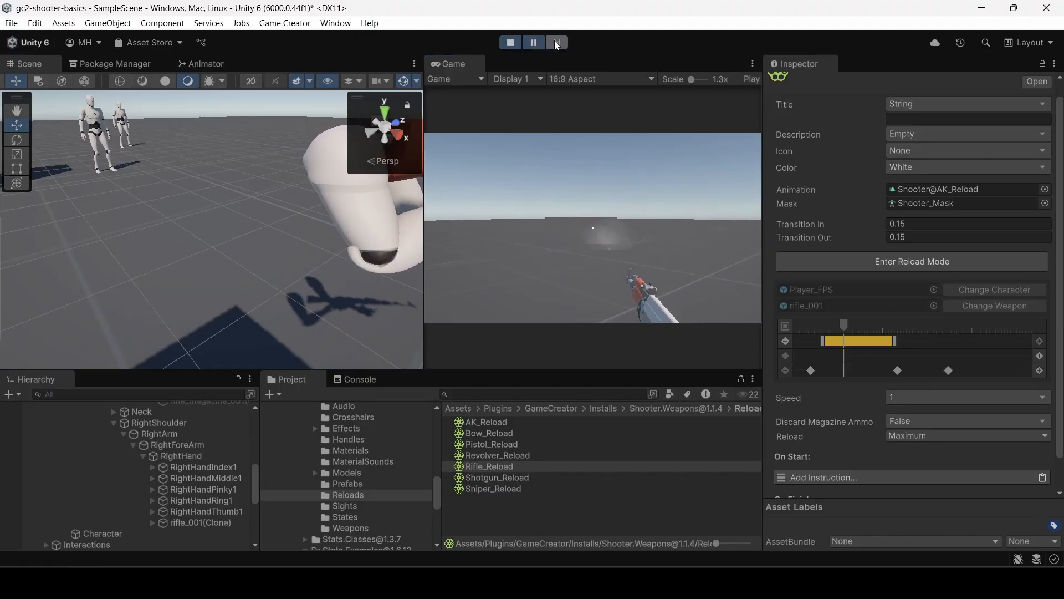
left_click(556, 43)
left_click(556, 42)
right_click_drag(288, 222, 877, 208)
key("a")
key("d")
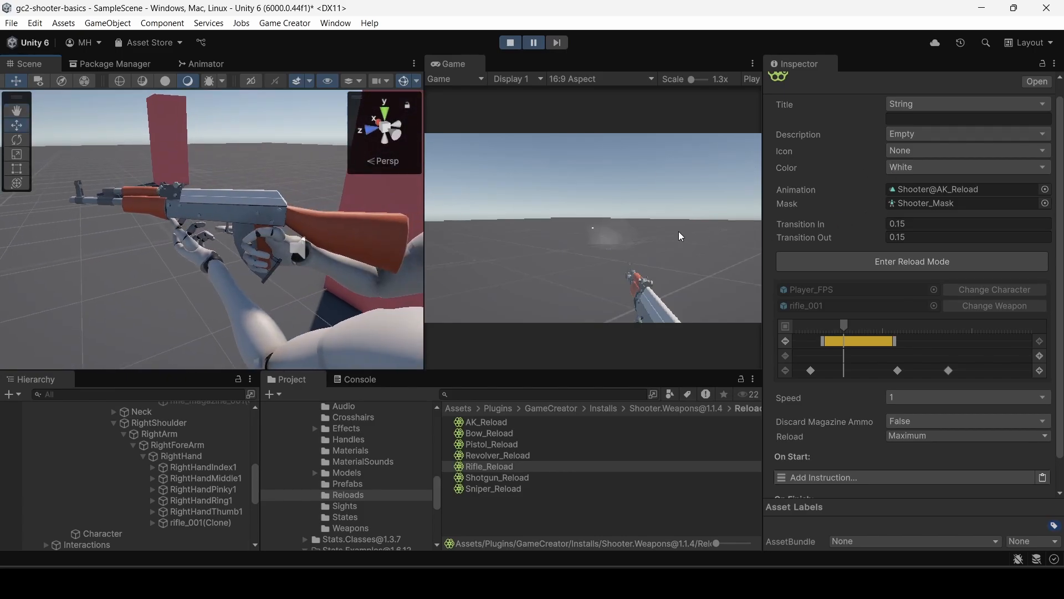
left_click(554, 45)
left_click(554, 45)
left_click(553, 45)
left_click(553, 45)
left_click(553, 45)
left_click(553, 45)
left_click(553, 45)
left_click(553, 45)
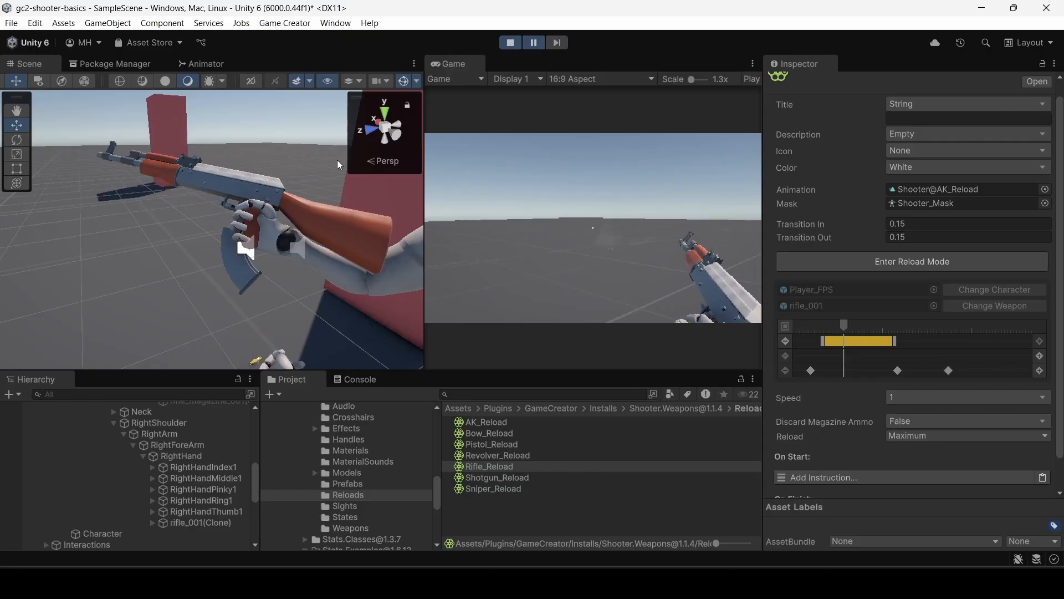
Step through the middle of the reload to examine the left hand bringing the new magazine to the rifle.
left_click(557, 46)
left_click(556, 46)
left_click(556, 46)
left_click(557, 47)
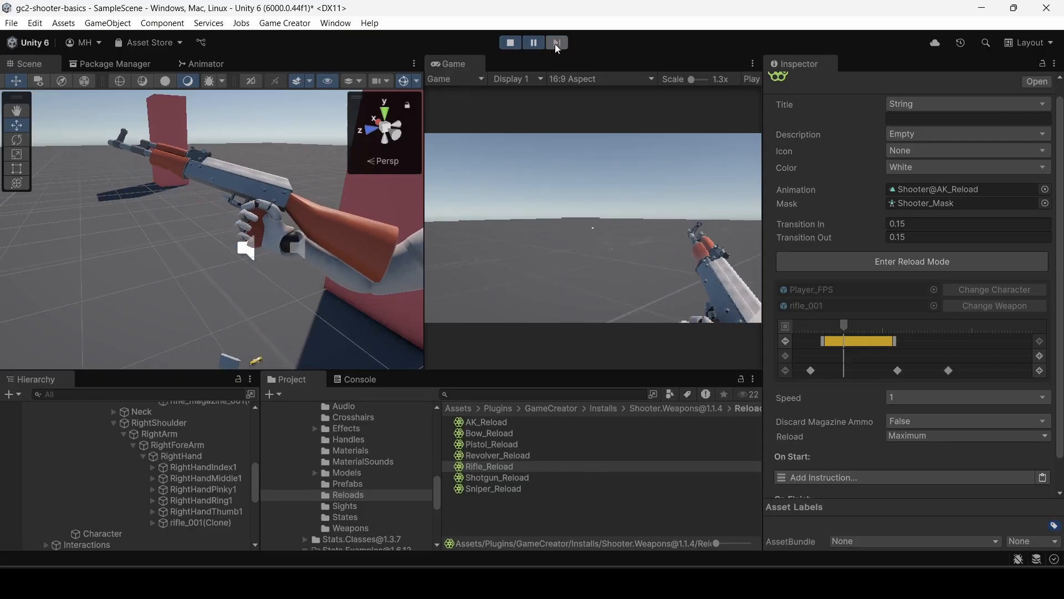
left_click(556, 46)
left_click(557, 47)
left_click(556, 46)
left_click(556, 47)
left_click(557, 44)
left_click(557, 44)
left_click(557, 44)
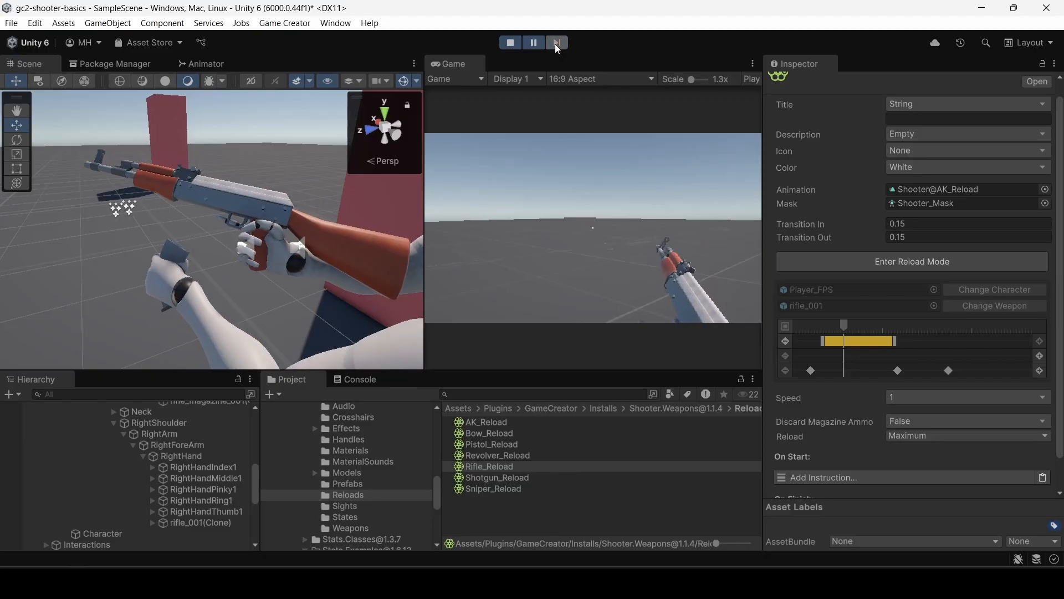
left_click(557, 44)
left_click(557, 44)
left_click(556, 45)
left_click(557, 44)
left_click(557, 44)
left_click(557, 44)
left_click(557, 44)
left_click(557, 44)
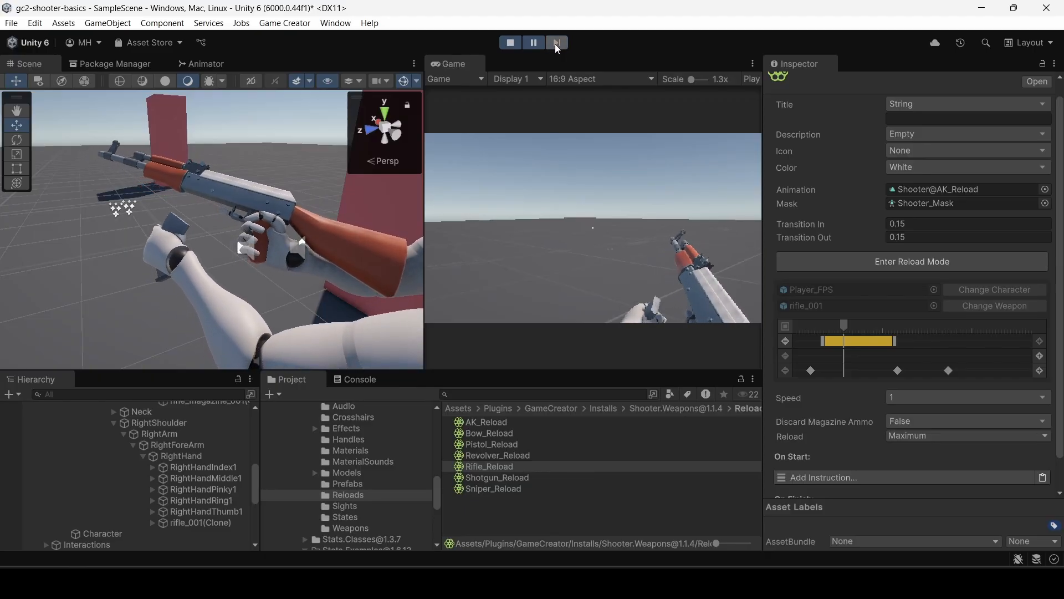
left_click(557, 45)
left_click(557, 44)
left_click(557, 45)
left_click(557, 44)
left_click(557, 45)
left_click(557, 45)
left_click(557, 44)
left_click(557, 44)
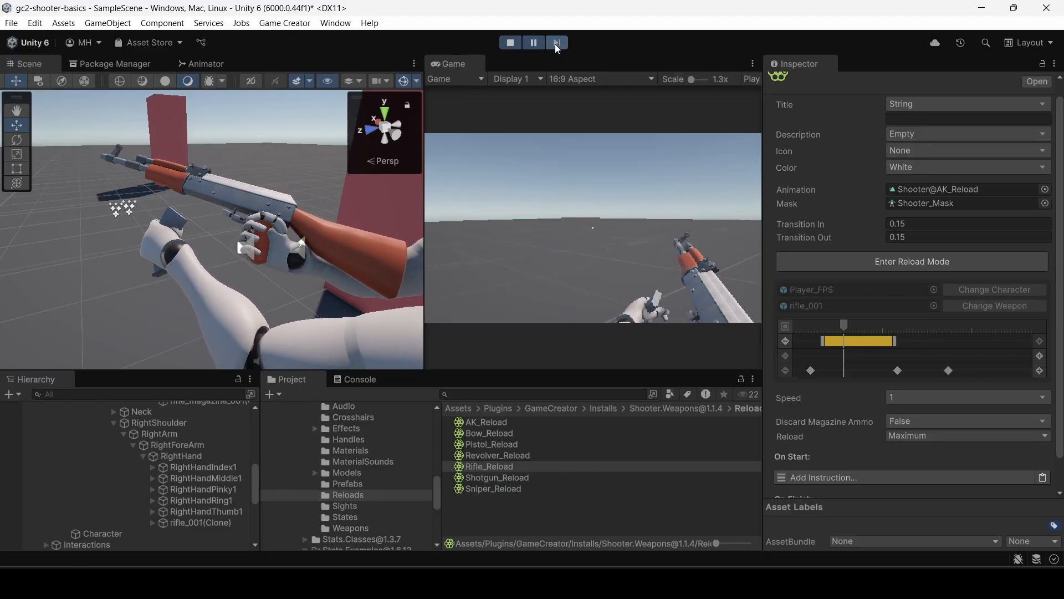
left_click(557, 45)
left_click(557, 44)
Advance to the end of the magazine insertion, inspect the magazine's placement in the rifle up close and resume the game.
left_click(557, 44)
left_click(557, 44)
left_click(557, 45)
left_click(557, 45)
left_click(557, 45)
left_click(557, 44)
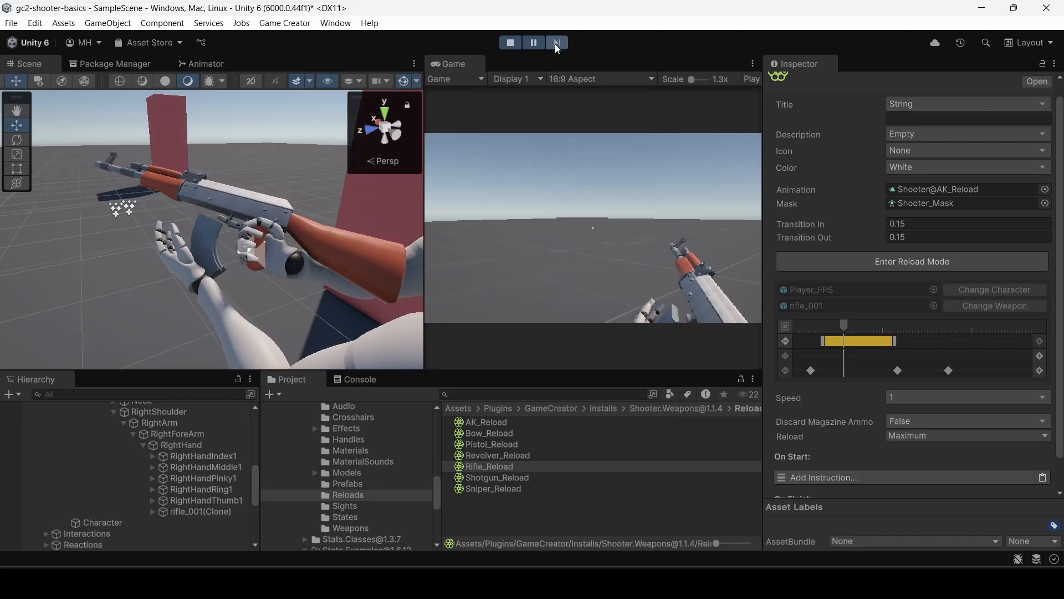
left_click(557, 44)
left_click(557, 45)
left_click(557, 45)
left_click(557, 45)
left_click(557, 44)
left_click(557, 45)
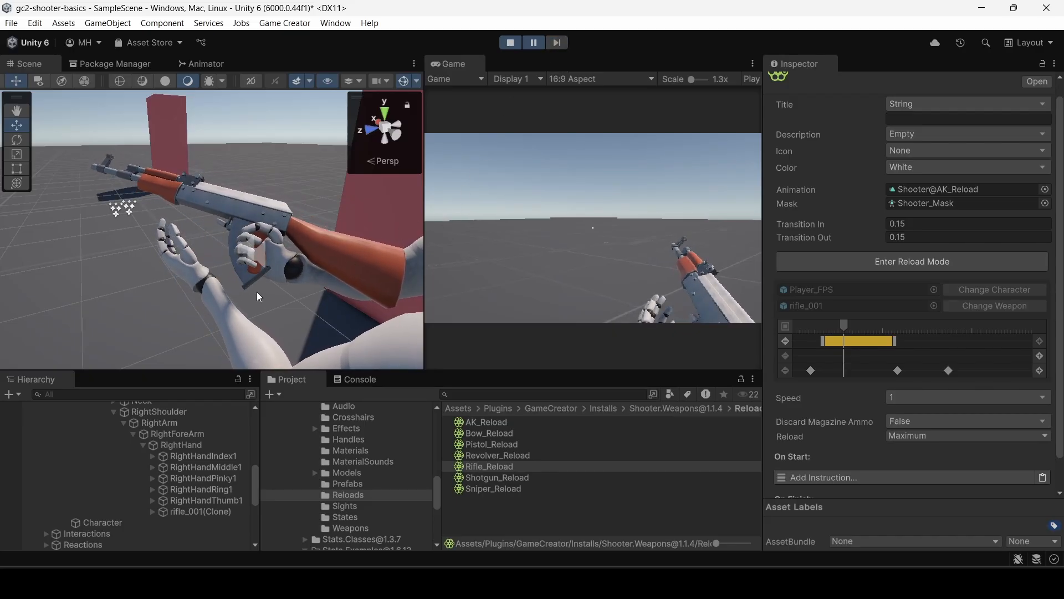
left_click(244, 276)
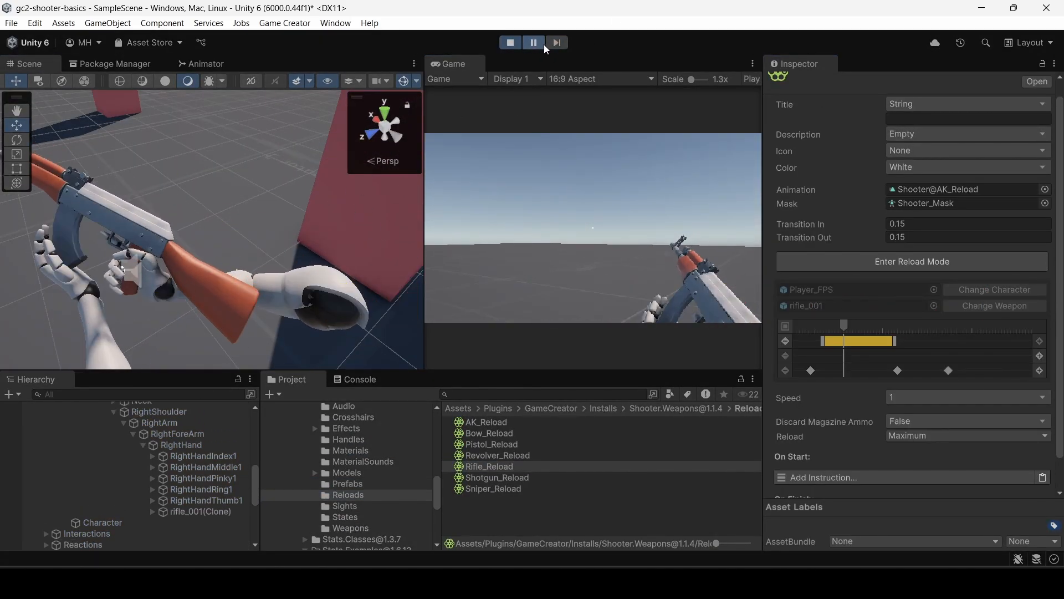
left_click(538, 44)
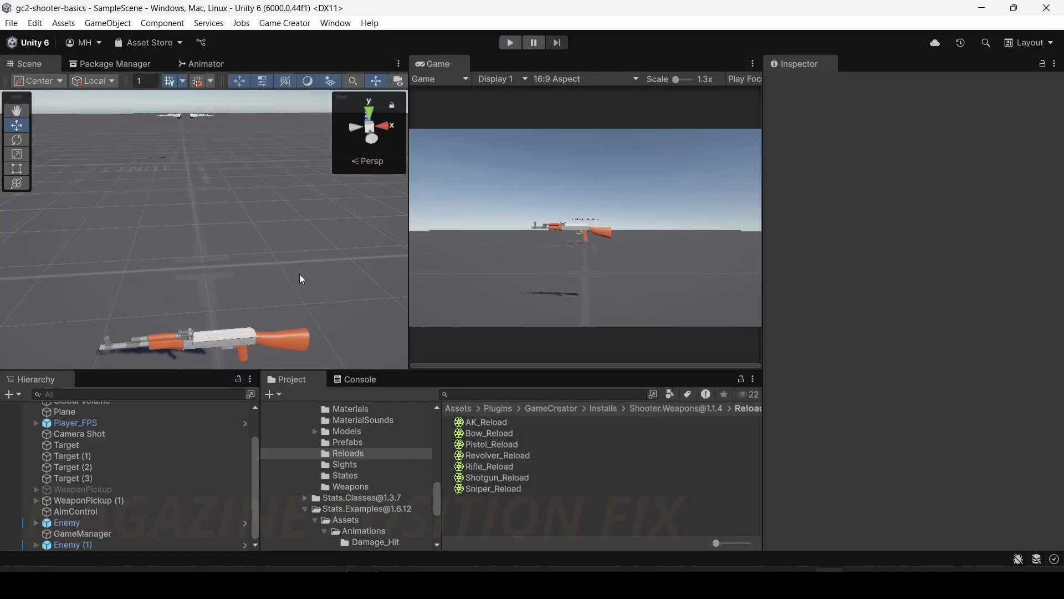
Stop the game and open the magazine segment of the Rifle_Reload asset to check its local position settings.
right_click_drag(299, 274, 283, 324)
right_click(282, 323)
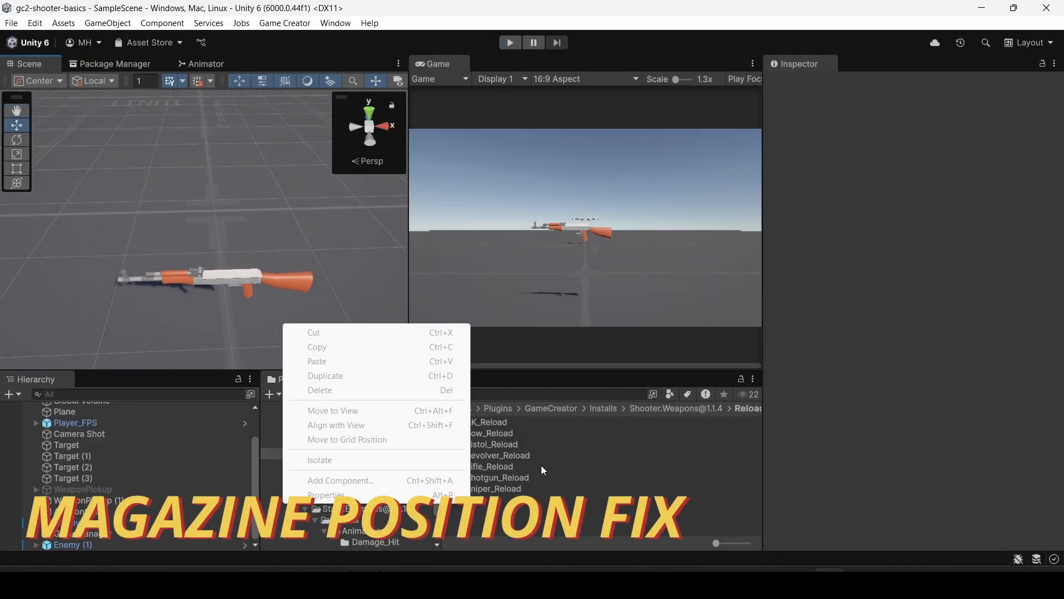
left_click(520, 454)
left_click(506, 465)
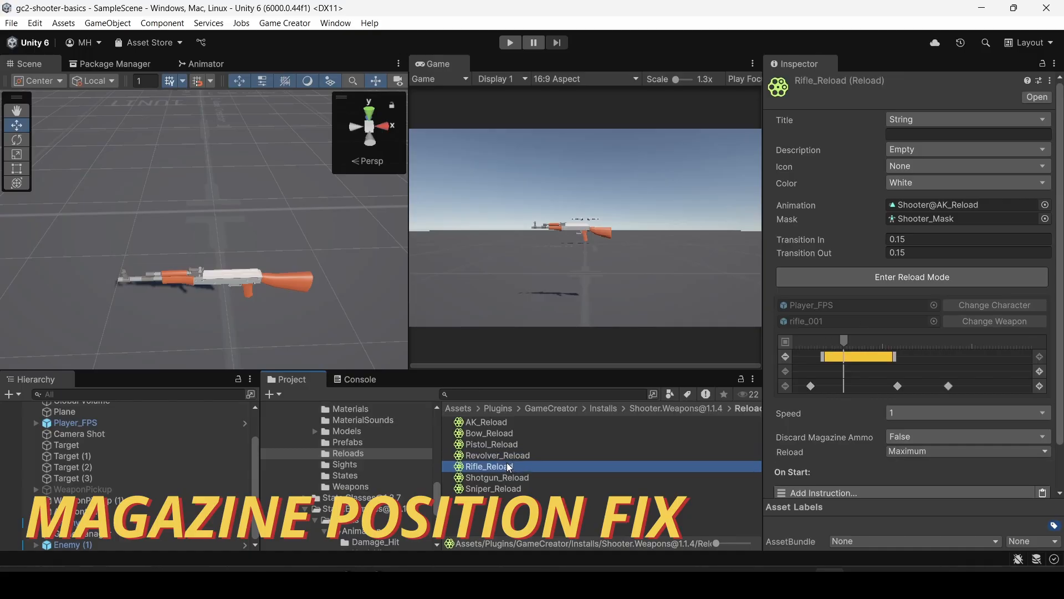
left_click(852, 356)
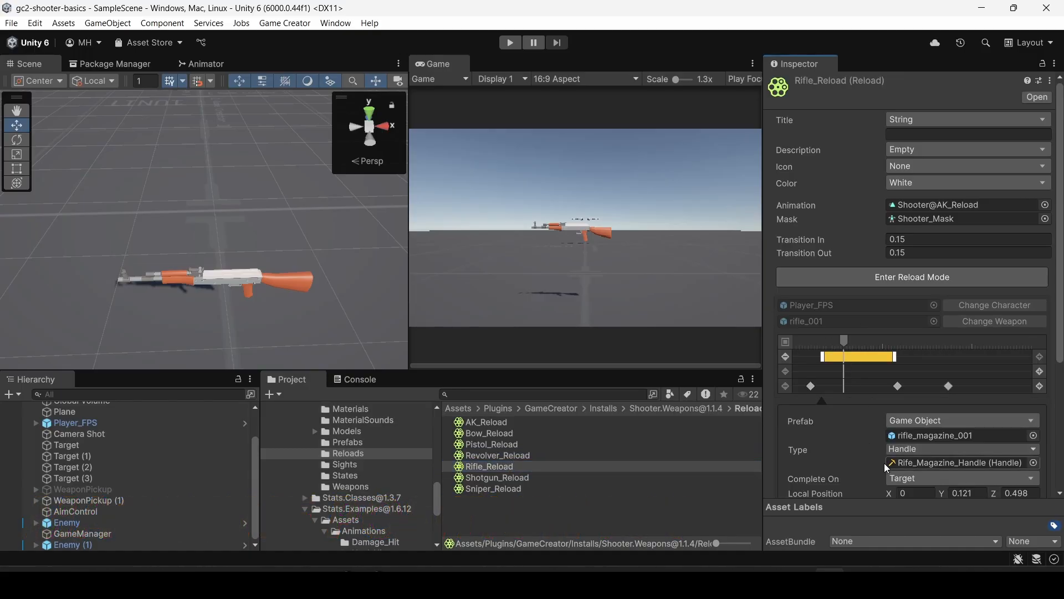
scroll(881, 454, "down", 3)
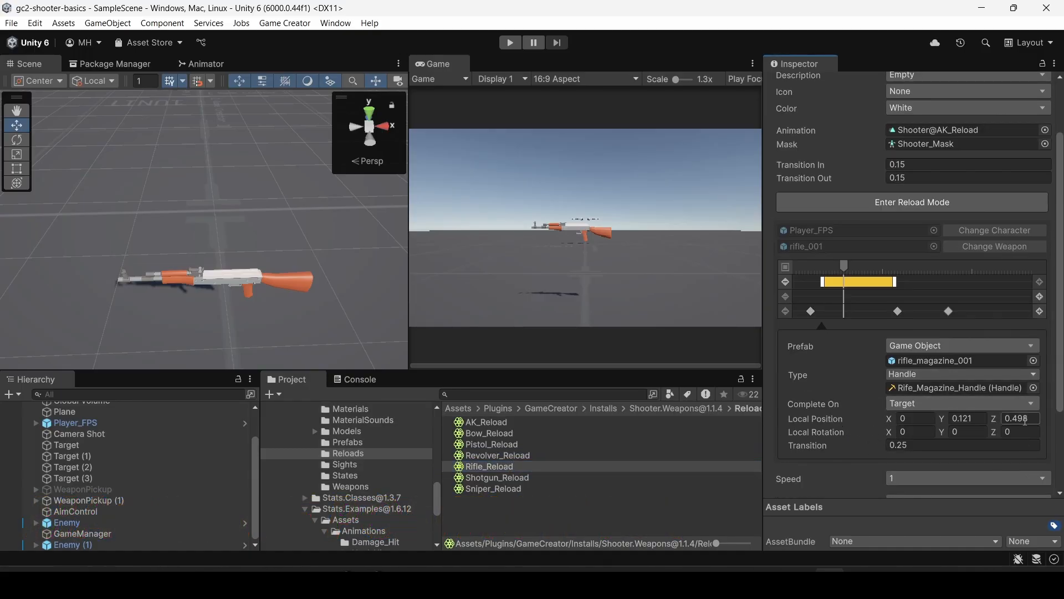
left_click(897, 446)
scroll(229, 281, "down", 3)
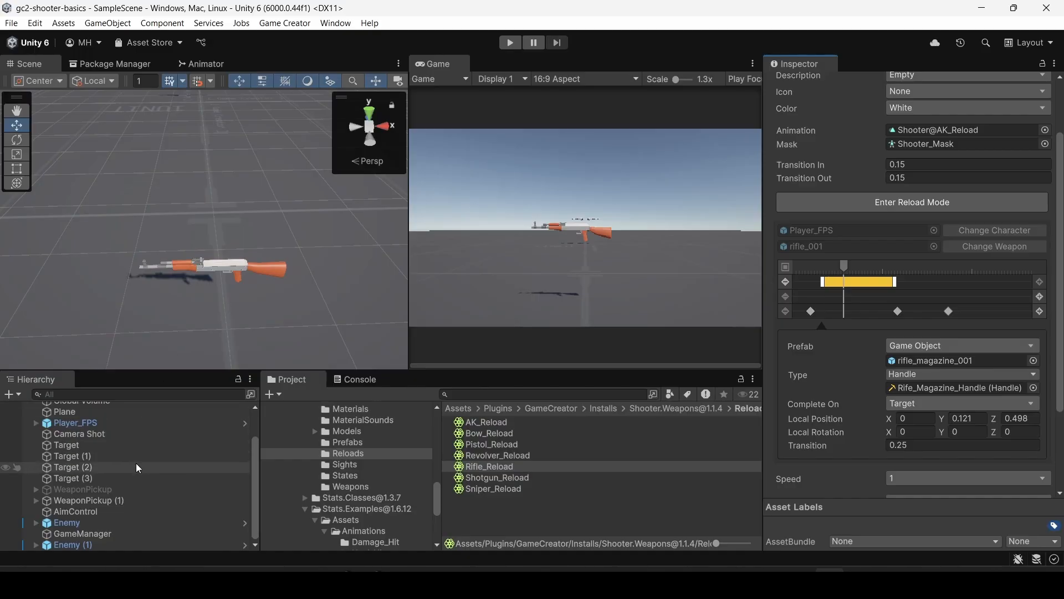
Open the rifle_001 prefab from the project's own Prefabs folder and add rifle_magazine_001 to it as a child.
left_click(350, 487)
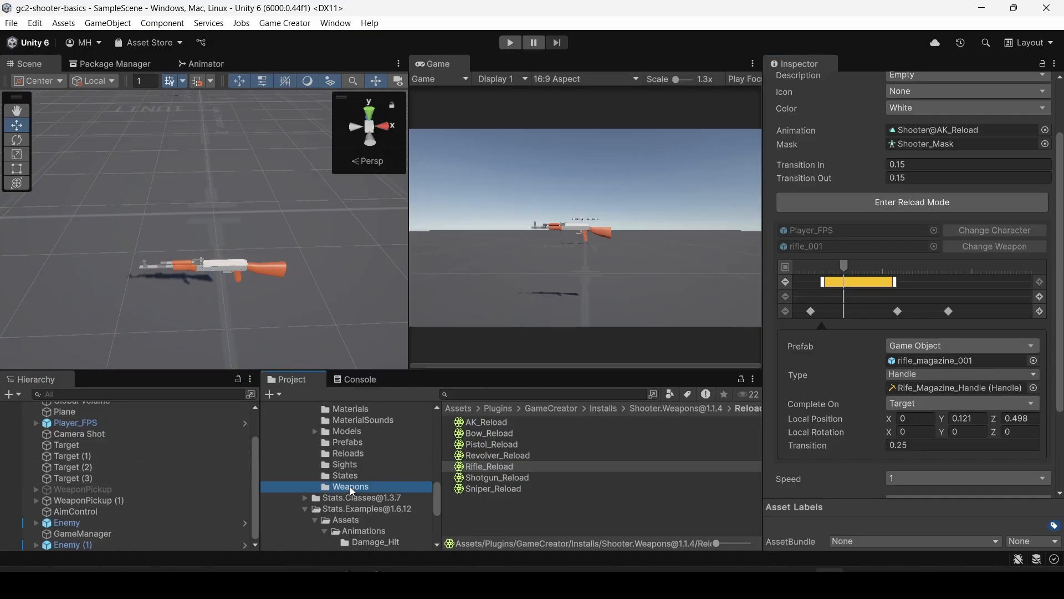
left_click(350, 441)
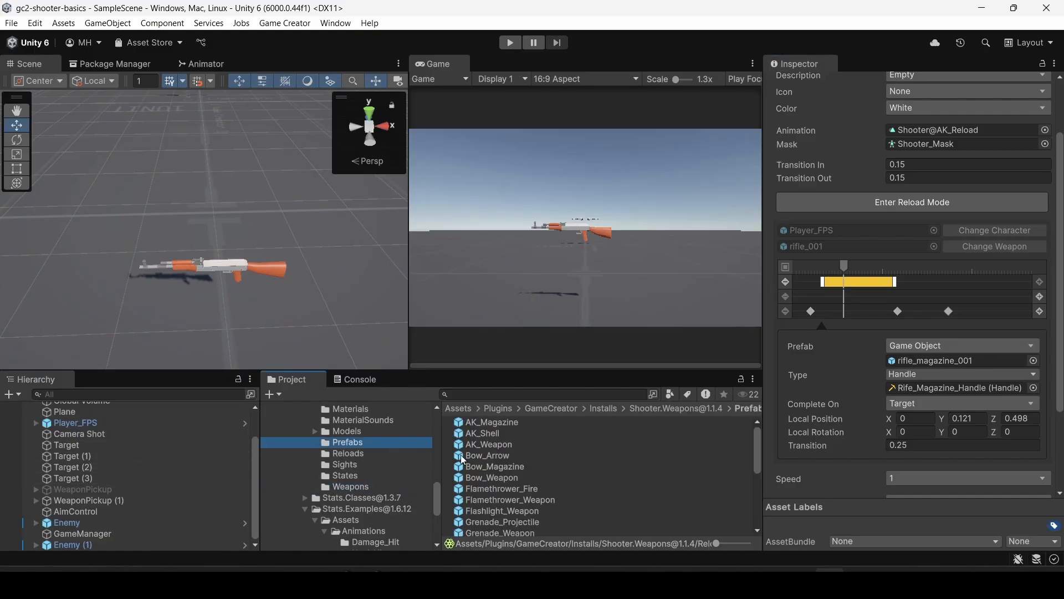
scroll(479, 501, "down", 4)
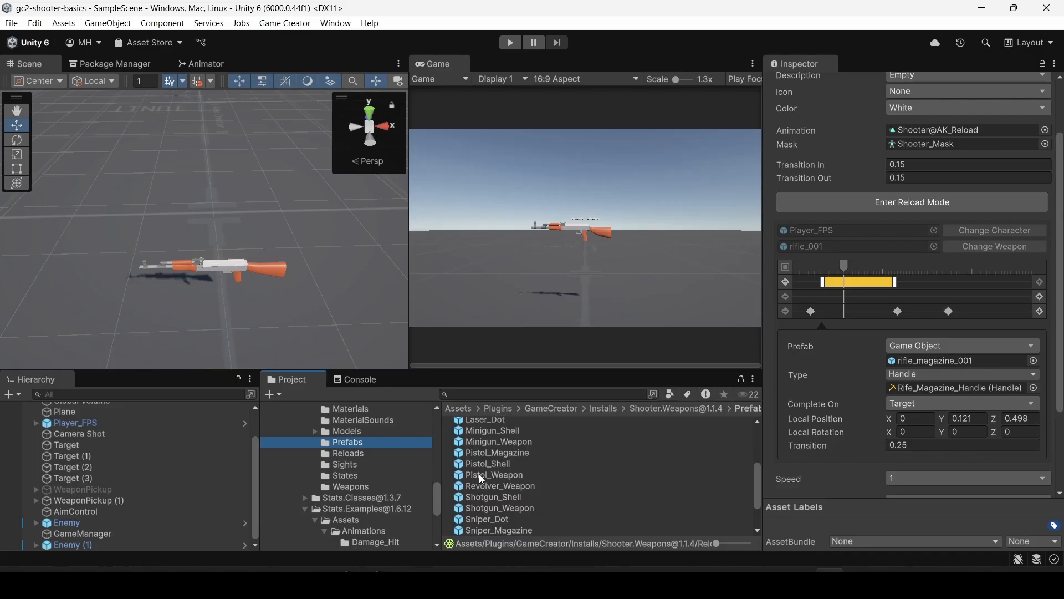
scroll(478, 522, "down", 2)
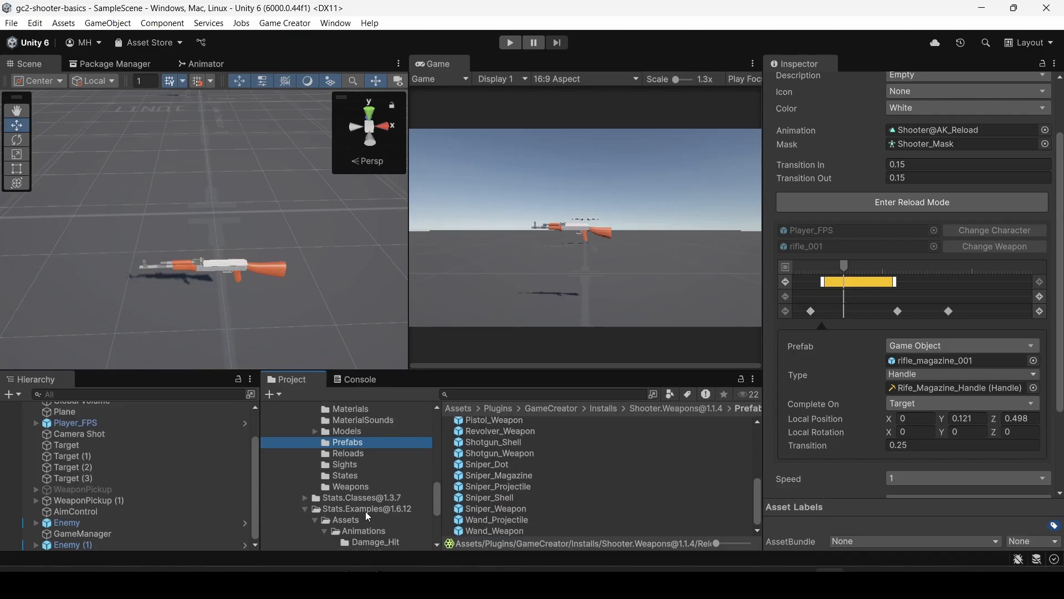
scroll(333, 515, "down", 5)
left_click(304, 499)
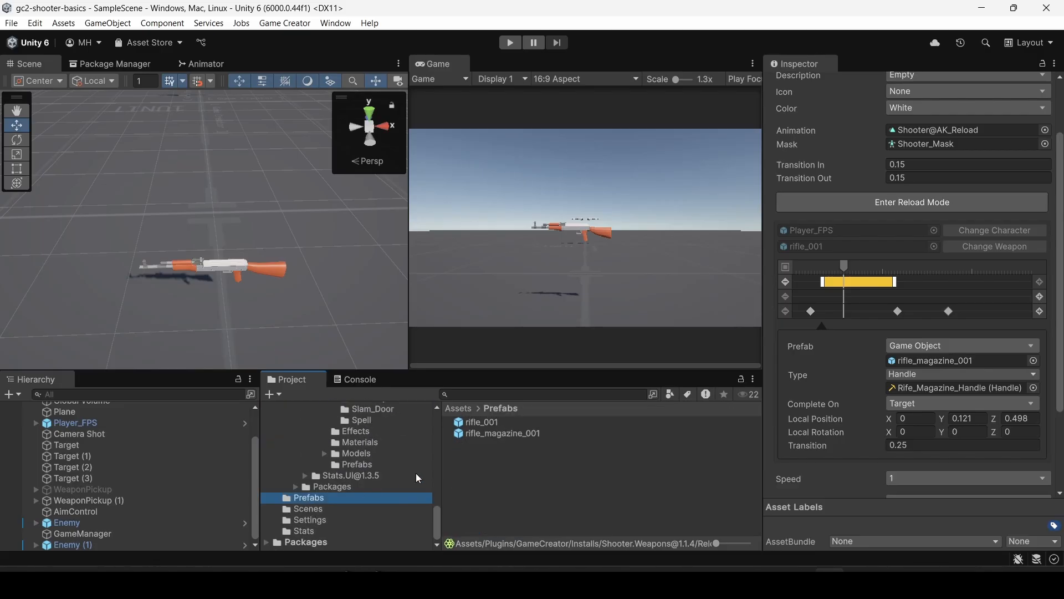
double_click(470, 421)
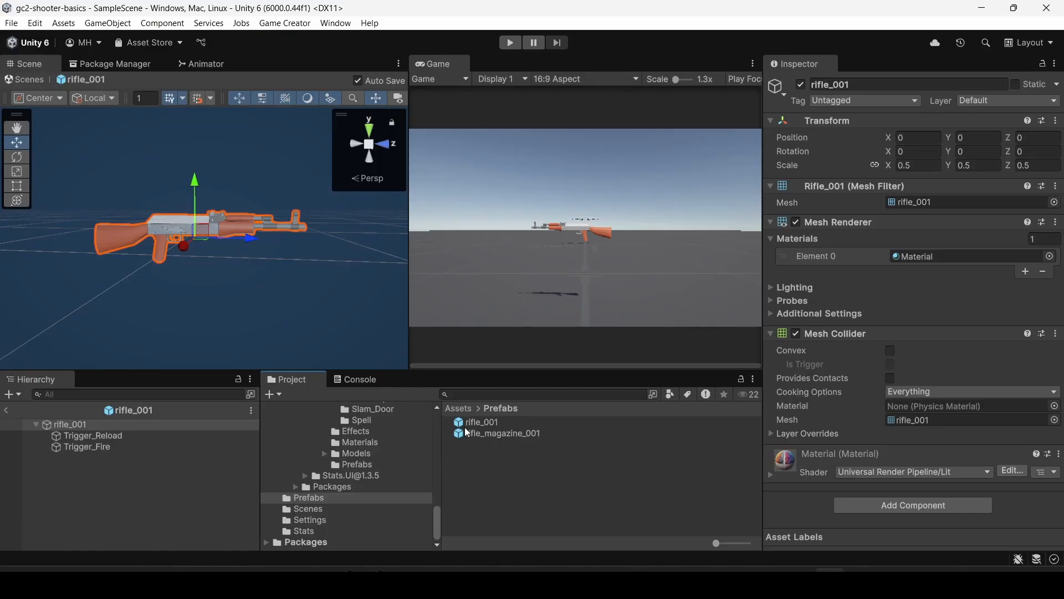
left_click_drag(479, 434, 65, 424)
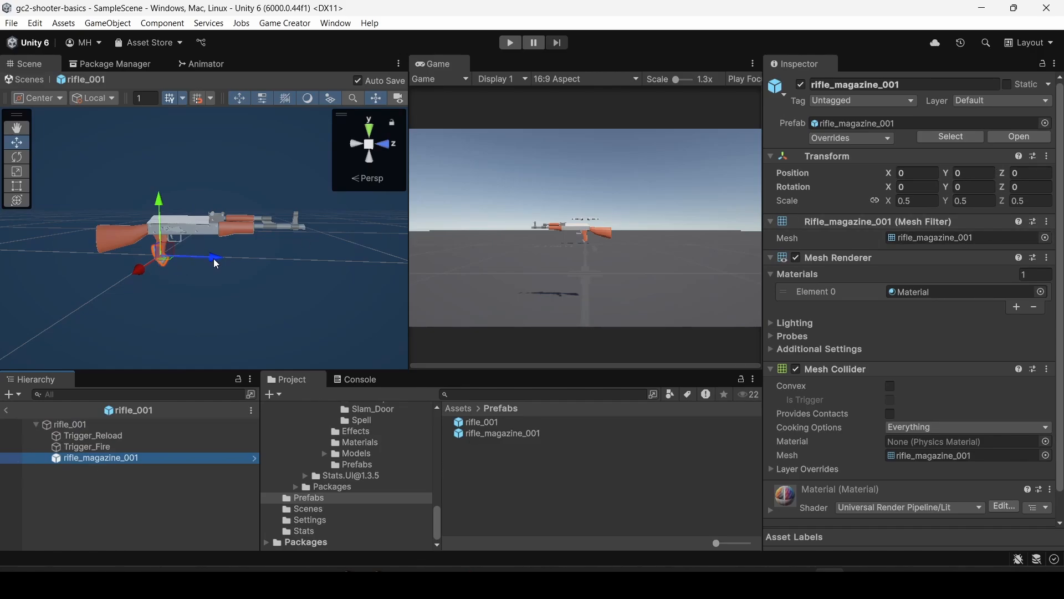
Move the magazine forward and up under the rifle's receiver, to about Y 0.122 and Z 0.475.
left_click_drag(216, 264, 271, 262)
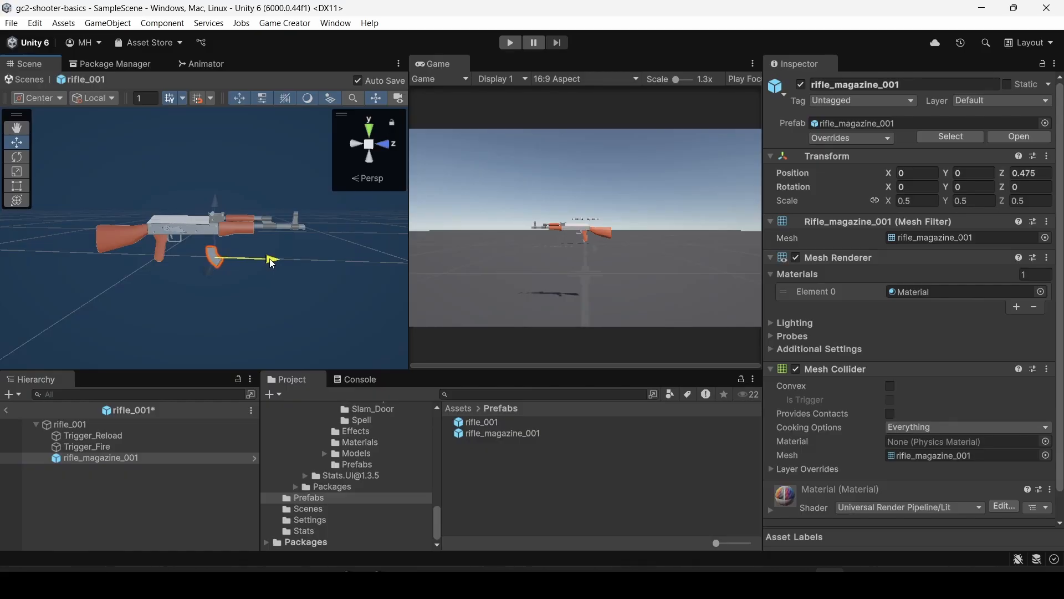
left_click_drag(220, 211, 221, 198)
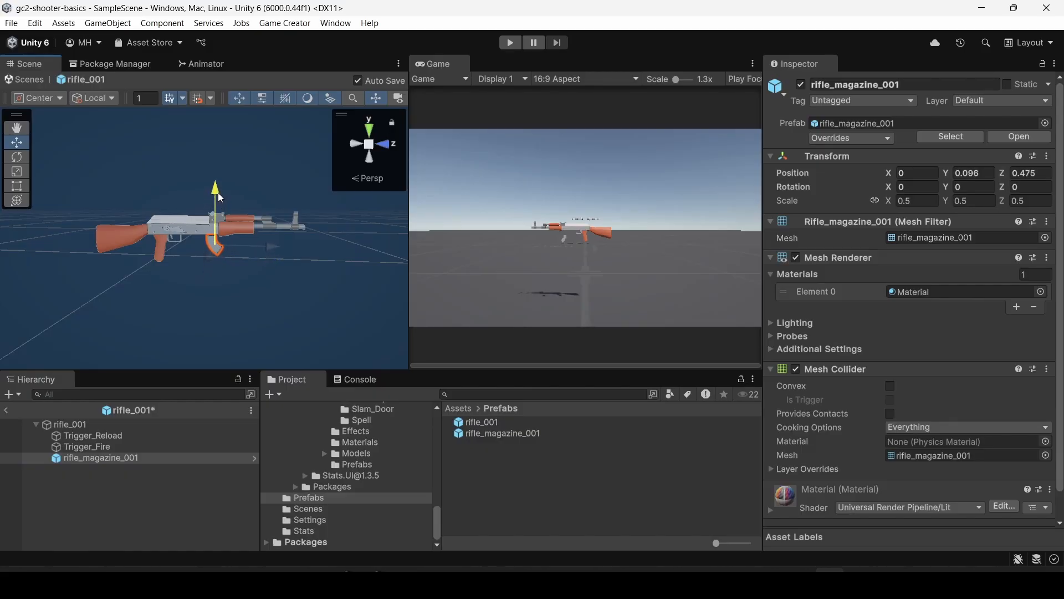
key("f")
right_click_drag(244, 267, 408, 189)
key("a")
key("f")
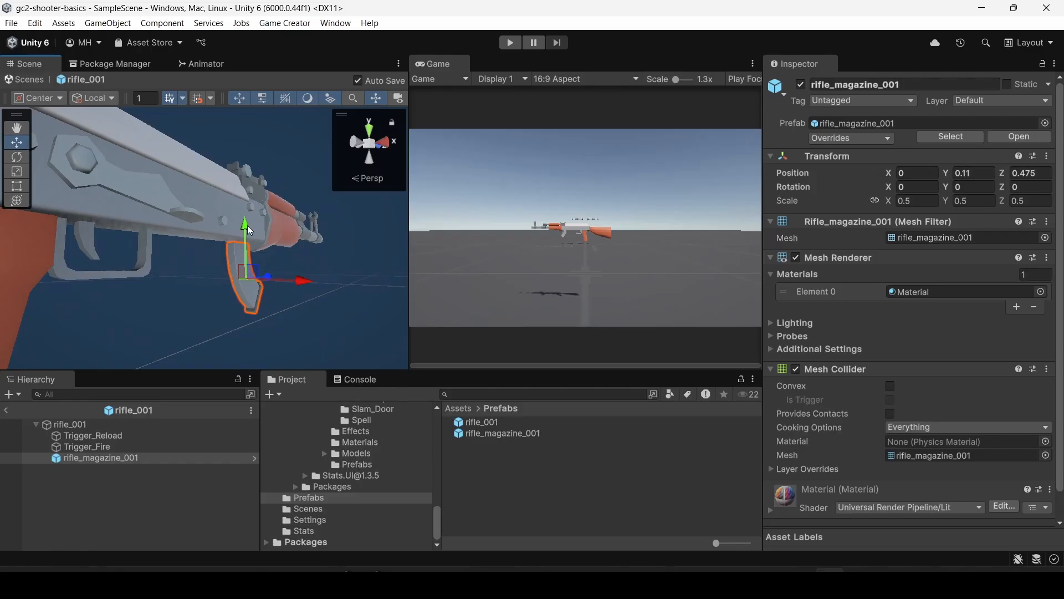
left_click_drag(247, 224, 247, 220)
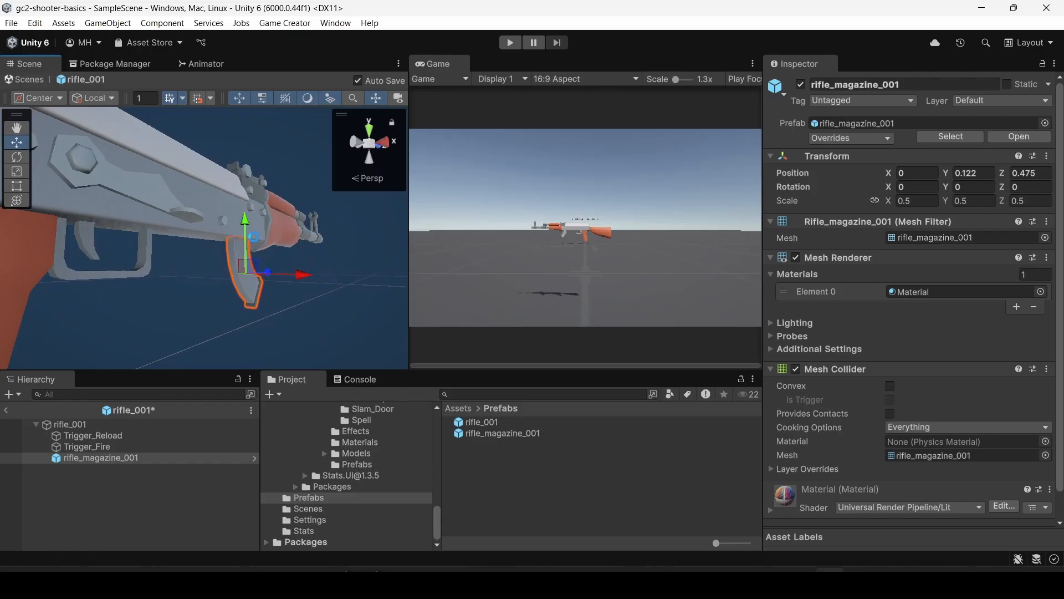
Fine-tune the magazine's fit from the side by shifting it slightly backward to Z 0.468.
key("d")
right_click_drag(255, 244, 105, 255)
key("a")
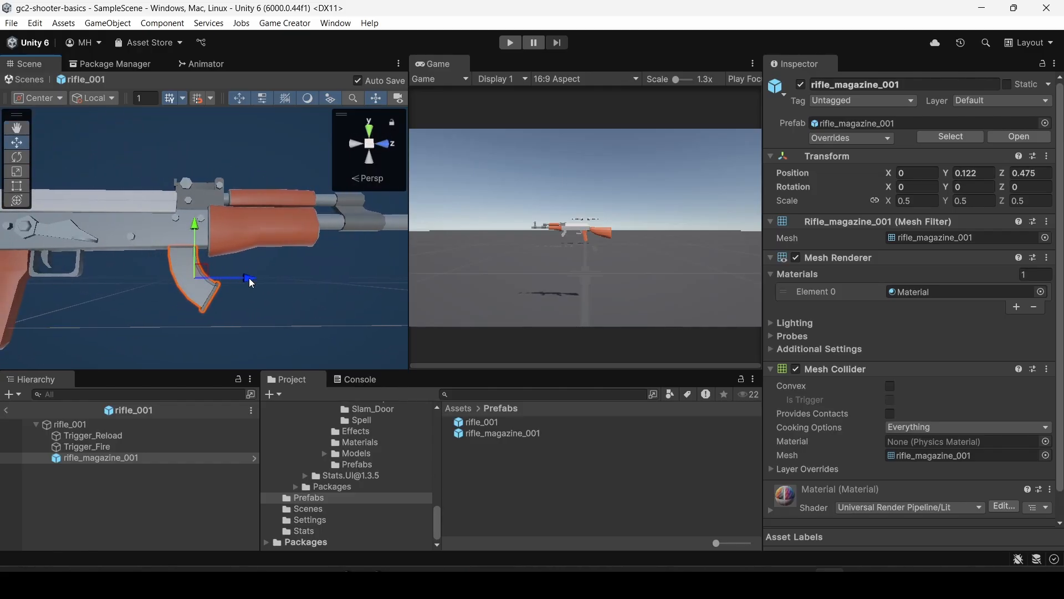
mouse_move(248, 279)
left_mouse_down()
mouse_move(237, 281)
mouse_move(257, 281)
mouse_move(244, 284)
left_mouse_up()
key("a")
right_click_drag(165, 294, 60, 299)
key("d")
key("s")
key("w")
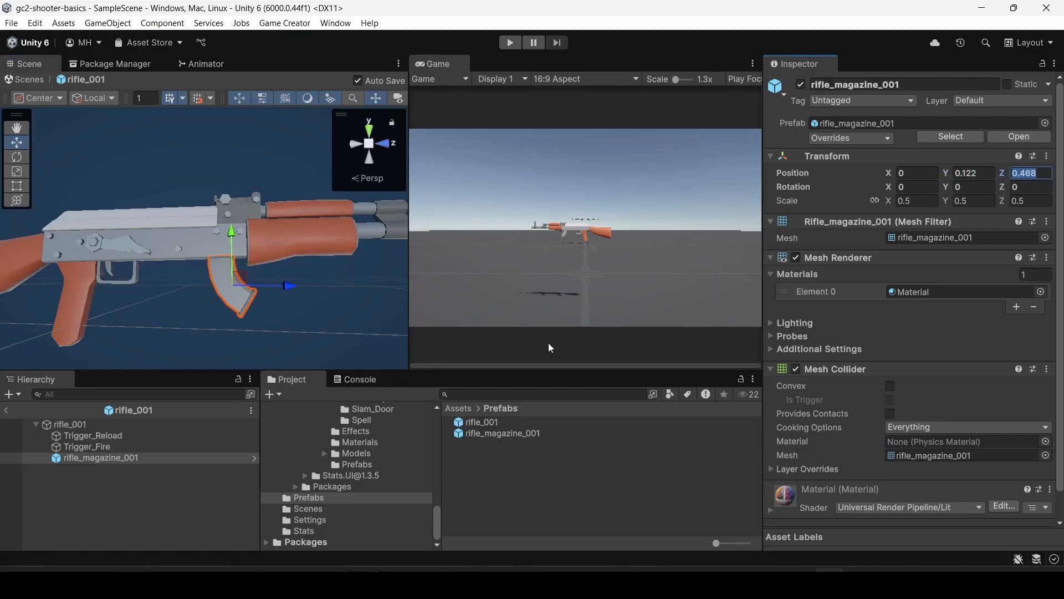
Set the magazine segment's local position in Rifle_Reload to X 0, Y 0.122, Z 0.468.
scroll(375, 447, "up", 5)
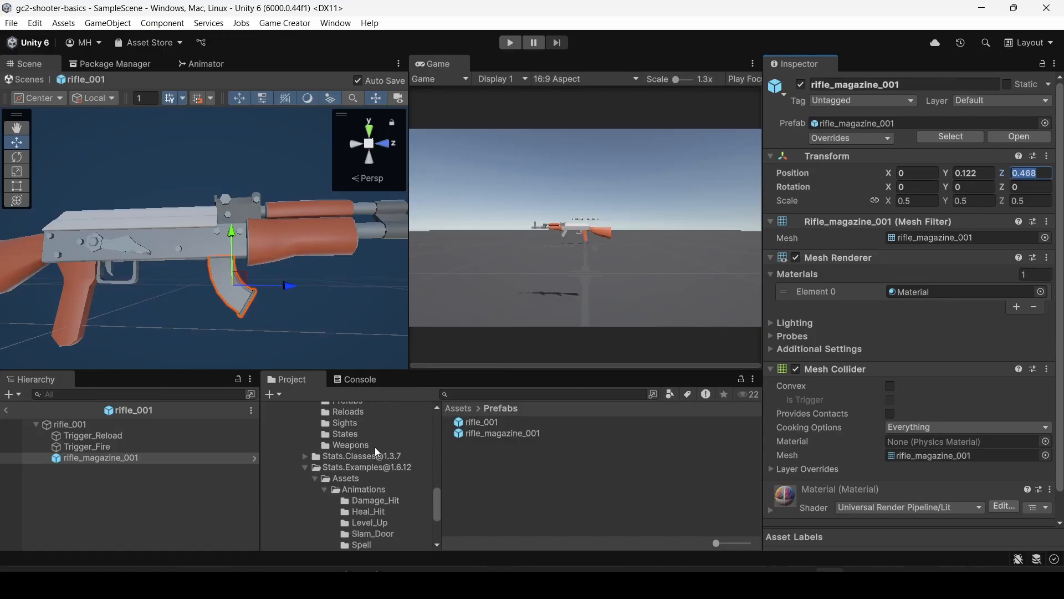
left_click(351, 495)
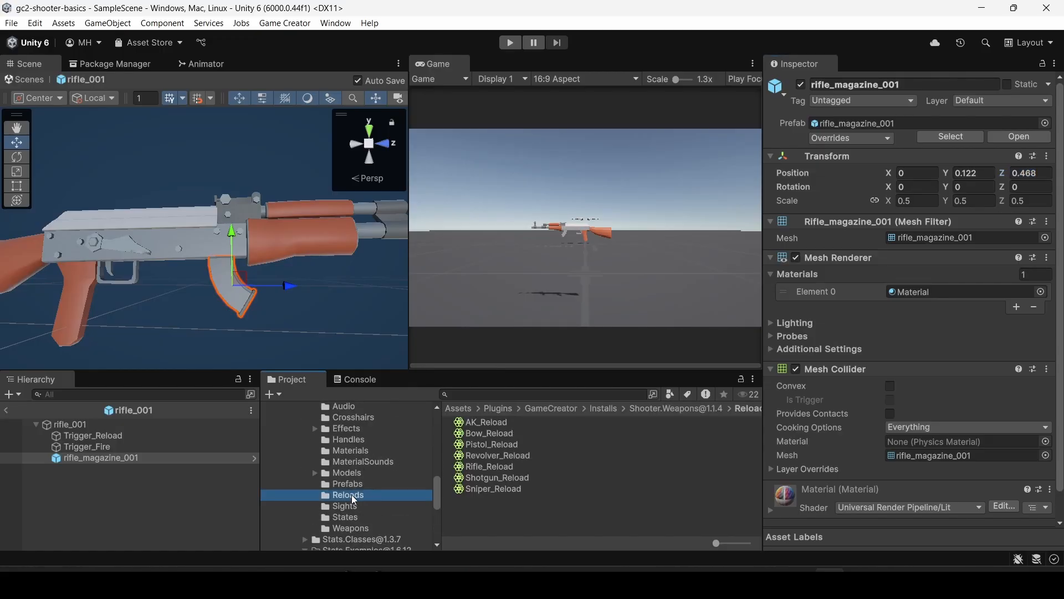
left_click(484, 467)
left_click(881, 359)
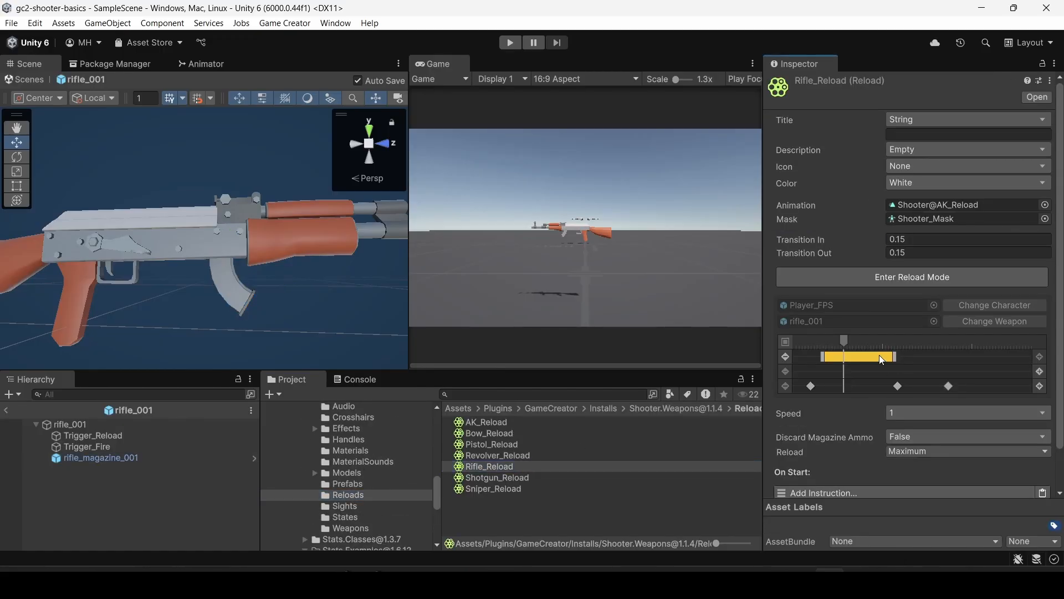
scroll(909, 349, "down", 5)
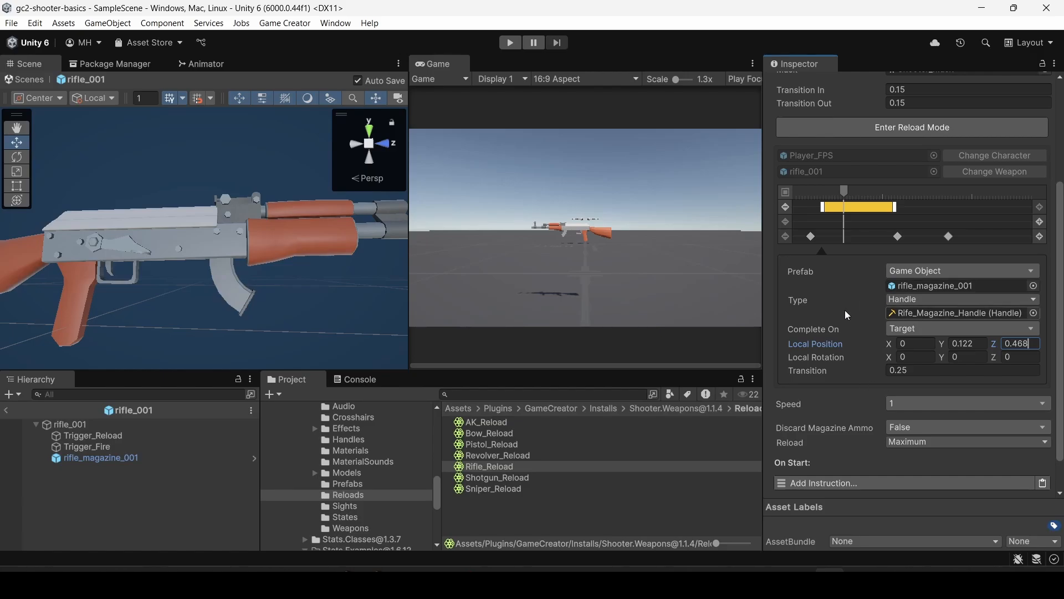
Delete the reference magazine from the rifle_001 prefab and return to the main scene.
right_click(83, 458)
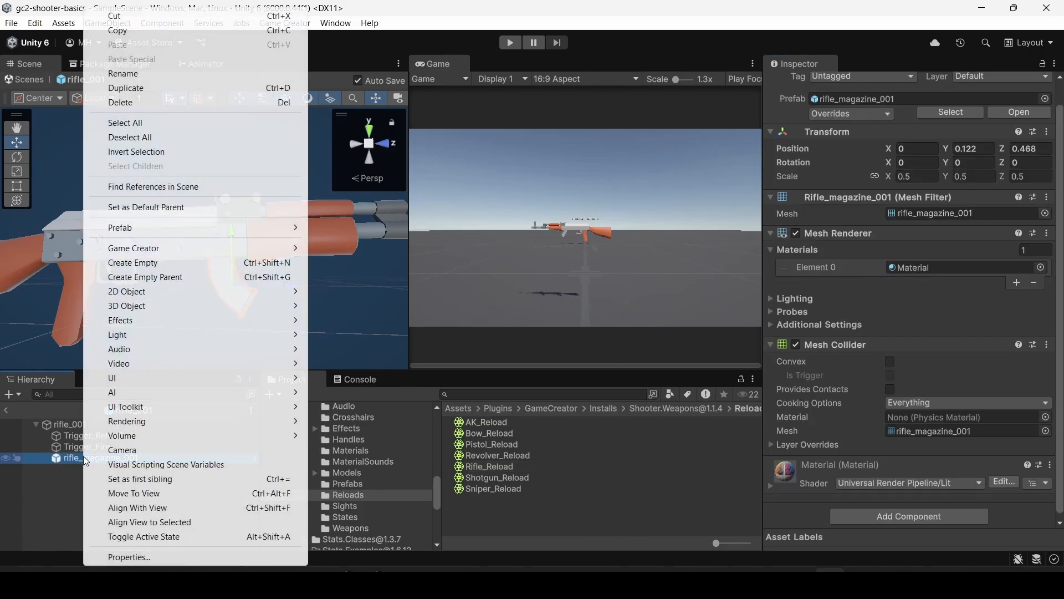
left_click(132, 103)
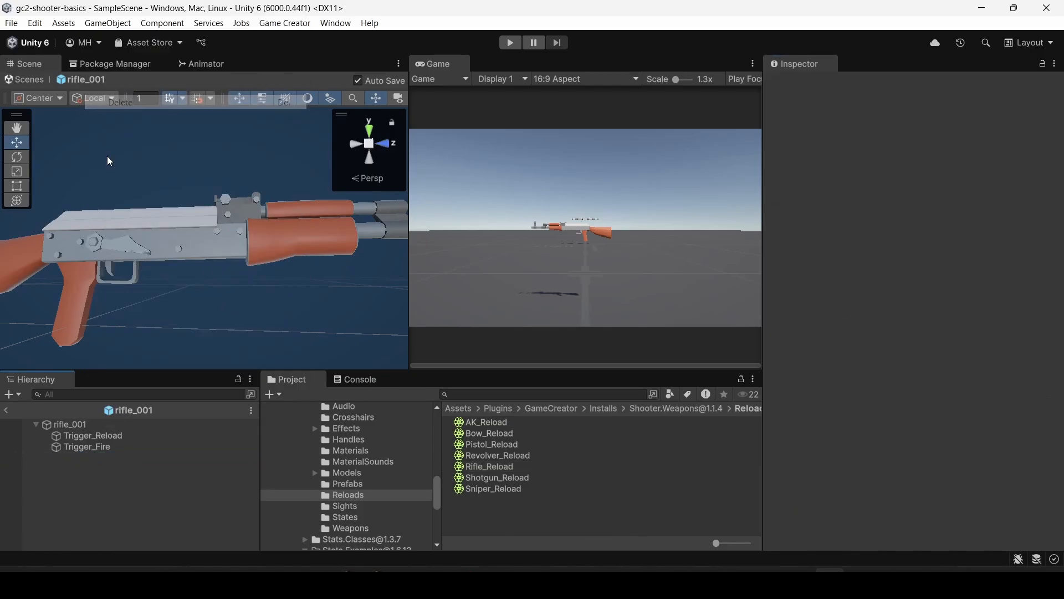
left_click(9, 413)
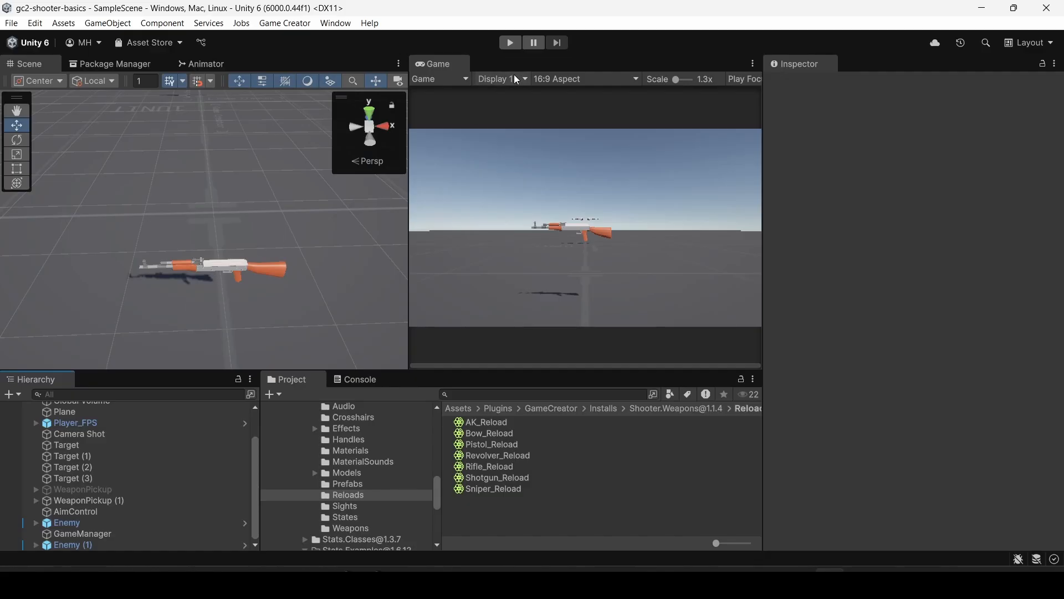
Run the scene, walk the player to the rifle pickup to equip it and select the player in the scene.
left_click(510, 43)
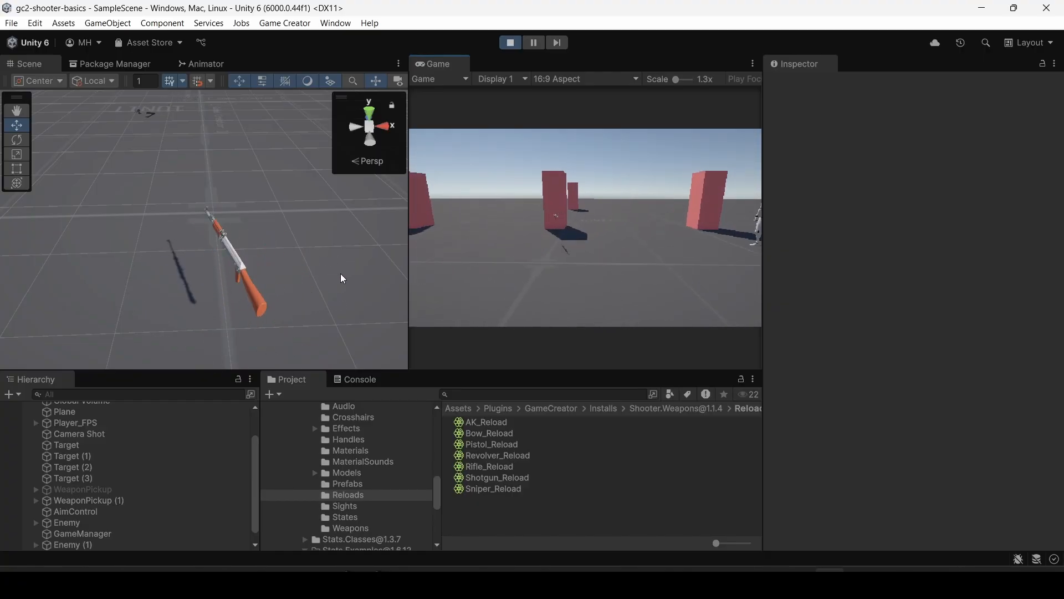
key("w")
key("w")
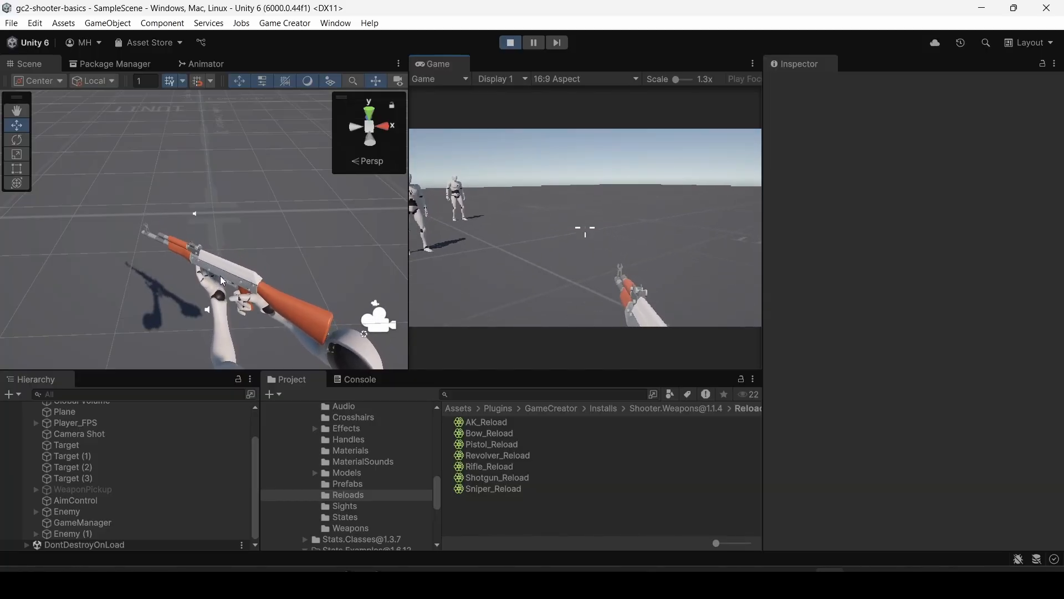
key("w")
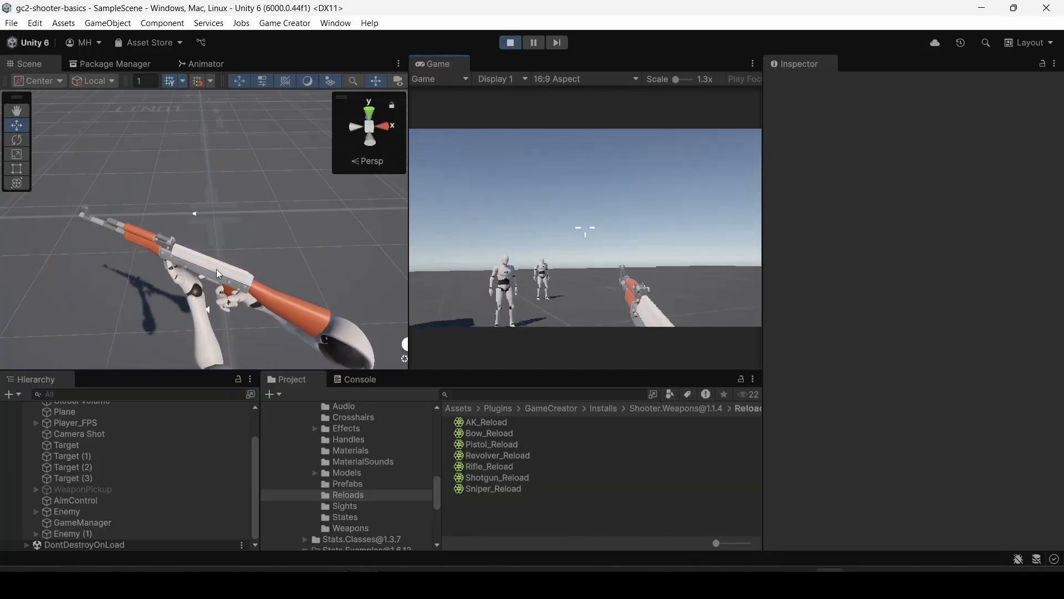
left_click(212, 271)
left_click(211, 271)
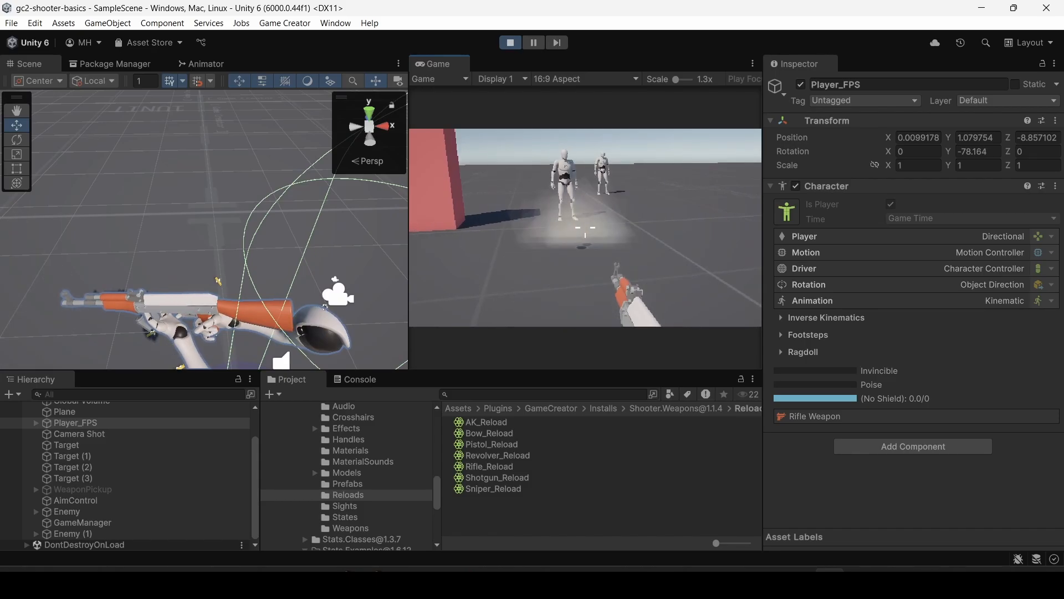
Fire and reload the rifle several times to check the magazine's placement during the reload.
key("Escape")
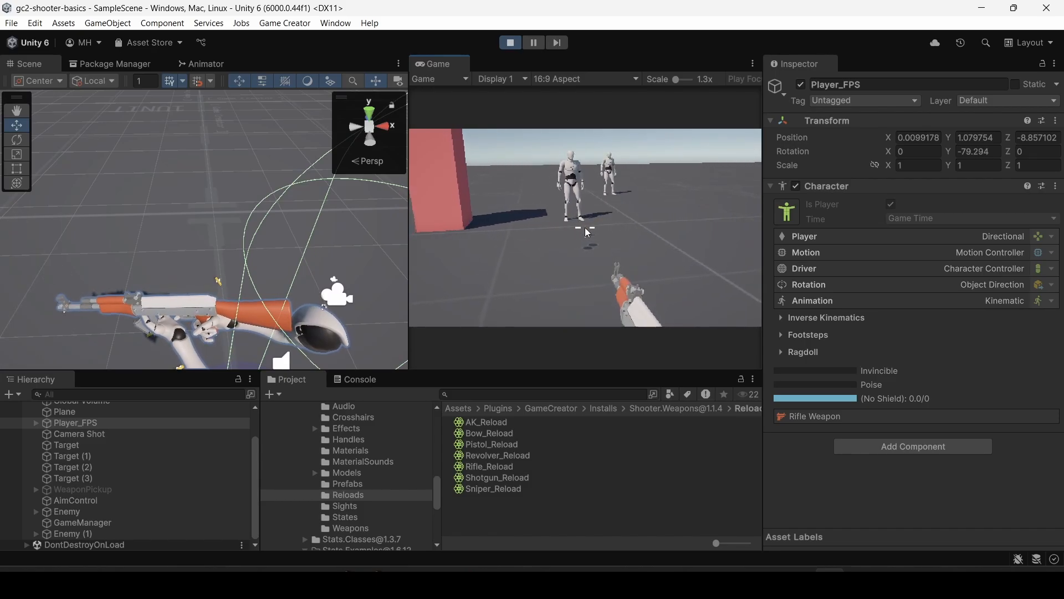
key("r")
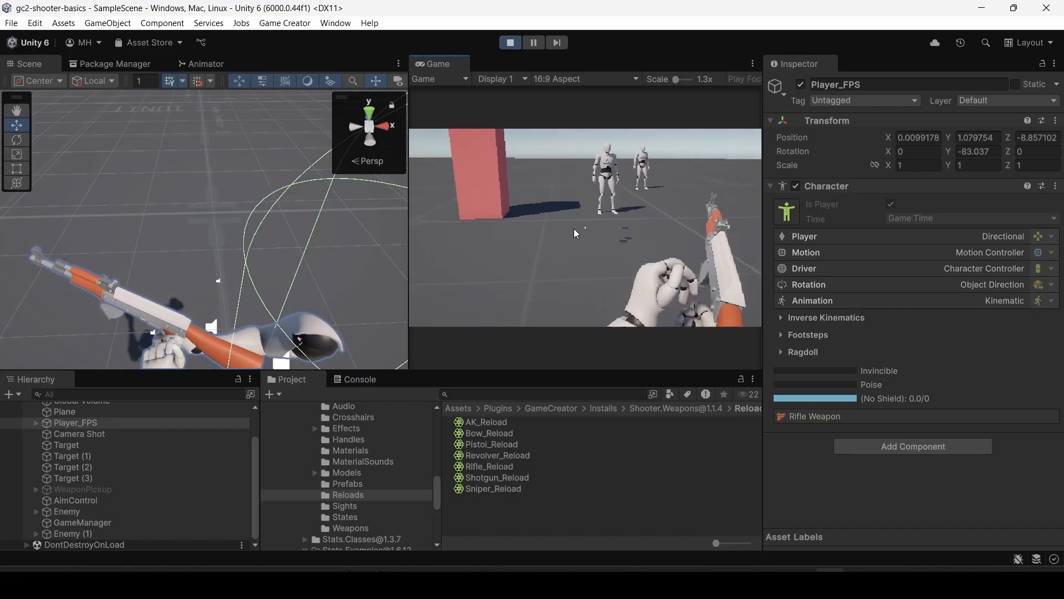
left_click(570, 228)
left_click(585, 228)
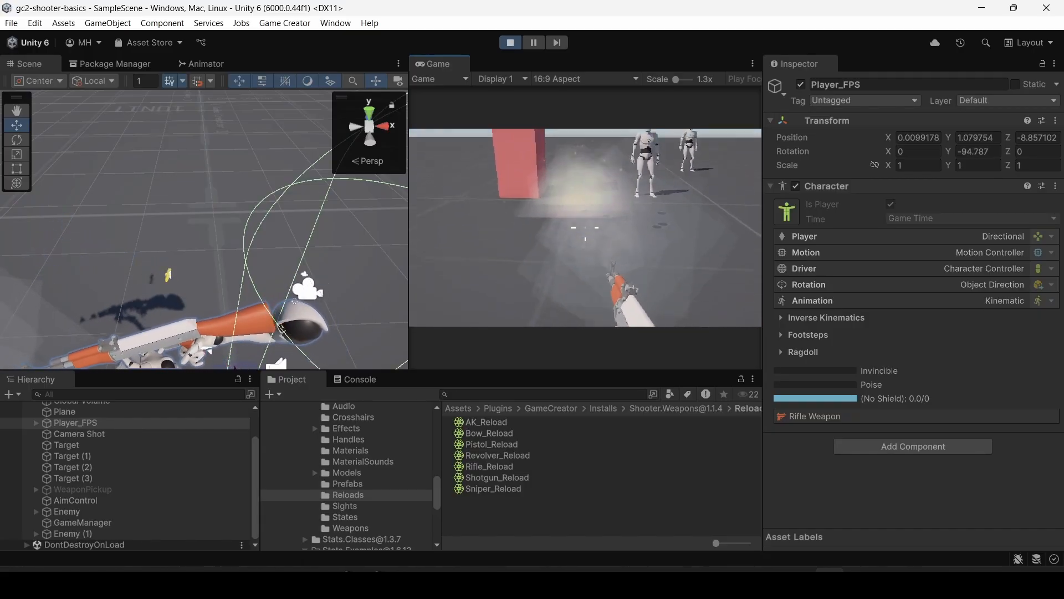
key("r")
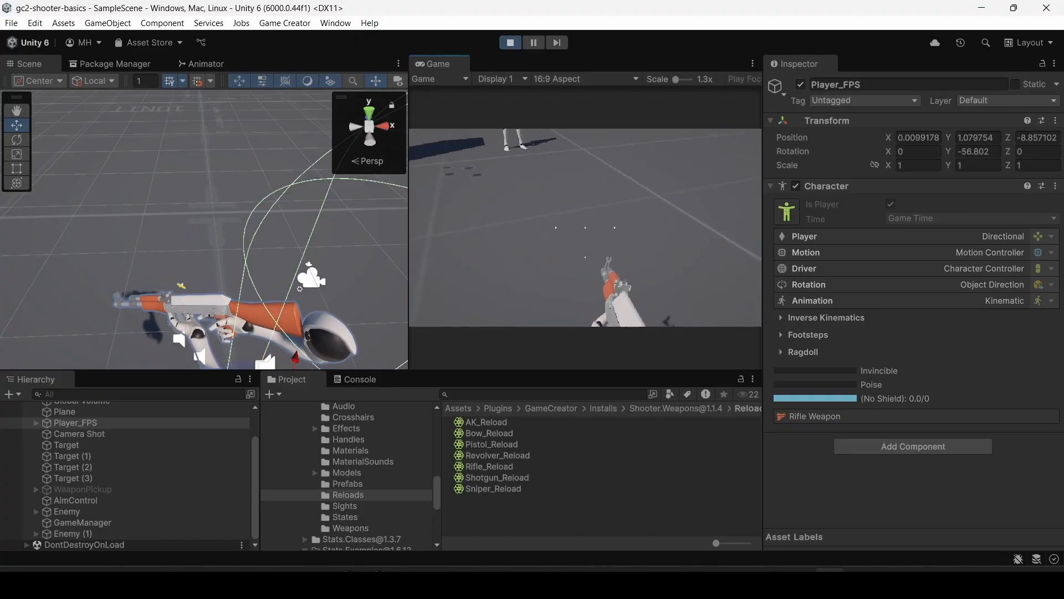
left_click(585, 228)
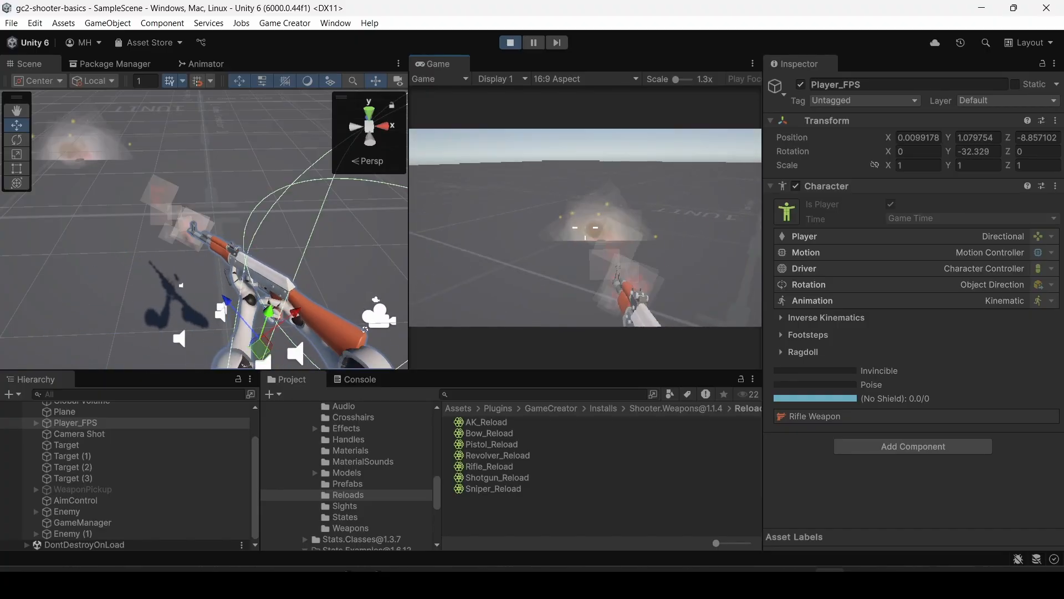
key("r")
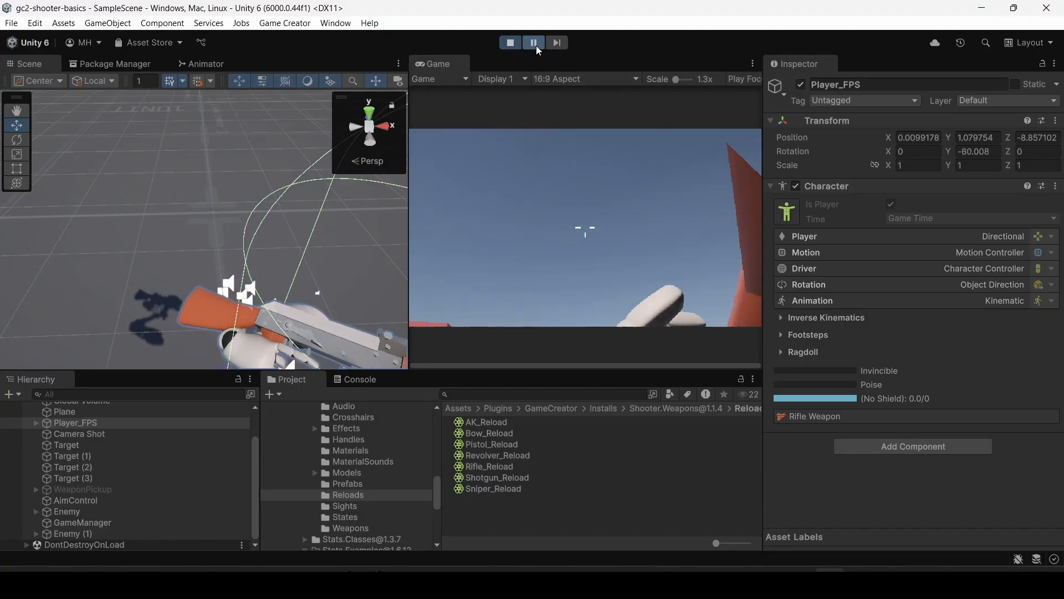
Examine the left hand and magazine on the paused player's rifle up close, and stop the scene.
right_click_drag(299, 236, 507, 317)
key("w")
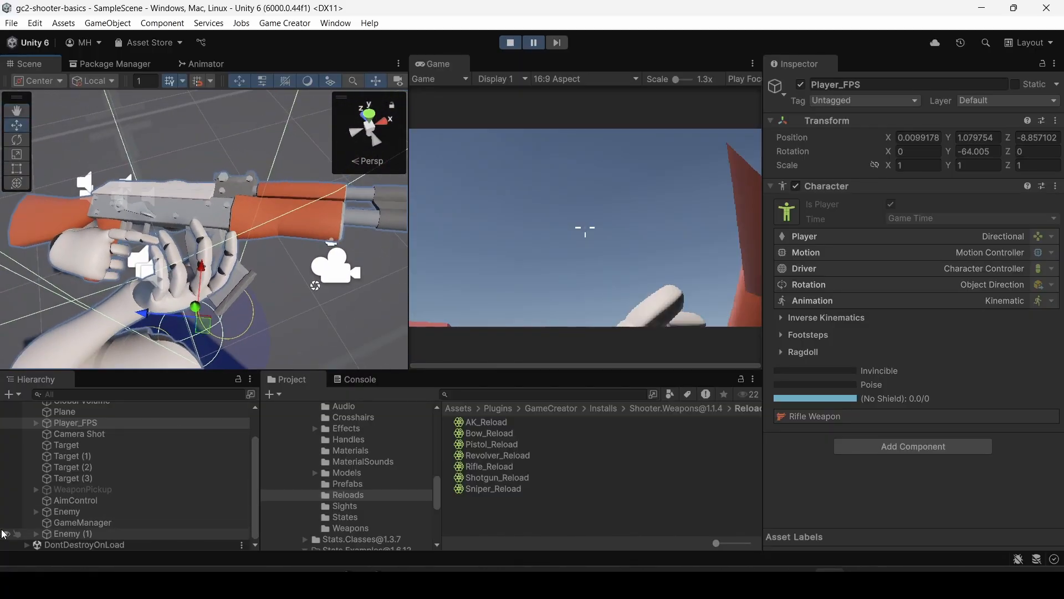
left_click(510, 43)
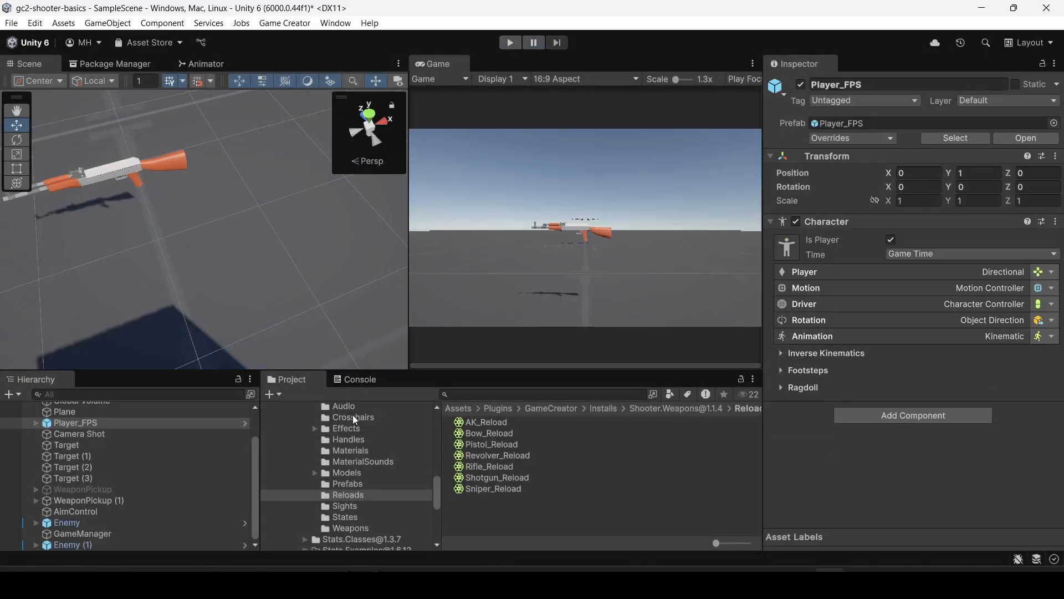
Open the rifle_001 prefab from the Assets Prefabs folder to inspect it, and return to the main scene.
left_click(358, 484)
scroll(477, 502, "down", 5)
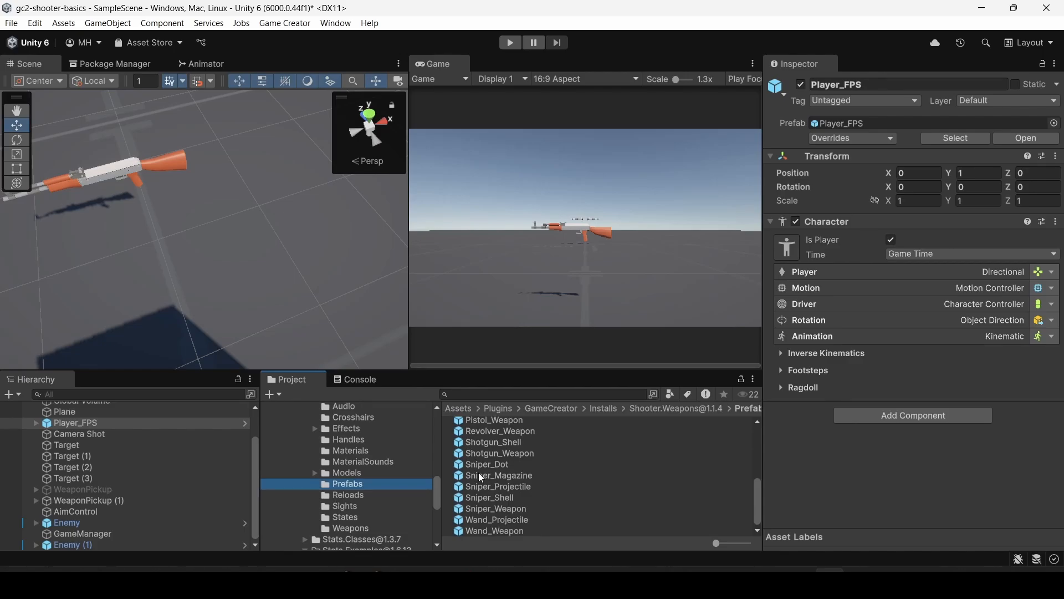
scroll(357, 510, "down", 5)
scroll(360, 515, "down", 3)
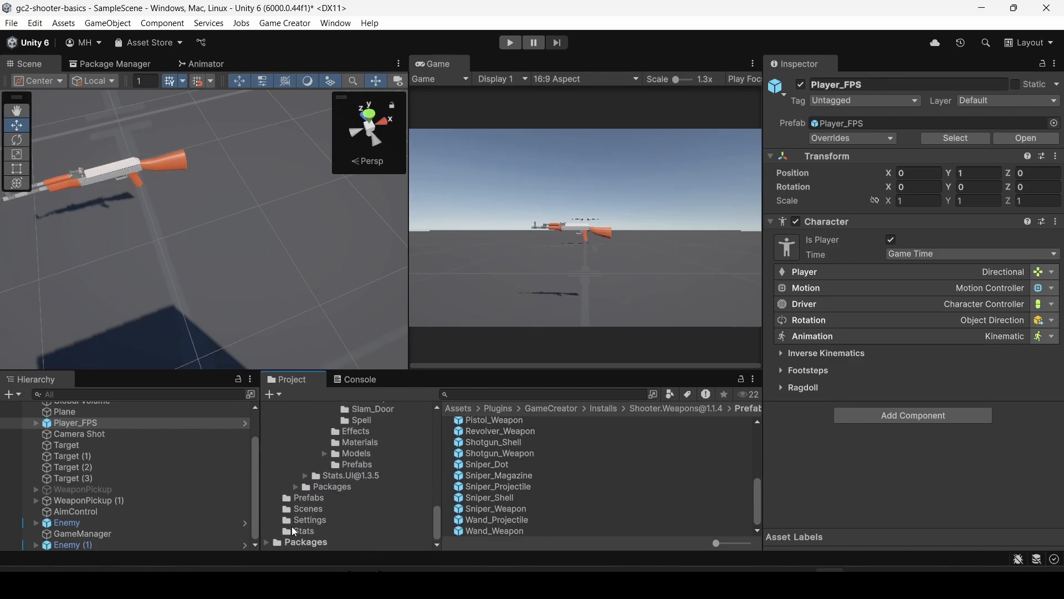
left_click(303, 498)
double_click(485, 422)
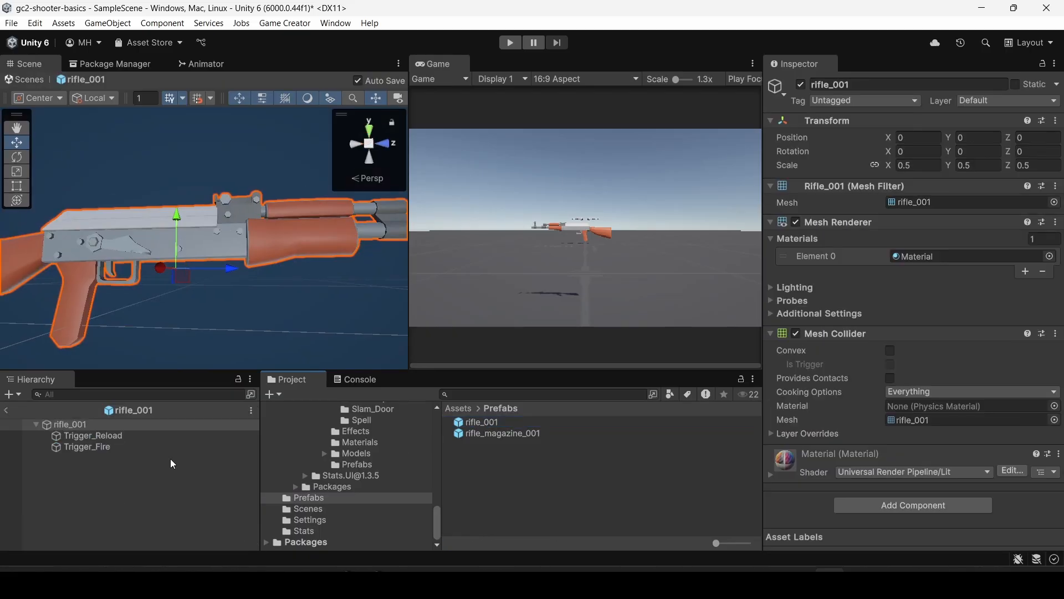
left_click(8, 412)
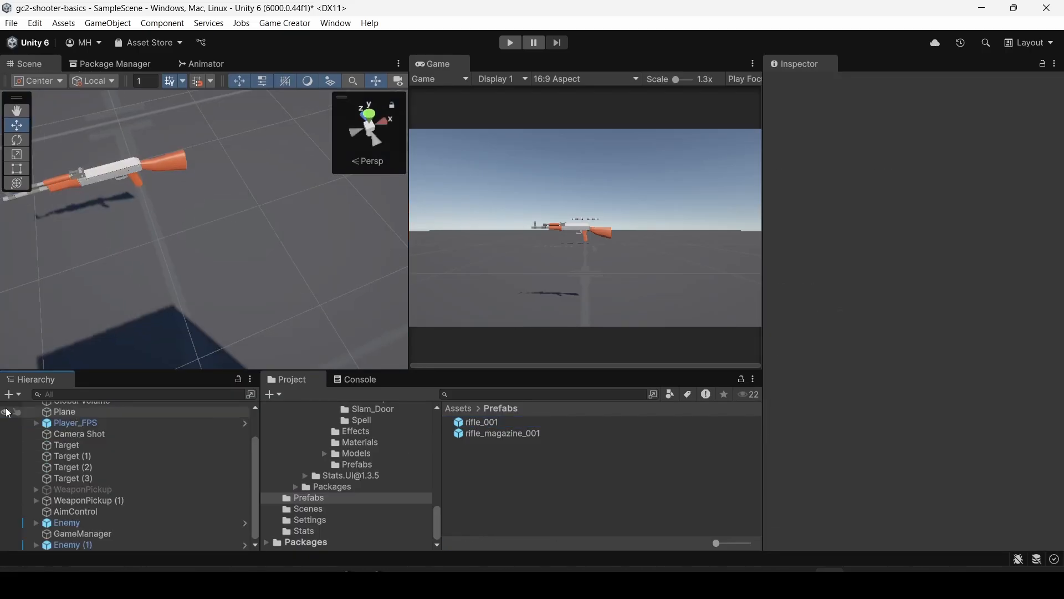
right_click_drag(238, 215, 26, 135)
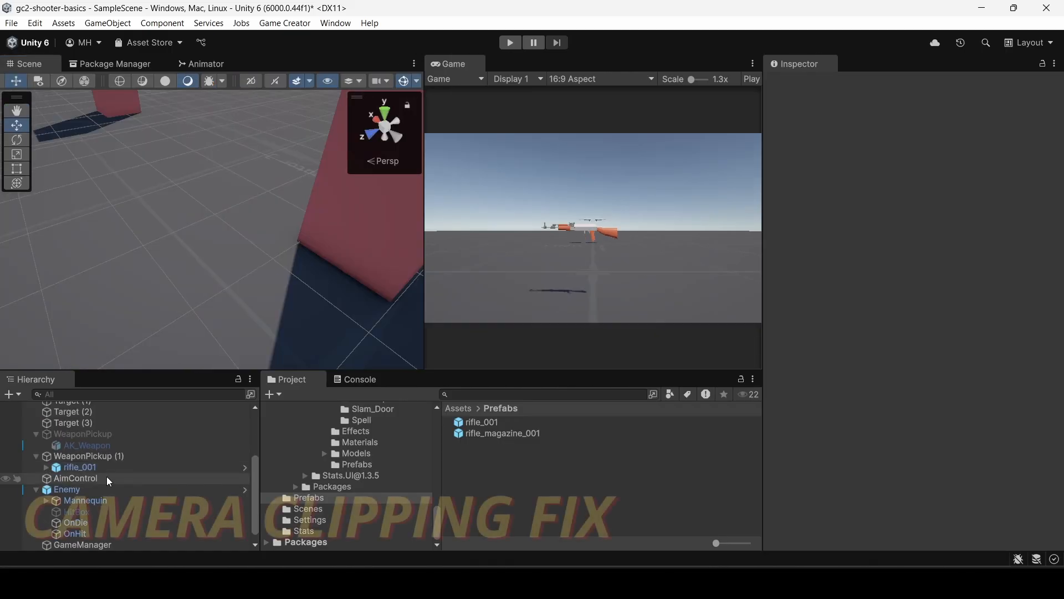
Review the Camera Shot's clipping and offset settings and the Main Camera's near clipping plane.
scroll(106, 477, "up", 5)
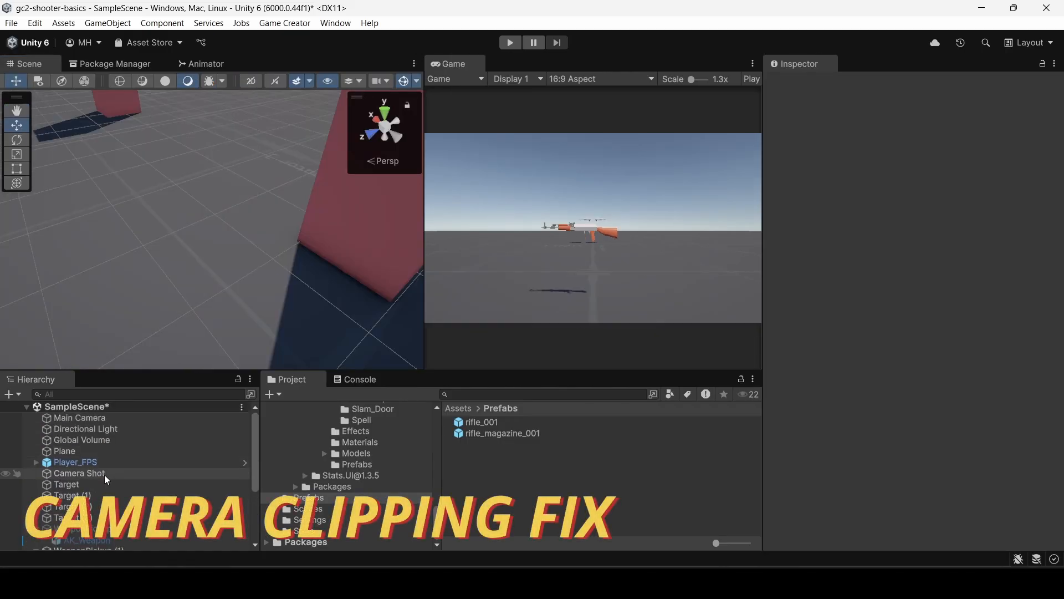
left_click(102, 473)
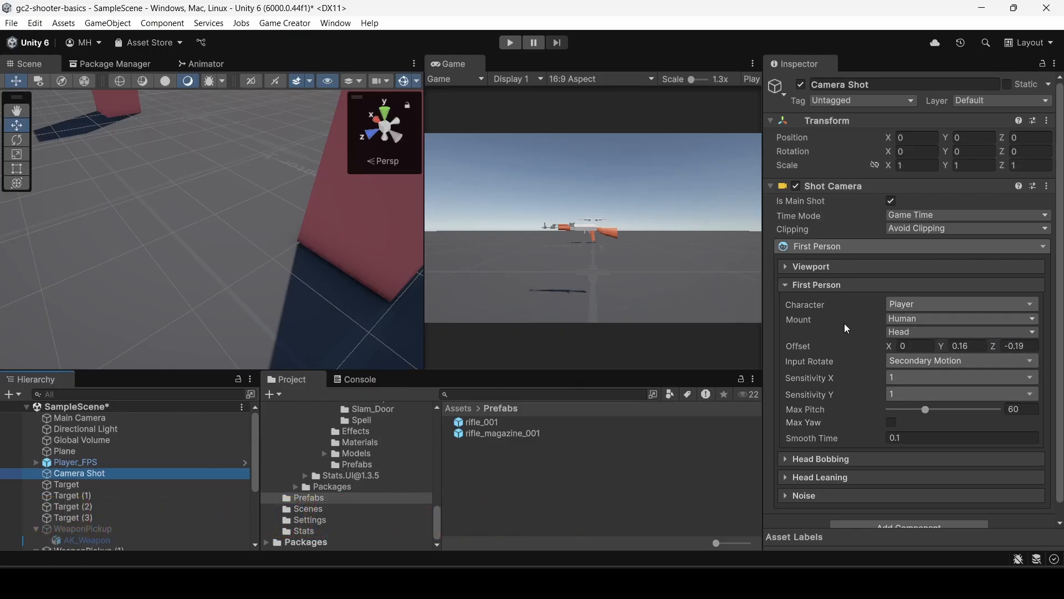
left_click(111, 417)
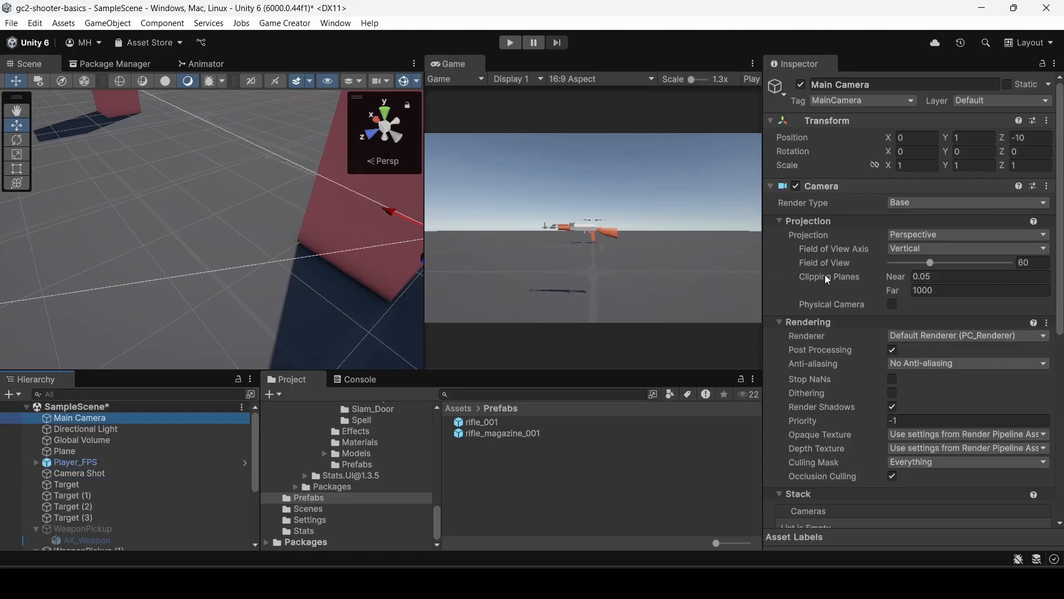
left_click(924, 276)
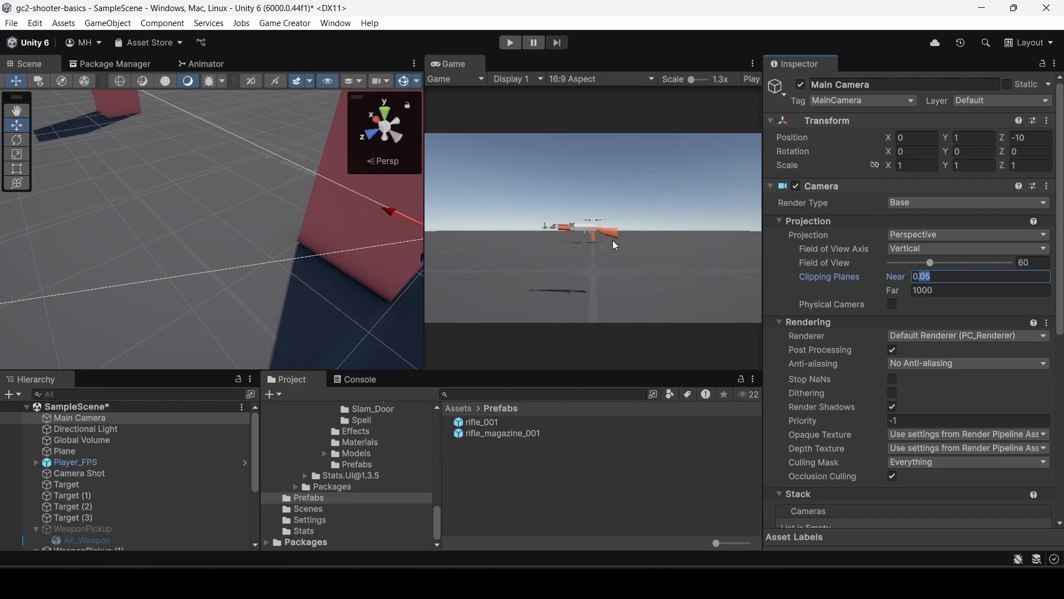
Run the scene, equip the rifle and try the Main Camera's near clipping plane at 0.47 to compare how the arms and weapon are clipped.
left_click(512, 43)
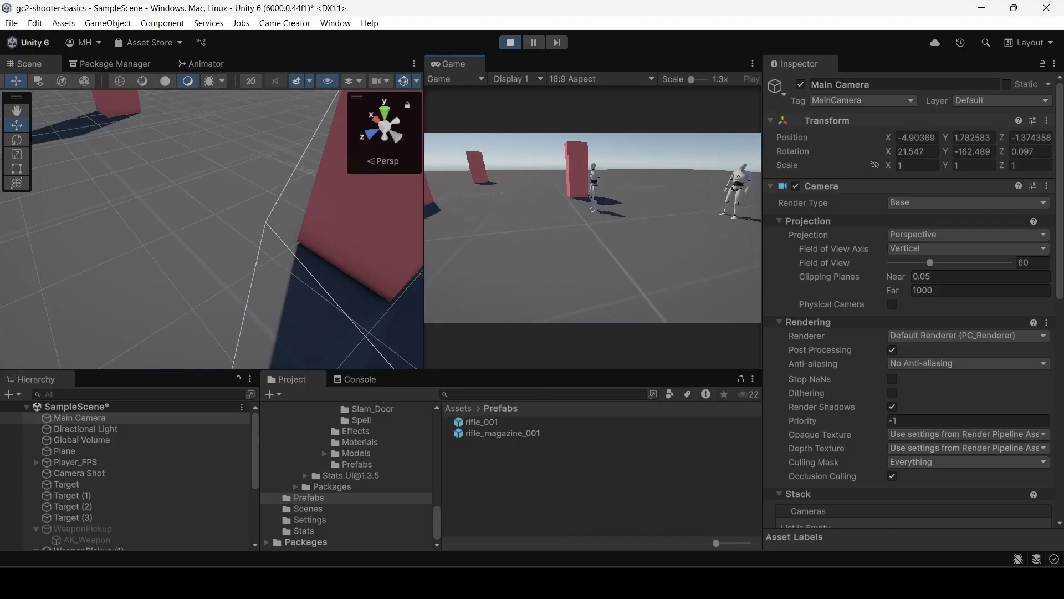
key("w")
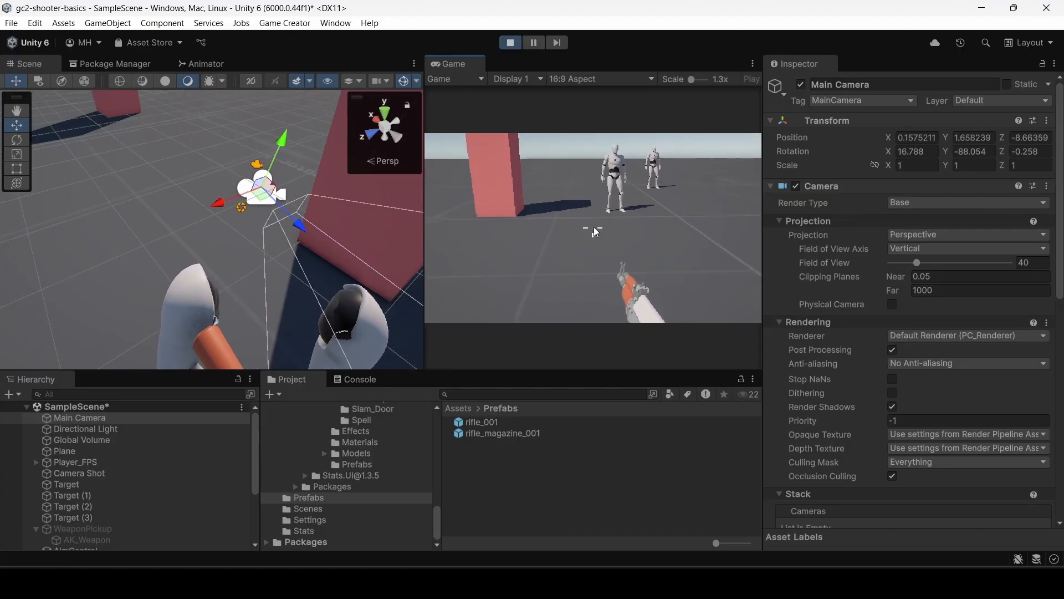
left_click(896, 274)
left_click_drag(896, 273, 913, 277)
right_click(702, 273)
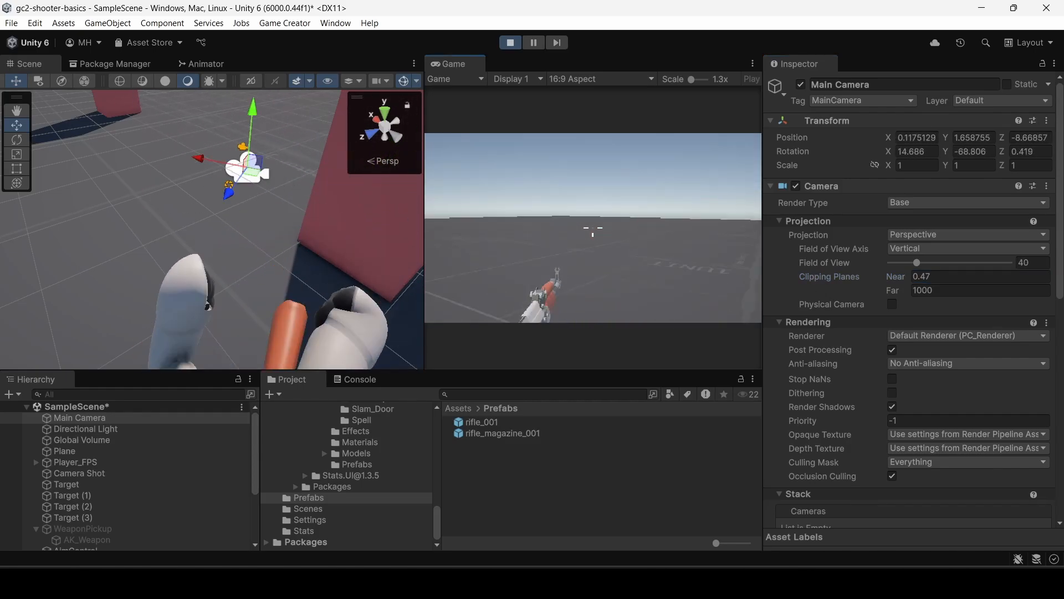
key("Escape")
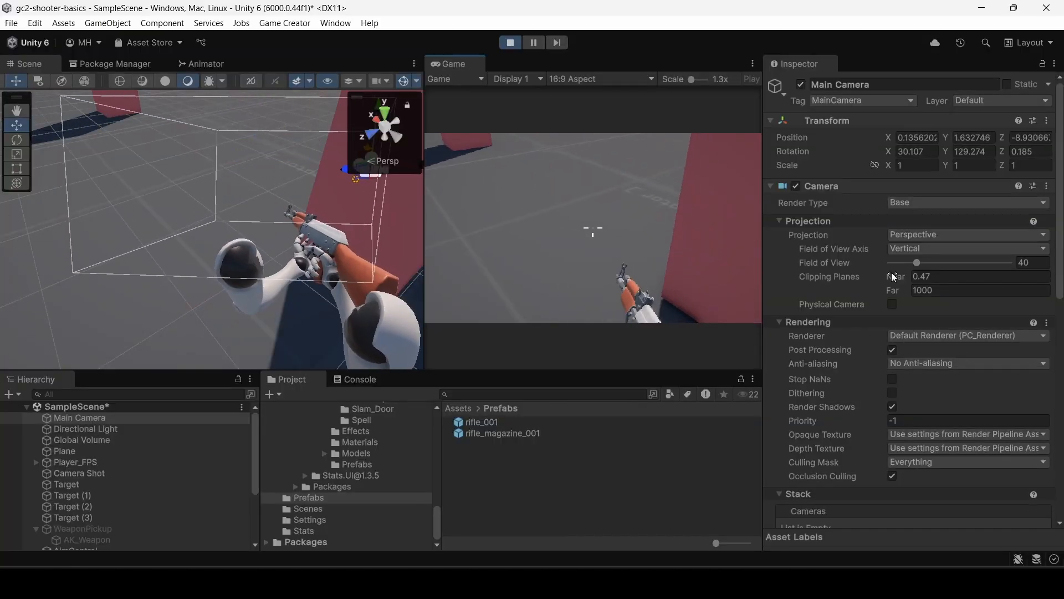
left_click_drag(891, 271, 877, 273)
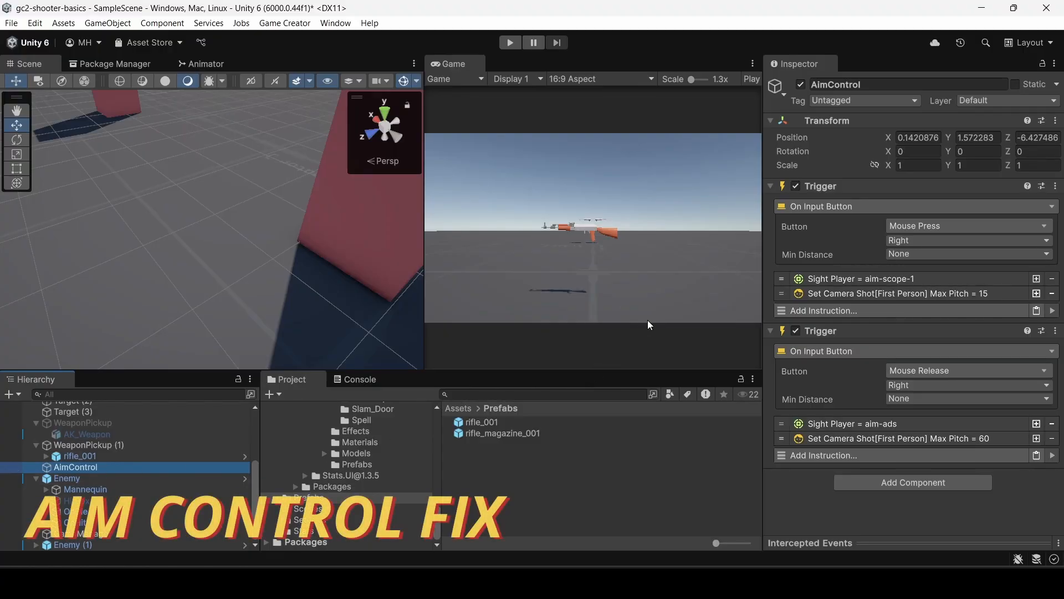
Disable the Max Pitch 15 and Max Pitch 60 camera shot instructions in AimControl's two triggers.
right_click(859, 299)
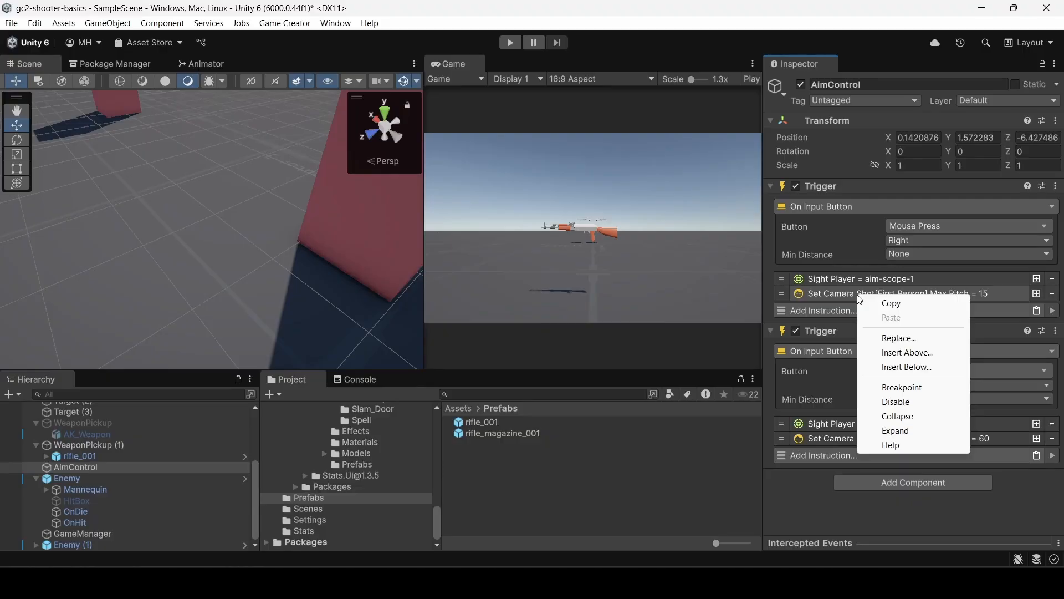
left_click(895, 402)
right_click(831, 438)
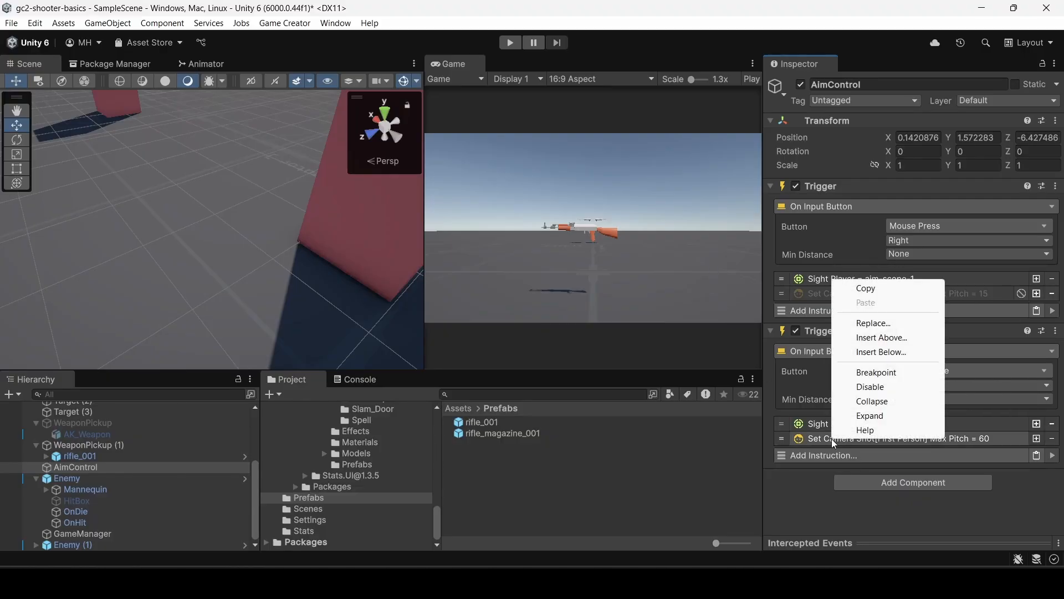
left_click(886, 386)
Run the scene, equip the rifle and test aiming with the pitch instructions disabled, and stop the scene.
left_click(511, 42)
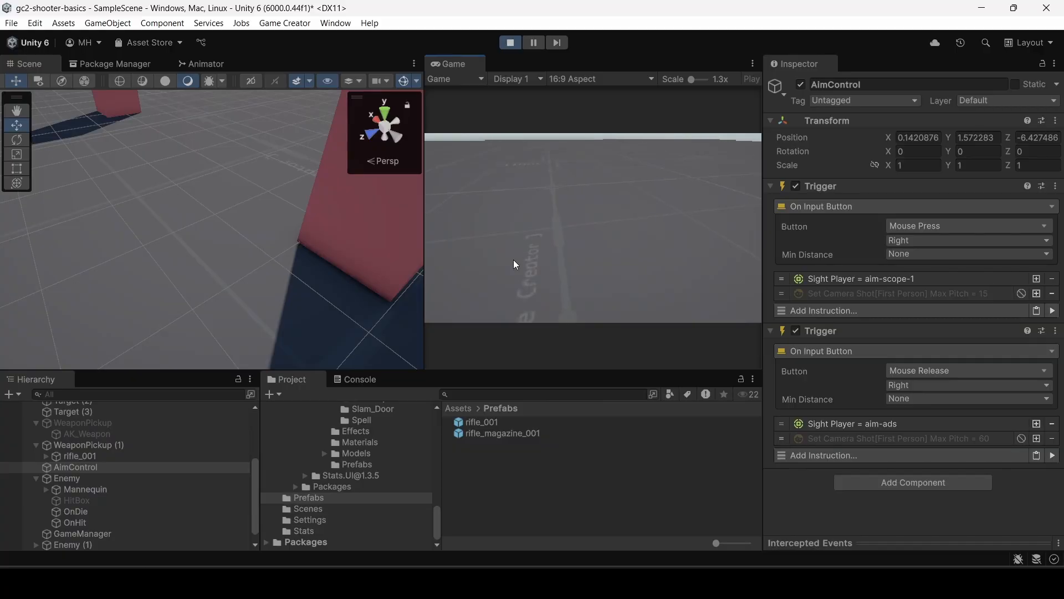
left_click(527, 251)
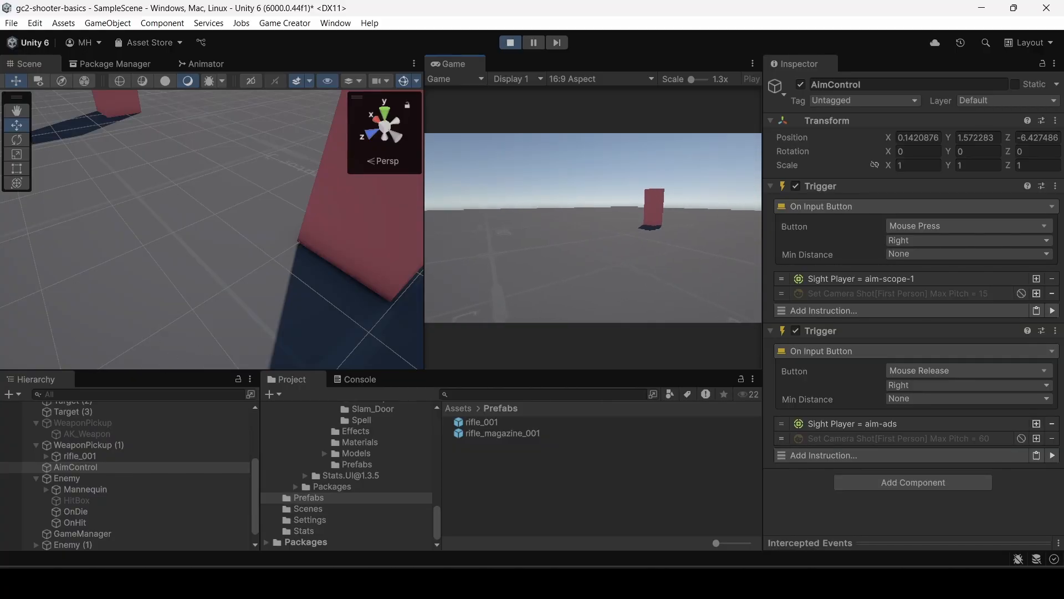
key("w")
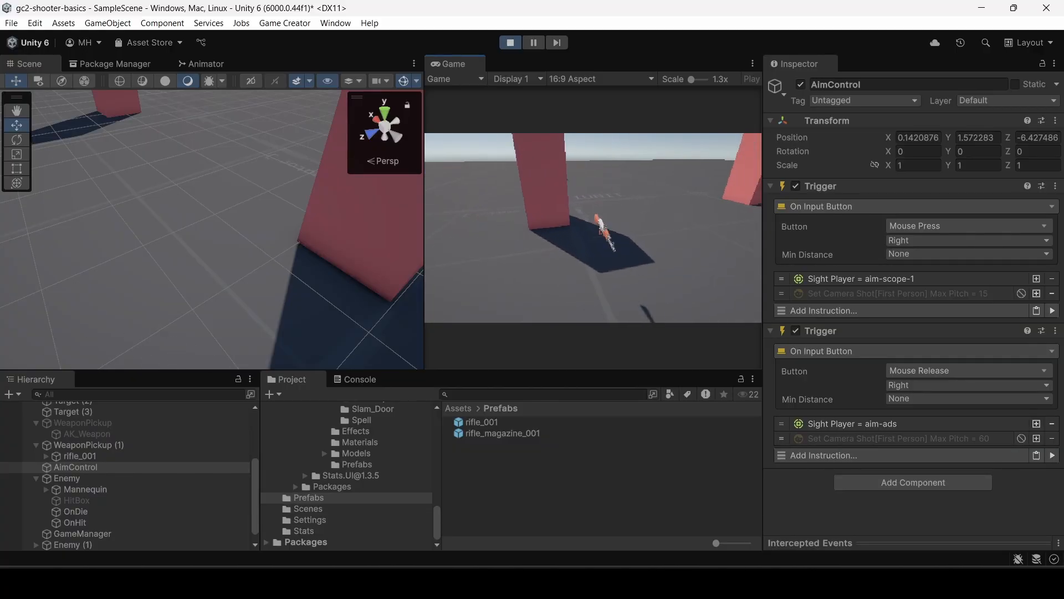
key("w")
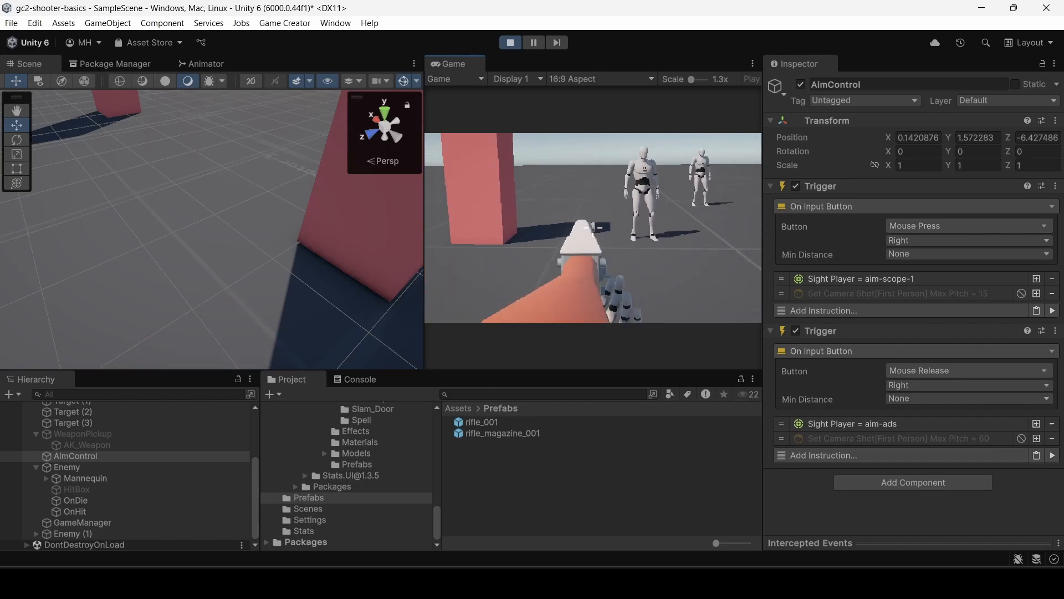
key("Escape")
left_click(509, 43)
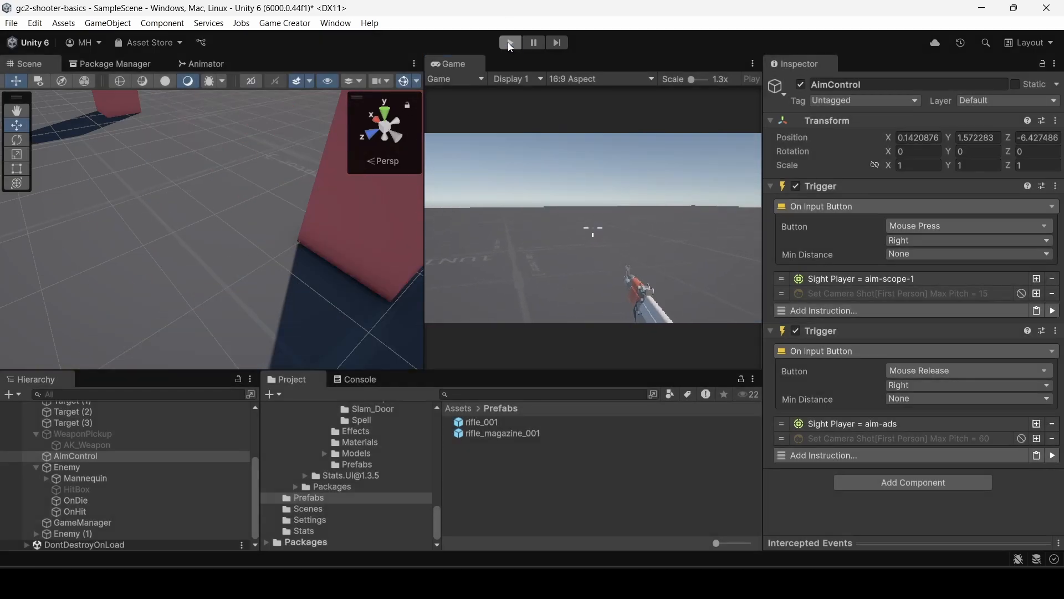
Re-enable the Max Pitch 15 and Max Pitch 60 camera shot instructions in AimControl's triggers.
right_click(859, 294)
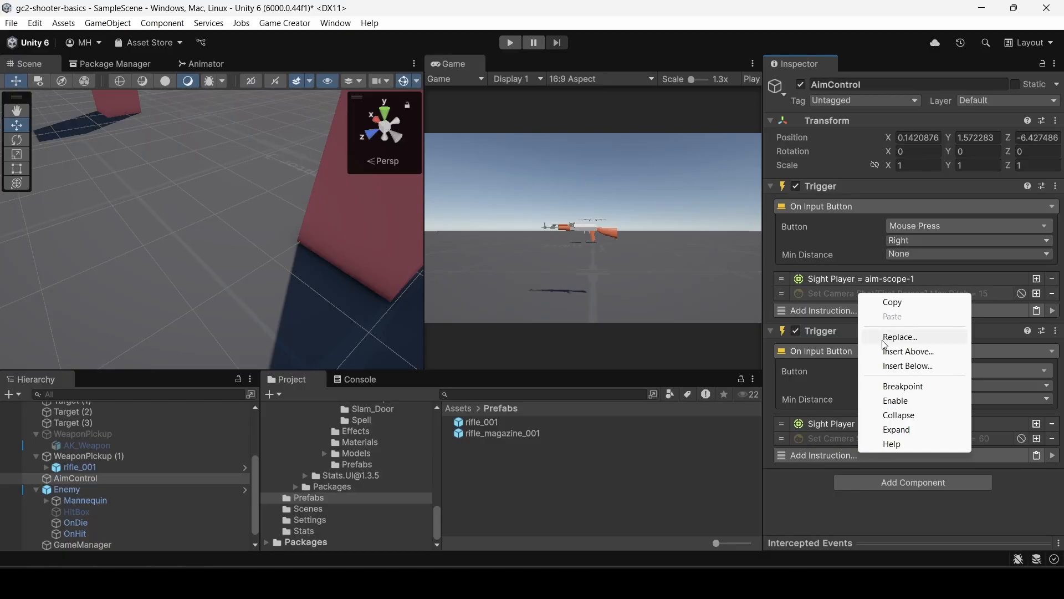
left_click(891, 400)
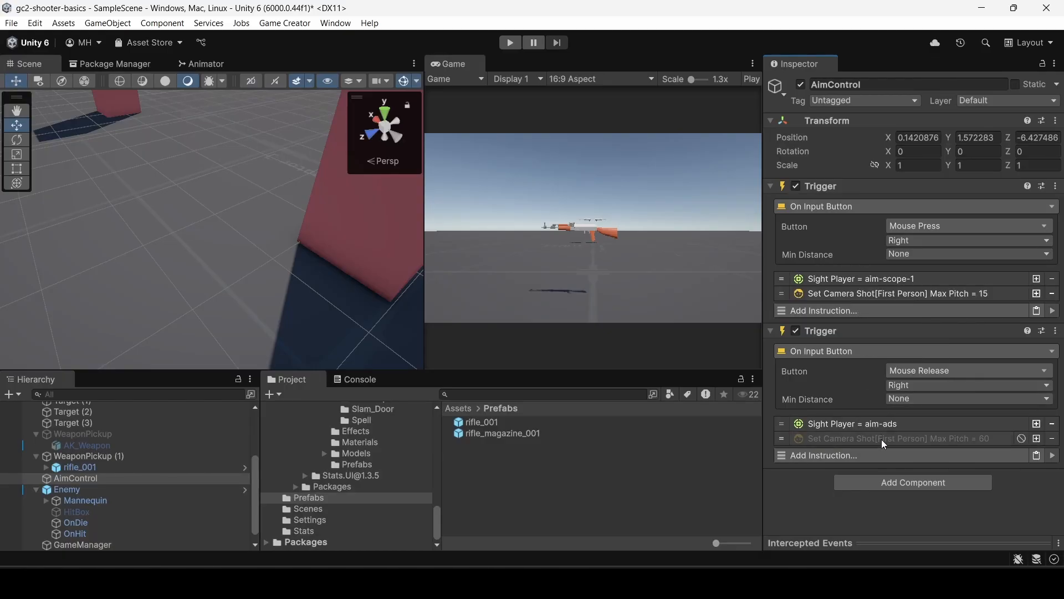
left_click(876, 293)
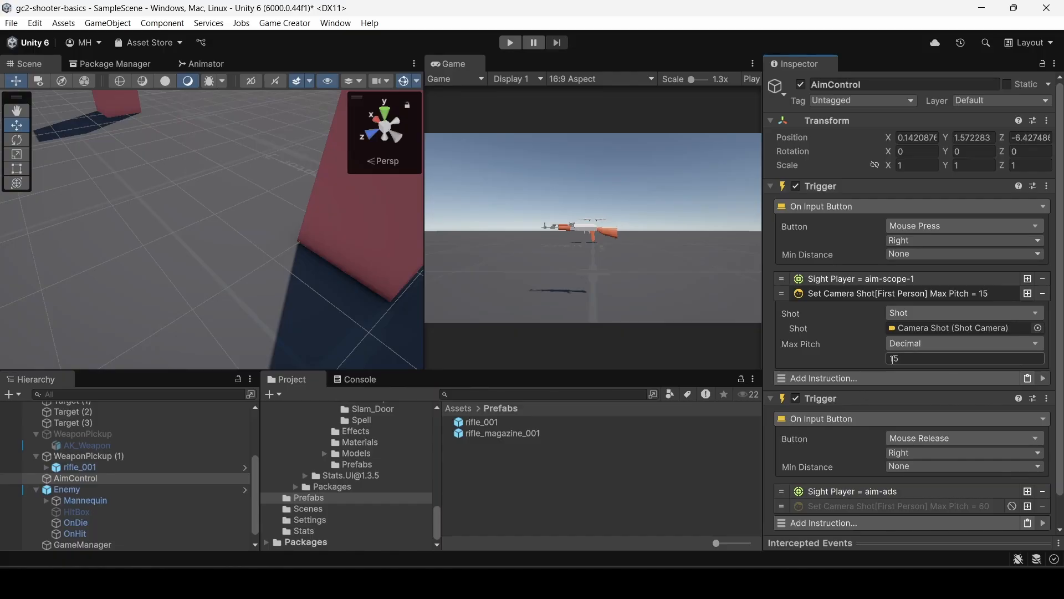
scroll(820, 376, "down", 2)
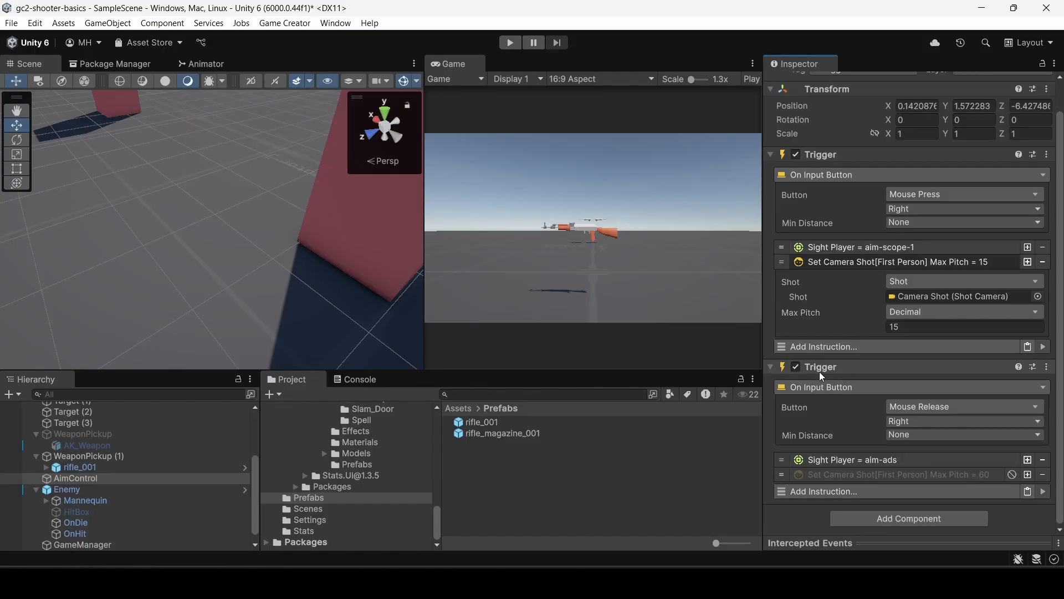
right_click(836, 478)
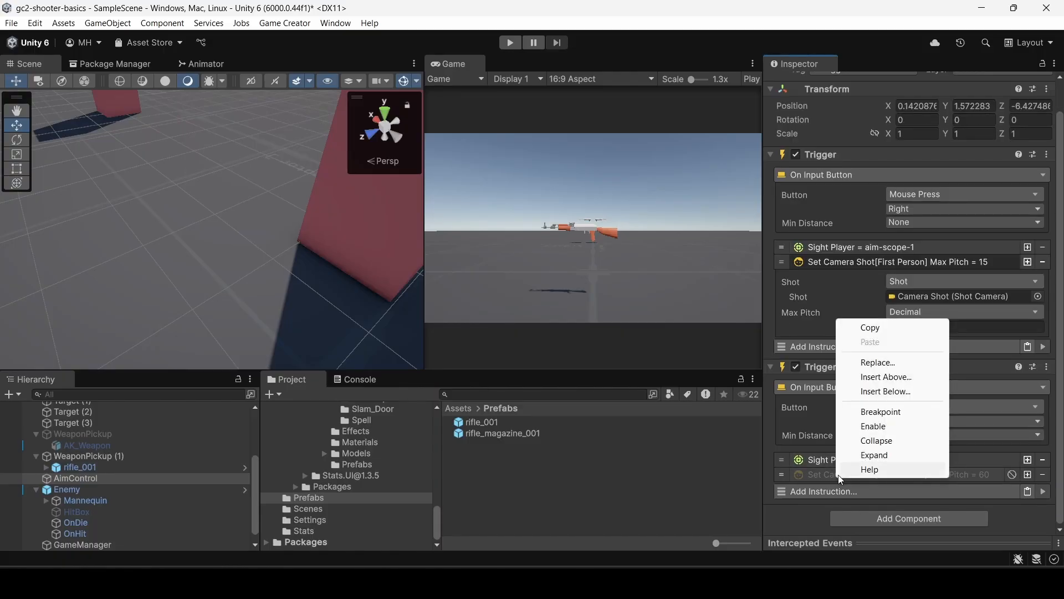
left_click(850, 426)
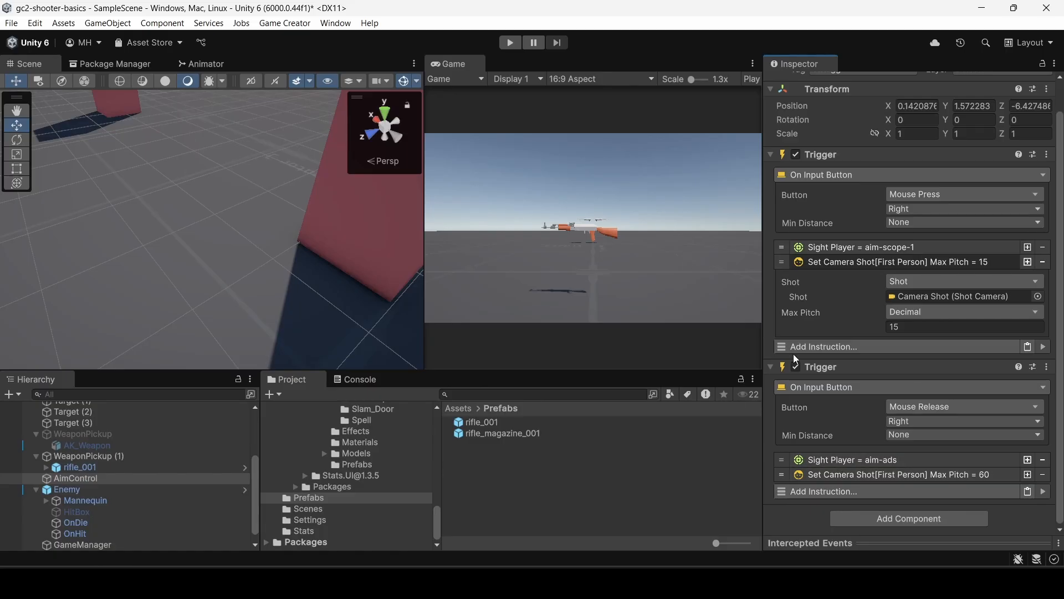
Run the scene, equip the rifle, and aim and fire at the enemies and targets to check the pitch limits.
left_click(511, 42)
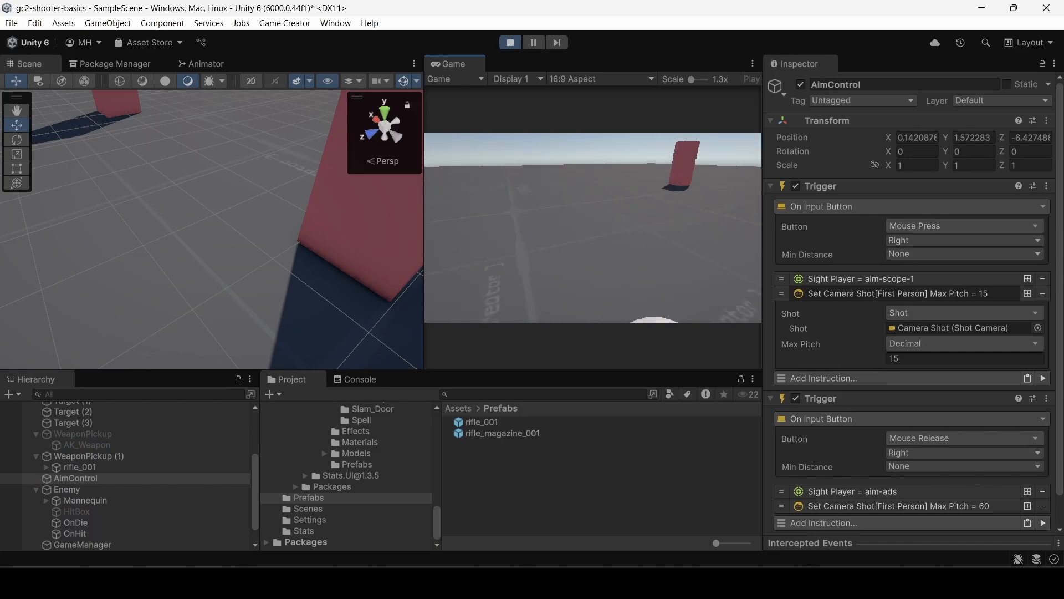
key("w")
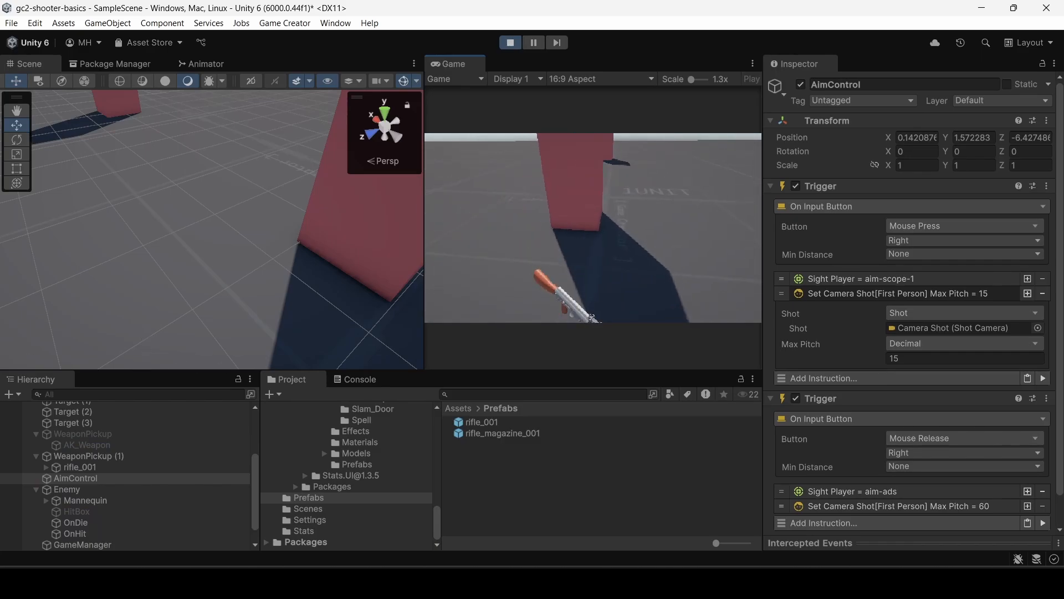
key("w")
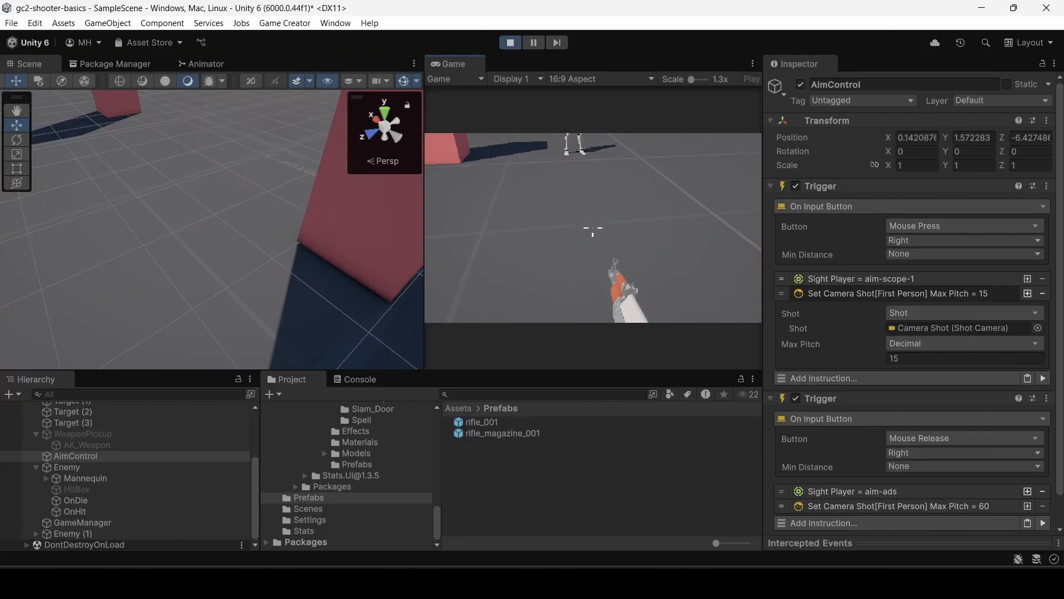
right_click(593, 228)
right_click(593, 228)
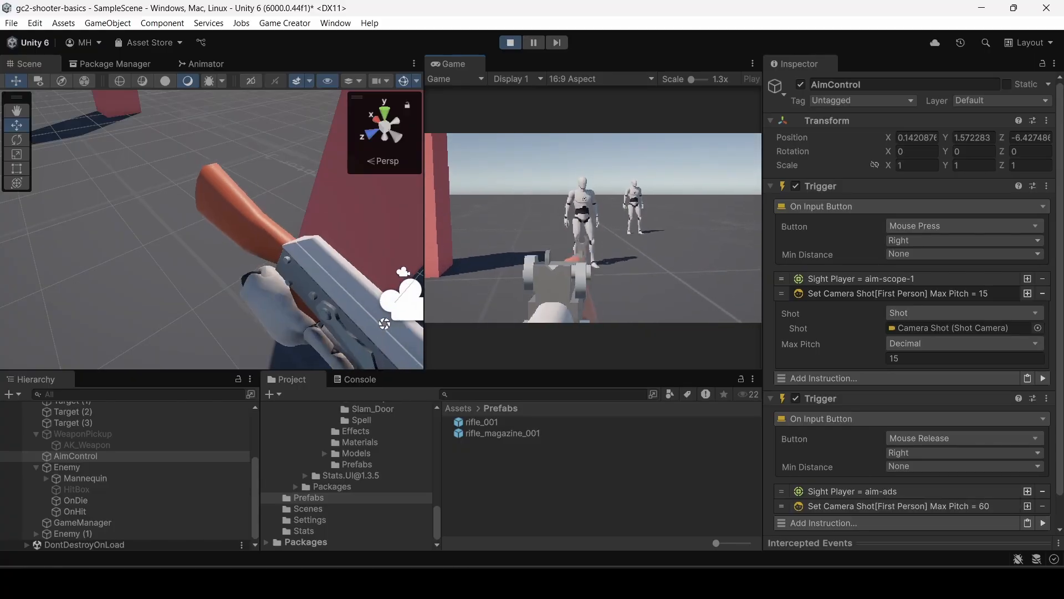
left_click(593, 228)
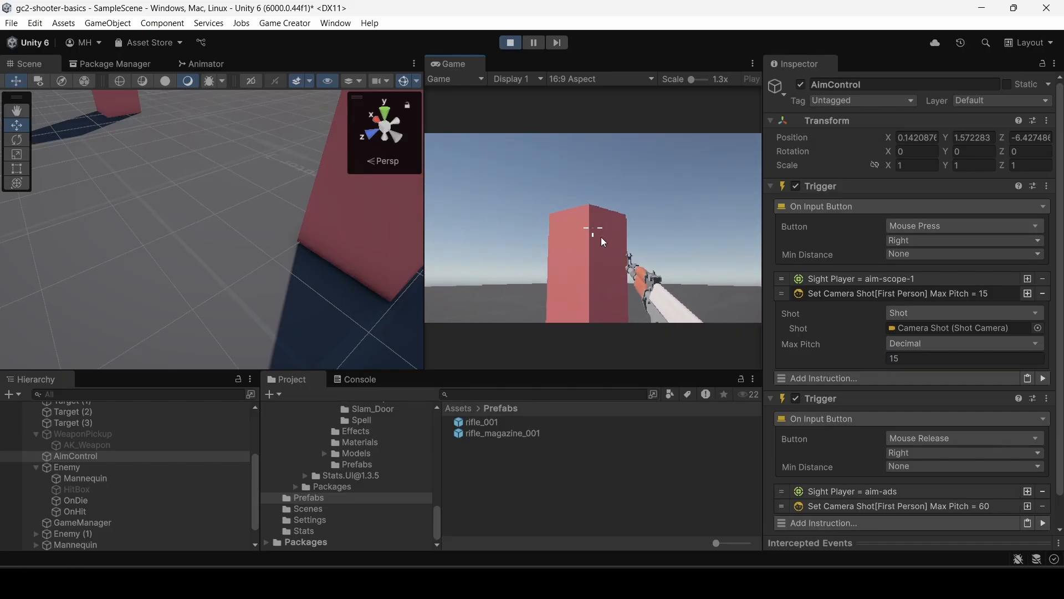
left_click(600, 240)
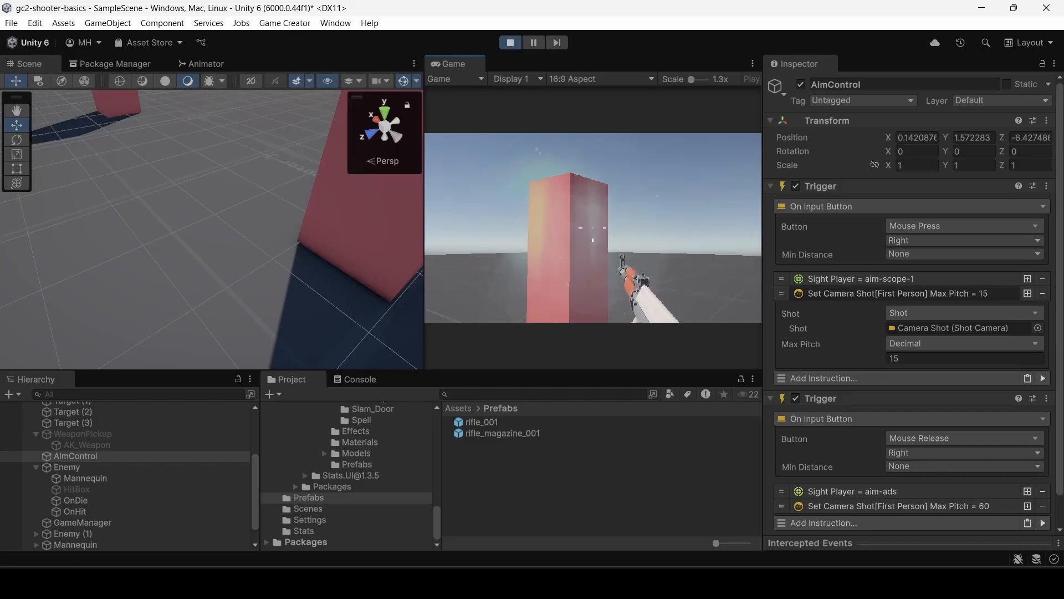